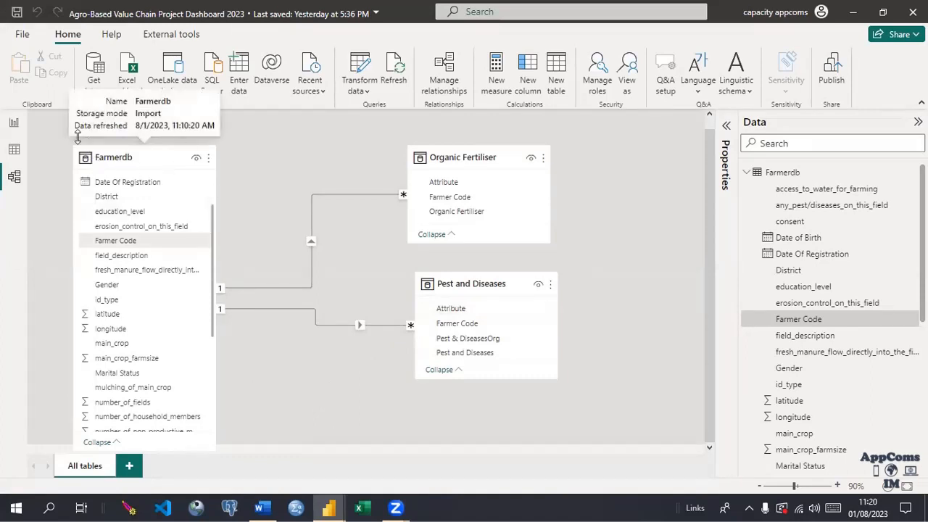
# Switch to the report view and collapse the Farmerdb table's field list
pyautogui.click(13, 121)
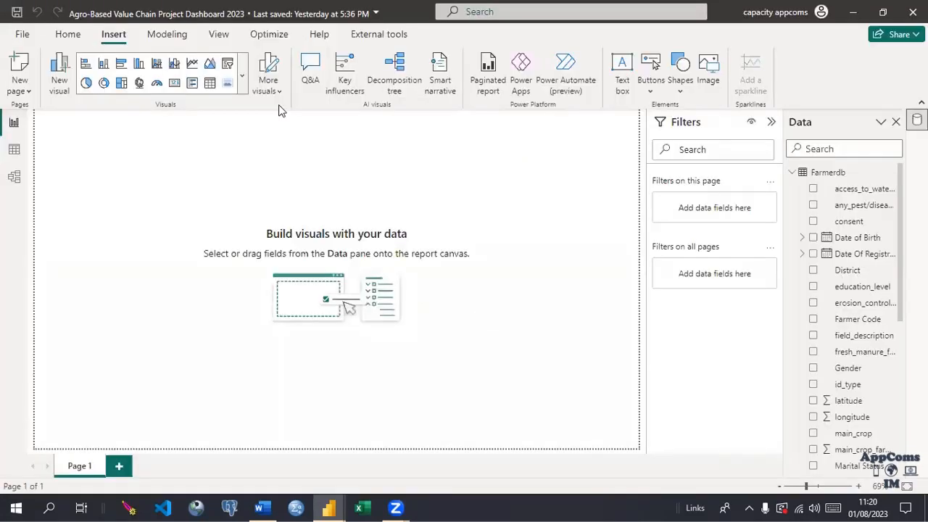
pyautogui.click(794, 174)
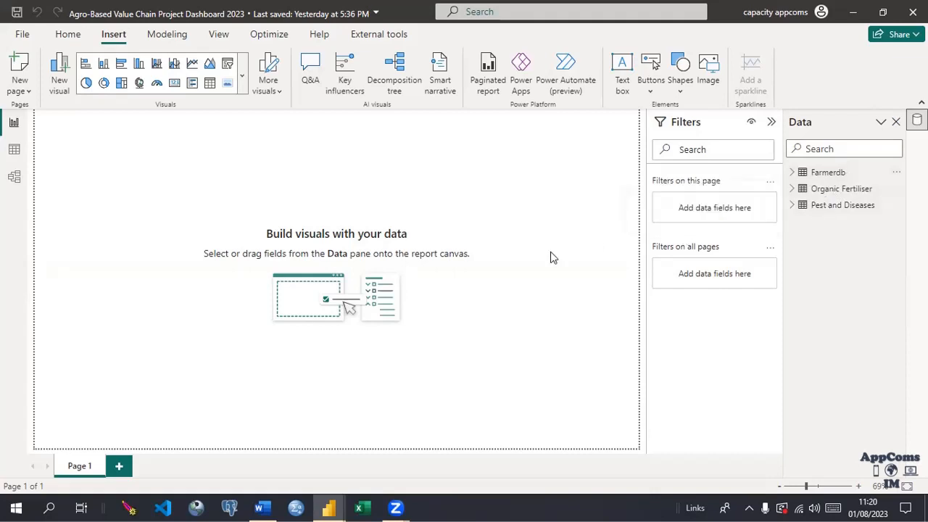
# Examine the file-level options for getting data, importing, exporting, publishing and settings, and return to the report canvas
pyautogui.click(23, 36)
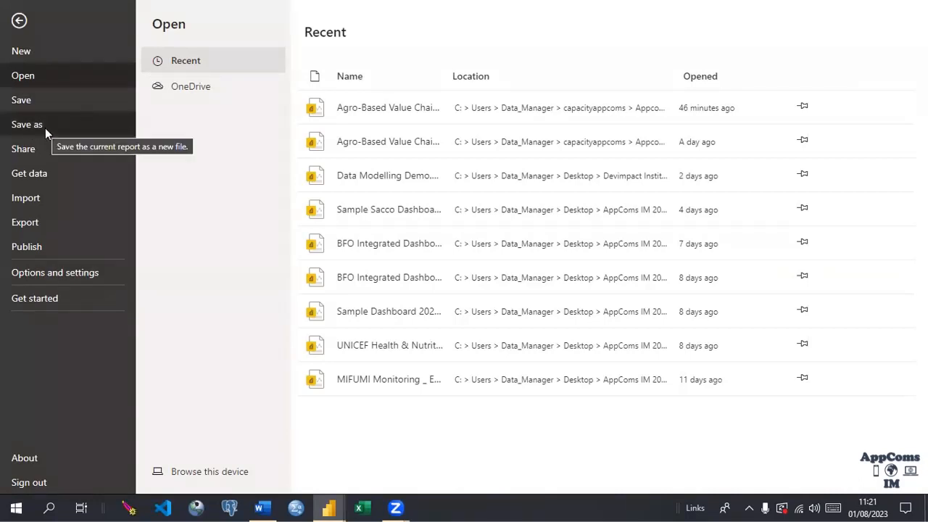
pyautogui.click(29, 177)
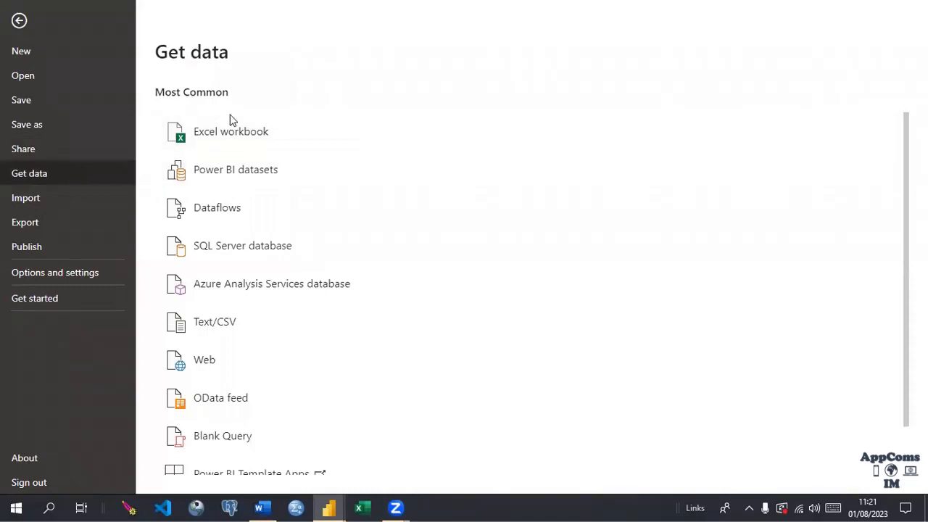
pyautogui.click(17, 203)
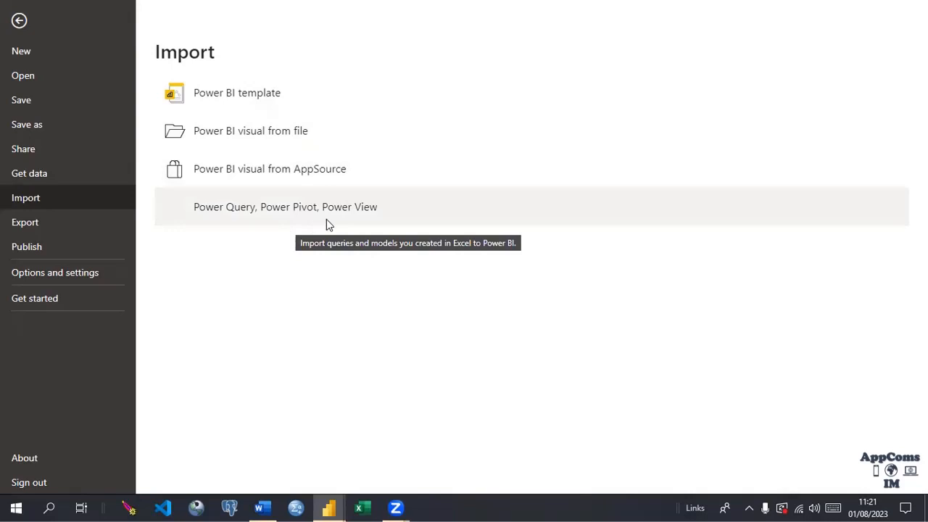
pyautogui.click(24, 223)
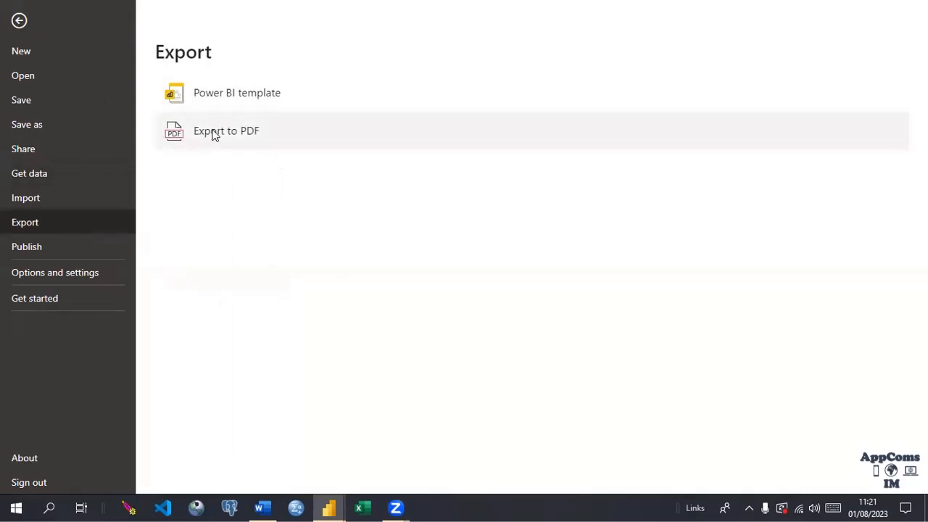
pyautogui.click(44, 249)
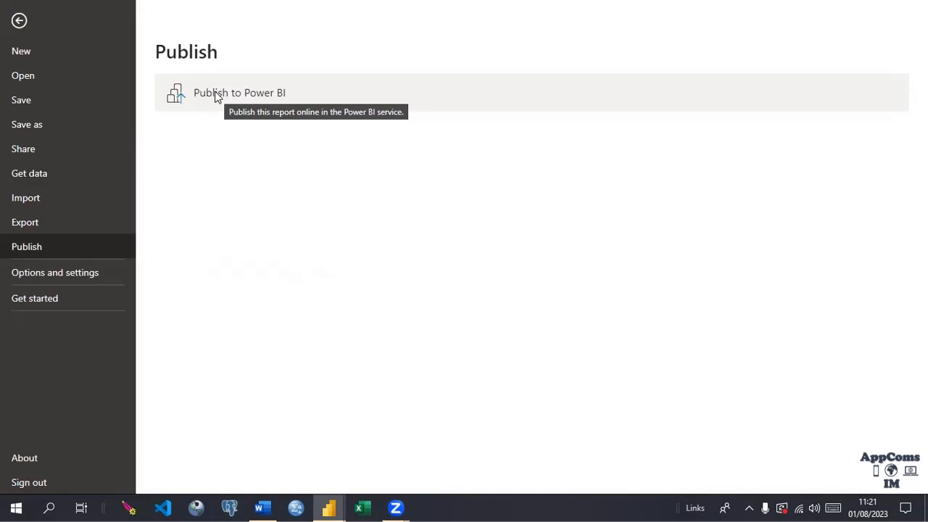
pyautogui.click(41, 275)
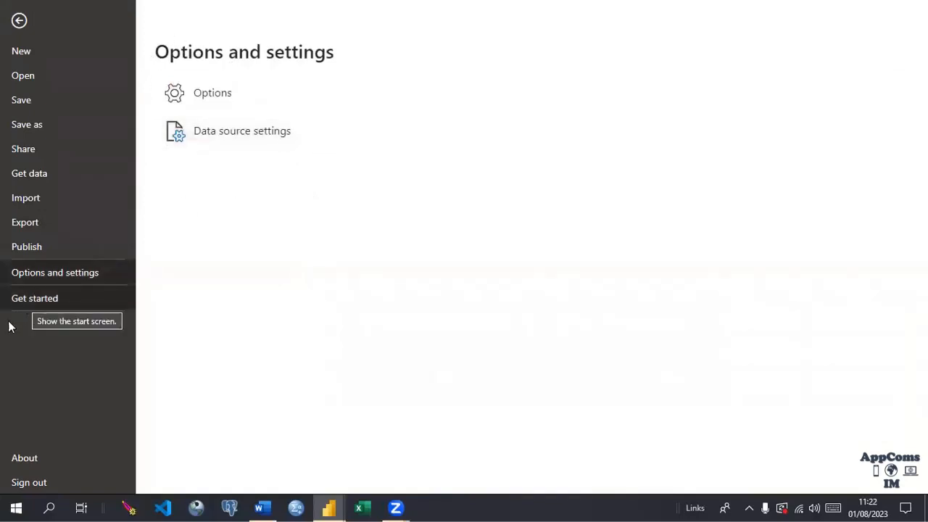
pyautogui.click(19, 21)
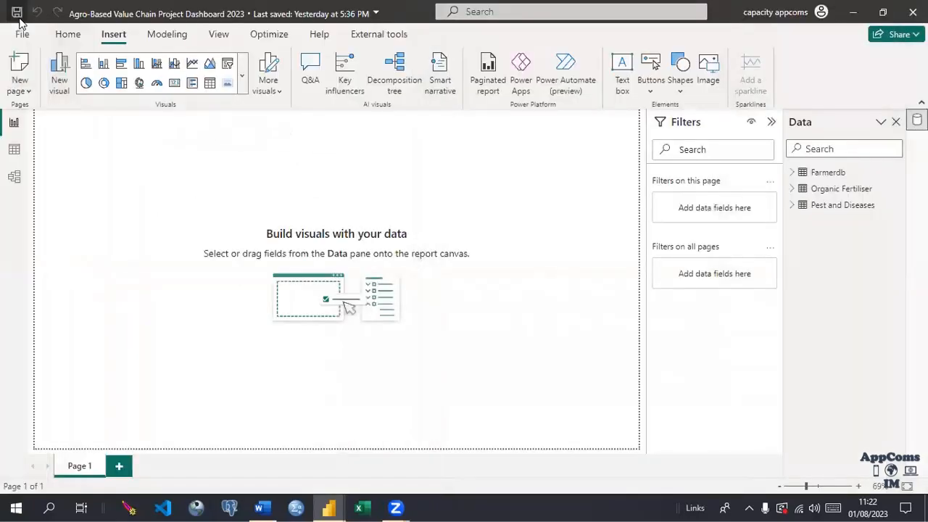
# Examine the common data sources, the gallery of built-in visuals and the sources for additional visuals
pyautogui.click(68, 38)
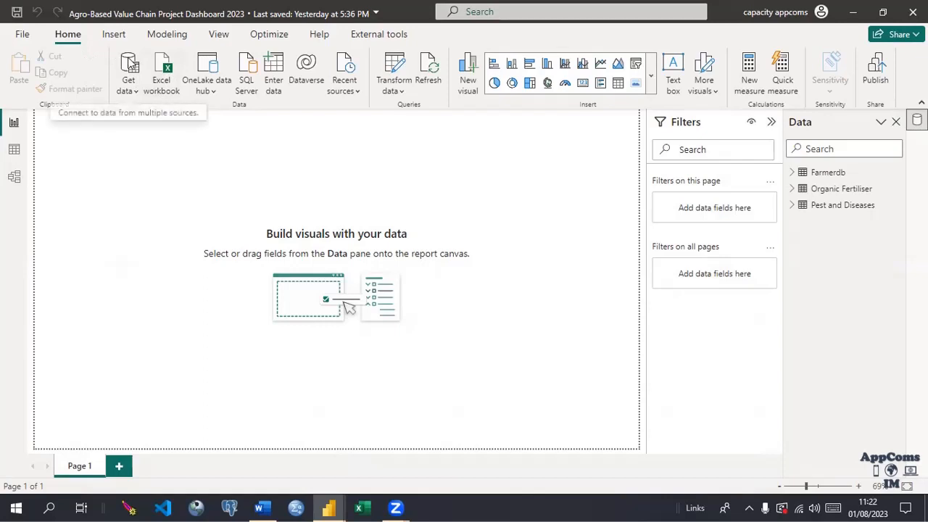
pyautogui.click(136, 94)
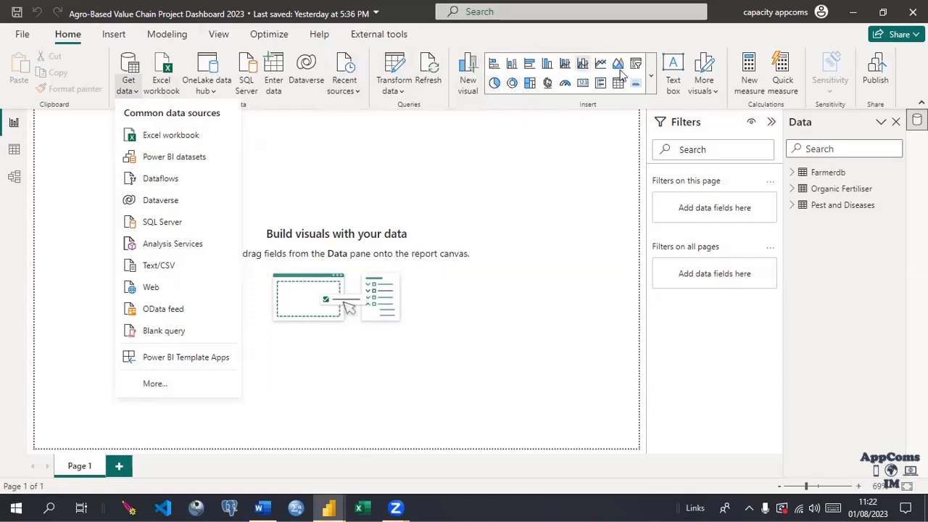
pyautogui.click(652, 86)
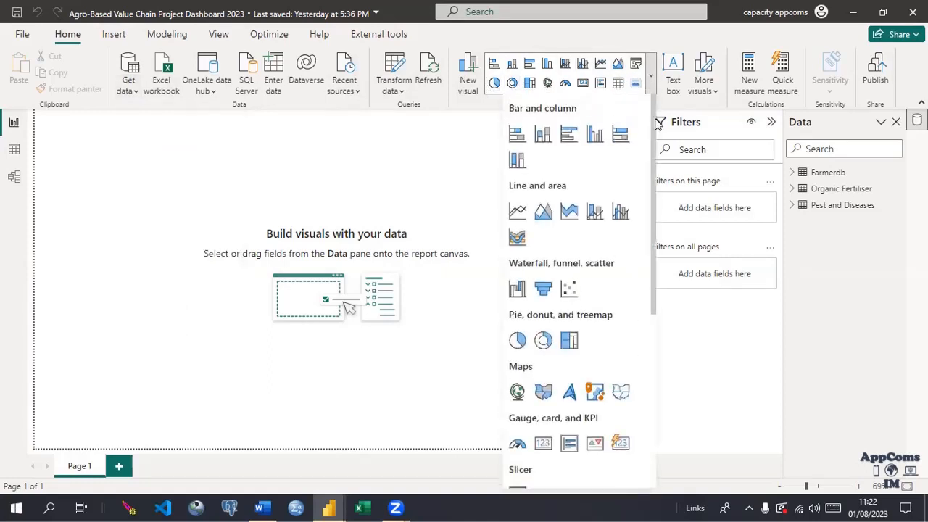
pyautogui.moveTo(657, 125)
pyautogui.mouseDown()
pyautogui.moveTo(650, 347)
pyautogui.moveTo(652, 132)
pyautogui.mouseUp()
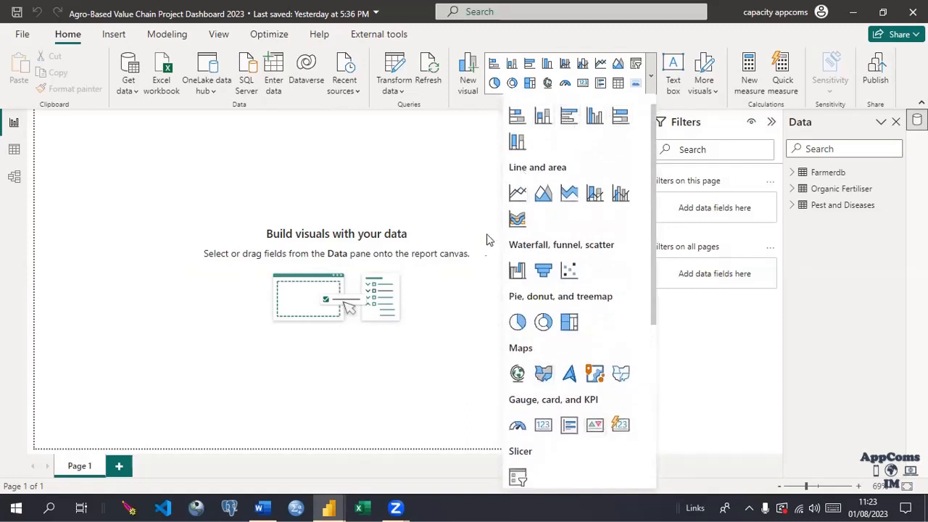
pyautogui.click(539, 42)
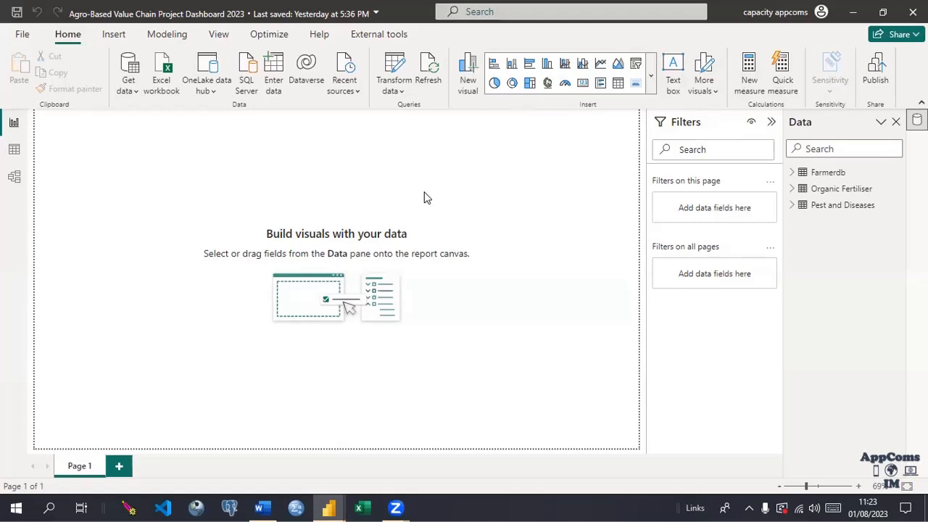
pyautogui.click(715, 94)
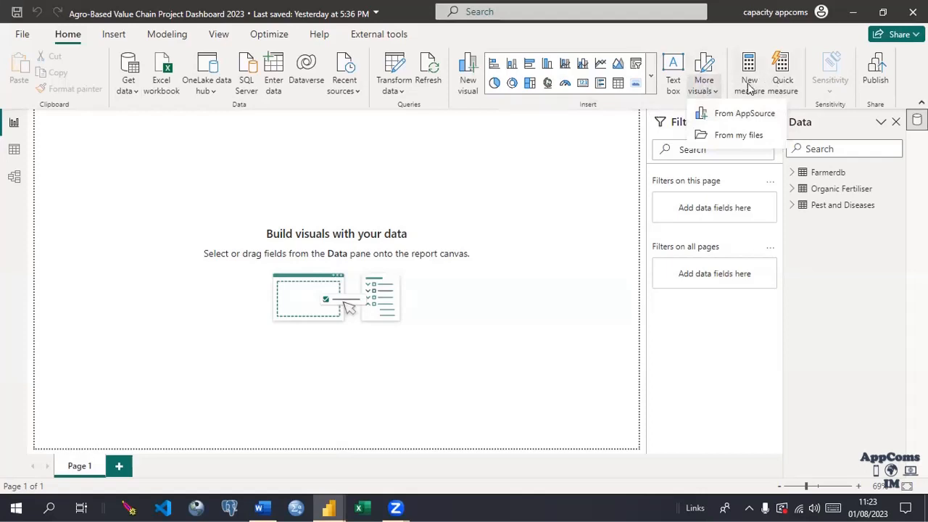
pyautogui.click(727, 34)
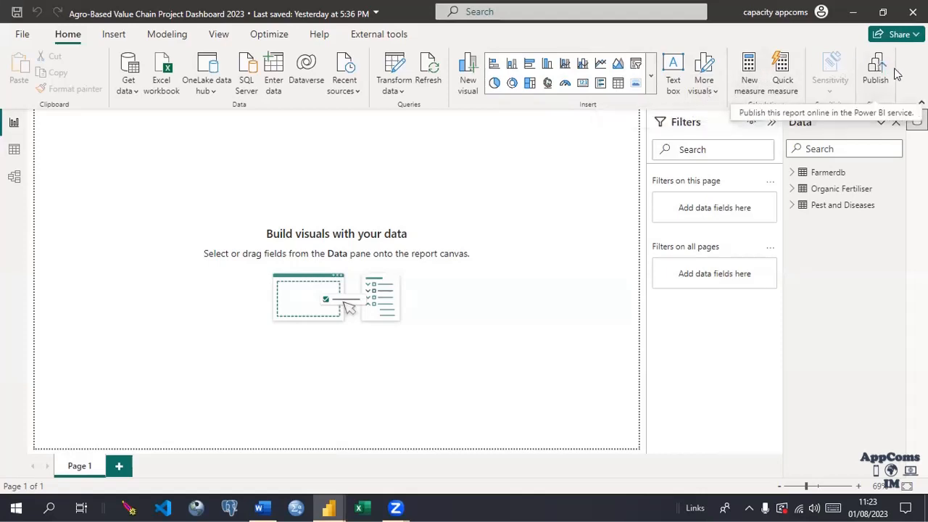
# Examine the button types, navigator options and shapes that can be inserted into the report
pyautogui.click(113, 35)
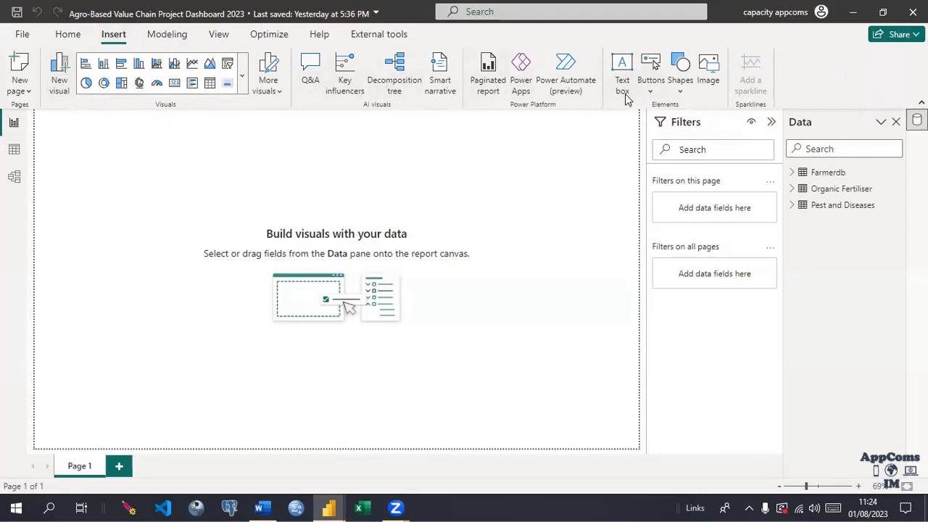
pyautogui.click(648, 91)
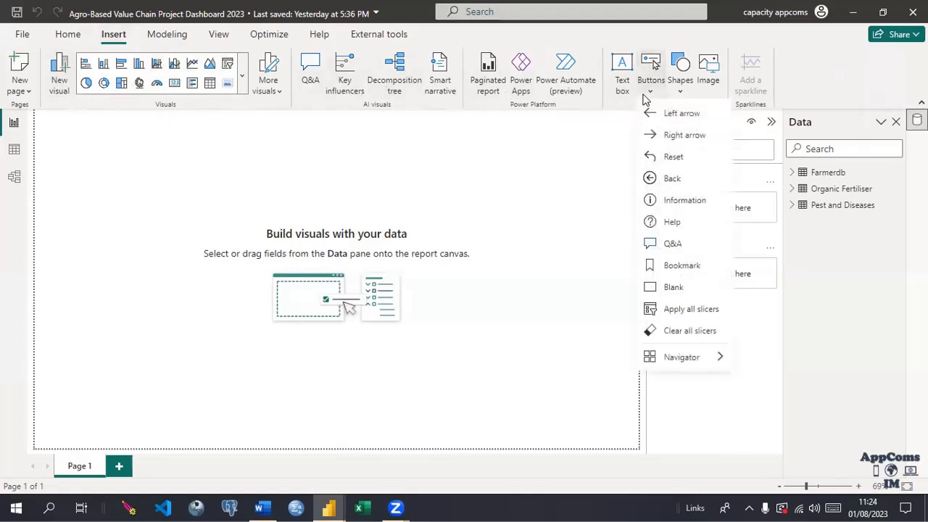
pyautogui.moveTo(684, 359)
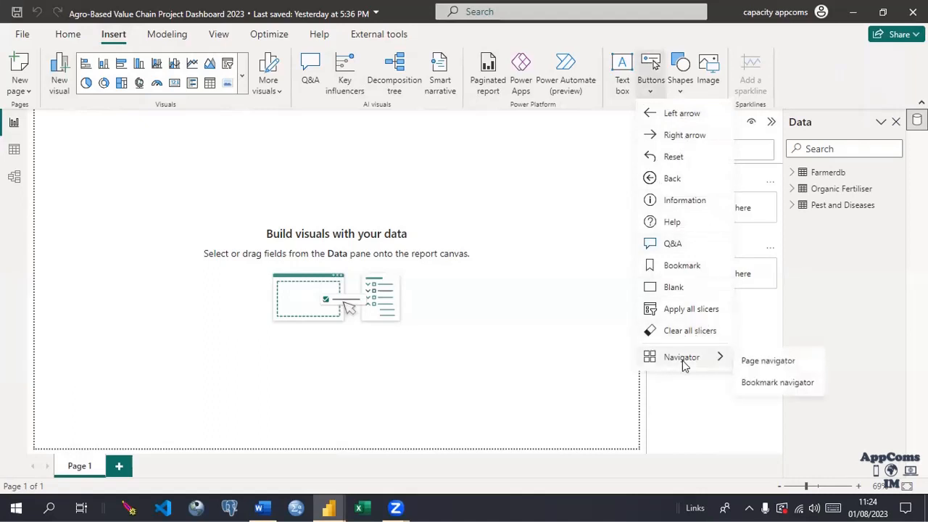
pyautogui.click(684, 95)
pyautogui.click(684, 95)
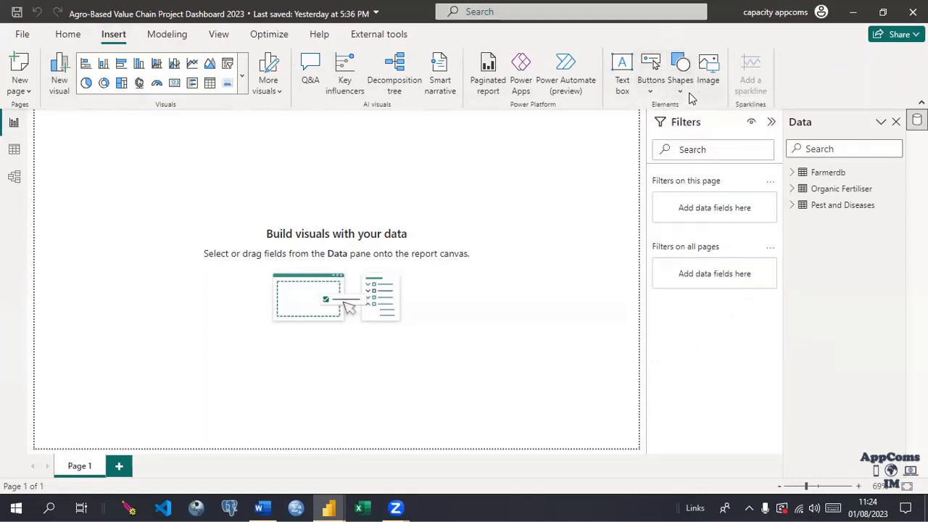
pyautogui.click(683, 94)
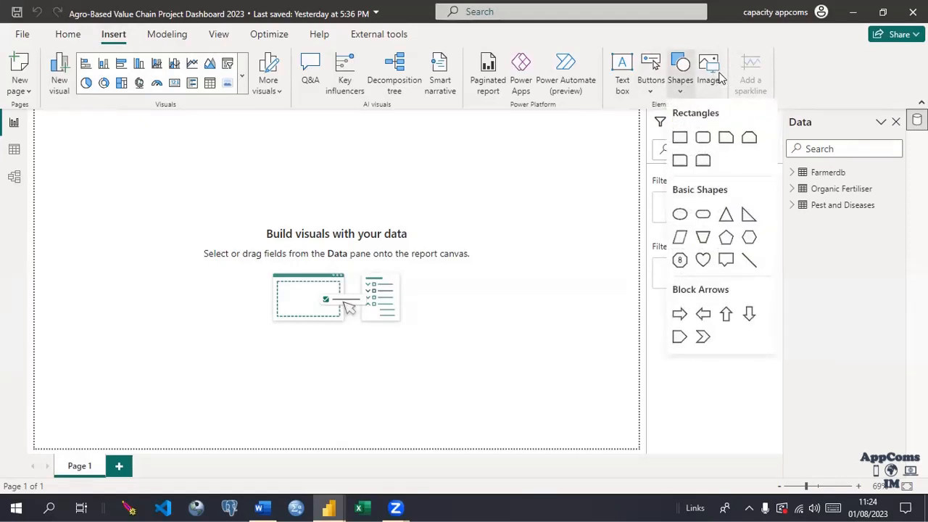
pyautogui.click(783, 74)
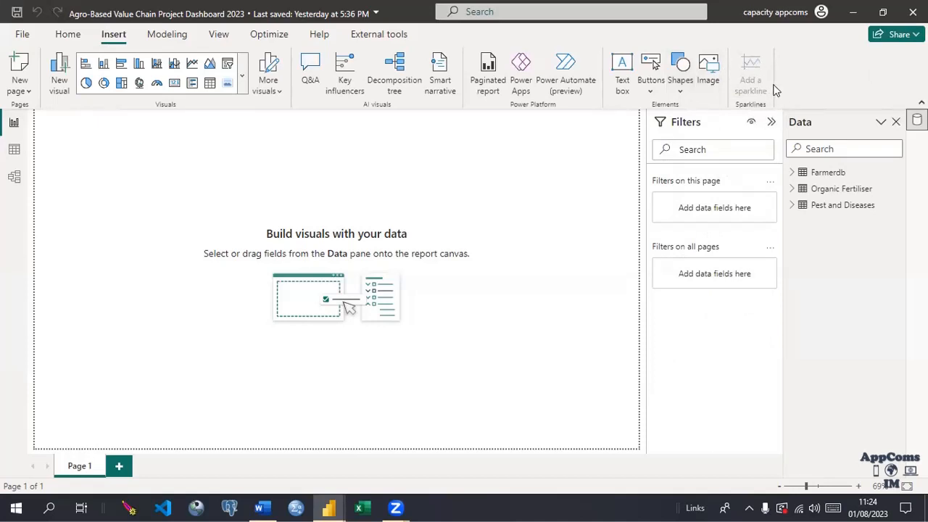
# Examine the data modeling commands, including the types of new parameter available
pyautogui.click(181, 36)
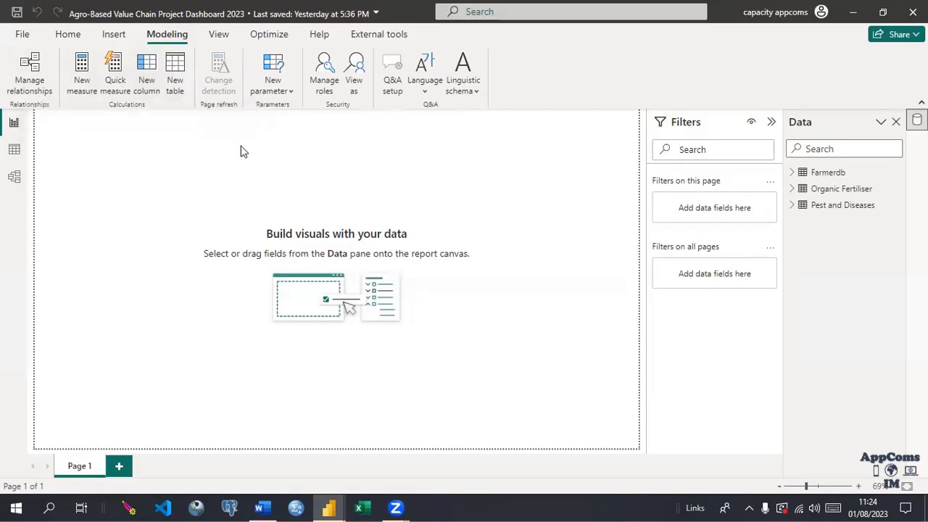
pyautogui.click(289, 92)
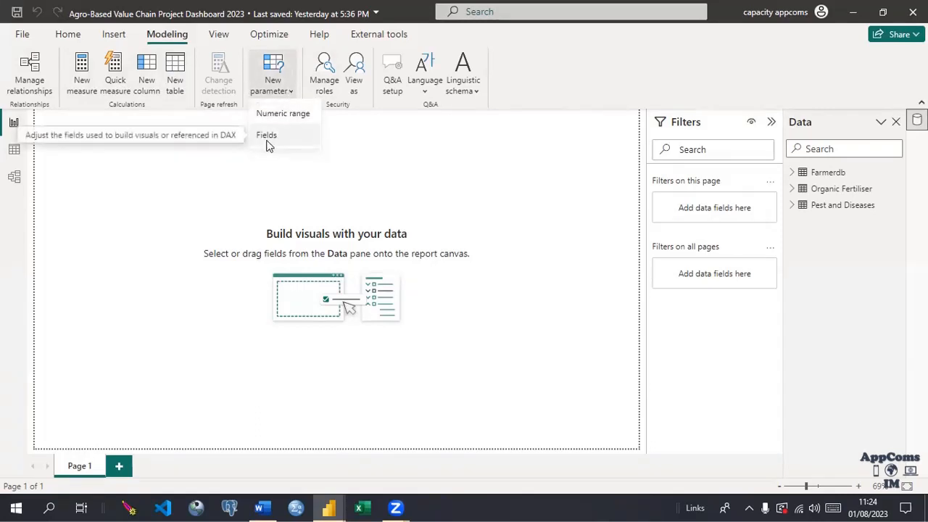
pyautogui.click(332, 101)
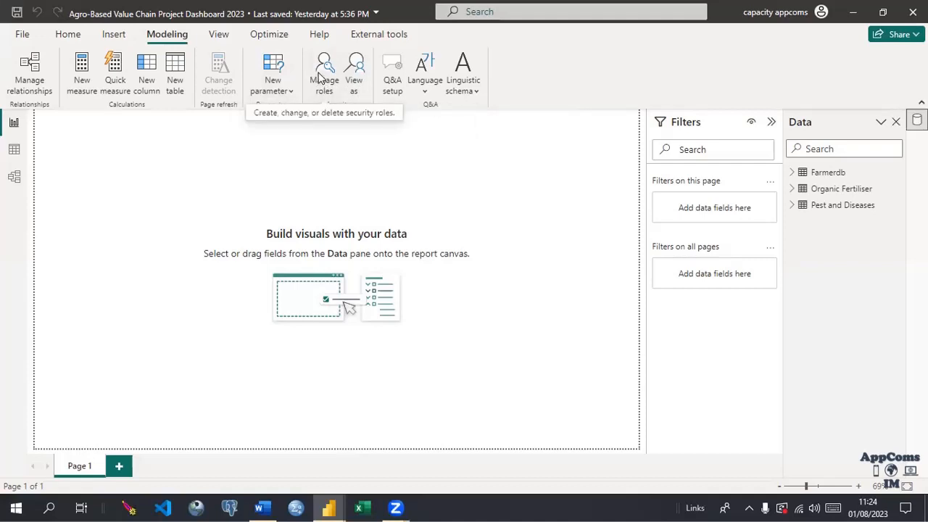
# Examine the report theme gallery, the display options and the report optimization tools
pyautogui.click(216, 36)
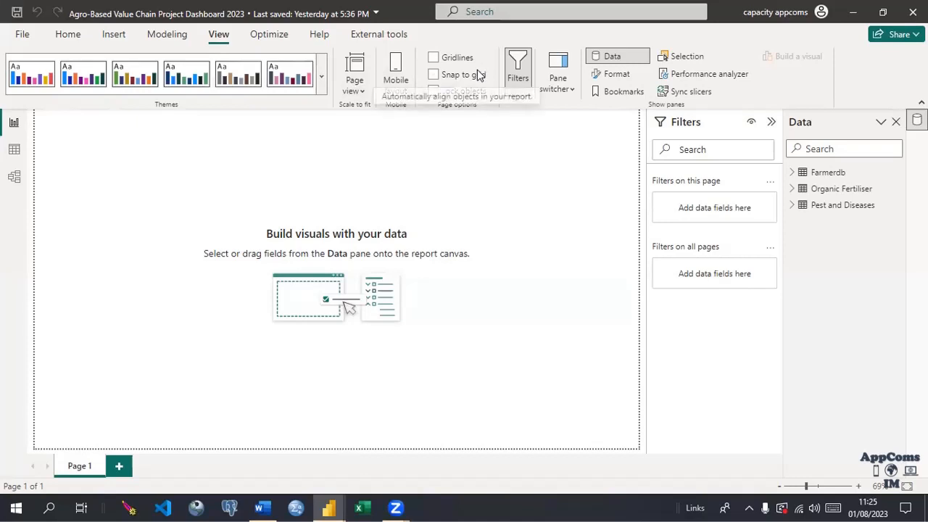
pyautogui.click(321, 86)
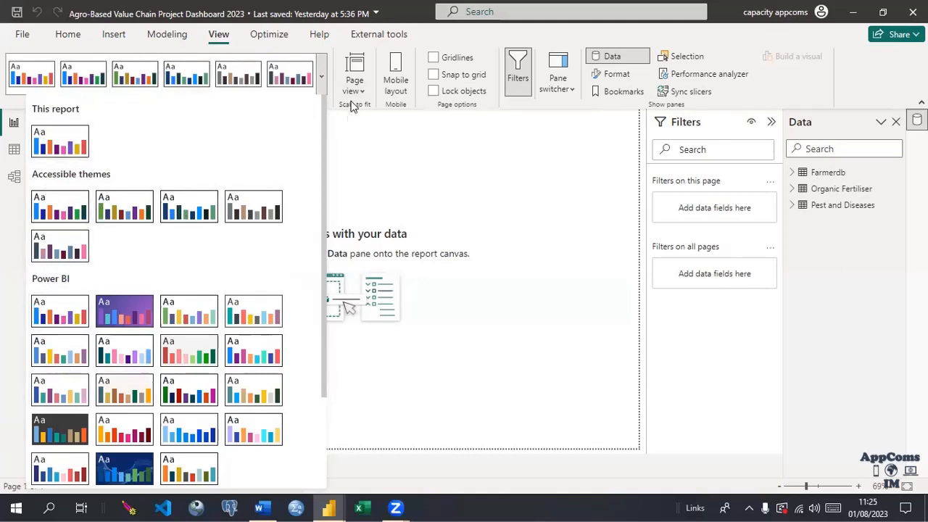
pyautogui.click(343, 149)
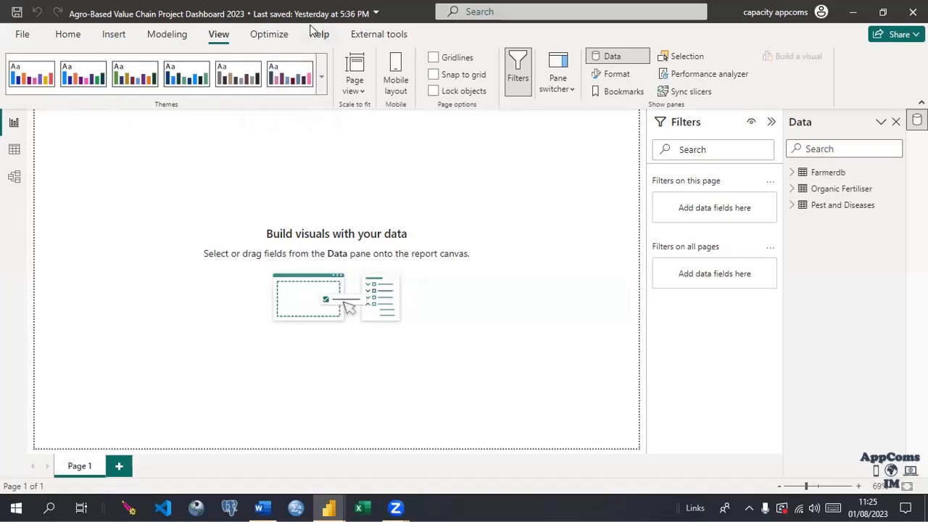
pyautogui.click(266, 35)
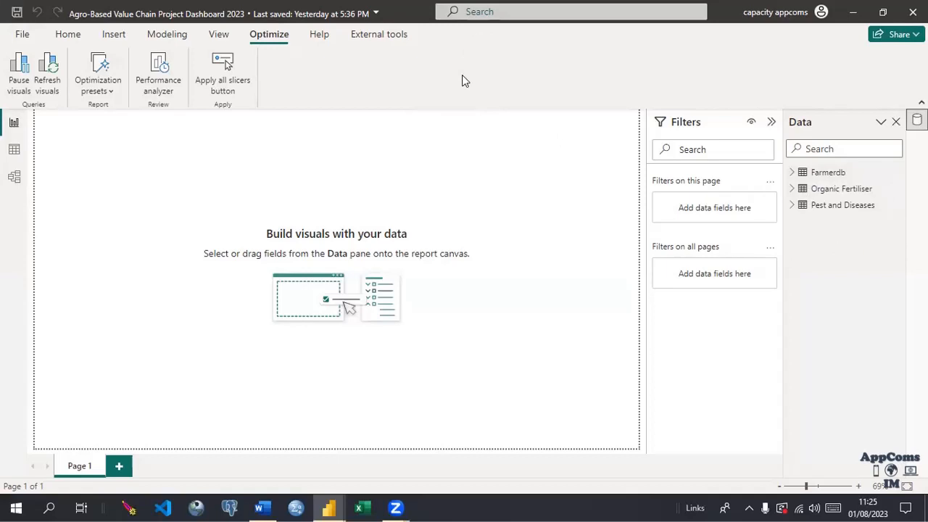
# Inspect the rows of the Organic Fertiliser, Pest and Diseases and Farmerdb tables, and return to the model view
pyautogui.click(15, 153)
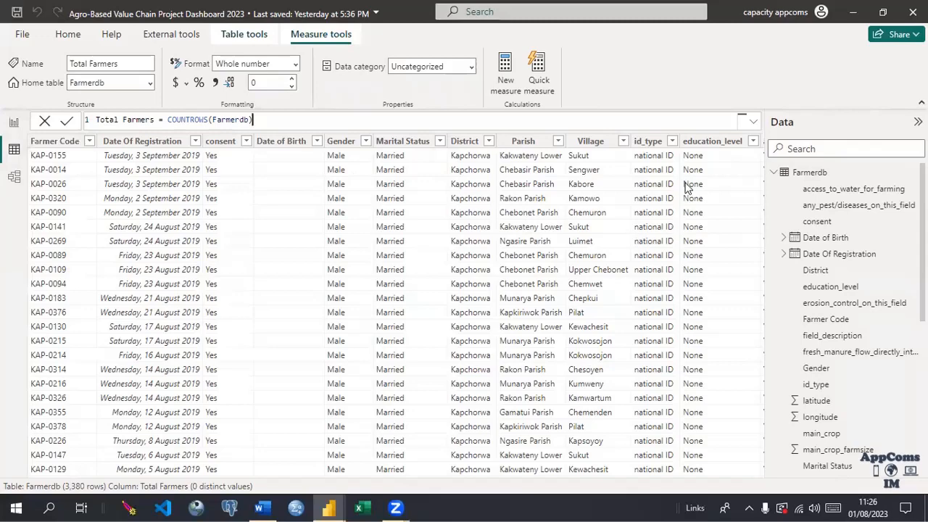
pyautogui.click(774, 173)
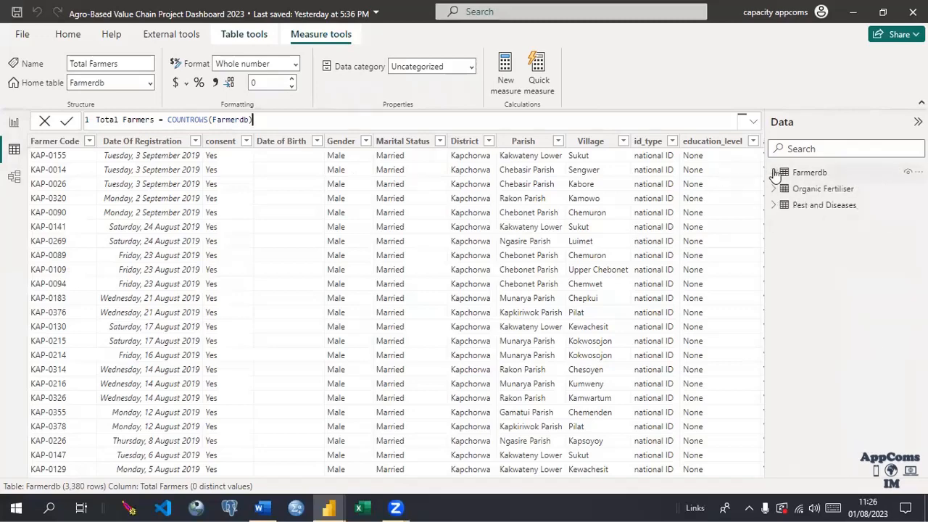
pyautogui.click(809, 190)
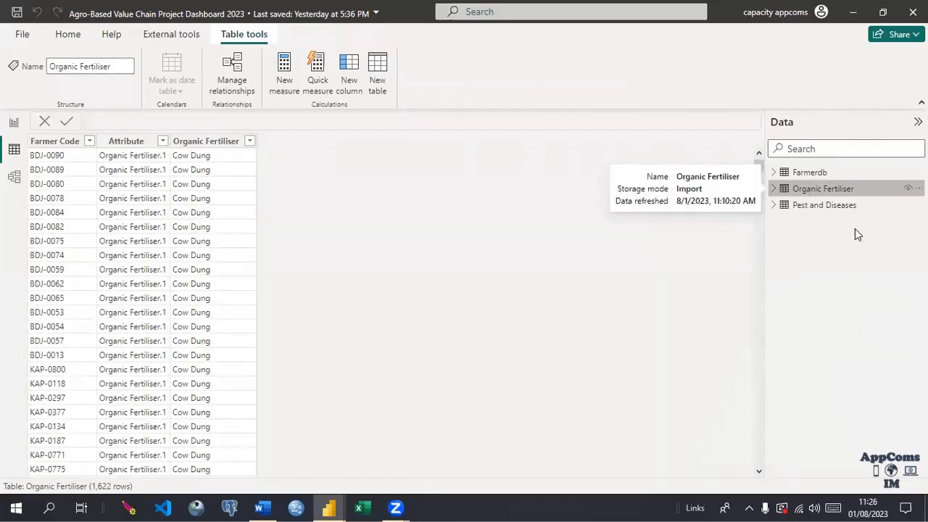
pyautogui.click(818, 206)
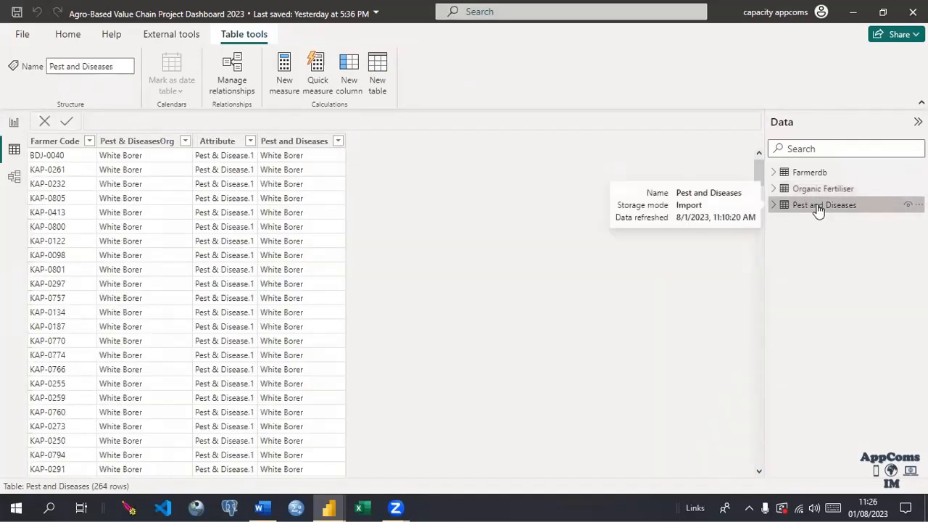
pyautogui.click(811, 174)
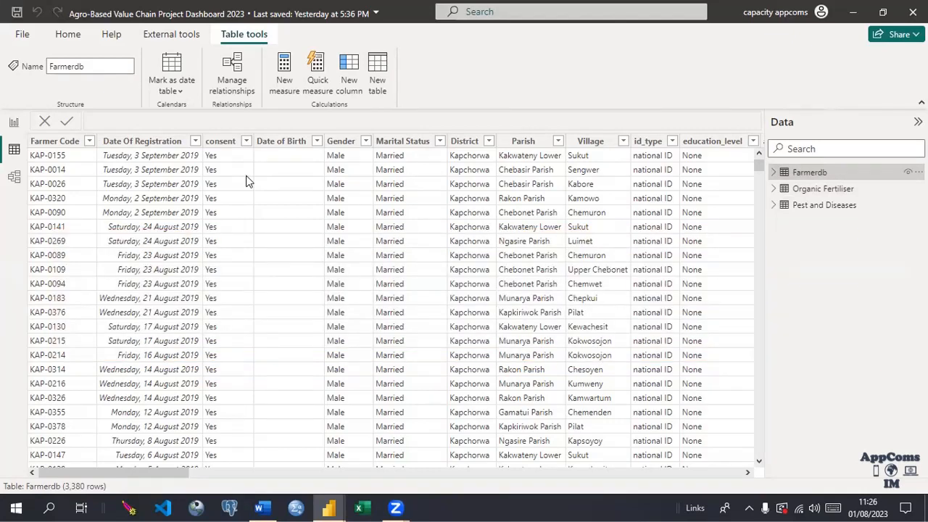
pyautogui.click(15, 178)
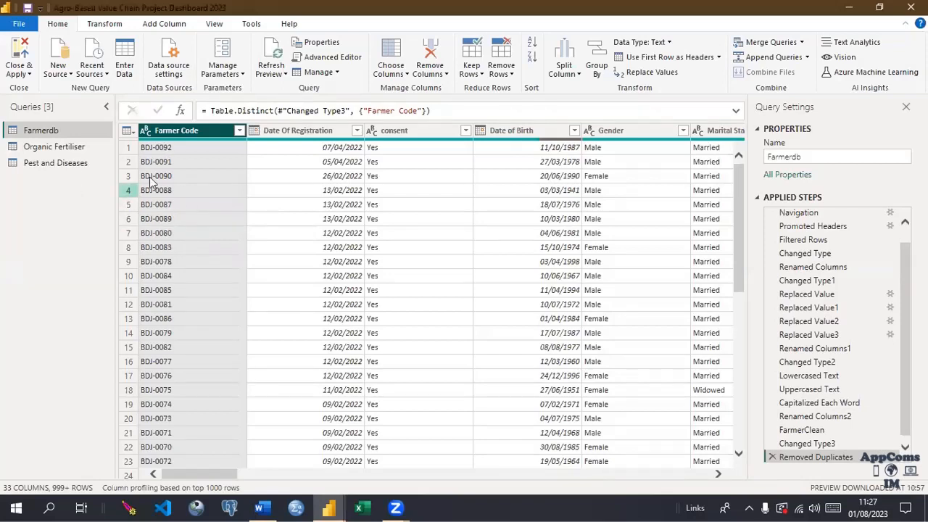
# Leave the query editor and compare the table, model and report views, including the report view's modeling commands
pyautogui.click(849, 7)
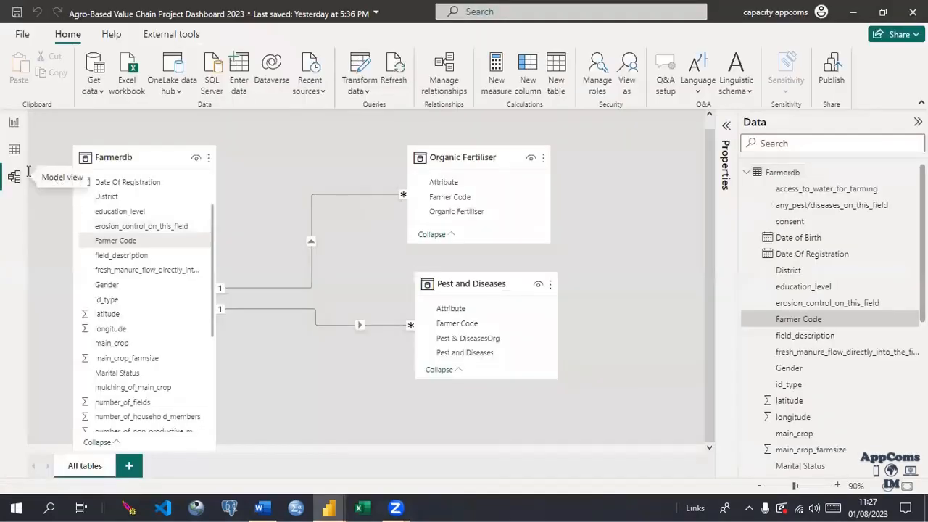
pyautogui.click(14, 149)
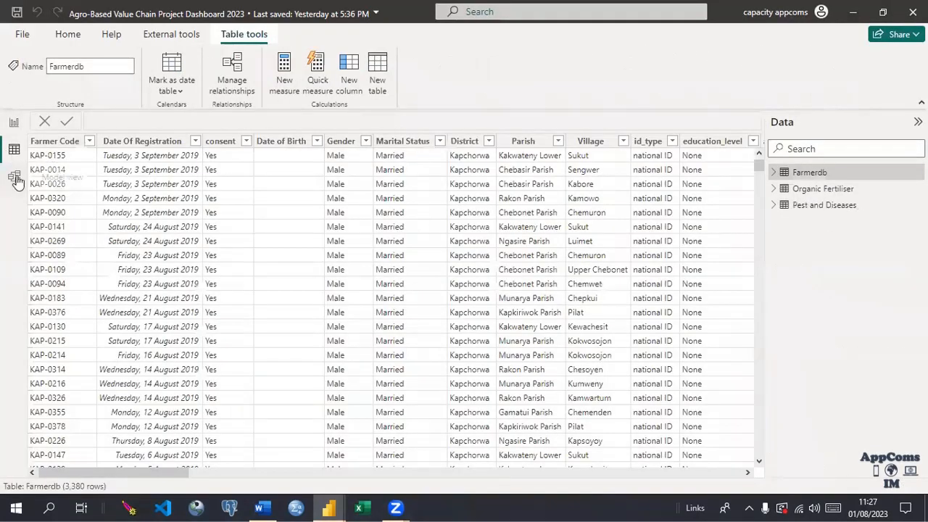
pyautogui.click(13, 177)
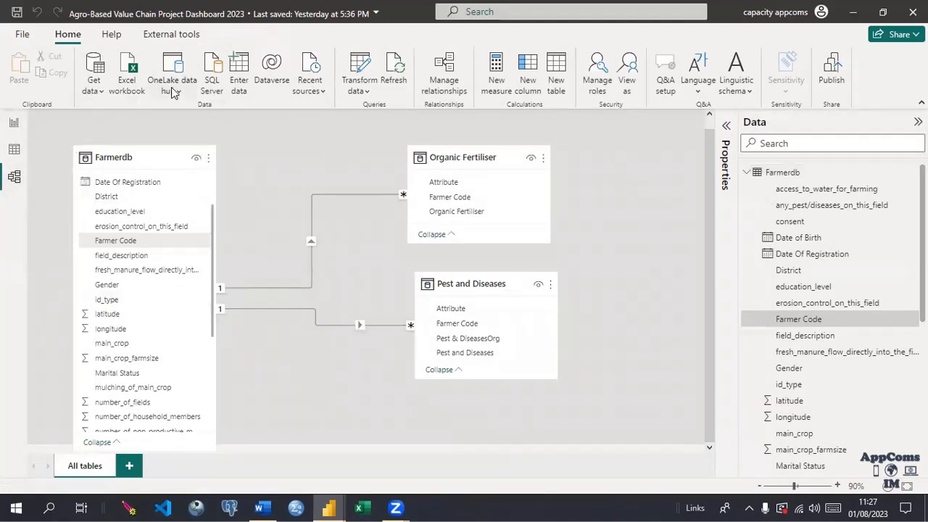
pyautogui.click(14, 150)
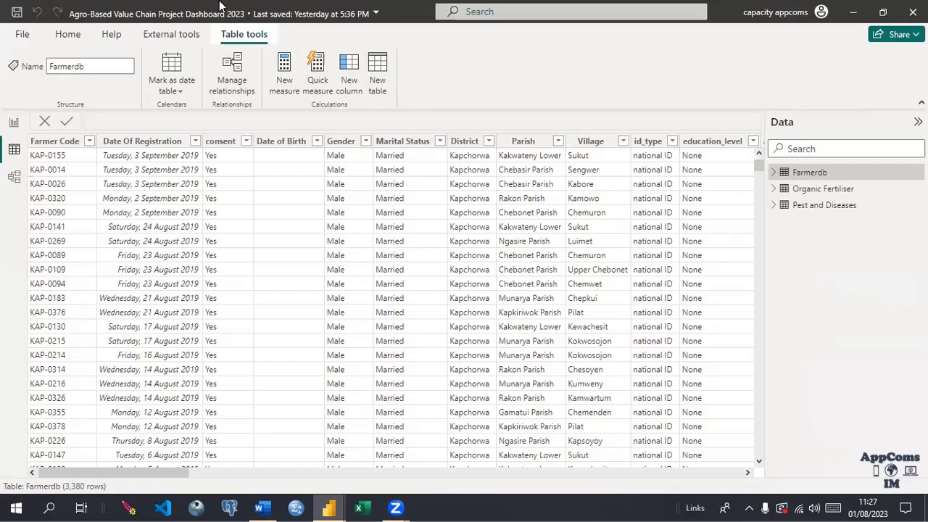
pyautogui.click(15, 178)
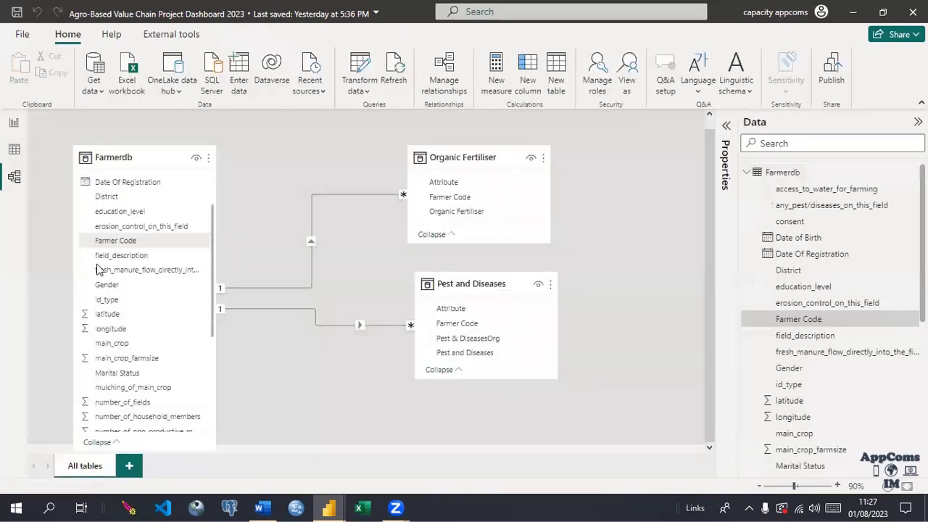
pyautogui.click(13, 151)
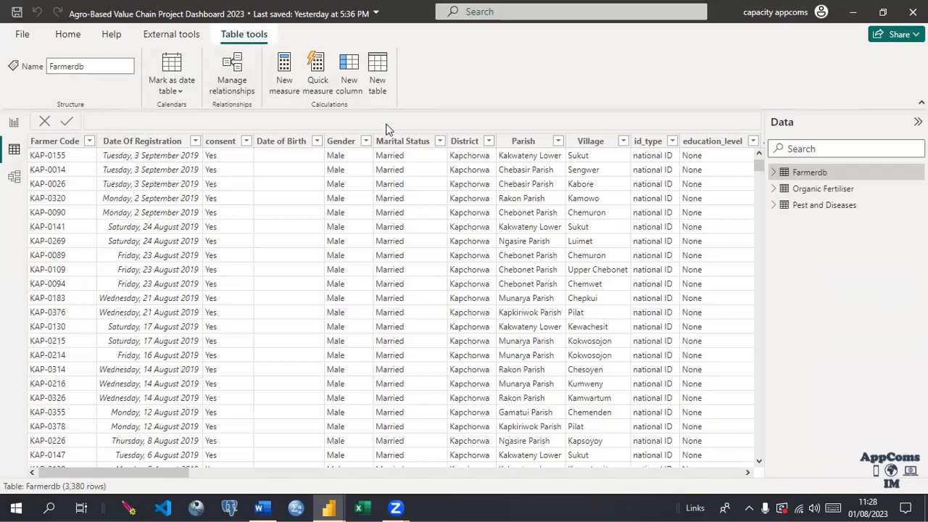
pyautogui.click(14, 125)
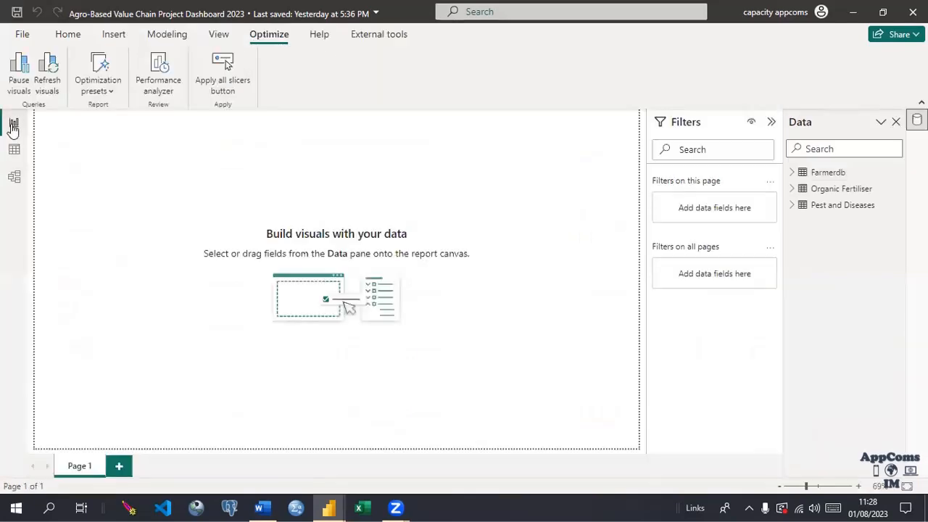
pyautogui.click(174, 40)
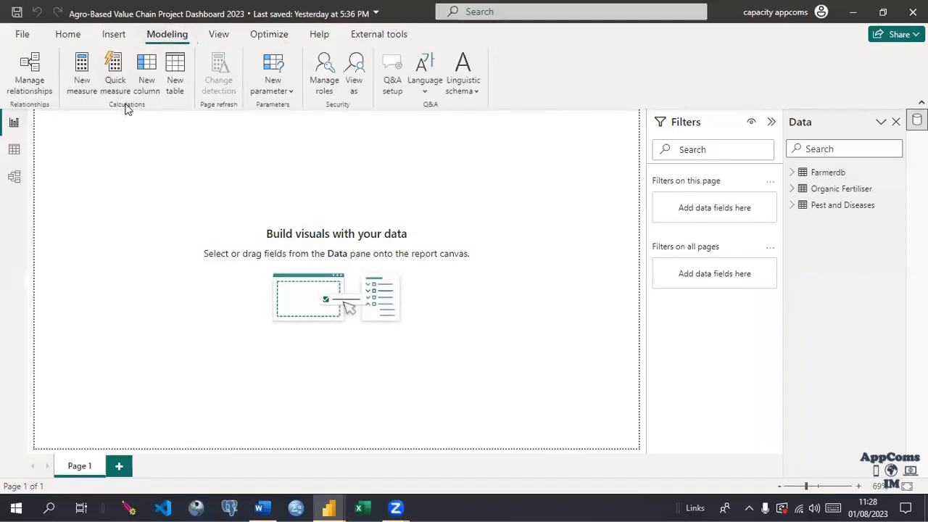
# Create a new calculated table from the table view and start editing its formula
pyautogui.click(15, 151)
pyautogui.click(68, 40)
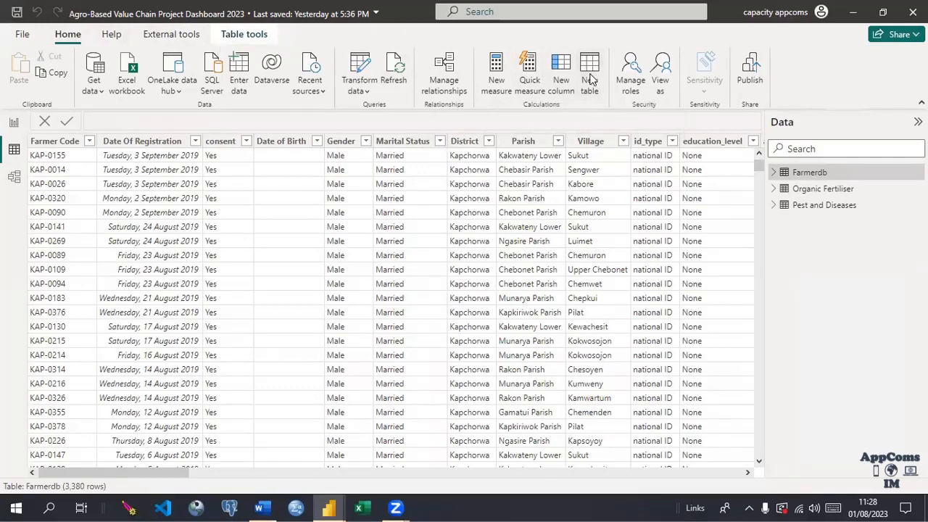
pyautogui.click(591, 79)
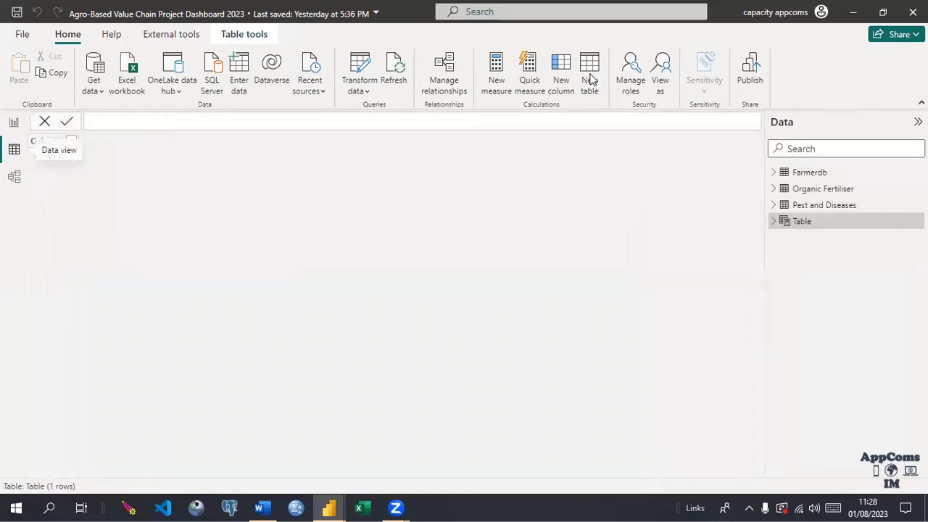
pyautogui.click(327, 124)
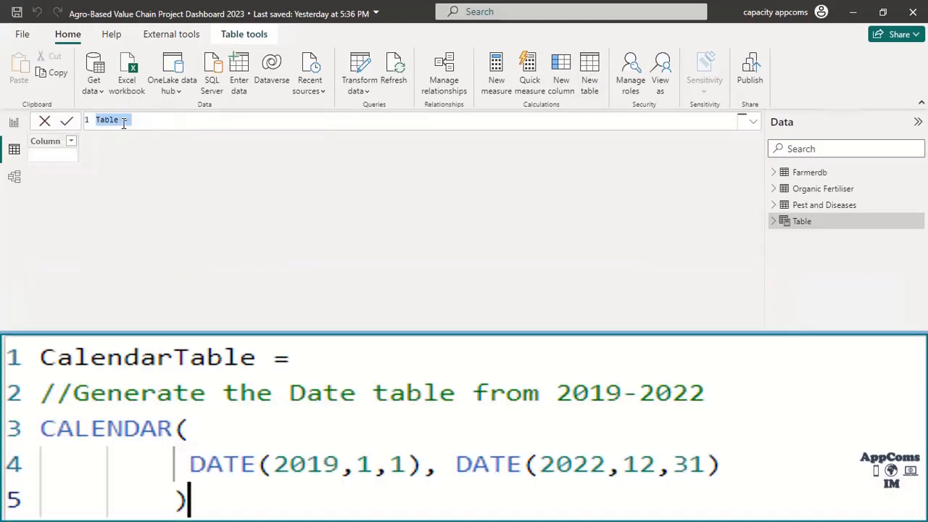
pyautogui.write('DateTable')
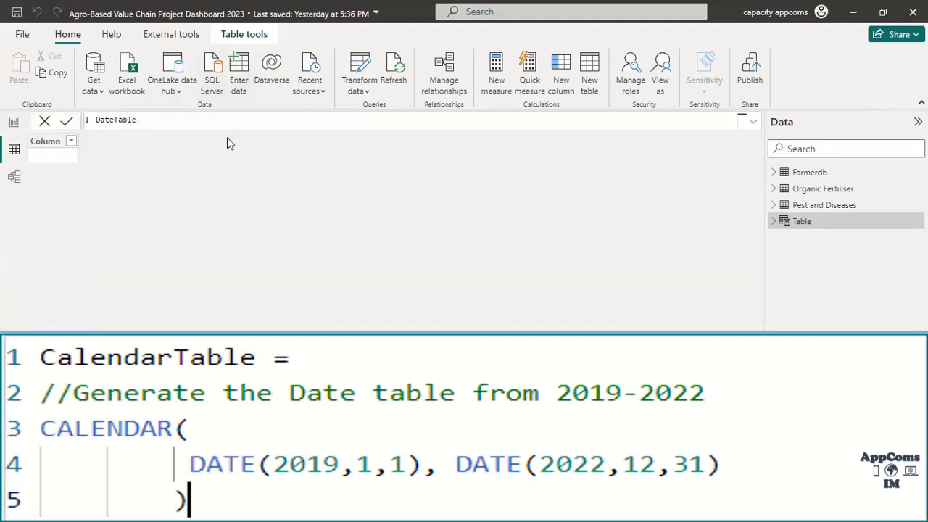
pyautogui.press('BackSpace')
pyautogui.press('BackSpace')
pyautogui.press('BackSpace')
pyautogui.write('le')
pyautogui.press('BackSpace')
pyautogui.press('BackSpace')
pyautogui.press('BackSpace')
pyautogui.press('BackSpace')
pyautogui.press('BackSpace')
pyautogui.press('BackSpace')
pyautogui.press('BackSpace')
pyautogui.press('BackSpace')
pyautogui.press('BackSpace')
# Name the calculated table CalendarTable and begin its definition with the CALENDAR function
pyautogui.write('CalendarTable =')
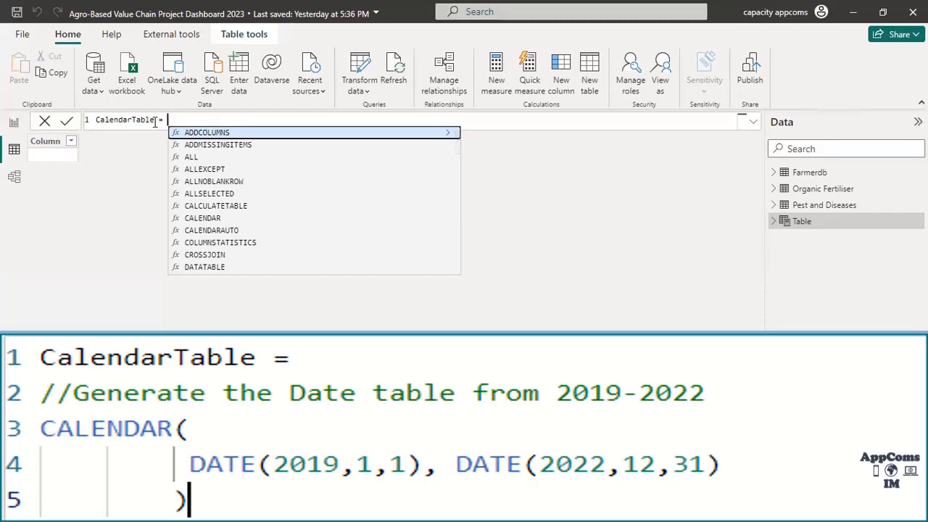
pyautogui.write('Calend')
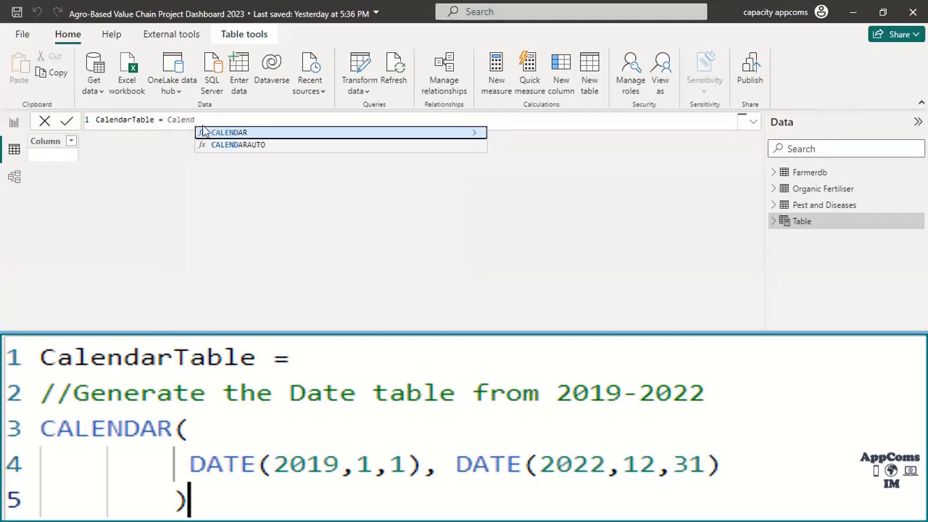
pyautogui.click(227, 133)
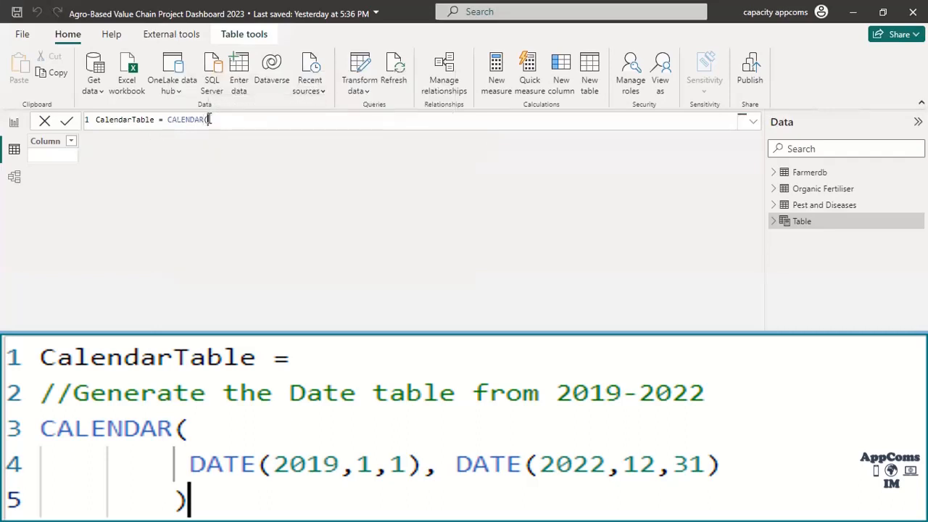
pyautogui.press('BackSpace')
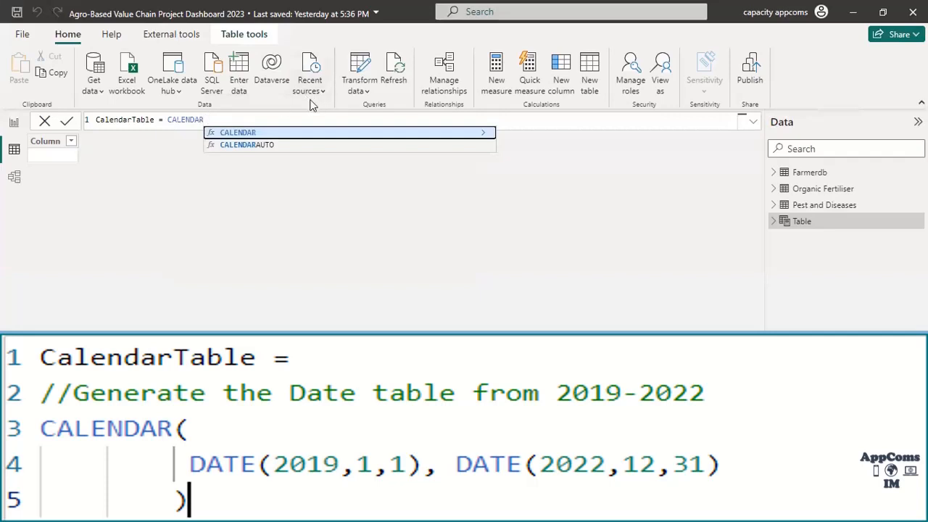
pyautogui.click(265, 138)
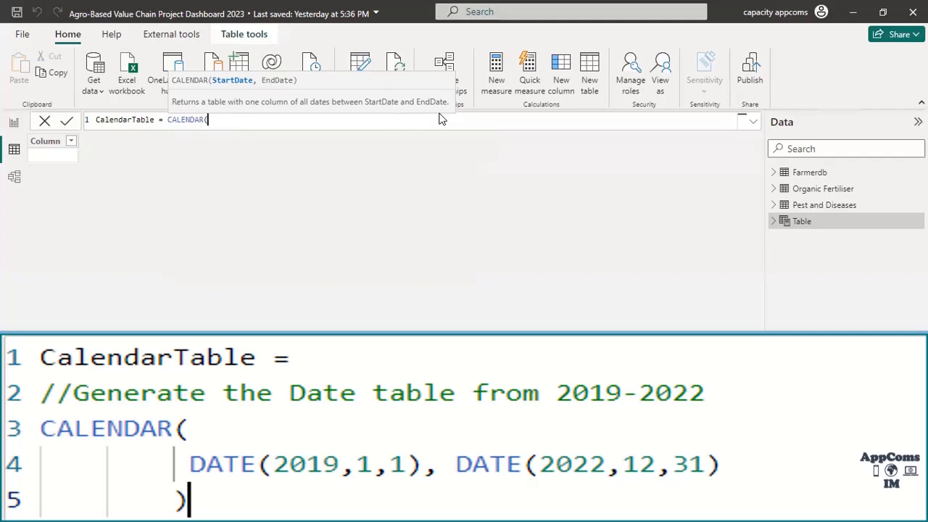
pyautogui.write('2019')
pyautogui.press('BackSpace')
pyautogui.press('BackSpace')
pyautogui.press('BackSpace')
pyautogui.press('BackSpace')
pyautogui.write('da')
pyautogui.press('BackSpace')
pyautogui.press('BackSpace')
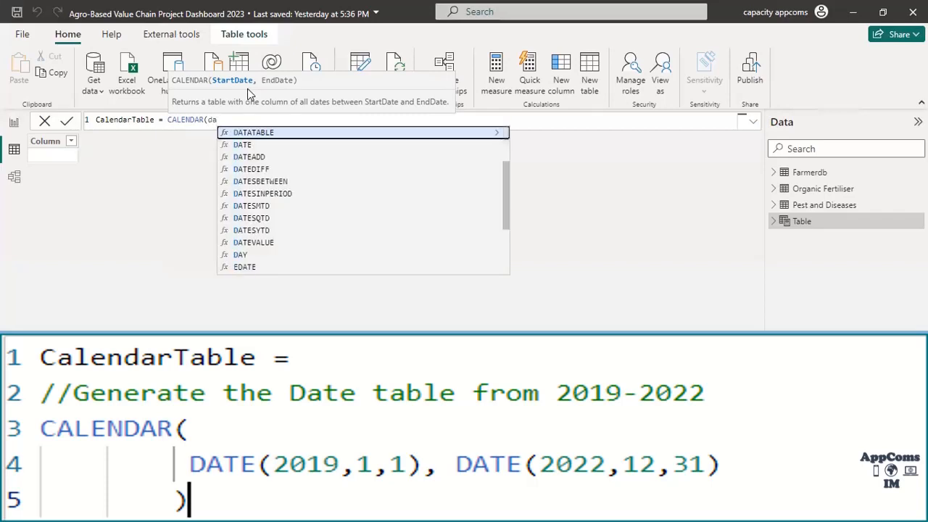
# Insert the DATE function as CALENDAR's first argument and place it on its own indented line
pyautogui.write('da')
pyautogui.click(247, 146)
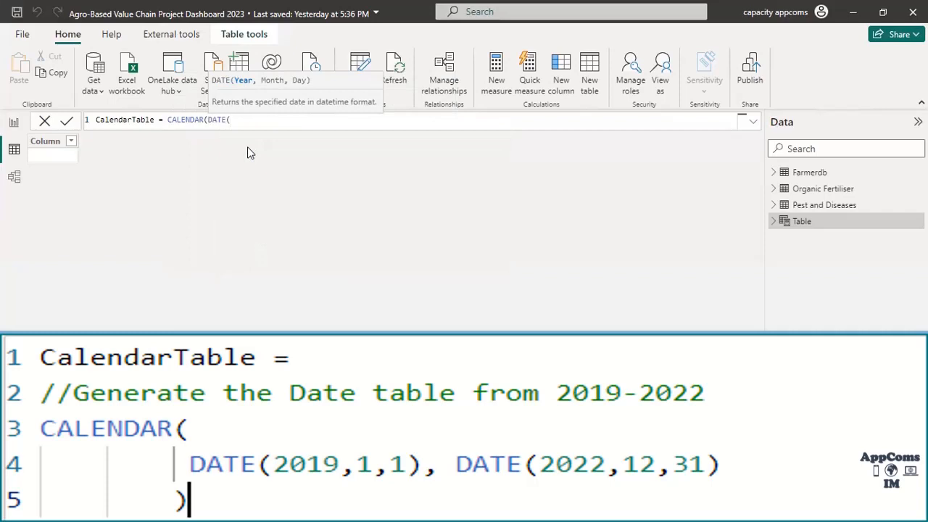
pyautogui.click(207, 120)
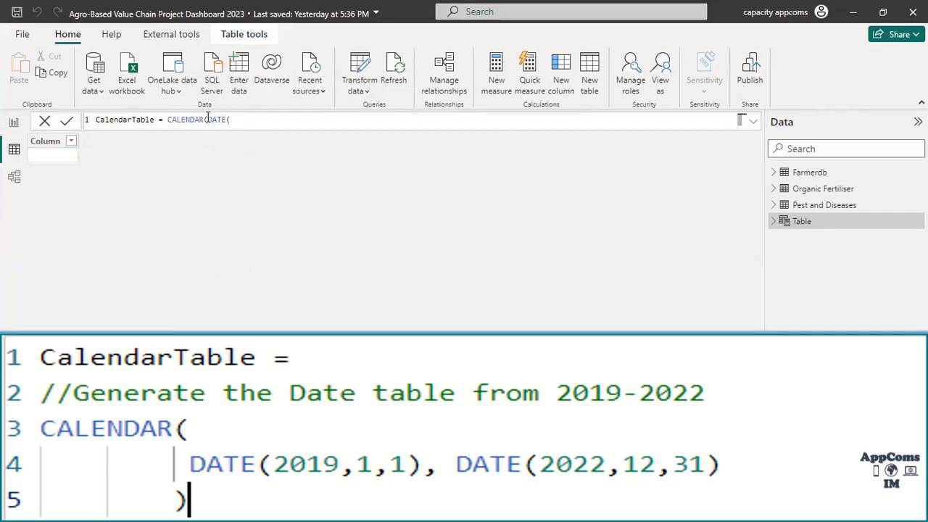
pyautogui.hotkey('shift', 'Return')
pyautogui.press('Tab')
pyautogui.press('Tab')
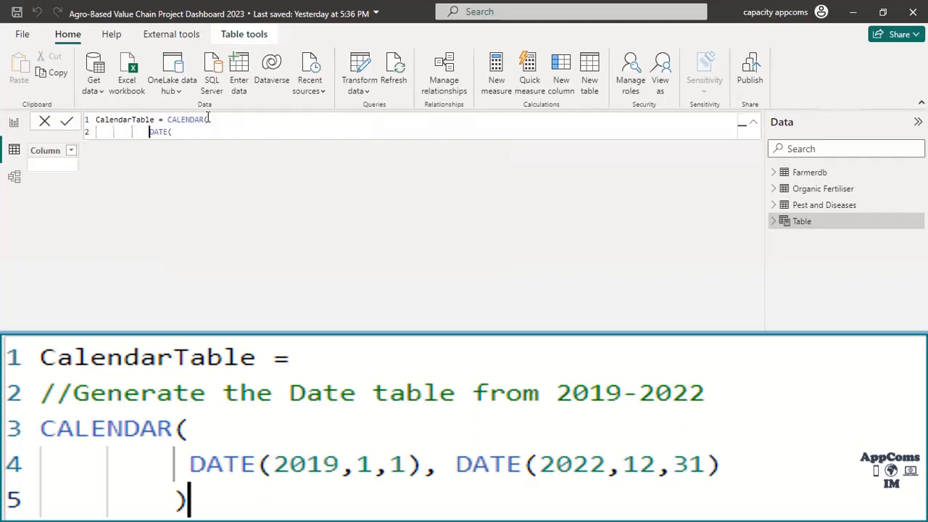
pyautogui.press('Tab')
pyautogui.press('Tab')
pyautogui.click(221, 133)
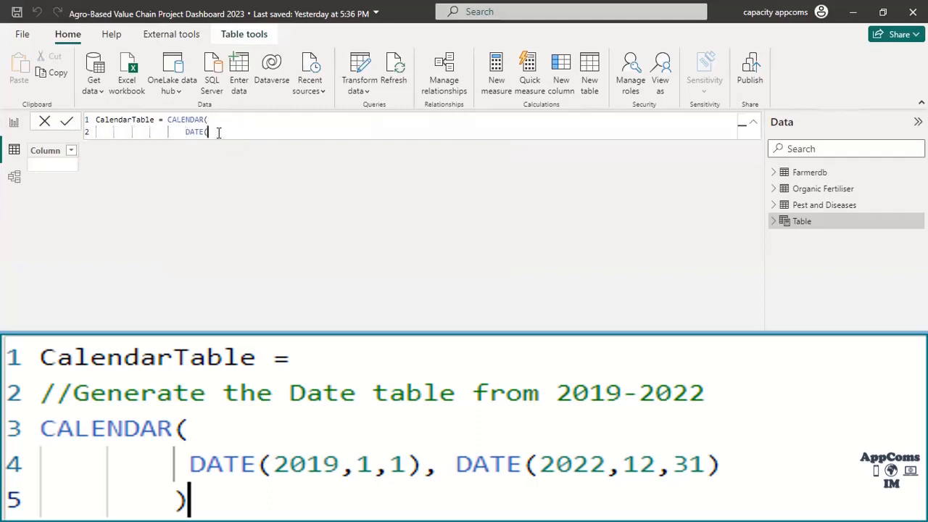
# Move CALENDAR down to line 3 and add the comment "//Generate the Date table from 2019-2022" on line 2
pyautogui.click(168, 119)
pyautogui.press('Return')
pyautogui.press('Return')
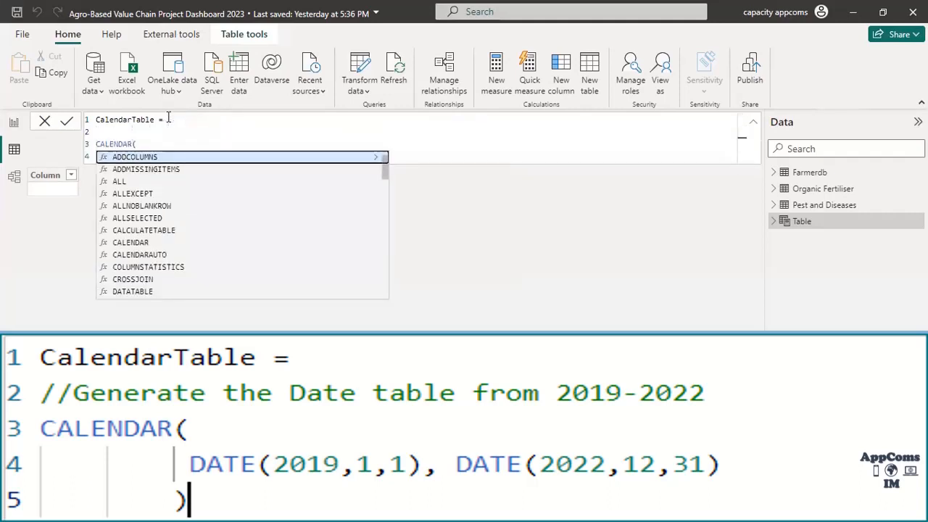
pyautogui.click(103, 132)
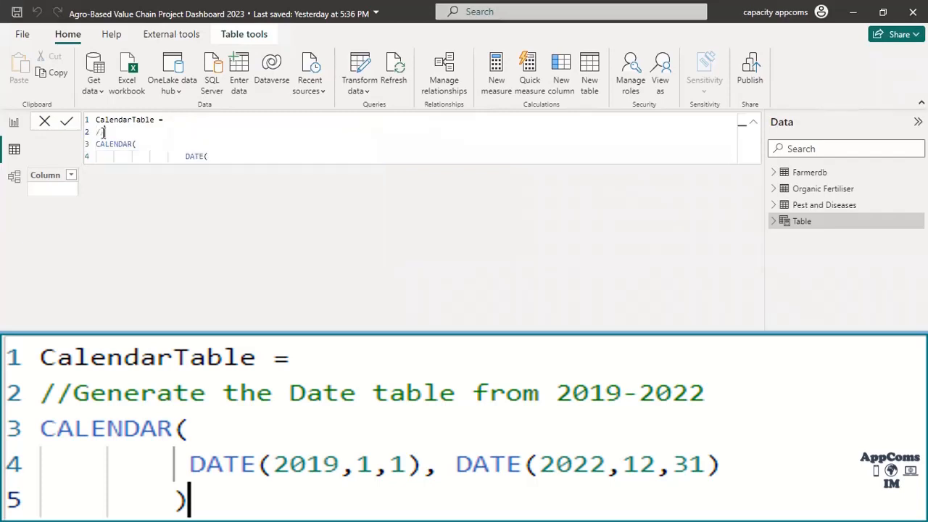
pyautogui.write('//')
pyautogui.write('Ge')
pyautogui.write('l')
pyautogui.press('BackSpace')
pyautogui.press('BackSpace')
pyautogui.press('BackSpace')
pyautogui.write('Genertae')
pyautogui.press('BackSpace')
pyautogui.press('BackSpace')
pyautogui.press('BackSpace')
pyautogui.write('ate the Date')
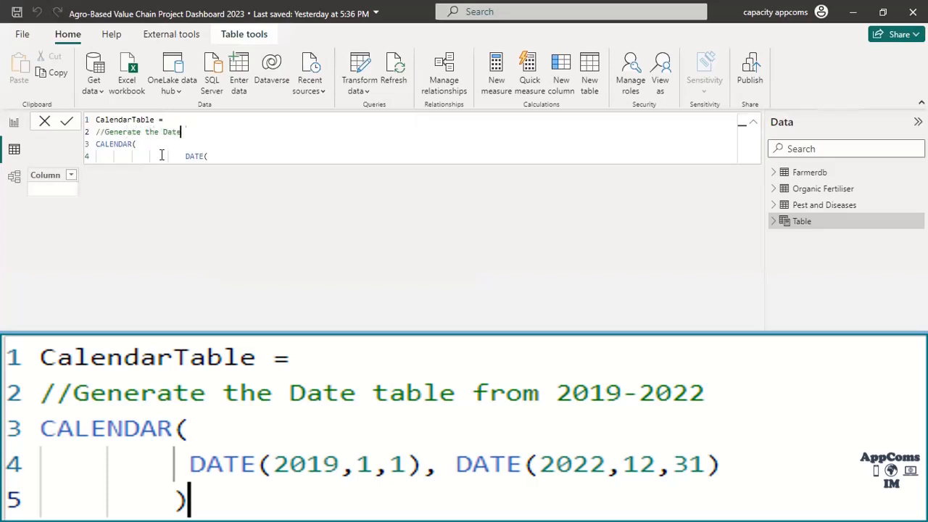
pyautogui.write(' table from 2019-2022')
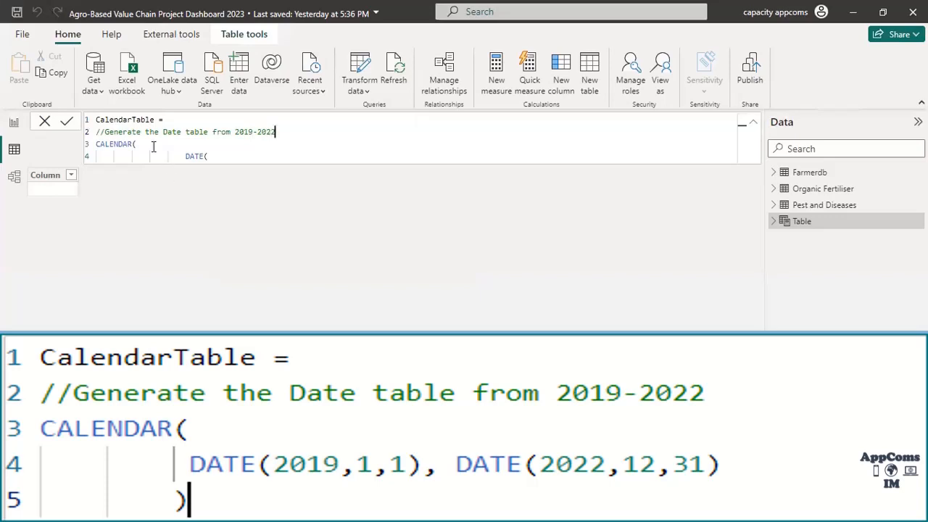
# Reduce the indentation of the DATE line and complete the start date as DATE(2019,1,1)
pyautogui.click(153, 145)
pyautogui.click(176, 156)
pyautogui.press('BackSpace')
pyautogui.press('BackSpace')
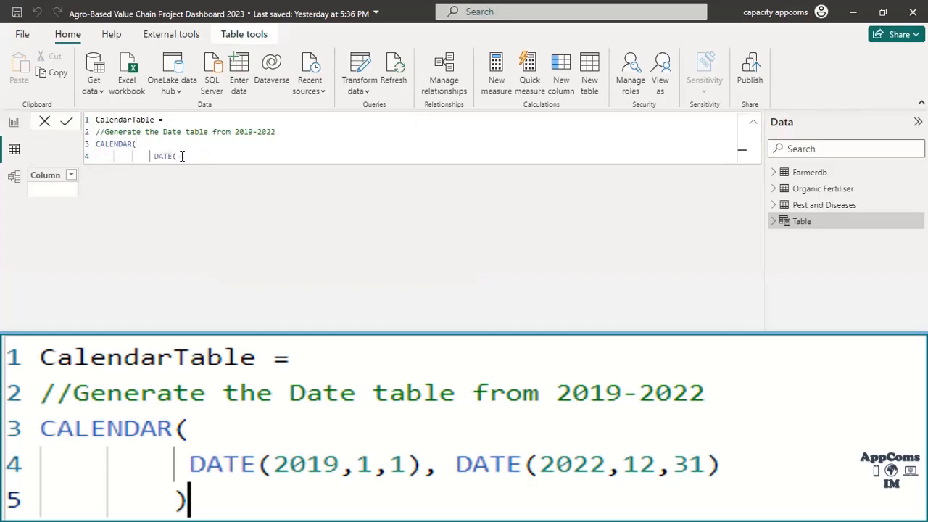
pyautogui.click(187, 153)
pyautogui.write('2019,')
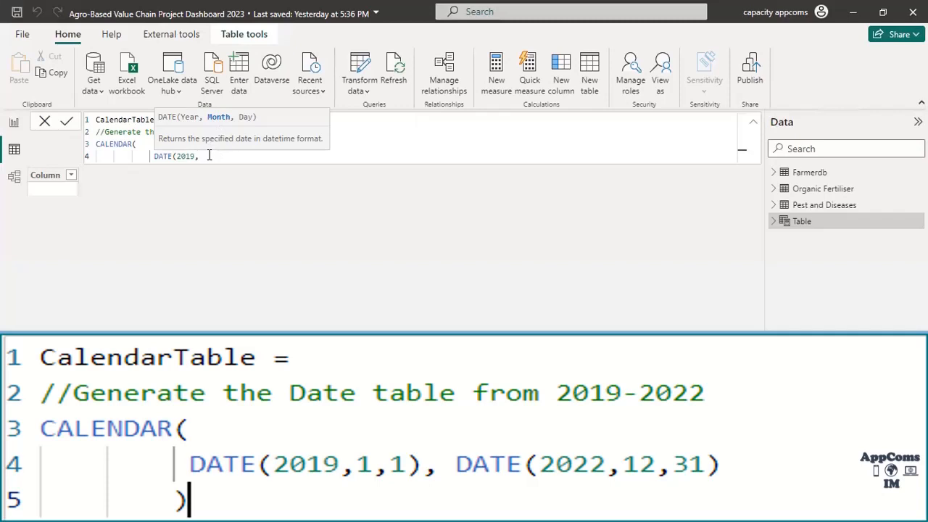
pyautogui.write('1,1')
pyautogui.write(')')
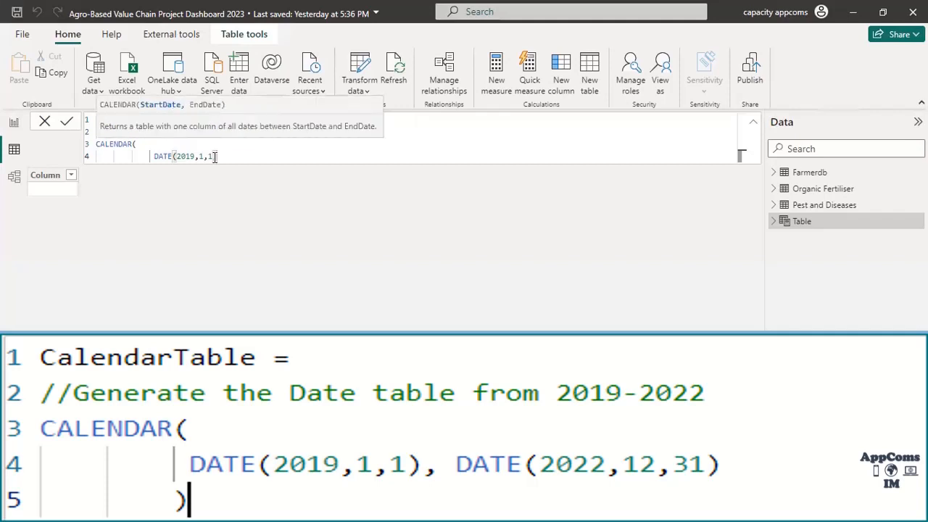
# Add DATE(2022,12,31) as the end date argument of the CALENDAR function
pyautogui.write(', ')
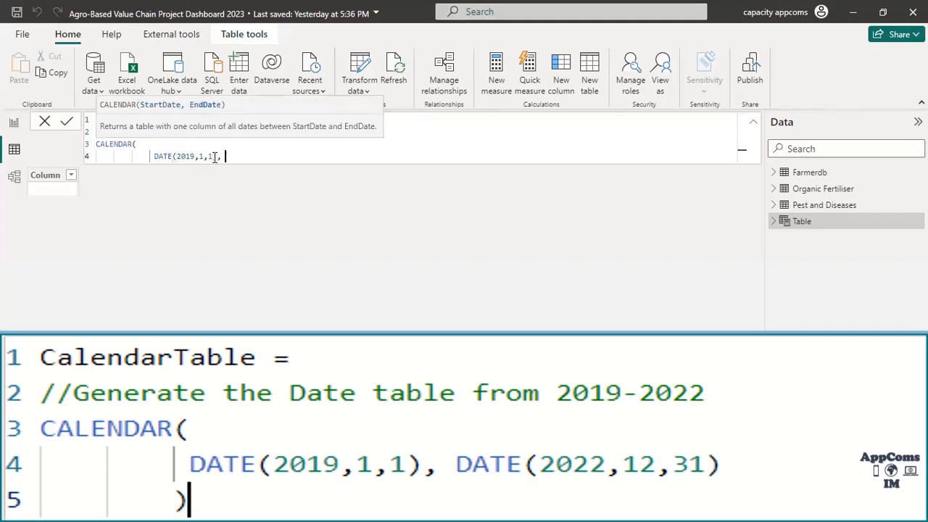
pyautogui.write('Dat')
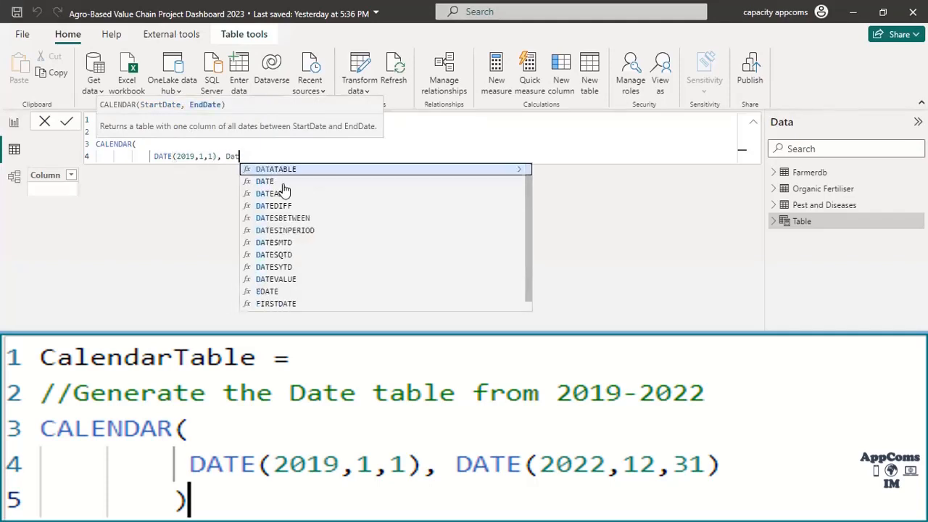
pyautogui.click(283, 182)
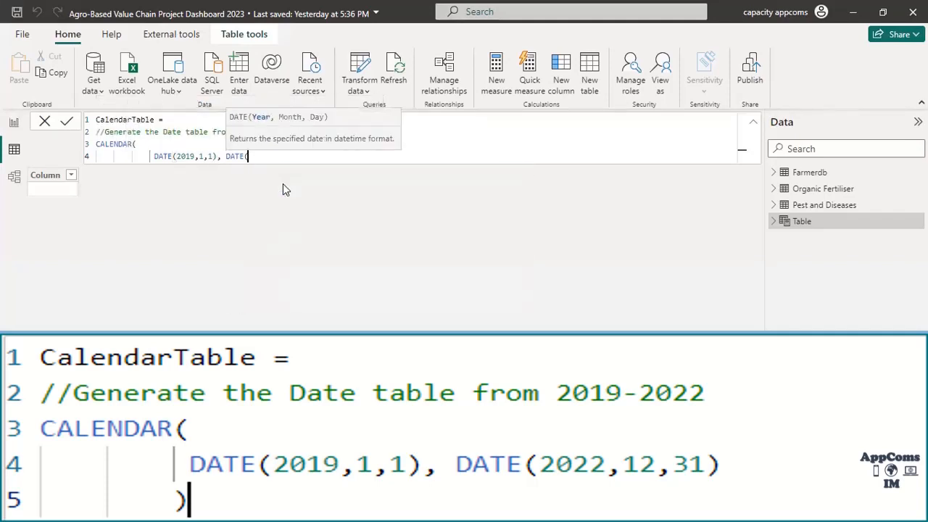
pyautogui.write('2022,12,31)')
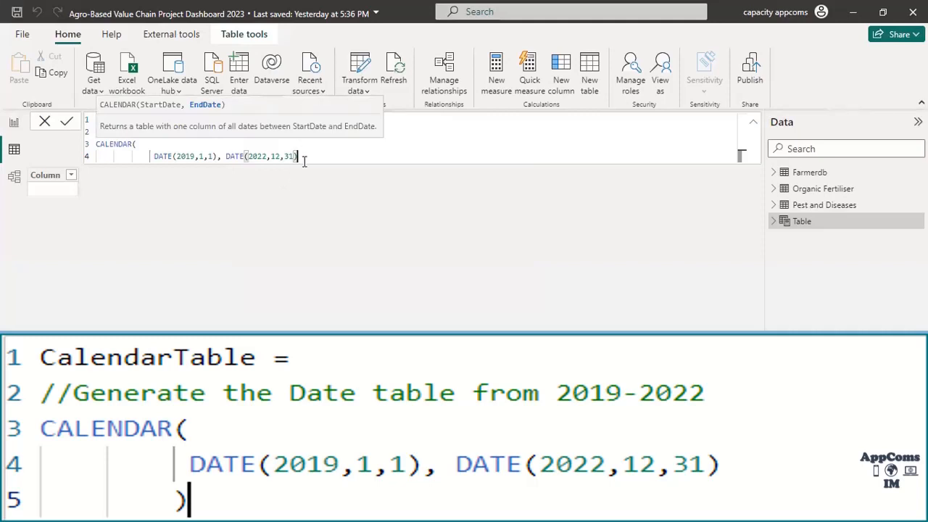
# Close the CALENDAR function with an unindented closing parenthesis on its own line 5
pyautogui.hotkey('shift', 'Return')
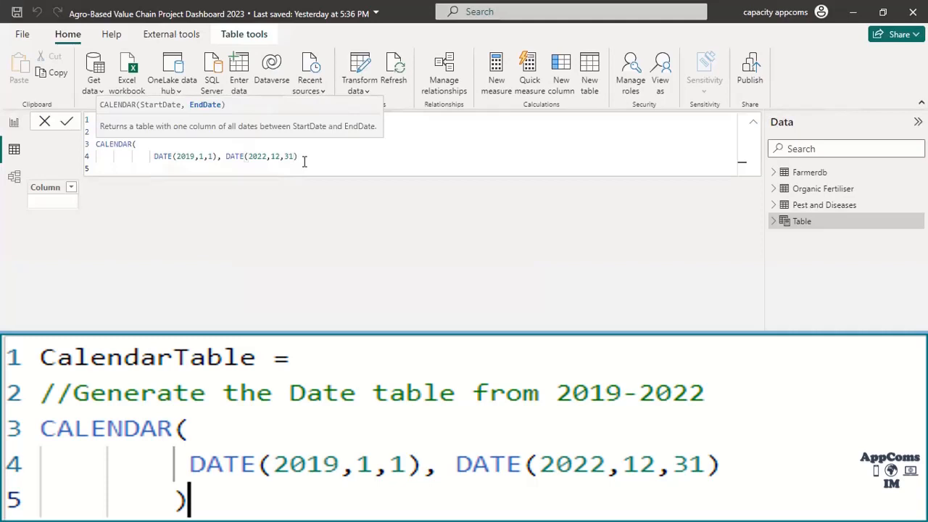
pyautogui.press('BackSpace')
pyautogui.press('BackSpace')
pyautogui.press('BackSpace')
pyautogui.press('BackSpace')
pyautogui.press('BackSpace')
pyautogui.press('BackSpace')
pyautogui.press('BackSpace')
pyautogui.press('BackSpace')
pyautogui.press('BackSpace')
pyautogui.press('BackSpace')
pyautogui.press('BackSpace')
pyautogui.press('BackSpace')
pyautogui.press('BackSpace')
pyautogui.write(')')
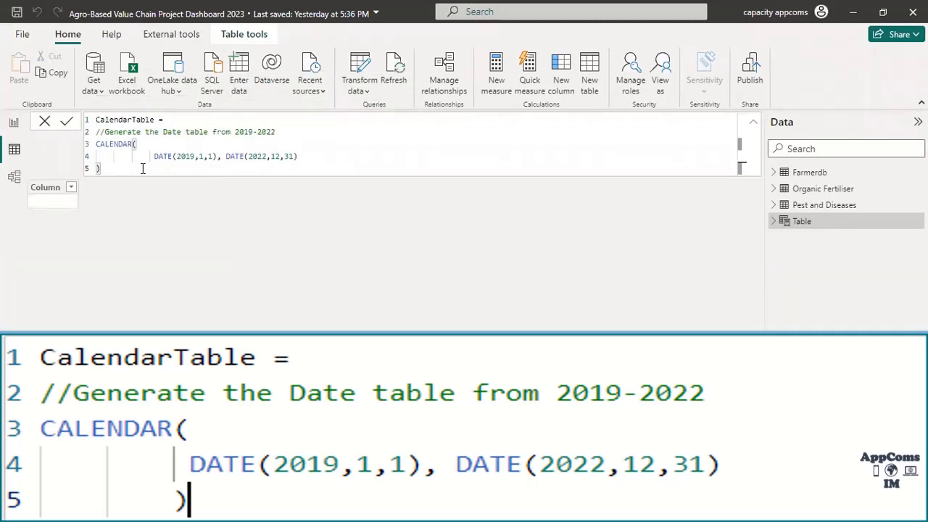
# Commit the CalendarTable formula and add a calculated column named Year to the table
pyautogui.click(67, 124)
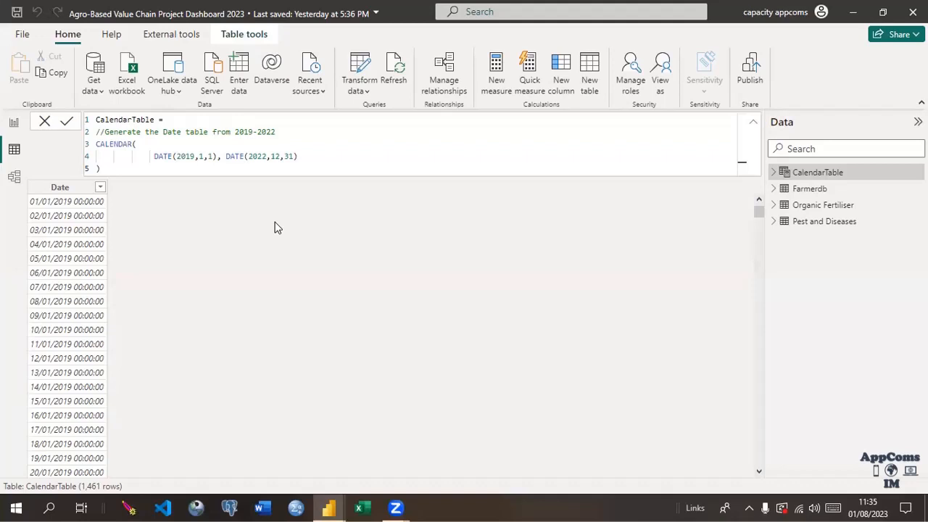
pyautogui.click(563, 75)
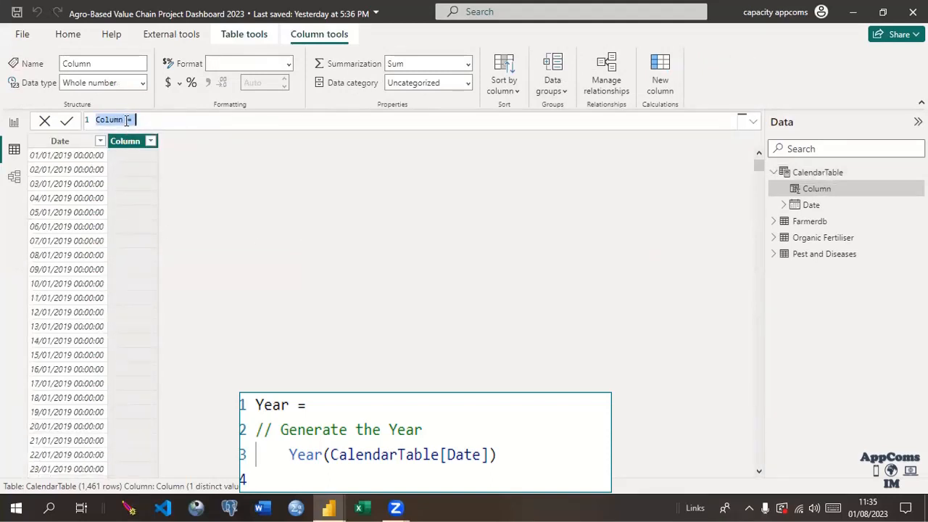
pyautogui.write('Year =')
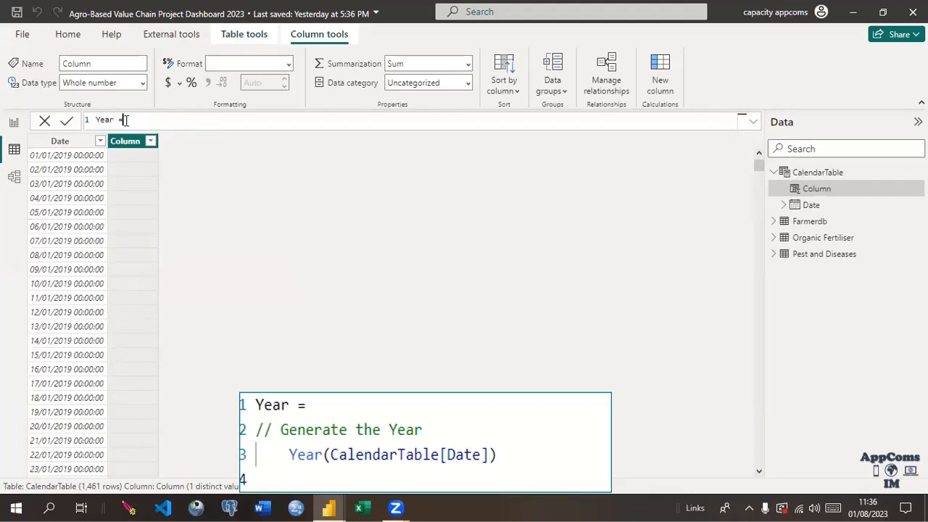
pyautogui.hotkey('shift', 'Return')
pyautogui.hotkey('shift', 'Return')
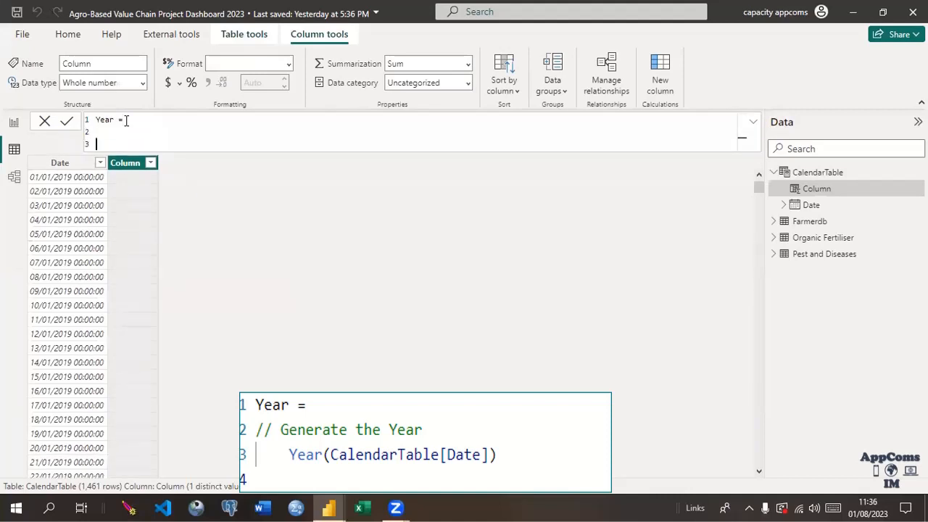
# Add the comment "// Generate the Year" on line 2 of the Year column formula
pyautogui.click(101, 132)
pyautogui.write('// Generate the Year')
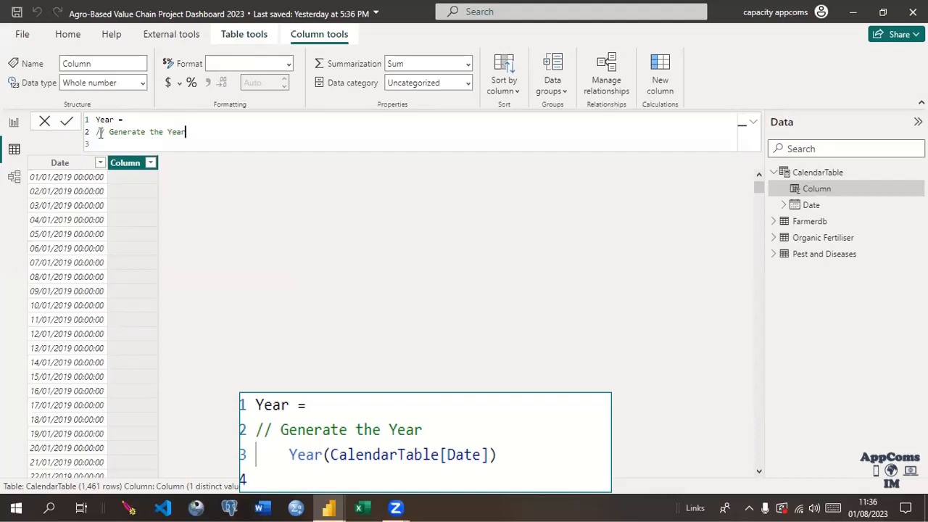
pyautogui.press('Return')
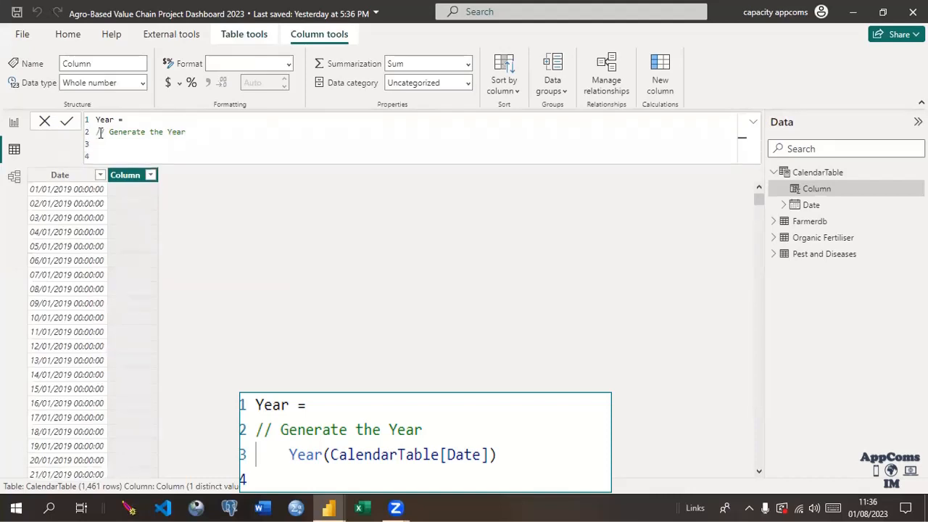
# Enter the indented expression Year(CalendarTable[Date]) on line 3 and commit the Year column
pyautogui.press('Tab')
pyautogui.write('Year(')
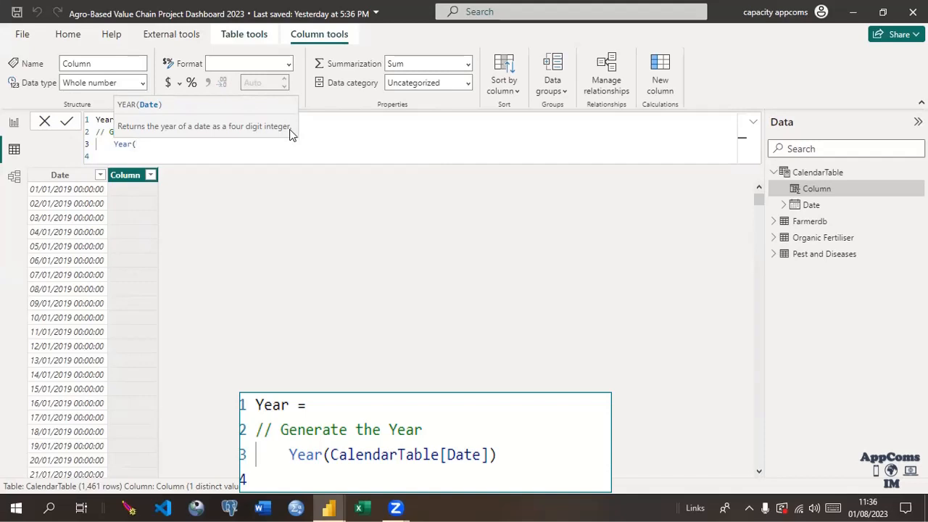
pyautogui.write('Cal')
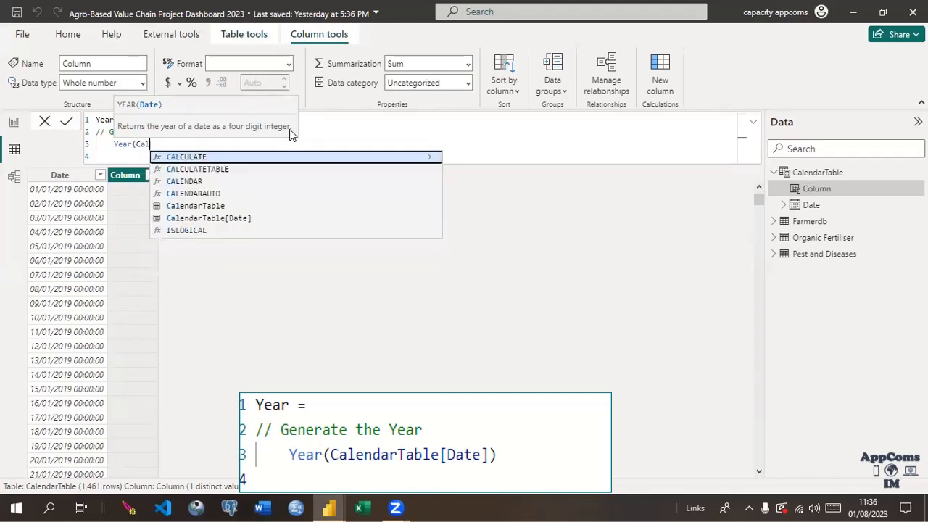
pyautogui.click(192, 207)
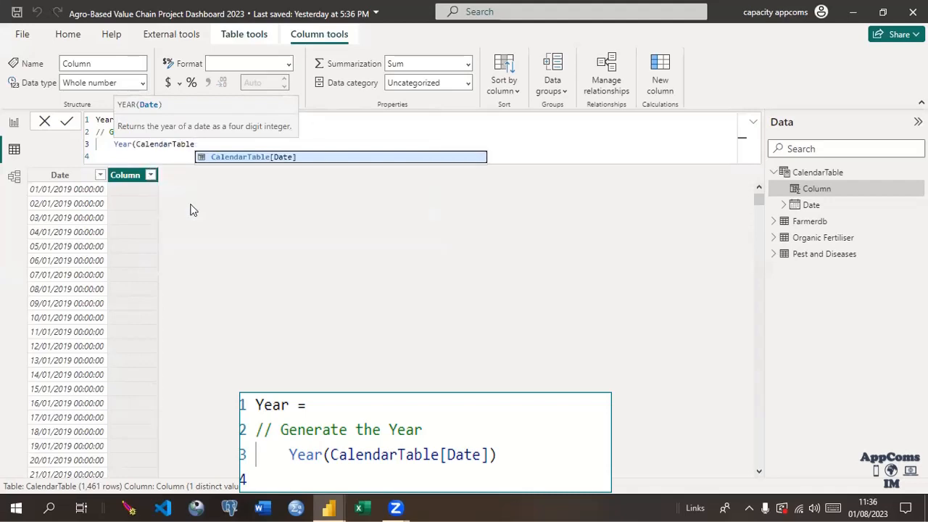
pyautogui.write('[')
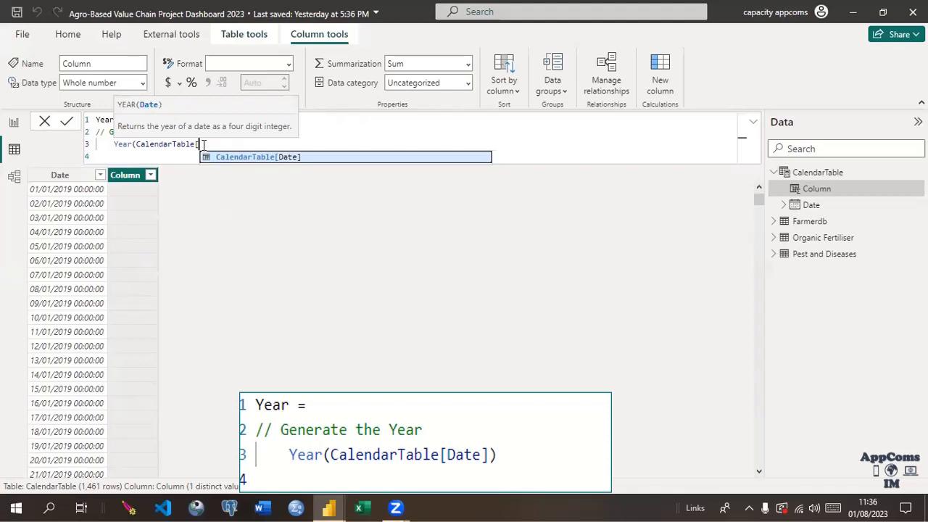
pyautogui.write('Da')
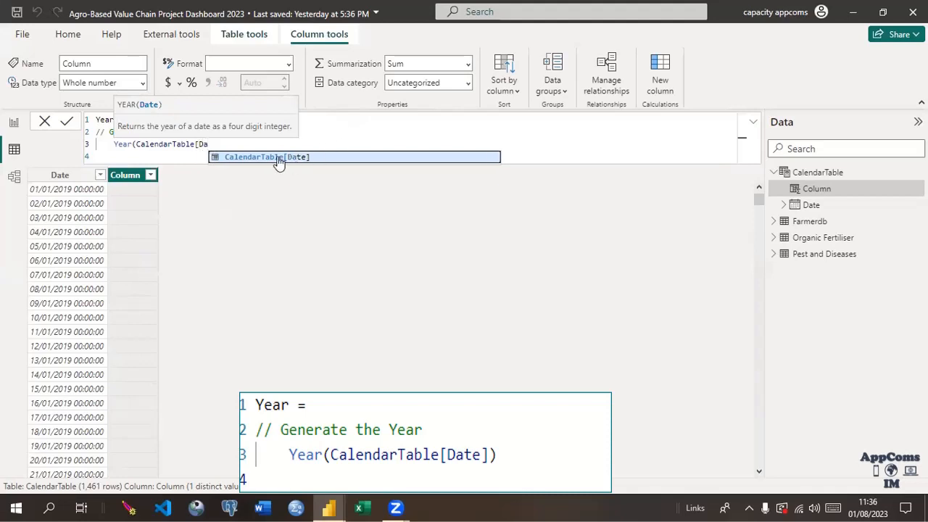
pyautogui.click(279, 157)
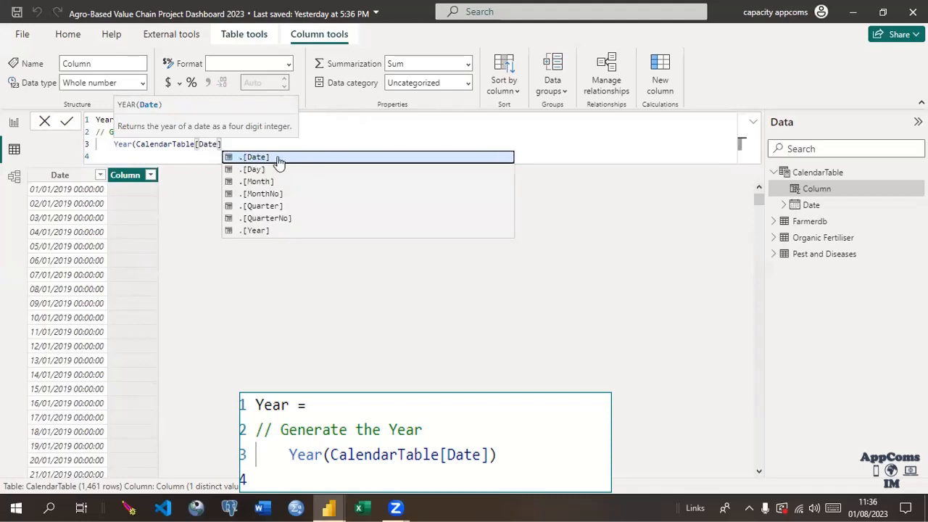
pyautogui.write(')')
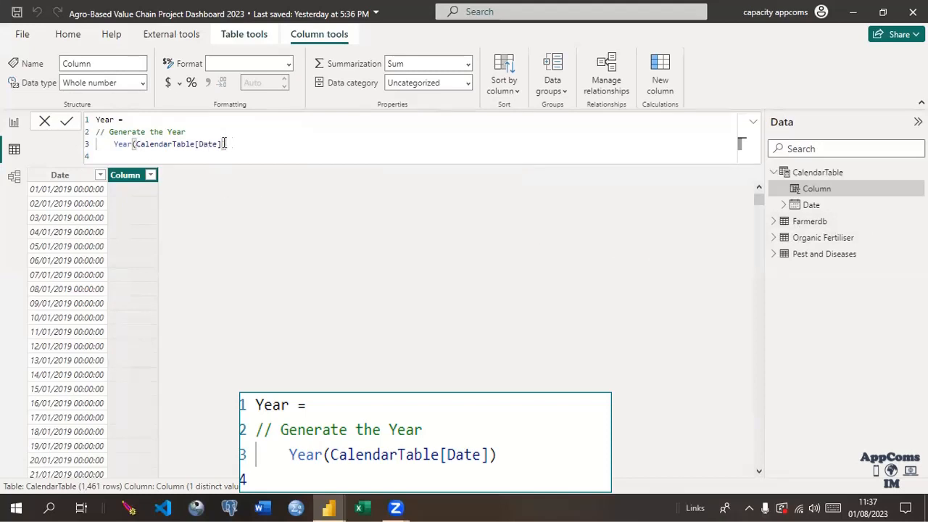
pyautogui.click(67, 123)
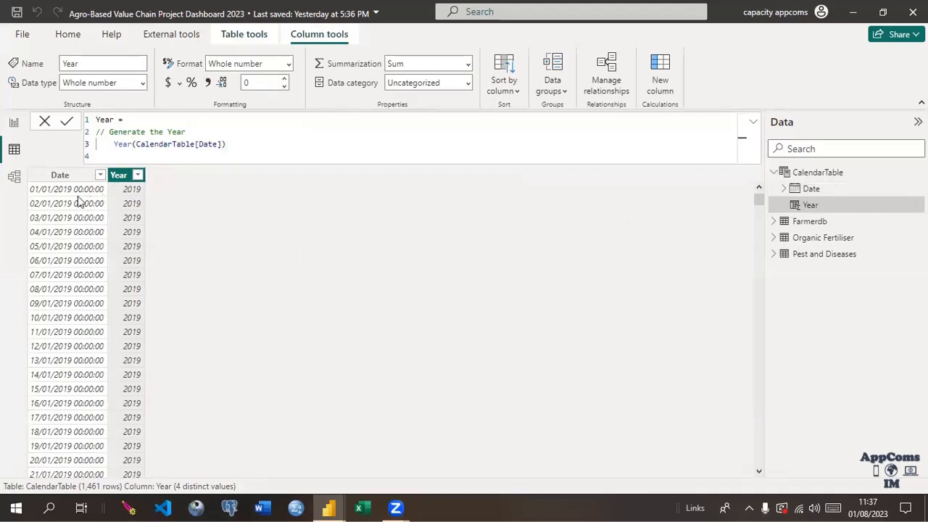
# Check the Year column's distinct values, and change the CALENDAR end date to DATE(2023,12,31)
pyautogui.click(137, 177)
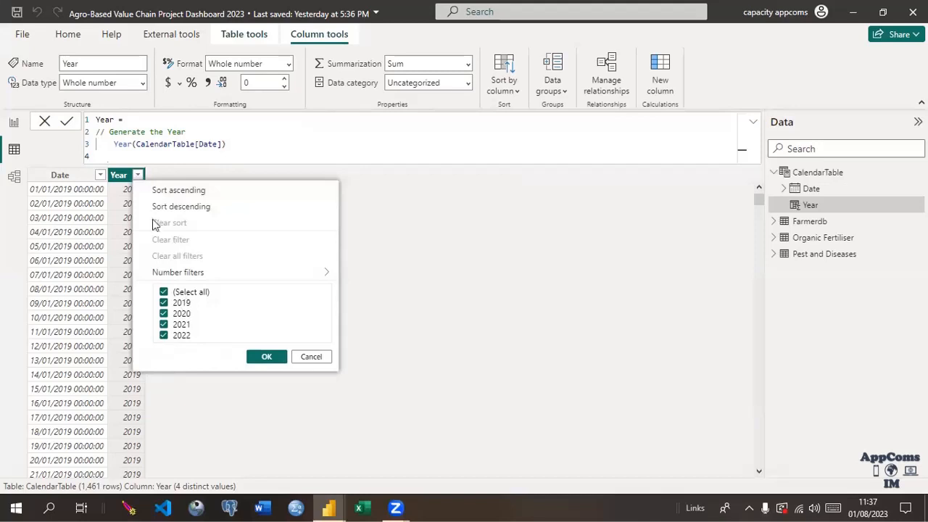
pyautogui.click(82, 176)
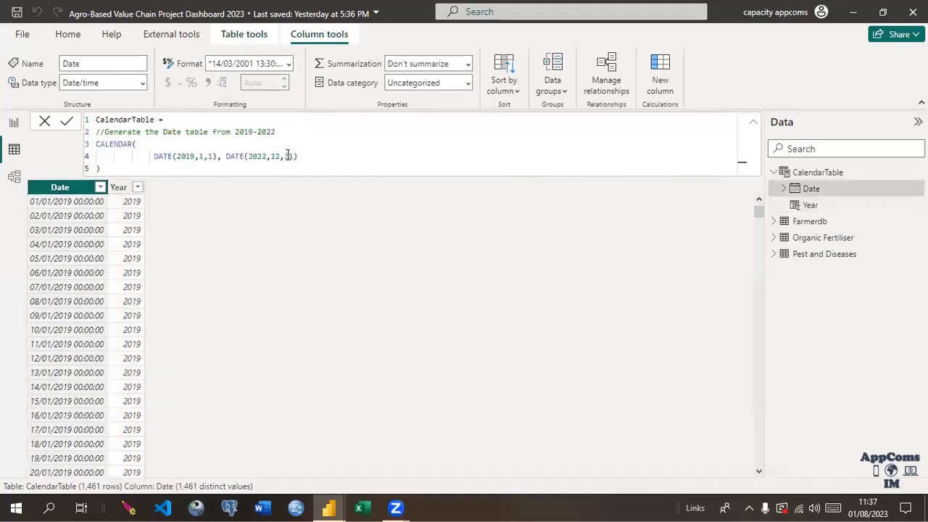
pyautogui.click(194, 156)
pyautogui.click(266, 156)
pyautogui.press('BackSpace')
pyautogui.write('3')
pyautogui.click(67, 123)
# Review the years offered in the Year column's filter list without changing the selection
pyautogui.click(130, 190)
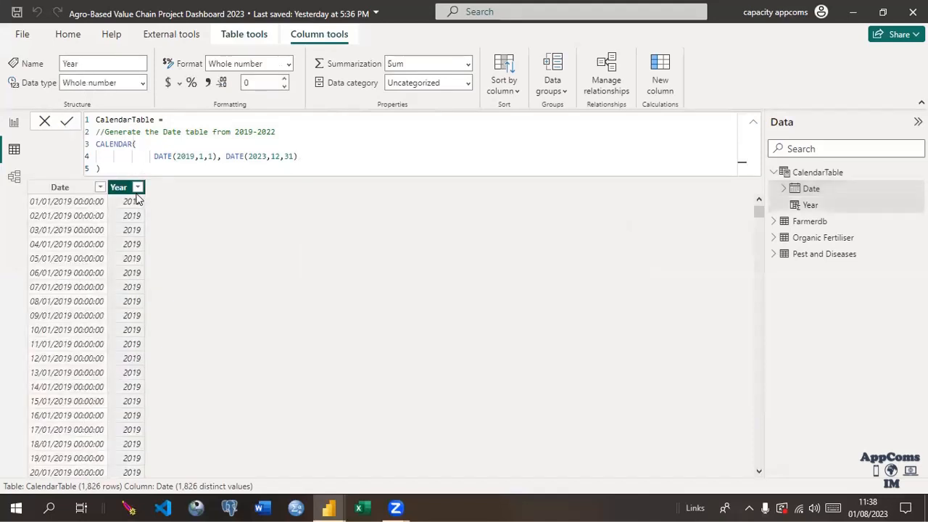
pyautogui.click(138, 177)
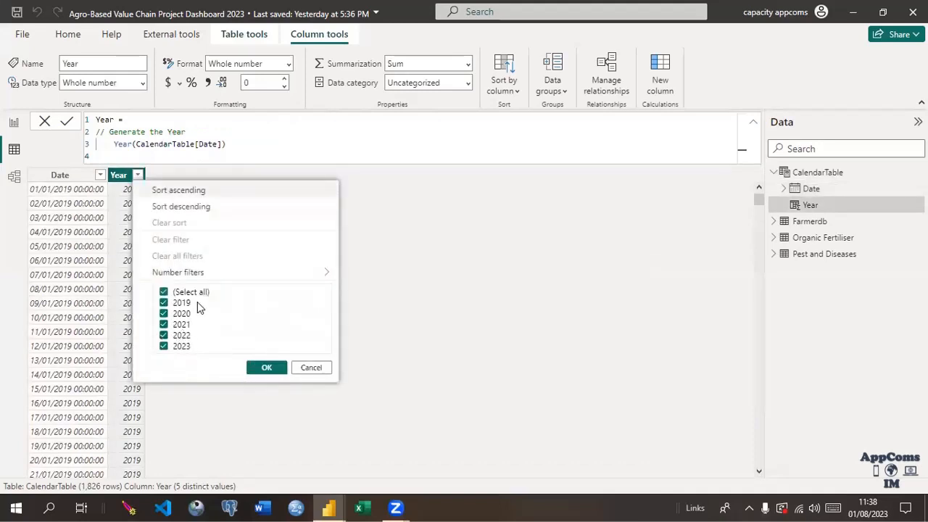
pyautogui.click(263, 368)
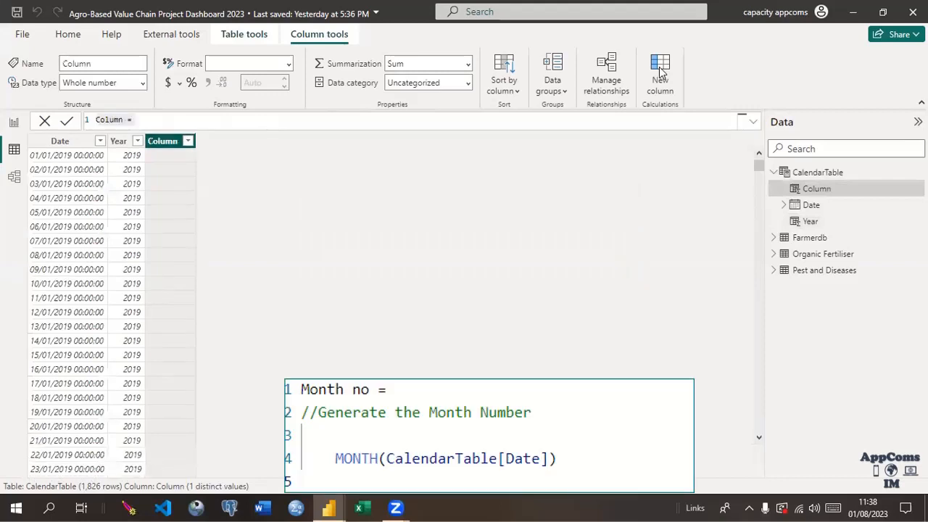
# Name the new CalendarTable column "Month no" and add blank lines below its name in the formula
pyautogui.write('Mon')
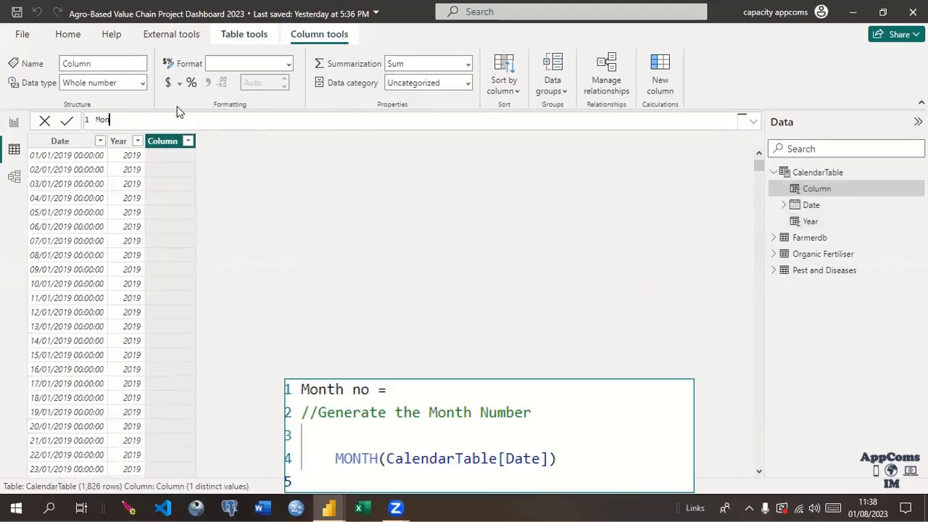
pyautogui.write('th no =')
pyautogui.hotkey('shift', 'Return')
pyautogui.hotkey('shift', 'Return')
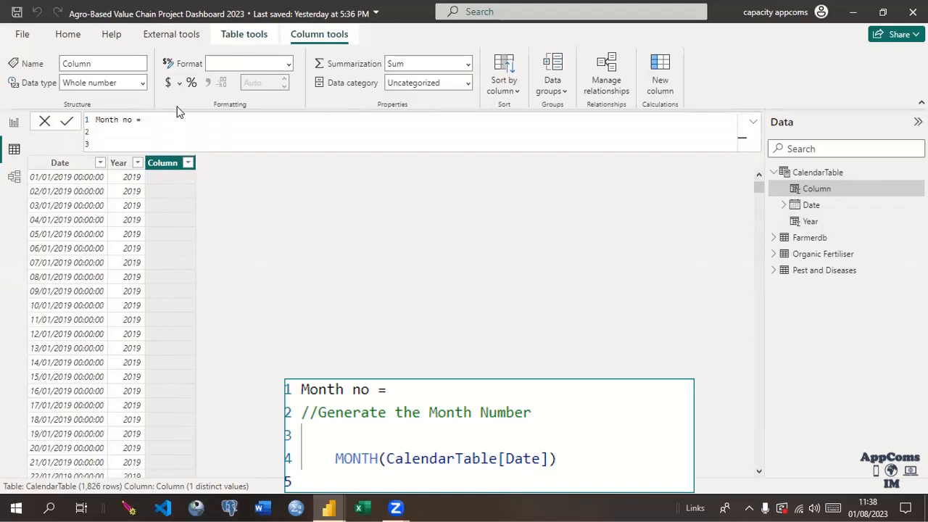
# Add the comment "//Generate the Month Number" on line 2 of the Month no formula
pyautogui.click(97, 132)
pyautogui.write('//Ge')
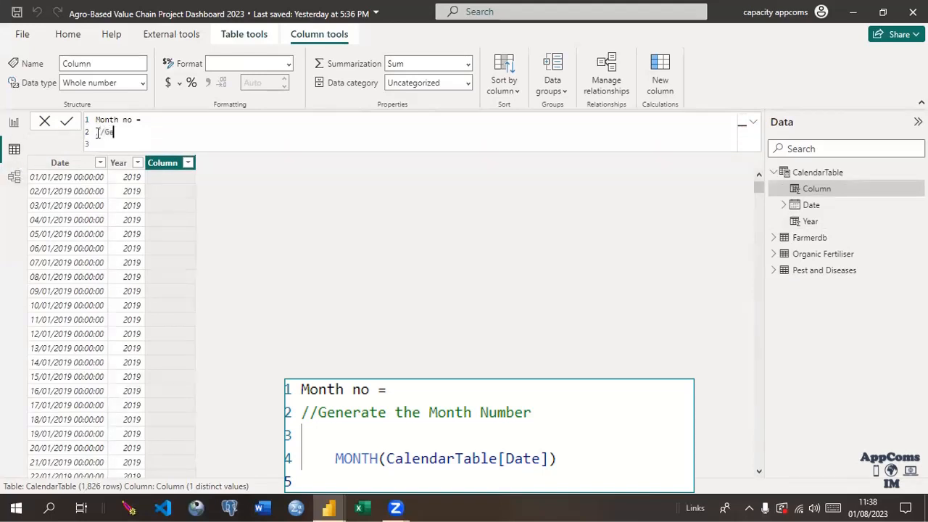
pyautogui.write('nerate the Month Number')
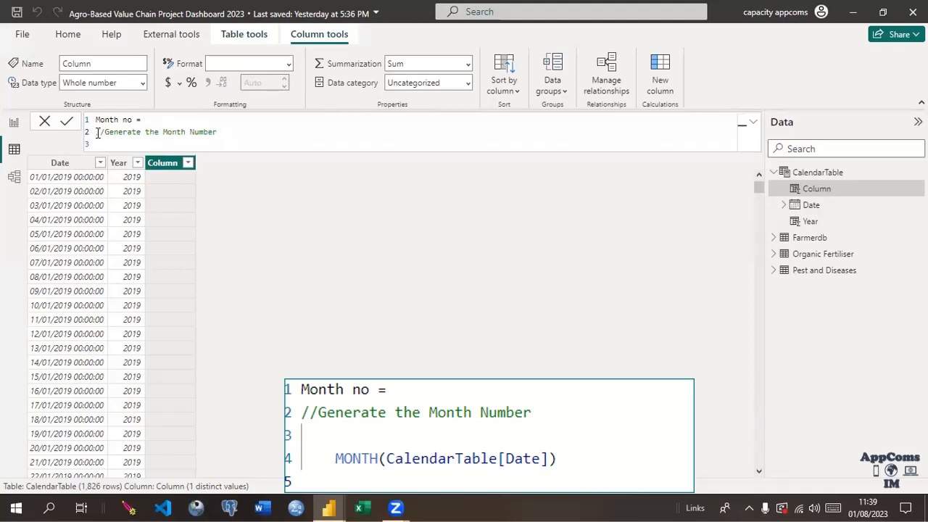
pyautogui.hotkey('shift', 'Return')
pyautogui.hotkey('shift', 'Return')
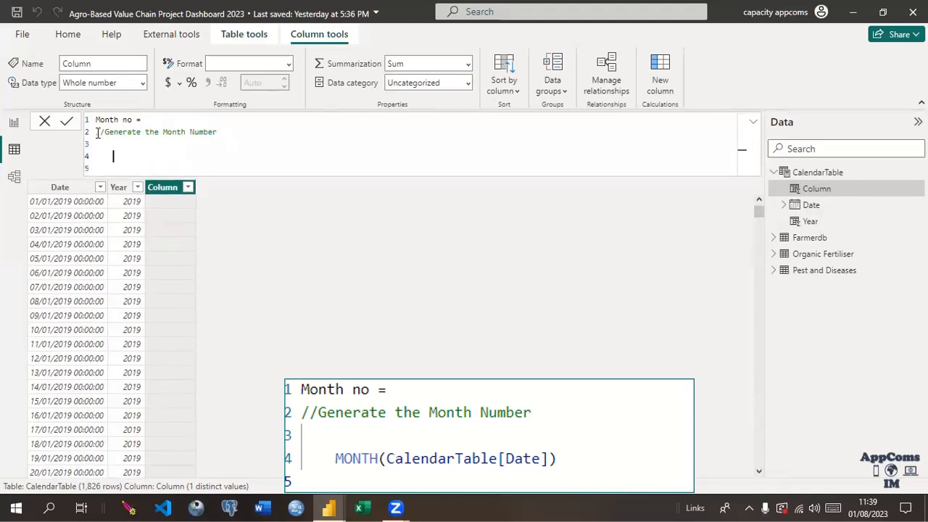
# Enter the indented expression MONTH(CalendarTable[Date]) on line 4 and commit the Month no column
pyautogui.press('Tab')
pyautogui.write('Mo')
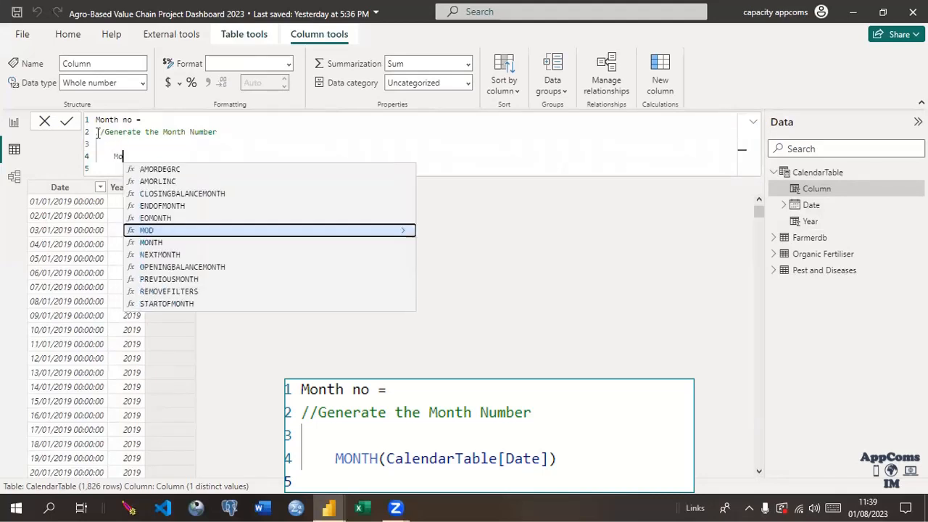
pyautogui.write('n')
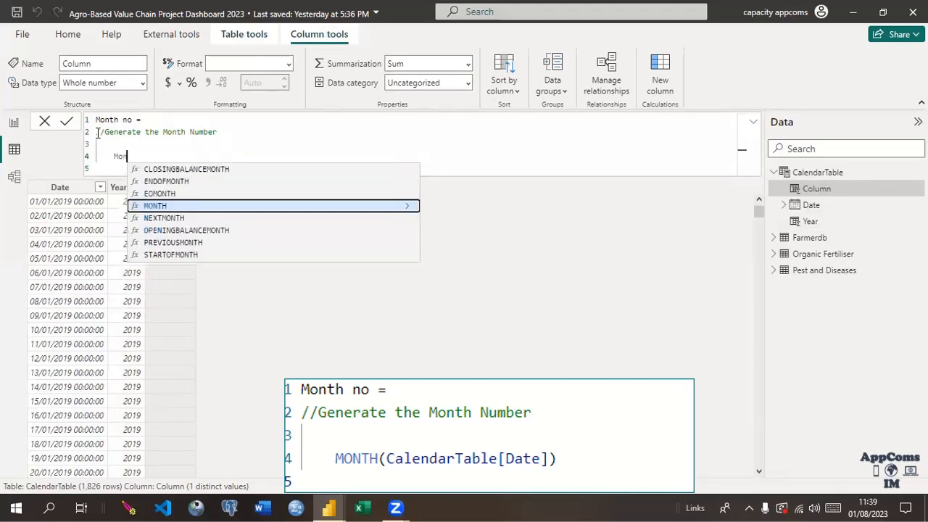
pyautogui.click(190, 208)
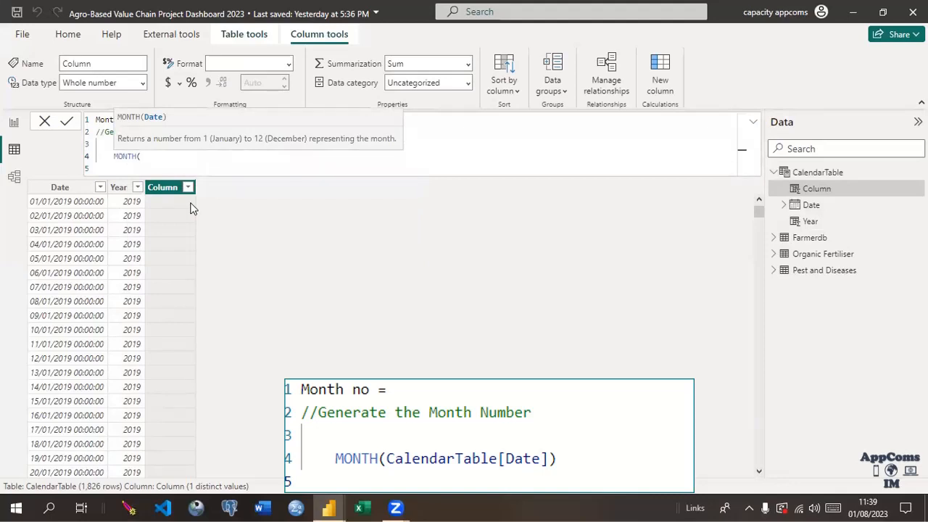
pyautogui.write('Ca')
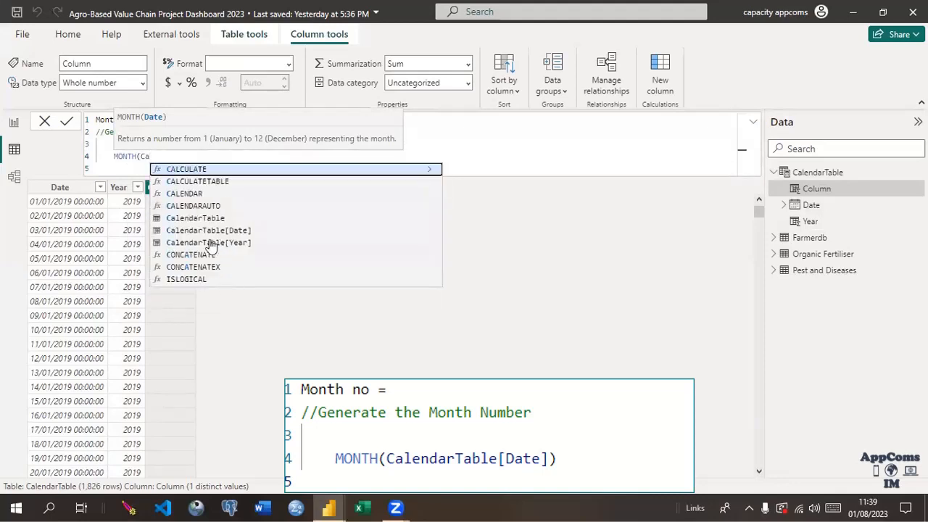
pyautogui.click(196, 230)
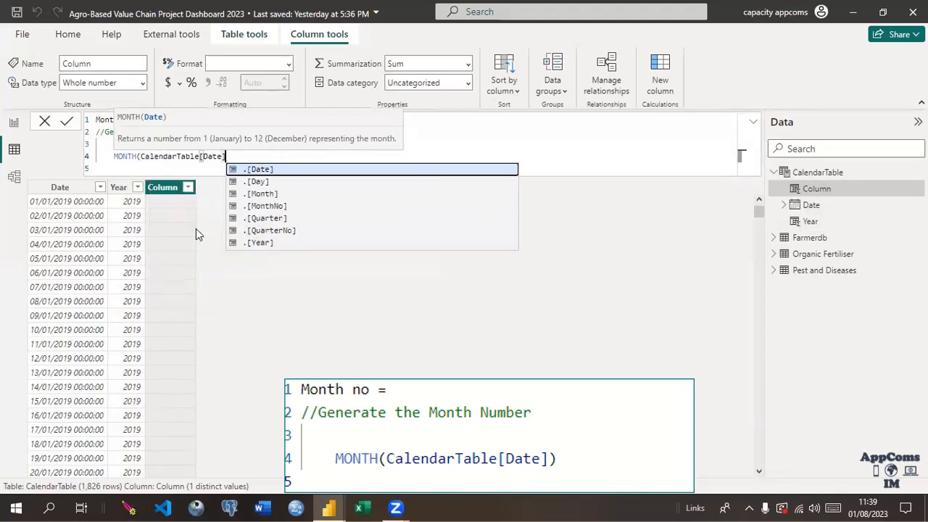
pyautogui.write(')')
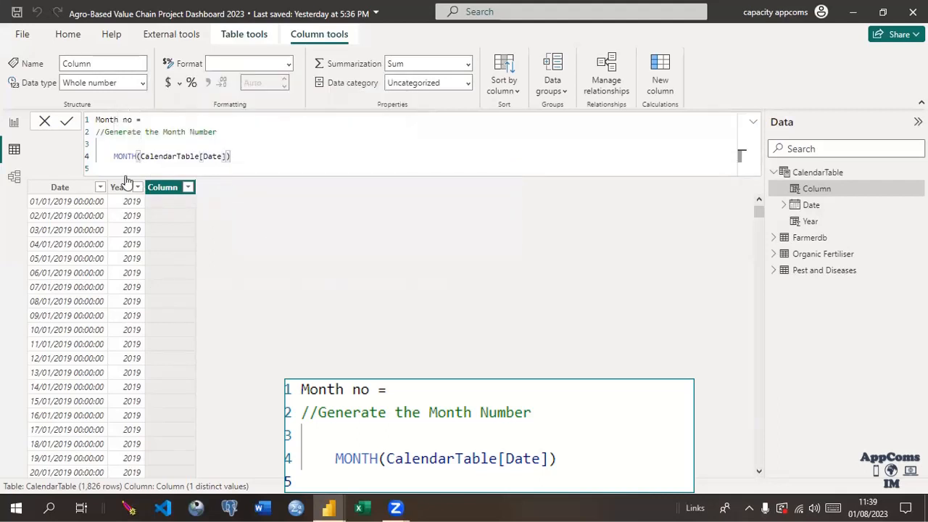
pyautogui.click(66, 124)
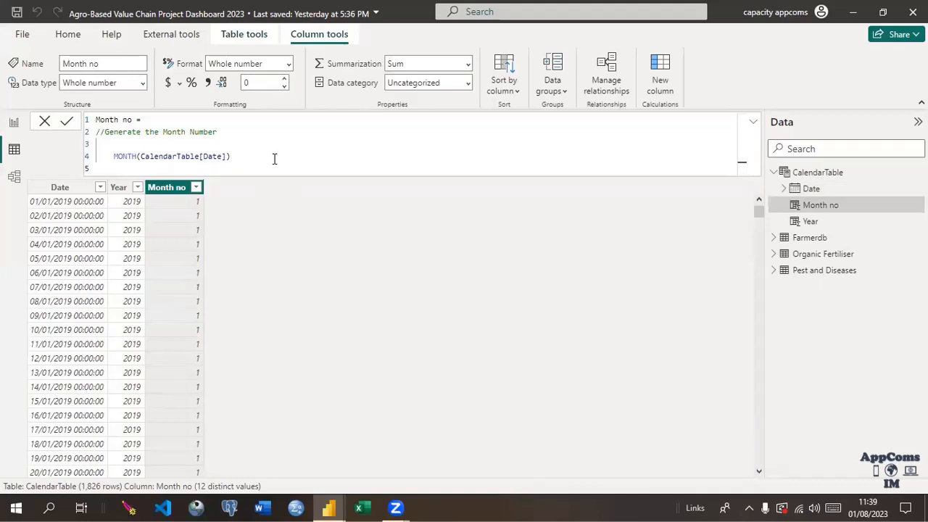
# Add another calculated column to CalendarTable and begin its formula with "Month Name ="
pyautogui.click(658, 76)
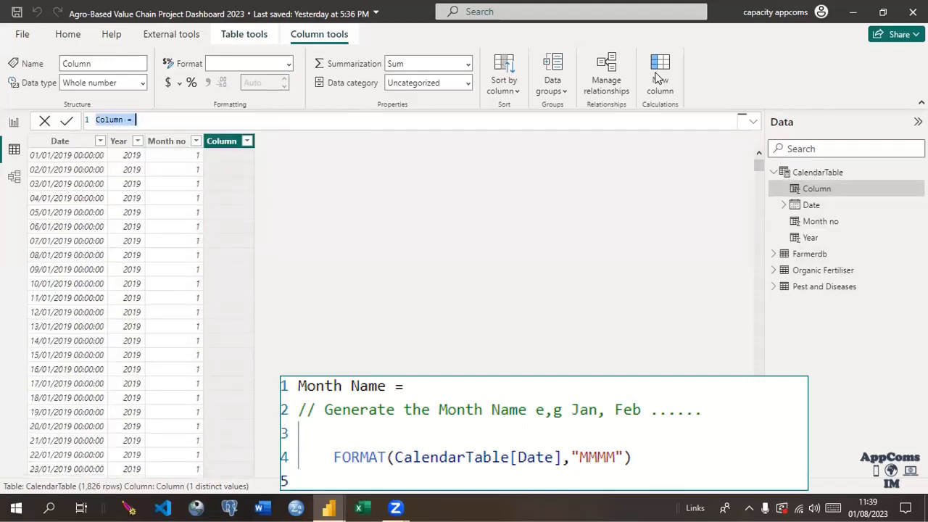
pyautogui.write('month')
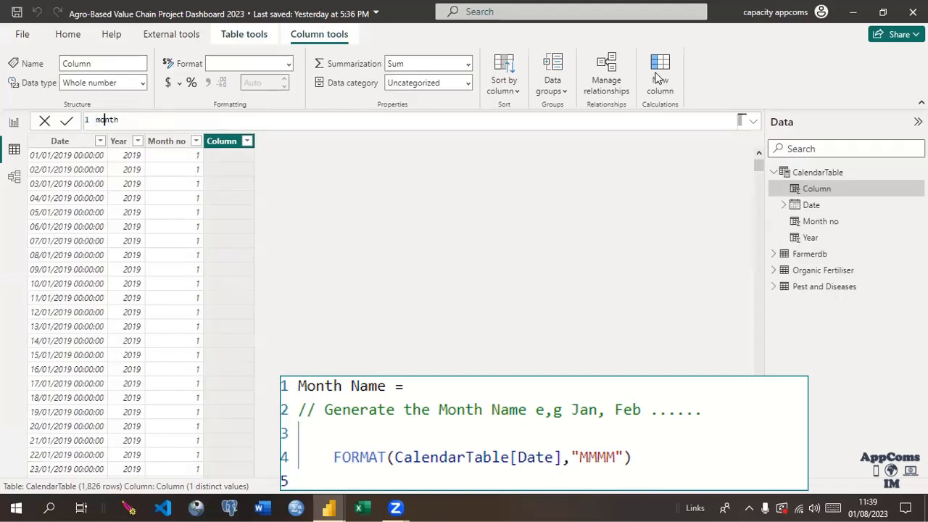
pyautogui.press('Home')
pyautogui.press('Delete')
pyautogui.write('M')
pyautogui.press('Right')
pyautogui.press('Right')
pyautogui.press('Right')
pyautogui.press('Right')
pyautogui.write('-Year')
pyautogui.press('BackSpace')
pyautogui.press('BackSpace')
pyautogui.press('BackSpace')
pyautogui.press('BackSpace')
pyautogui.press('BackSpace')
pyautogui.write('nam')
pyautogui.press('BackSpace')
pyautogui.press('BackSpace')
pyautogui.press('BackSpace')
pyautogui.write('Name =')
# Add the comment "// Generate the Month Name e,g Jan, Feb ......" on line 2 of the Month Name formula
pyautogui.hotkey('shift', 'Return')
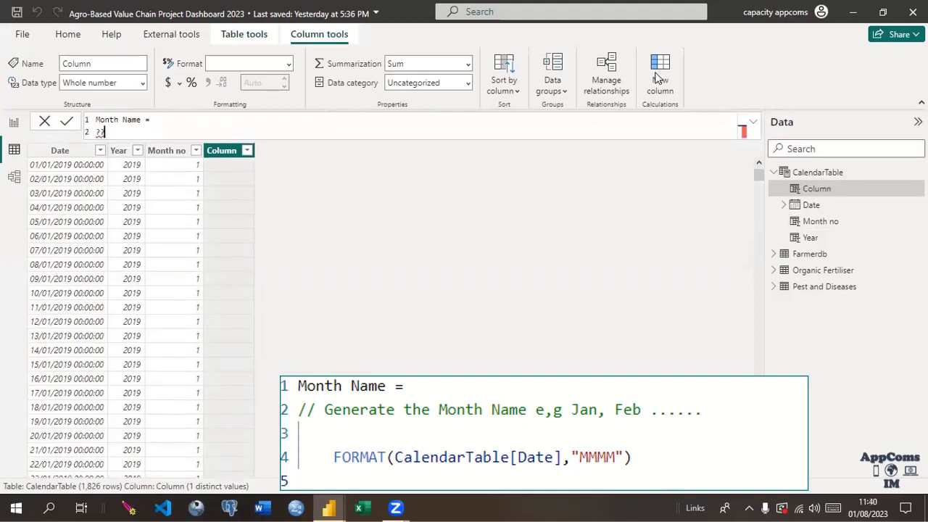
pyautogui.write('// Generate the Maonth')
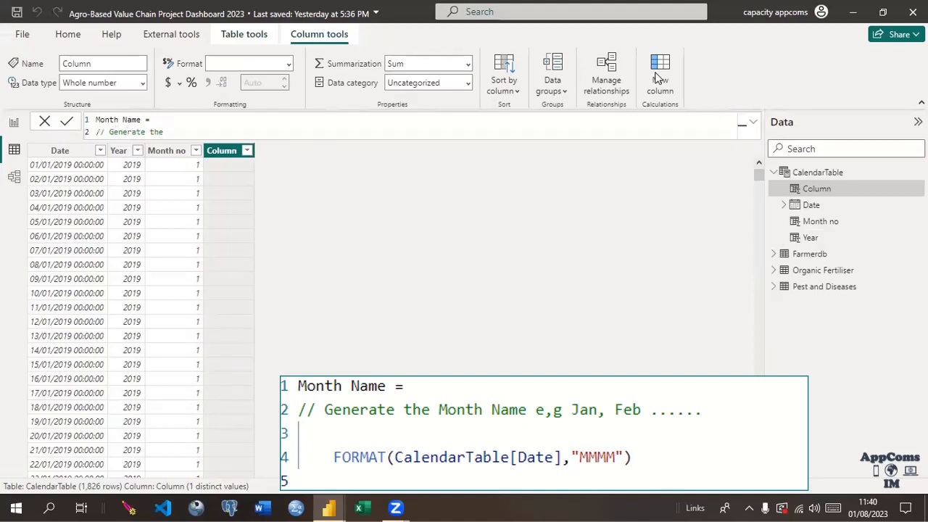
pyautogui.press('BackSpace')
pyautogui.press('BackSpace')
pyautogui.press('BackSpace')
pyautogui.press('BackSpace')
pyautogui.write('n')
pyautogui.write('th Na')
pyautogui.write('me ')
pyautogui.write('e,')
pyautogui.write('g Jan')
pyautogui.write('ua')
pyautogui.press('BackSpace')
pyautogui.press('BackSpace')
pyautogui.write('Feb ......')
pyautogui.hotkey('shift', 'Return')
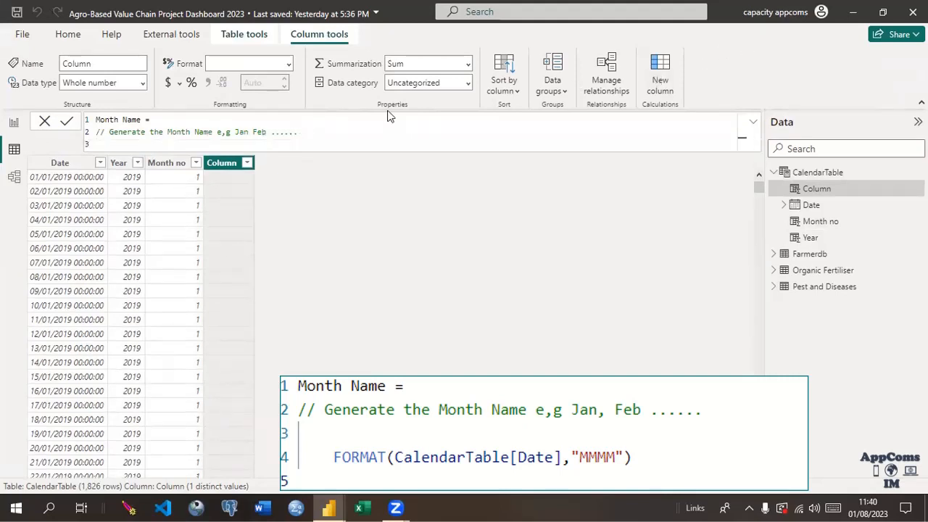
pyautogui.click(250, 133)
pyautogui.write(',')
# Enter the indented expression FORMAT(CalendarTable[Date],"MMM") on line 3 and commit the Month Name column
pyautogui.click(122, 140)
pyautogui.write('F')
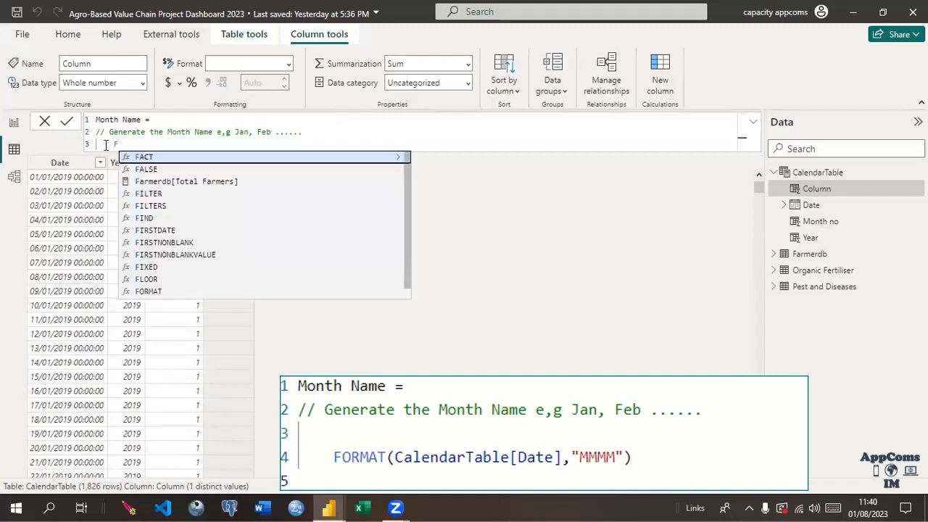
pyautogui.write('or')
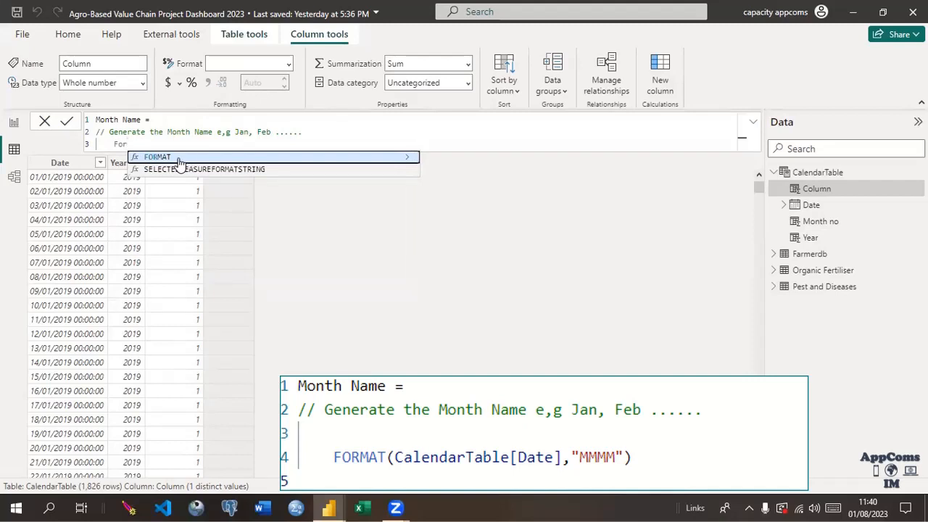
pyautogui.press('Tab')
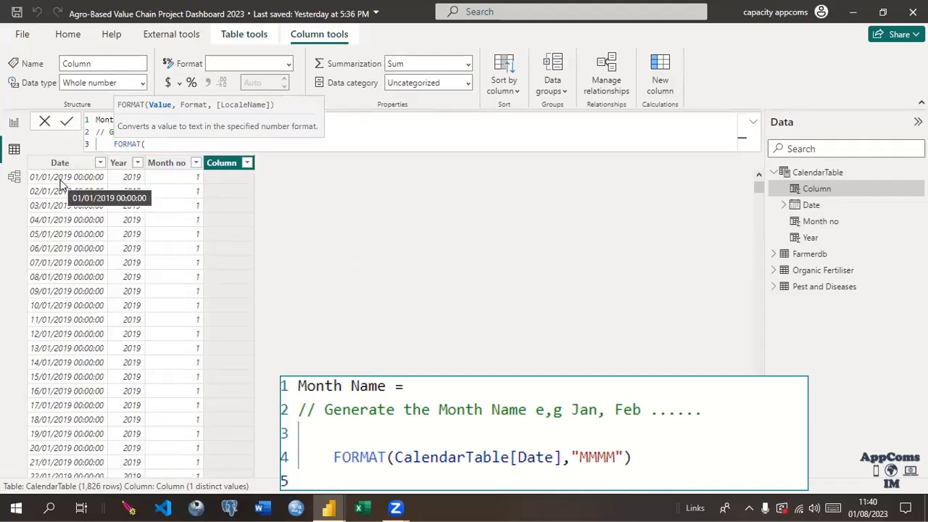
pyautogui.write('cale')
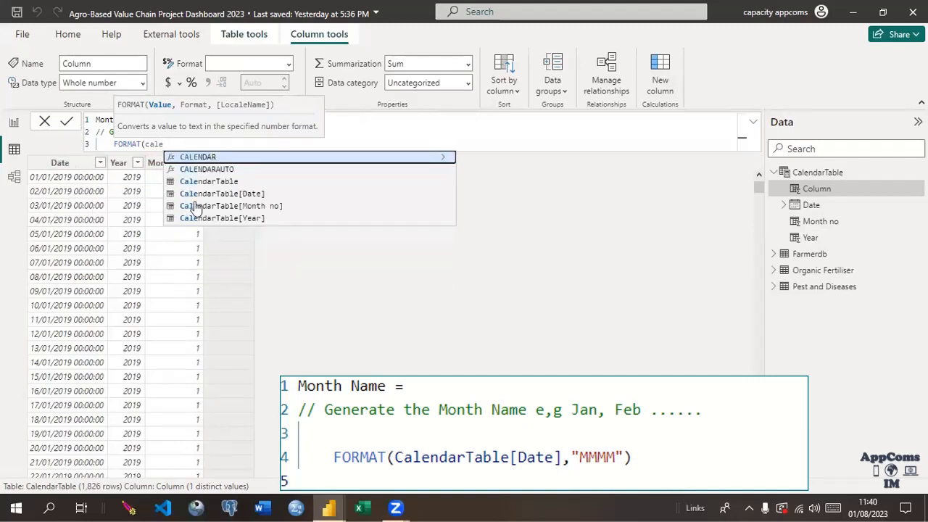
pyautogui.click(216, 194)
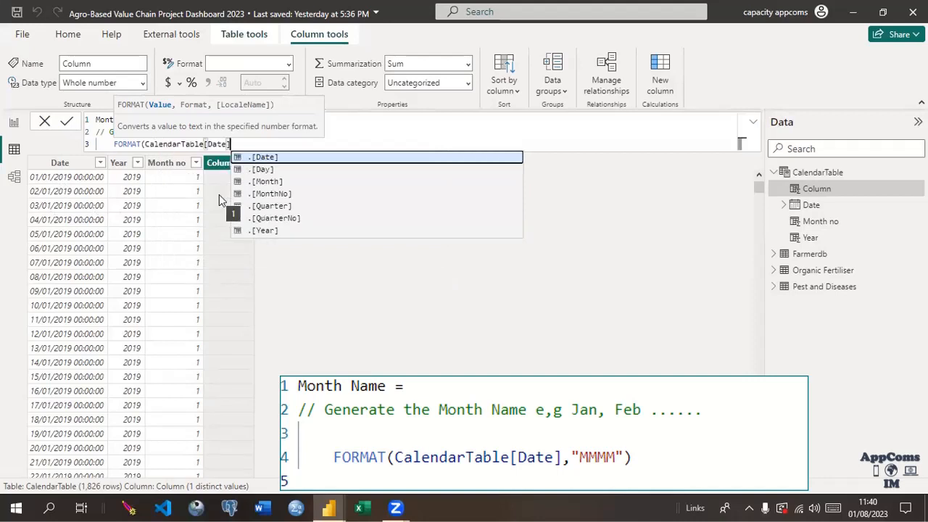
pyautogui.write(',')
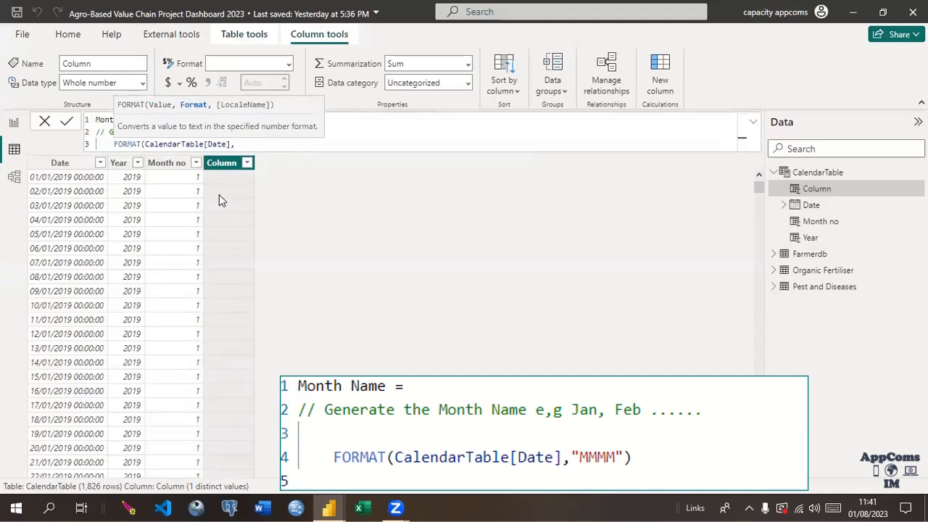
pyautogui.write('"MMMM"')
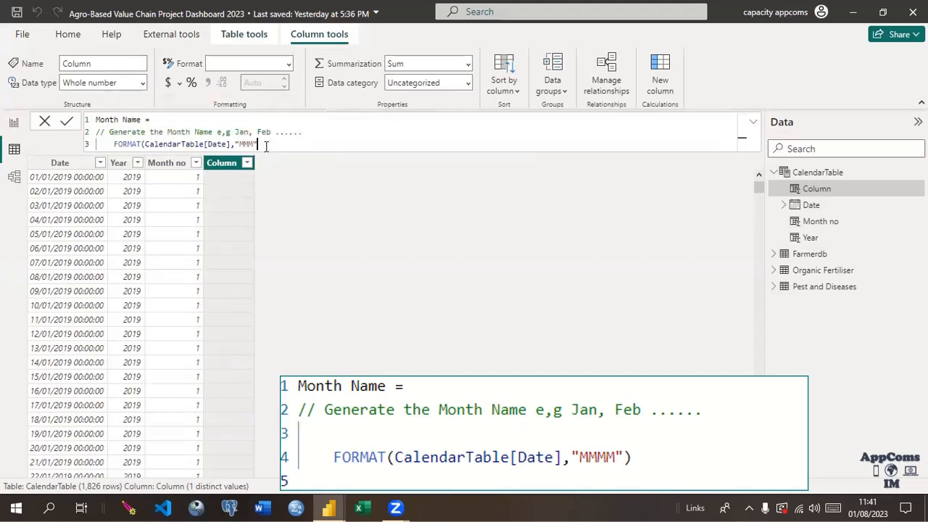
pyautogui.write(')')
pyautogui.click(70, 124)
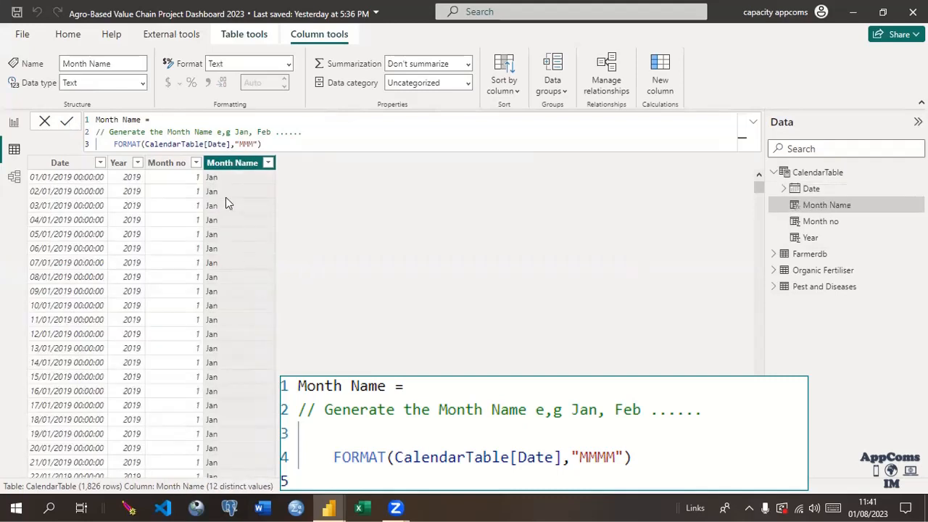
# Change the Month Name format string to "MMMM" and commit the formula
pyautogui.click(254, 144)
pyautogui.write('M')
pyautogui.click(68, 125)
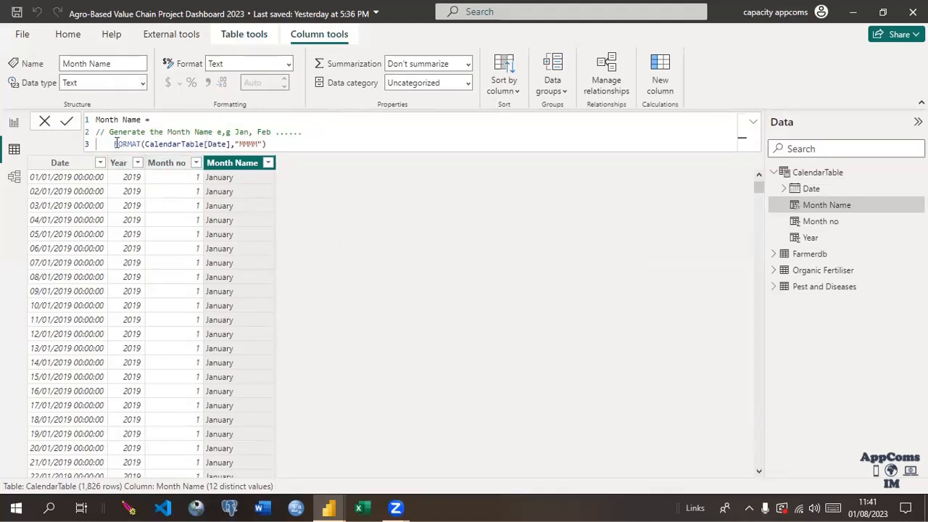
# Add another calculated column to CalendarTable and begin its formula with "Month-Year =" followed by a new line
pyautogui.click(659, 70)
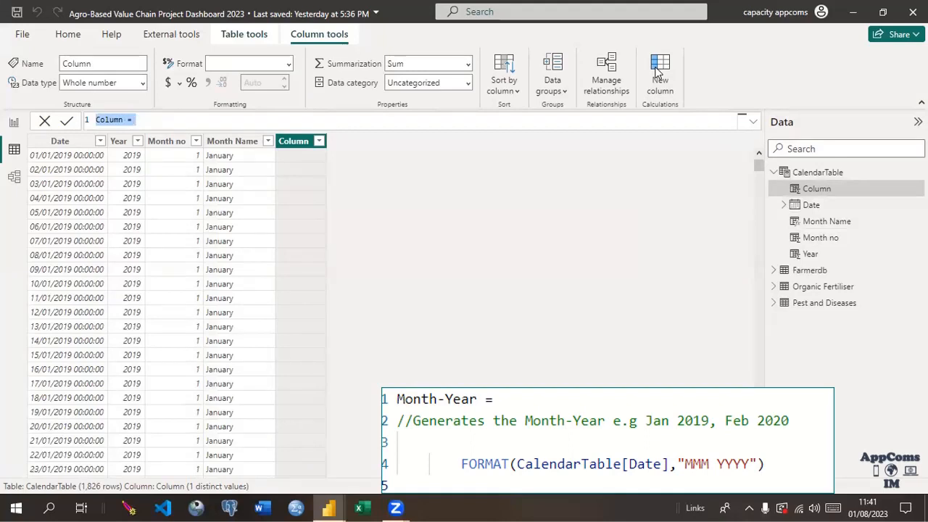
pyautogui.write('Month')
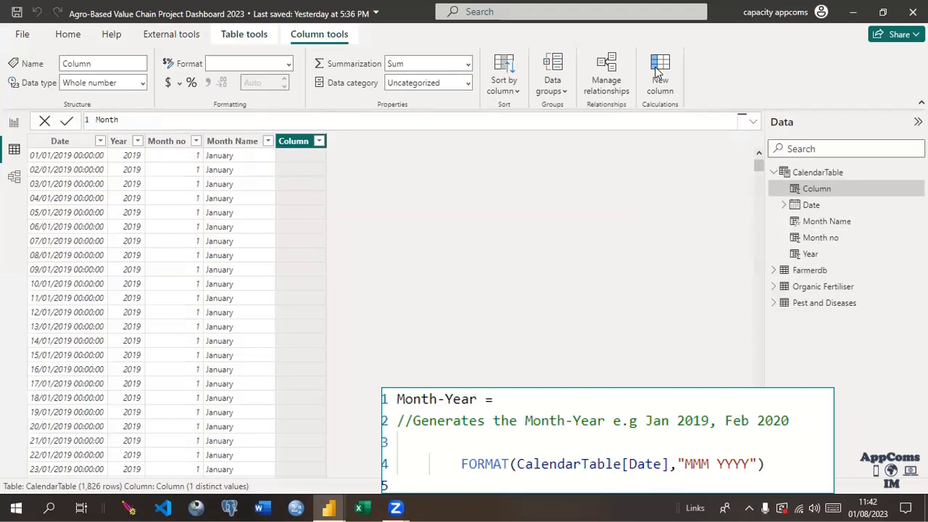
pyautogui.write('-Year =')
pyautogui.hotkey('shift', 'Return')
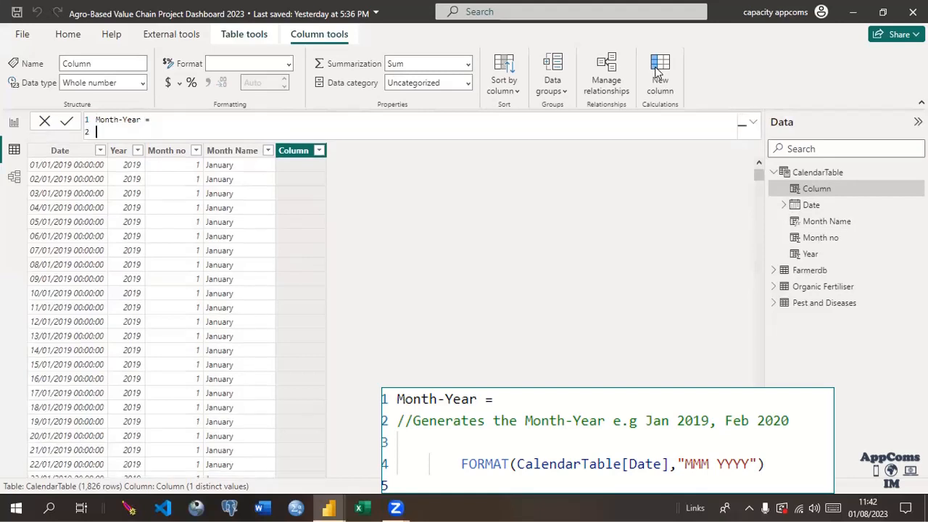
# Enter the comment "//Generates the Month-Year" on line 2 of the Month-Year formula and add two blank lines below it
pyautogui.write('//Generates the Month year')
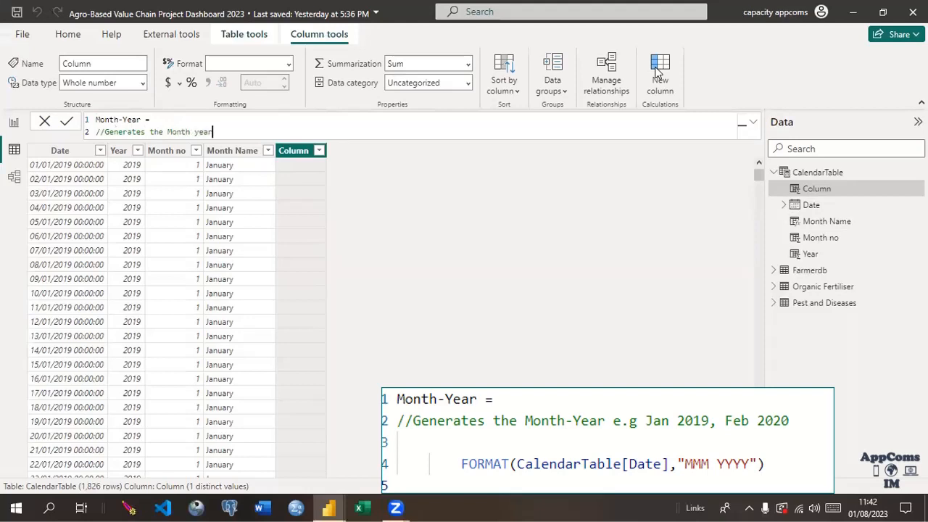
pyautogui.press('Left')
pyautogui.press('Left')
pyautogui.press('Left')
pyautogui.press('BackSpace')
pyautogui.press('BackSpace')
pyautogui.write('-Y')
pyautogui.hotkey('shift', 'Return')
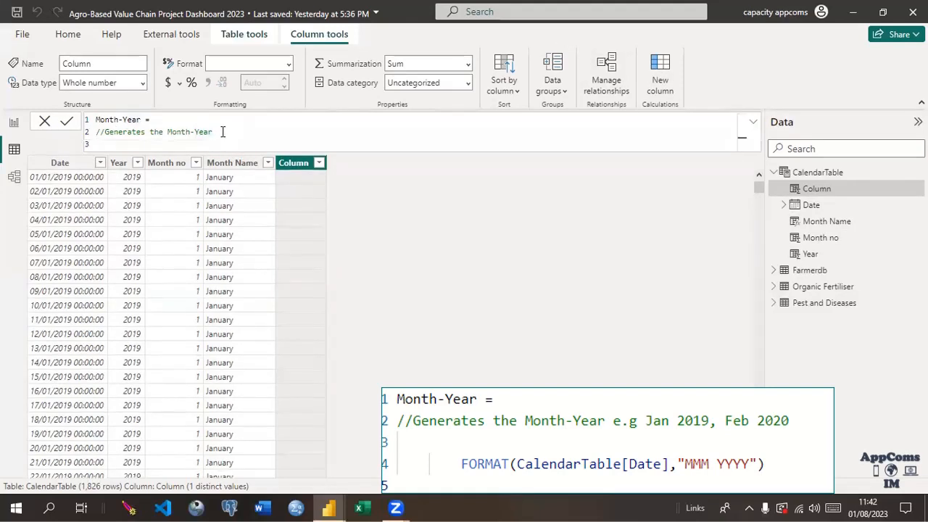
pyautogui.hotkey('shift', 'Return')
# Extend the Month-Year comment with the examples "e.g Jan 2019, Feb 2020"
pyautogui.click(223, 131)
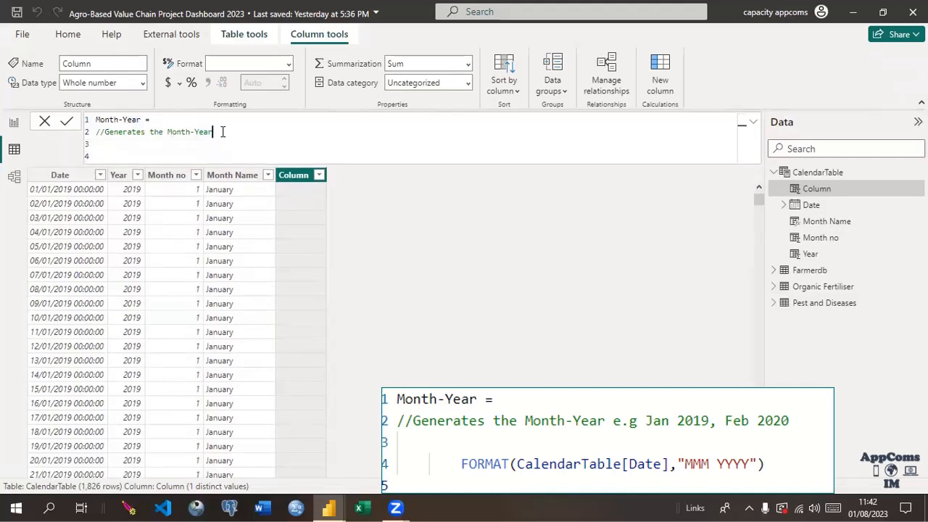
pyautogui.write('e.g')
pyautogui.write('Jan-2019')
pyautogui.click(254, 131)
pyautogui.press('BackSpace')
pyautogui.click(275, 130)
pyautogui.write(', Feb 209')
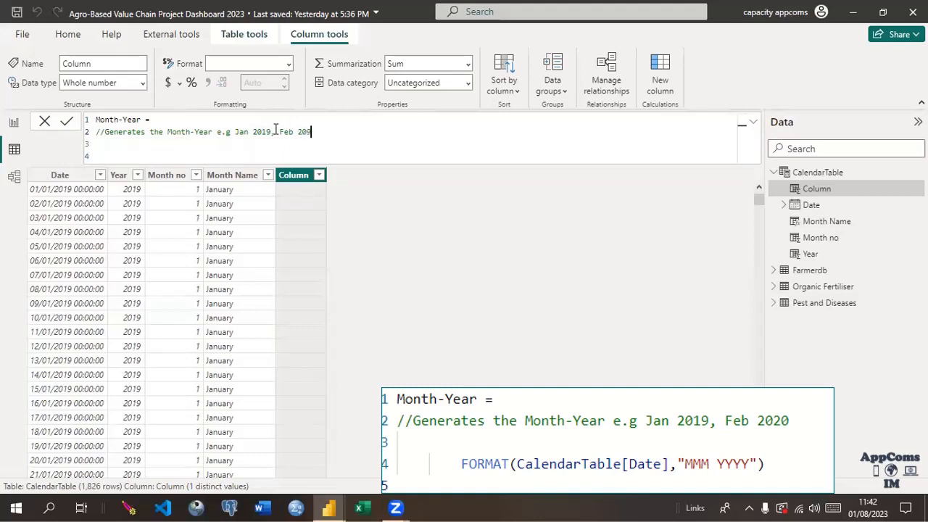
pyautogui.press('BackSpace')
pyautogui.write('20')
# Enter the indented expression FORMAT(CalendarTable[Date],"MMM-YYYY") on line 3 and commit the Month-Year column
pyautogui.click(143, 148)
pyautogui.press('Tab')
pyautogui.write('F')
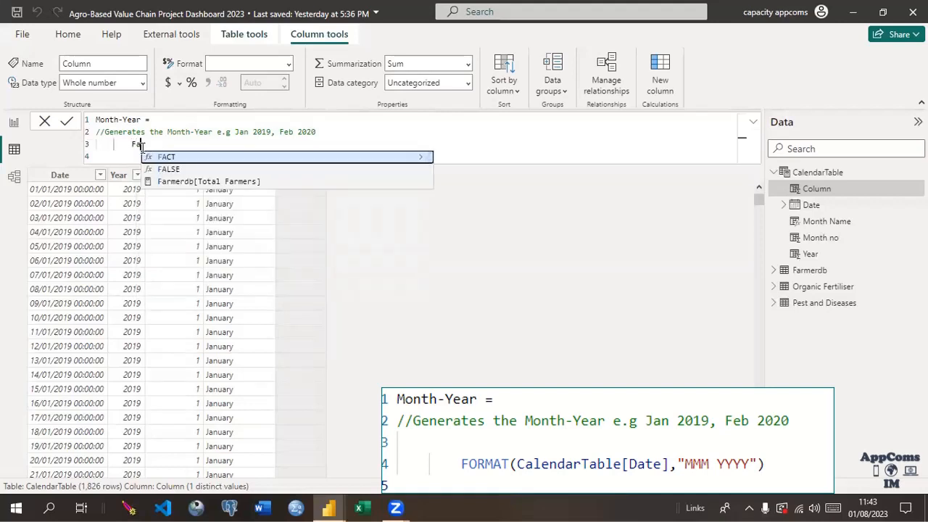
pyautogui.write('orm')
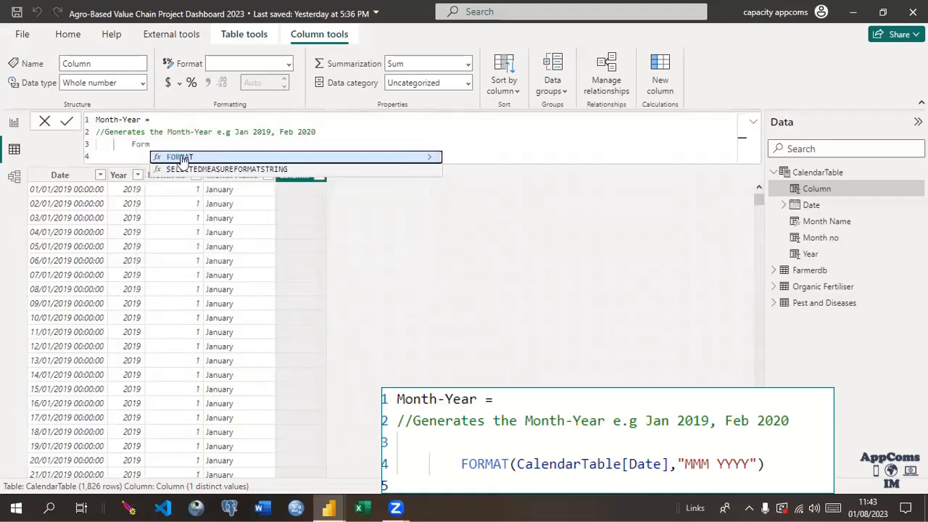
pyautogui.click(181, 157)
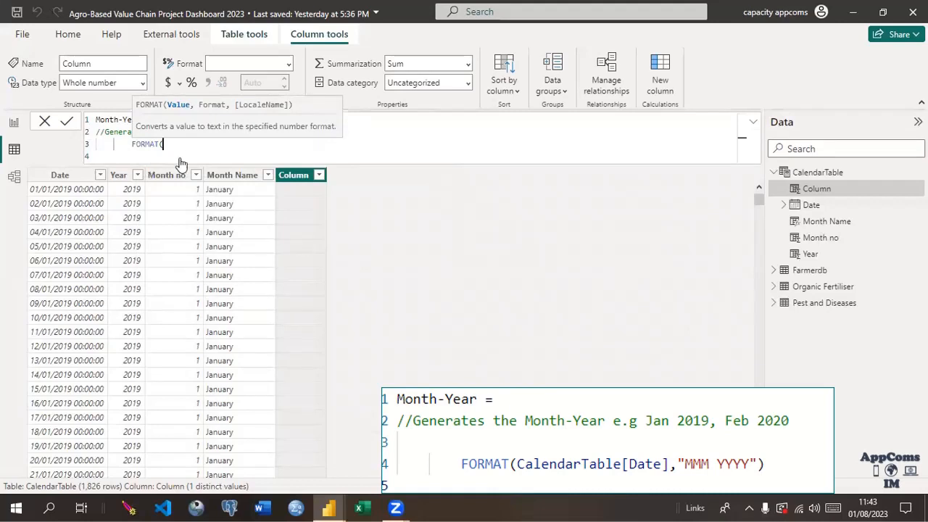
pyautogui.write('Ca')
pyautogui.click(234, 219)
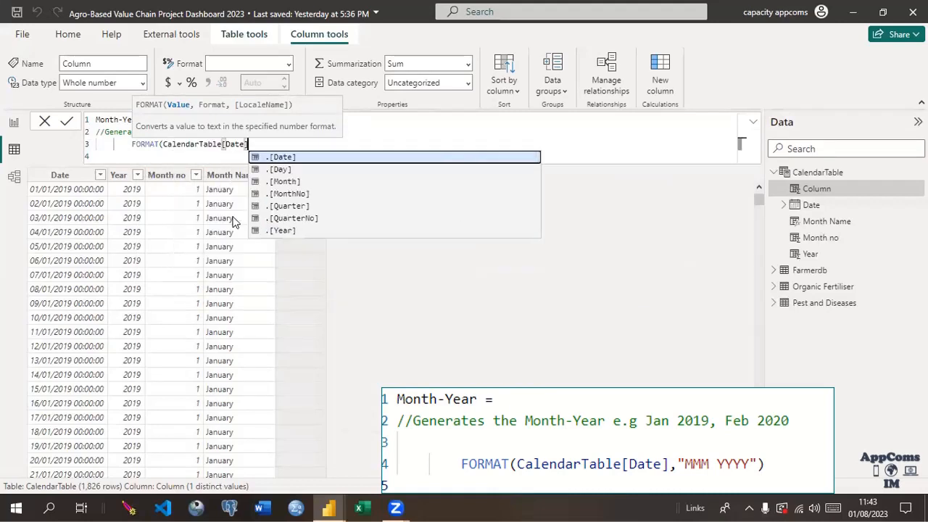
pyautogui.write(',')
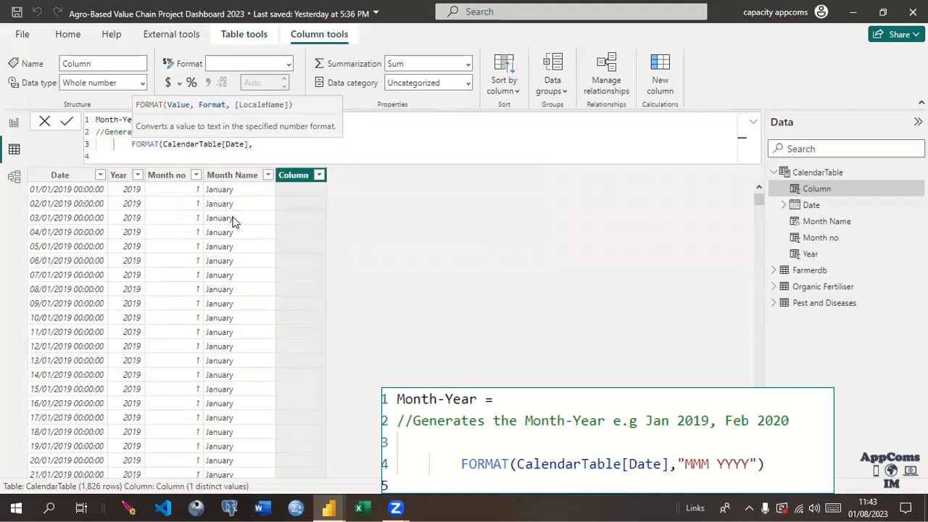
pyautogui.write('""')
pyautogui.write('MMM')
pyautogui.write('-')
pyautogui.write('YYYY')
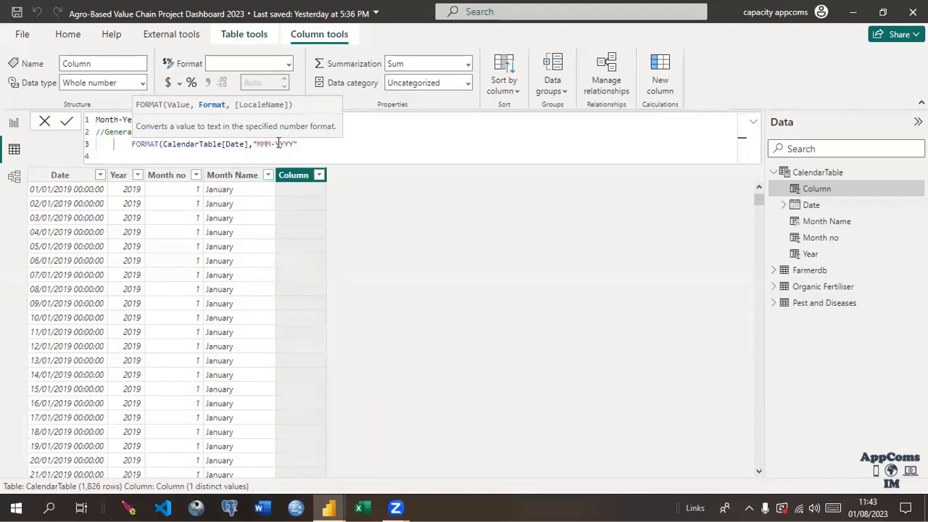
pyautogui.click(69, 125)
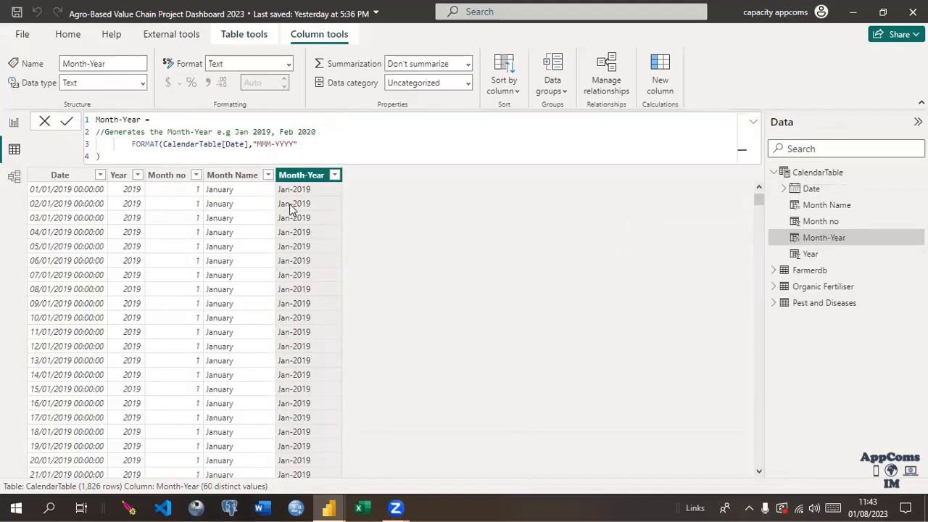
# Replace the hyphen in the Month-Year format string with a space, giving "MMM YYYY", and commit the formula
pyautogui.click(276, 144)
pyautogui.press('BackSpace')
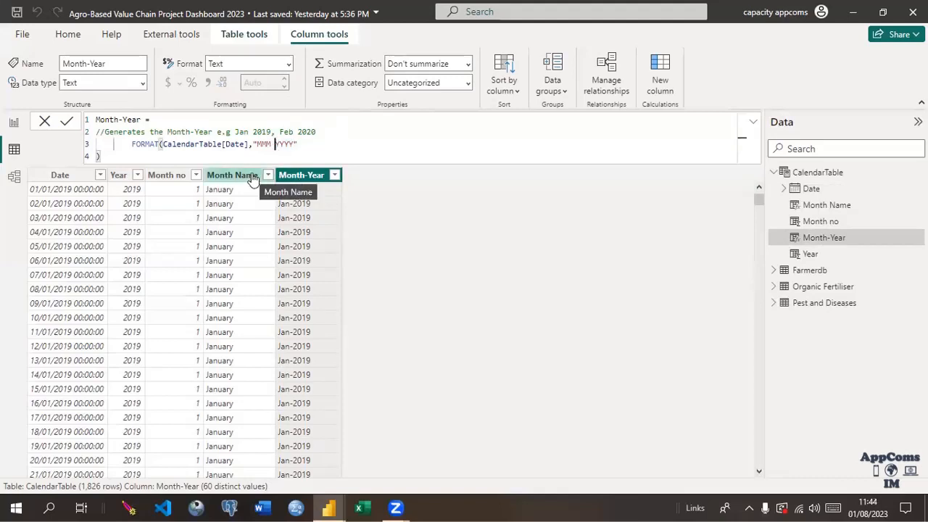
pyautogui.click(66, 124)
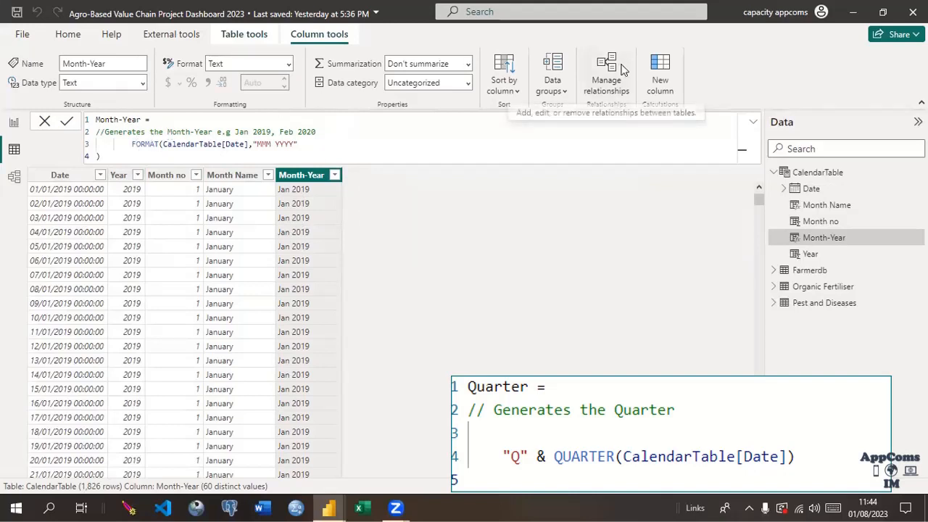
# Add a calculated column named Quarter to CalendarTable, with the comment "// Generates the Quarter" on line 2 of its formula
pyautogui.click(662, 69)
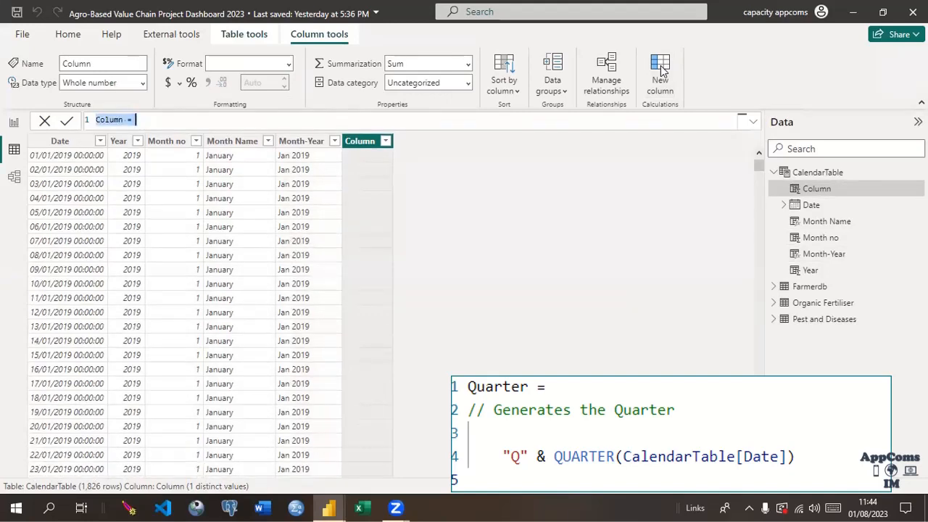
pyautogui.write('Quar')
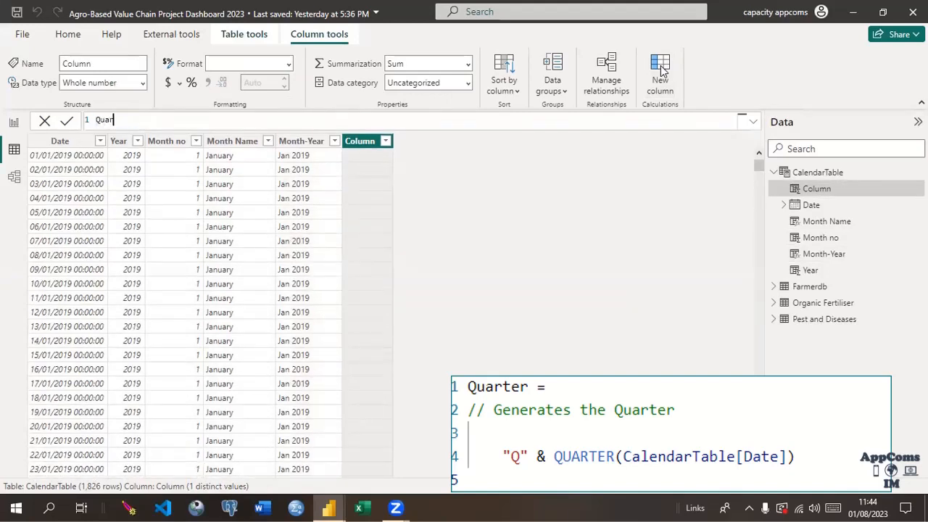
pyautogui.write('ter=')
pyautogui.hotkey('shift', 'Return')
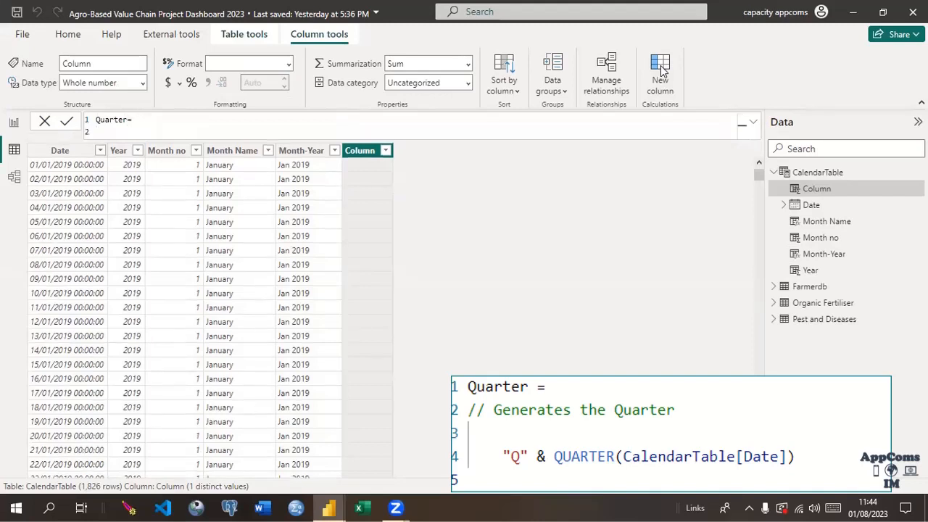
pyautogui.write('// Generates the Quarter')
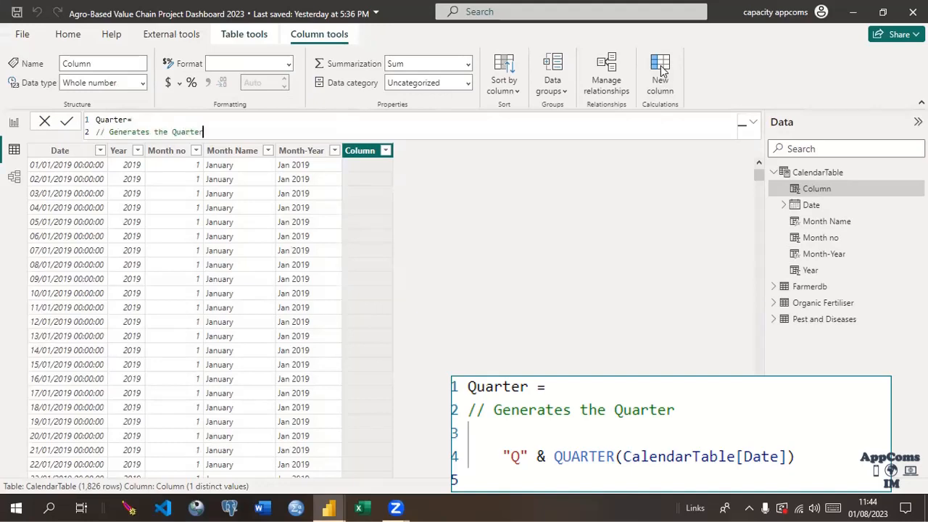
pyautogui.hotkey('shift', 'Return')
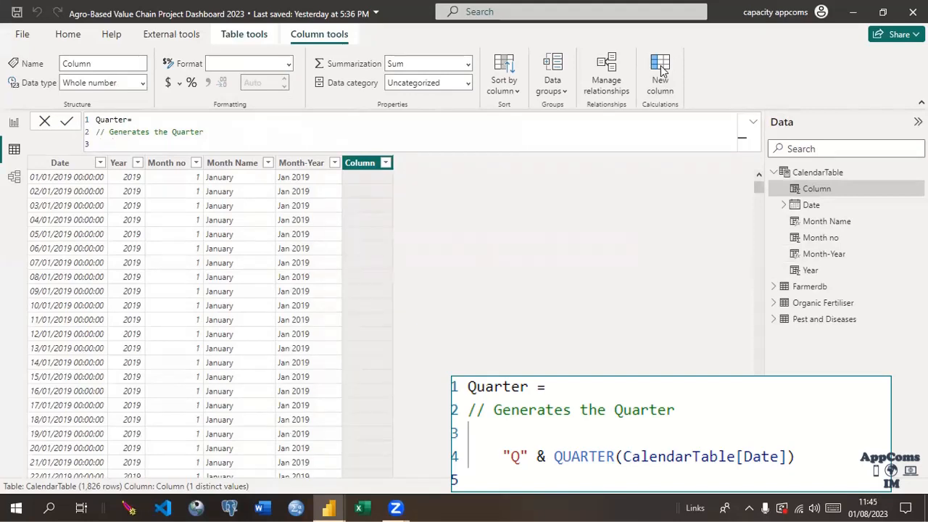
# Enter the indented expression QUARTER(CalendarTable[Date]) on line 3 and commit the Quarter column
pyautogui.write('Qu')
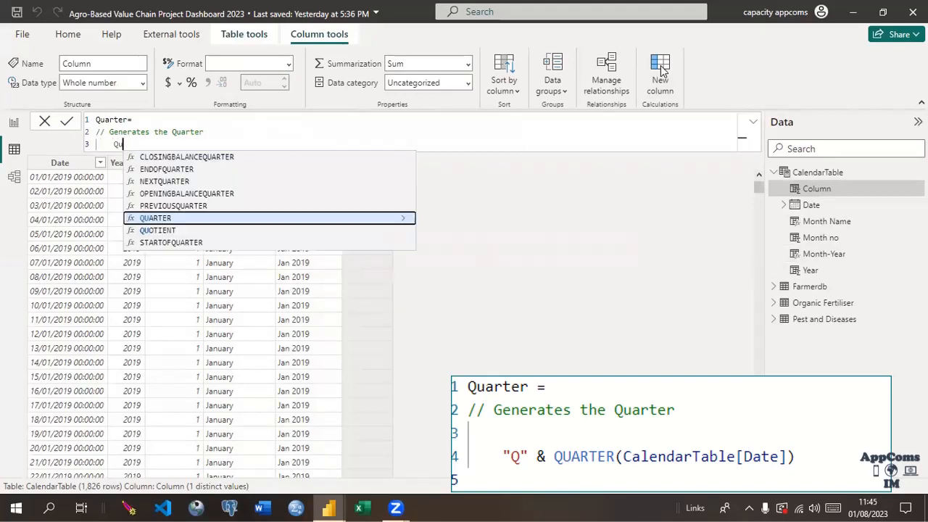
pyautogui.click(164, 222)
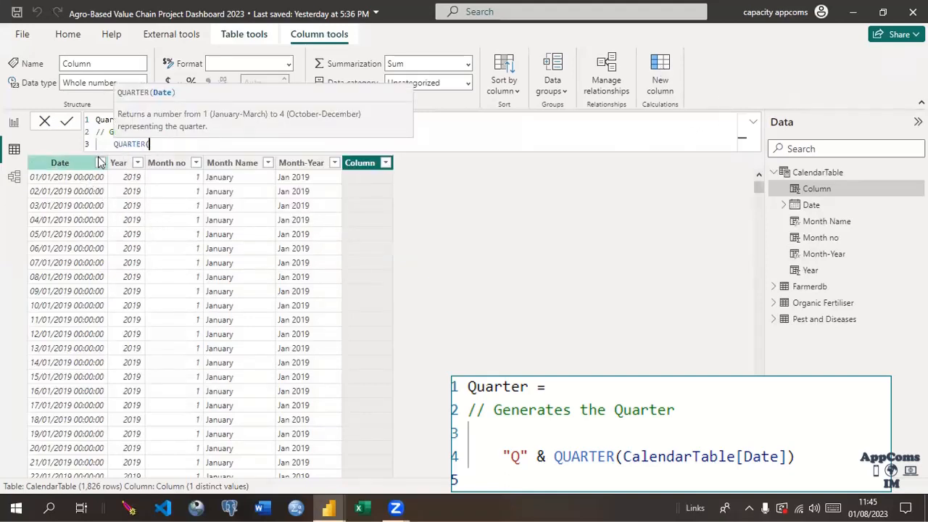
pyautogui.write('cale')
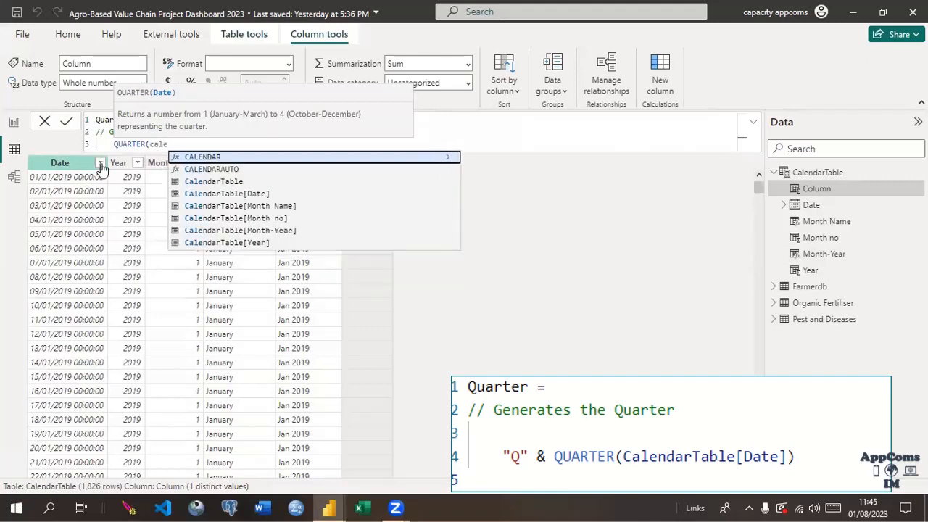
pyautogui.click(210, 194)
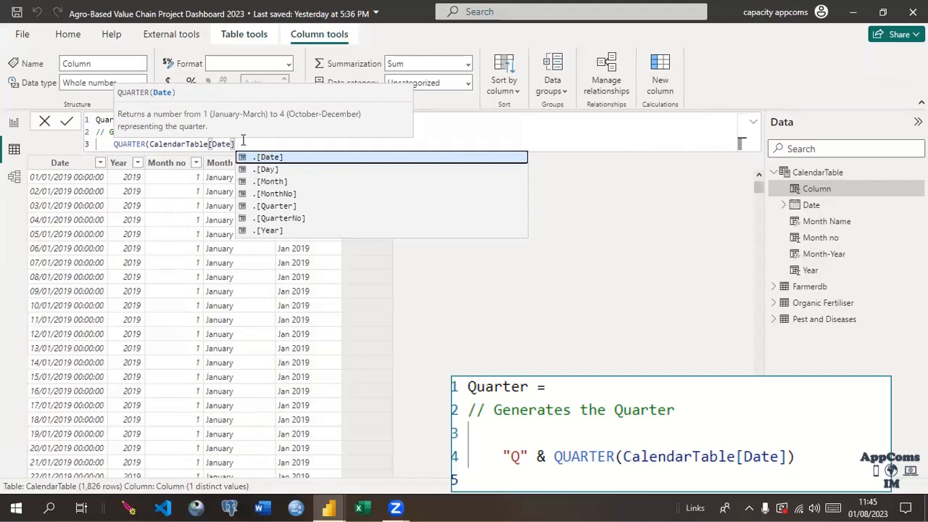
pyautogui.write(')')
pyautogui.press('Escape')
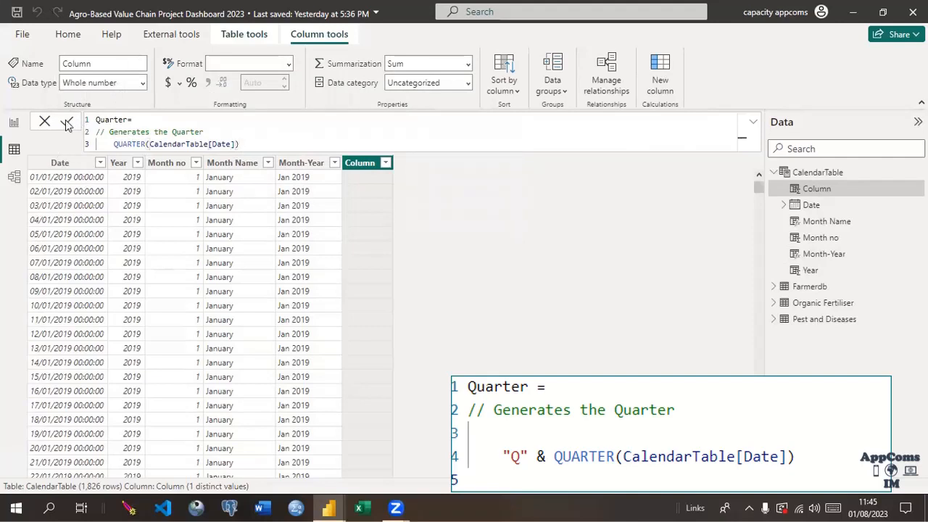
pyautogui.press('Return')
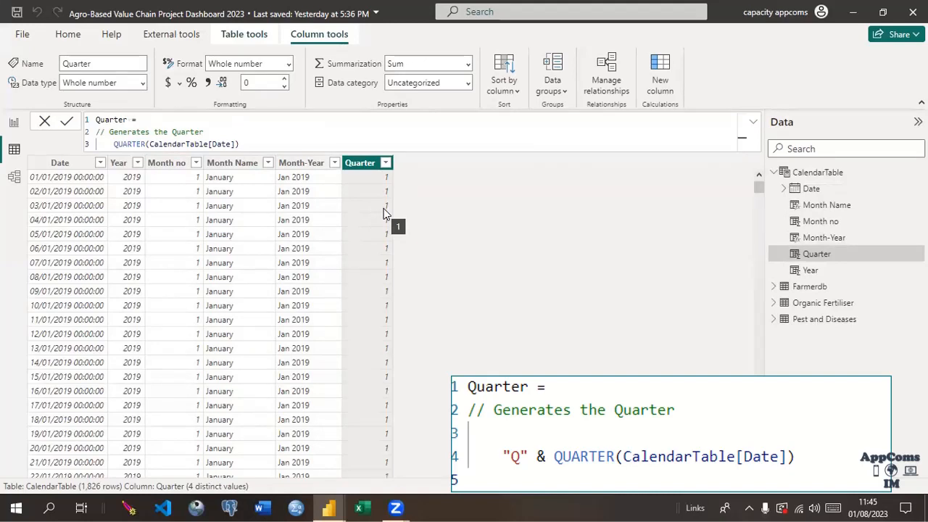
# Change the Quarter expression to "Q" & QUARTER(CalendarTable[Date]), commit it and check the column's distinct values
pyautogui.moveTo(114, 144); pyautogui.dragTo(242, 158)
pyautogui.hotkey('ctrl', 'c')
pyautogui.press('BackSpace')
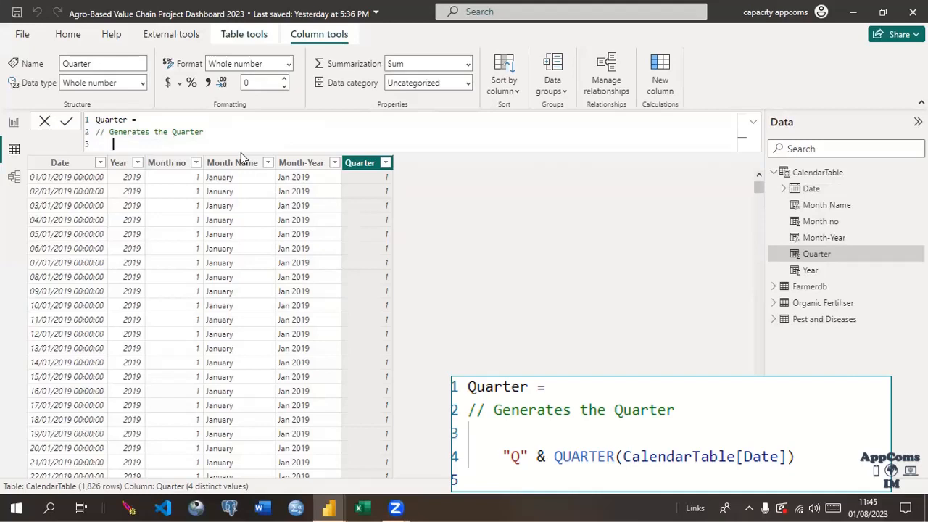
pyautogui.write('""')
pyautogui.write('Q')
pyautogui.click(130, 144)
pyautogui.write('&')
pyautogui.write('V')
pyautogui.press('BackSpace')
pyautogui.hotkey('ctrl', 'v')
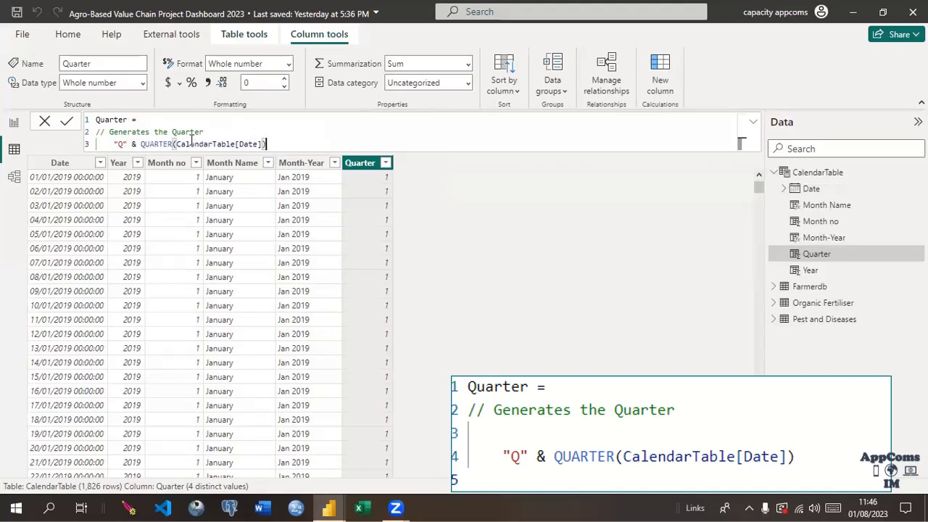
pyautogui.click(67, 123)
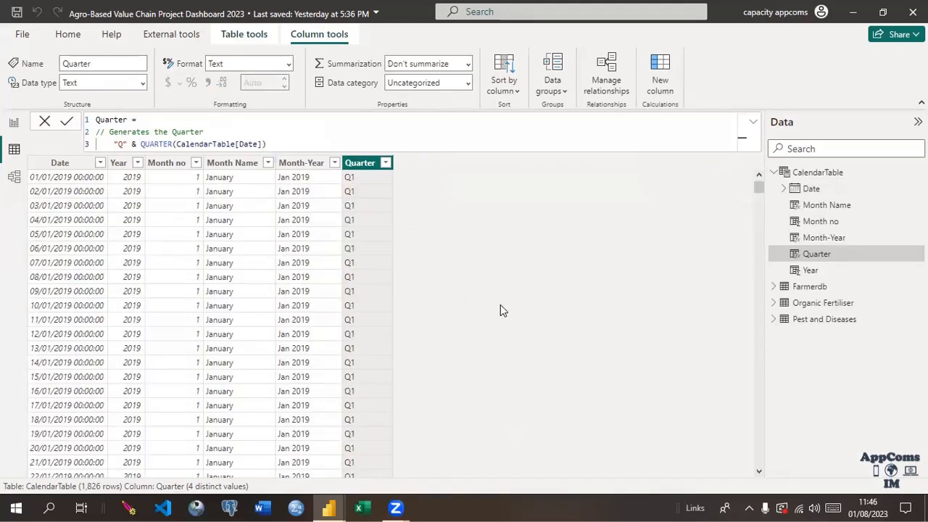
pyautogui.click(386, 163)
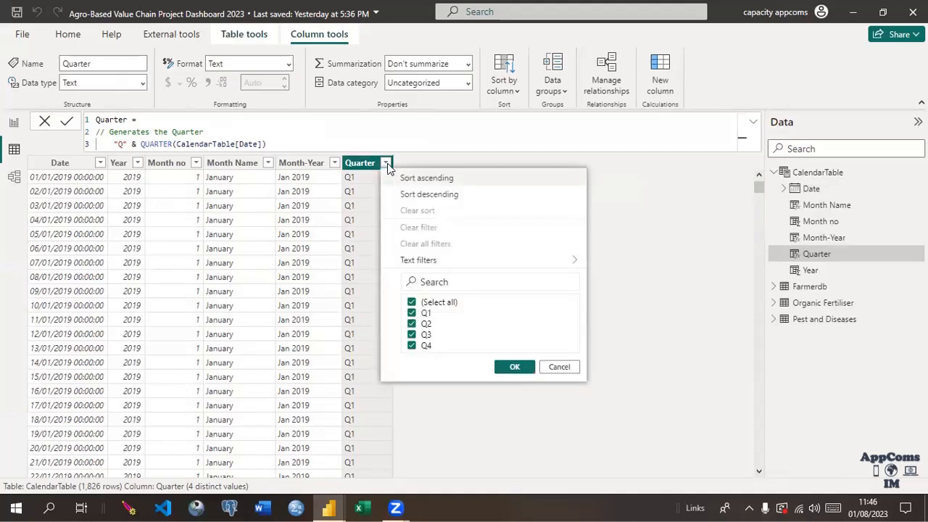
pyautogui.click(610, 190)
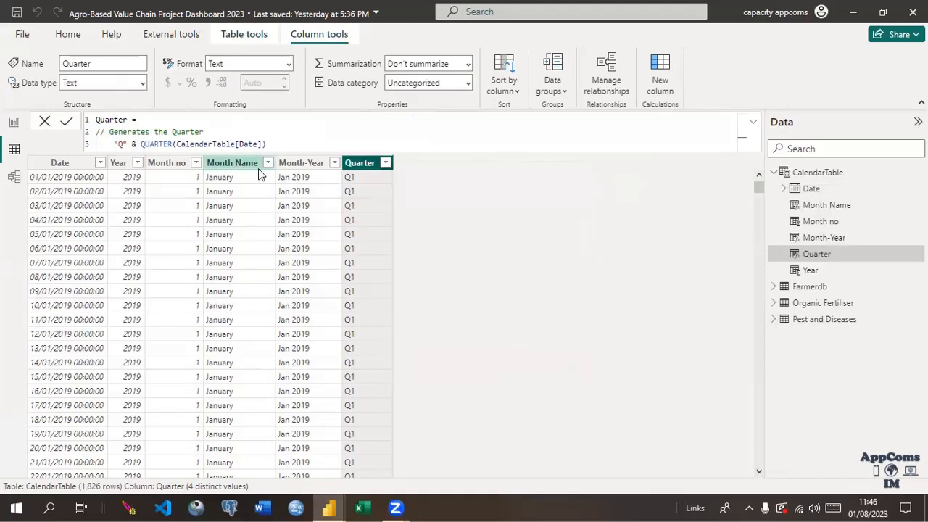
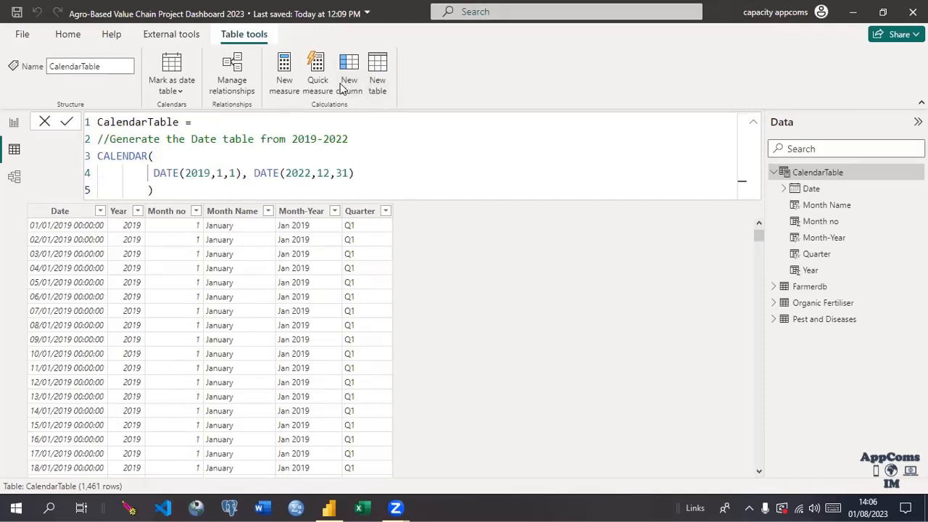
# Add a calculated column to CalendarTable and start its formula with "Financial Year=" on line 1
pyautogui.click(349, 72)
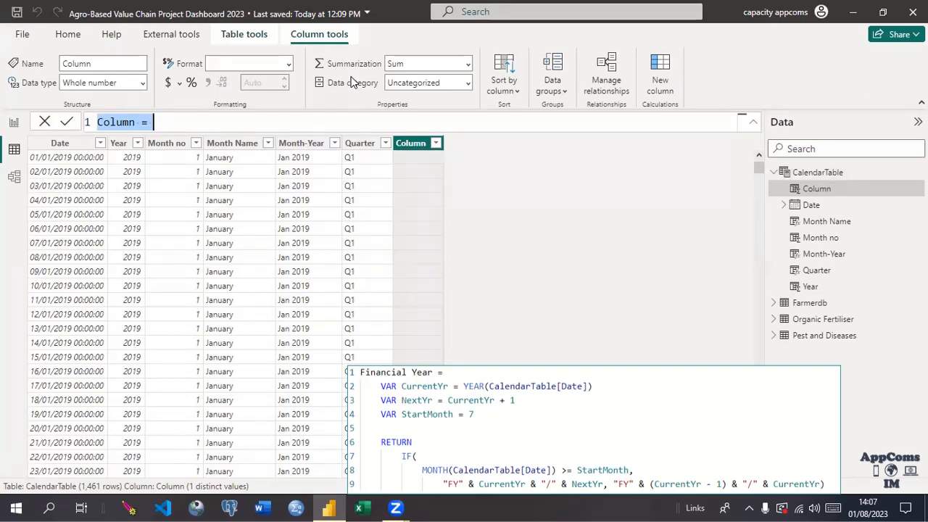
pyautogui.write('Finnci')
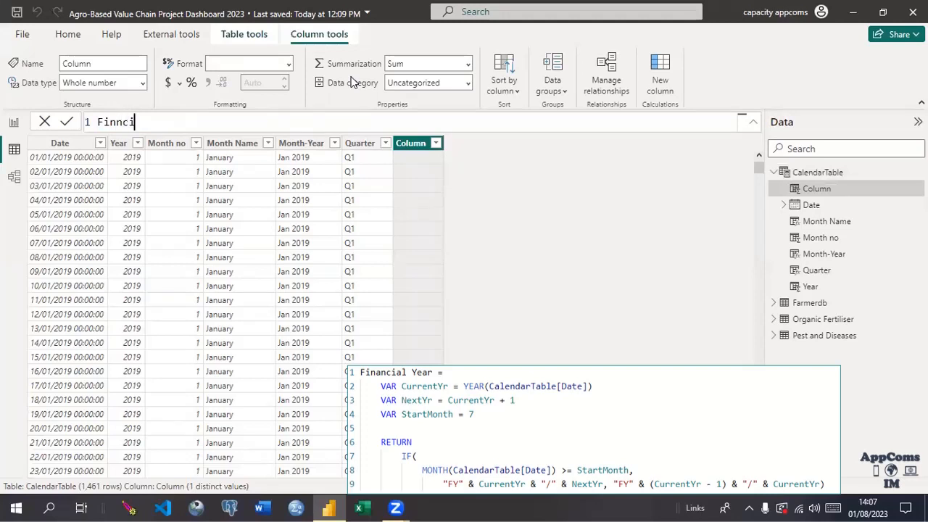
pyautogui.write('al')
pyautogui.press('BackSpace')
pyautogui.press('BackSpace')
pyautogui.press('BackSpace')
pyautogui.press('BackSpace')
pyautogui.press('BackSpace')
pyautogui.write('ancial year')
pyautogui.press('Left')
pyautogui.press('Left')
pyautogui.press('Left')
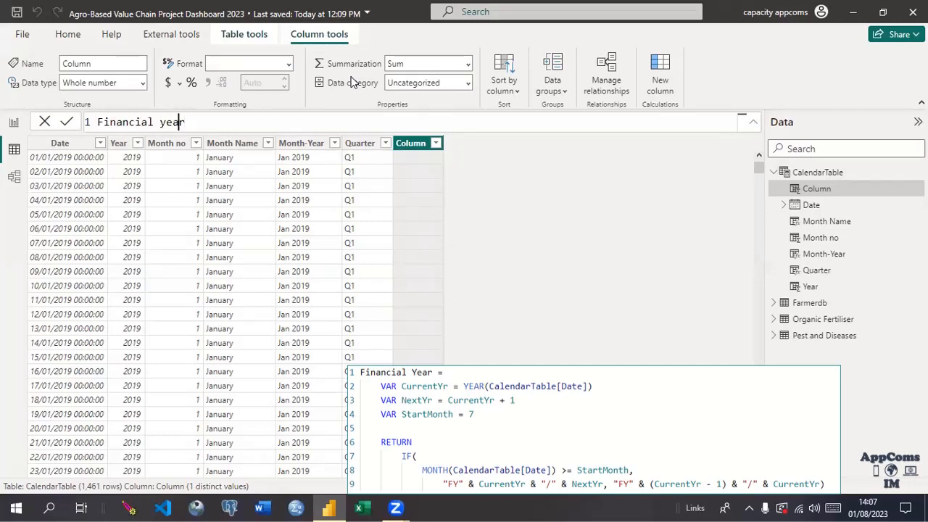
pyautogui.press('BackSpace')
pyautogui.write('Y')
pyautogui.press('Right')
pyautogui.press('Right')
pyautogui.press('Right')
pyautogui.write('+')
pyautogui.write('=')
pyautogui.hotkey('shift', 'Return')
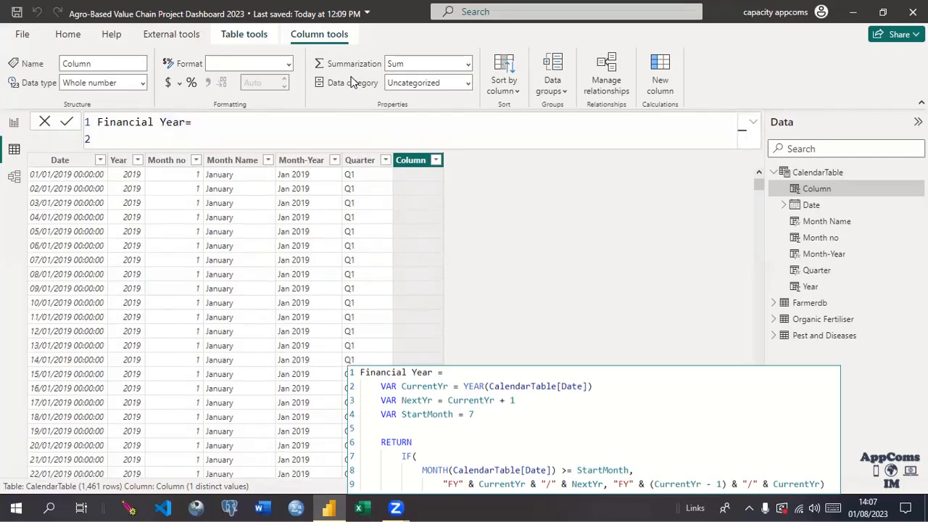
# Write the comment "//Generates the financial year starting from July" on line 2 of the Financial Year formula
pyautogui.write('//Generates the ')
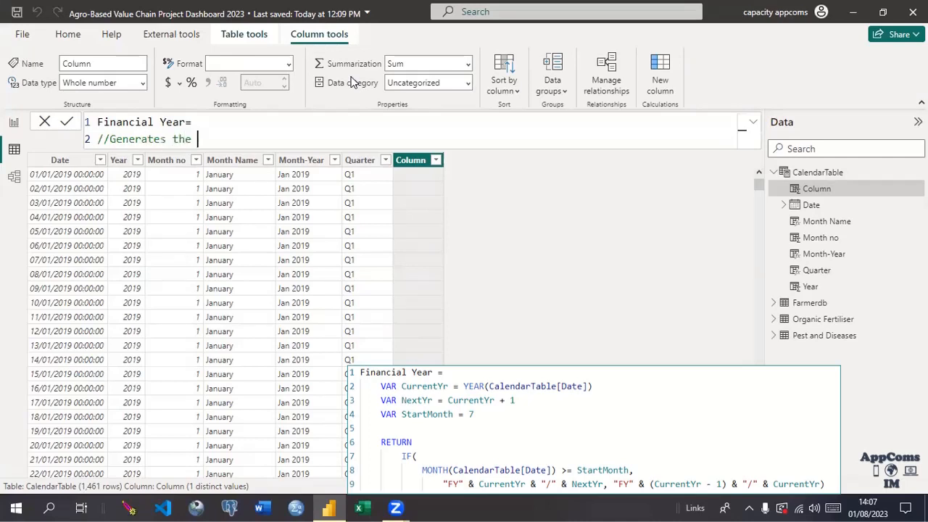
pyautogui.write('financial year syar')
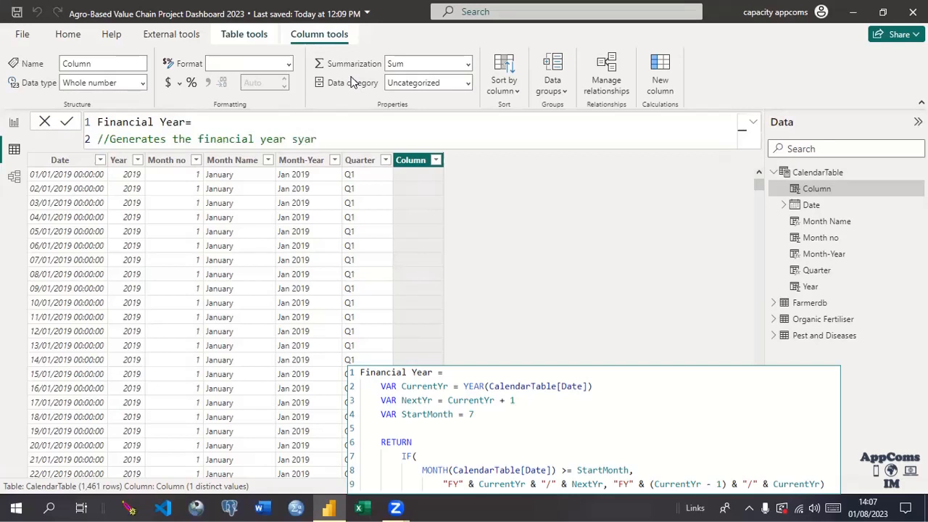
pyautogui.press('BackSpace')
pyautogui.press('BackSpace')
pyautogui.press('BackSpace')
pyautogui.press('BackSpace')
pyautogui.write('stra')
pyautogui.press('BackSpace')
pyautogui.press('BackSpace')
pyautogui.press('BackSpace')
pyautogui.write('tarting from')
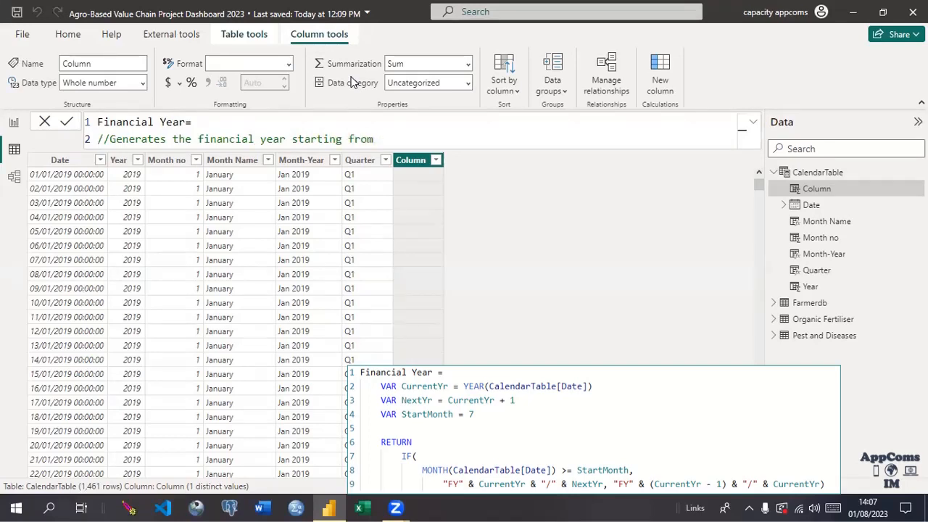
pyautogui.write(' July')
pyautogui.hotkey('shift', 'Return')
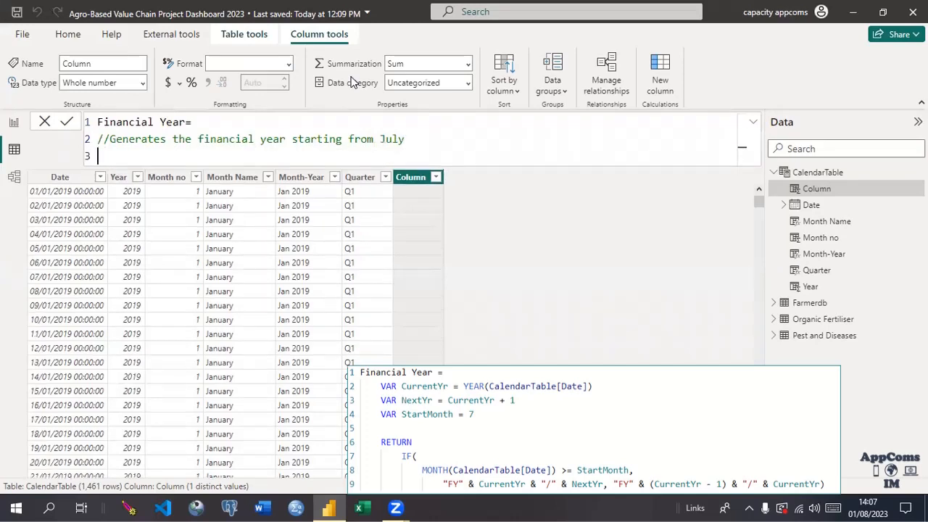
# Leave line 3 blank and declare Var CurrentYr= Year(CalendarTable[Date]) on line 4 of the Financial Year formula
pyautogui.hotkey('shift', 'Return')
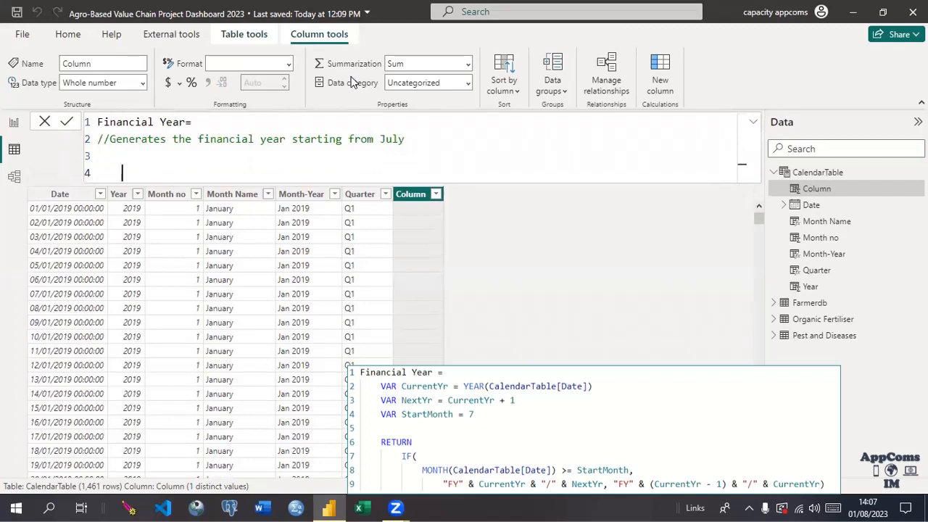
pyautogui.write('Va')
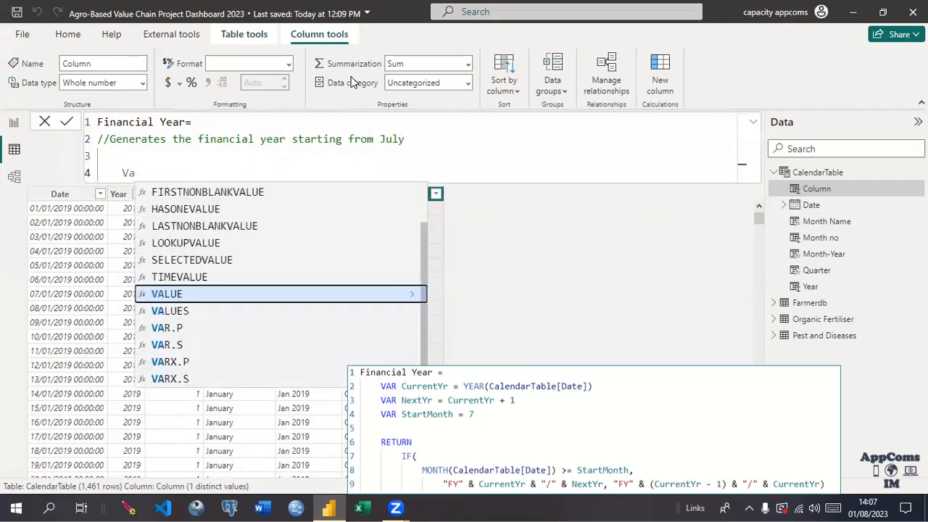
pyautogui.write('r ')
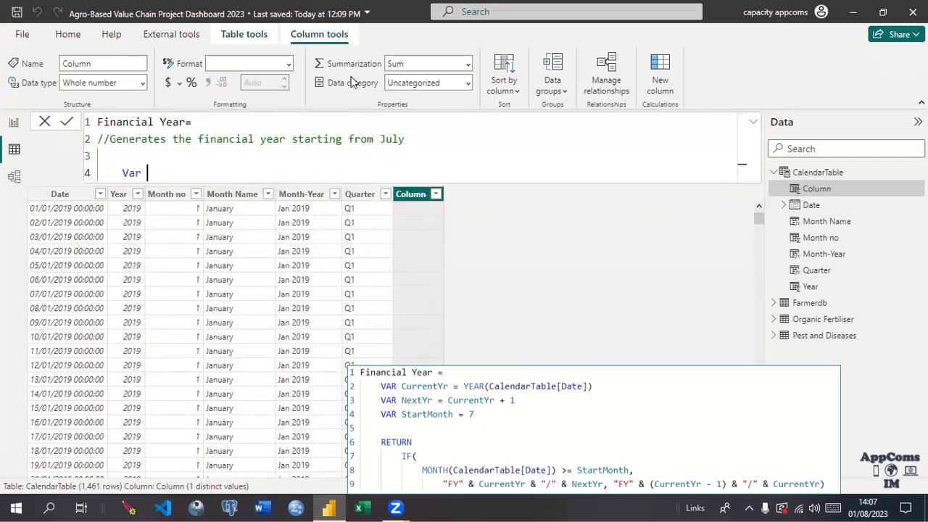
pyautogui.write('CurrentYr= Year')
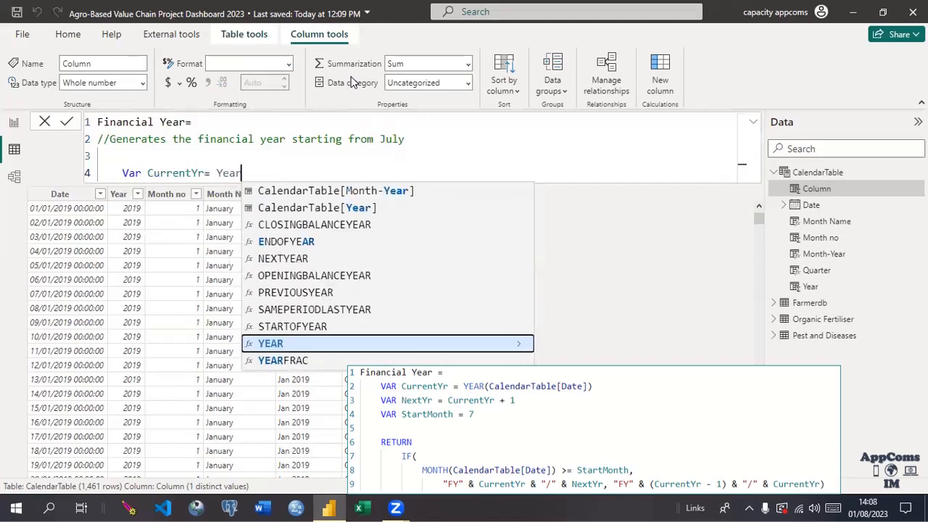
pyautogui.write('(cal')
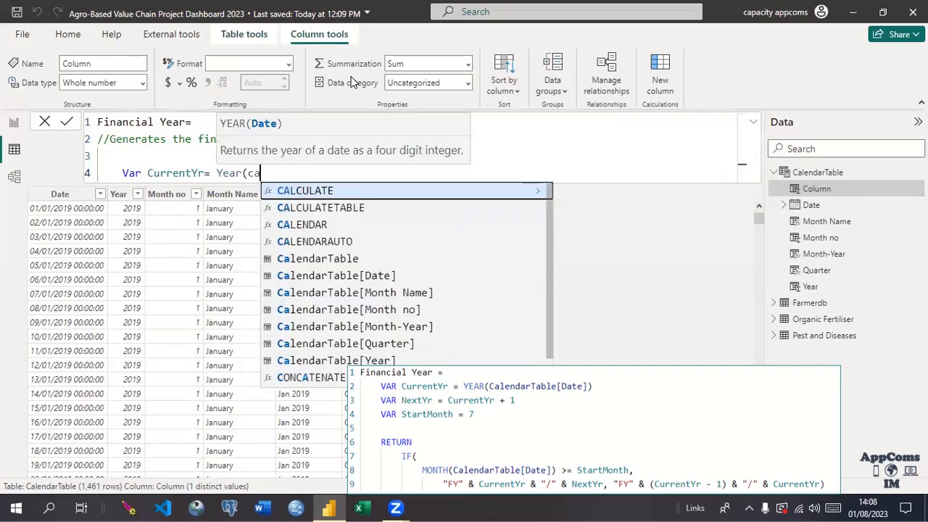
pyautogui.click(336, 277)
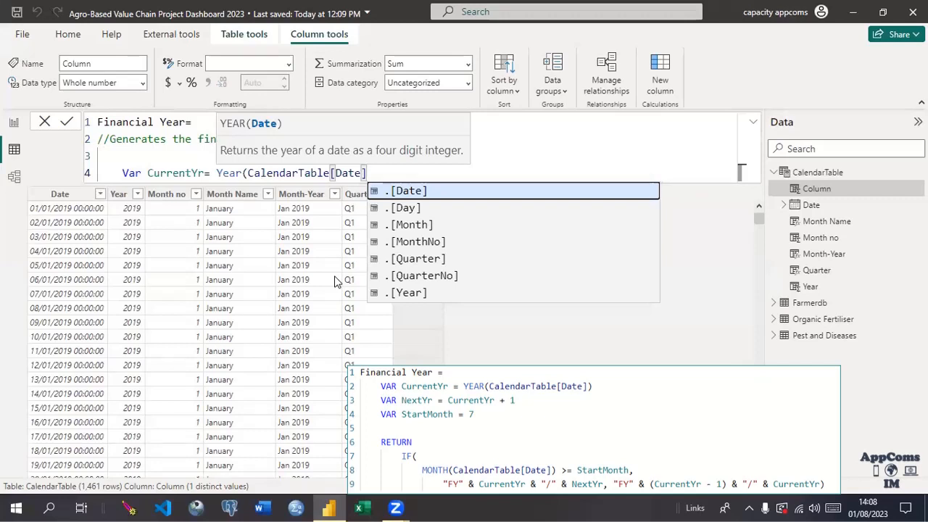
pyautogui.write(')')
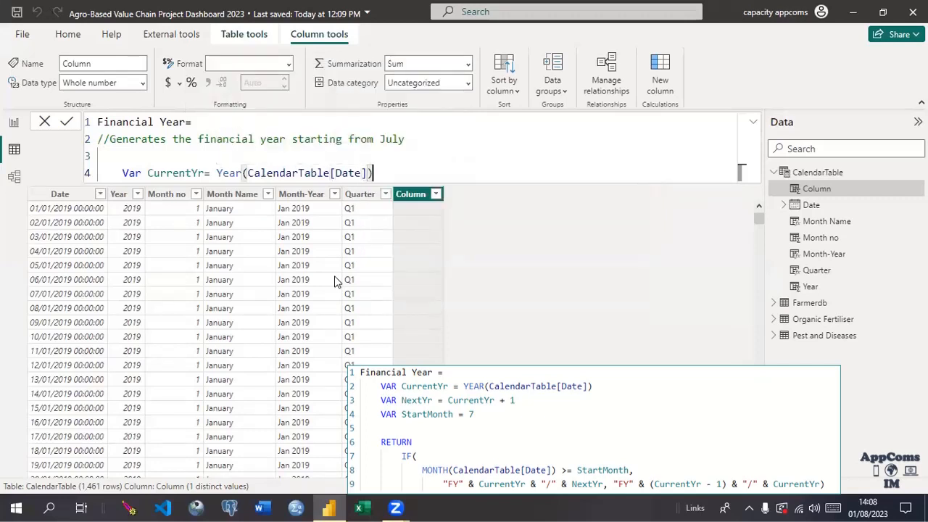
# Declare the variable NextYr on line 5 of the formula as CurrentYr+1
pyautogui.hotkey('shift', 'Return')
pyautogui.write('Var')
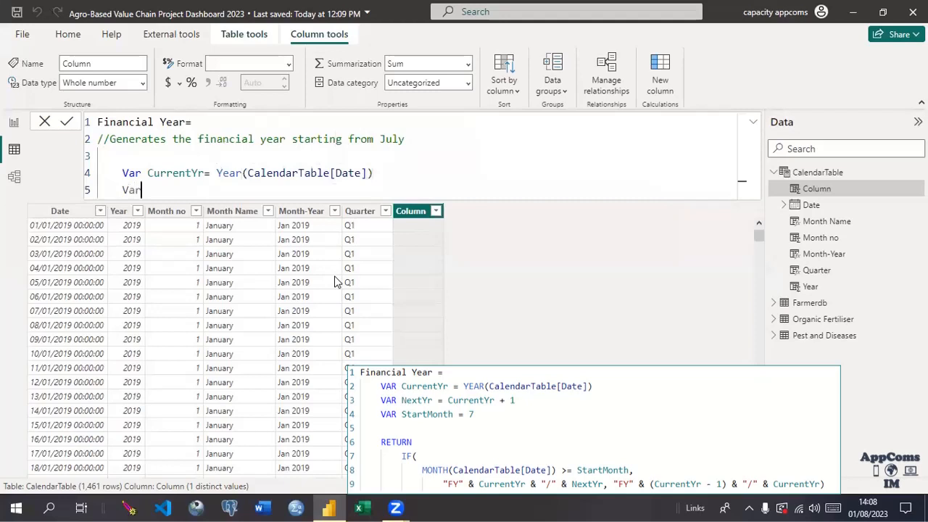
pyautogui.write(' nextYr')
pyautogui.press('Left')
pyautogui.press('Left')
pyautogui.press('Left')
pyautogui.press('Left')
pyautogui.press('Left')
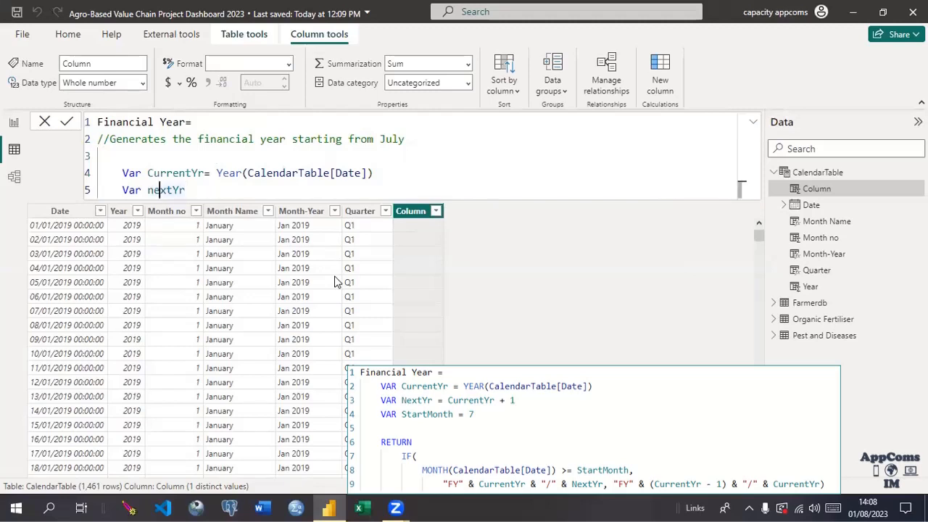
pyautogui.press('BackSpace')
pyautogui.write('N')
pyautogui.press('Right')
pyautogui.press('Right')
pyautogui.press('Right')
pyautogui.press('Right')
pyautogui.press('Right')
pyautogui.write('= Curre')
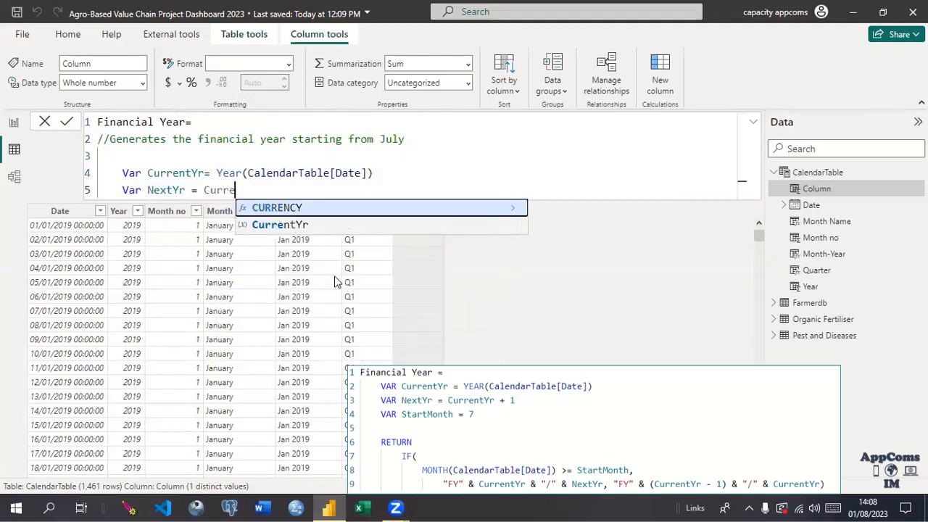
pyautogui.click(280, 225)
pyautogui.write('-')
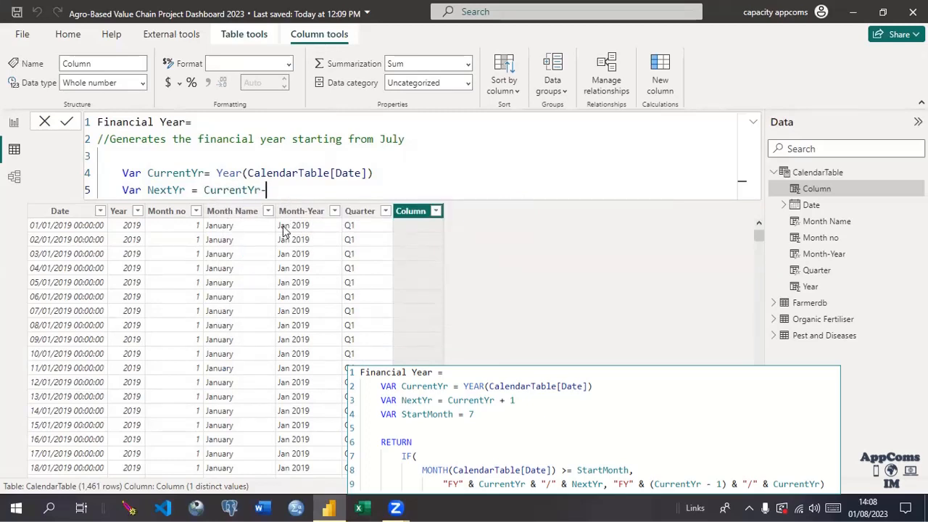
pyautogui.press('BackSpace')
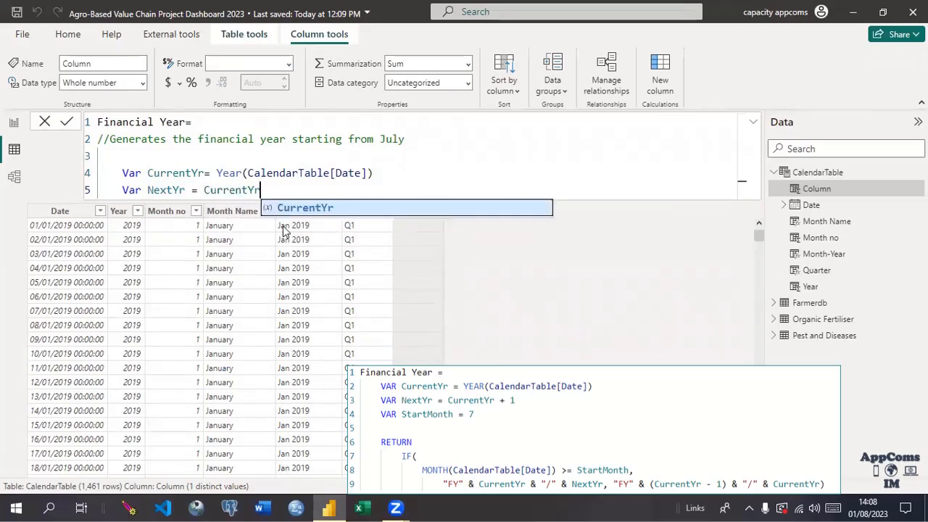
pyautogui.write('+1')
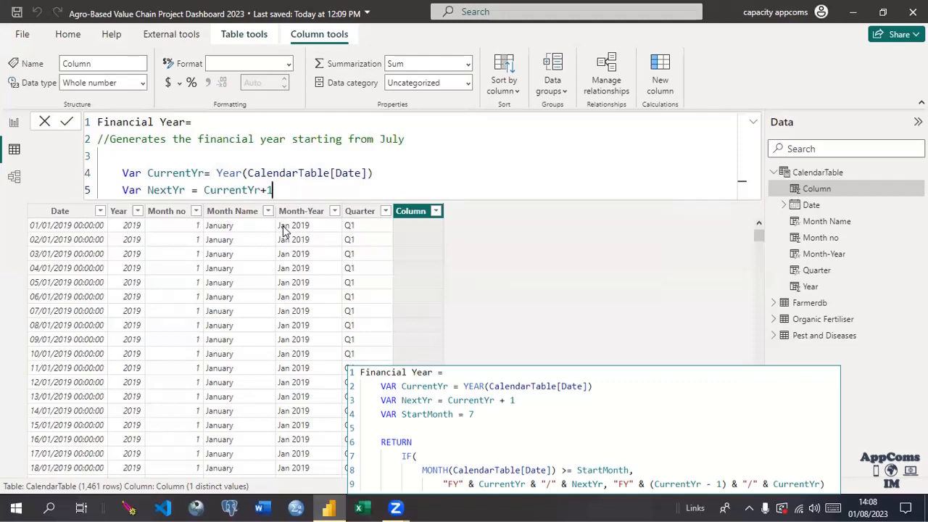
# Declare the variable StartMonth on line 6 of the Financial Year formula as 7
pyautogui.hotkey('shift', 'Return')
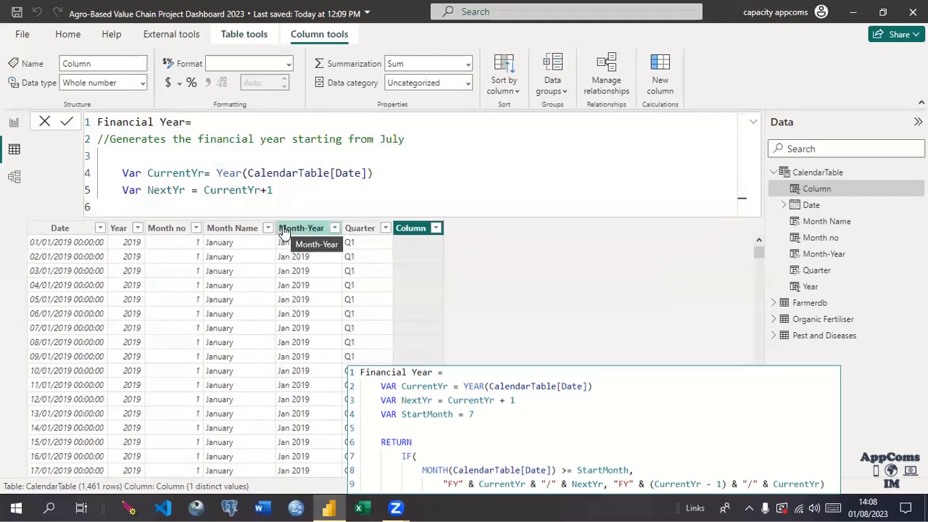
pyautogui.write('Var ')
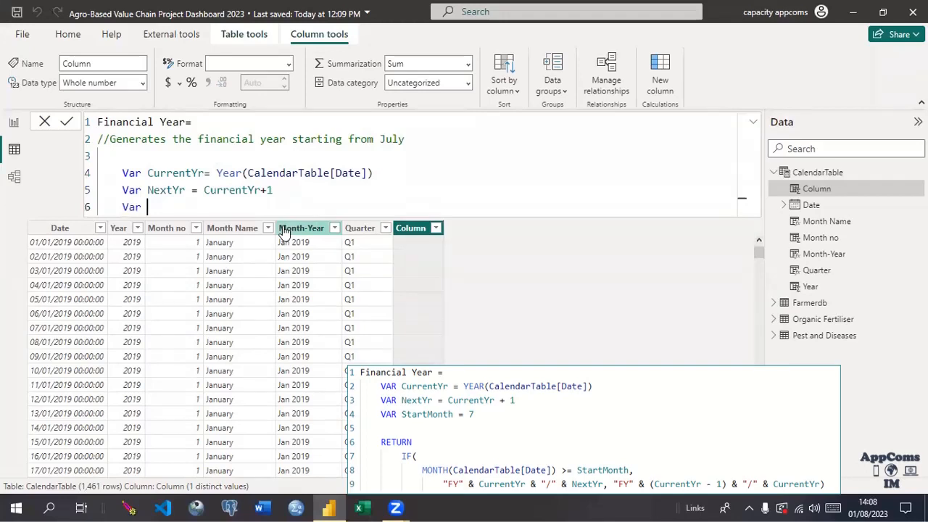
pyautogui.write('StartMonth = ')
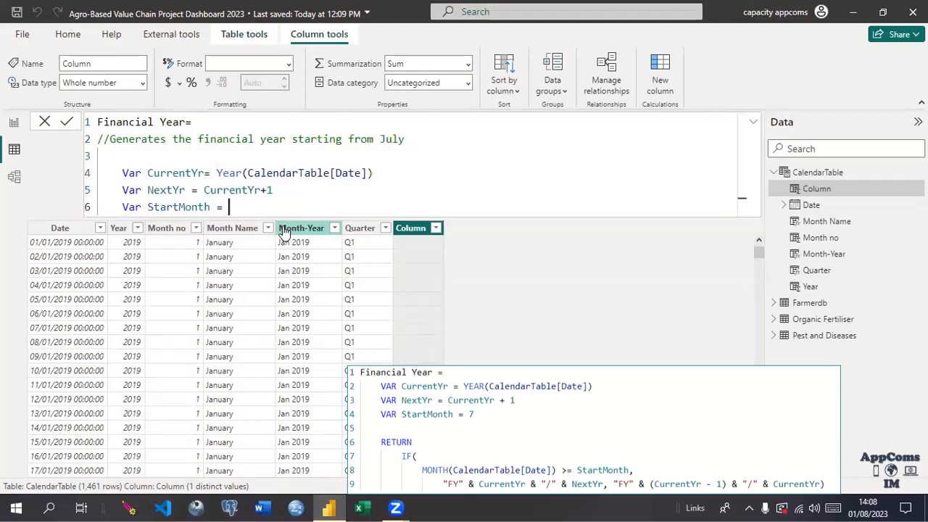
pyautogui.write('7')
# Leave line 7 of the formula blank and write RETURN on line 8
pyautogui.hotkey('shift', 'Return')
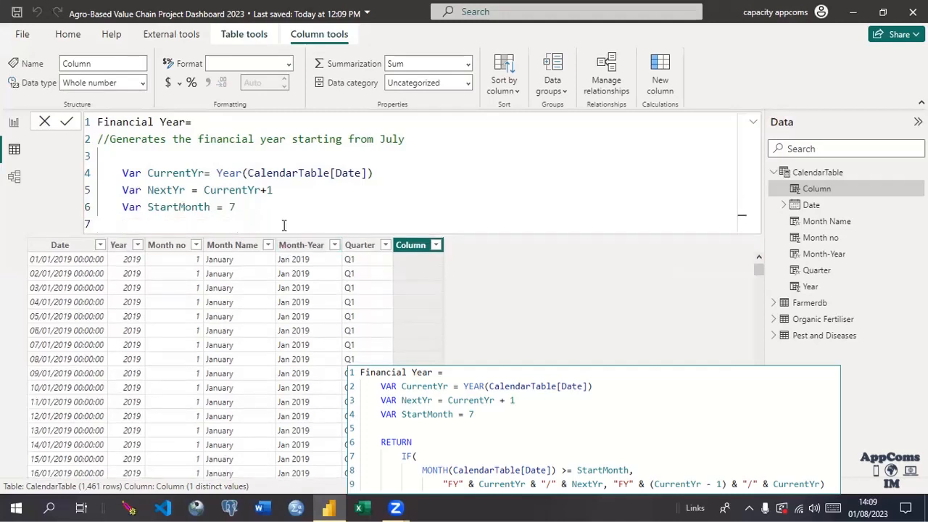
pyautogui.hotkey('shift', 'Return')
pyautogui.write('REt')
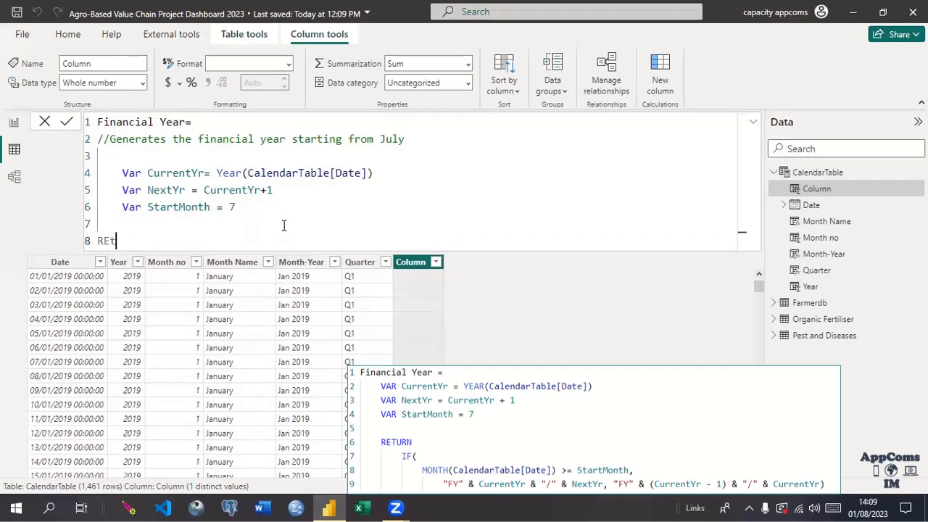
pyautogui.press('BackSpace')
pyautogui.write('TURN')
# Open an IF function on an indented line 9 beneath RETURN
pyautogui.hotkey('shift', 'Return')
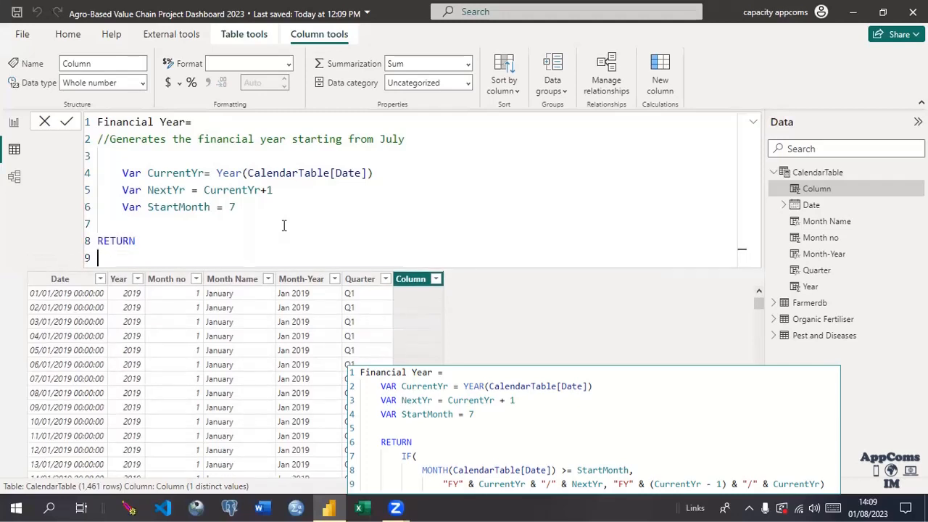
pyautogui.write('ID')
pyautogui.press('BackSpace')
pyautogui.press('BackSpace')
pyautogui.press('Tab')
pyautogui.write('if')
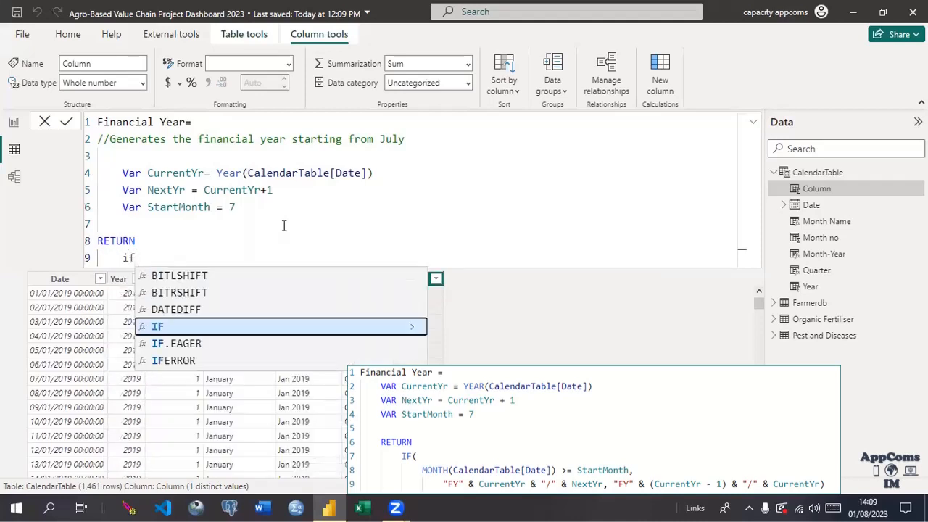
pyautogui.click(162, 326)
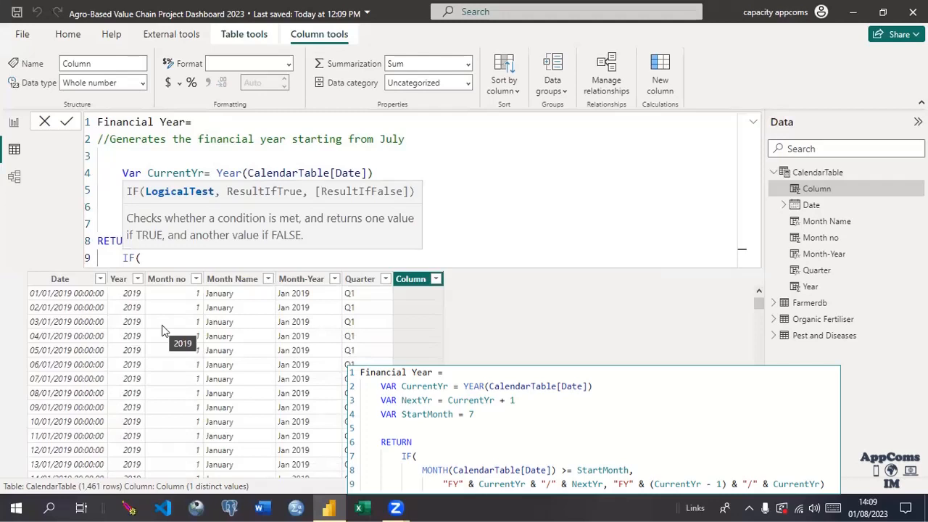
# Write the IF function's logical test on line 10 as MONTH(CalendarTable[Date]) >= StartMonth
pyautogui.hotkey('shift', 'Return')
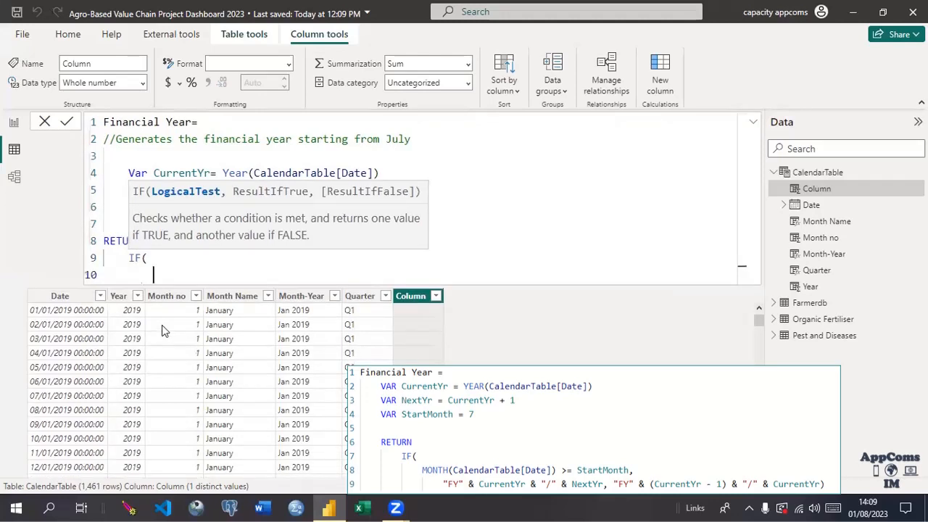
pyautogui.write('Mo')
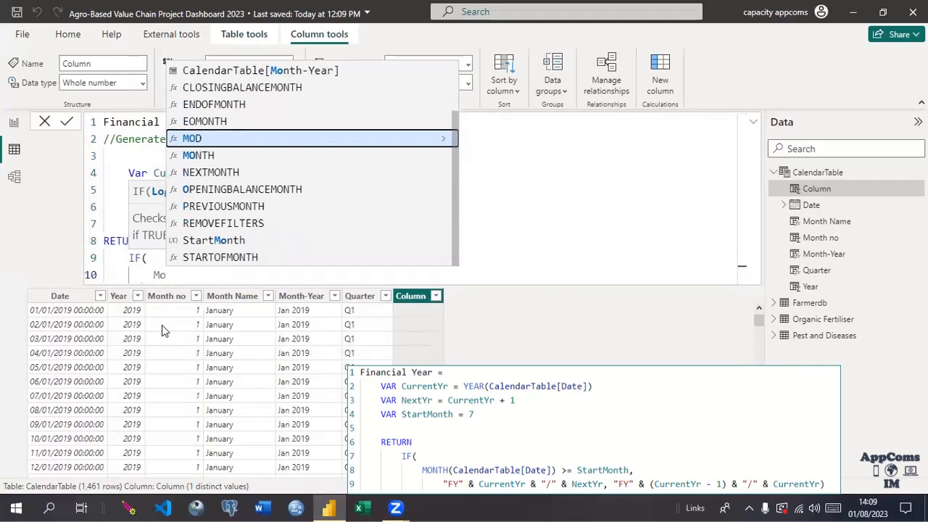
pyautogui.write('n')
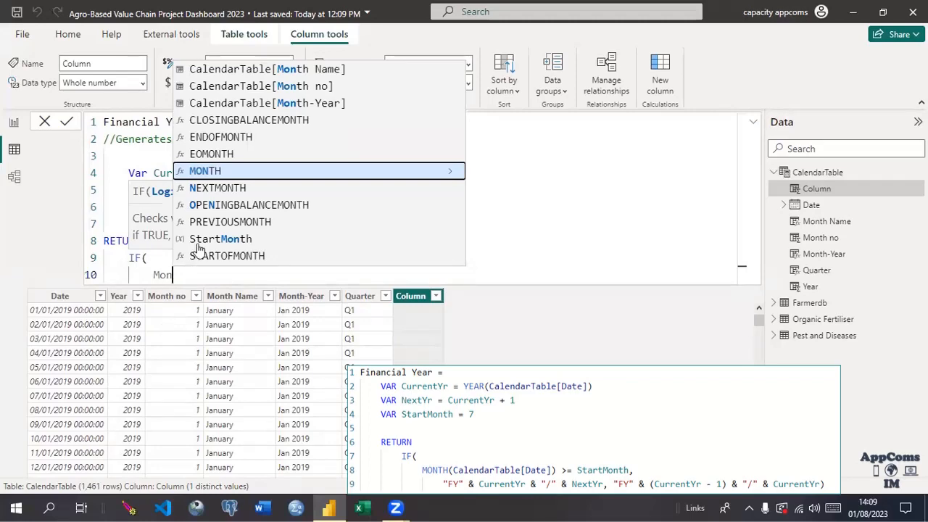
pyautogui.click(205, 172)
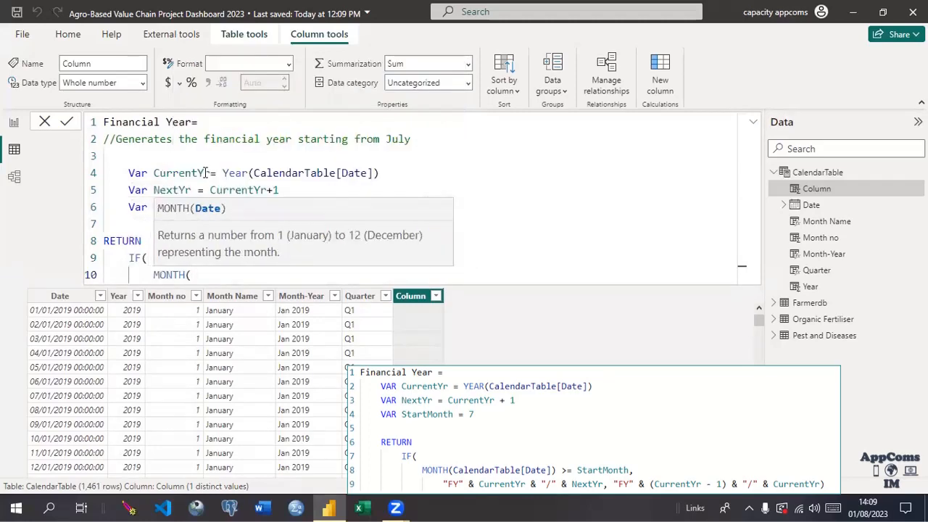
pyautogui.write('cale')
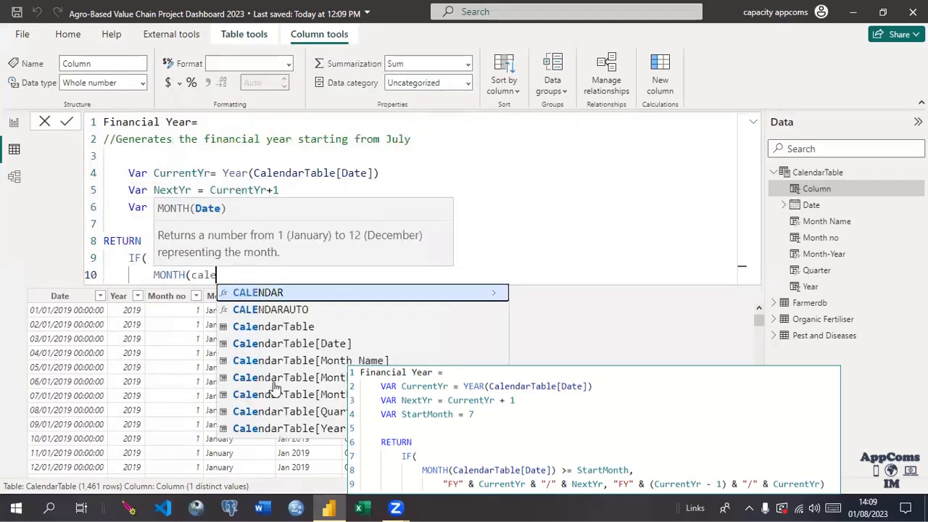
pyautogui.click(294, 345)
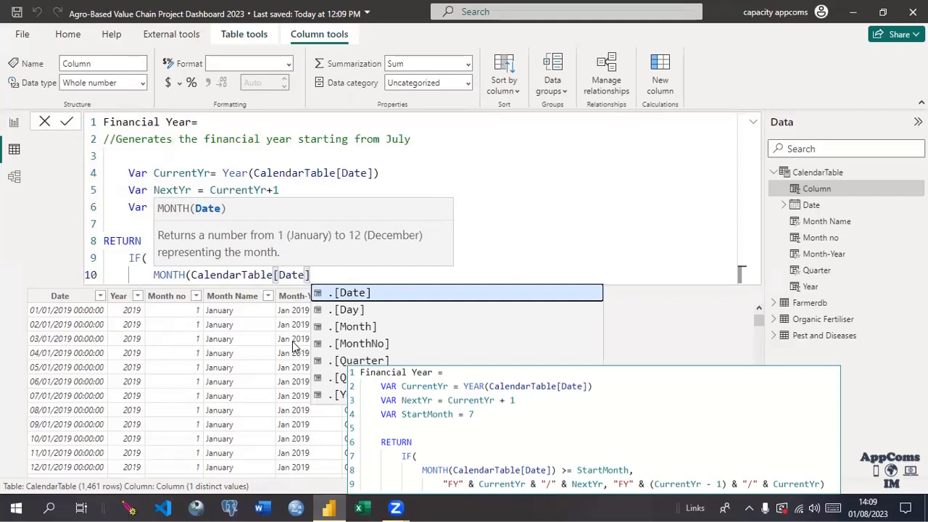
pyautogui.write(') >=')
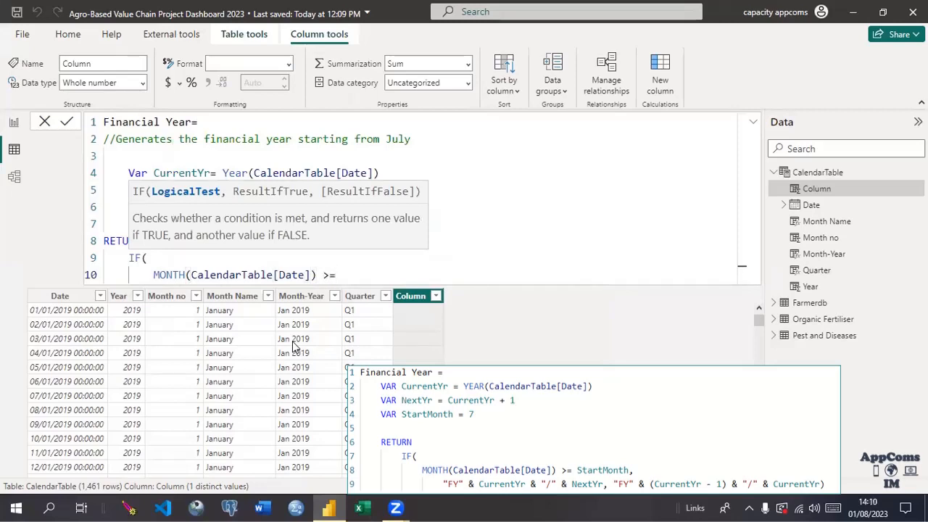
pyautogui.write(' St')
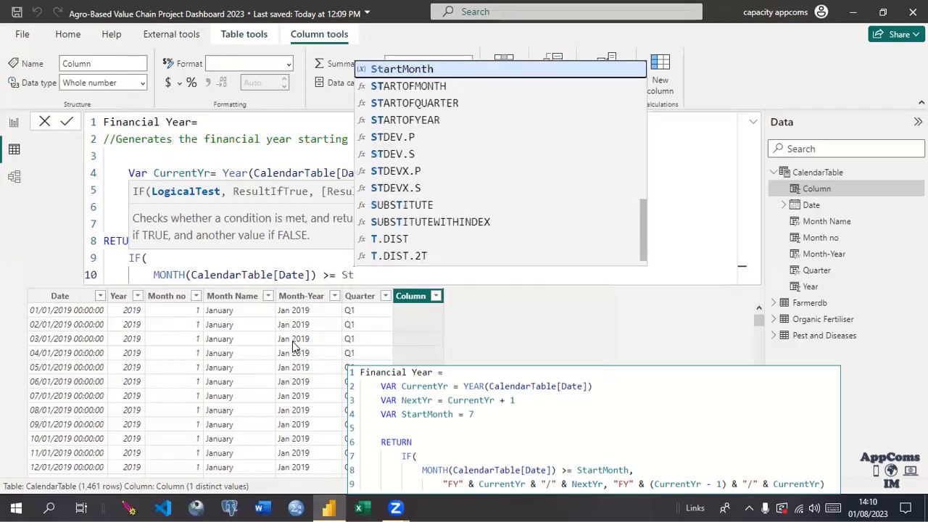
pyautogui.click(439, 70)
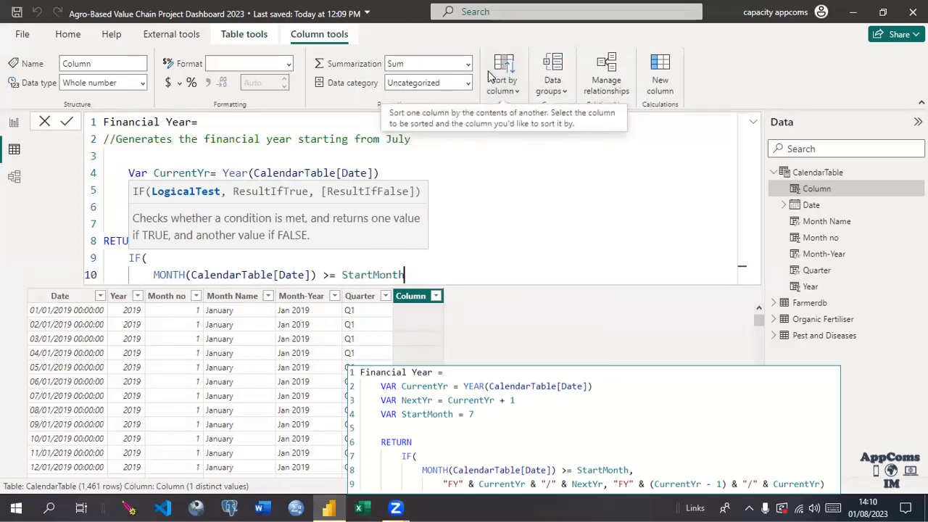
# Add a comma after the logical test and begin the true result with "FY" & CurrentYr&"/"
pyautogui.write(',')
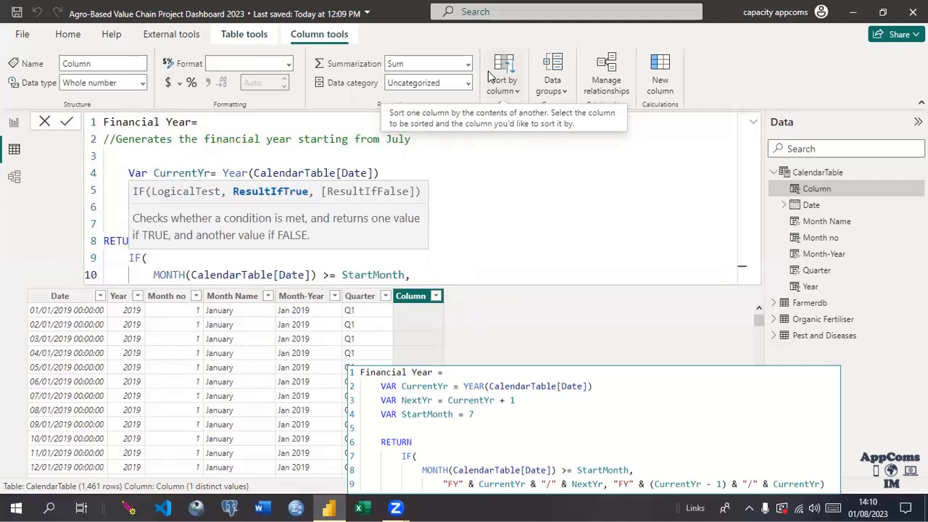
pyautogui.write(' "FY" & Curre')
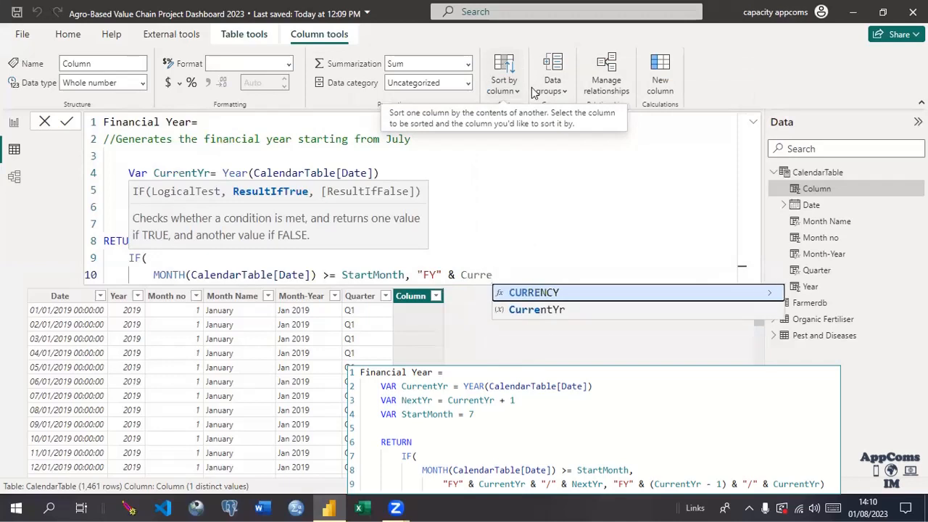
pyautogui.click(533, 312)
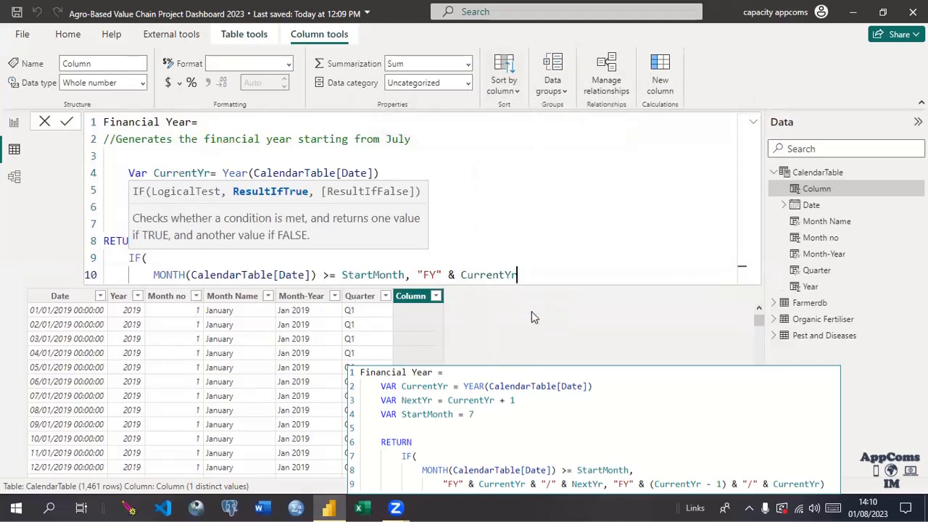
pyautogui.write('*')
pyautogui.write('"')
pyautogui.write('/')
pyautogui.press('Left')
pyautogui.press('Left')
pyautogui.press('BackSpace')
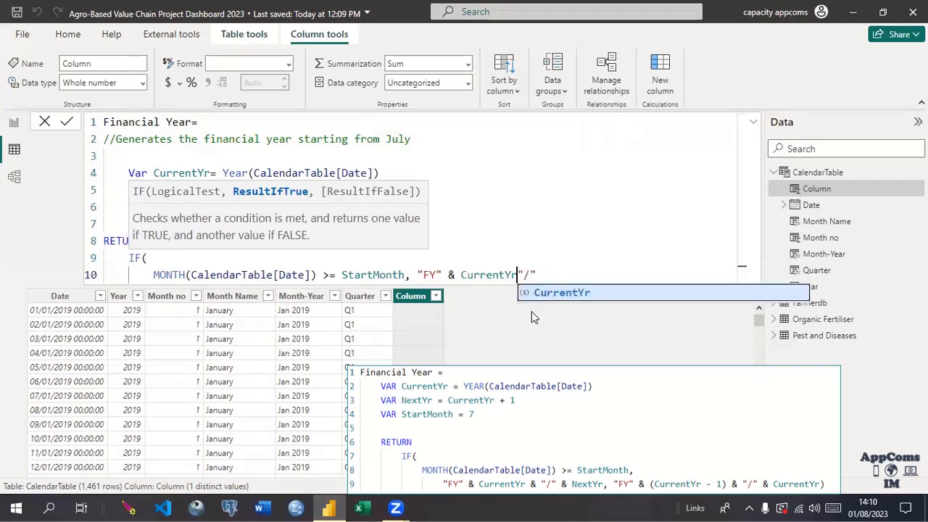
pyautogui.write('&')
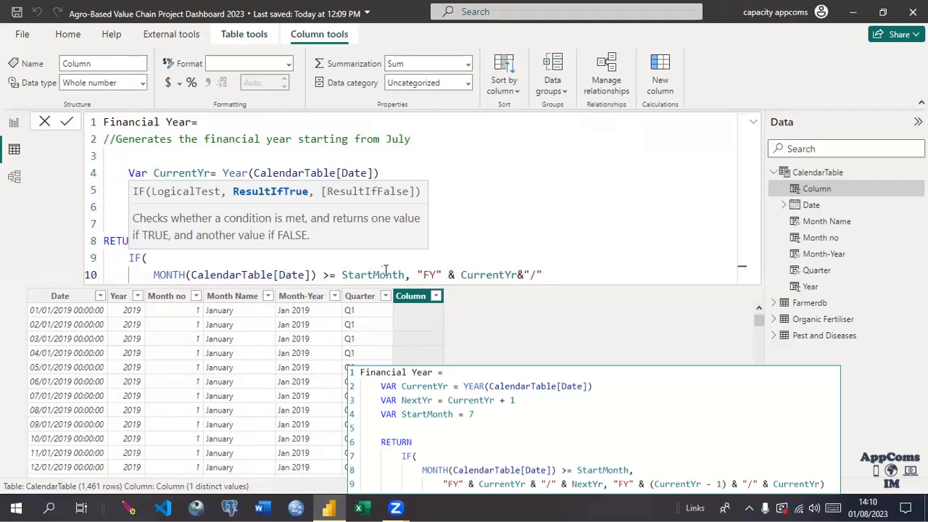
# Append & and the NextYr variable to the end of the IF function's true result
pyautogui.write('"')
pyautogui.press('Left')
pyautogui.press('Left')
pyautogui.press('Left')
pyautogui.click(545, 275)
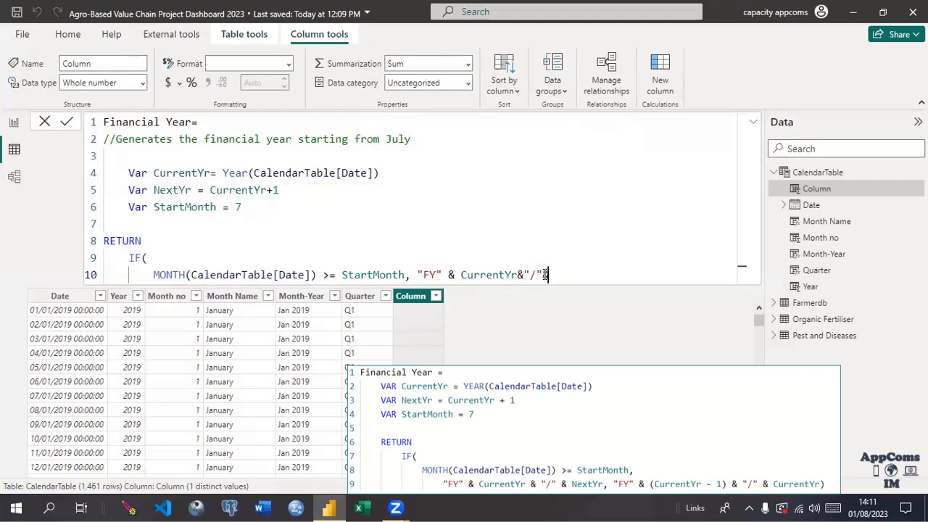
pyautogui.write('Nex')
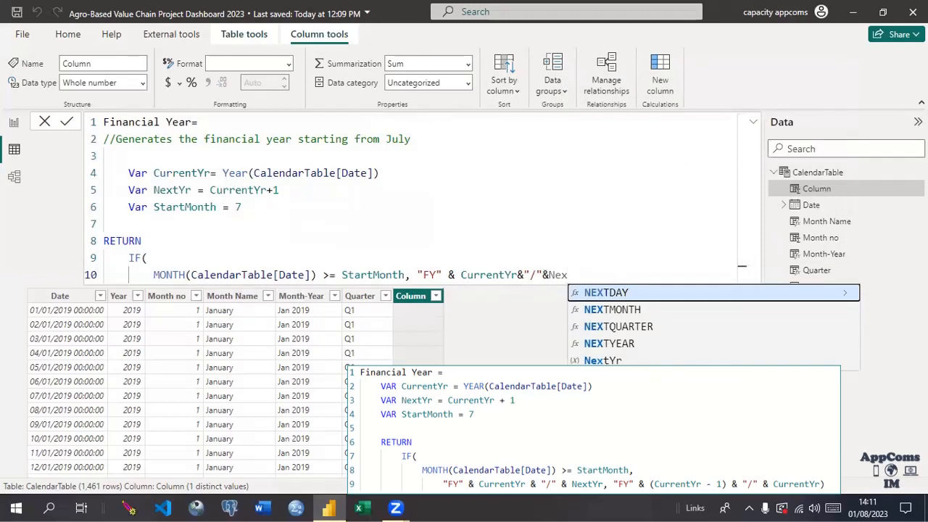
pyautogui.click(612, 343)
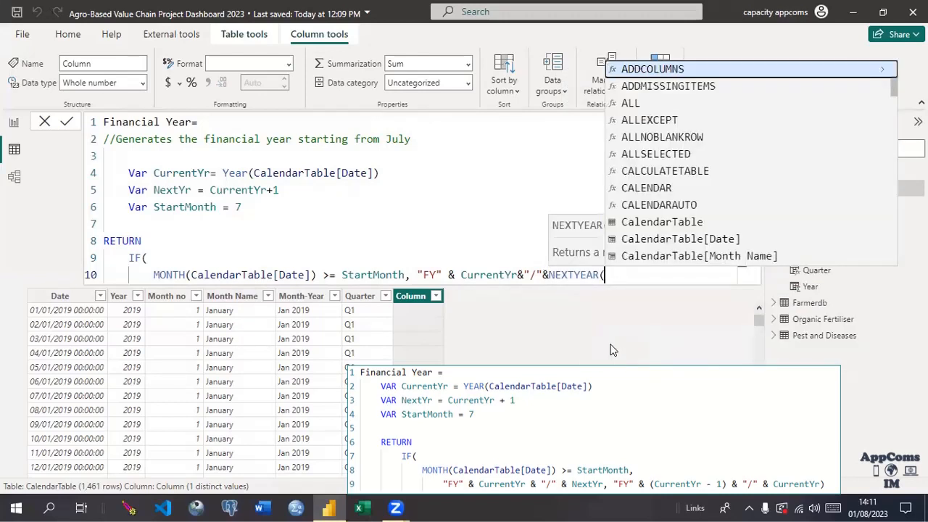
pyautogui.press('BackSpace')
pyautogui.press('BackSpace')
pyautogui.press('BackSpace')
pyautogui.press('BackSpace')
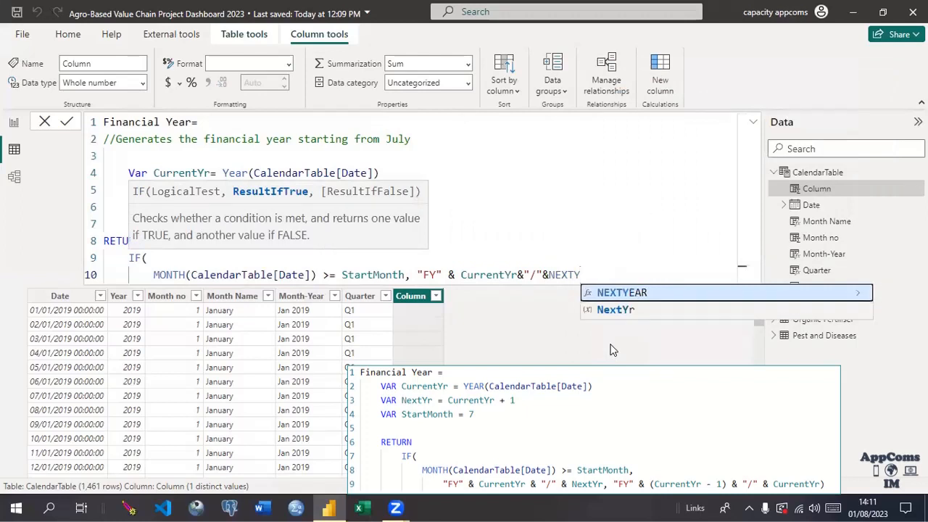
pyautogui.click(606, 311)
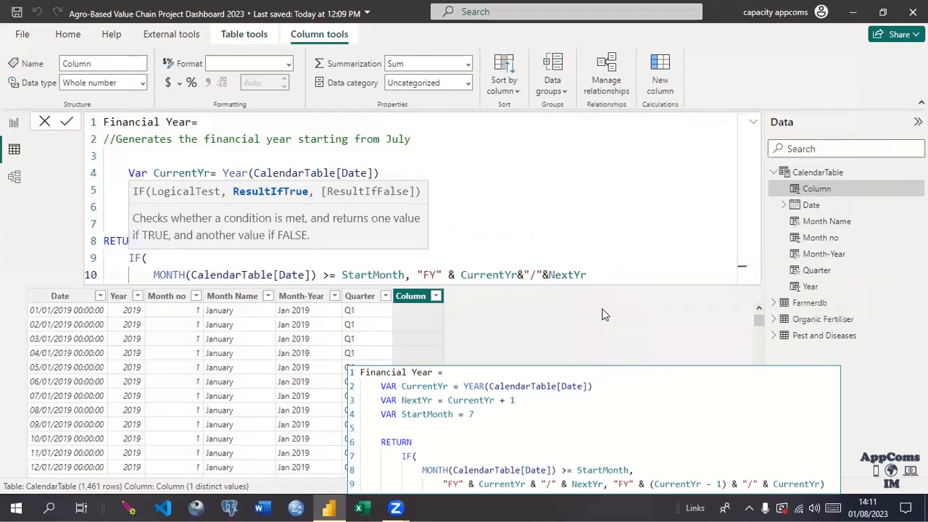
# Space out the true result on line 10 so its ending reads CurrentYr& "/" & NextYr
pyautogui.click(551, 275)
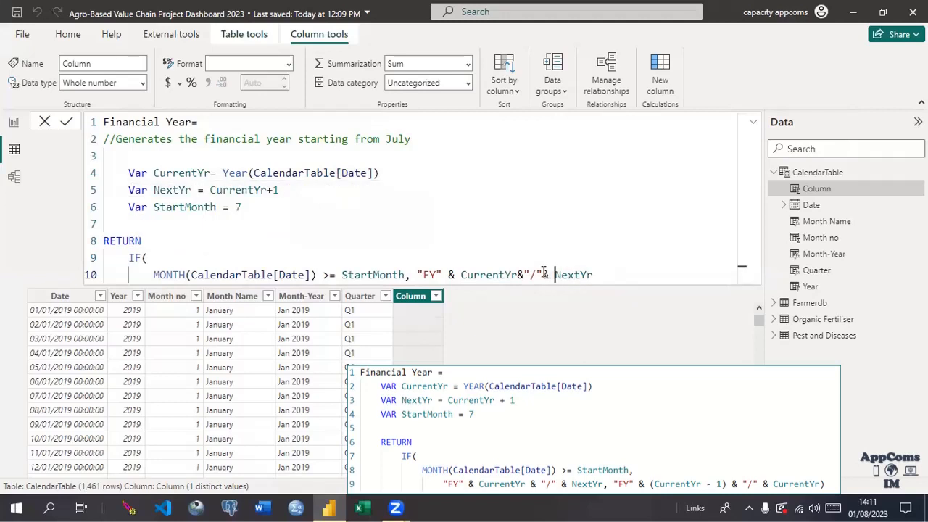
pyautogui.click(544, 275)
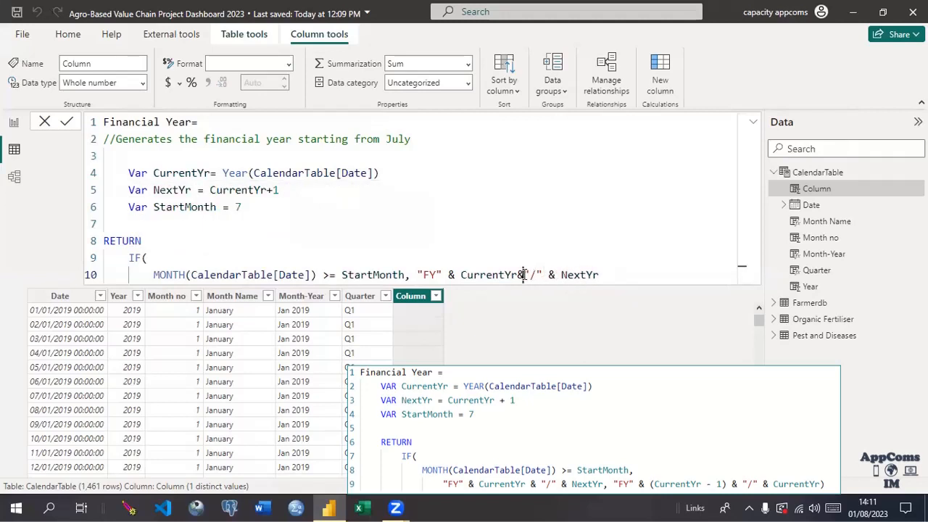
pyautogui.click(546, 209)
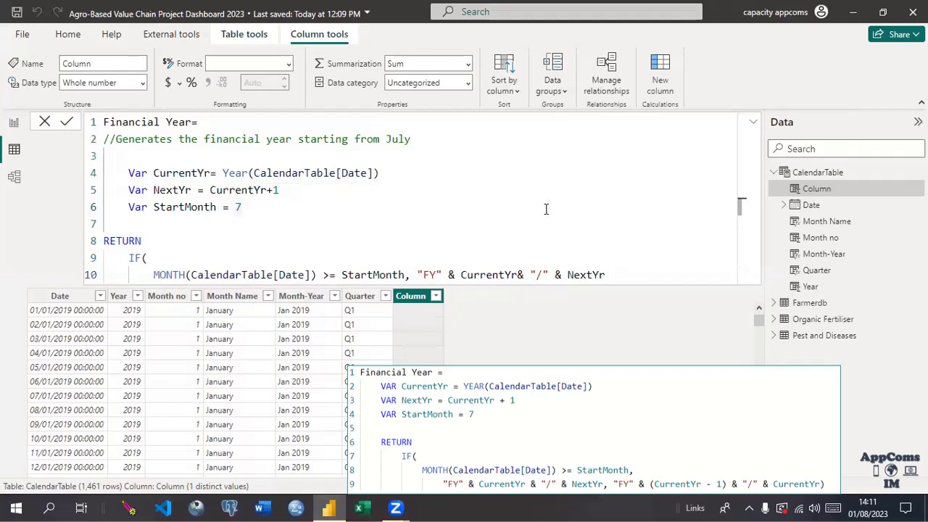
# End line 10 with a comma after NextYr and put an empty pair of double quotes on line 11
pyautogui.click(621, 274)
pyautogui.write(',')
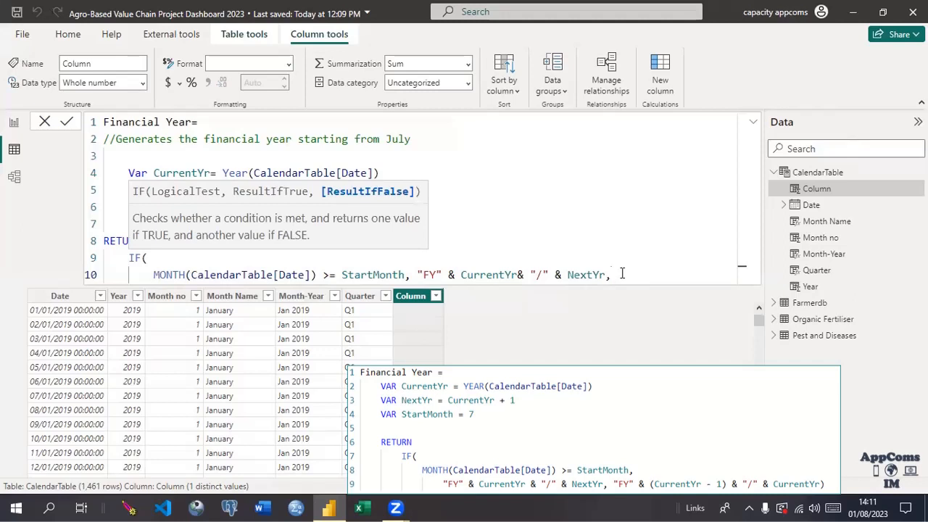
pyautogui.write('""')
pyautogui.press('Left')
pyautogui.press('Left')
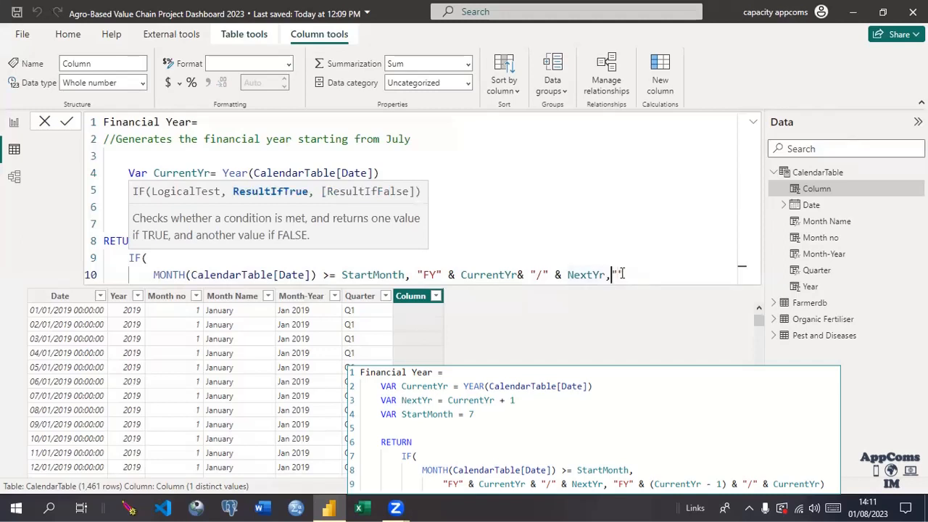
pyautogui.hotkey('shift', 'Return')
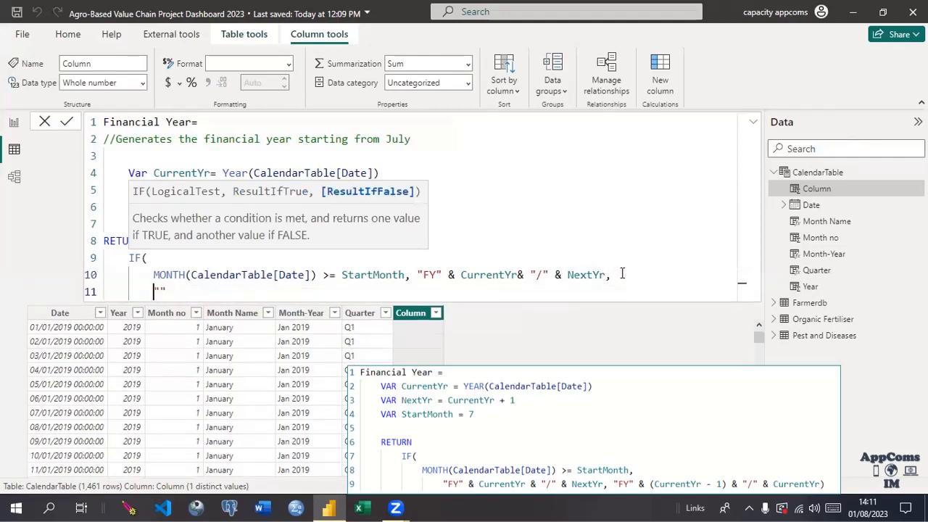
# Indent line 11 to sit under the true result and fill its empty quotes with FY
pyautogui.press('Right')
pyautogui.press('Tab')
pyautogui.press('Tab')
pyautogui.press('Tab')
pyautogui.press('Tab')
pyautogui.press('Tab')
pyautogui.press('Tab')
pyautogui.press('Tab')
pyautogui.press('Tab')
pyautogui.press('Tab')
pyautogui.press('Tab')
pyautogui.press('Tab')
pyautogui.write('F')
pyautogui.press('BackSpace')
pyautogui.hotkey('shift', 'Tab')
pyautogui.press('Right')
pyautogui.write('FY')
pyautogui.press('Right')
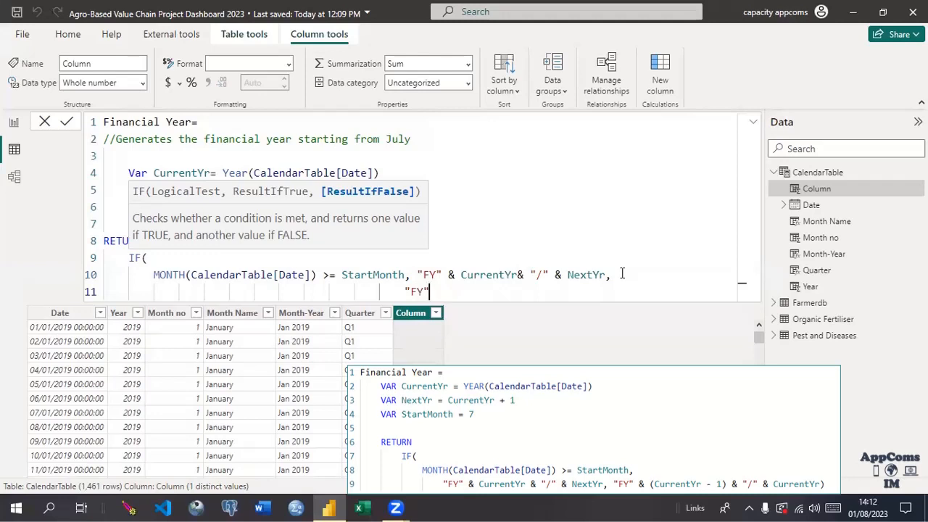
# Extend the false result on line 11 with & CurrentYr-1 & "/" &
pyautogui.write('& C')
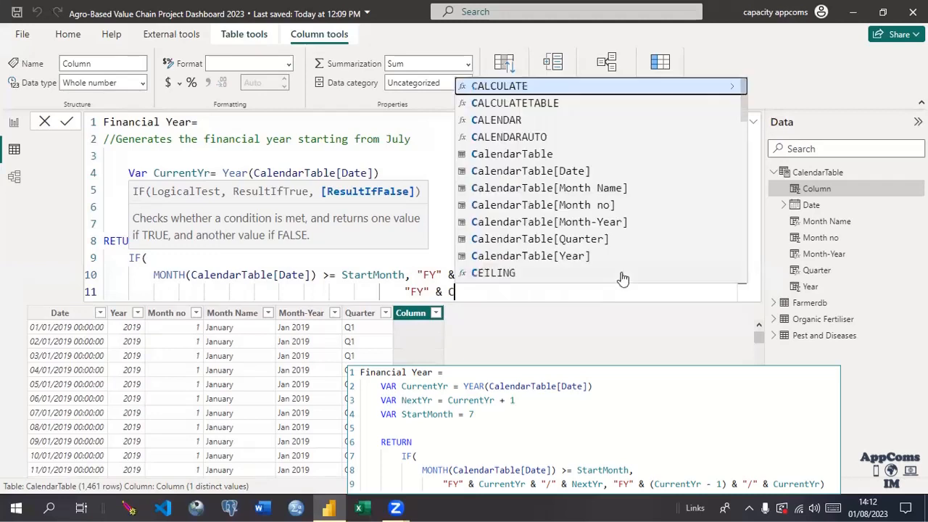
pyautogui.write('urr')
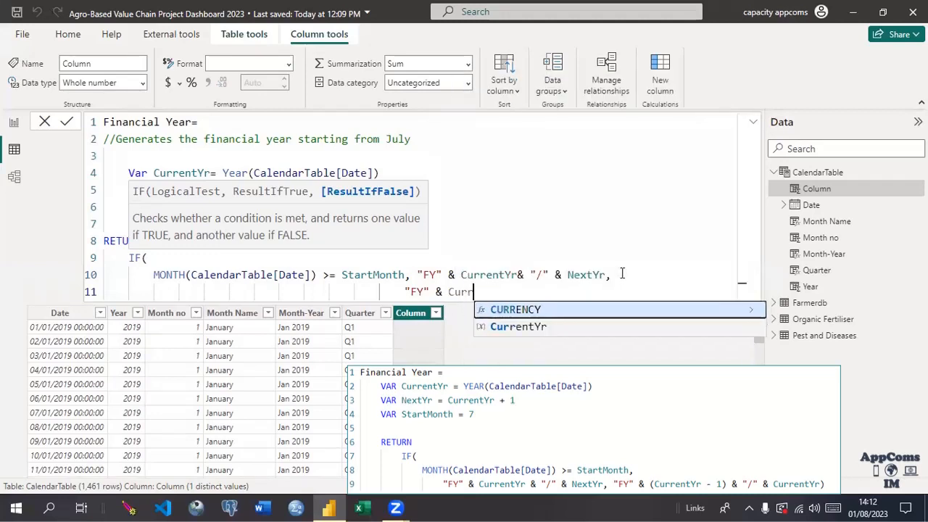
pyautogui.click(547, 333)
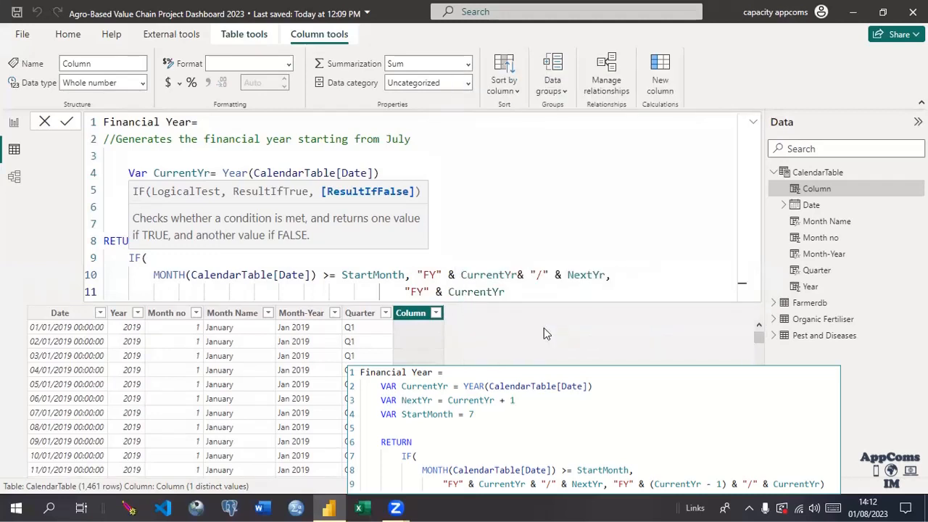
pyautogui.write('-1 & "/" &')
# Complete the false result with the CurrentYr variable, close the IF function and commit the Financial Year column
pyautogui.write('cure')
pyautogui.click(593, 292)
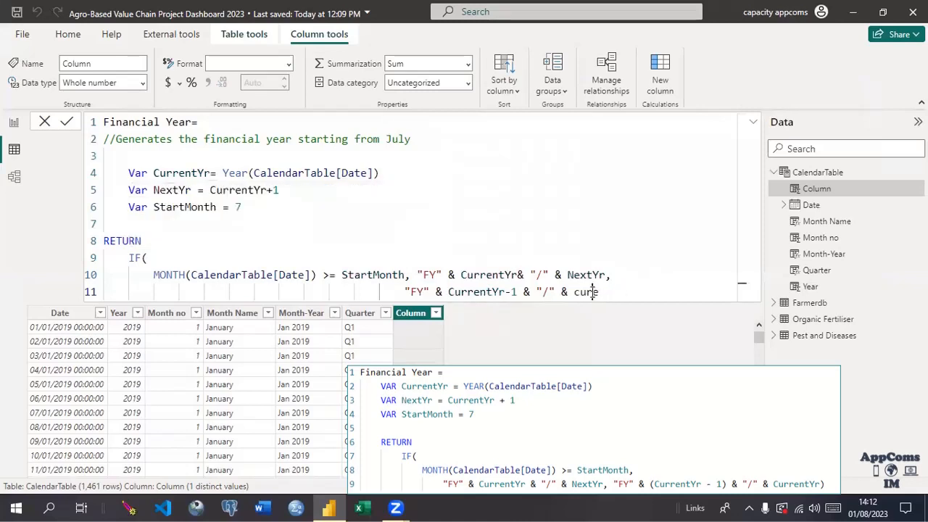
pyautogui.write('r')
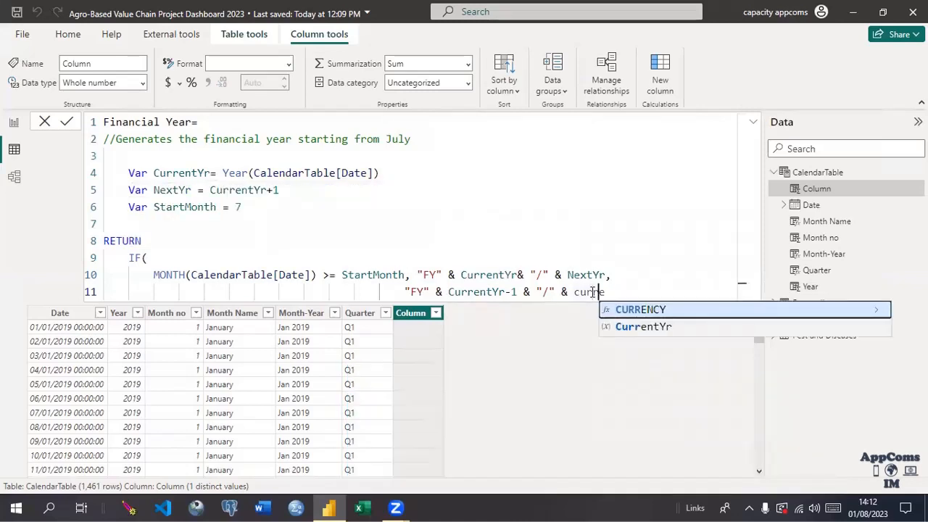
pyautogui.click(631, 327)
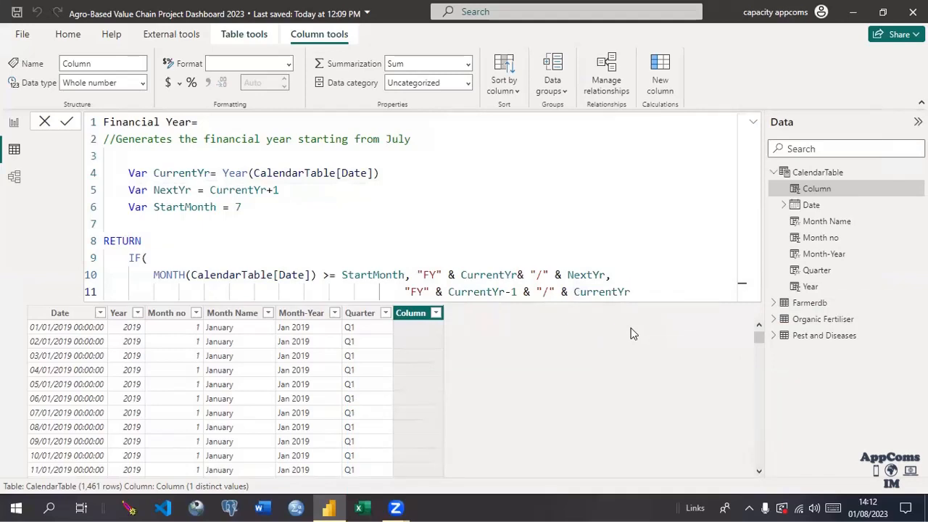
pyautogui.write(')')
pyautogui.press('Left')
pyautogui.press('Return')
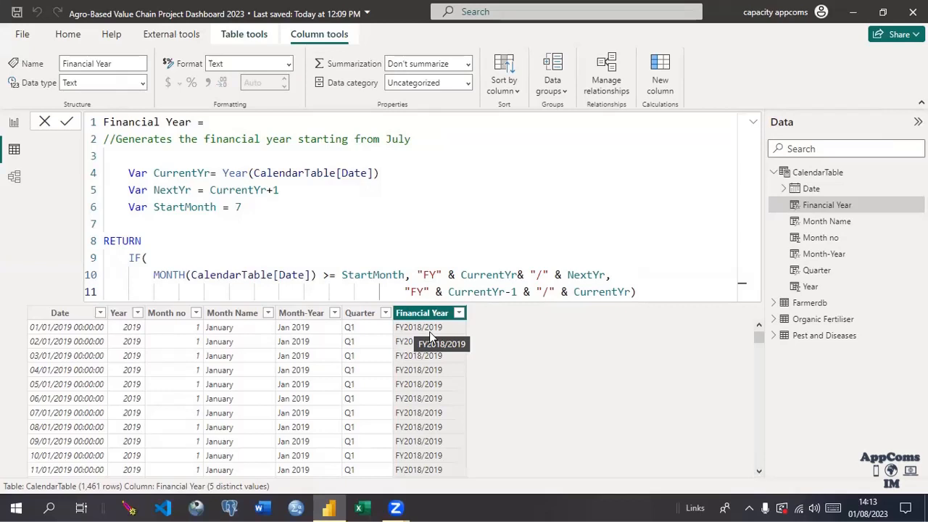
# Open the model diagram, collapse the formula to a single line and move the CalendarTable card between Farmerdb and Pest and Diseases
pyautogui.click(45, 123)
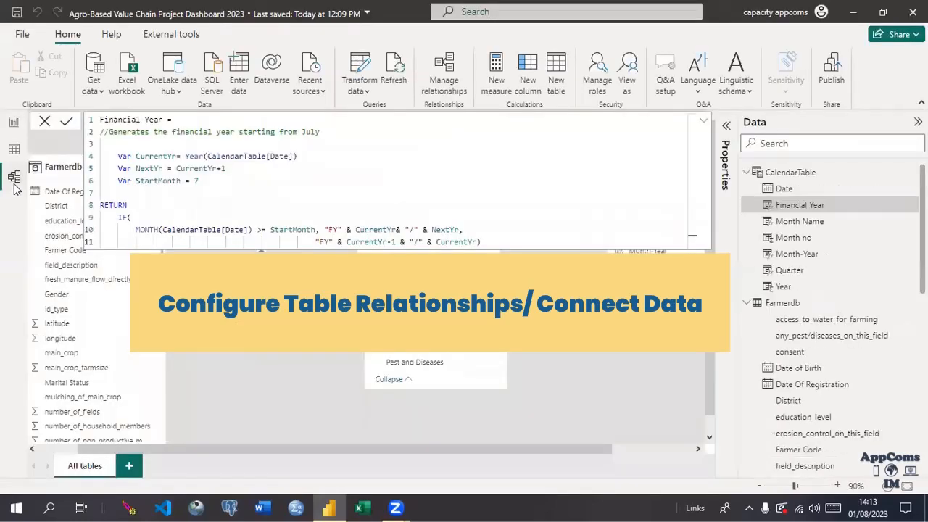
pyautogui.click(703, 122)
pyautogui.click(701, 123)
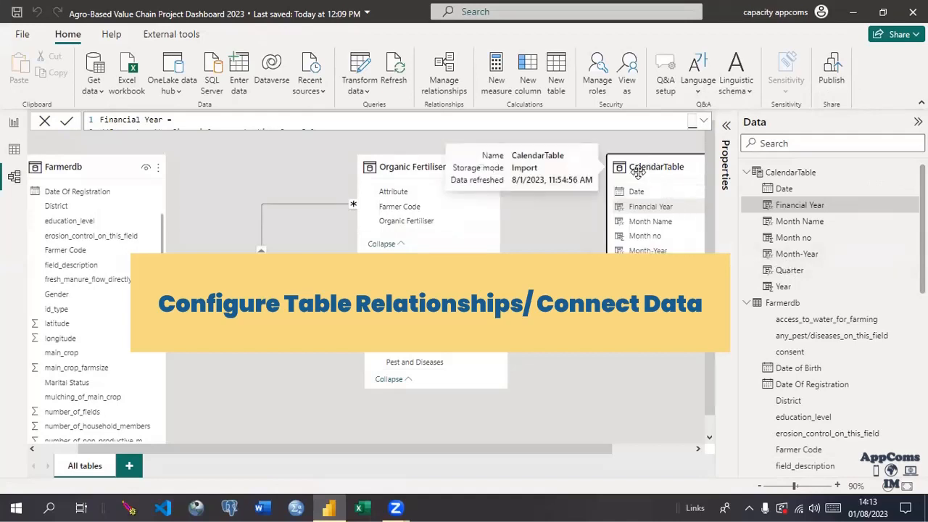
pyautogui.moveTo(650, 162); pyautogui.dragTo(299, 358)
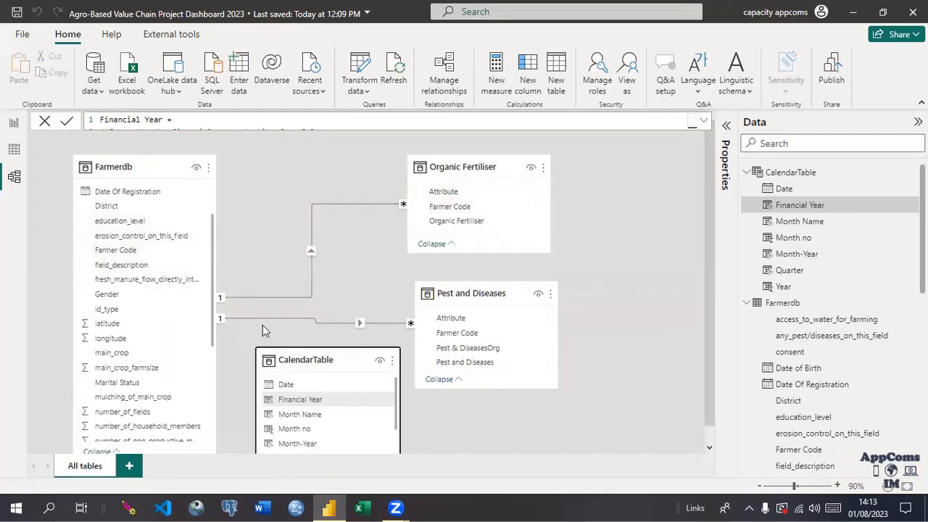
# Delete the relationships linking Farmerdb to Organic Fertiliser and to Pest and Diseases
pyautogui.rightClick(357, 202)
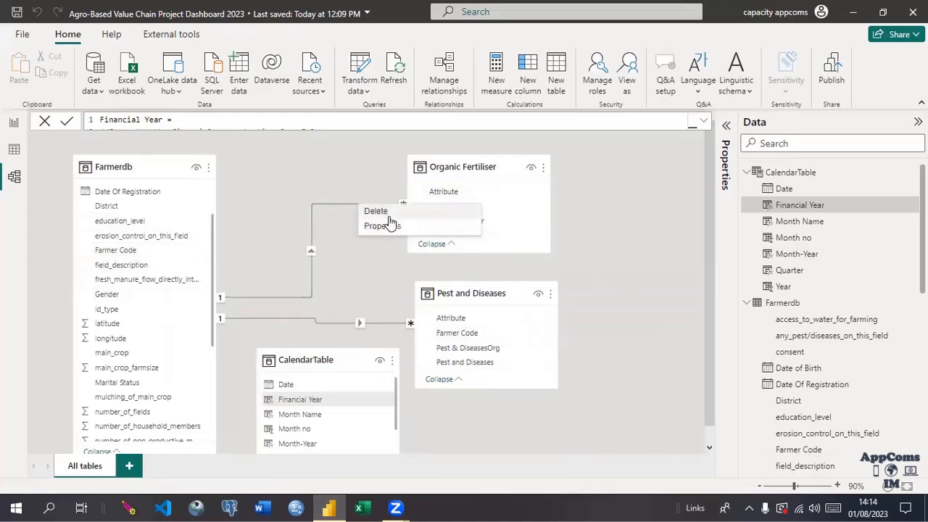
pyautogui.click(377, 212)
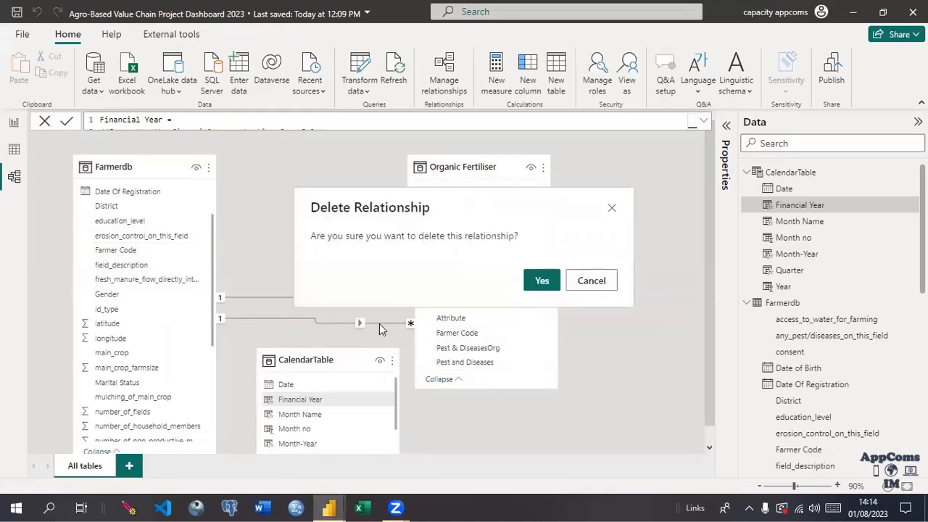
pyautogui.click(542, 281)
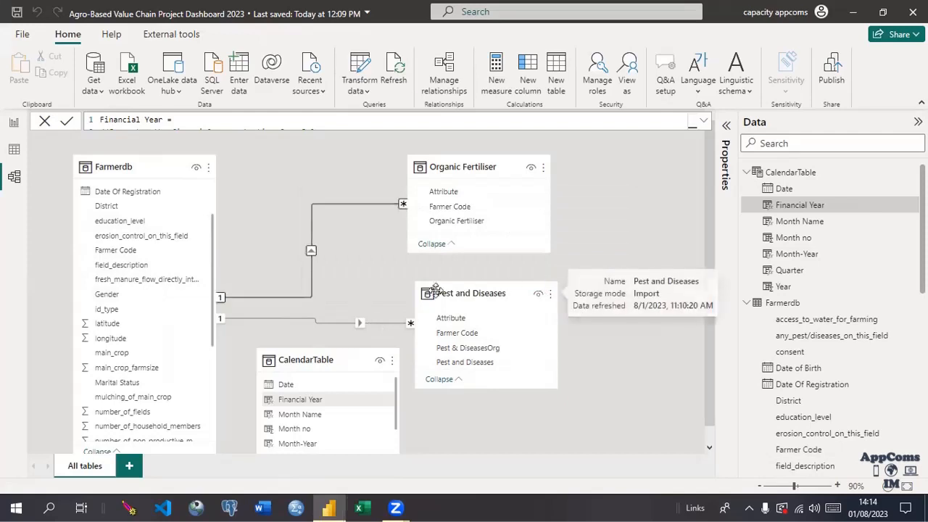
pyautogui.rightClick(386, 321)
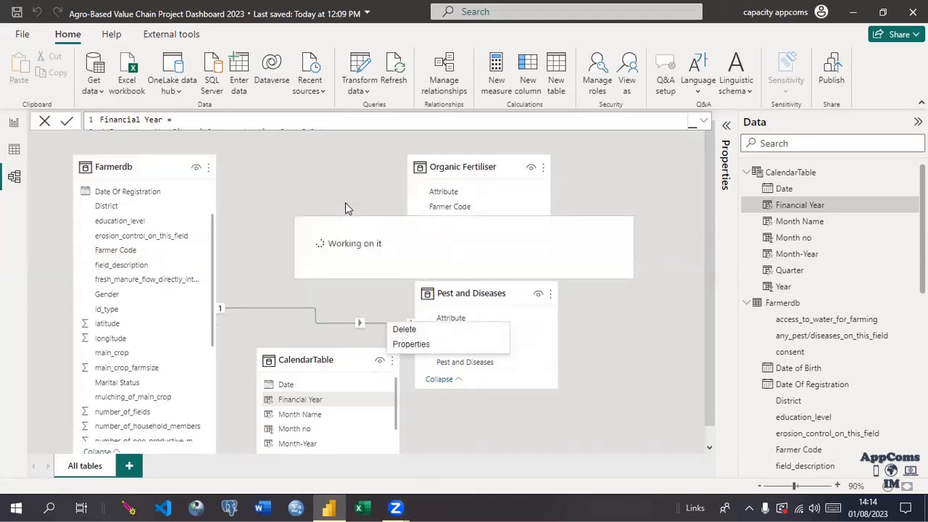
pyautogui.click(423, 332)
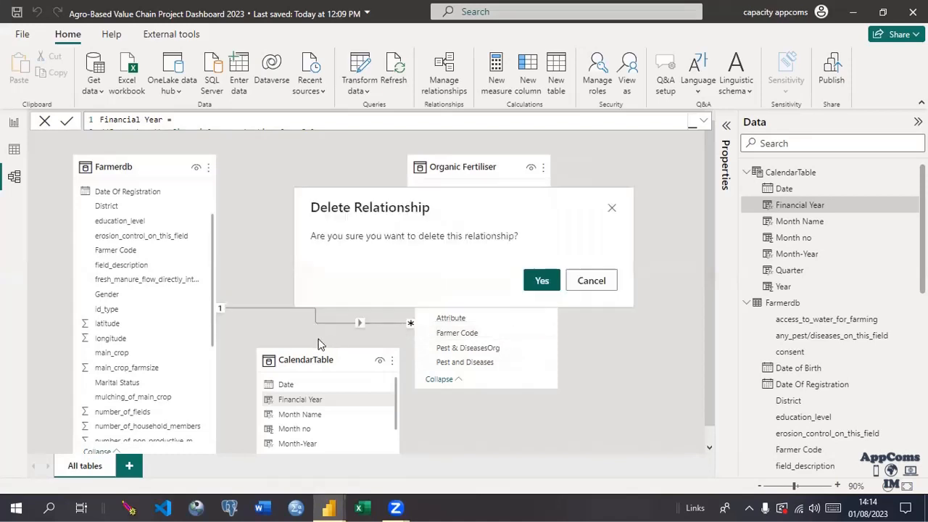
pyautogui.click(540, 283)
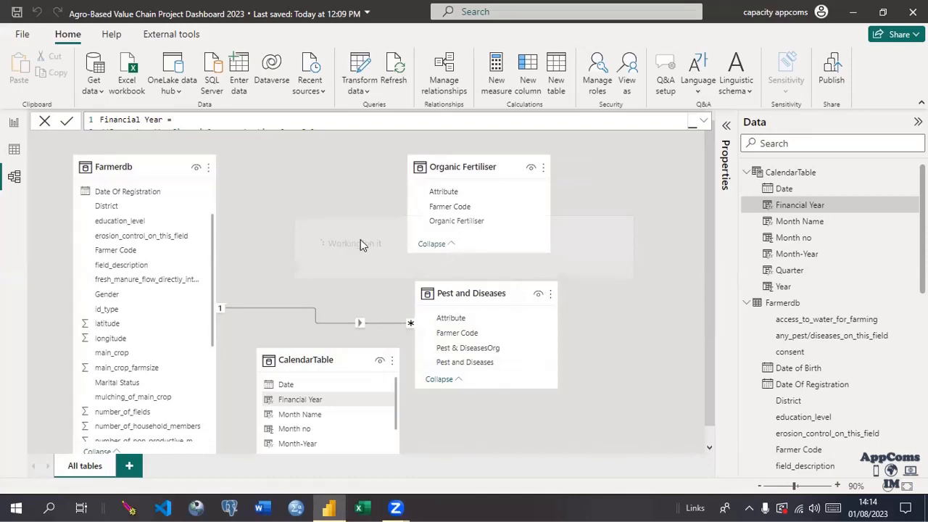
pyautogui.rightClick(378, 325)
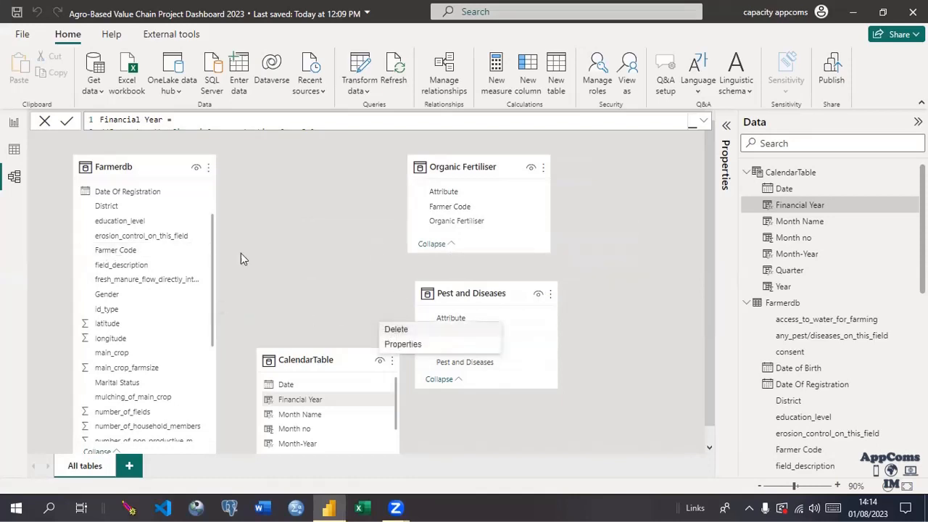
pyautogui.click(290, 276)
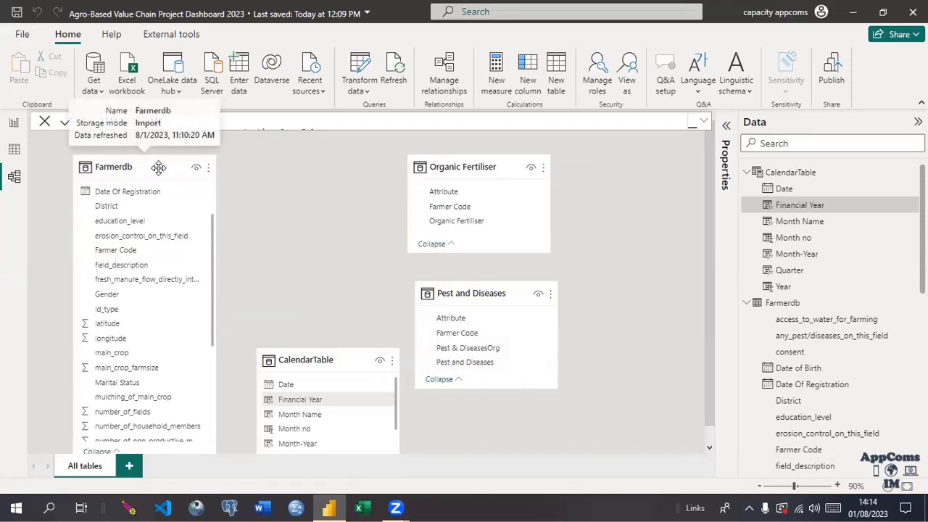
# Space the tables out in order CalendarTable, Farmerdb, then Organic Fertiliser above Pest and Diseases, and lengthen the CalendarTable card to show all its fields
pyautogui.moveTo(150, 166); pyautogui.dragTo(294, 167)
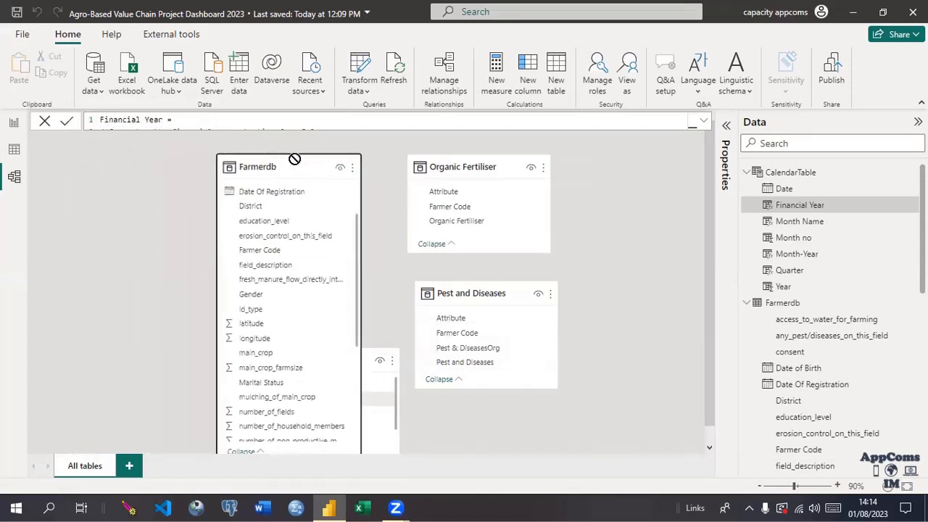
pyautogui.click(369, 358)
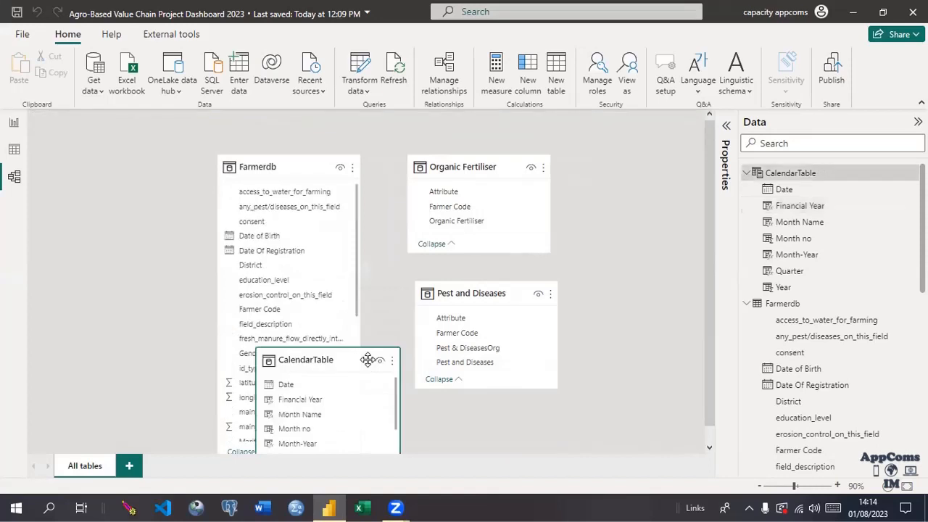
pyautogui.moveTo(328, 355); pyautogui.dragTo(144, 162)
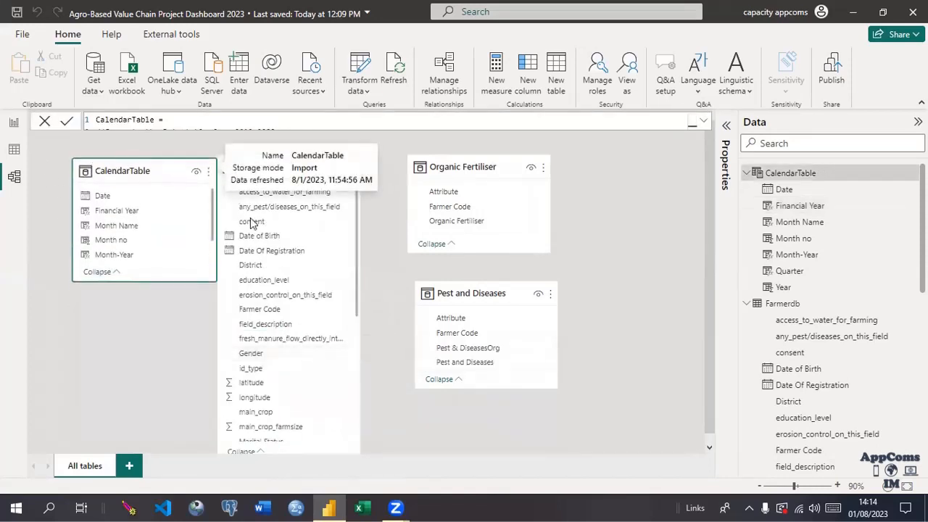
pyautogui.moveTo(448, 173); pyautogui.dragTo(520, 173)
pyautogui.moveTo(470, 285); pyautogui.dragTo(545, 287)
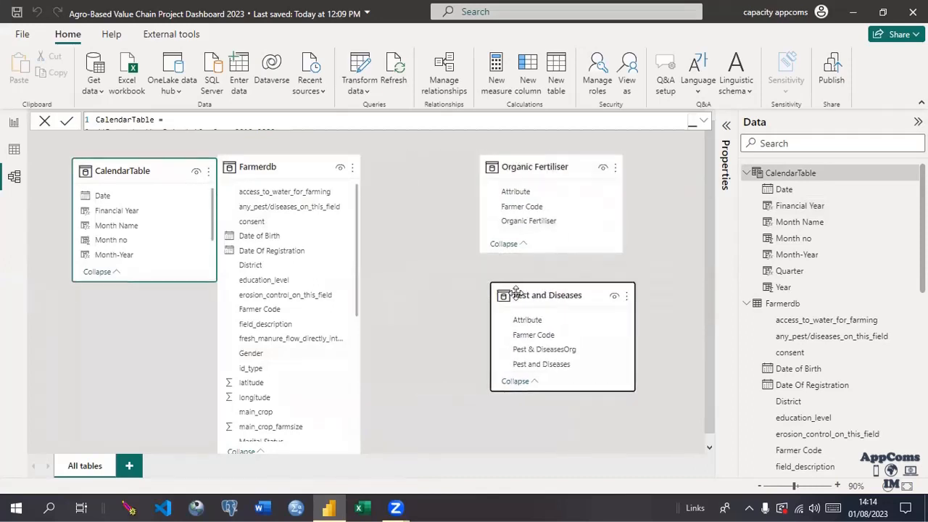
pyautogui.moveTo(261, 159); pyautogui.dragTo(346, 155)
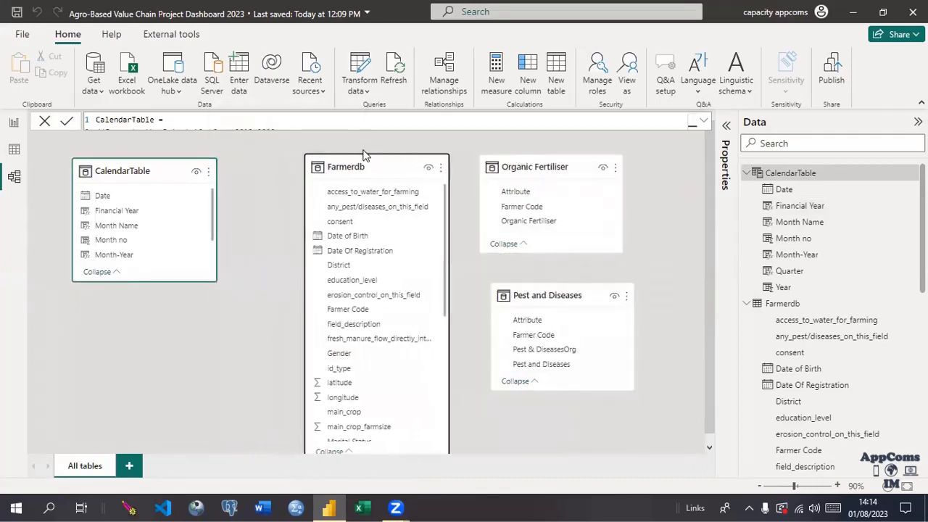
pyautogui.moveTo(534, 164)
pyautogui.mouseDown()
pyautogui.moveTo(587, 159)
pyautogui.moveTo(549, 160)
pyautogui.mouseUp()
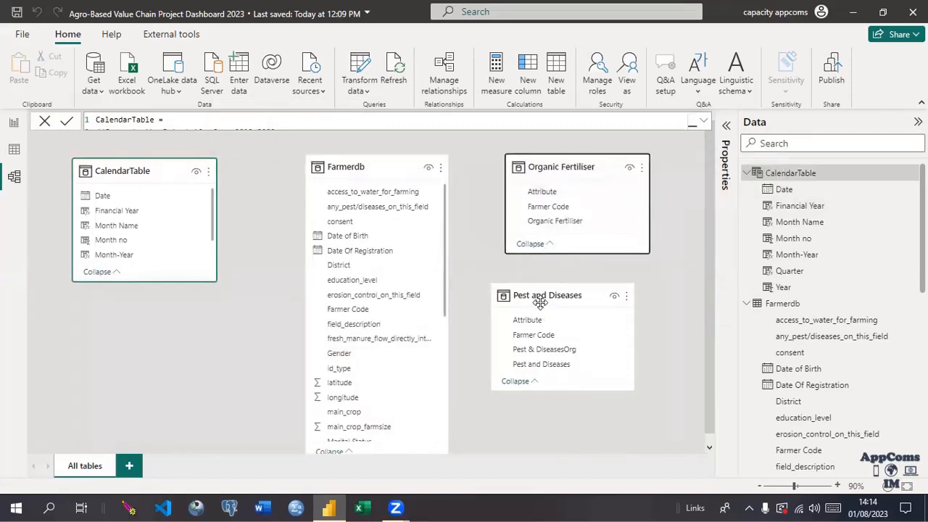
pyautogui.moveTo(536, 291); pyautogui.dragTo(560, 290)
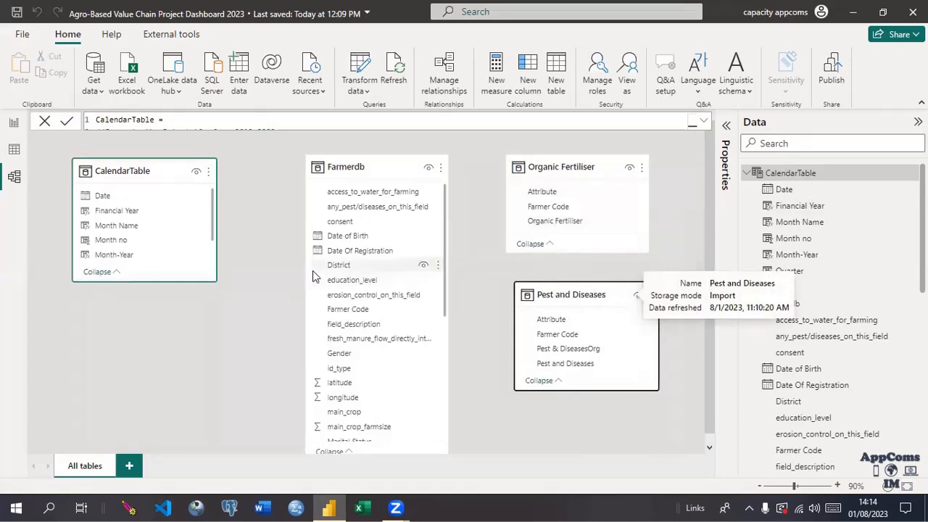
pyautogui.moveTo(174, 281); pyautogui.dragTo(153, 343)
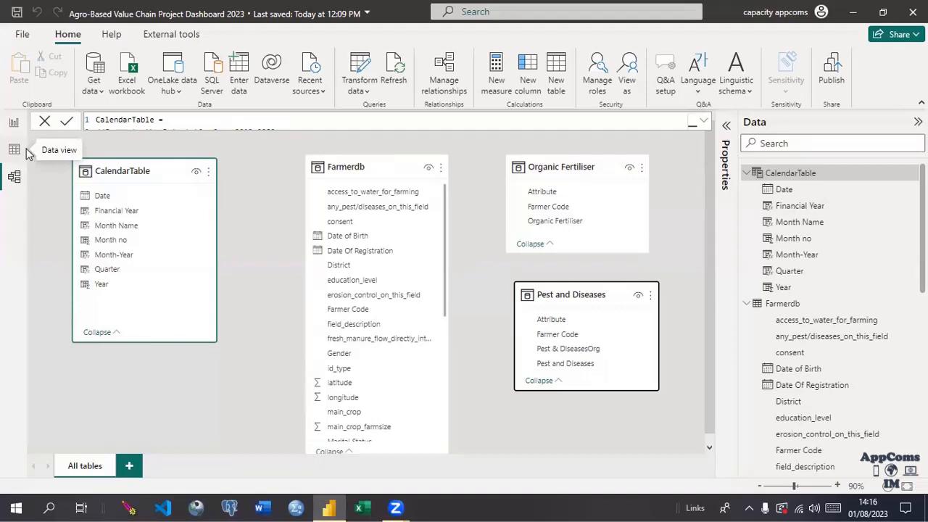
# Examine the rows and columns of CalendarTable, Farmerdb and Organic Fertiliser for fields that can link the tables
pyautogui.click(10, 155)
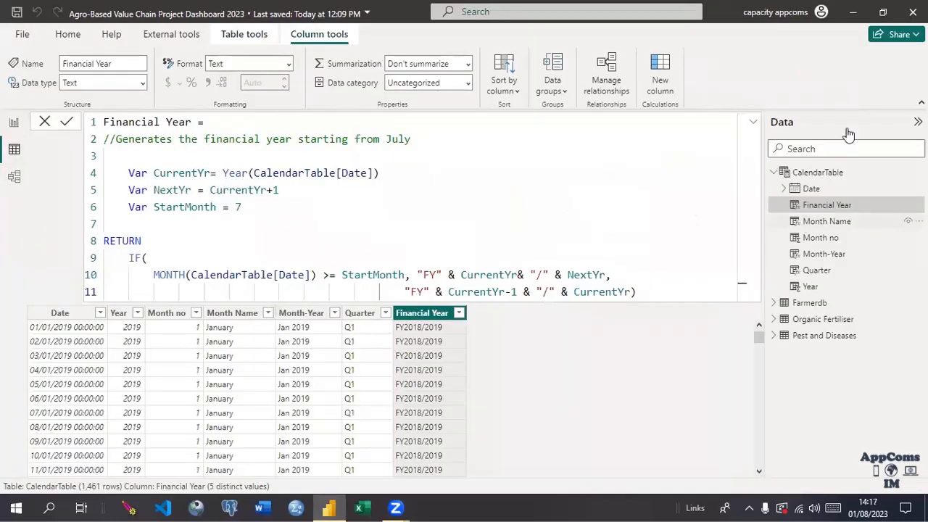
pyautogui.click(753, 126)
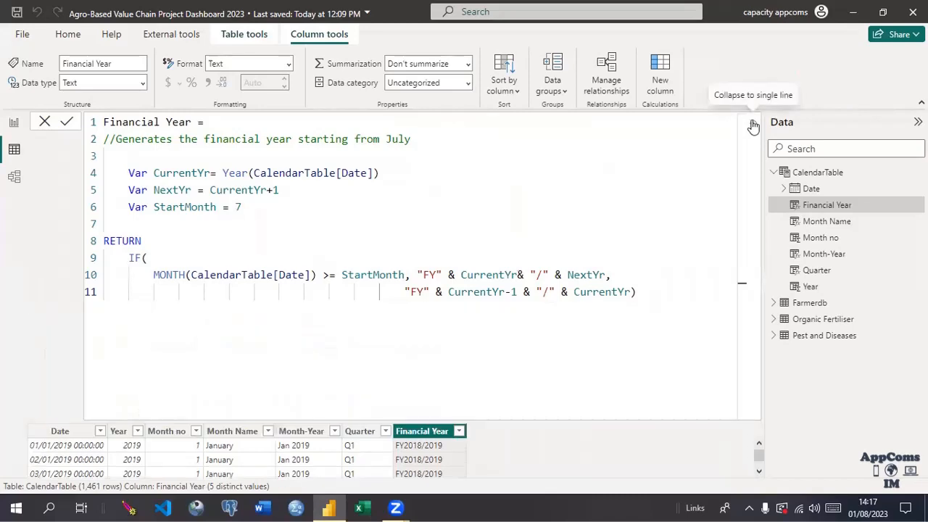
pyautogui.click(754, 126)
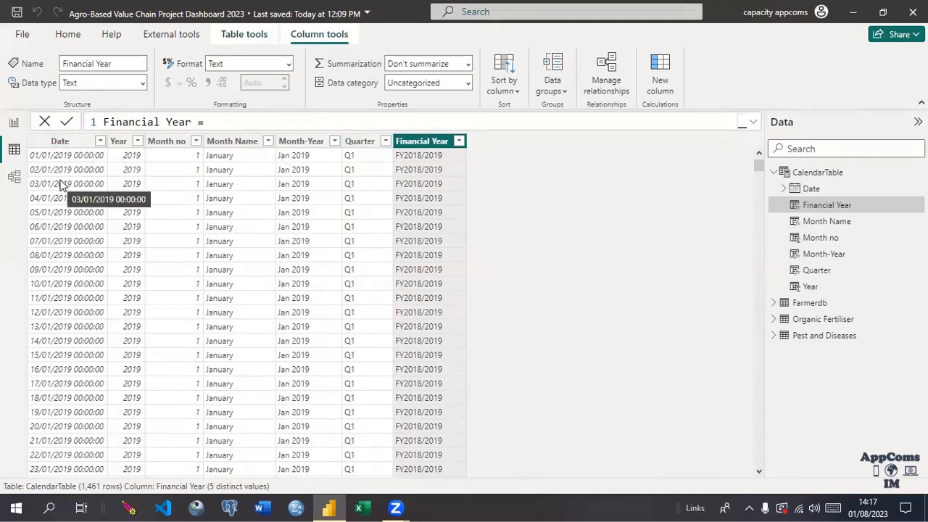
pyautogui.click(775, 174)
pyautogui.click(806, 190)
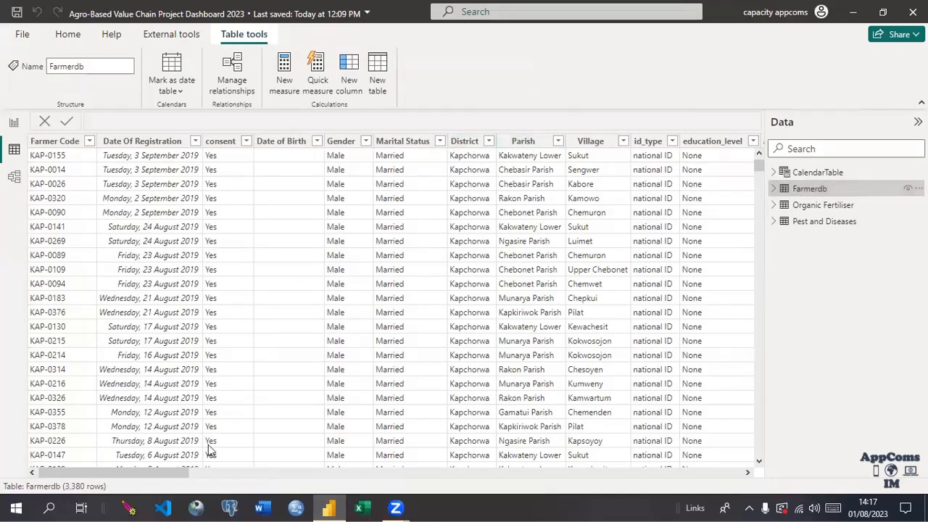
pyautogui.moveTo(134, 475); pyautogui.dragTo(471, 473)
pyautogui.moveTo(546, 465); pyautogui.dragTo(68, 468)
pyautogui.click(824, 207)
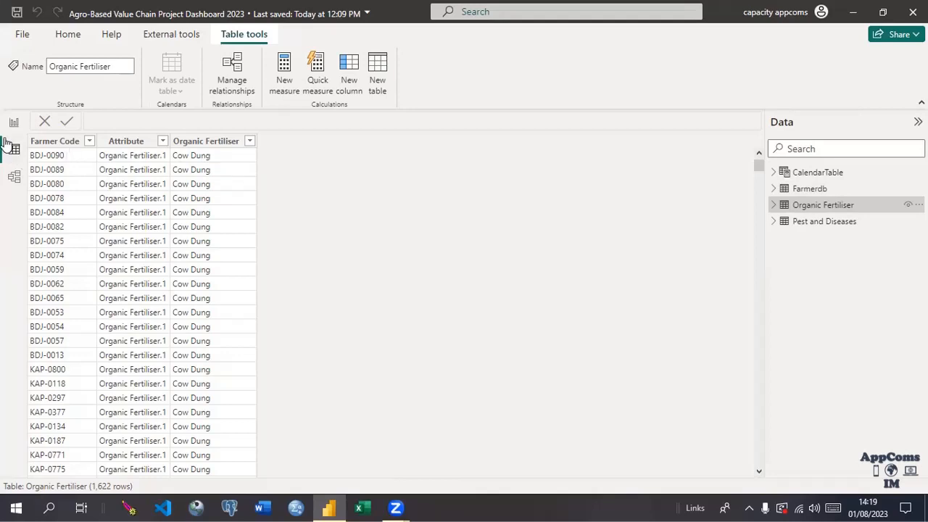
# Back in the model diagram, create a relationship from Farmer Code in Farmerdb to Farmer Code in Organic Fertiliser
pyautogui.click(13, 177)
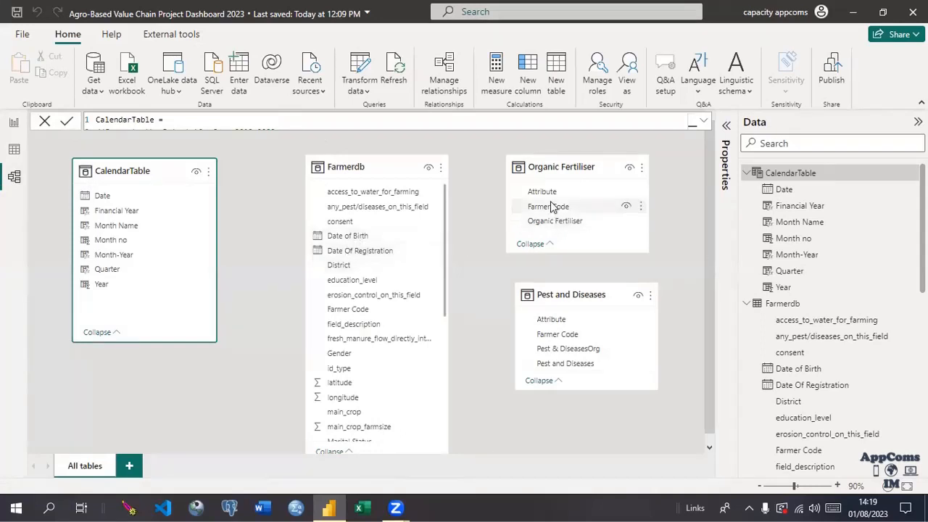
pyautogui.click(358, 317)
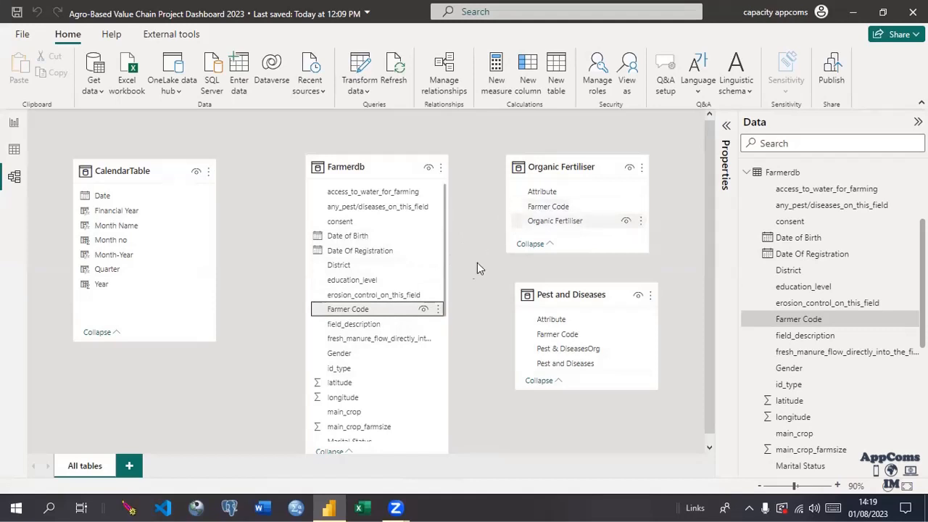
pyautogui.moveTo(437, 312); pyautogui.dragTo(614, 212)
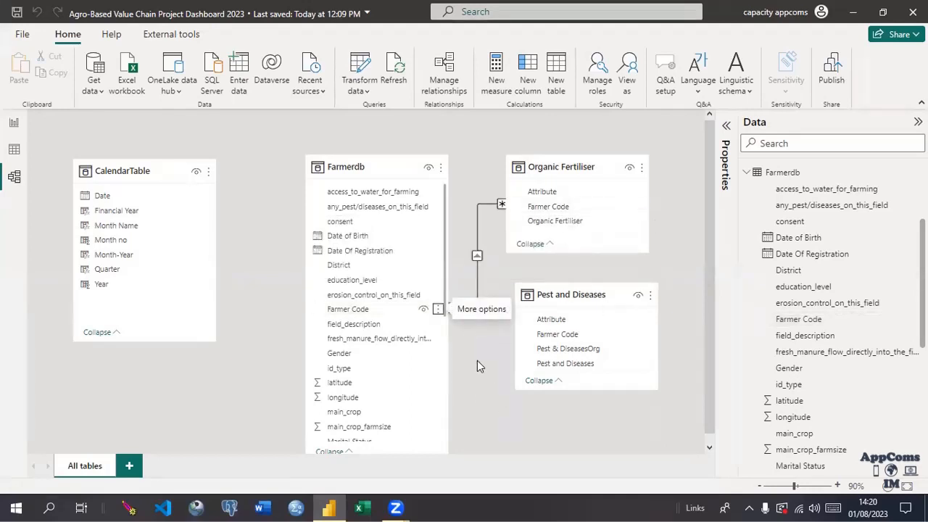
# Edit the relationship between Organic Fertiliser and Farmerdb so its cross filter direction is Both
pyautogui.scroll(-1, 477, 361)
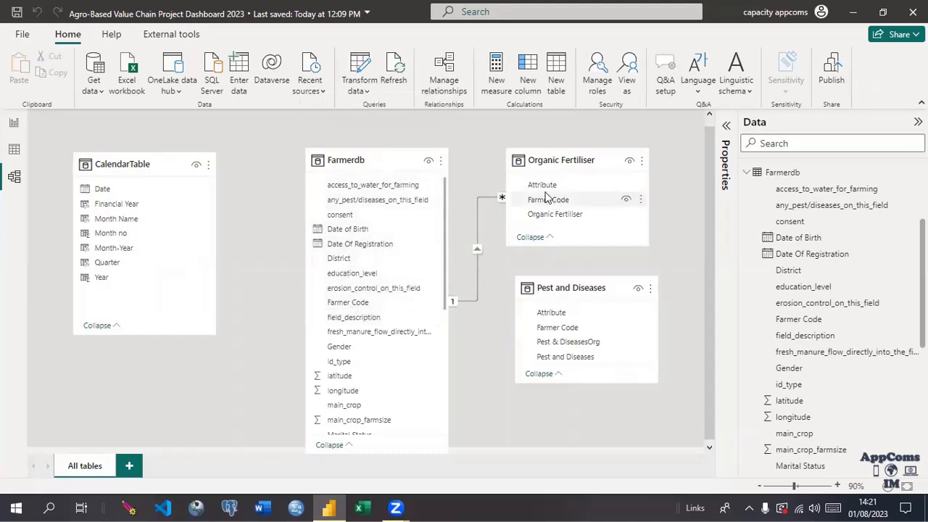
pyautogui.rightClick(477, 222)
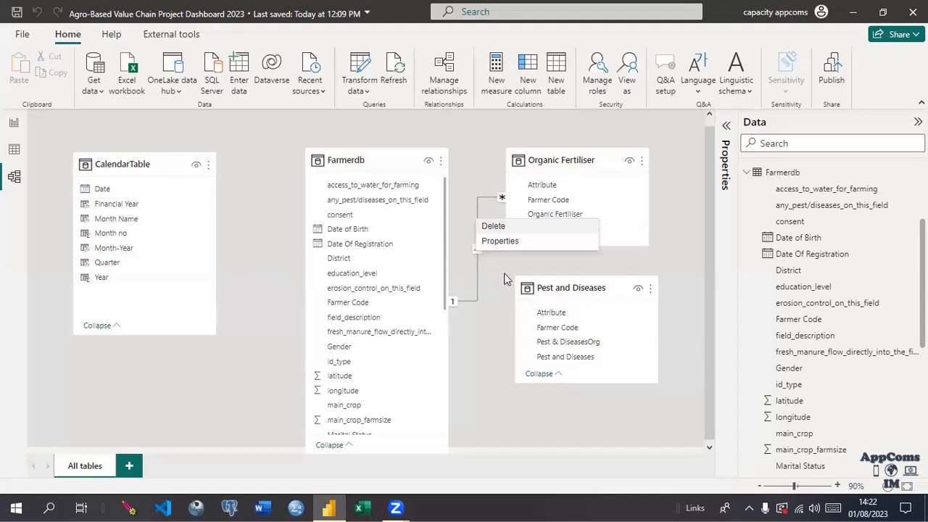
pyautogui.click(479, 200)
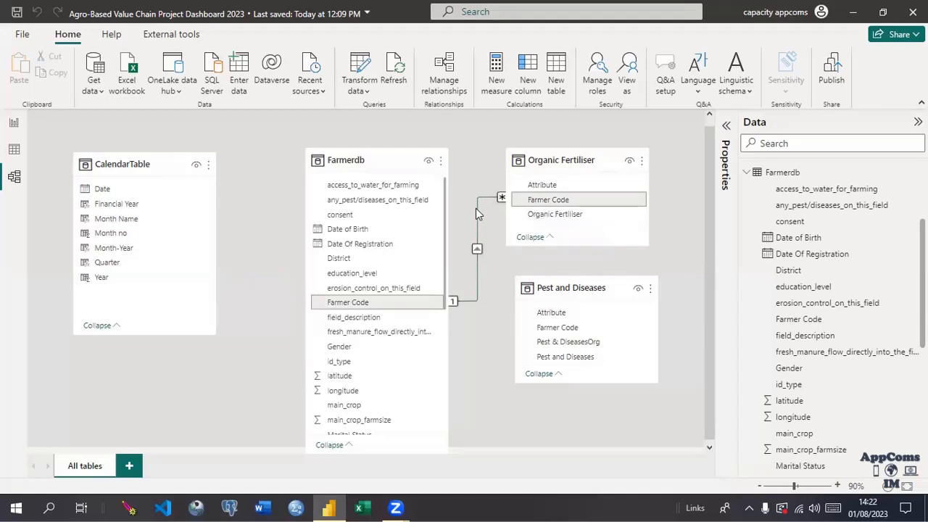
pyautogui.rightClick(475, 208)
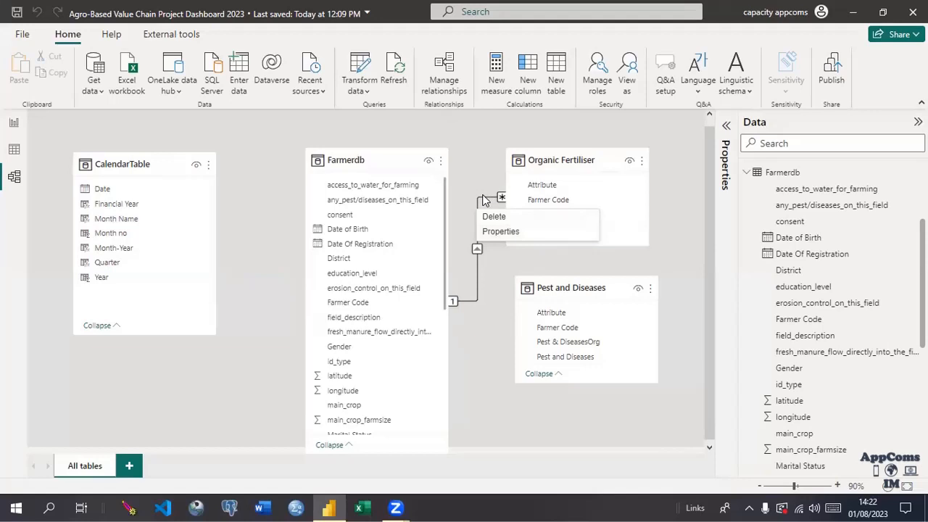
pyautogui.click(493, 235)
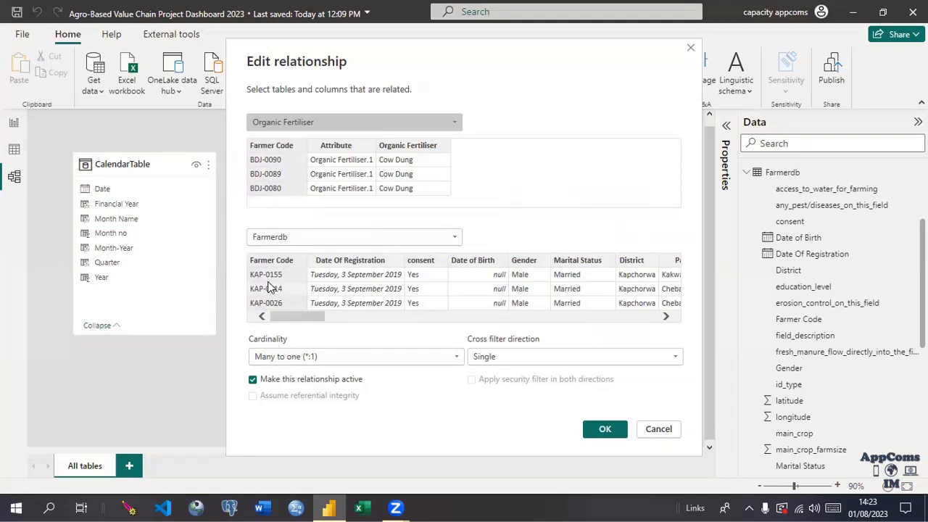
pyautogui.click(674, 361)
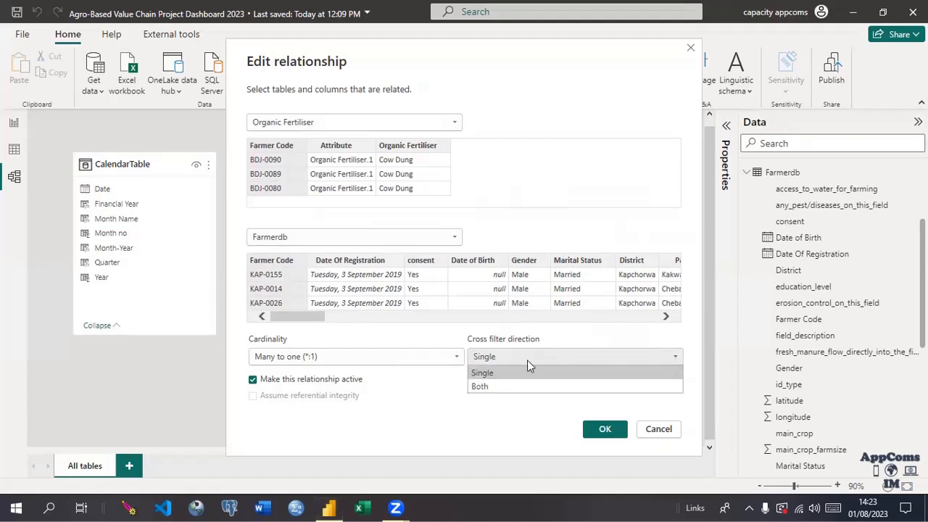
pyautogui.click(488, 388)
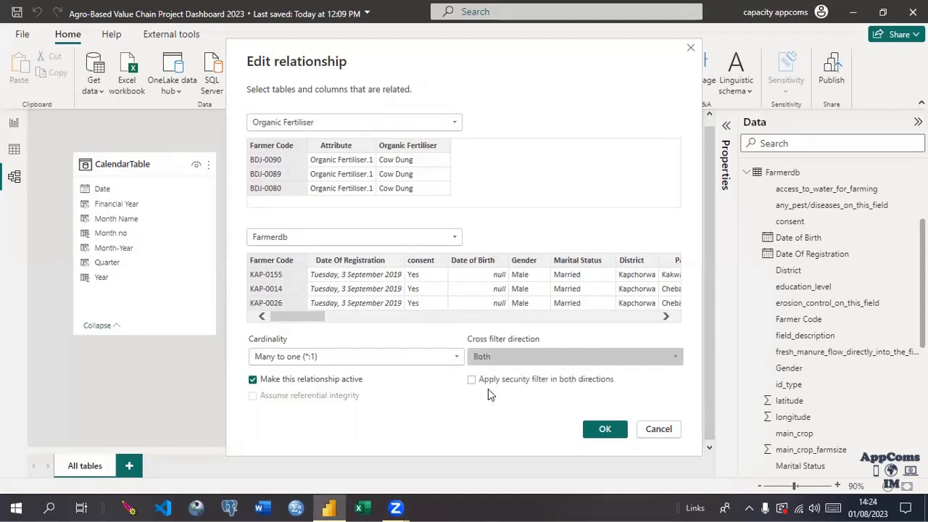
pyautogui.click(617, 433)
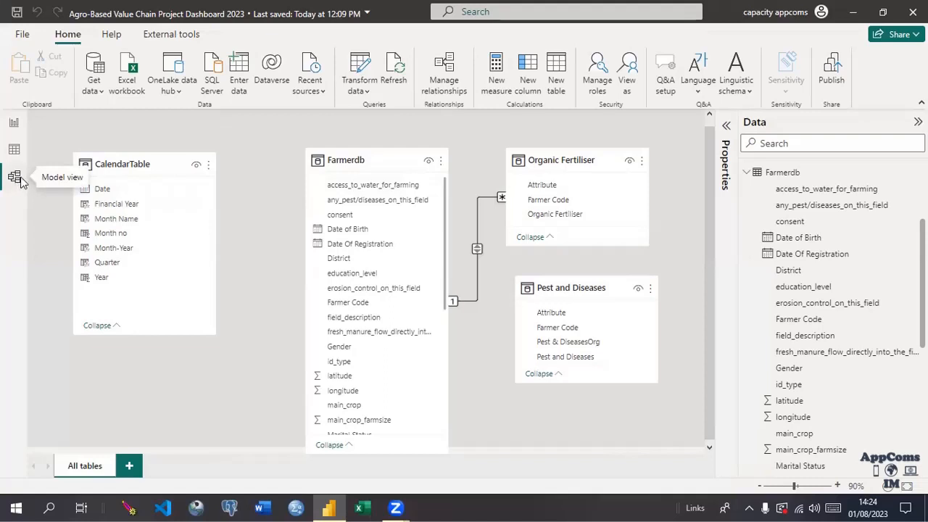
# Open the list of model relationships and autodetect any missing ones between the tables
pyautogui.click(449, 85)
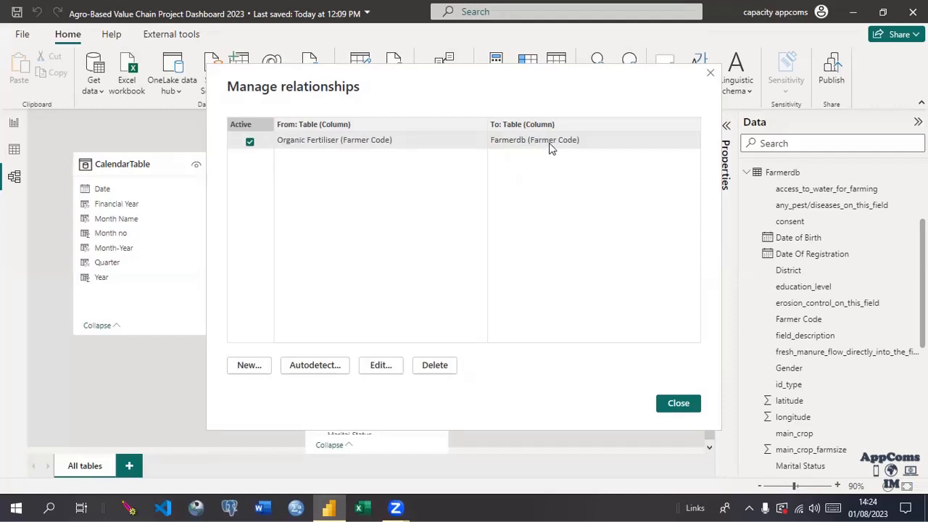
pyautogui.click(317, 365)
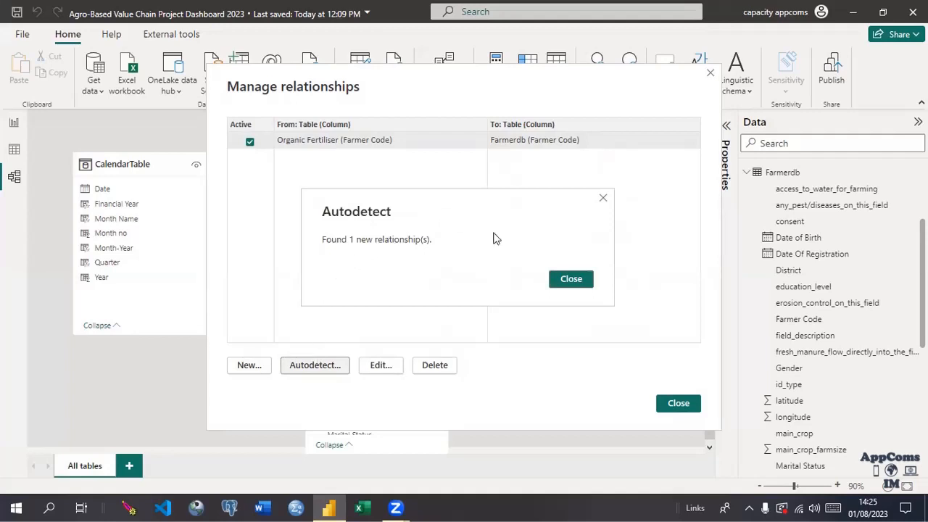
pyautogui.click(604, 201)
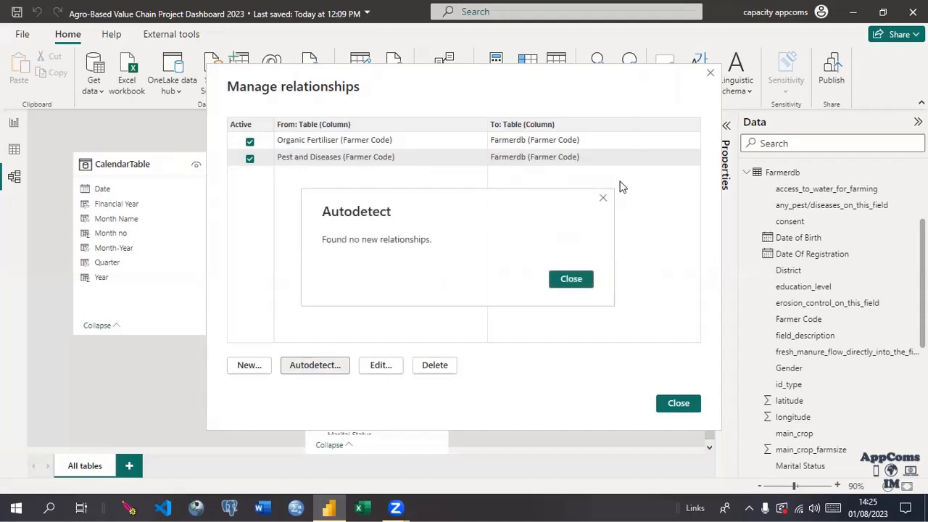
pyautogui.click(604, 200)
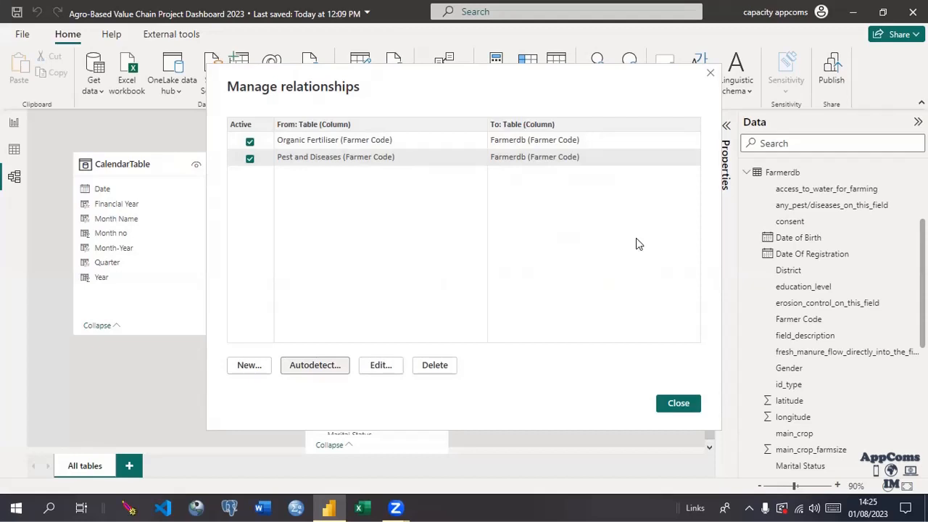
# Edit the Pest and Diseases to Farmerdb relationship so its cross filter direction is Both
pyautogui.moveTo(546, 108); pyautogui.dragTo(394, 153)
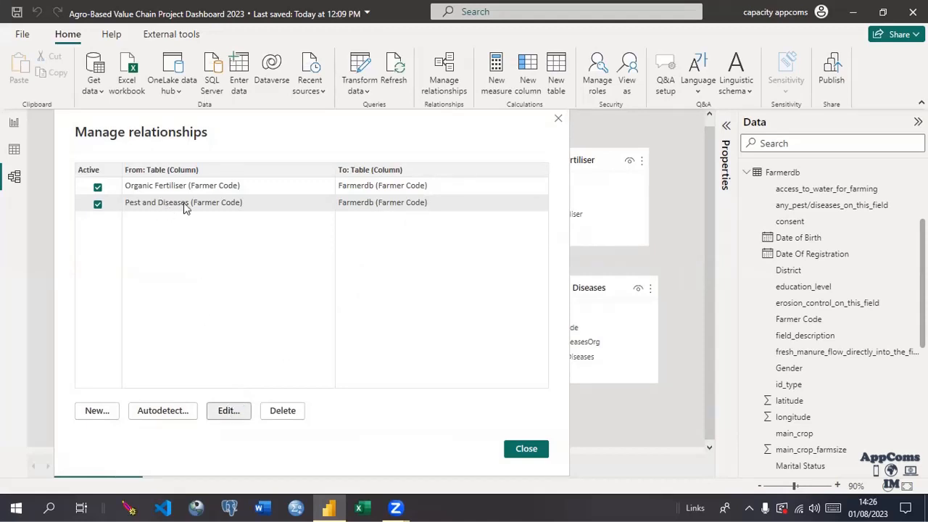
pyautogui.click(224, 415)
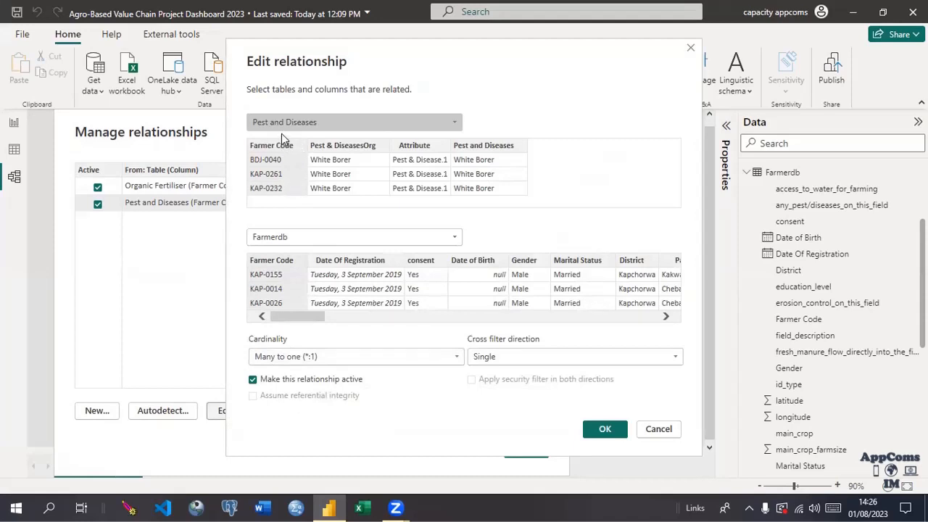
pyautogui.click(572, 355)
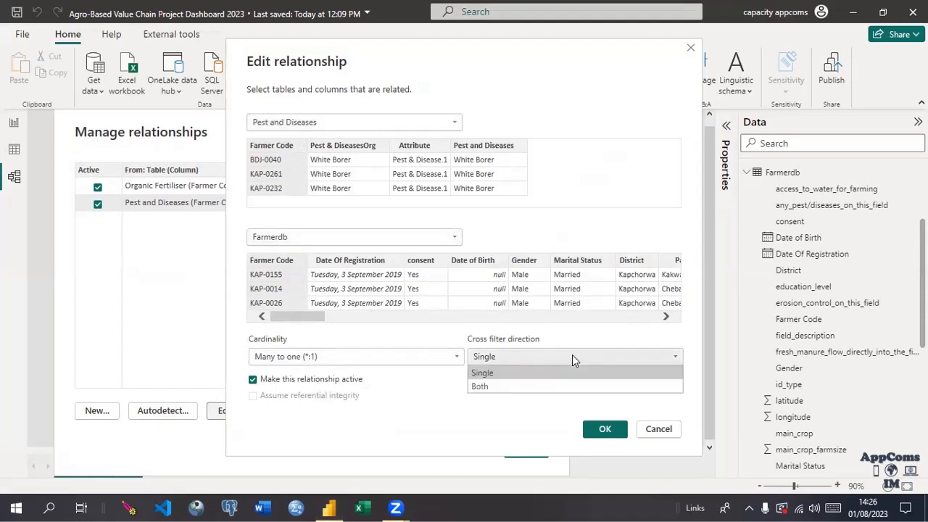
pyautogui.click(508, 390)
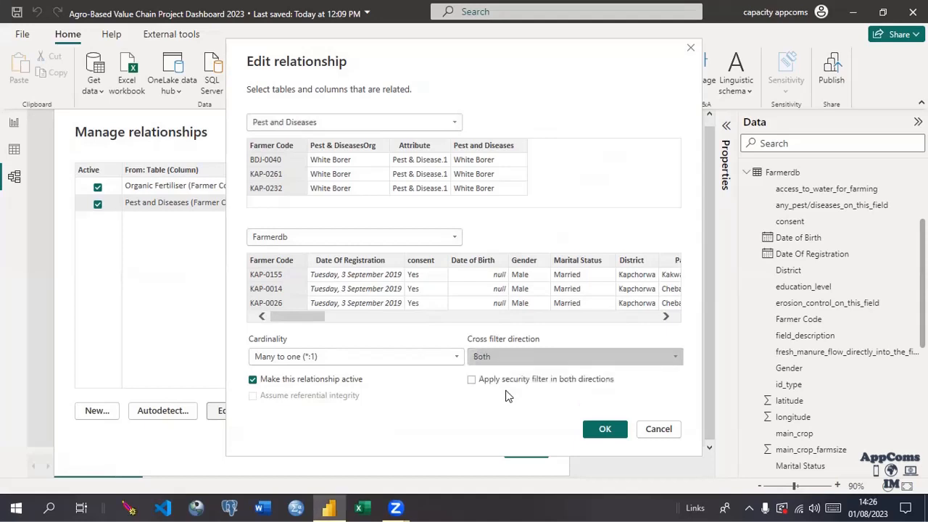
pyautogui.click(606, 428)
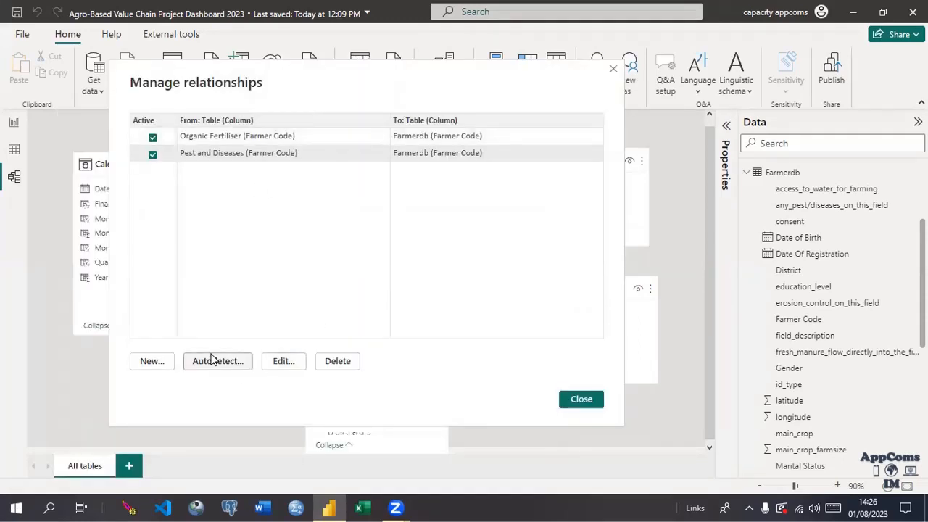
# Create a one-to-many relationship from Date in CalendarTable to Date Of Registration in Farmerdb, with cross filter direction Both
pyautogui.click(152, 362)
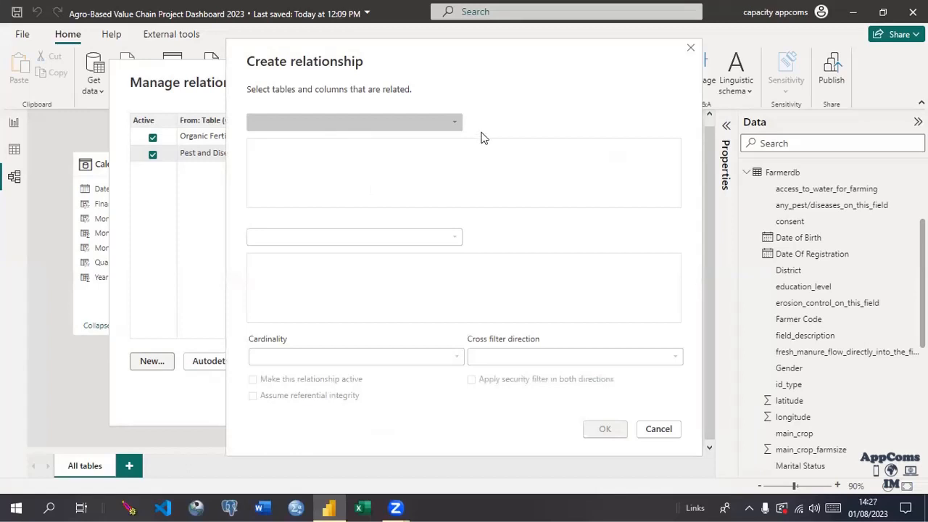
pyautogui.click(455, 124)
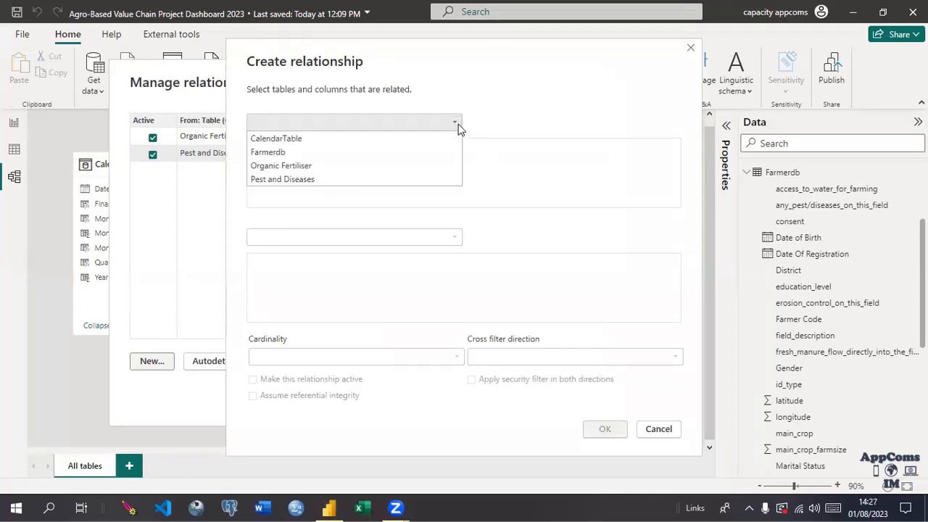
pyautogui.click(302, 138)
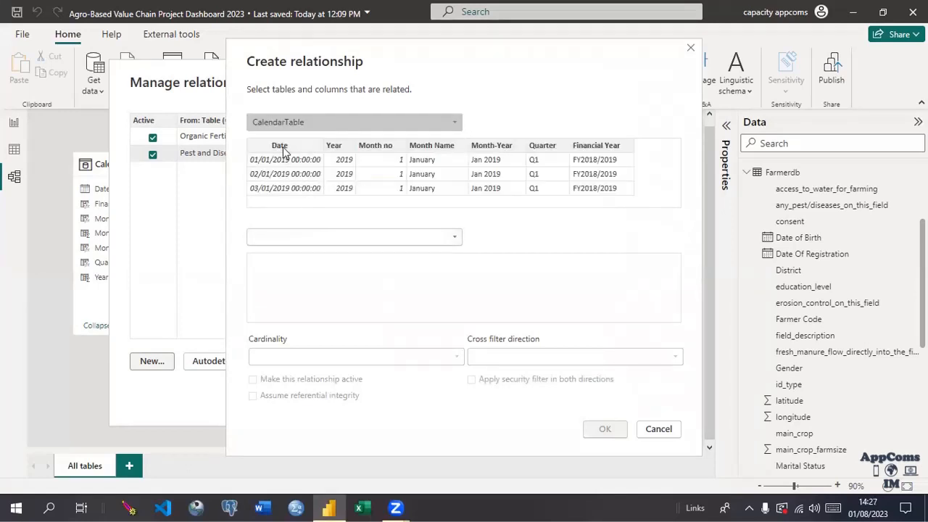
pyautogui.click(282, 147)
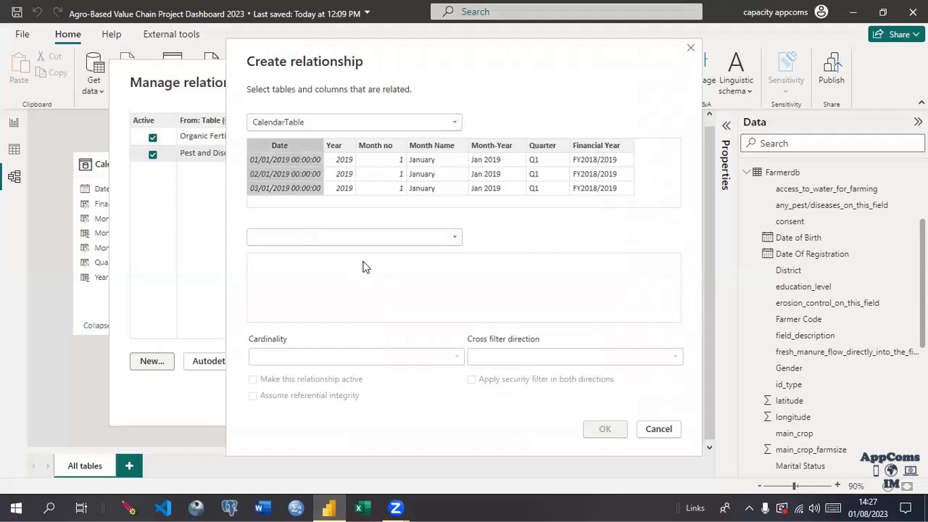
pyautogui.click(426, 239)
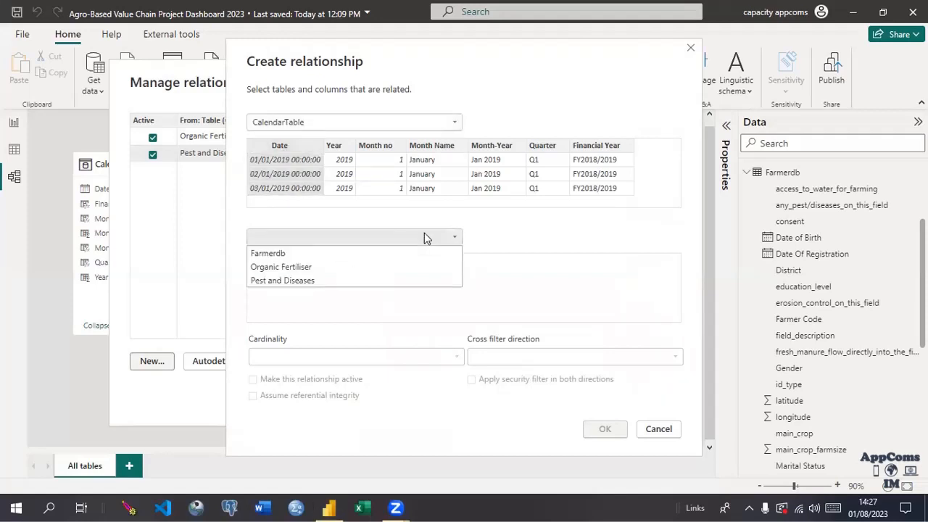
pyautogui.click(283, 258)
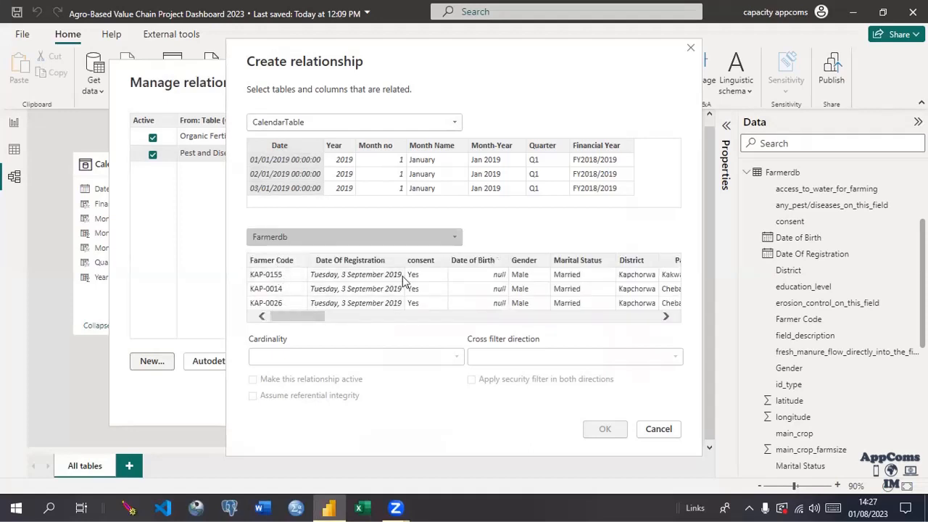
pyautogui.click(359, 264)
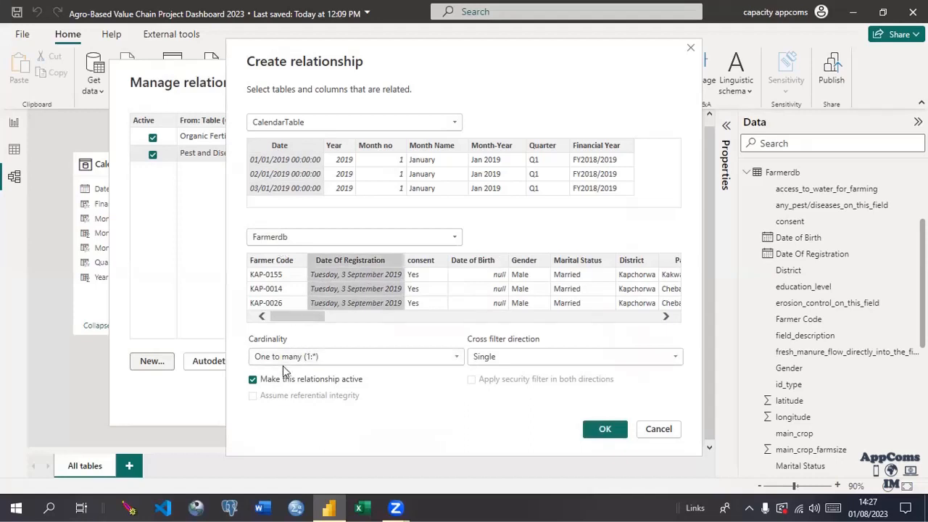
pyautogui.click(508, 356)
pyautogui.click(489, 387)
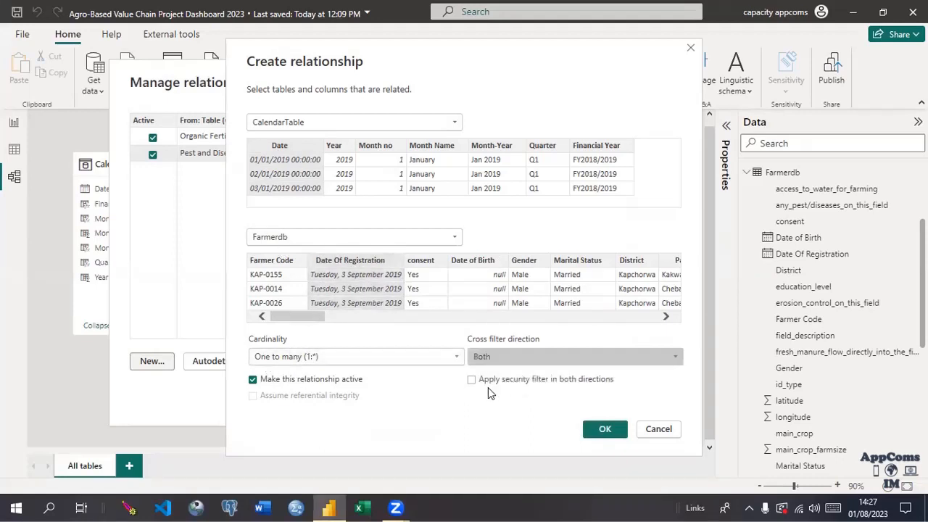
pyautogui.click(601, 430)
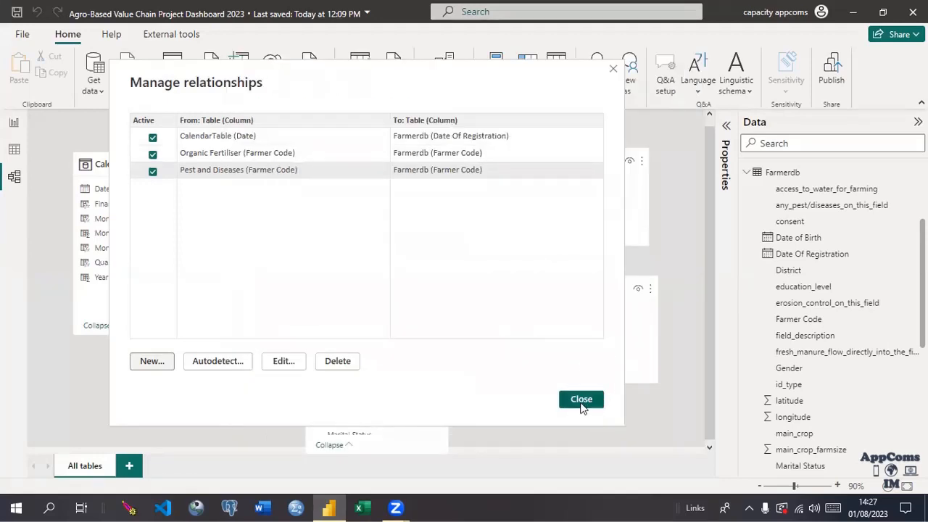
pyautogui.click(581, 401)
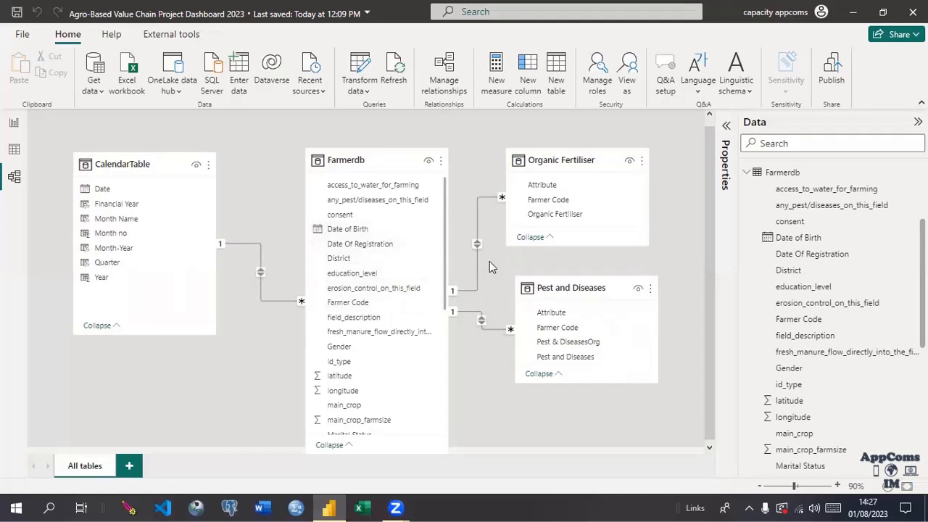
# Shift the Pest and Diseases table slightly farther from Farmerdb and select the relationship linking CalendarTable to Farmerdb
pyautogui.moveTo(563, 283); pyautogui.dragTo(589, 283)
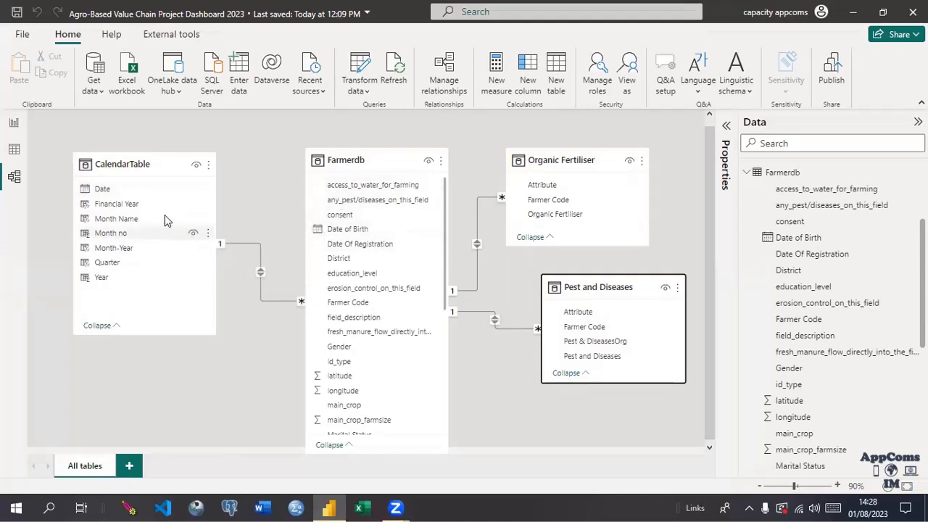
pyautogui.click(135, 190)
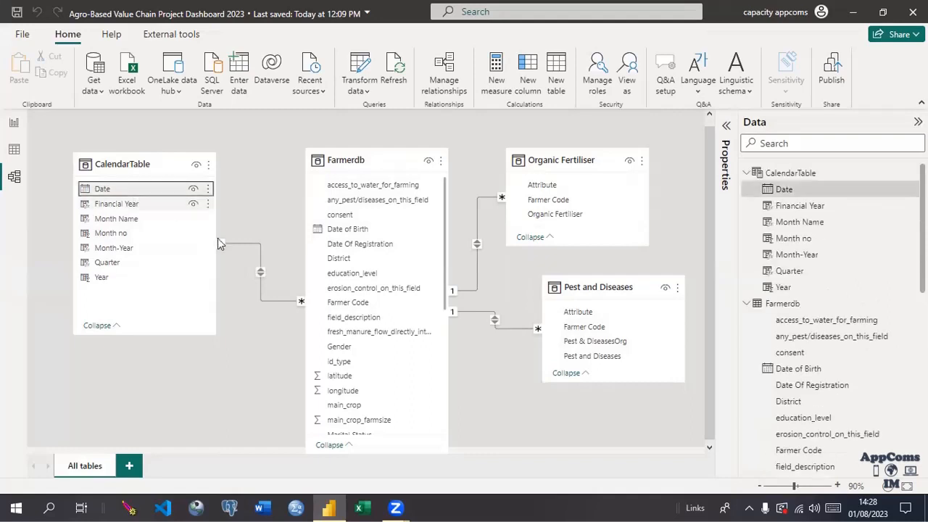
pyautogui.click(261, 255)
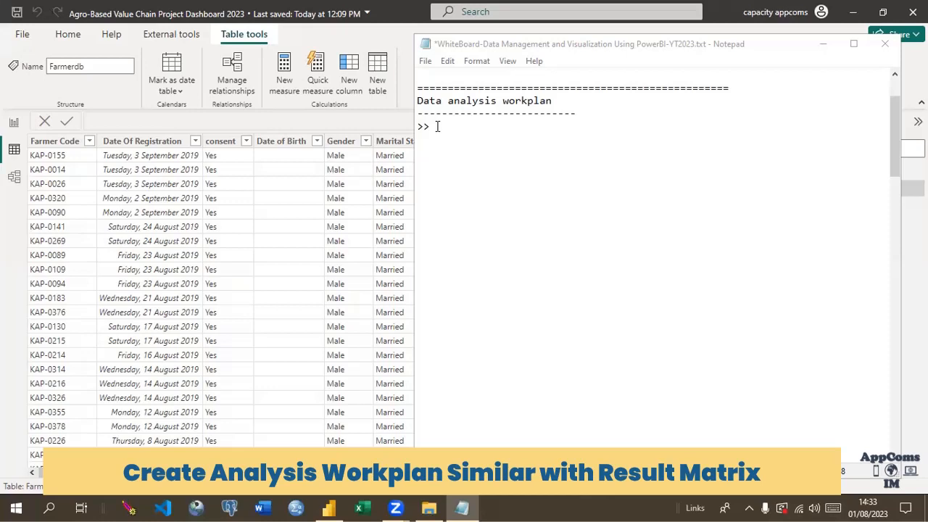
# In the Notepad whiteboard file, enter "Total Farmers Registered" as the first item under Data analysis workplan
pyautogui.click(438, 126)
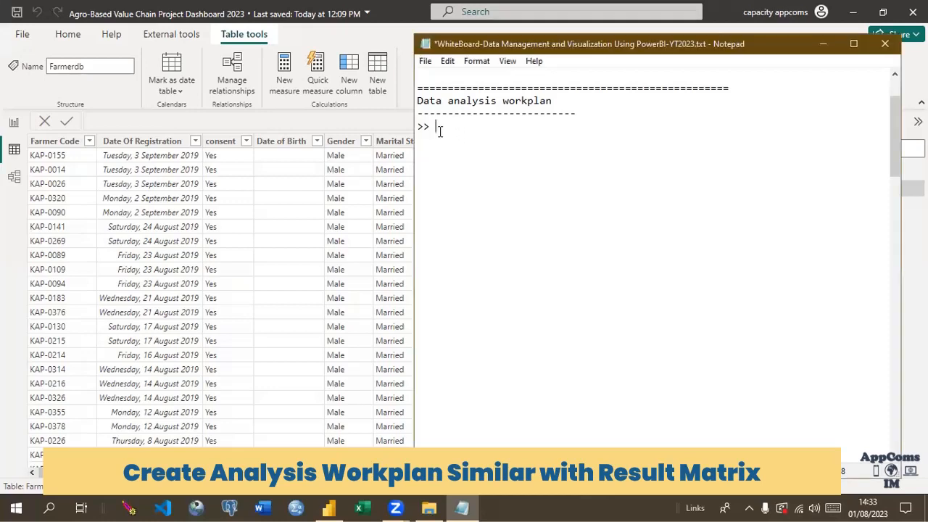
pyautogui.write('Total Farmers ')
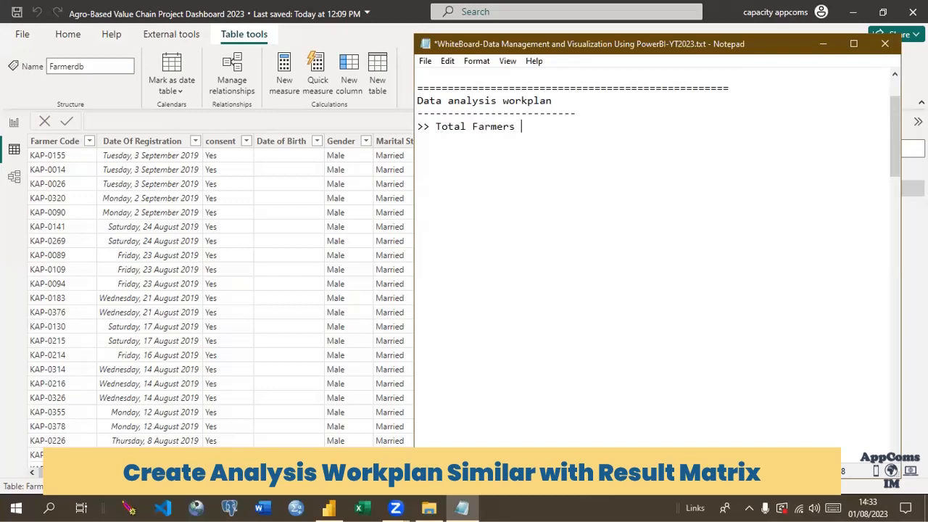
pyautogui.write('register')
pyautogui.write('e')
pyautogui.press('BackSpace')
pyautogui.press('BackSpace')
pyautogui.press('BackSpace')
pyautogui.press('BackSpace')
pyautogui.press('BackSpace')
pyautogui.press('BackSpace')
pyautogui.press('BackSpace')
pyautogui.press('BackSpace')
pyautogui.press('BackSpace')
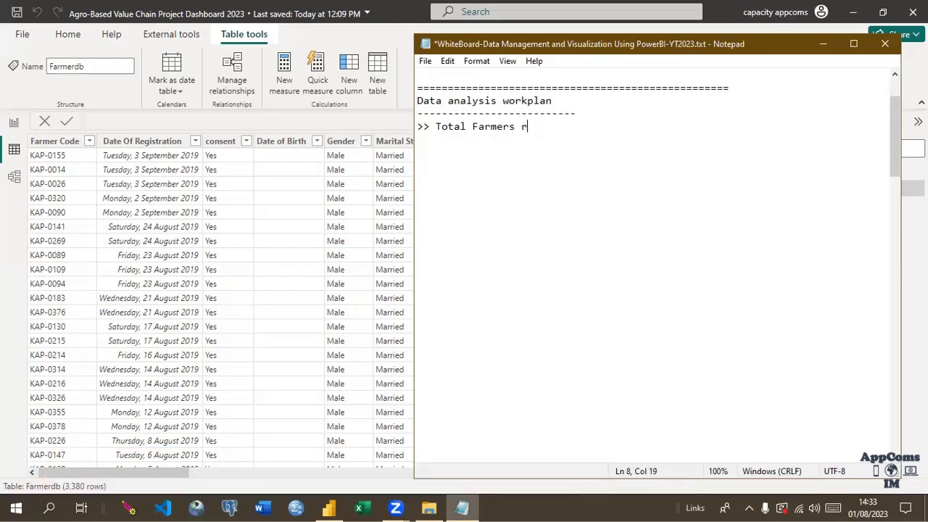
pyautogui.write('Registered')
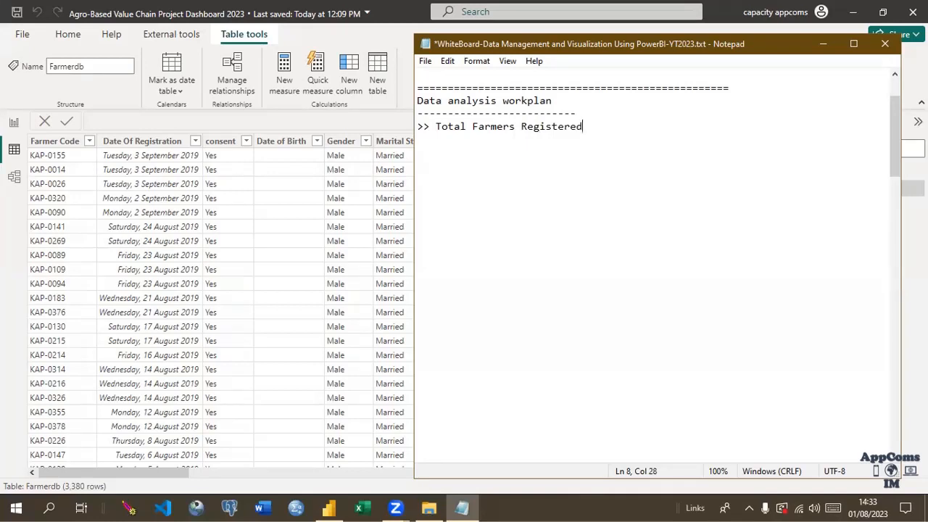
# Replace the ">>" marker before the Total Farmers Registered item with the number "1."
pyautogui.write('()')
pyautogui.press('BackSpace')
pyautogui.press('BackSpace')
pyautogui.press('Return')
pyautogui.press('BackSpace')
pyautogui.press('BackSpace')
pyautogui.write('1.')
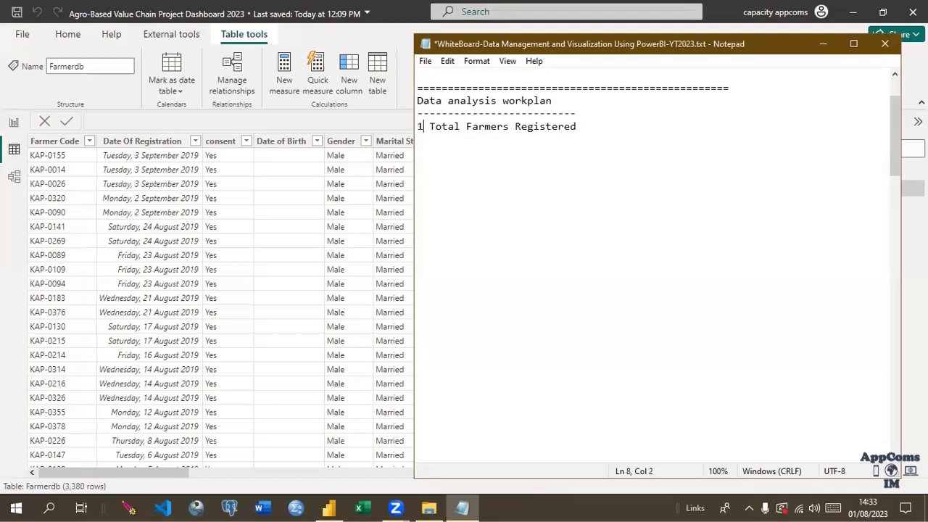
# Add "2. Total Maincrop Plants" below the first workplan item, leaving a blank line between them
pyautogui.click(599, 126)
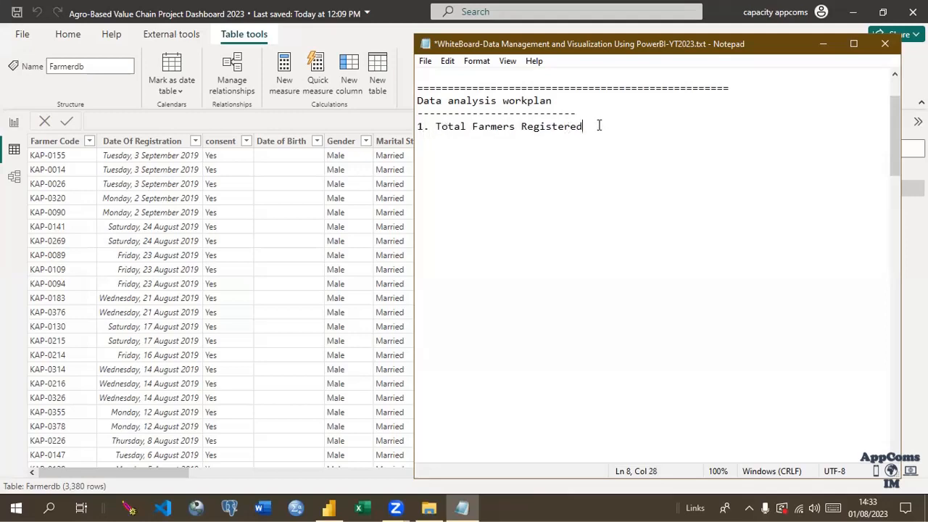
pyautogui.press('Return')
pyautogui.press('Return')
pyautogui.write('2. tot')
pyautogui.press('BackSpace')
pyautogui.press('BackSpace')
pyautogui.press('BackSpace')
pyautogui.write('Total Main')
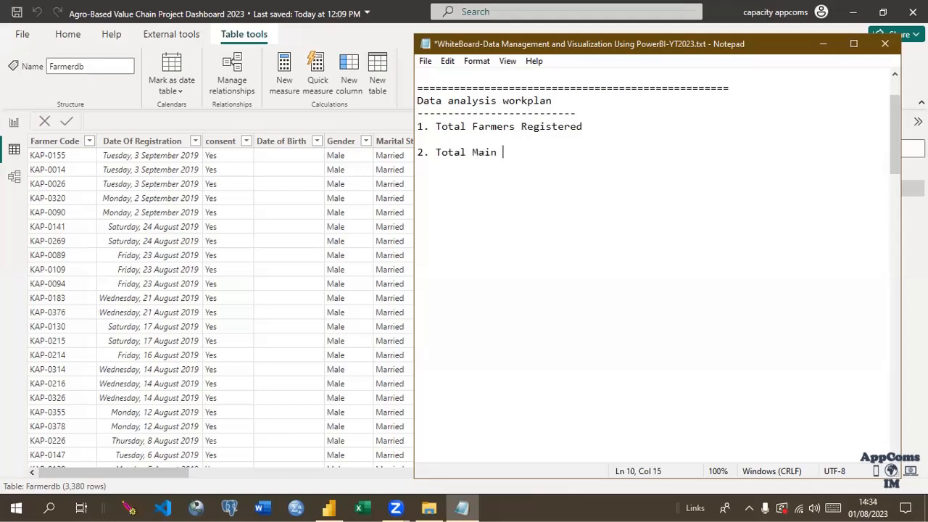
pyautogui.press('BackSpace')
pyautogui.write('crop Pln')
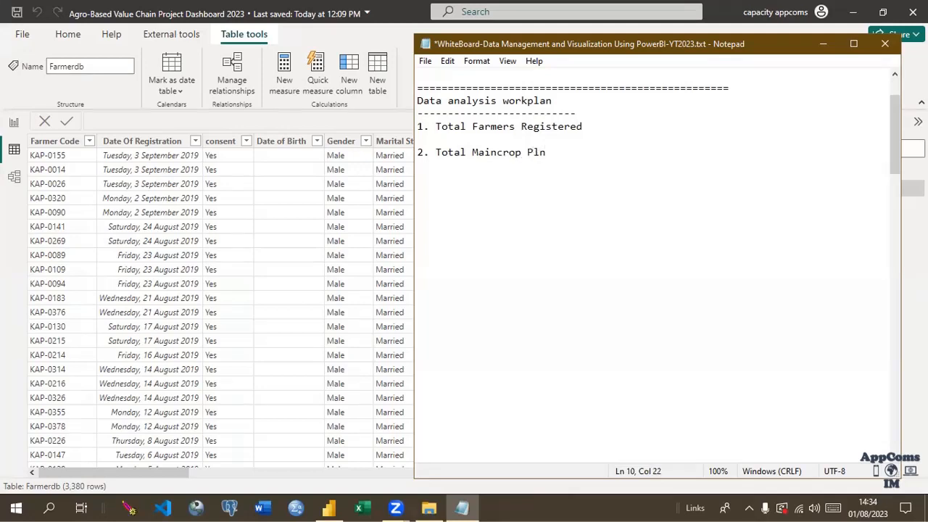
pyautogui.press('BackSpace')
pyautogui.write('ants')
# Add "3. Field Size" as the third workplan item, separated by a blank line
pyautogui.press('Return')
pyautogui.press('Return')
pyautogui.write('3. Total')
pyautogui.press('BackSpace')
pyautogui.press('BackSpace')
pyautogui.press('BackSpace')
pyautogui.press('BackSpace')
pyautogui.press('BackSpace')
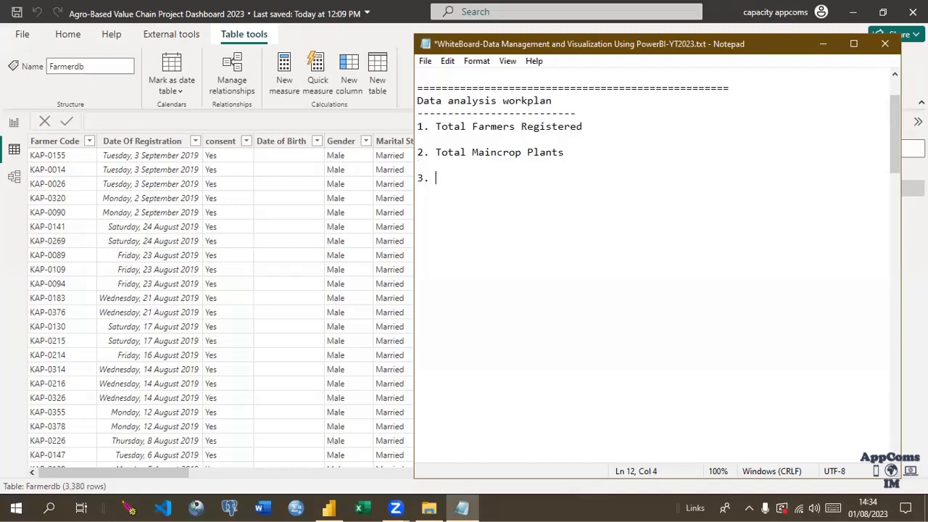
pyautogui.write('Farmsi')
pyautogui.write('ze')
pyautogui.press('Left')
pyautogui.press('Left')
pyautogui.press('Left')
pyautogui.press('BackSpace')
pyautogui.press('BackSpace')
pyautogui.press('BackSpace')
pyautogui.press('BackSpace')
pyautogui.write('ield S')
# Add "4. Total Productive Crops" as the fourth workplan item below Field Size
pyautogui.click(522, 179)
pyautogui.press('Return')
pyautogui.write('4')
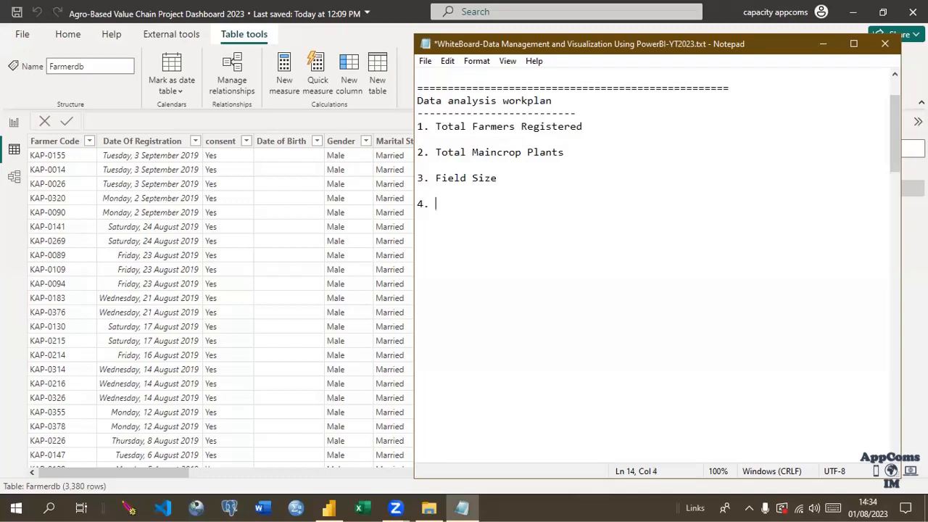
pyautogui.write('. Productive Crops')
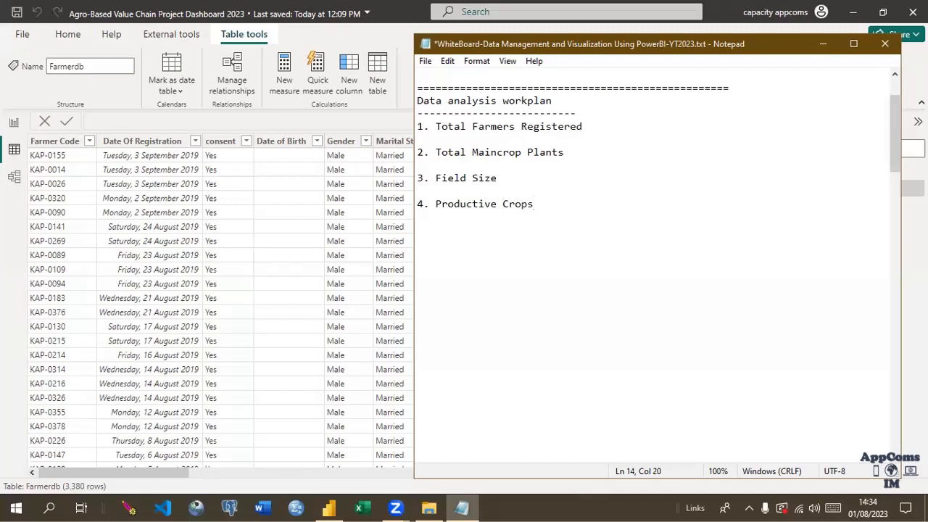
pyautogui.press('Left')
pyautogui.press('Left')
pyautogui.press('Left')
pyautogui.press('Left')
pyautogui.press('Left')
pyautogui.press('Left')
pyautogui.press('Left')
pyautogui.press('Left')
pyautogui.press('Left')
pyautogui.press('Left')
pyautogui.press('Left')
pyautogui.press('Left')
pyautogui.press('Left')
pyautogui.press('Left')
pyautogui.press('Left')
pyautogui.press('Left')
pyautogui.write('Total')
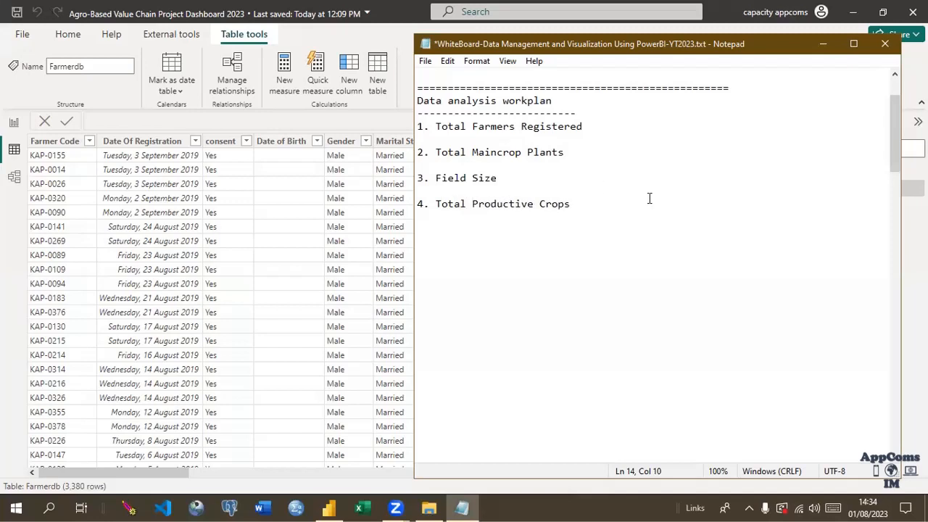
# Add "5. Total Non-Productive Plants" as the fifth workplan item, separated by a blank line
pyautogui.click(577, 208)
pyautogui.press('Return')
pyautogui.press('Return')
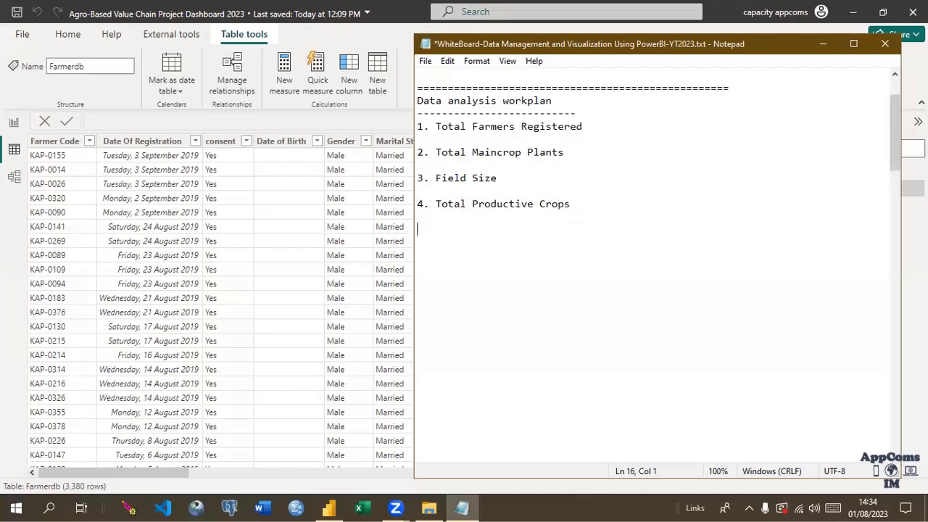
pyautogui.write('5. Total Nou')
pyautogui.press('BackSpace')
pyautogui.write('n')
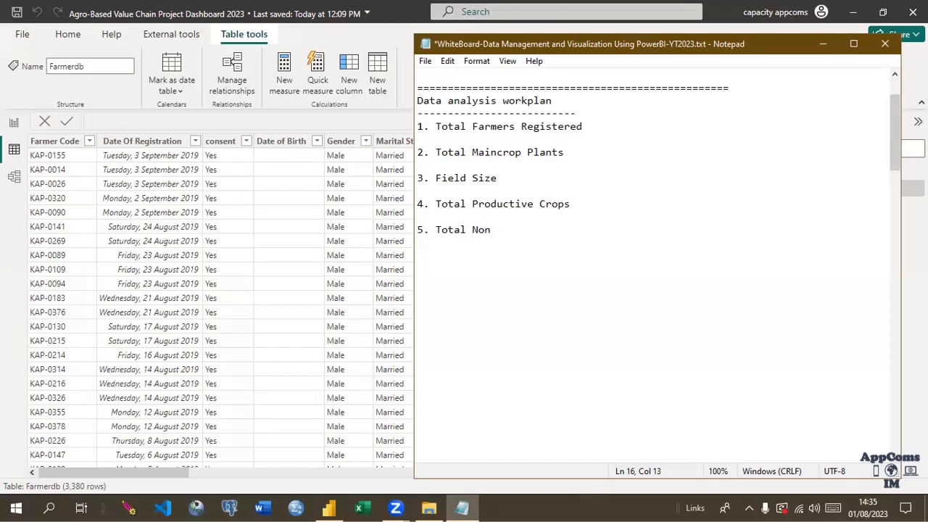
pyautogui.write('-Productive Plants')
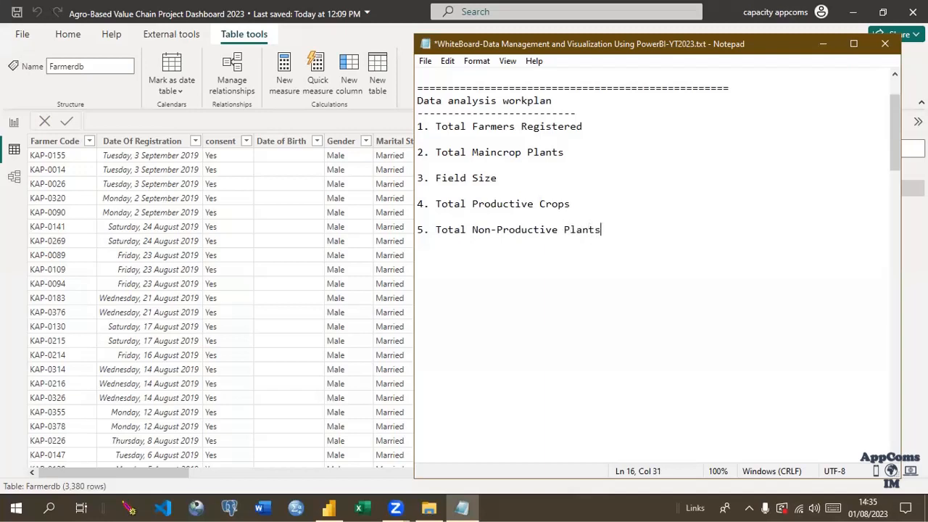
# Insert the word "Mincrop" before "Plants" in workplan item 5
pyautogui.press('Left')
pyautogui.press('Left')
pyautogui.press('Left')
pyautogui.press('Left')
pyautogui.press('Left')
pyautogui.press('Left')
pyautogui.write('Mincrop')
# Reword workplan item 4 to read "Total Productive Maincrop Plants"
pyautogui.click(539, 206)
pyautogui.write('mai')
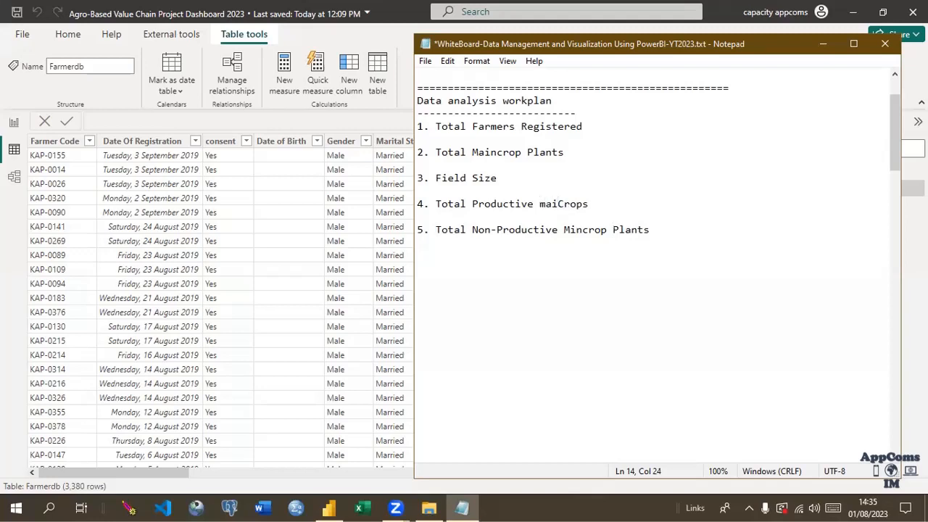
pyautogui.press('BackSpace')
pyautogui.press('BackSpace')
pyautogui.press('BackSpace')
pyautogui.write('Main')
pyautogui.press('Delete')
pyautogui.write('c')
pyautogui.press('Right')
pyautogui.press('Right')
pyautogui.press('Right')
pyautogui.press('Right')
pyautogui.press('BackSpace')
pyautogui.write('Pka')
pyautogui.press('BackSpace')
pyautogui.press('BackSpace')
pyautogui.write('lants')
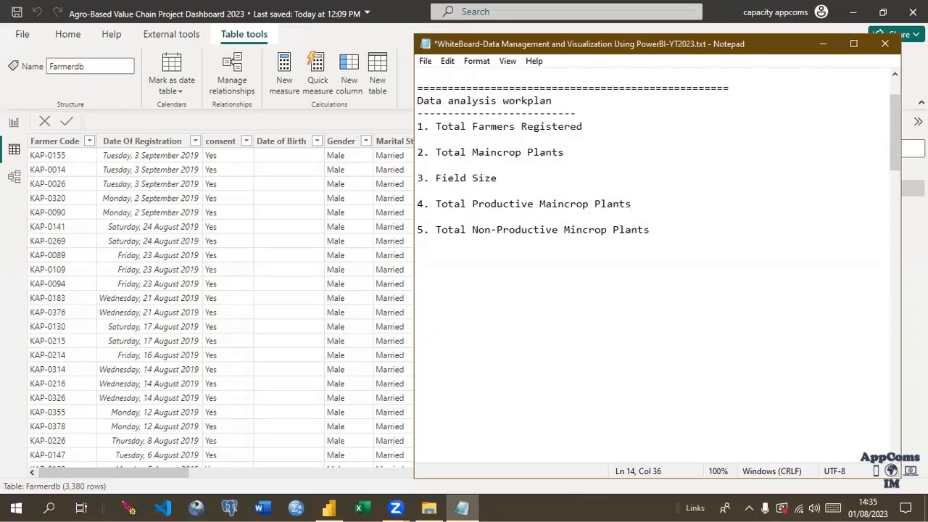
# Add the indented sub-item ">> Farmer Registered SamePeriodLastYear" under Total Farmers Registered
pyautogui.click(590, 126)
pyautogui.press('Return')
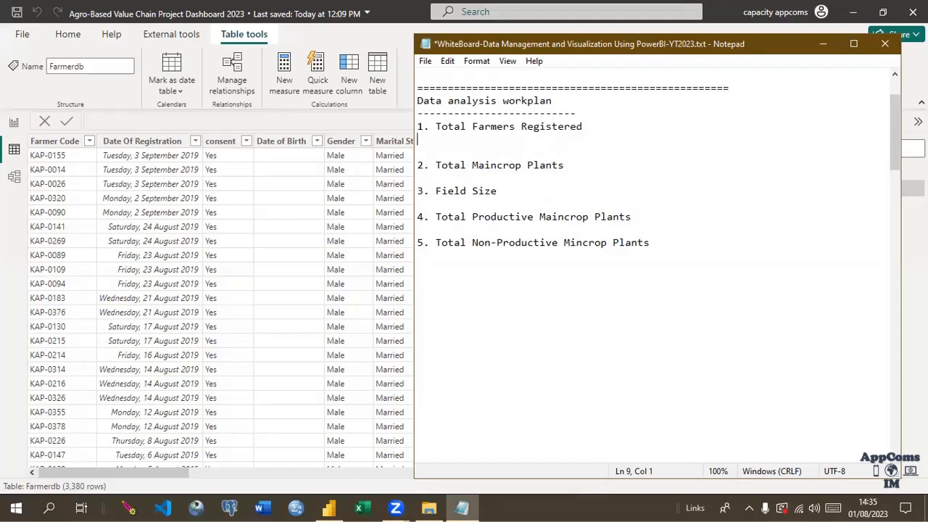
pyautogui.press('Return')
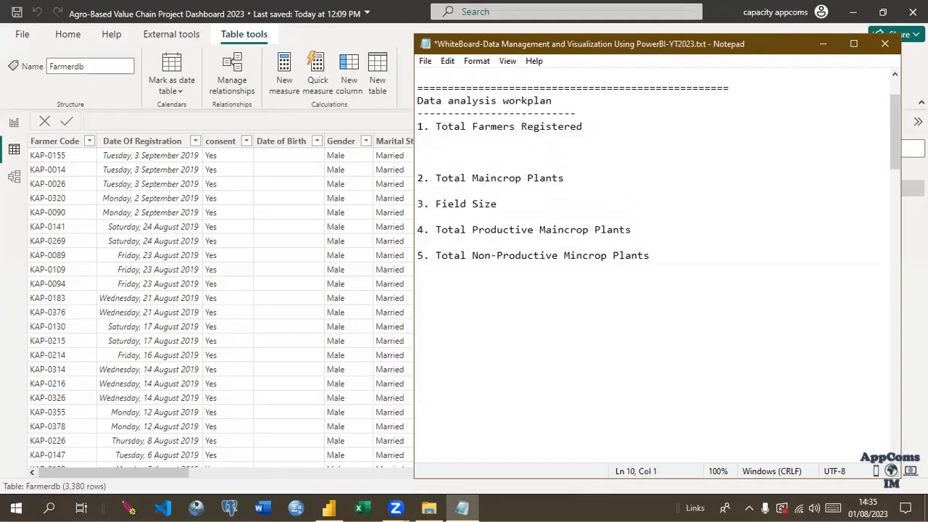
pyautogui.press('BackSpace')
pyautogui.write('>> T')
pyautogui.press('BackSpace')
pyautogui.write('Farmer registered Sape')
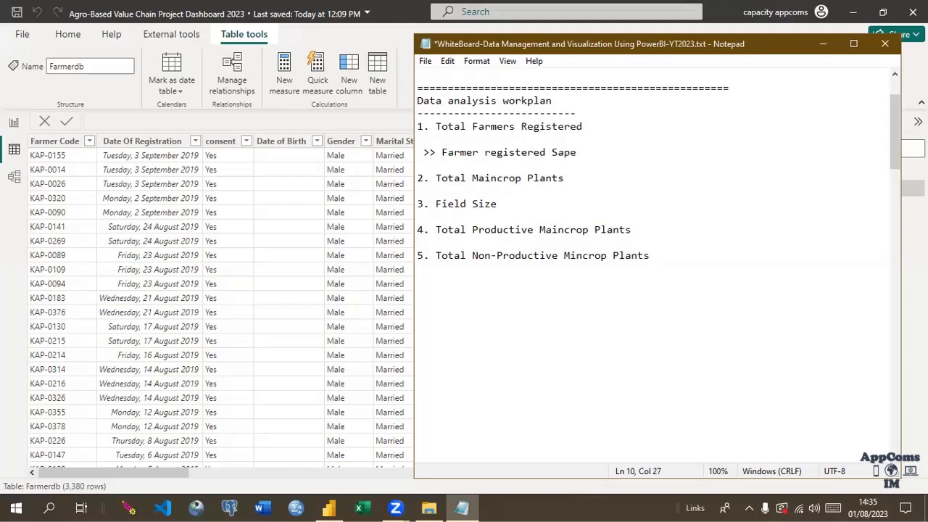
pyautogui.press('BackSpace')
pyautogui.press('BackSpace')
pyautogui.write('mePeriodLast')
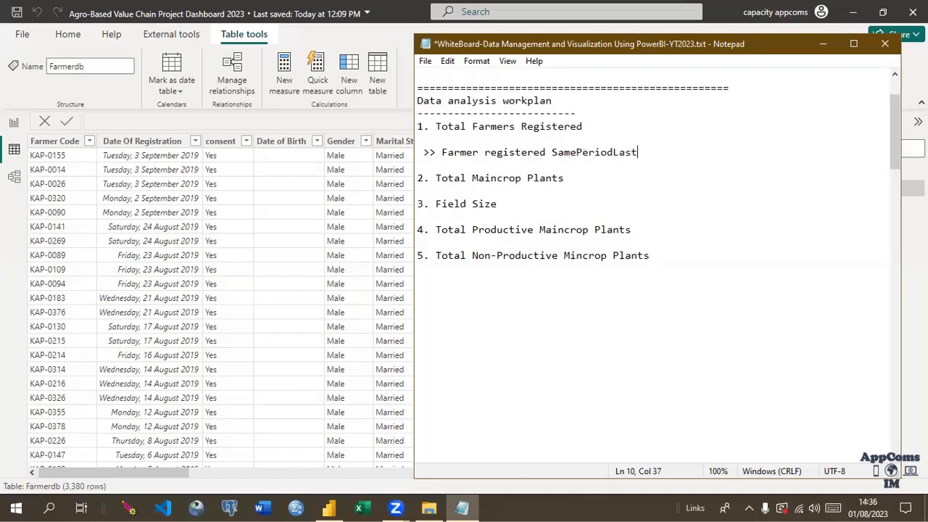
pyautogui.write('Year')
pyautogui.click(488, 154)
pyautogui.press('Delete')
pyautogui.write('R')
# Add the sub-item ">>Farmers Registered Last Month" below the SamePeriodLastYear line
pyautogui.click(667, 154)
pyautogui.press('Return')
pyautogui.press('Return')
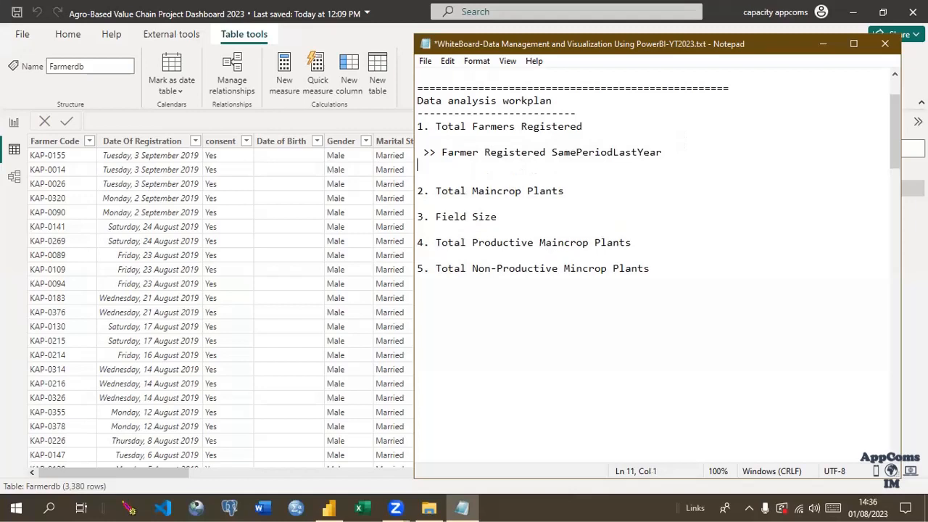
pyautogui.write('>>')
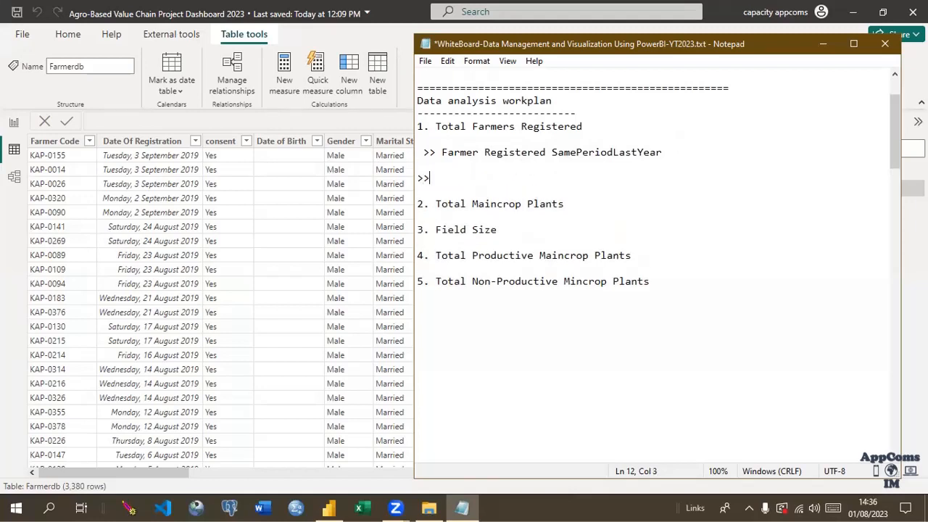
pyautogui.write('Farmers regi')
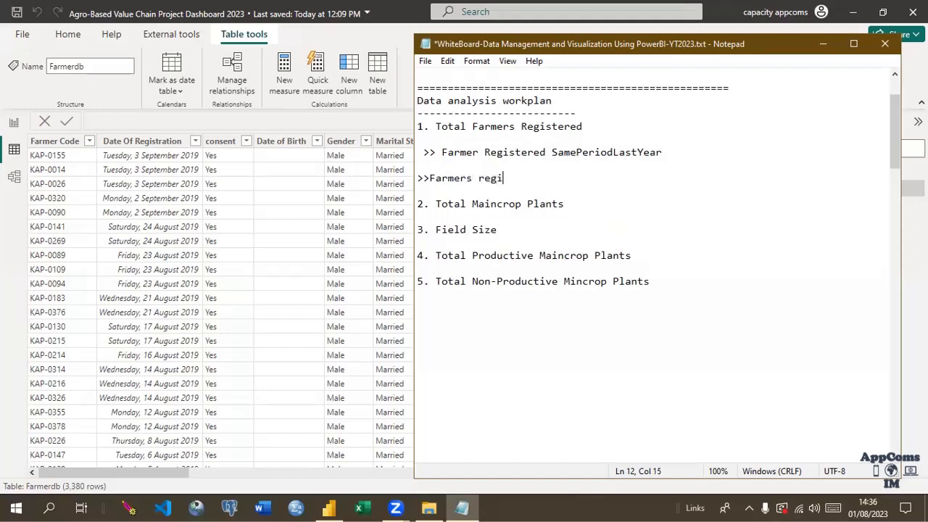
pyautogui.write('stered Last Manth')
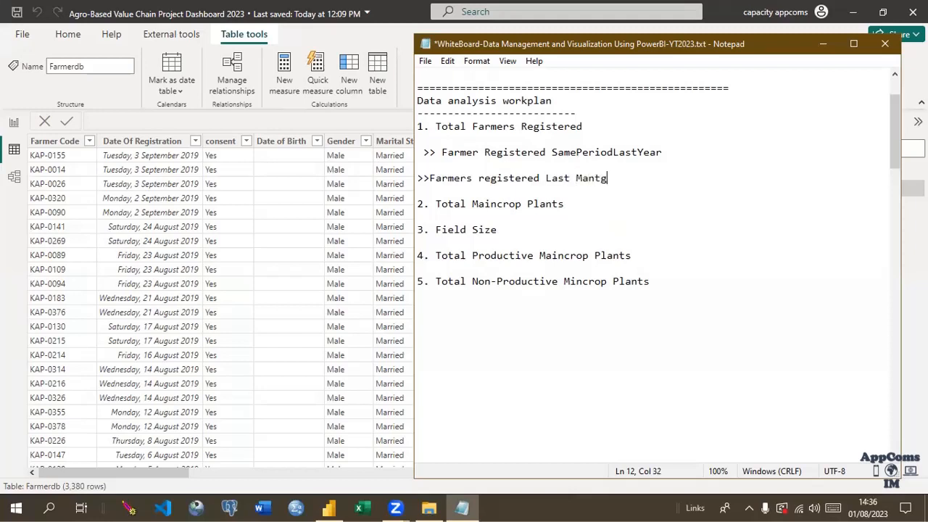
pyautogui.press('BackSpace')
pyautogui.press('BackSpace')
pyautogui.press('BackSpace')
pyautogui.press('BackSpace')
pyautogui.write('onth')
pyautogui.click(484, 178)
pyautogui.press('BackSpace')
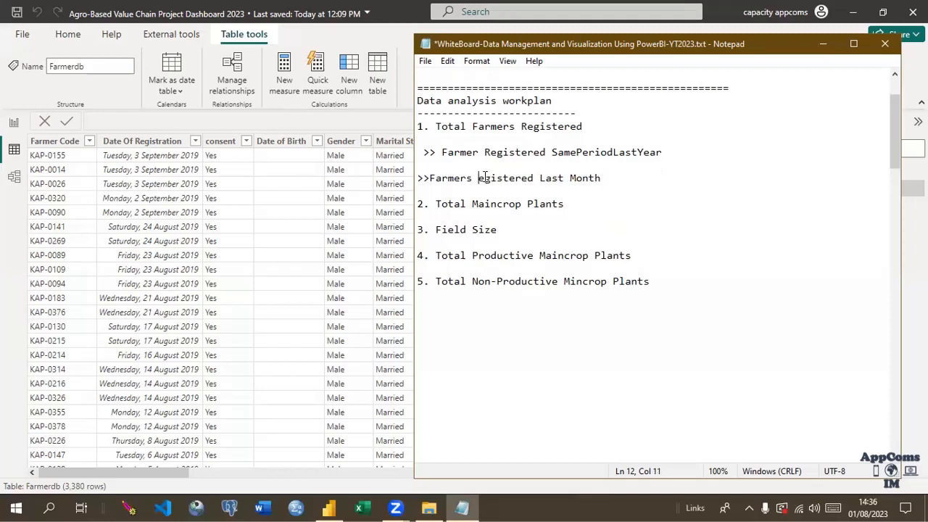
pyautogui.write('R')
# Append "(SPLY)" to the SamePeriodLastYear line and "(LM)" to the Last Month line, and indent the Last Month line by one space
pyautogui.click(675, 151)
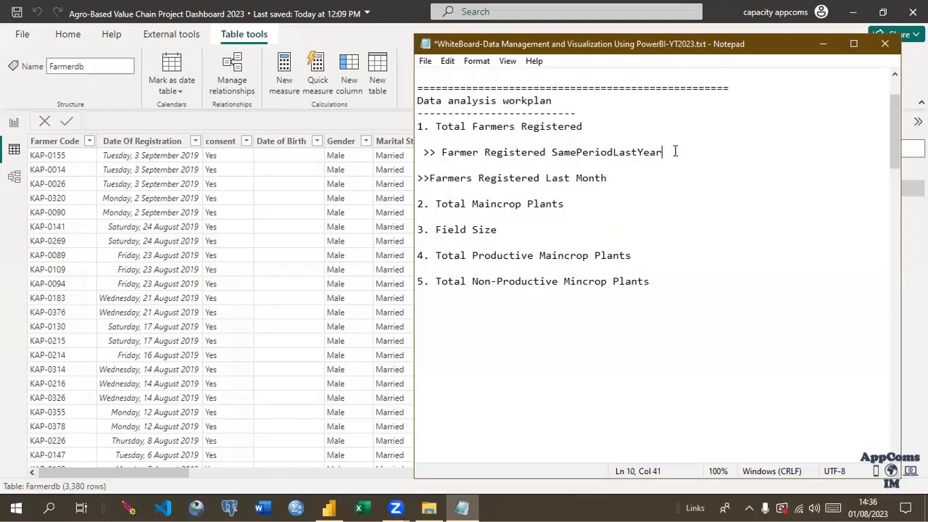
pyautogui.write('(SPLY)')
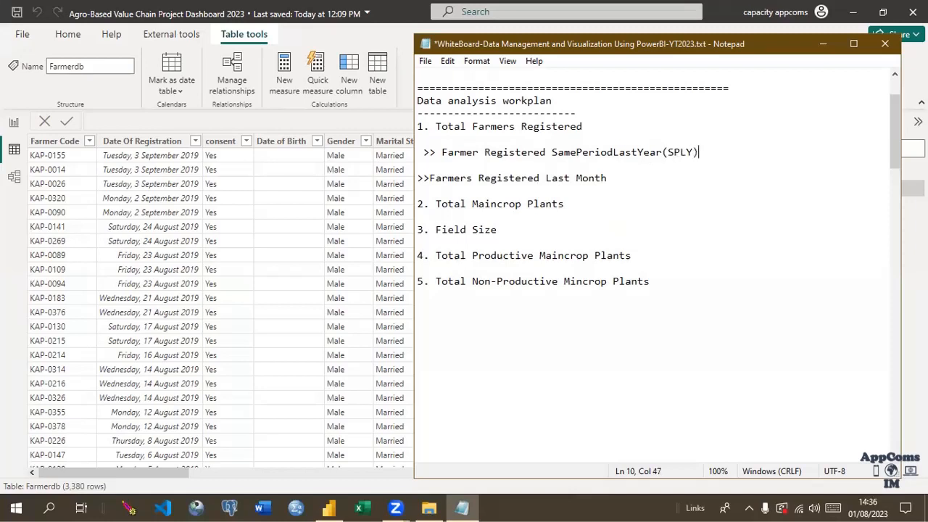
pyautogui.click(635, 176)
pyautogui.write('(LM')
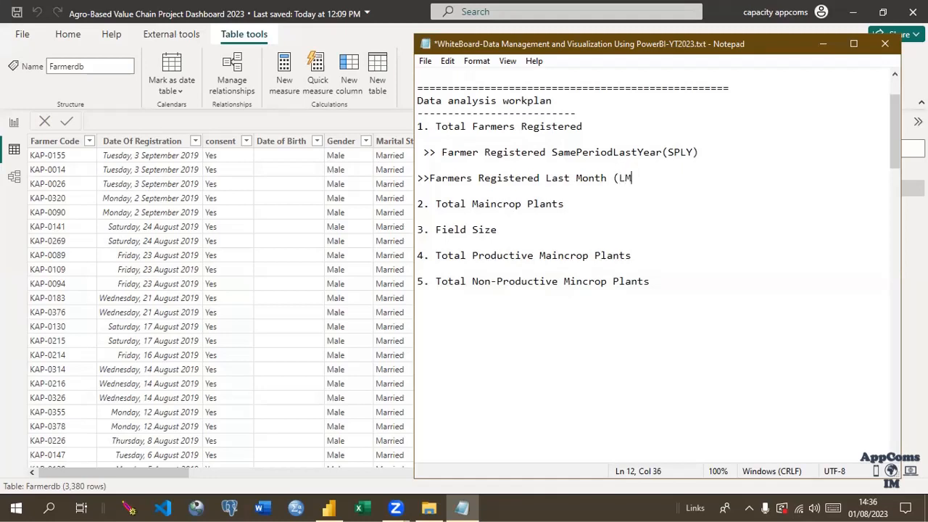
pyautogui.write(')')
pyautogui.click(418, 178)
# Add the sub-item ">> Registered Farmers YearToDate(YTD)" and put a space after the ">>" marker of the Last Month line
pyautogui.click(655, 177)
pyautogui.press('Return')
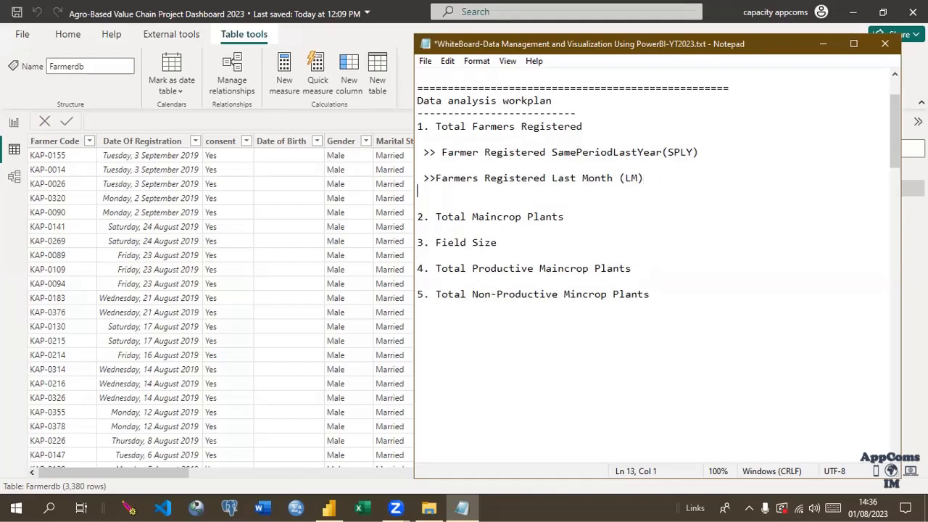
pyautogui.press('Return')
pyautogui.write('>> ')
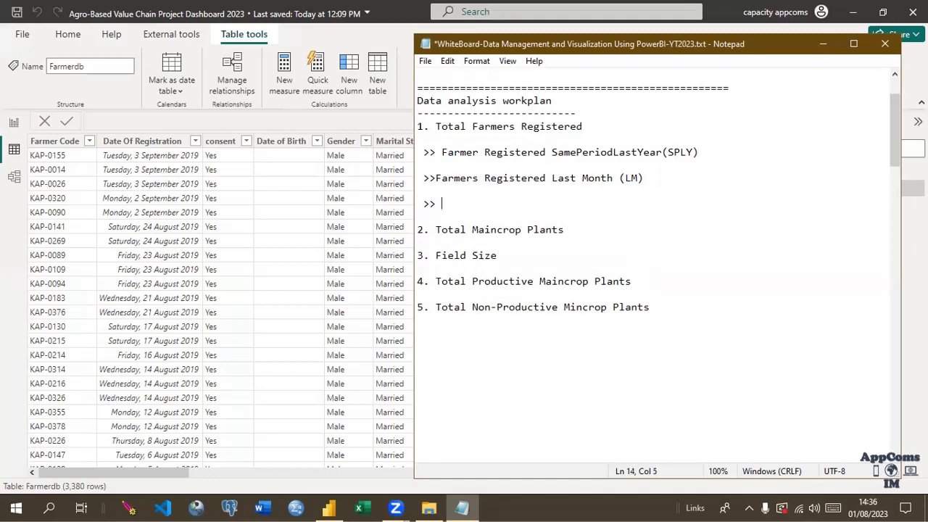
pyautogui.write('Registered Far')
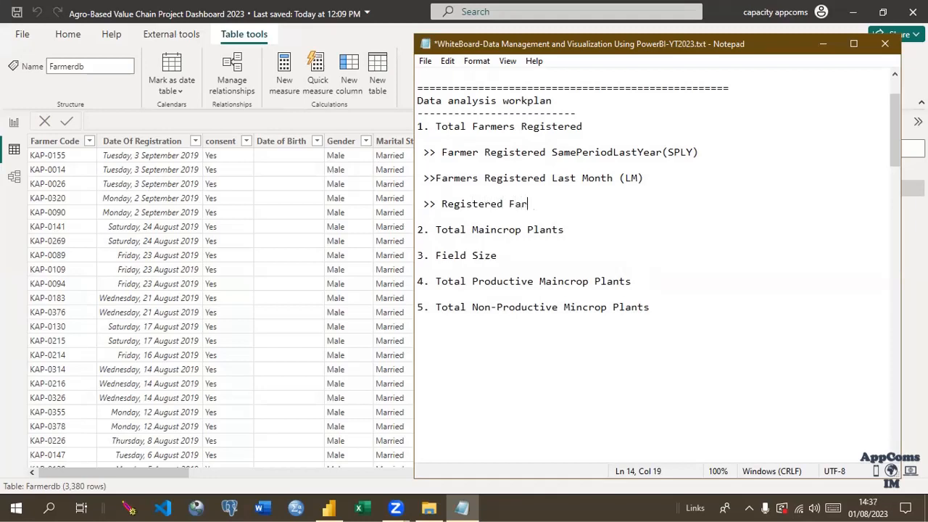
pyautogui.write('mers YearTo')
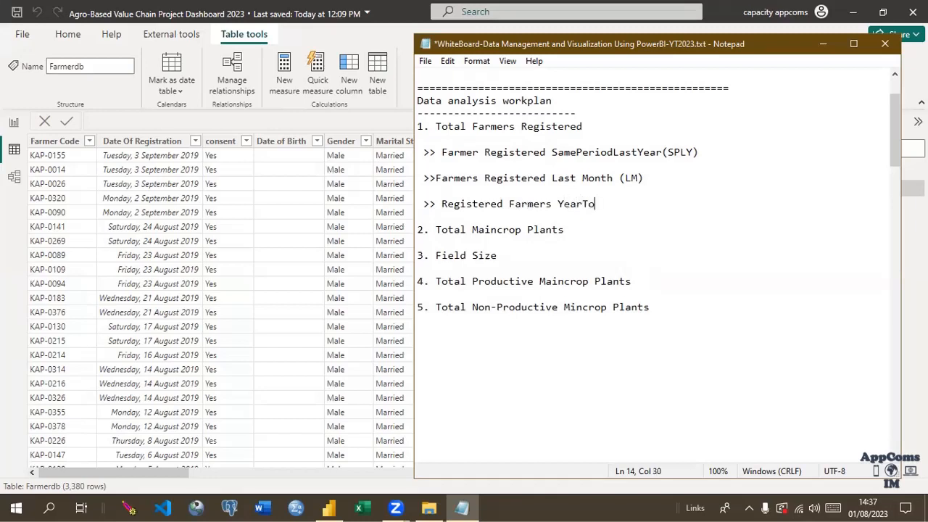
pyautogui.write('Date(YTD)')
pyautogui.click(434, 178)
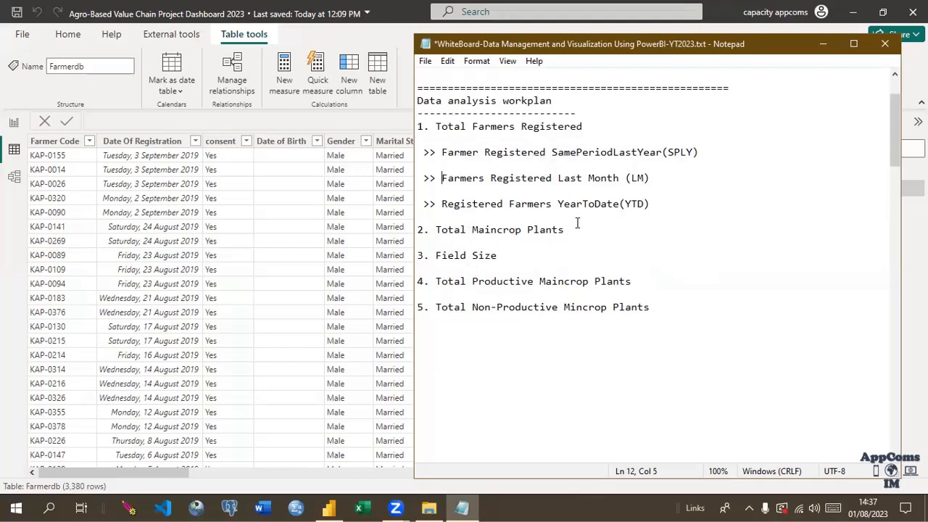
# Add the indented sub-item ">> current Yeat Vs Last Year" below the YearToDate line, followed by an extra blank line
pyautogui.click(652, 211)
pyautogui.click(652, 205)
pyautogui.press('Return')
pyautogui.press('Return')
pyautogui.write('>>')
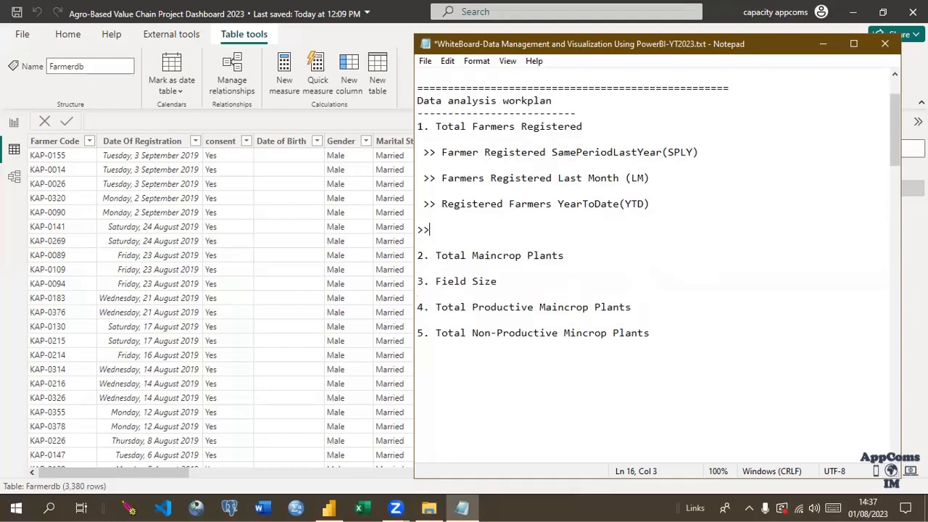
pyautogui.press('Left')
pyautogui.press('Left')
pyautogui.press('Right')
pyautogui.press('Right')
pyautogui.press('Right')
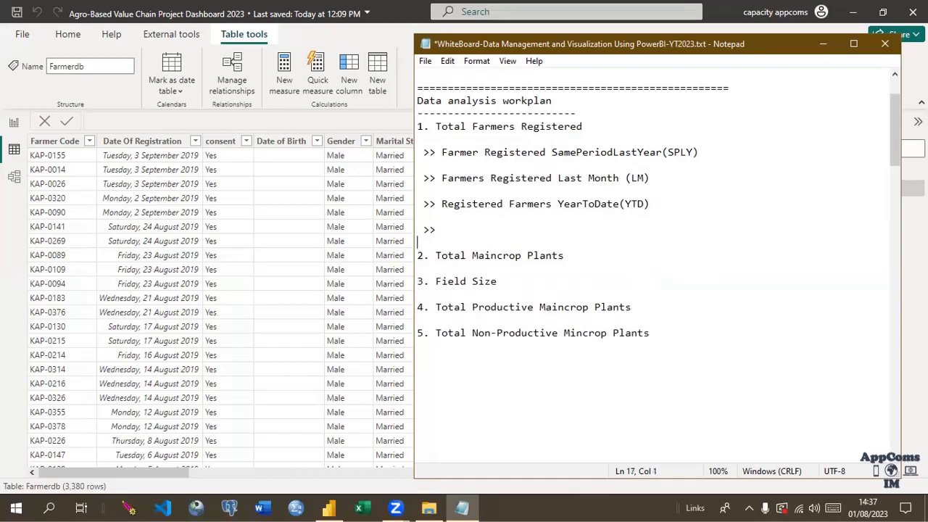
pyautogui.press('Left')
pyautogui.write('curre')
pyautogui.write('nt')
pyautogui.write(' Yera')
pyautogui.press('BackSpace')
pyautogui.press('BackSpace')
pyautogui.write('at Vs')
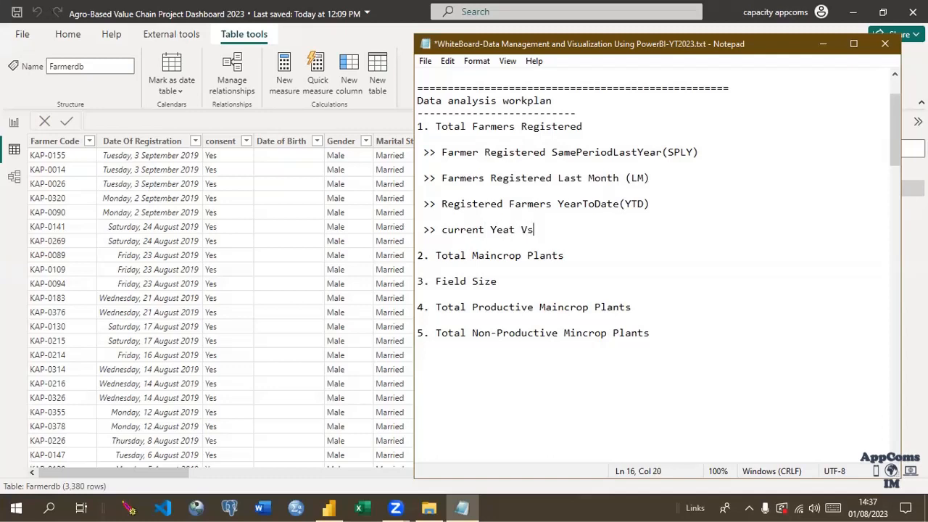
pyautogui.write(' Last Year')
pyautogui.press('Return')
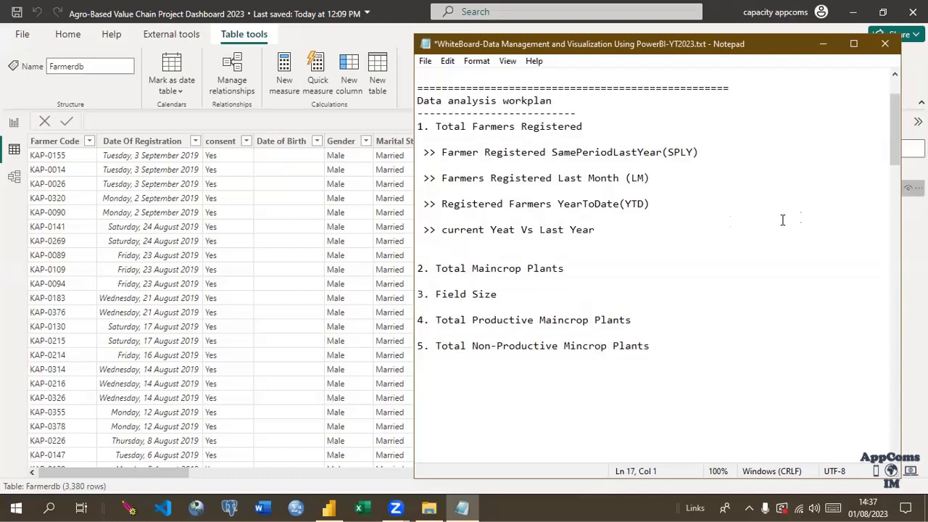
# Append "(%)" to the end of the current versus last year sub-item
pyautogui.click(690, 221)
pyautogui.click(607, 229)
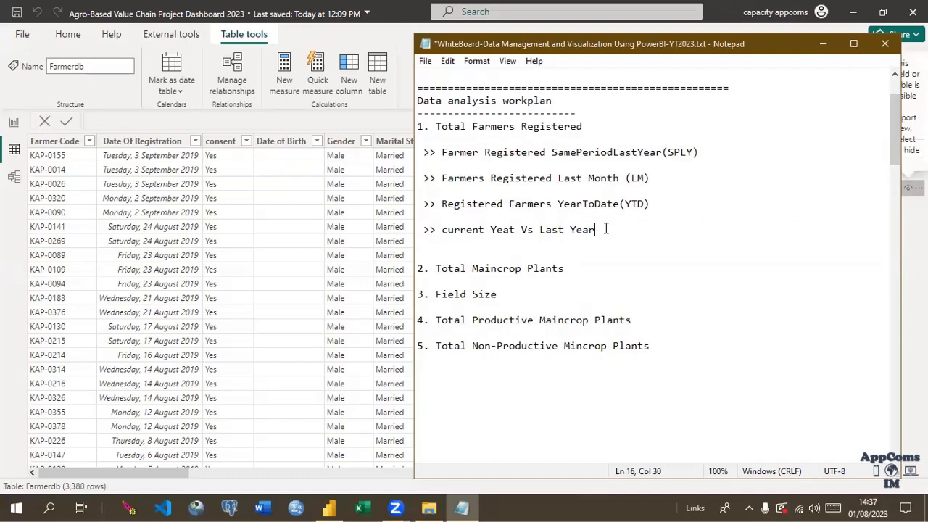
pyautogui.write('(')
pyautogui.write('%)')
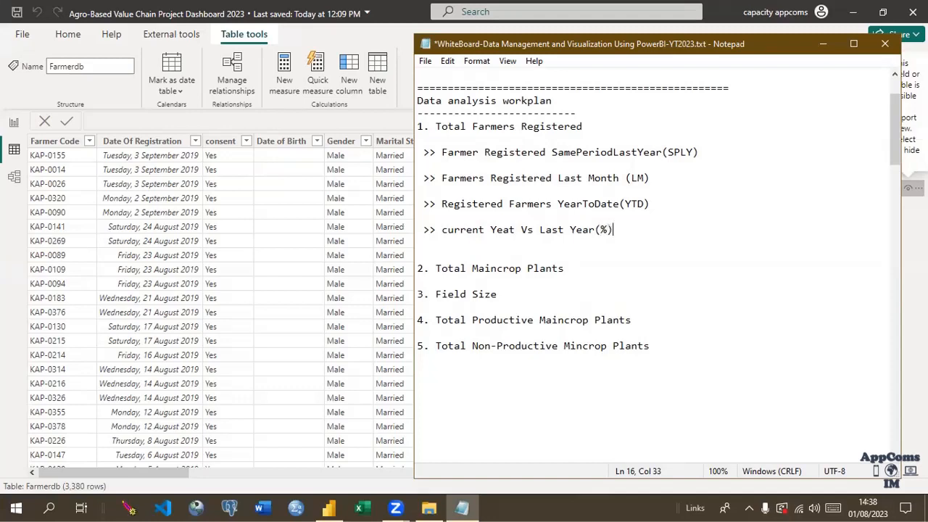
# Append "Quantity" to the current versus last year sub-item and correct "Yeat" to "Year" in it
pyautogui.write(' Quanity')
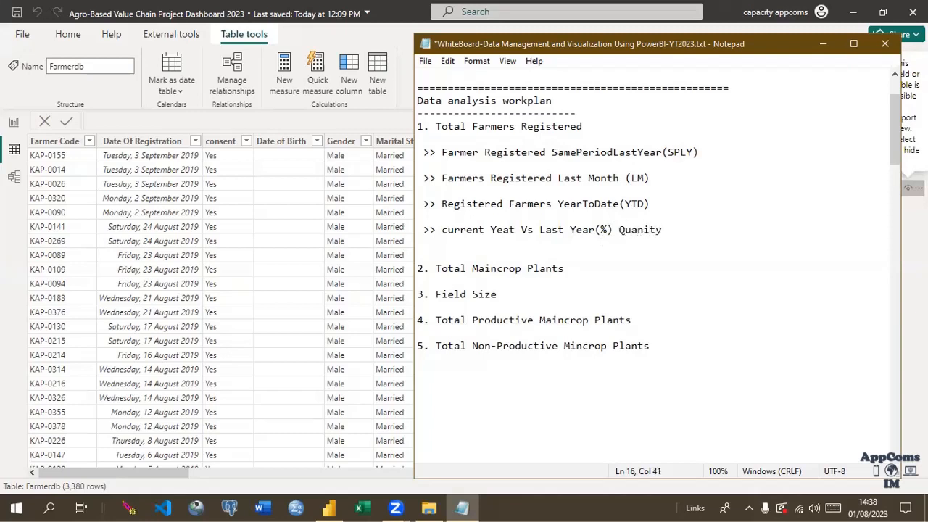
pyautogui.click(515, 230)
pyautogui.press('BackSpace')
pyautogui.write('r')
pyautogui.click(644, 231)
pyautogui.write('t')
pyautogui.click(680, 233)
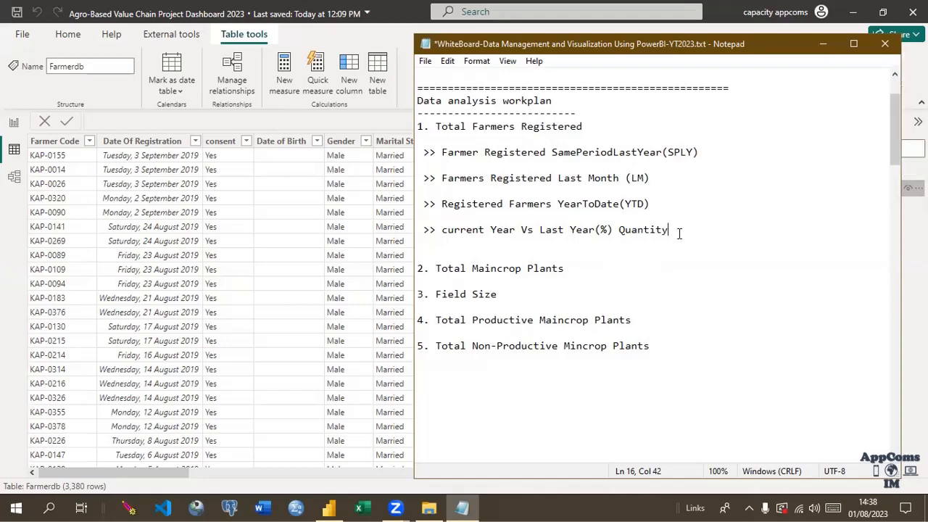
pyautogui.click(514, 230)
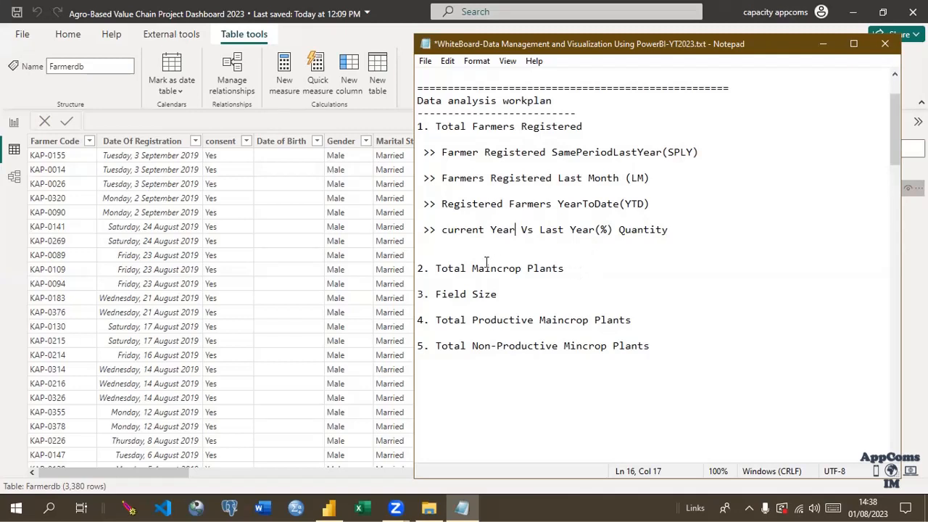
# Add the indented sub-item ">> Maincrop Palnts SPLY" directly below "2. Total Maincrop Plants", with a capital M
pyautogui.click(566, 269)
pyautogui.press('Return')
pyautogui.write('>>')
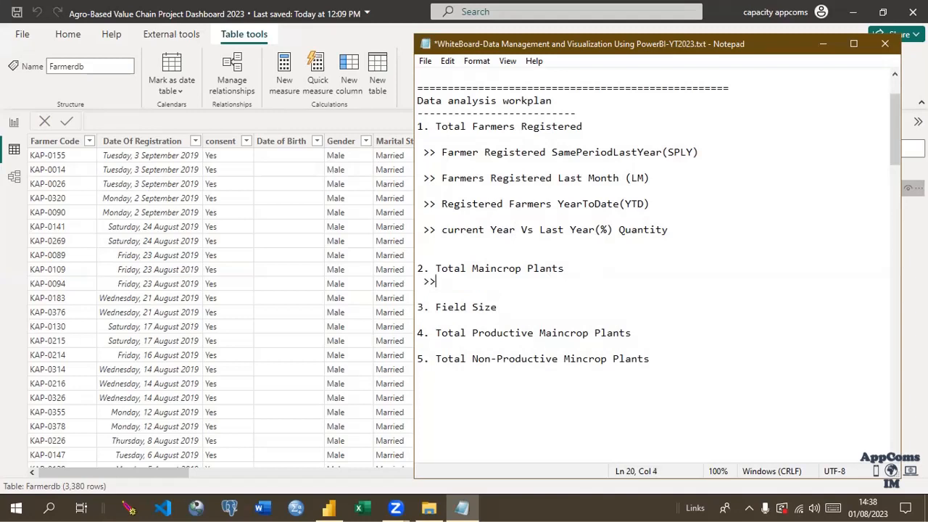
pyautogui.write(' main')
pyautogui.write('crop Pal')
pyautogui.write('nts SPL')
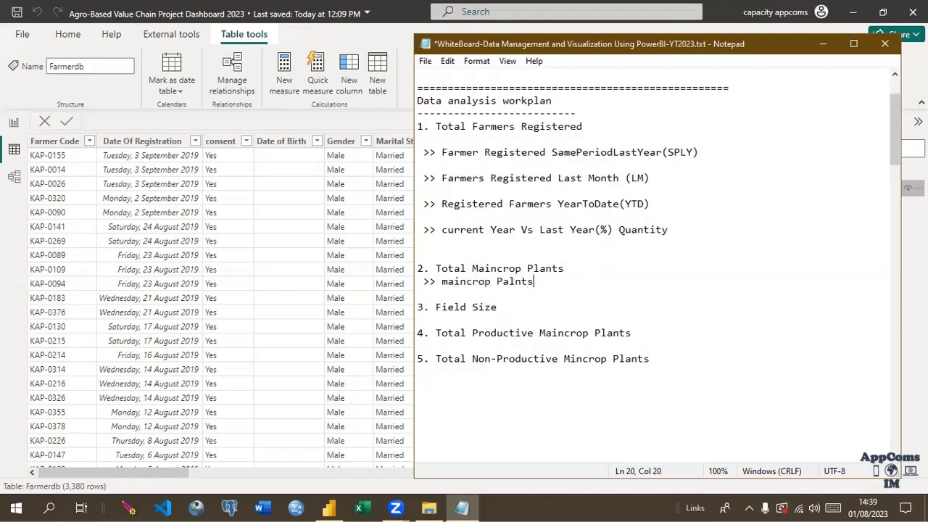
pyautogui.write('Y')
pyautogui.click(446, 283)
pyautogui.press('BackSpace')
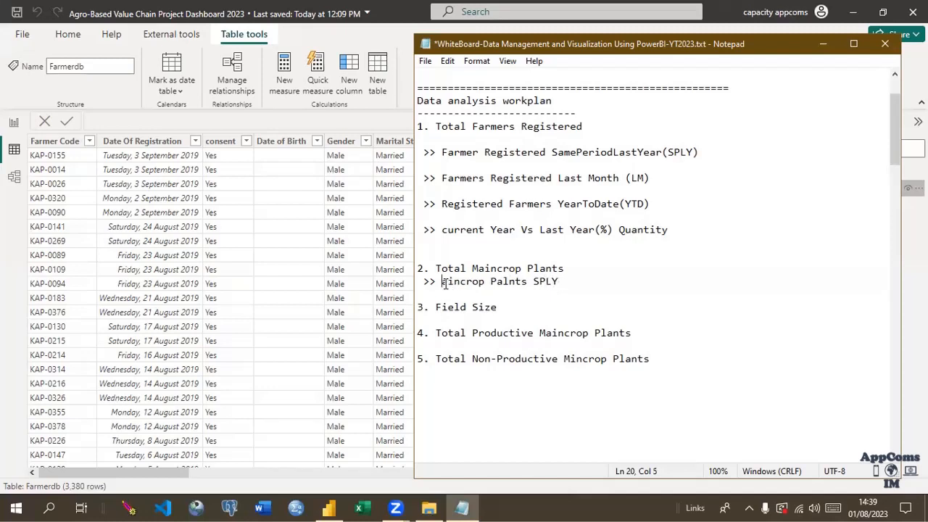
pyautogui.write('M')
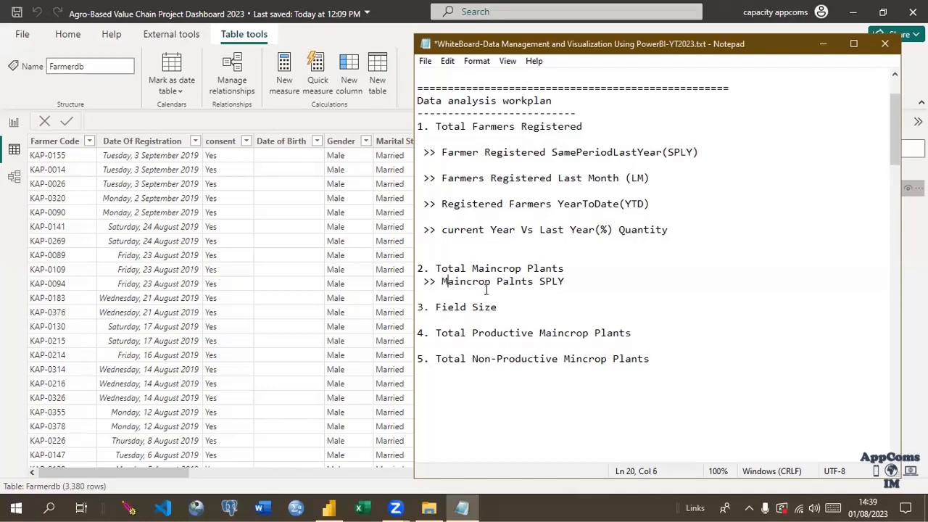
# Add a second indented ">>" marker below the maincrop SPLY line, separated from it by a blank line
pyautogui.click(568, 283)
pyautogui.press('Return')
pyautogui.write('>>')
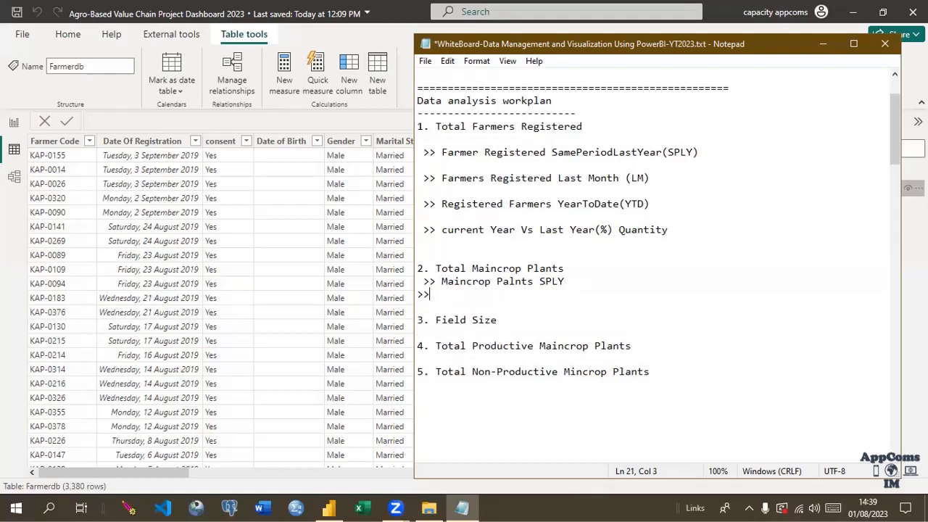
pyautogui.press('Left')
pyautogui.press('Return')
pyautogui.press('Tab')
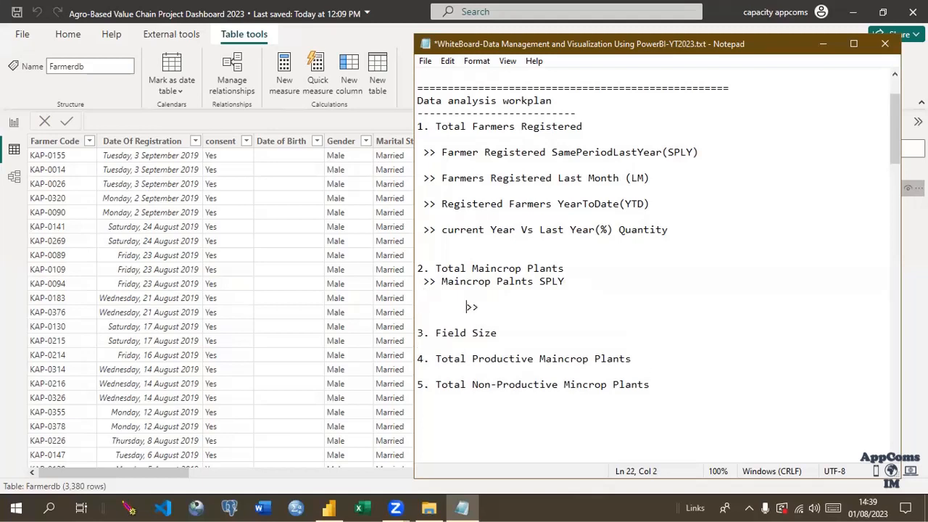
pyautogui.press('BackSpace')
# Correct the misspelled "Palnts" to "Plants" in the maincrop SPLY sub-item
pyautogui.click(514, 281)
pyautogui.write('a')
pyautogui.press('Left')
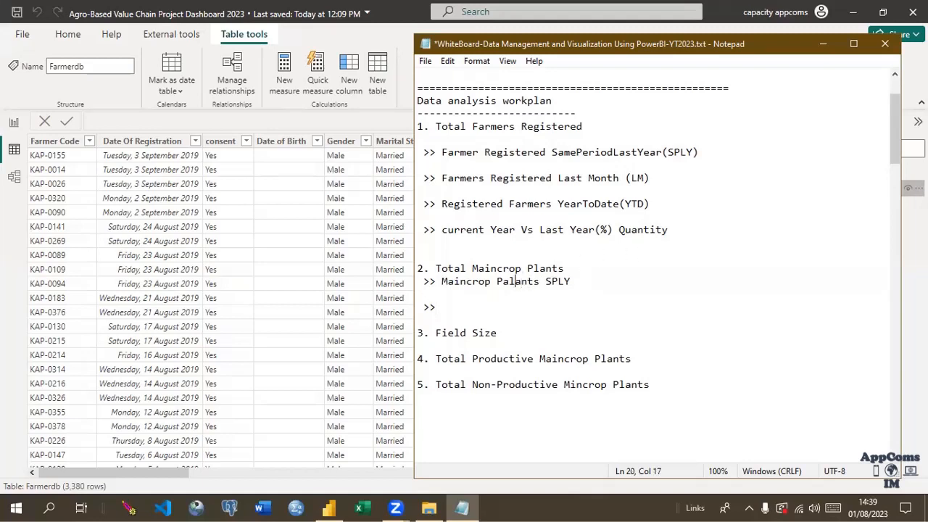
pyautogui.click(509, 281)
pyautogui.press('BackSpace')
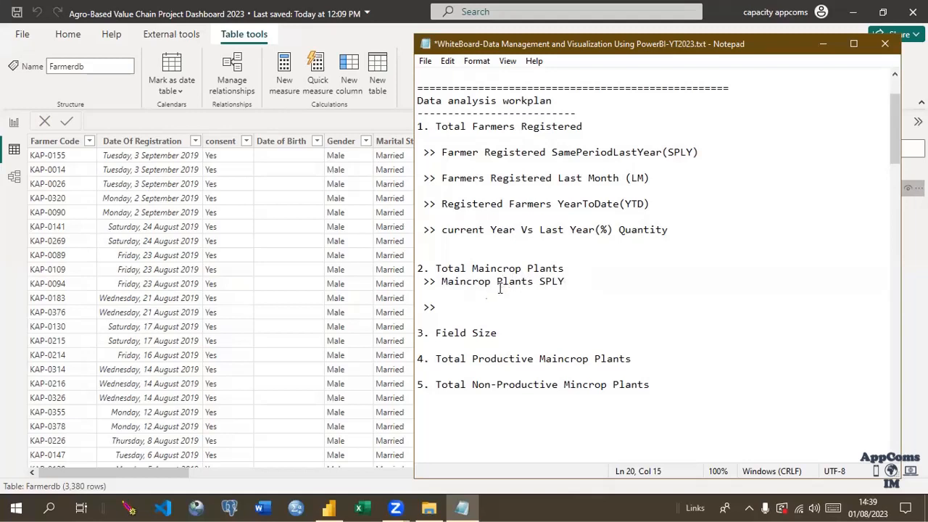
# Insert two extra blank lines below "3. Field Size" and two below "4. Total Productive Maincrop Plants"
pyautogui.click(466, 298)
pyautogui.click(502, 333)
pyautogui.press('Return')
pyautogui.press('Return')
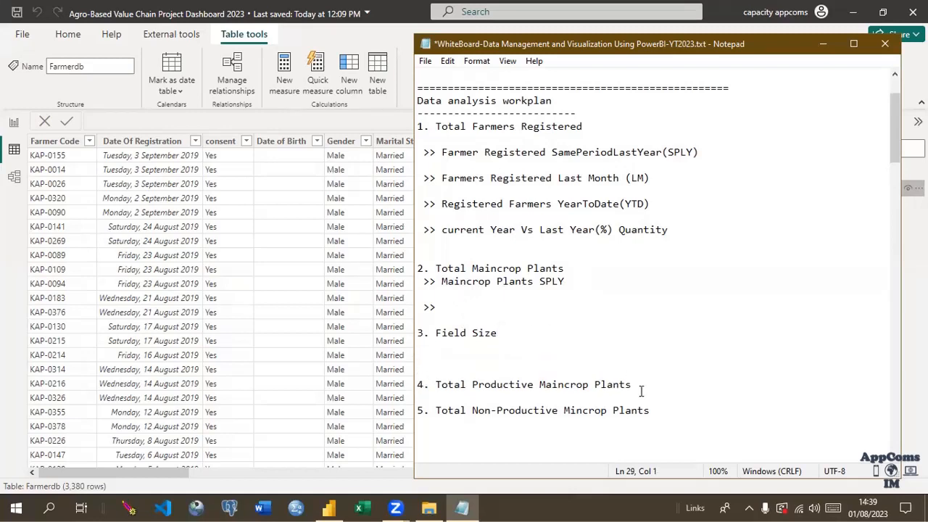
pyautogui.press('Down')
pyautogui.press('Down')
pyautogui.press('Down')
pyautogui.press('Return')
pyautogui.press('Return')
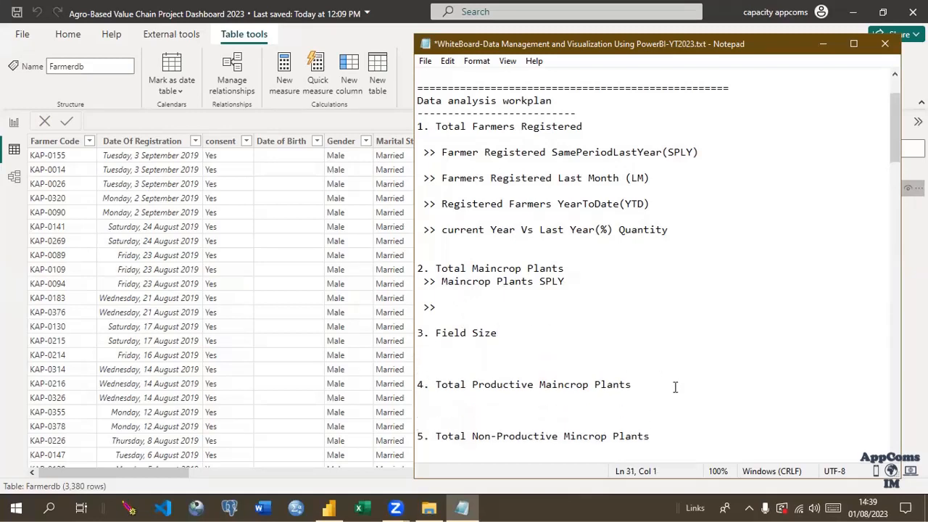
pyautogui.click(896, 458)
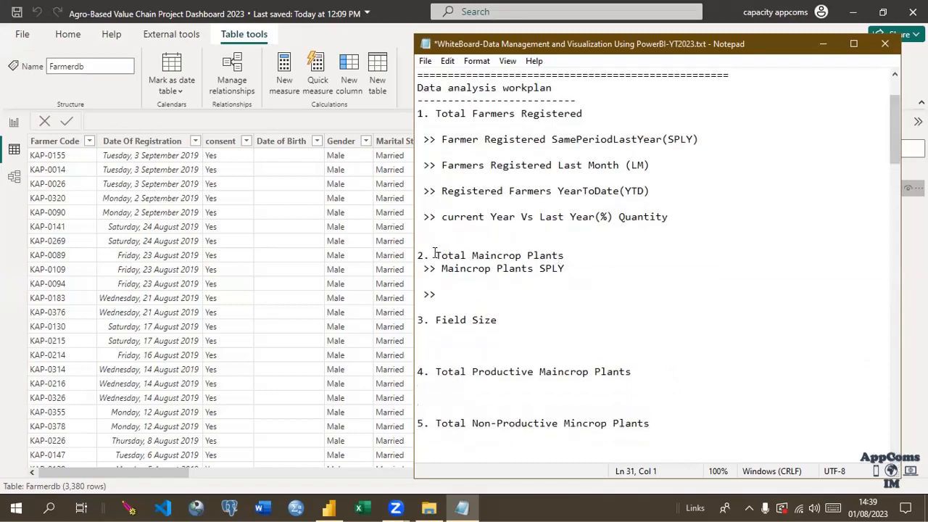
# Write "Maincrop Plants YTD/Running Total" after the empty ">>" marker under Total Maincrop Plants
pyautogui.click(441, 289)
pyautogui.write('Maincrop Plants')
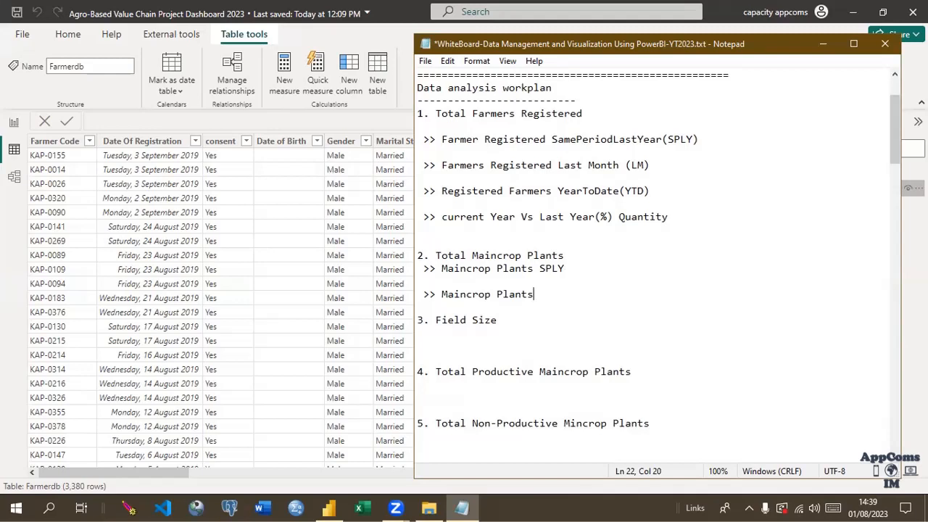
pyautogui.write('YTD/Running Tota')
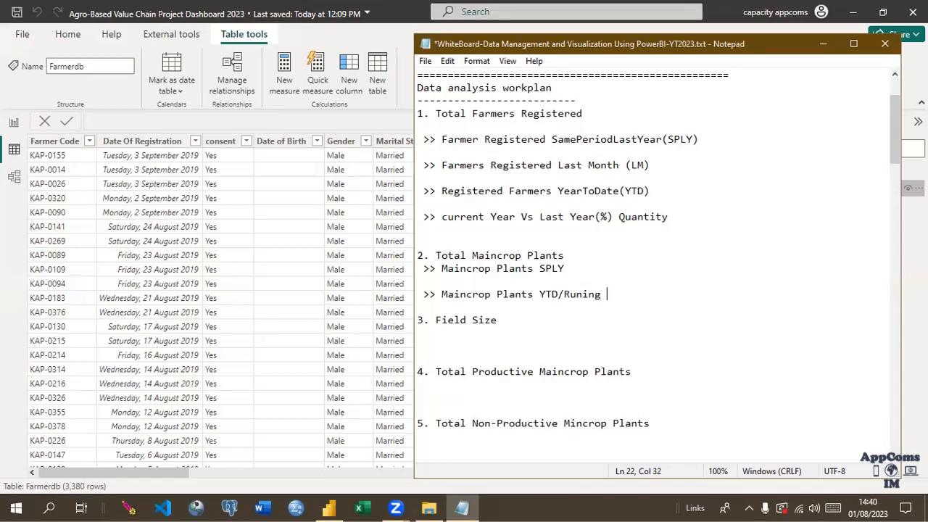
pyautogui.write('l')
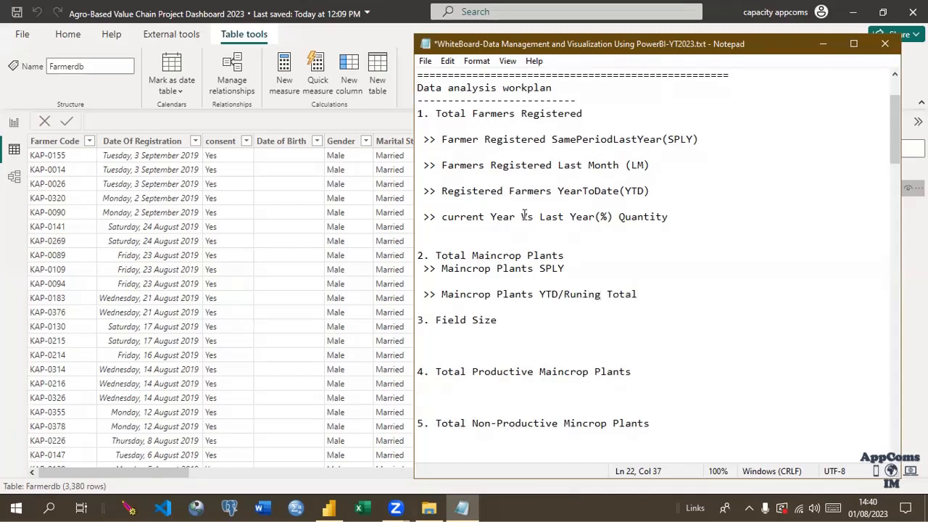
pyautogui.click(582, 299)
pyautogui.write('n')
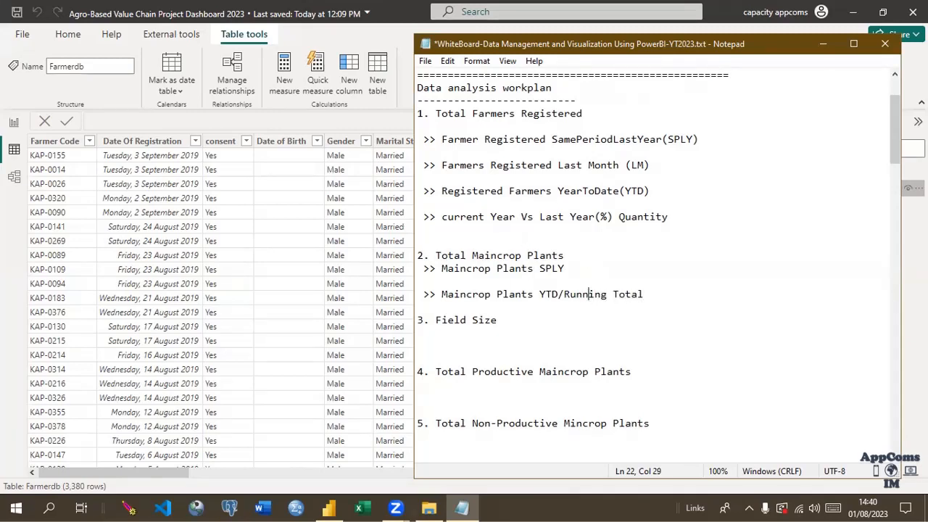
# Start another indented ">>" marker below the YTD/Running Total line, leaving a blank line between them
pyautogui.click(446, 343)
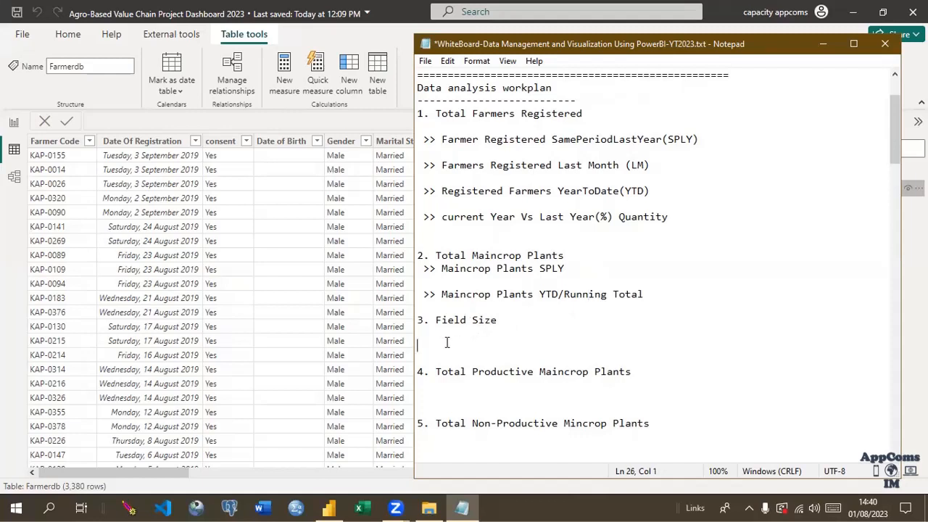
pyautogui.click(653, 296)
pyautogui.press('Return')
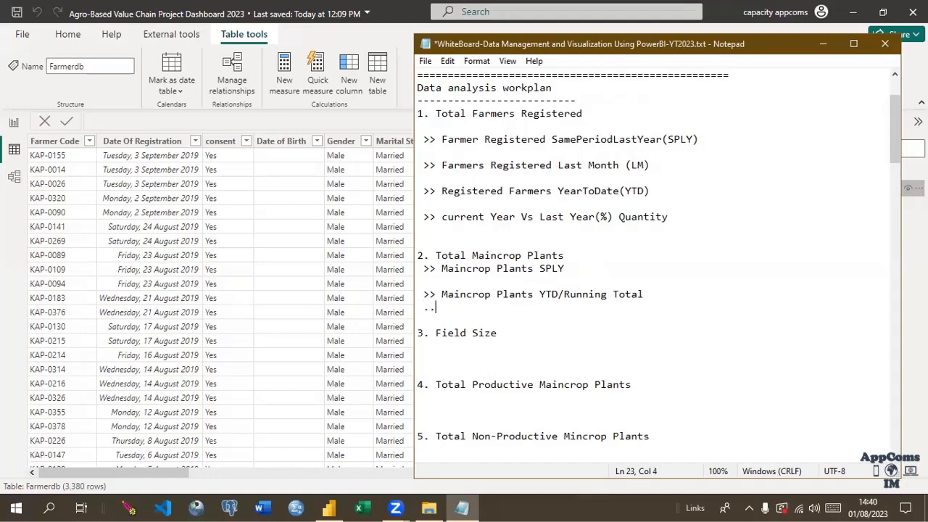
pyautogui.press('BackSpace')
pyautogui.press('BackSpace')
pyautogui.press('Return')
pyautogui.write('>')
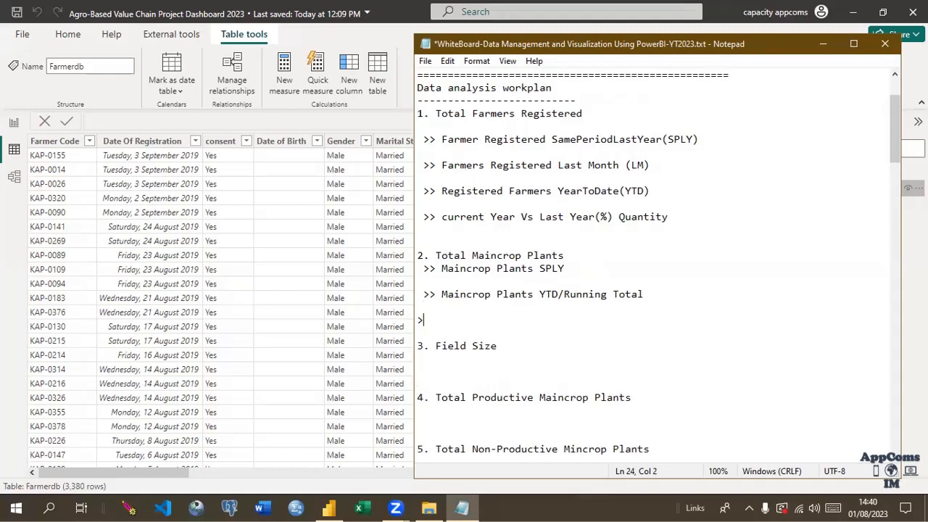
pyautogui.press('BackSpace')
pyautogui.write('>>')
# Write "Main Crop Plants Last Month" after the new marker with a separating space, and add a blank line below it
pyautogui.write('mAIN')
pyautogui.press('BackSpace')
pyautogui.press('BackSpace')
pyautogui.press('BackSpace')
pyautogui.press('BackSpace')
pyautogui.write('Main Crop Plants')
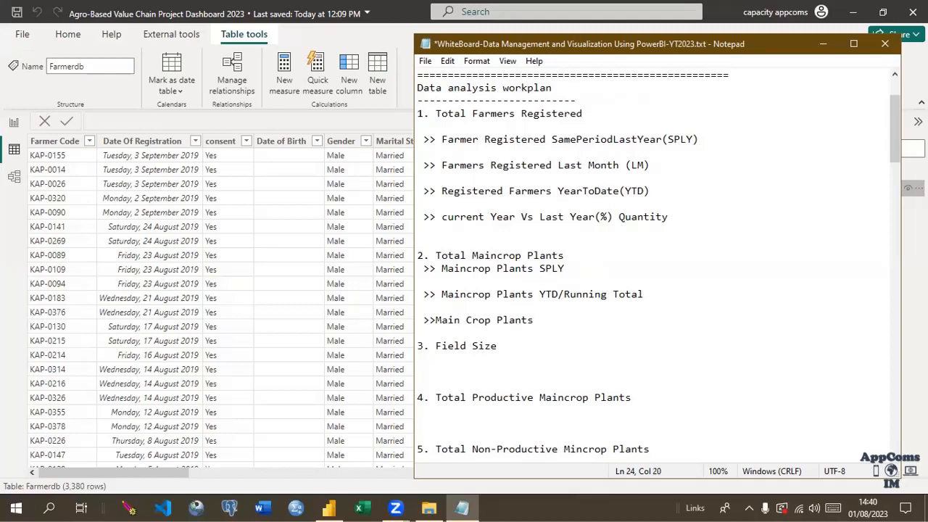
pyautogui.write(' La')
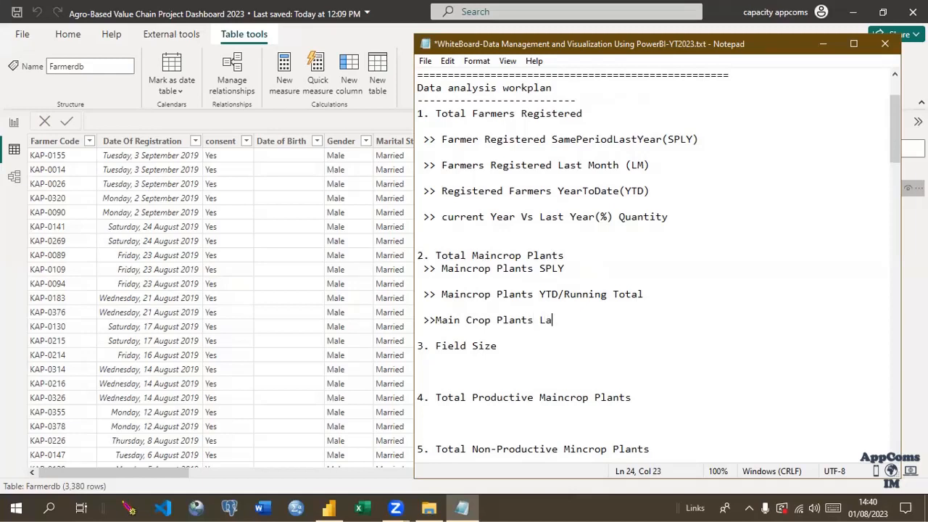
pyautogui.write('st Month')
pyautogui.click(651, 295)
pyautogui.click(436, 320)
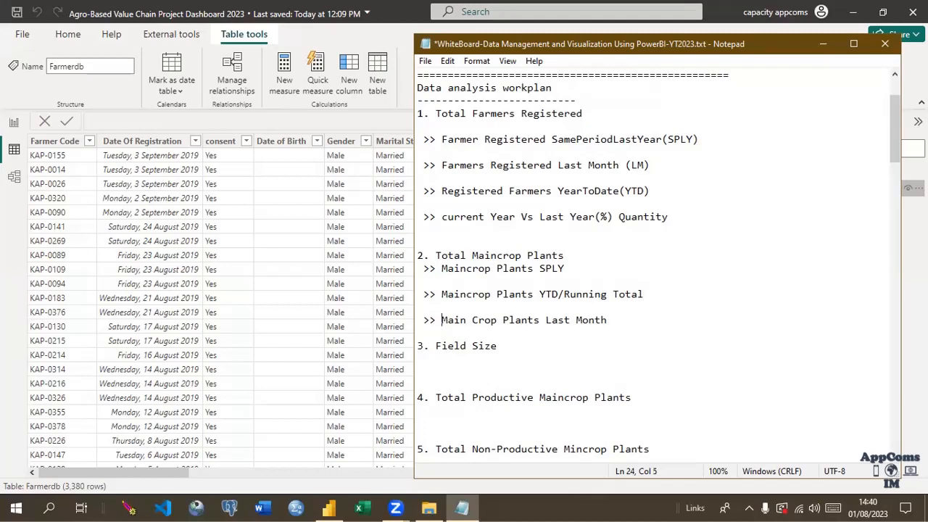
pyautogui.click(616, 321)
pyautogui.press('Return')
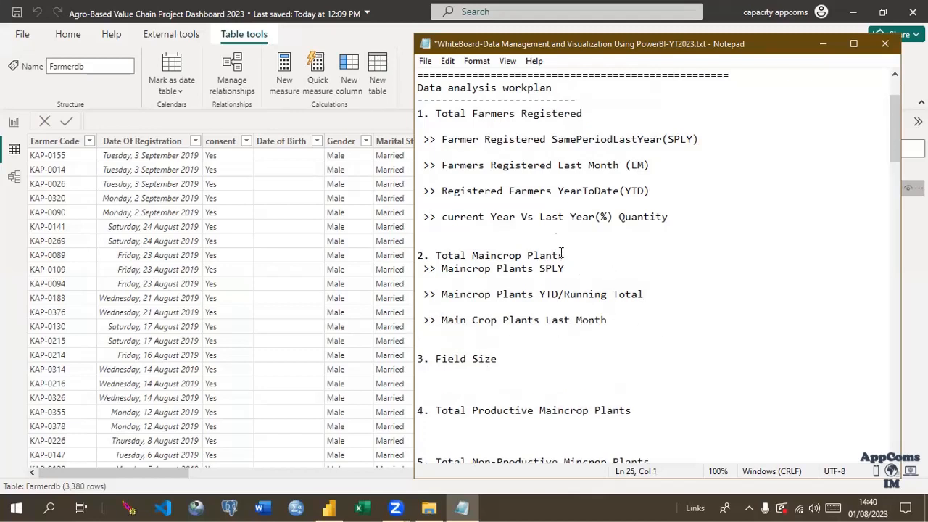
# Add the indented sub-item ">> Field size SPLY" under "3. Field Size", followed by a blank line and a new line
pyautogui.click(592, 109)
pyautogui.moveTo(897, 129); pyautogui.dragTo(898, 144)
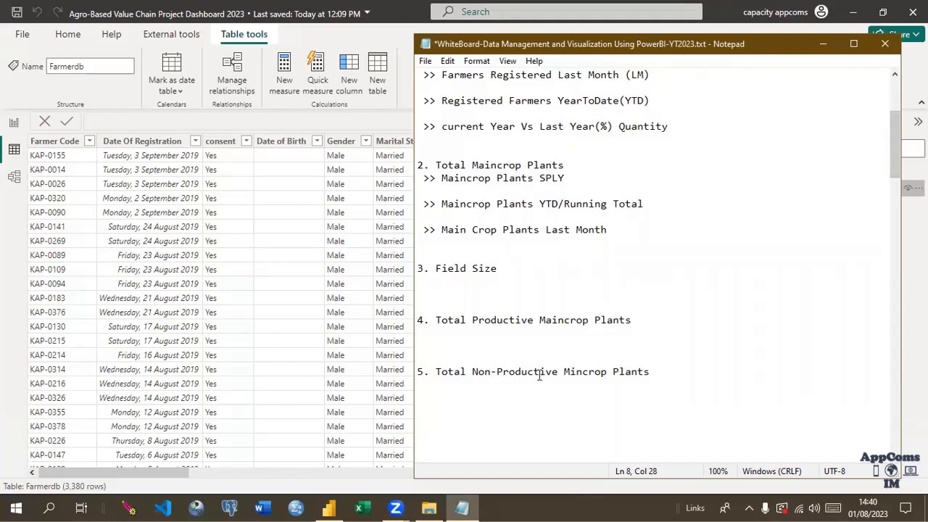
pyautogui.click(439, 290)
pyautogui.write('..')
pyautogui.press('BackSpace')
pyautogui.press('BackSpace')
pyautogui.write('>>')
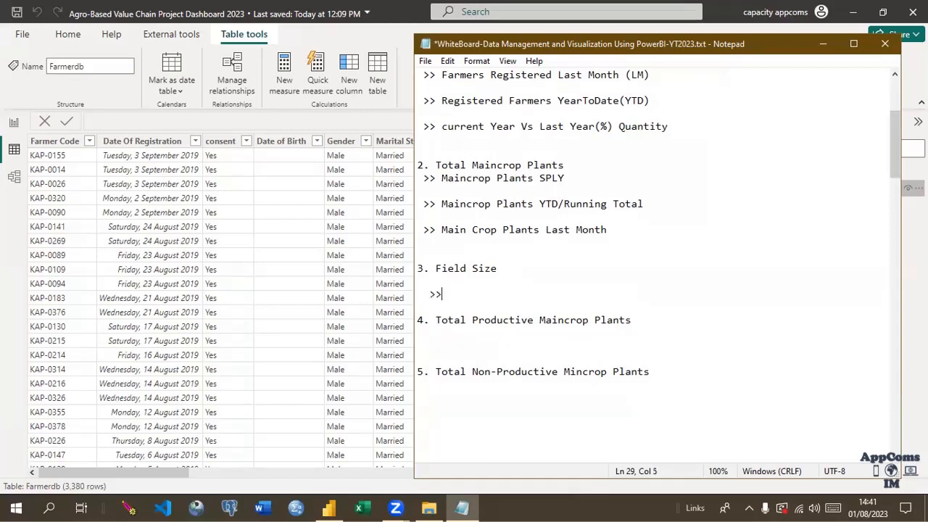
pyautogui.write(' Field size SPA')
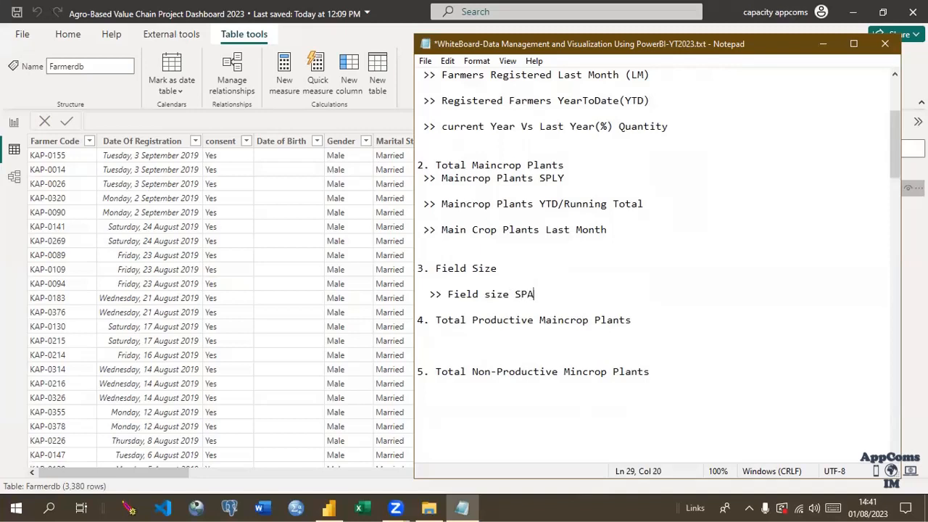
pyautogui.press('BackSpace')
pyautogui.write('LY')
pyautogui.press('Return')
pyautogui.press('Return')
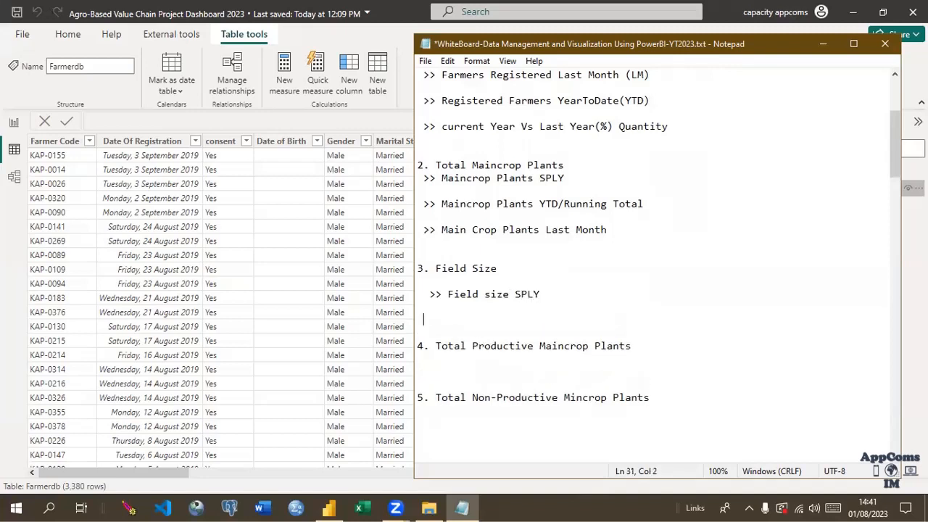
# Add the sub-items ">> Field Size YTD" and ">> Field Size LM" below the field size SPLY line, separated by a blank line
pyautogui.write('>> Field Size Y')
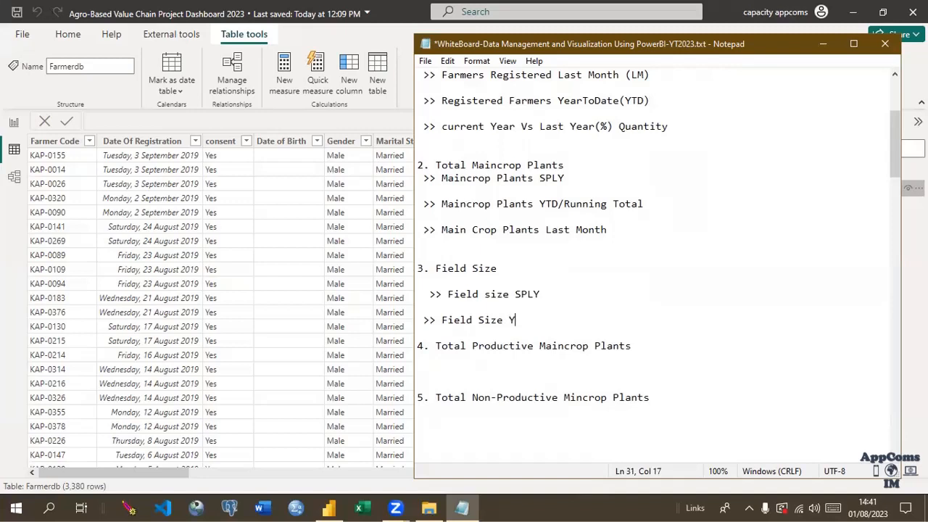
pyautogui.write('TD')
pyautogui.press('Return')
pyautogui.press('Return')
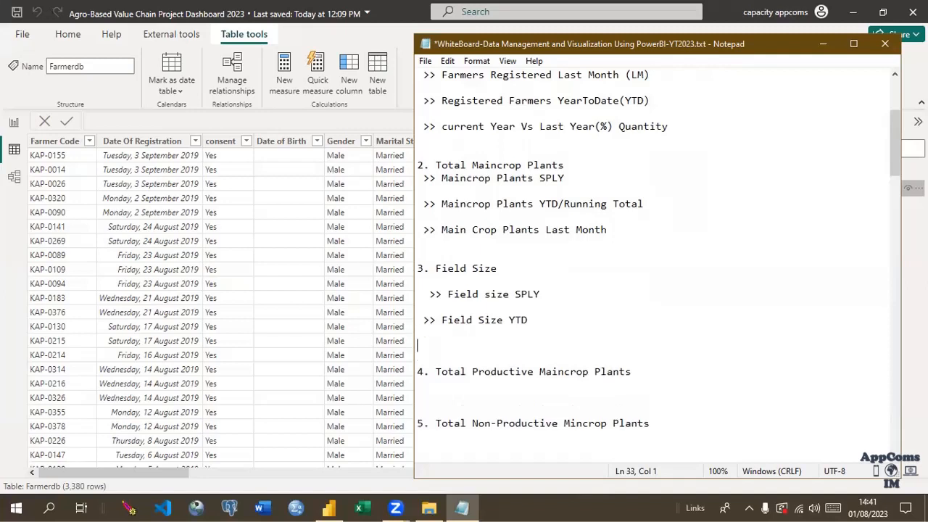
pyautogui.write('>>')
pyautogui.write('F')
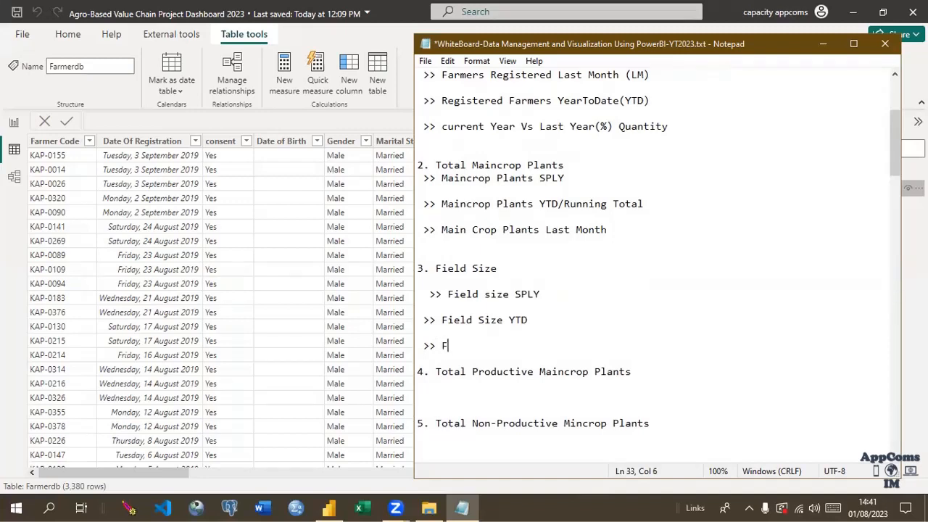
pyautogui.write('ield Size LM')
# Copy the three field size sub-items (SPLY, YTD, LM) from section 3 to the blank line under "4. Total Productive Maincrop Plants"
pyautogui.moveTo(531, 343); pyautogui.dragTo(427, 294)
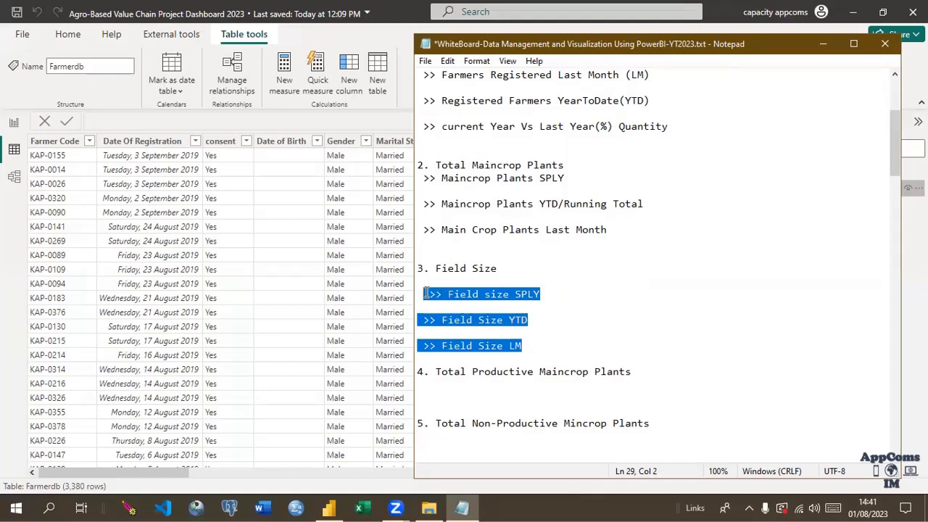
pyautogui.click(433, 395)
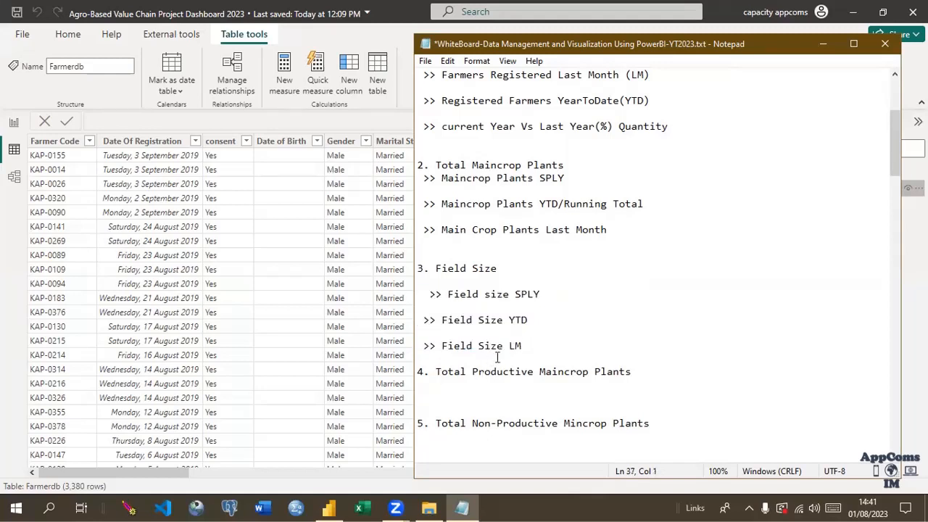
pyautogui.moveTo(533, 346); pyautogui.dragTo(418, 294)
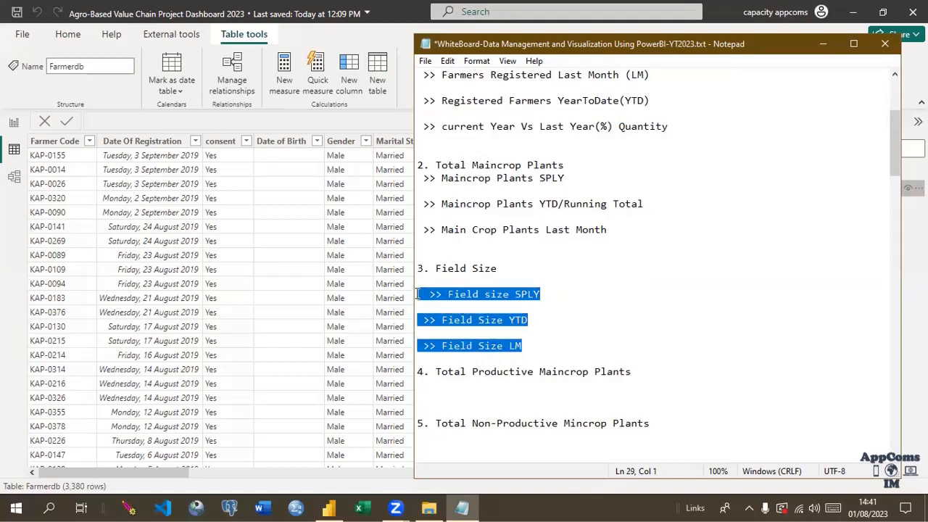
pyautogui.hotkey('ctrl', 'c')
pyautogui.click(430, 400)
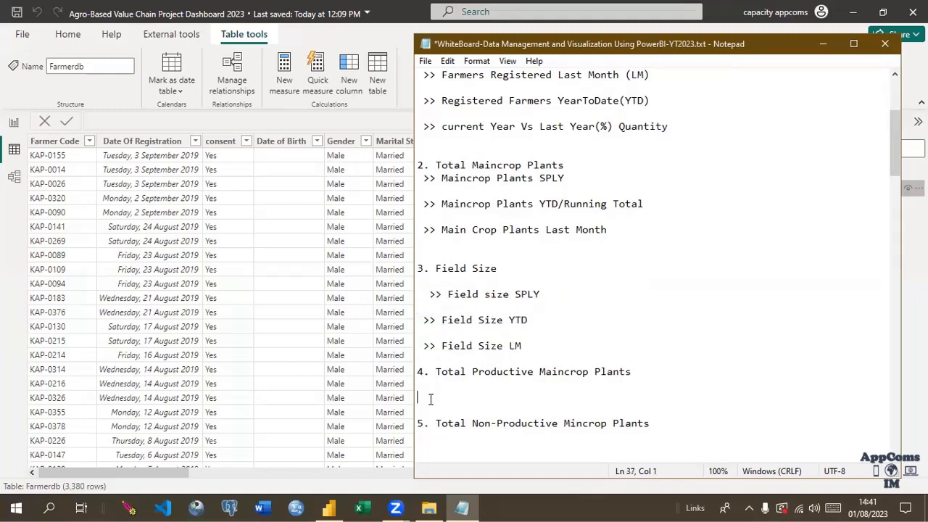
pyautogui.hotkey('ctrl', 'v')
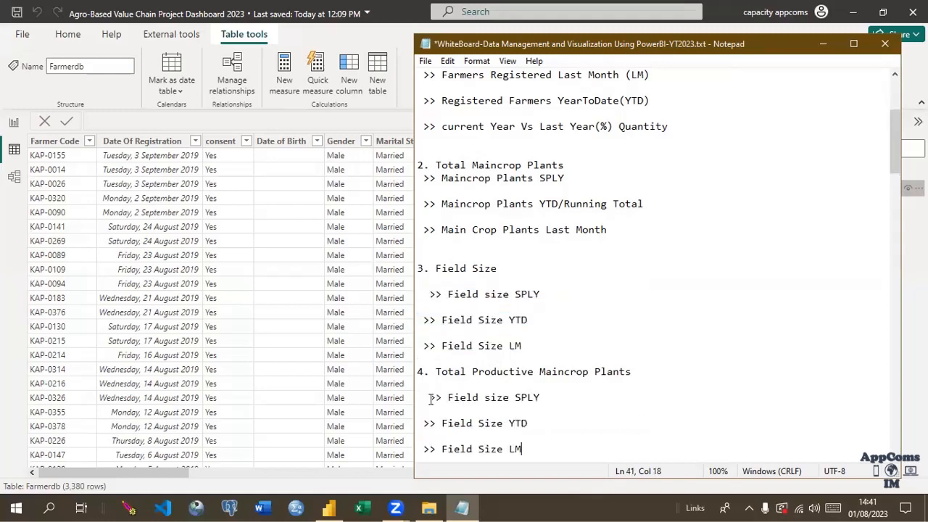
# Try to replace "Field size" in section 4's SPLY line by pasting over it, and undo the paste
pyautogui.click(511, 397)
pyautogui.click(633, 371)
pyautogui.moveTo(633, 371); pyautogui.dragTo(470, 371)
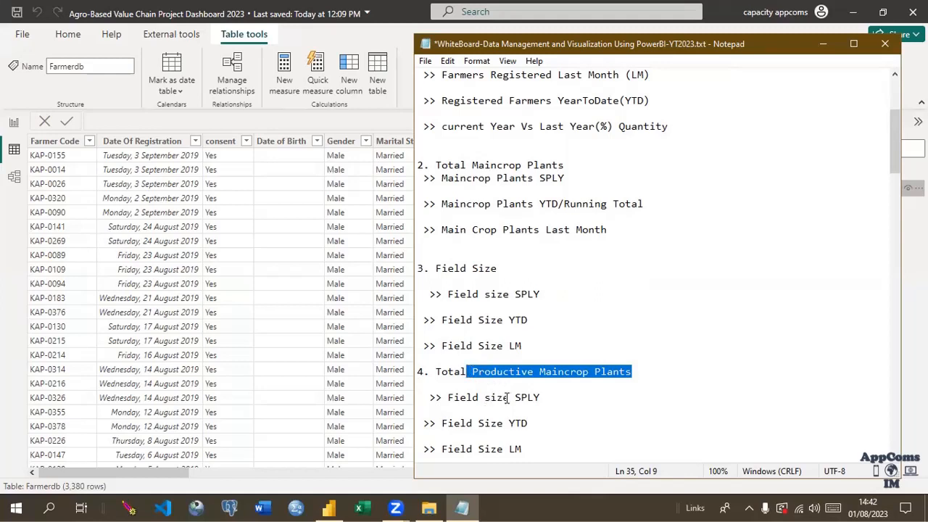
pyautogui.moveTo(510, 398); pyautogui.dragTo(448, 397)
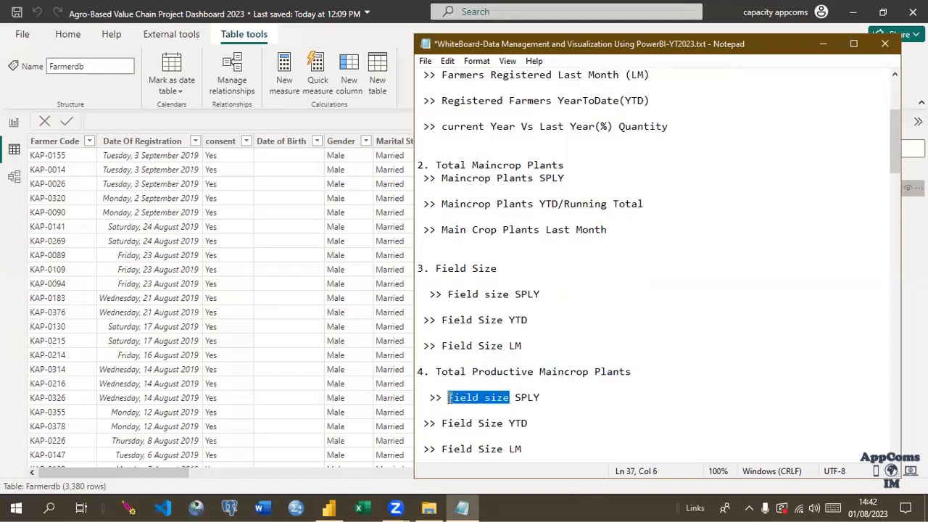
pyautogui.hotkey('ctrl', 'v')
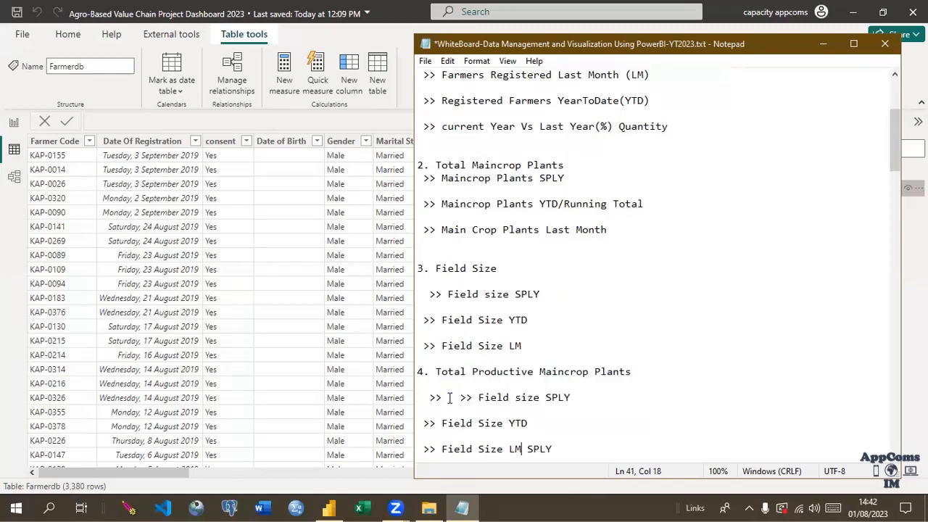
pyautogui.hotkey('ctrl', 'z')
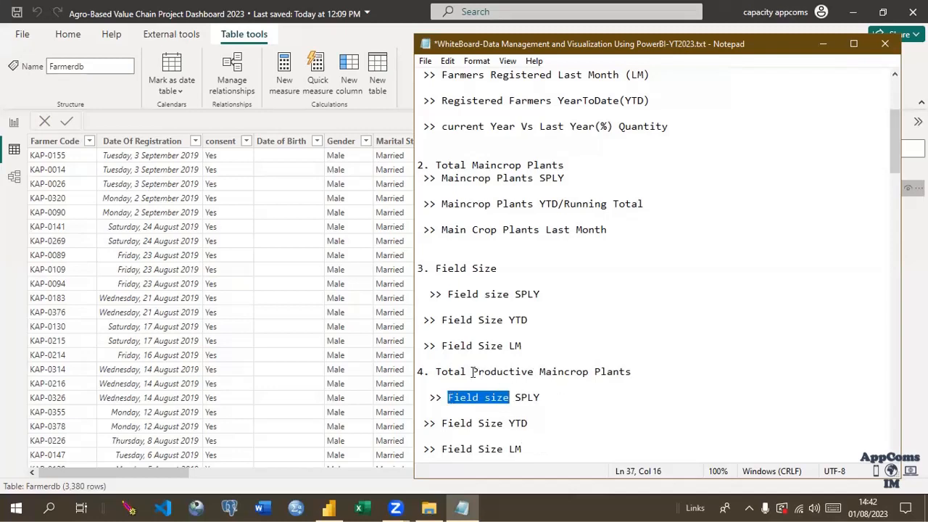
# Copy "Productive Maincrop Plants" from the section 4 heading and replace "Field size" with it in the SPLY line below
pyautogui.moveTo(473, 371); pyautogui.dragTo(631, 375)
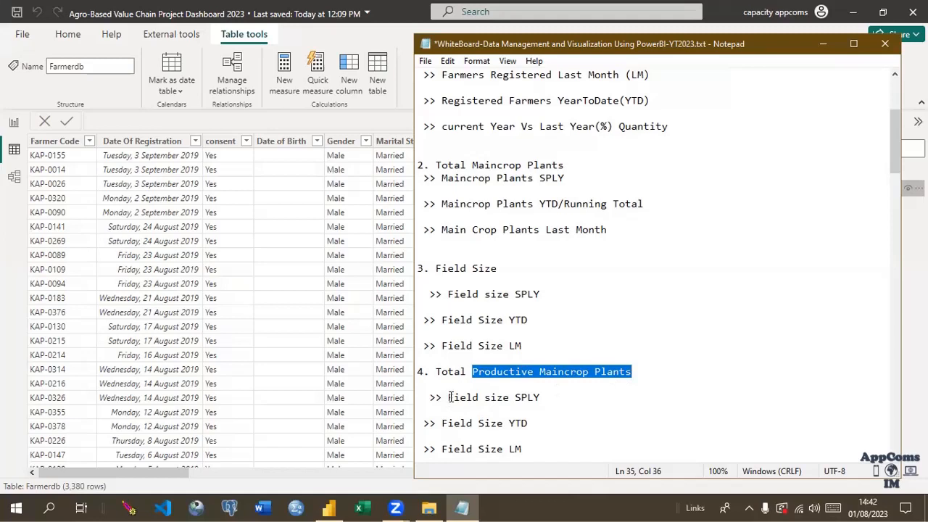
pyautogui.moveTo(447, 398); pyautogui.dragTo(511, 398)
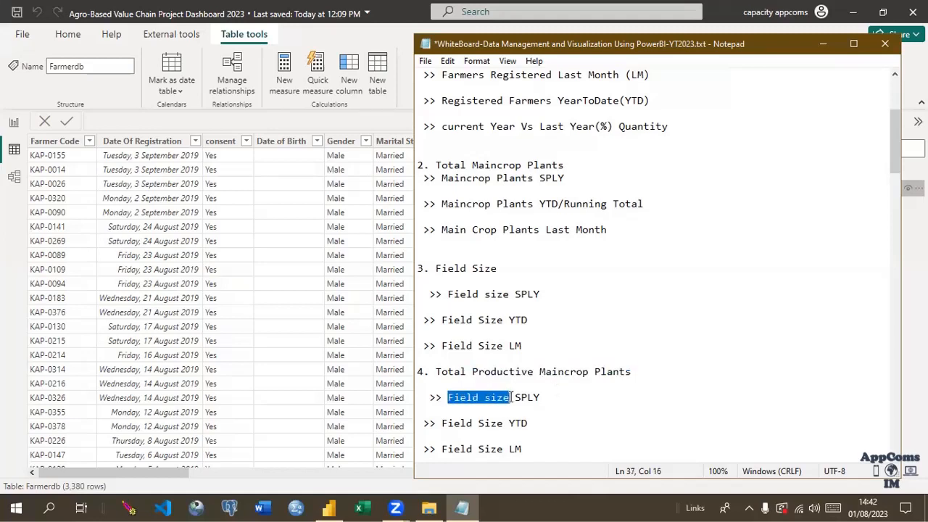
pyautogui.hotkey('ctrl', 'v')
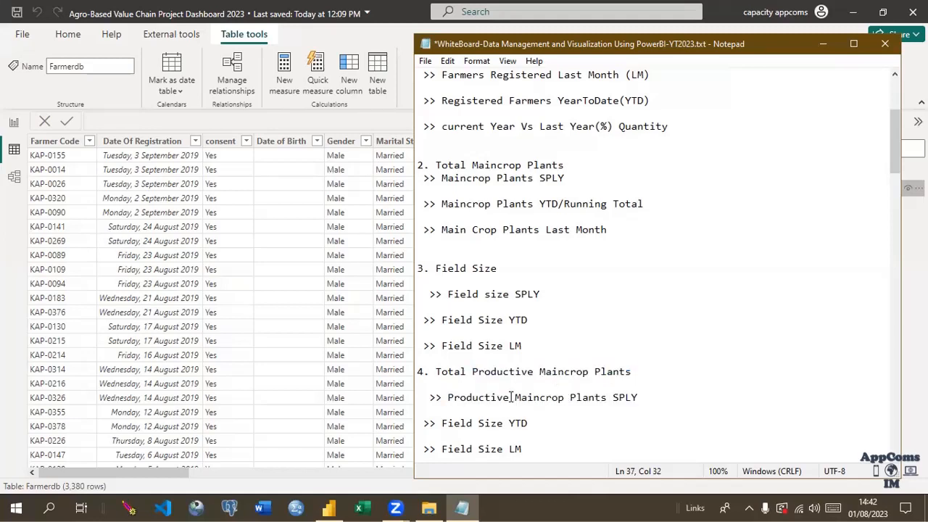
# Insert "Productive Maincrop Plants" after the marker in section 4's YTD line with a separating space, and indent the YTD and LM lines one more space
pyautogui.click(437, 423)
pyautogui.hotkey('ctrl', 'v')
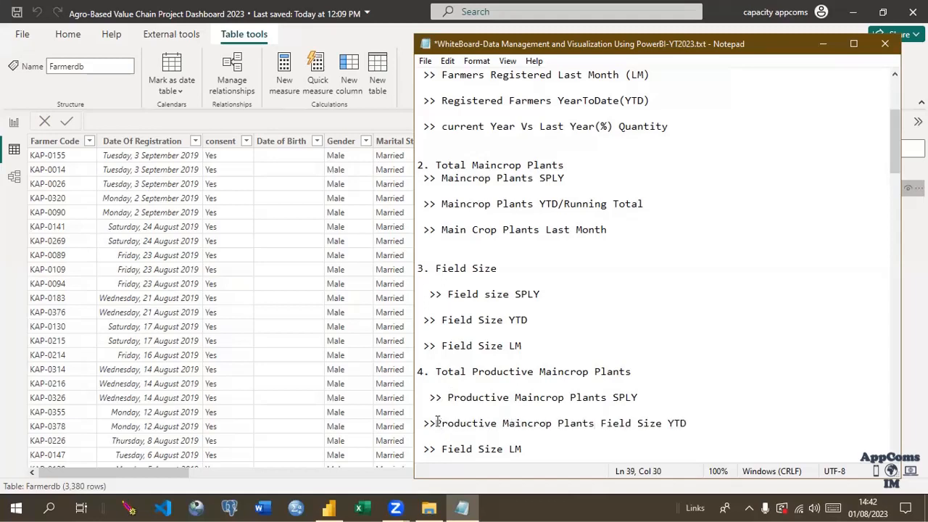
pyautogui.click(425, 423)
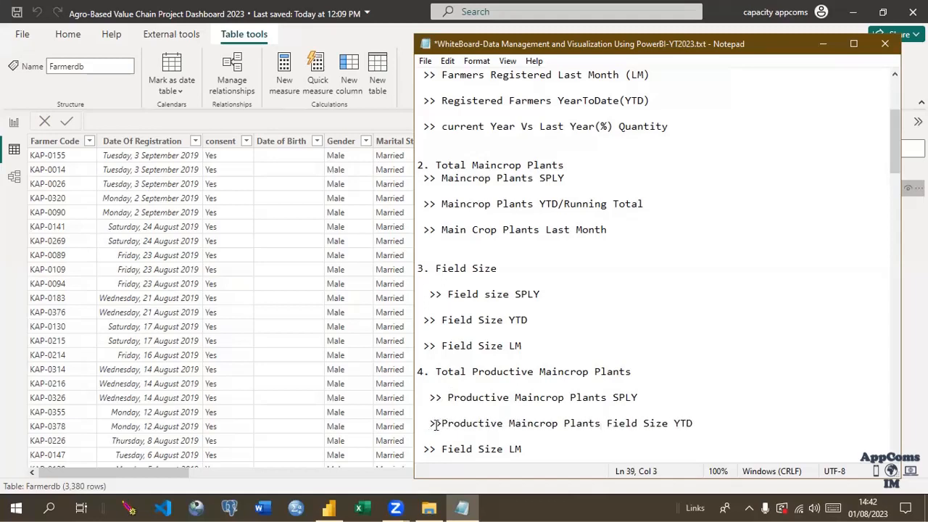
pyautogui.click(442, 423)
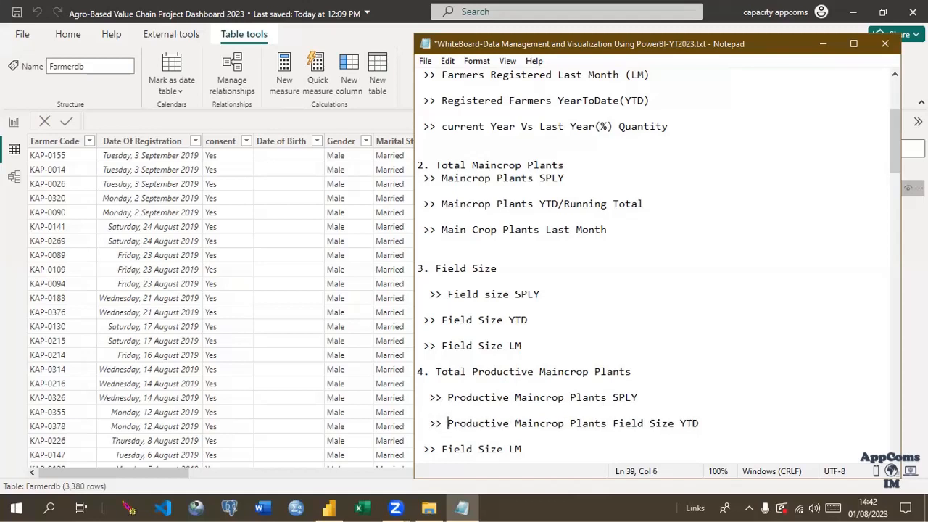
pyautogui.click(427, 449)
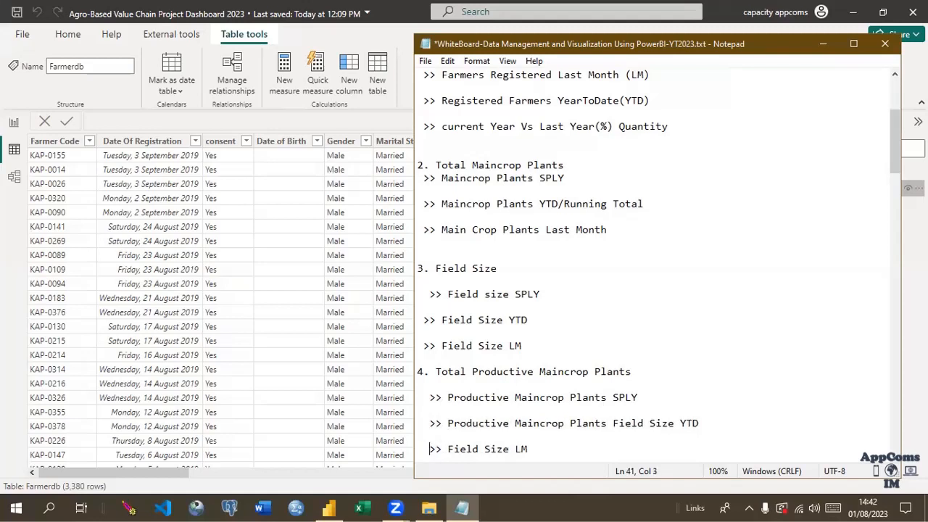
# Replace "Field Size" in the last line under item 4 with "Productive Maincrop Plants", starting the line with ">>"
pyautogui.click(448, 449)
pyautogui.moveTo(430, 450); pyautogui.dragTo(515, 450)
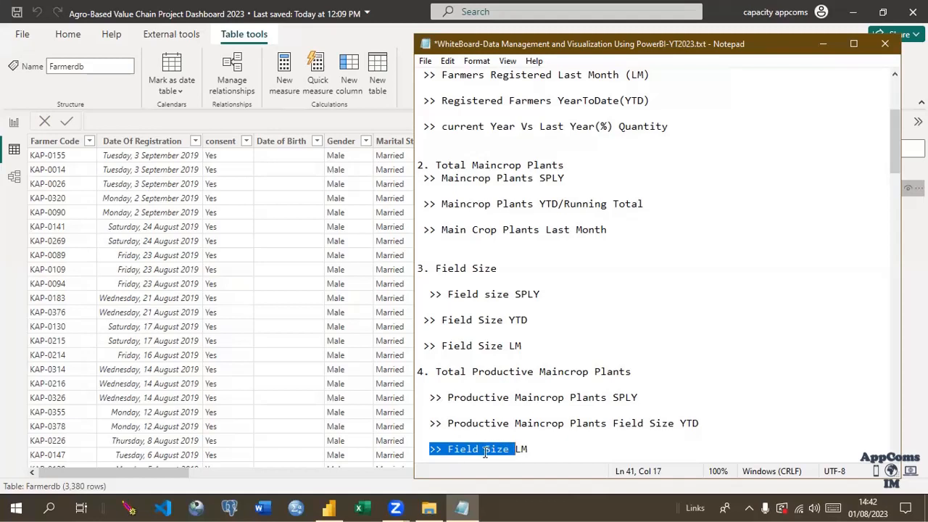
pyautogui.hotkey('ctrl', 'v')
pyautogui.click(430, 450)
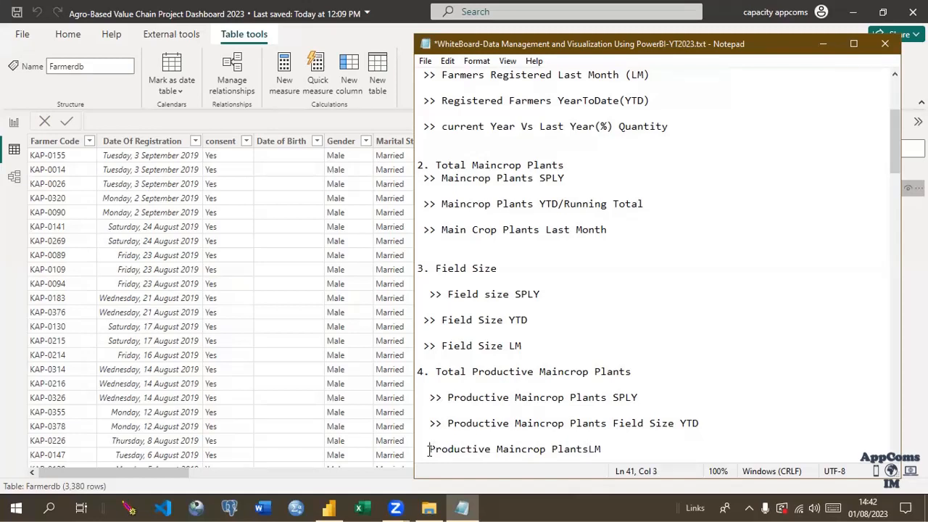
pyautogui.write('>>')
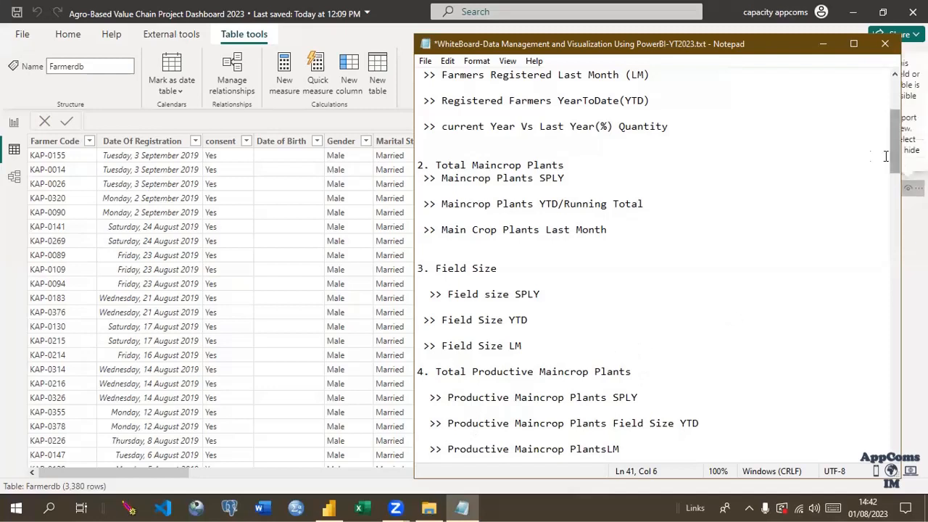
# Separate "Plants" and "LM" in item 4's last line and copy its three sub-lines under "5. Total Non-Productive Mincrop Plants"
pyautogui.click(847, 153)
pyautogui.hotkey('ctrl', '-')
pyautogui.hotkey('ctrl', '-')
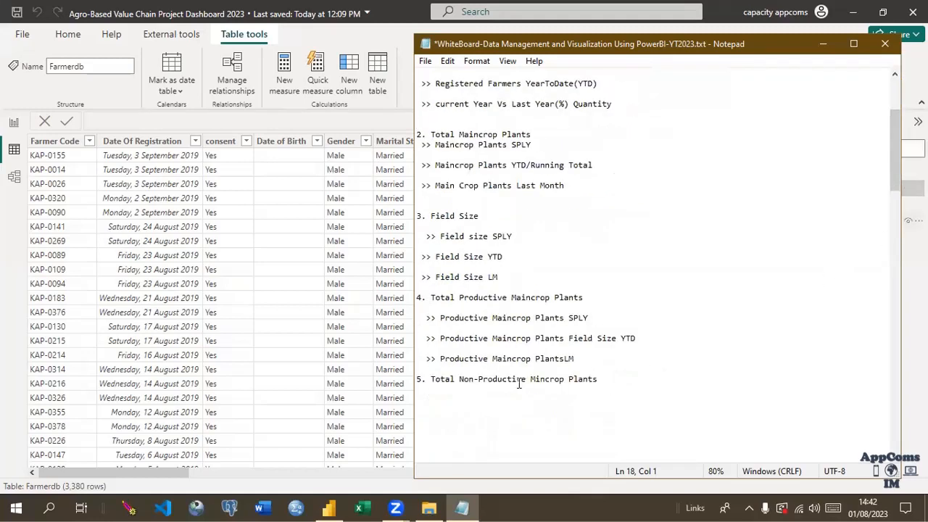
pyautogui.click(601, 380)
pyautogui.press('Return')
pyautogui.click(566, 358)
pyautogui.moveTo(582, 359); pyautogui.dragTo(411, 313)
pyautogui.hotkey('ctrl', 'c')
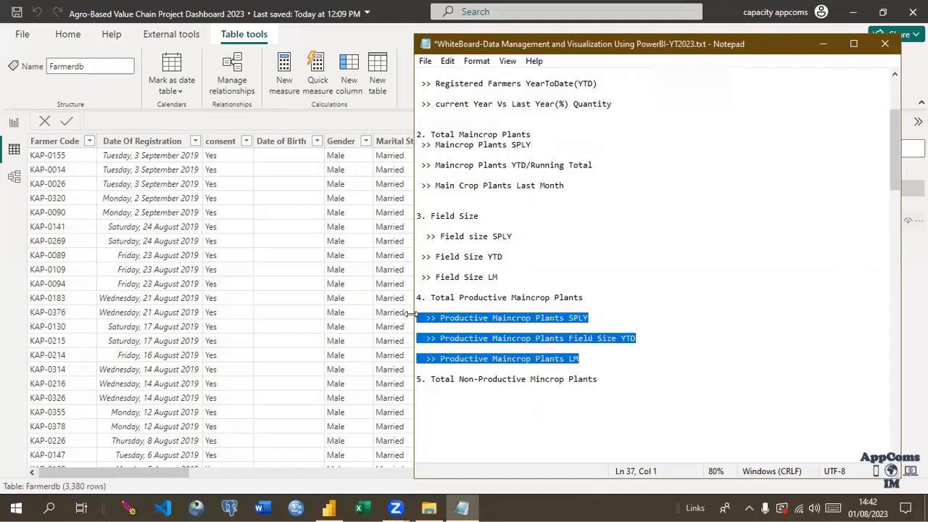
pyautogui.click(430, 396)
pyautogui.hotkey('ctrl', 'v')
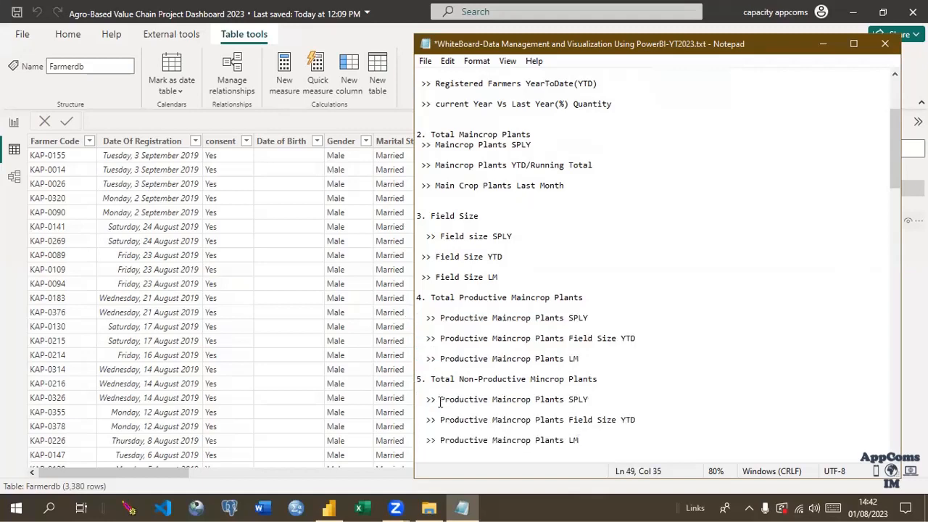
# Prefix each of the three copied lines under item 5 with "Non"
pyautogui.click(440, 400)
pyautogui.write('Non')
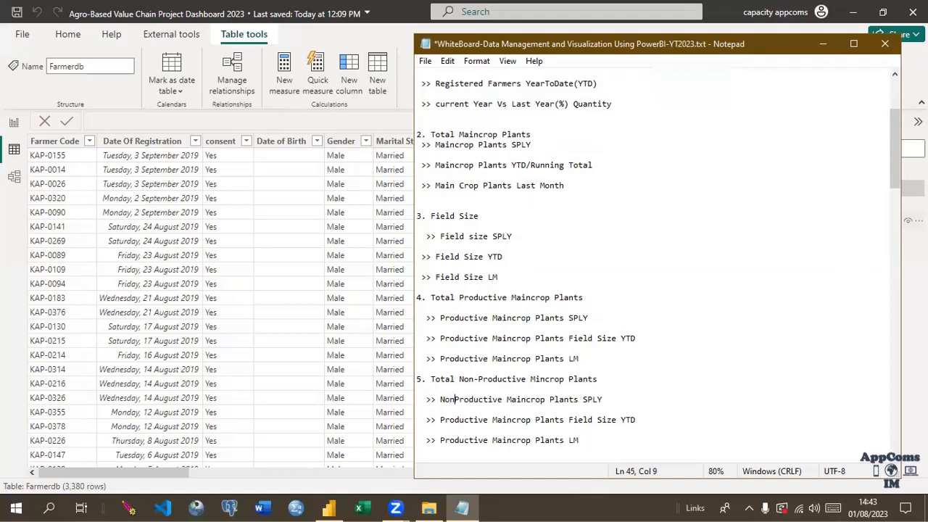
pyautogui.click(439, 420)
pyautogui.write('Non')
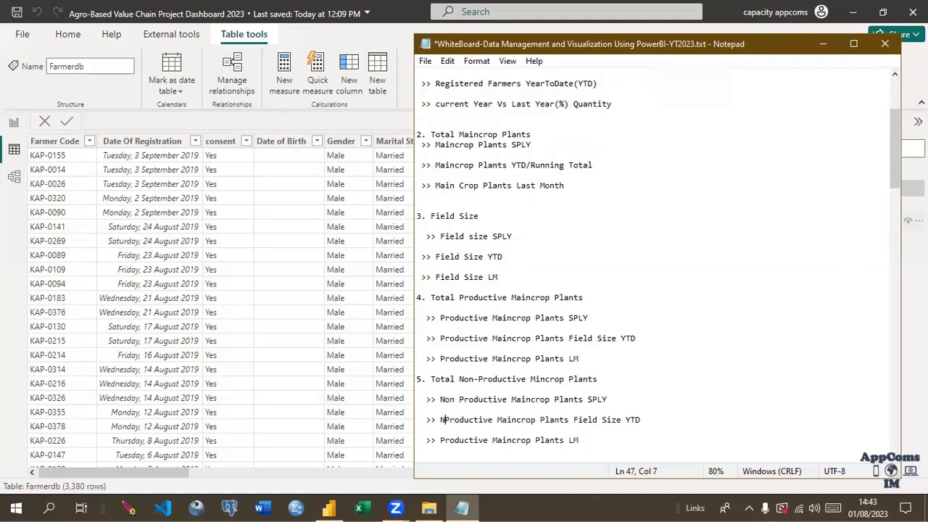
pyautogui.click(439, 440)
pyautogui.write('Non')
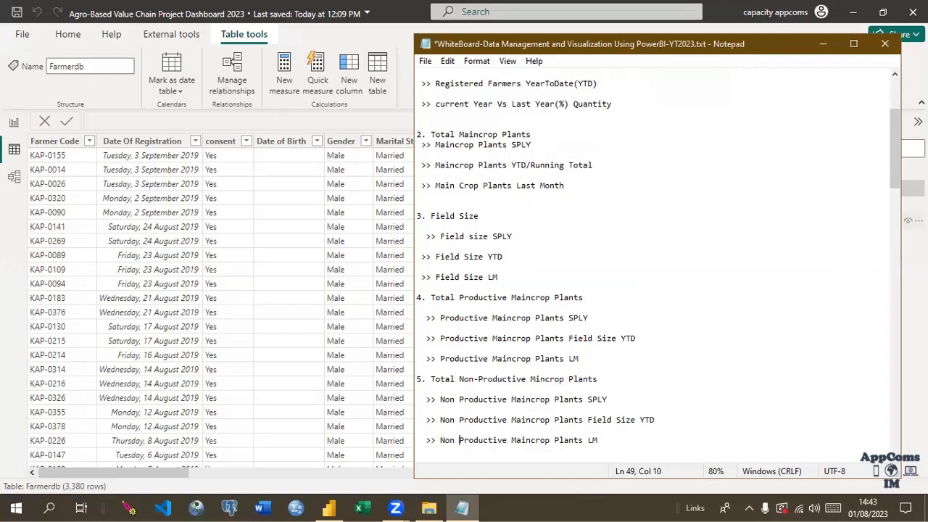
pyautogui.click(565, 338)
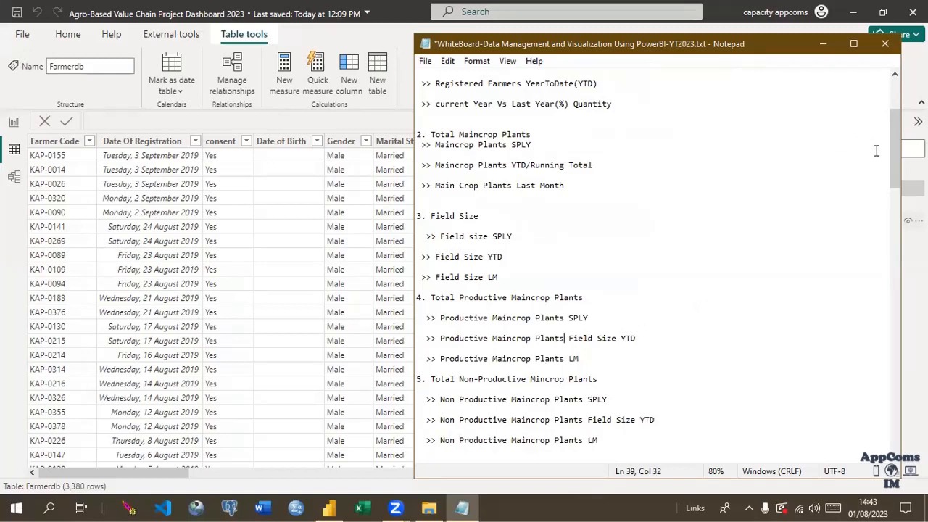
# Add the heading "6. Male Vs Female" below the last line of item 5
pyautogui.moveTo(893, 148); pyautogui.dragTo(896, 176)
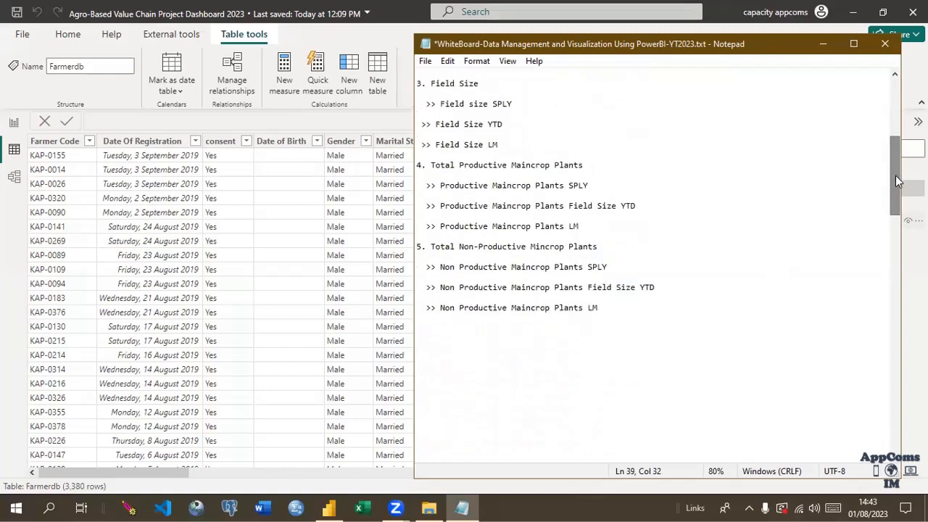
pyautogui.click(586, 298)
pyautogui.press('Down')
pyautogui.press('Down')
pyautogui.press('Down')
pyautogui.write('Ma')
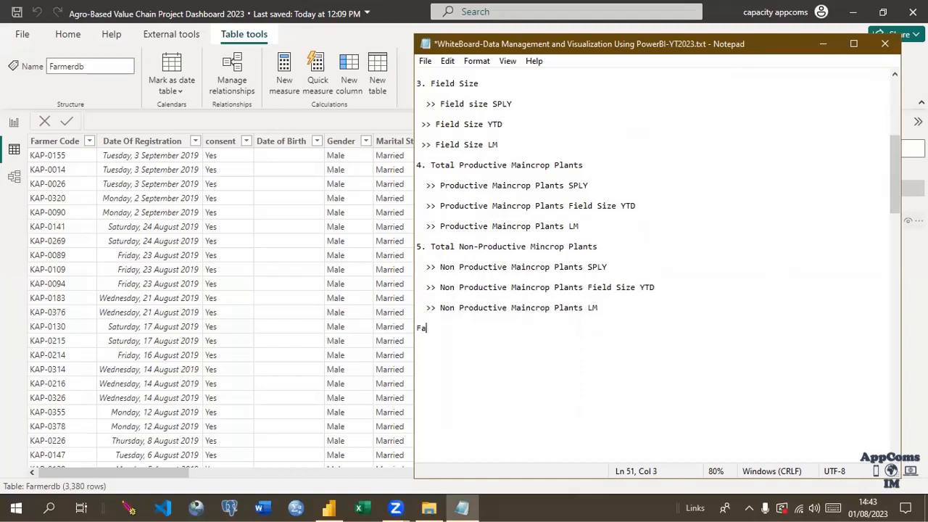
pyautogui.press('BackSpace')
pyautogui.press('BackSpace')
pyautogui.write('6. Male Vs Female')
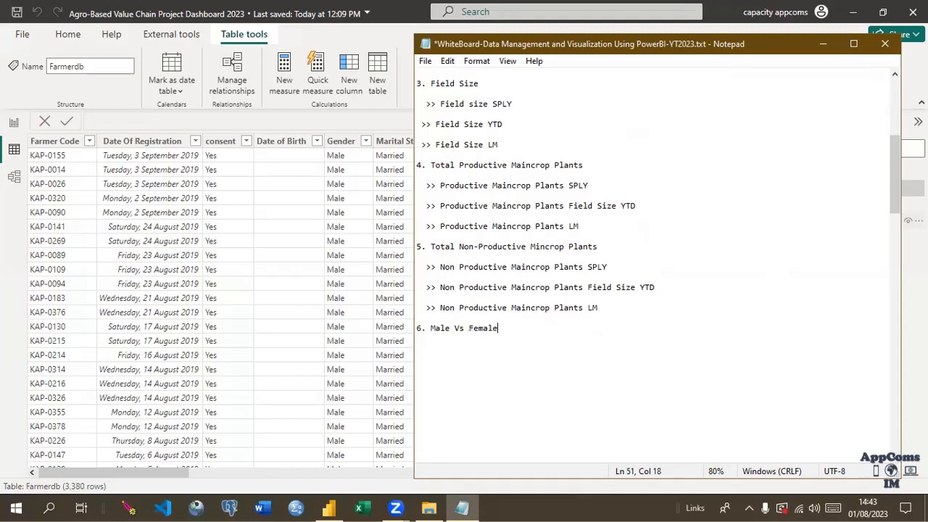
# Add an indented "Males YTD" line under the "6. Male Vs Female" heading
pyautogui.press('Return')
pyautogui.write('>>')
pyautogui.press('BackSpace')
pyautogui.press('BackSpace')
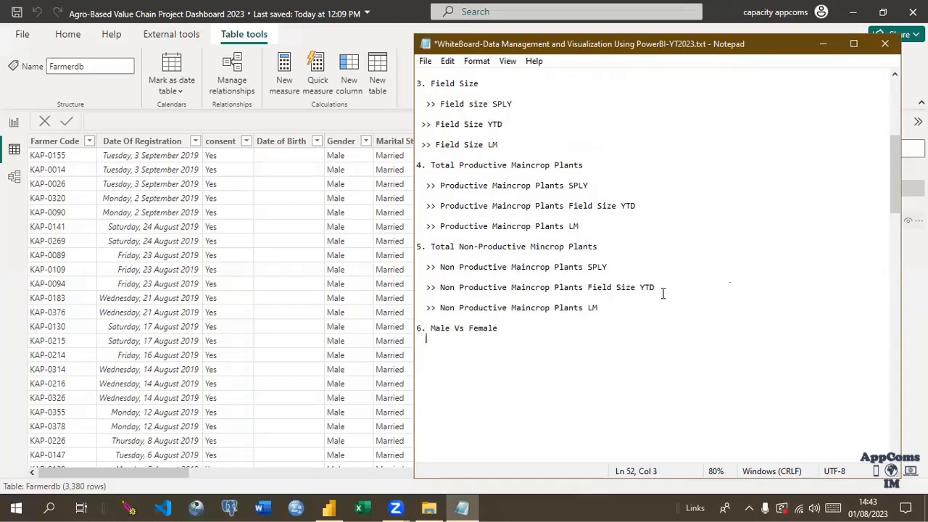
pyautogui.moveTo(897, 199); pyautogui.dragTo(897, 193)
pyautogui.write('Ma')
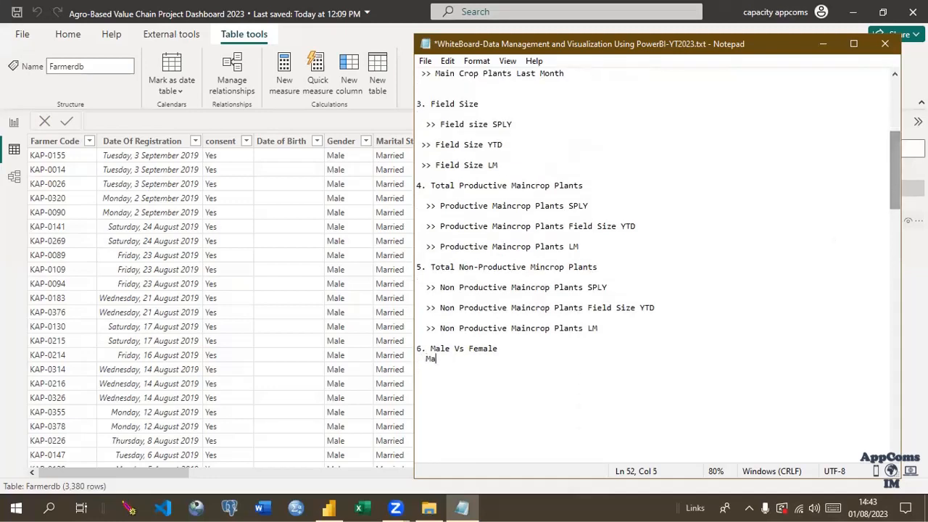
pyautogui.write('les YTD')
pyautogui.press('Return')
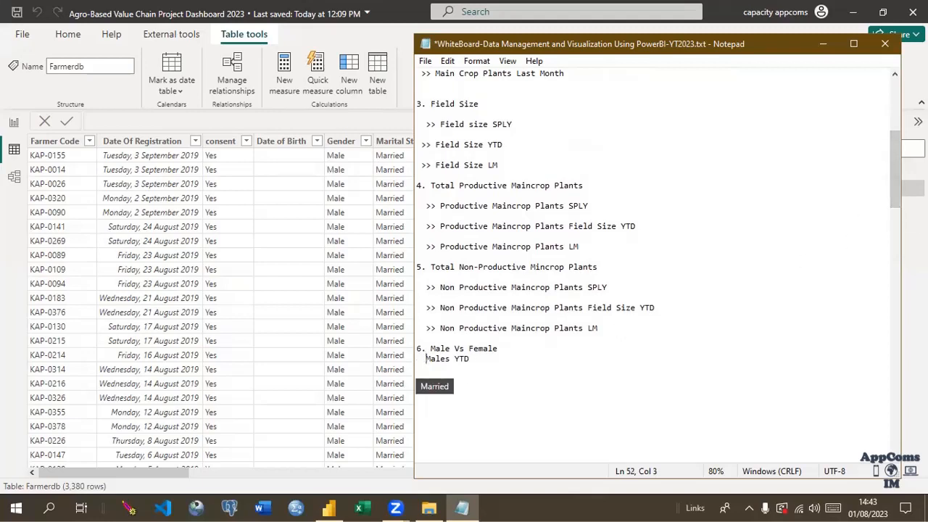
# Insert the line ">> Total Males" above "Males YTD" and mark "Males YTD" with ">>"
pyautogui.write('>>')
pyautogui.press('Return')
pyautogui.write('>>')
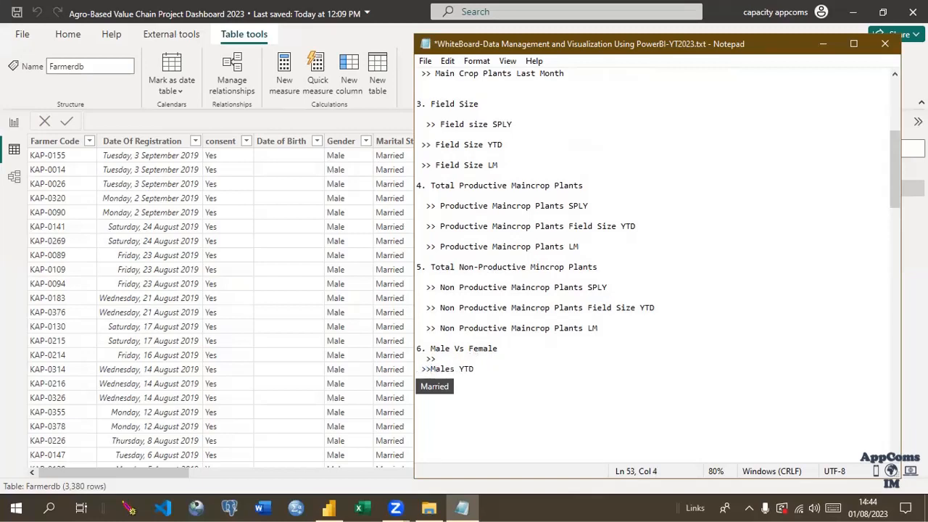
pyautogui.click(444, 359)
pyautogui.write('Total Males')
# Add the line ">>Male SPLY" beneath ">>Males YTD"
pyautogui.click(478, 369)
pyautogui.press('Return')
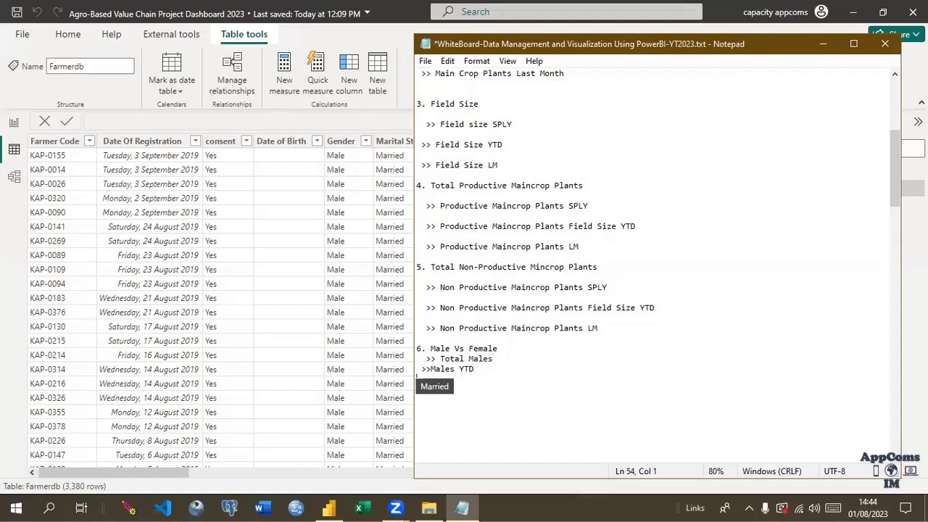
pyautogui.write('>>Male SPLY')
pyautogui.press('Return')
pyautogui.press('Return')
pyautogui.doubleClick(498, 369)
pyautogui.click(498, 369)
pyautogui.click(477, 389)
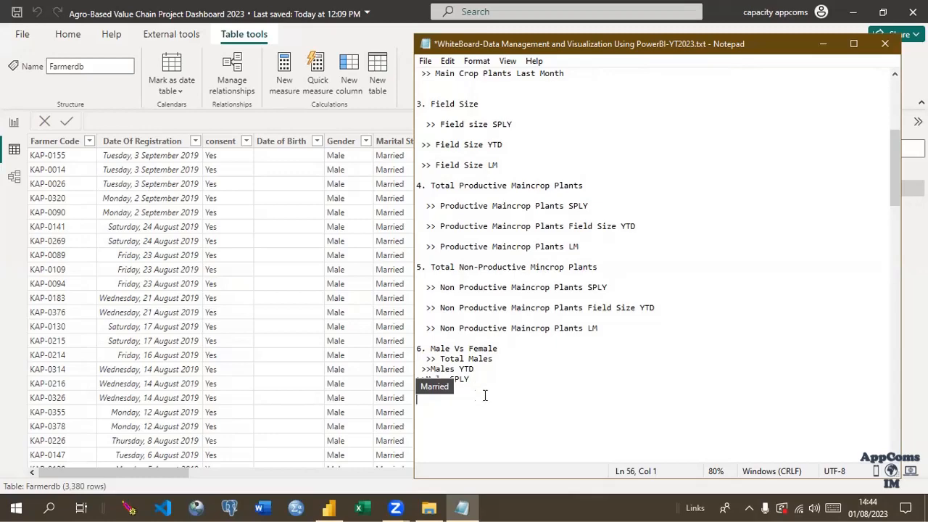
pyautogui.click(245, 390)
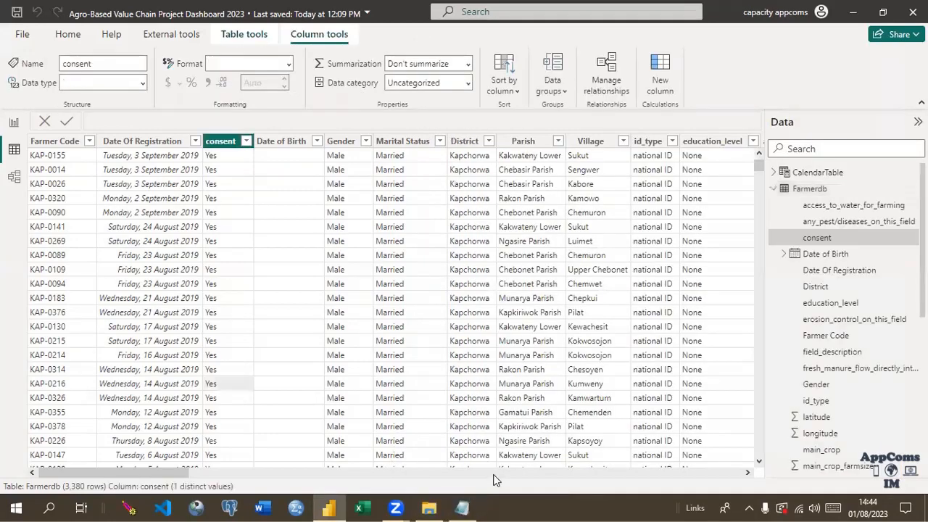
pyautogui.click(462, 508)
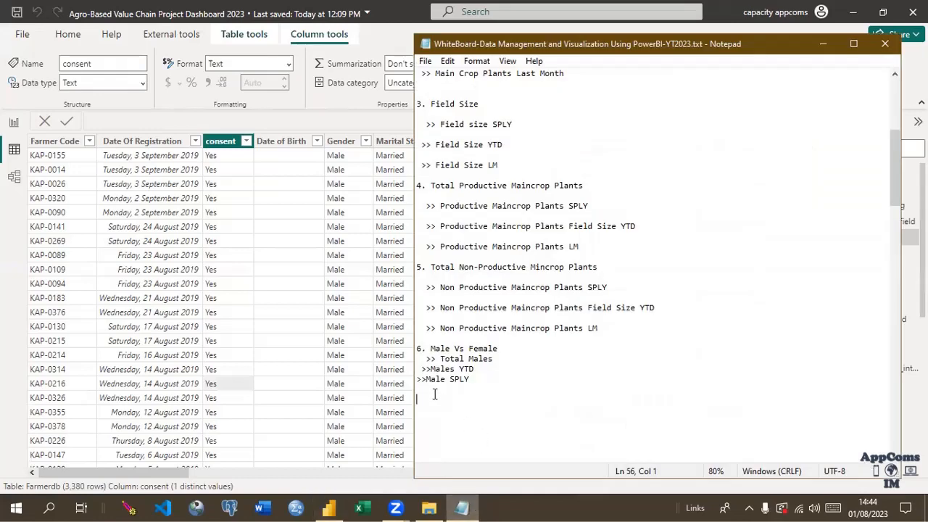
# Align the indentation of the three male lines under item 6 and remove the space before "Total Males"
pyautogui.click(418, 379)
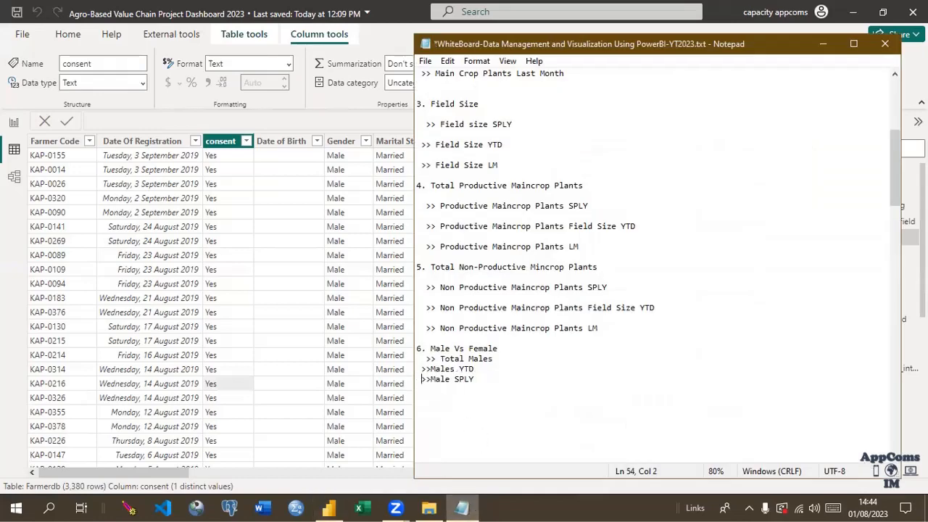
pyautogui.click(423, 368)
pyautogui.click(421, 379)
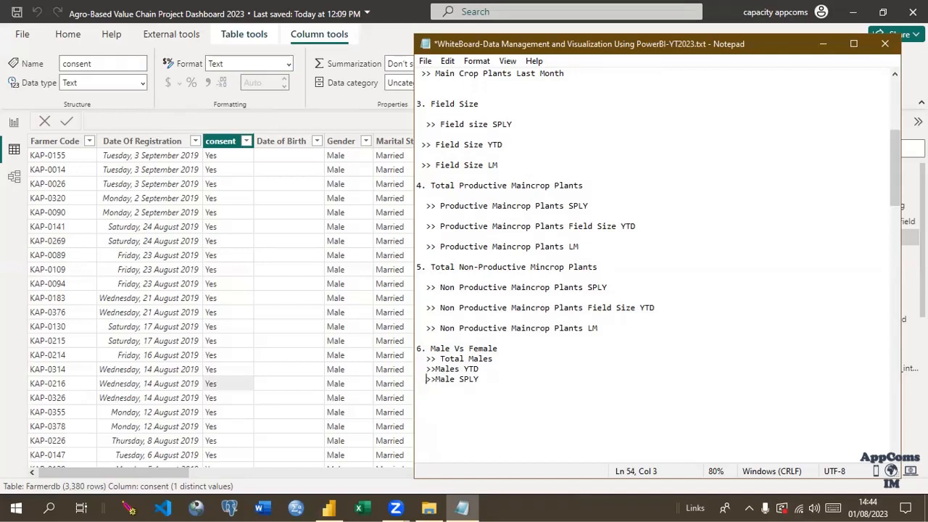
pyautogui.click(437, 359)
pyautogui.press('Delete')
# Duplicate the three male lines below the originals under item 6, separated by a blank line
pyautogui.moveTo(480, 380); pyautogui.dragTo(419, 359)
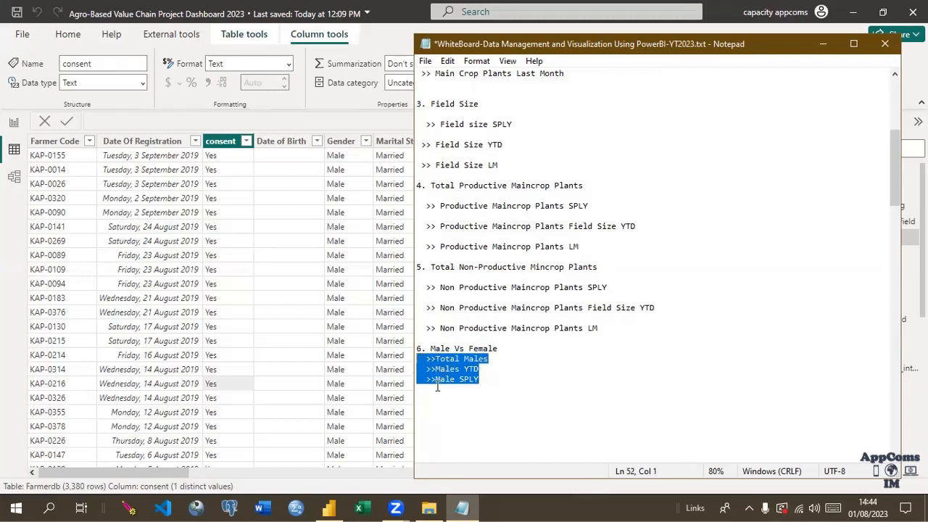
pyautogui.click(484, 380)
pyautogui.press('Return')
pyautogui.press('Return')
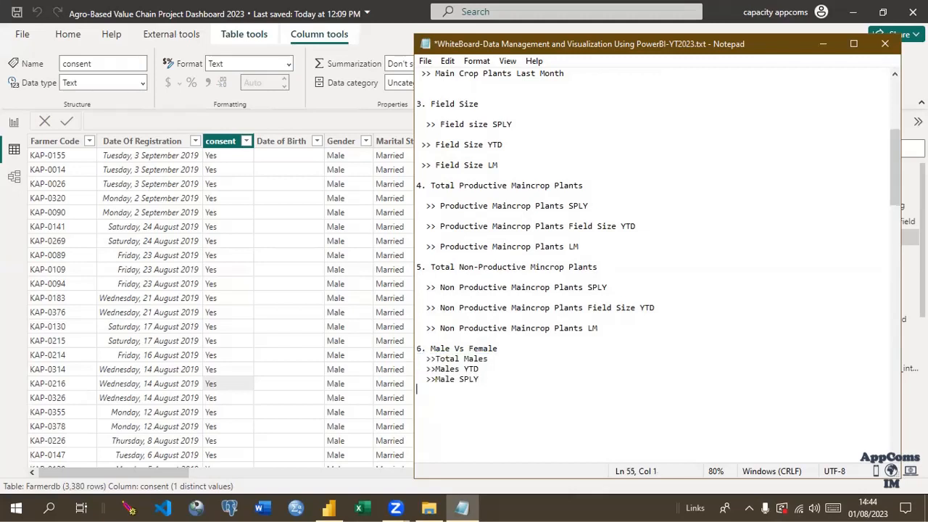
pyautogui.hotkey('ctrl', 'v')
pyautogui.hotkey('ctrl', 'z')
pyautogui.moveTo(479, 379); pyautogui.dragTo(423, 359)
pyautogui.hotkey('ctrl', 'c')
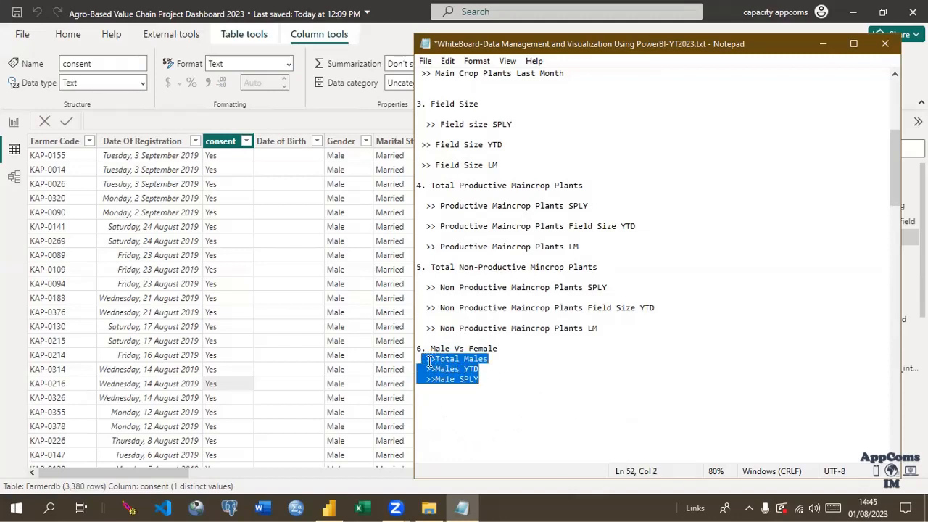
pyautogui.click(492, 389)
pyautogui.hotkey('ctrl', 'v')
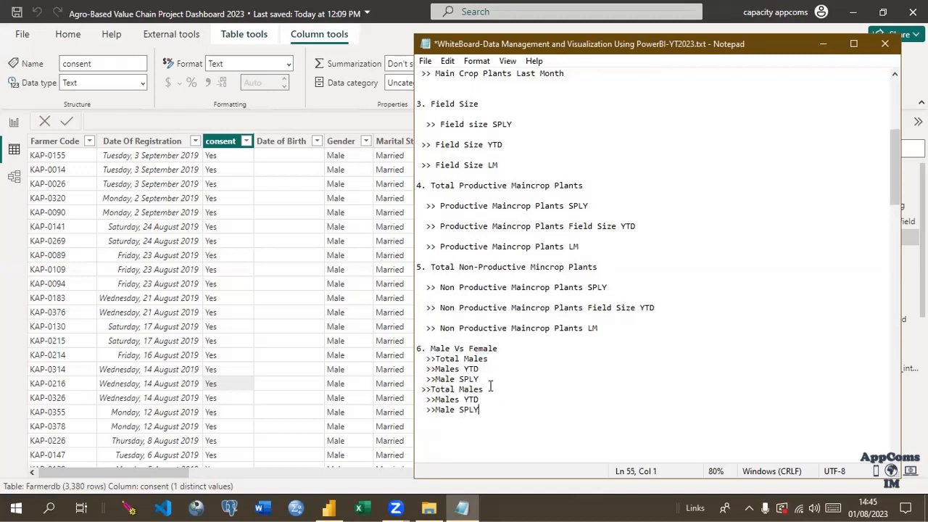
pyautogui.click(480, 379)
pyautogui.press('Return')
# Change the duplicated lines to "Total Females", "Females YTD" and "Female SPLY"
pyautogui.click(459, 399)
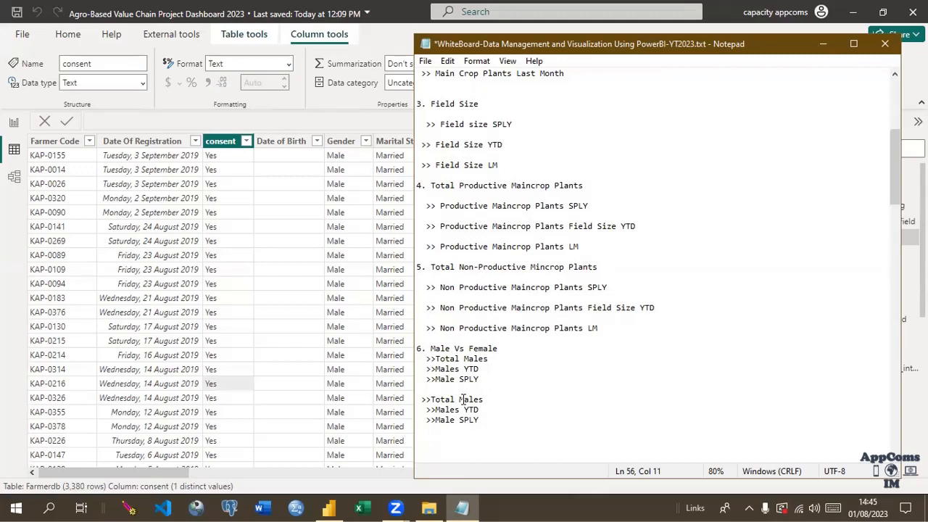
pyautogui.press('BackSpace')
pyautogui.write('Fe')
pyautogui.press('BackSpace')
pyautogui.write('em')
pyautogui.click(440, 409)
pyautogui.press('BackSpace')
pyautogui.write('Fem')
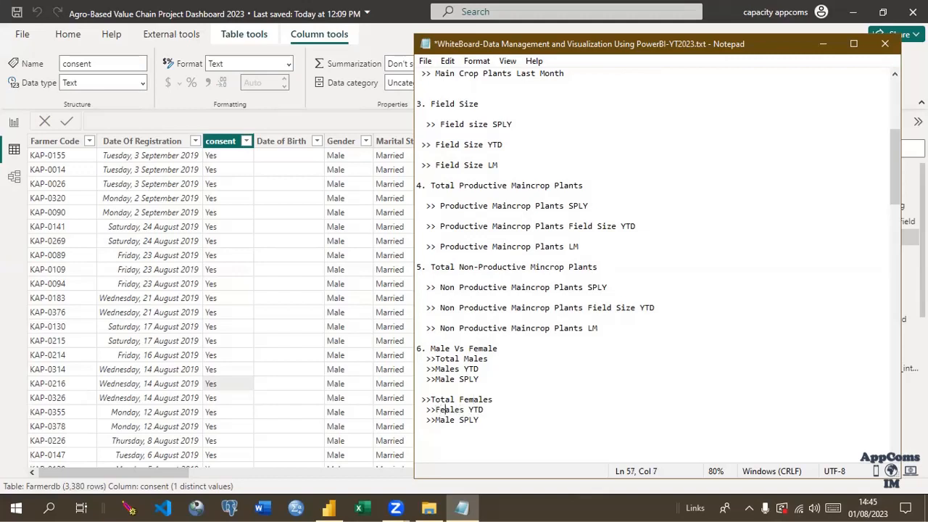
pyautogui.click(440, 421)
pyautogui.press('BackSpace')
pyautogui.write('Fem')
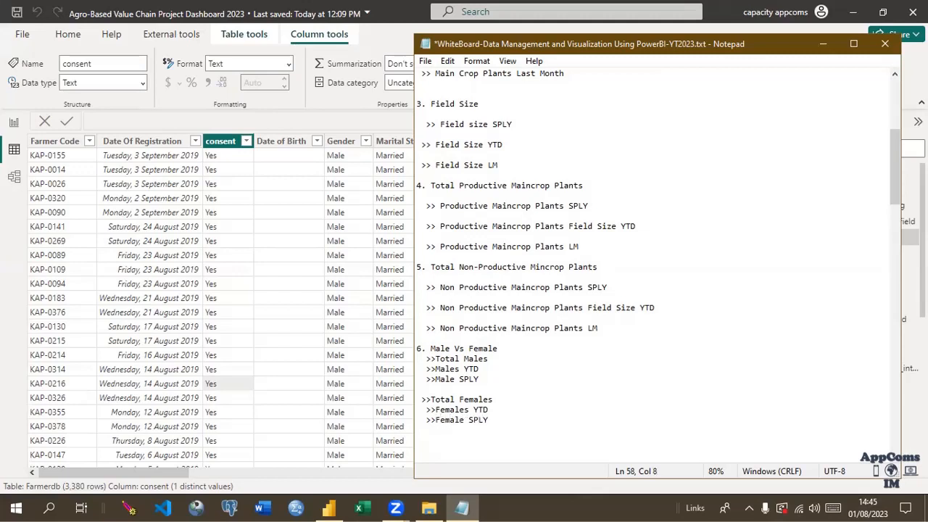
# Insert a blank line beneath "1. Total Farmers Registered" in the data analysis workplan
pyautogui.click(506, 419)
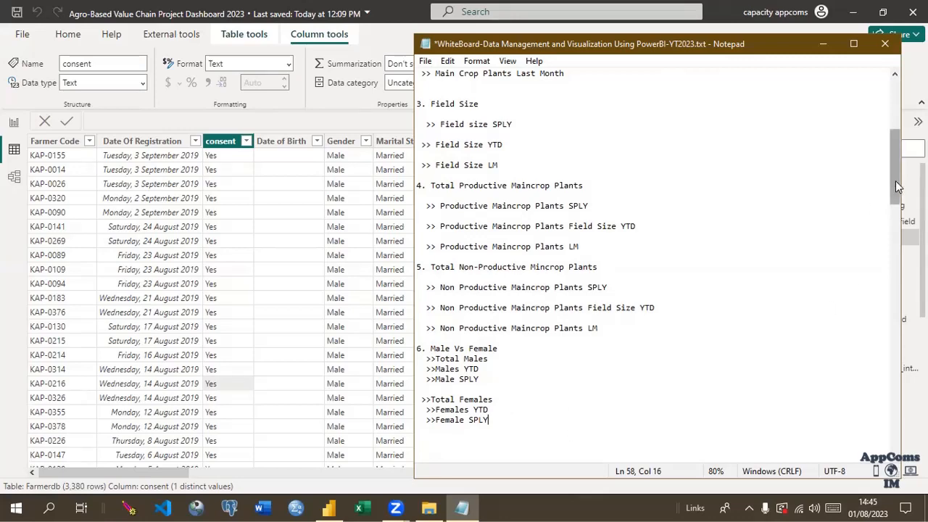
pyautogui.moveTo(896, 186); pyautogui.dragTo(894, 116)
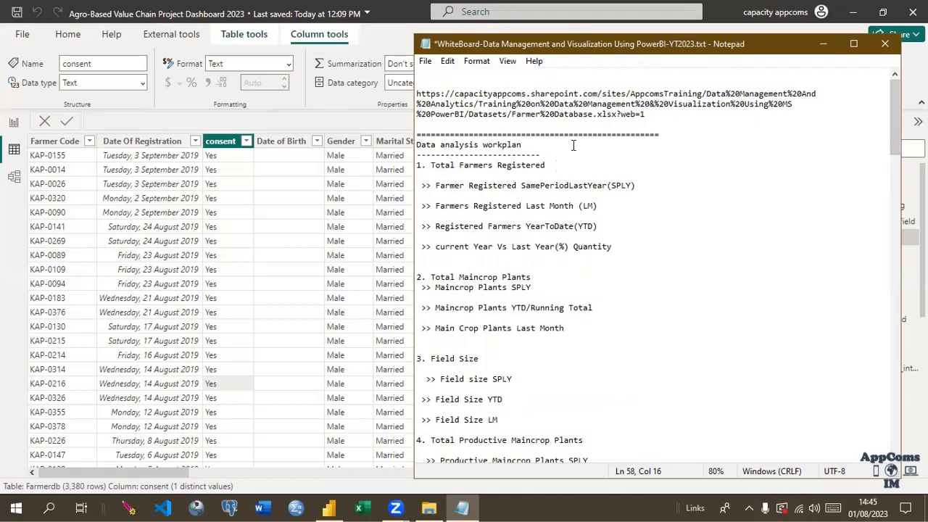
pyautogui.moveTo(896, 135)
pyautogui.mouseDown()
pyautogui.moveTo(894, 190)
pyautogui.moveTo(895, 135)
pyautogui.mouseUp()
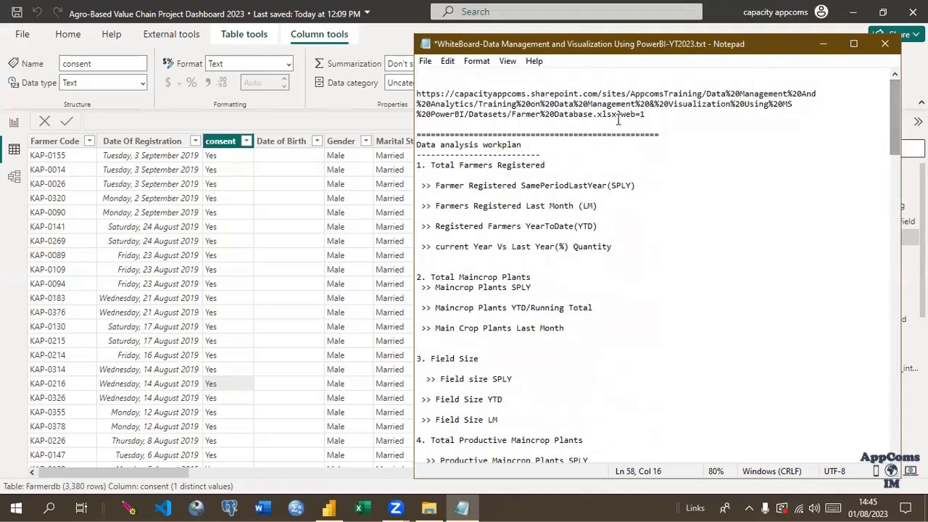
pyautogui.click(528, 145)
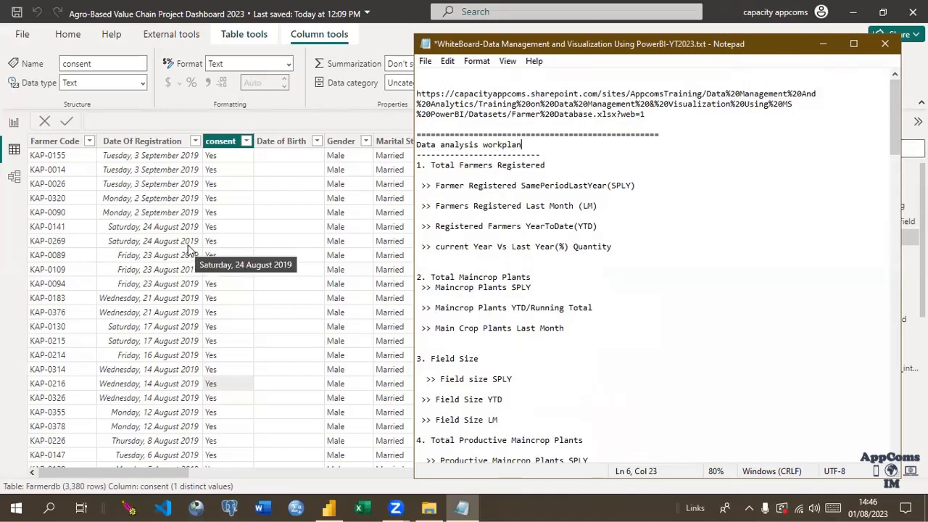
pyautogui.click(564, 172)
pyautogui.press('Return')
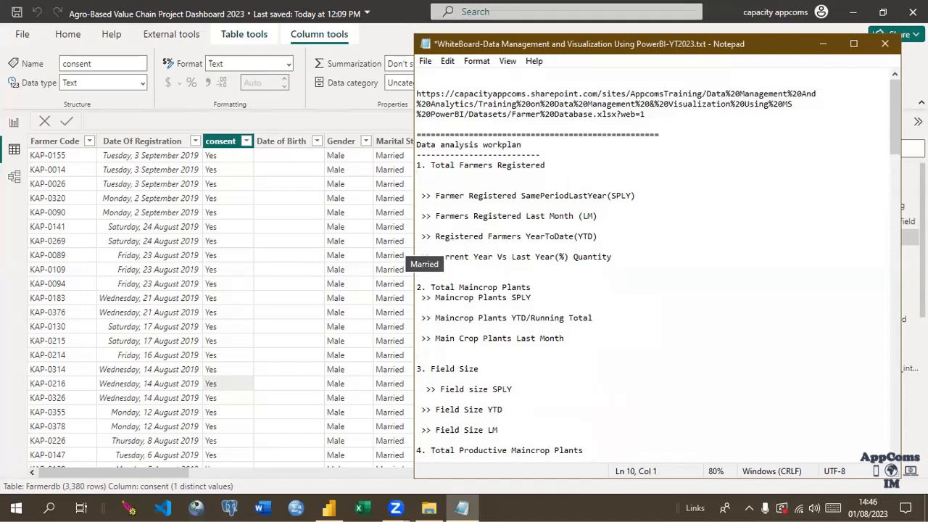
pyautogui.click(557, 171)
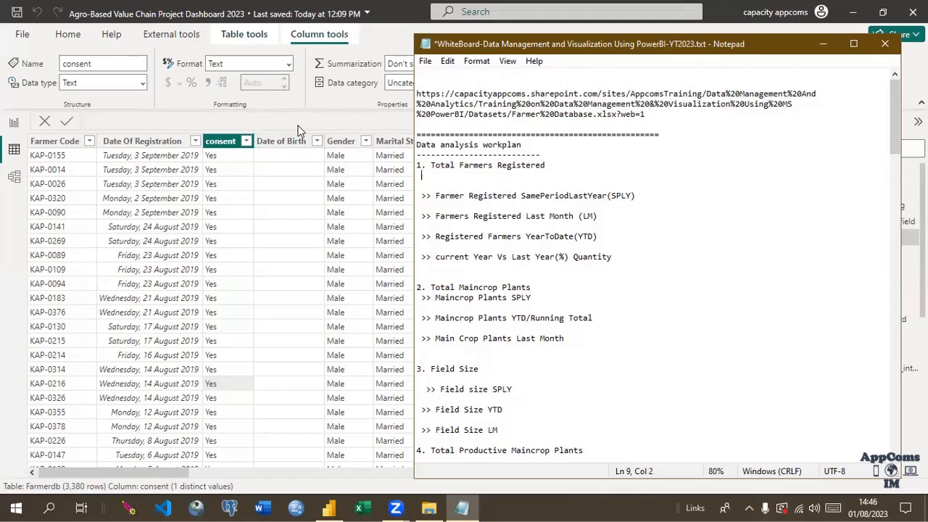
# Switch to Power BI Desktop and create a new calculated table, entering only "MeasuresTable" as its formula
pyautogui.click(165, 124)
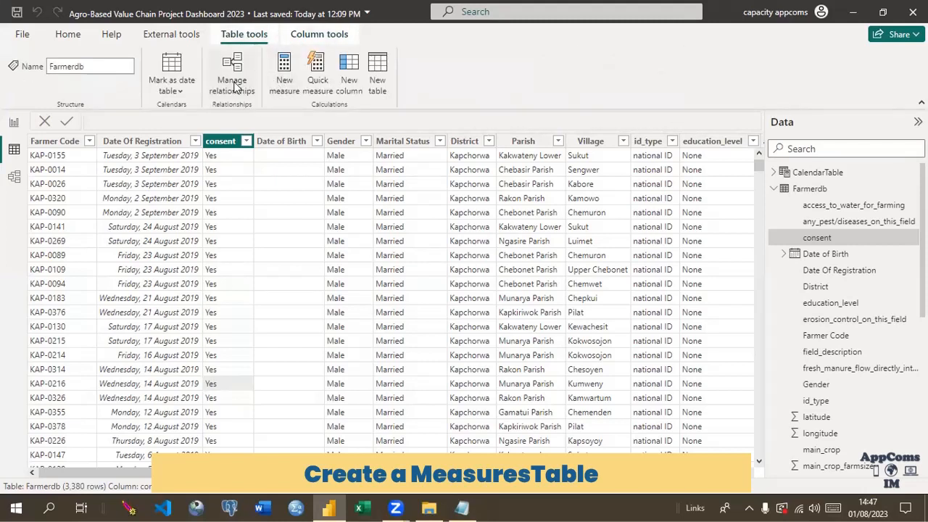
pyautogui.click(378, 80)
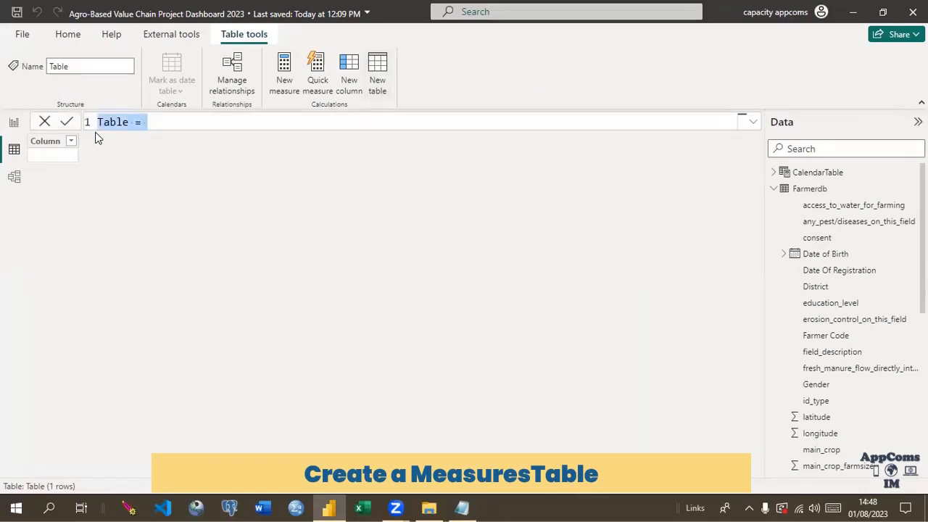
pyautogui.write('Meas')
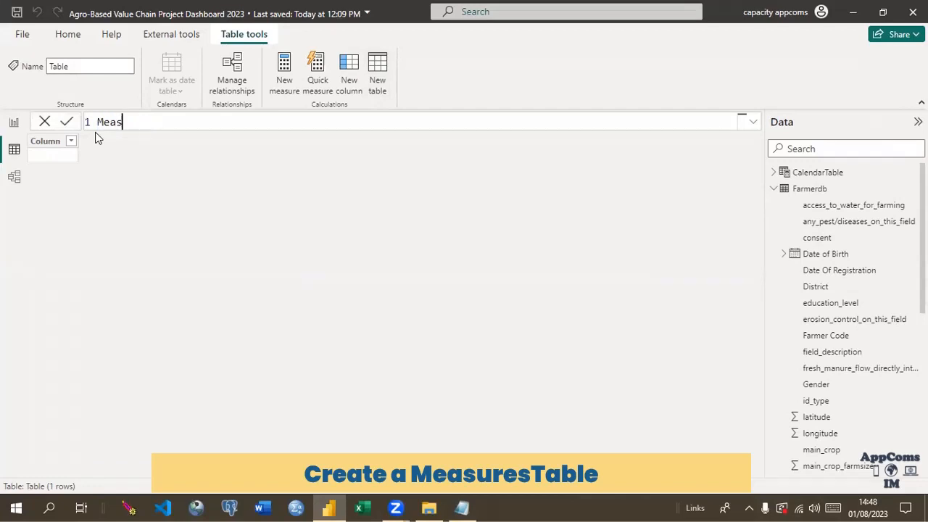
pyautogui.write('uresTable')
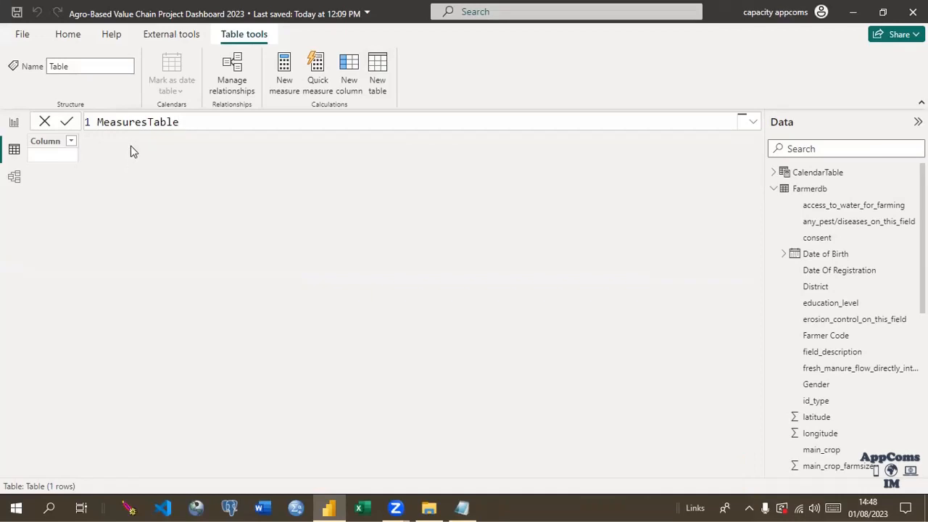
pyautogui.click(66, 123)
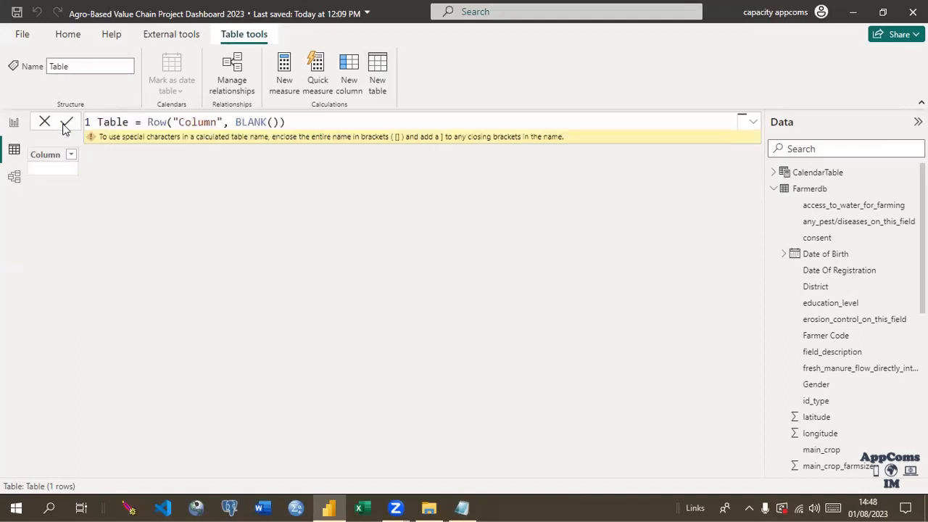
# Hide the new table's only column in report view
pyautogui.click(68, 154)
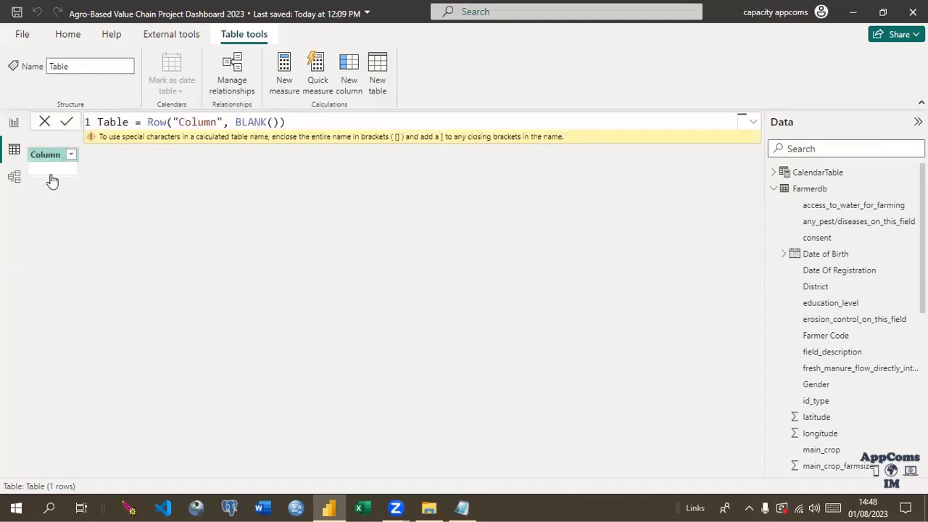
pyautogui.rightClick(46, 159)
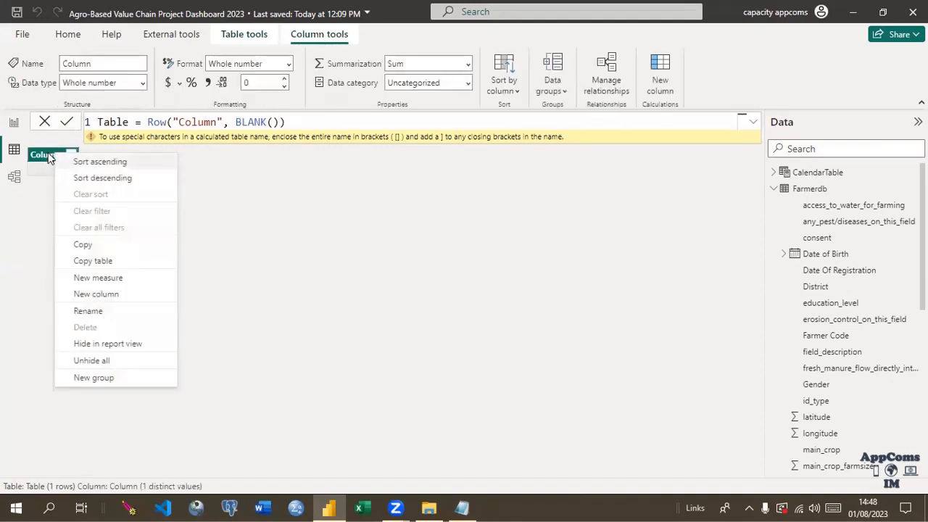
pyautogui.click(79, 347)
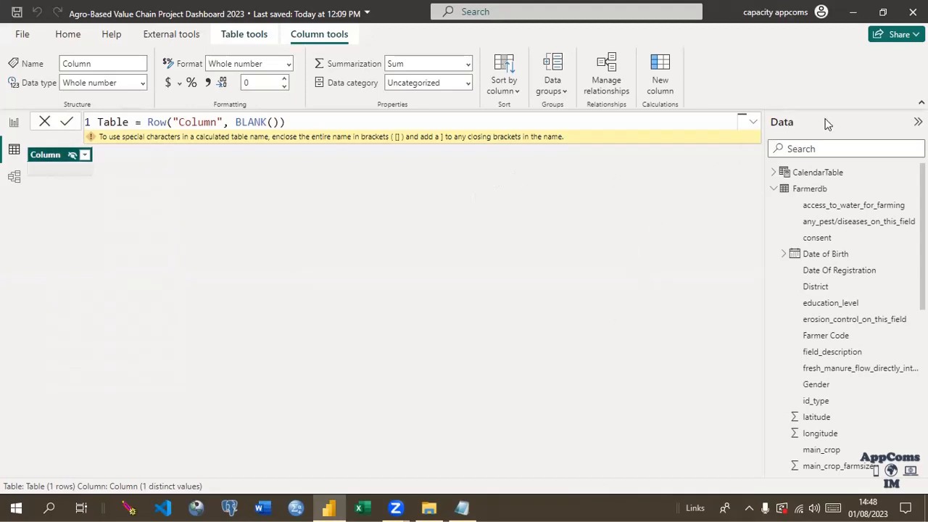
# Collapse the Farmerdb fields and rename the new table "MeasureTable" in its formula, keeping the Row("Column", BLANK()) expression
pyautogui.click(774, 188)
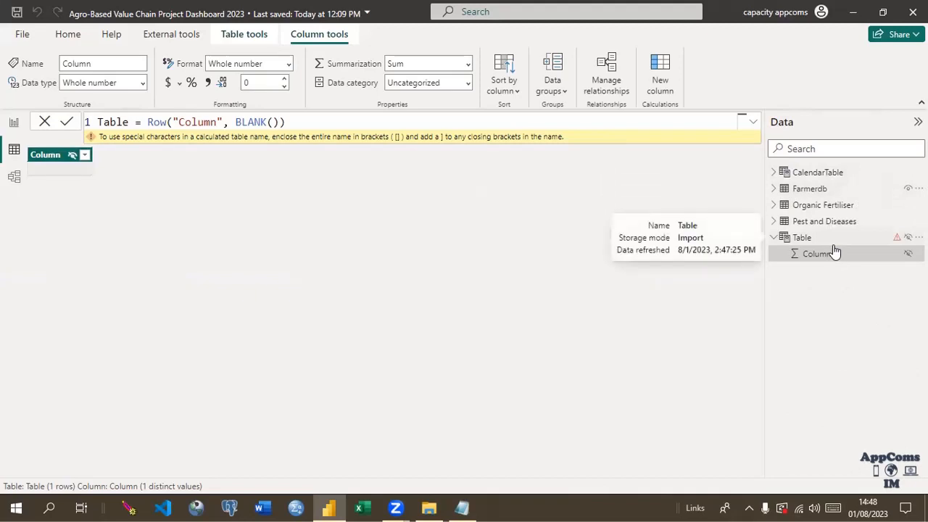
pyautogui.click(132, 122)
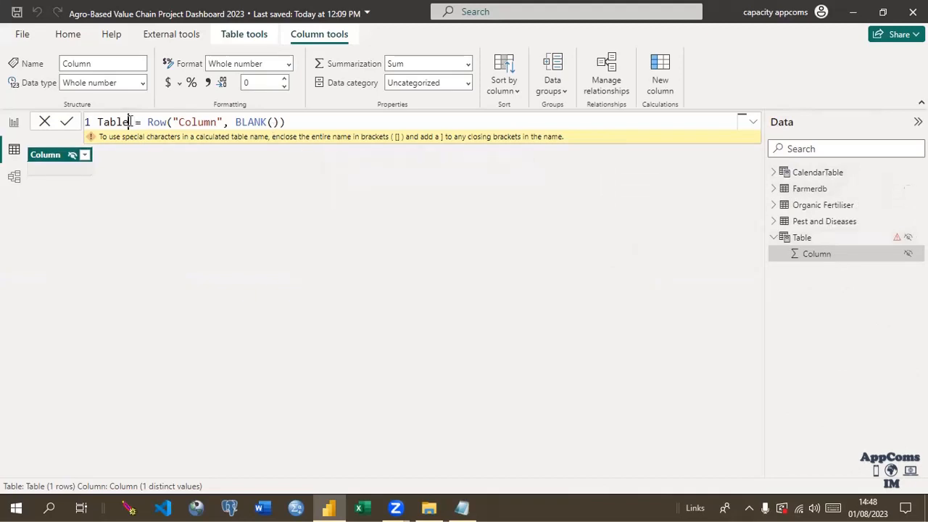
pyautogui.press('BackSpace')
pyautogui.press('BackSpace')
pyautogui.press('BackSpace')
pyautogui.press('BackSpace')
pyautogui.press('BackSpace')
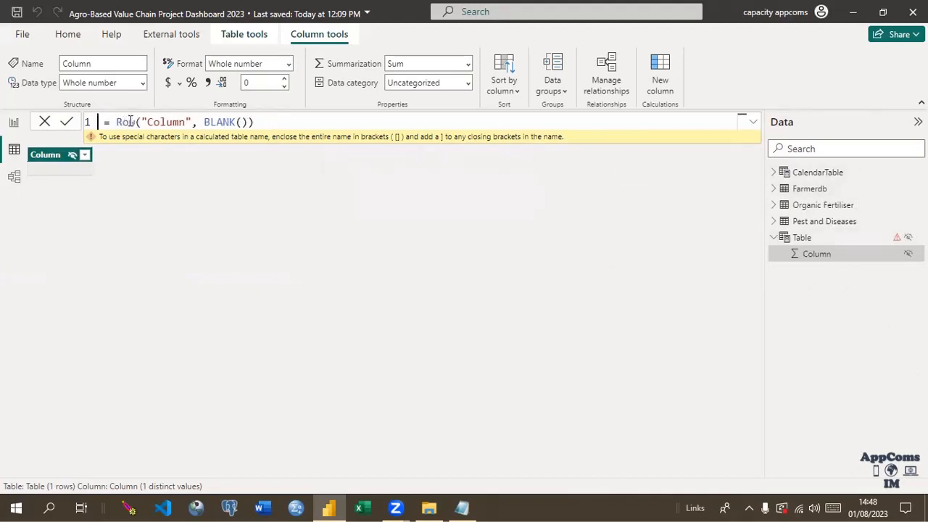
pyautogui.write('Measuret')
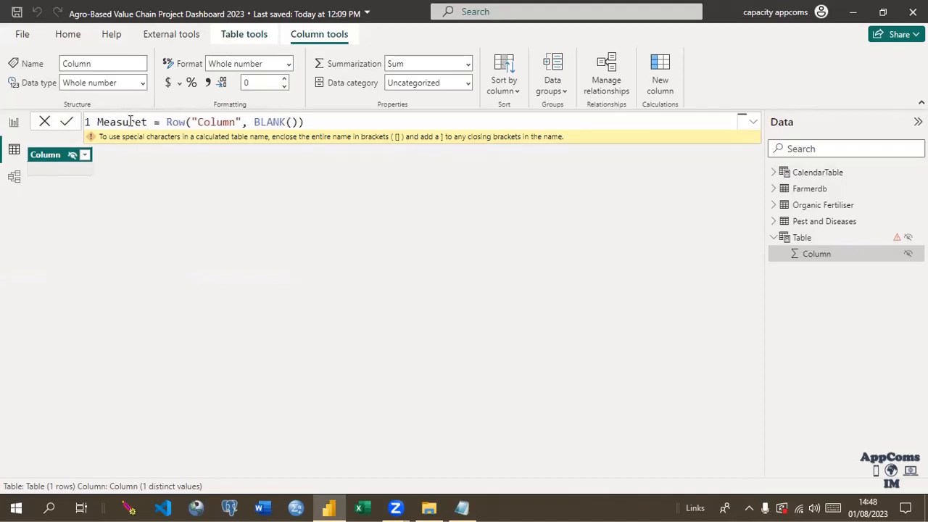
pyautogui.press('BackSpace')
pyautogui.write('Tan')
pyautogui.press('BackSpace')
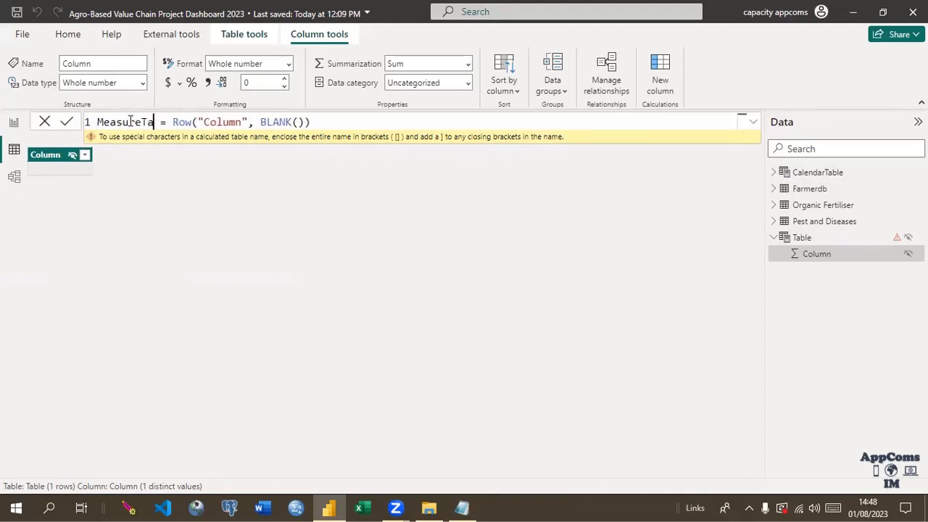
pyautogui.write('b l')
pyautogui.press('BackSpace')
pyautogui.press('BackSpace')
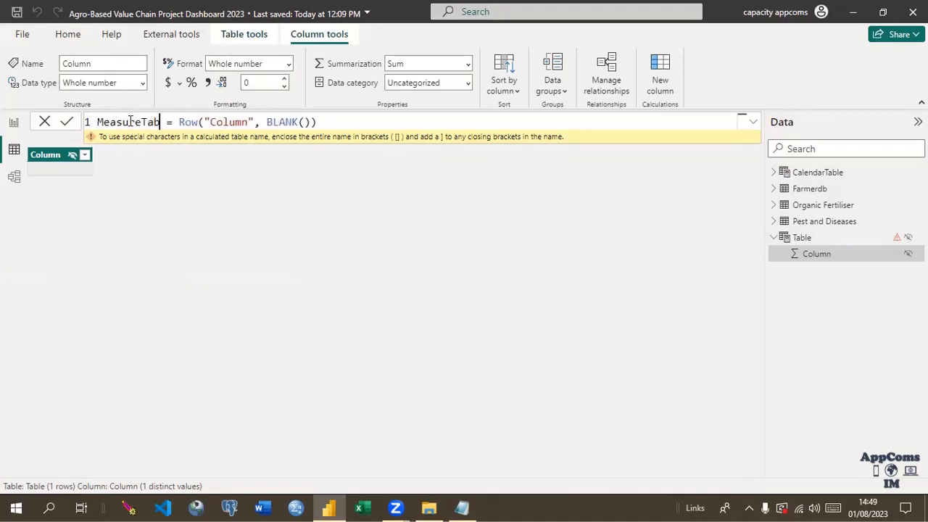
pyautogui.write('le')
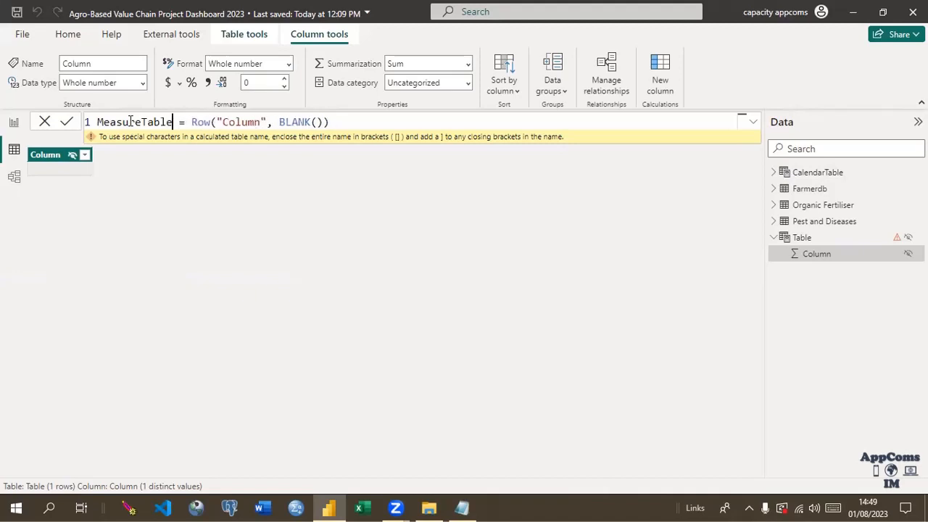
pyautogui.click(67, 122)
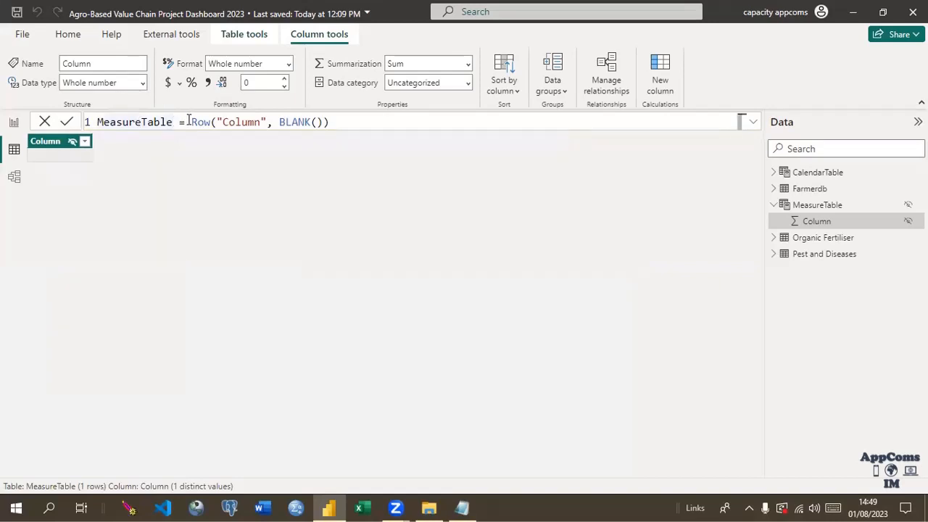
# Correct the table name in the formula to "MeasuresTable"
pyautogui.click(143, 124)
pyautogui.write('s')
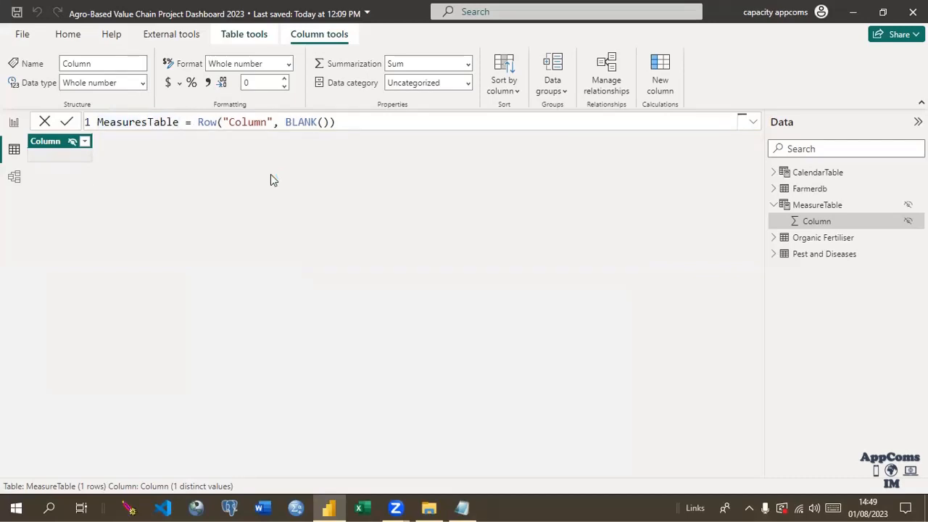
pyautogui.press('Return')
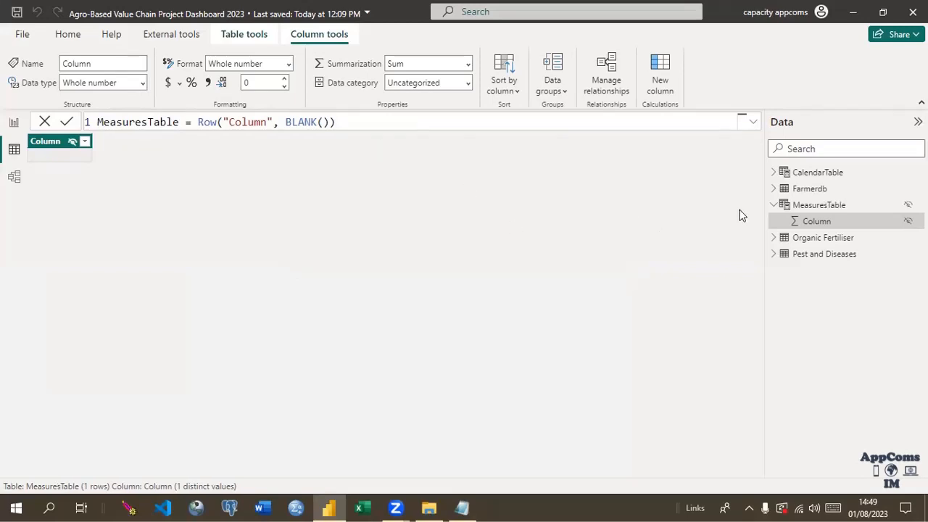
# Create a new measure in MeasuresTable named "Total Farmers" and start a second line in its formula
pyautogui.click(818, 209)
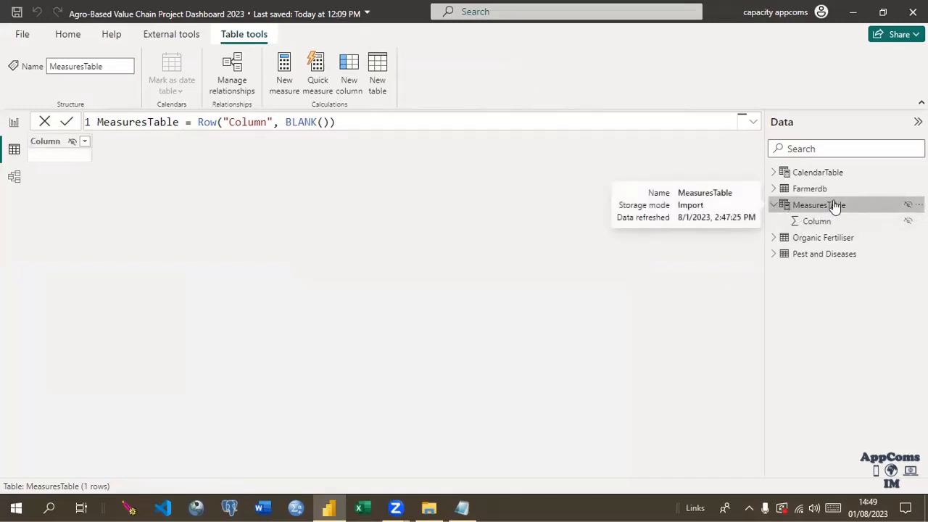
pyautogui.rightClick(797, 207)
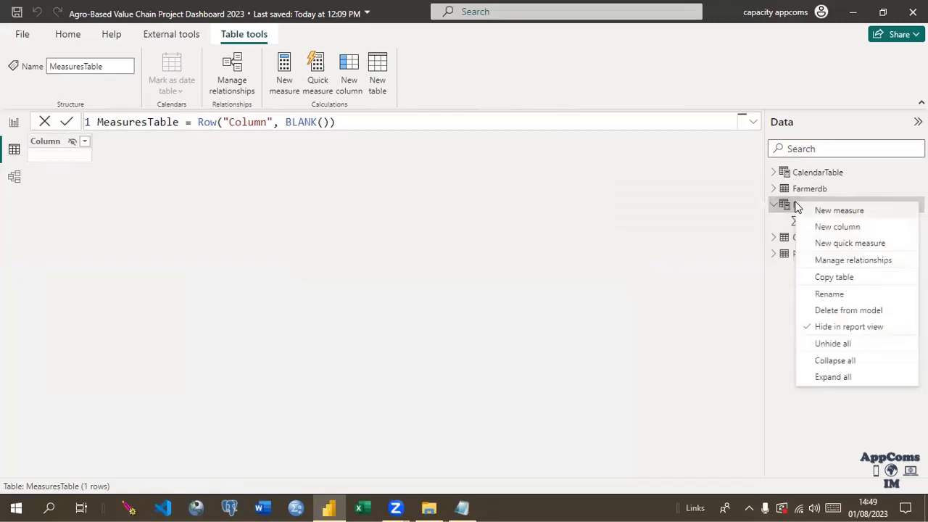
pyautogui.click(828, 211)
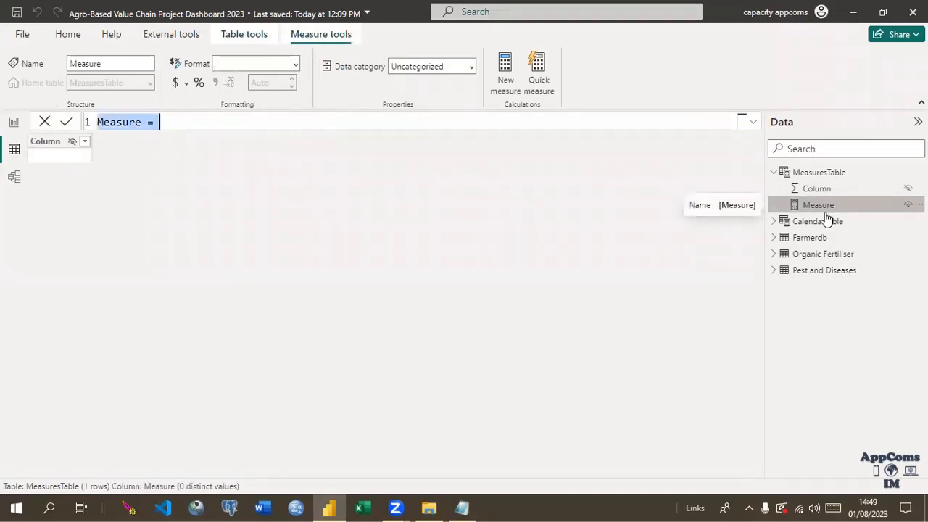
pyautogui.write('Tot')
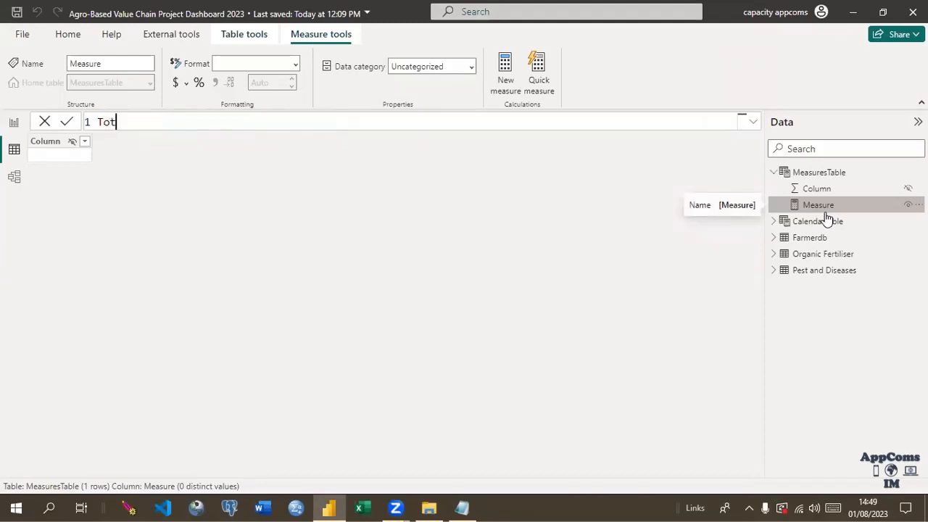
pyautogui.write('al Farm')
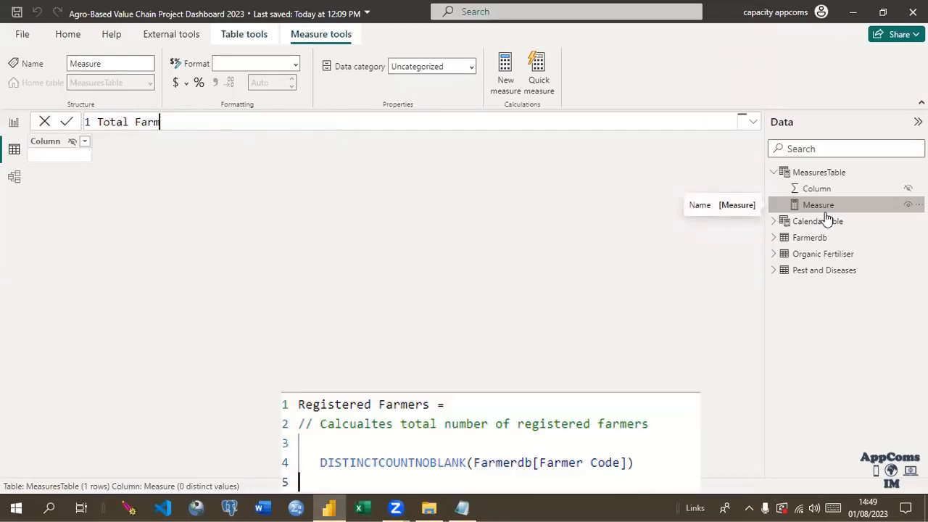
pyautogui.write('ers =')
pyautogui.hotkey('shift', 'Return')
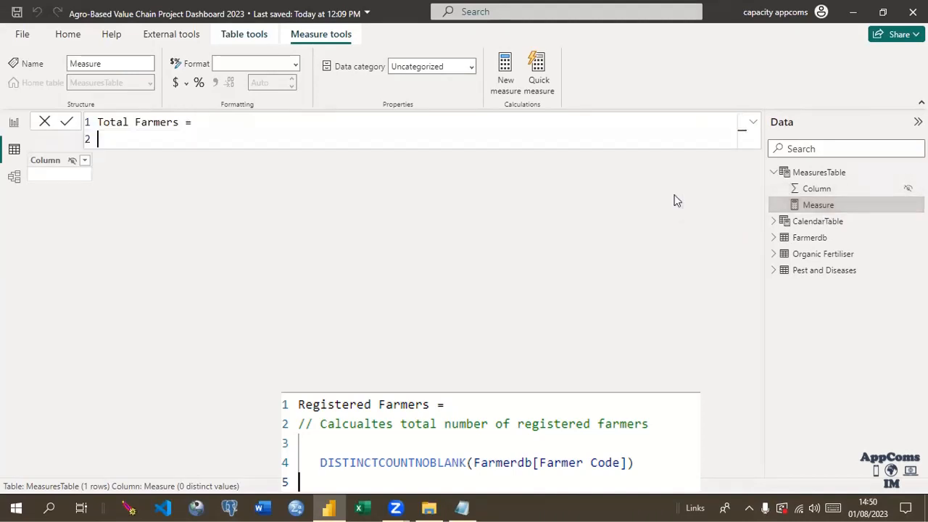
# Add the comment "// Calcualtes total number of farmers" on the second line of the Total Farmers measure
pyautogui.write('// Calcualtes totla')
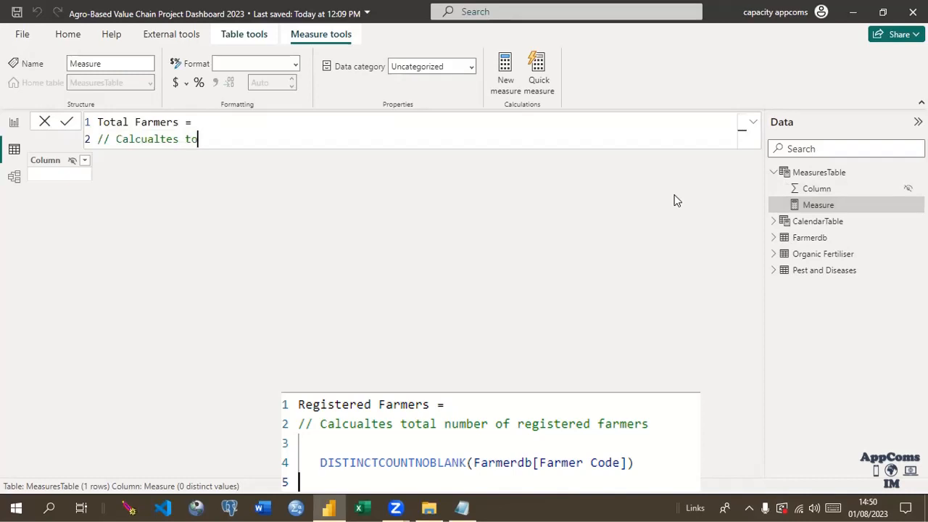
pyautogui.press('BackSpace')
pyautogui.press('BackSpace')
pyautogui.write('al number of farmers')
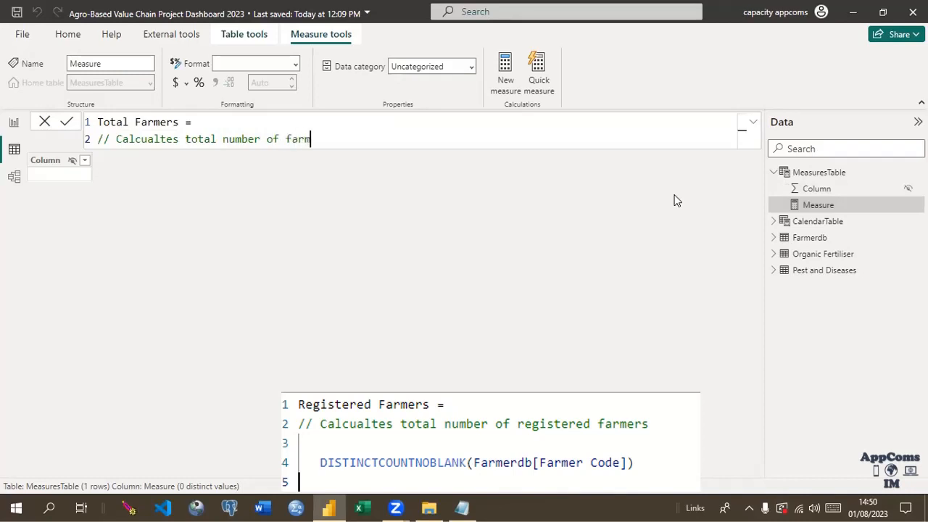
# Insert the word "registered" before "farmers" in the measure's comment
pyautogui.press('Left')
pyautogui.press('Left')
pyautogui.press('Left')
pyautogui.press('Left')
pyautogui.press('Left')
pyautogui.press('Left')
pyautogui.press('Left')
pyautogui.press('Left')
pyautogui.press('Left')
pyautogui.press('Left')
pyautogui.press('Right')
pyautogui.press('Right')
pyautogui.press('Right')
pyautogui.press('Right')
pyautogui.press('Right')
pyautogui.press('Right')
pyautogui.press('Right')
pyautogui.press('Right')
pyautogui.press('Right')
pyautogui.press('Right')
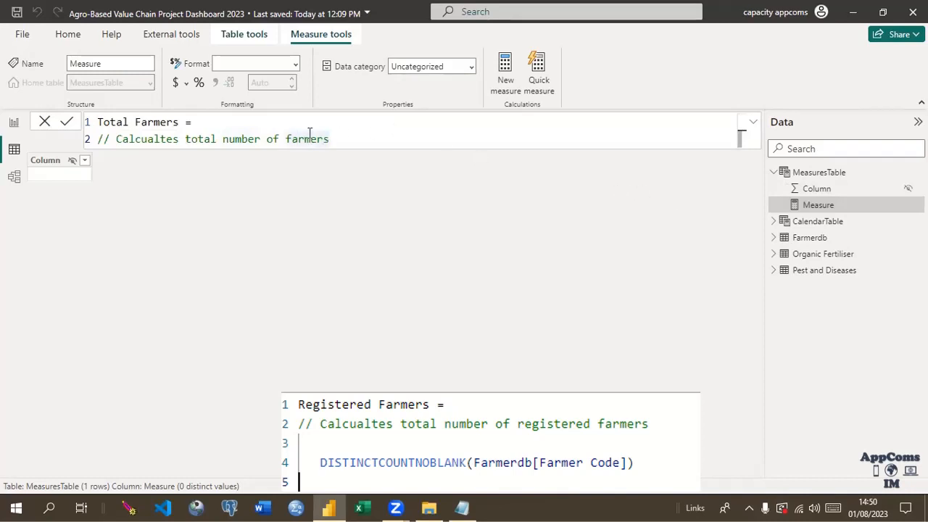
pyautogui.click(285, 139)
pyautogui.write('register')
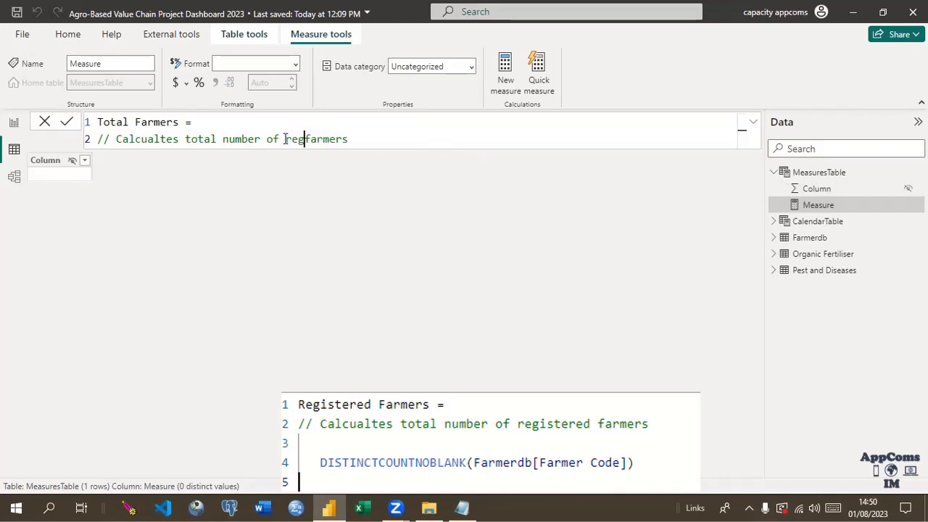
pyautogui.write('ed')
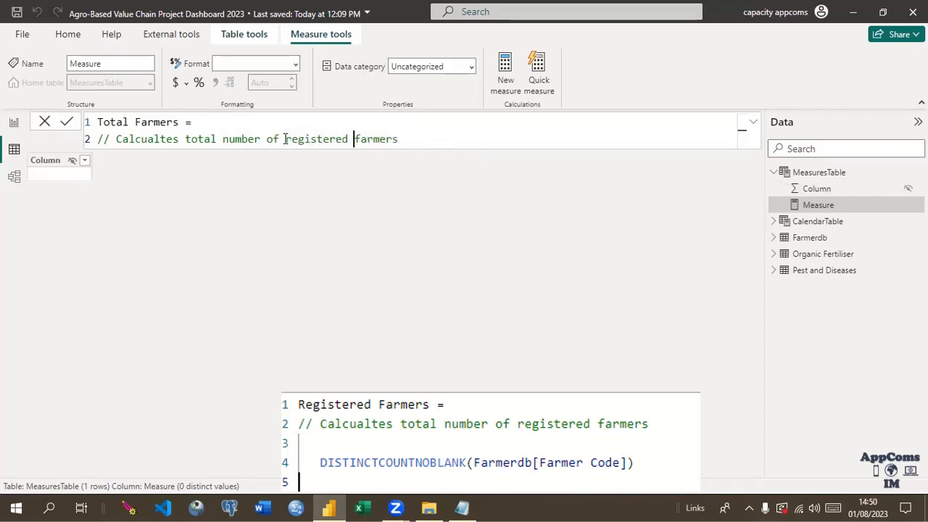
# Leave a blank line below the measure's comment and start an indented COUNTROWS function on the fourth line
pyautogui.click(418, 138)
pyautogui.hotkey('shift', 'Return')
pyautogui.hotkey('shift', 'Return')
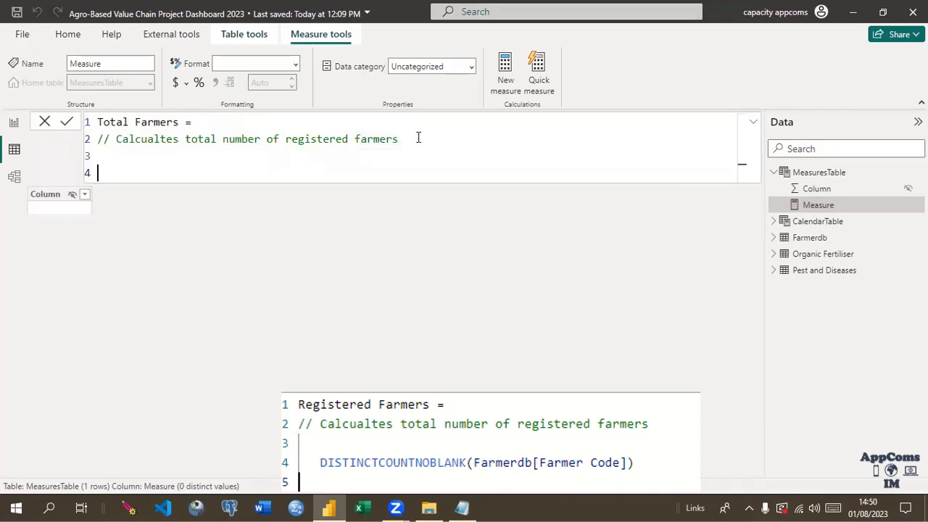
pyautogui.write('Count')
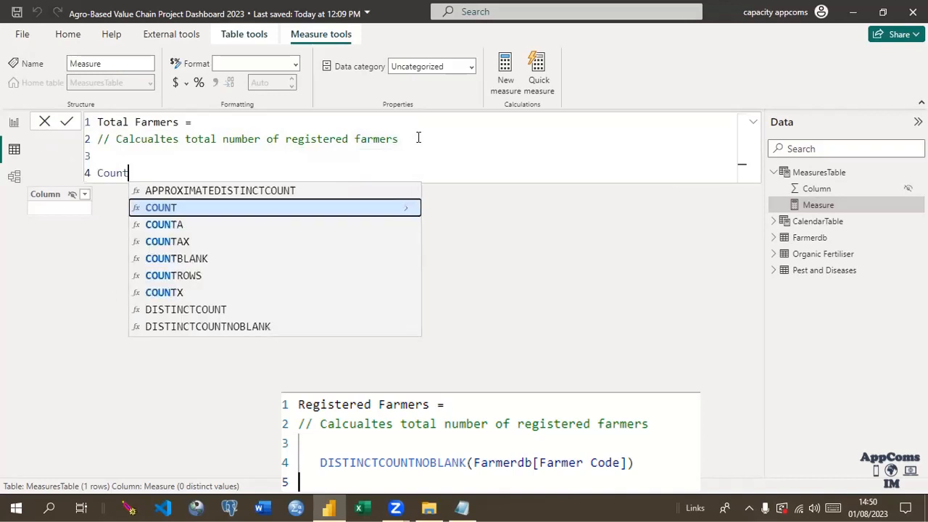
pyautogui.write('Ro')
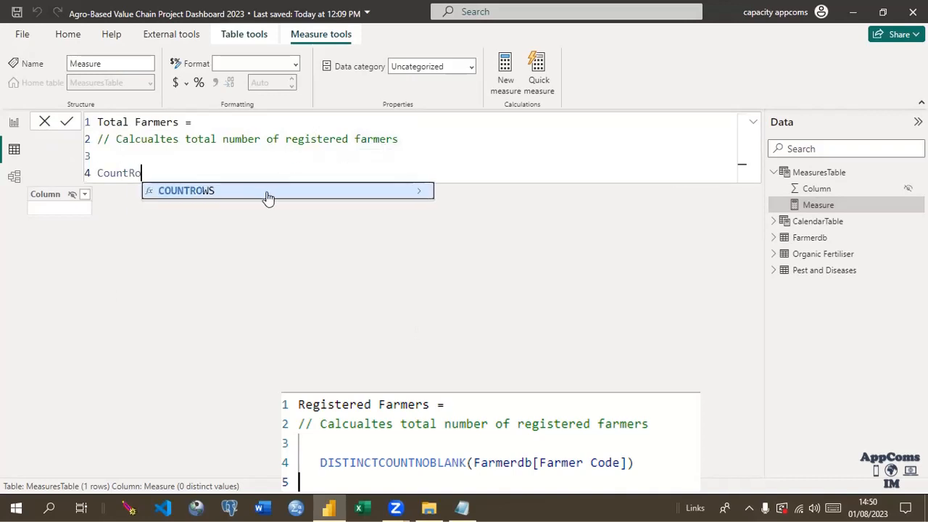
pyautogui.click(267, 192)
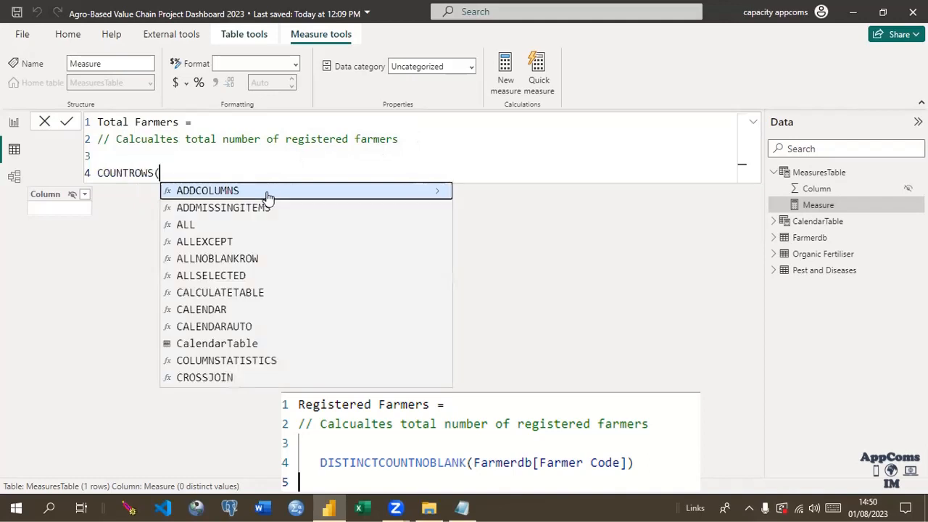
pyautogui.click(100, 173)
pyautogui.press('Tab')
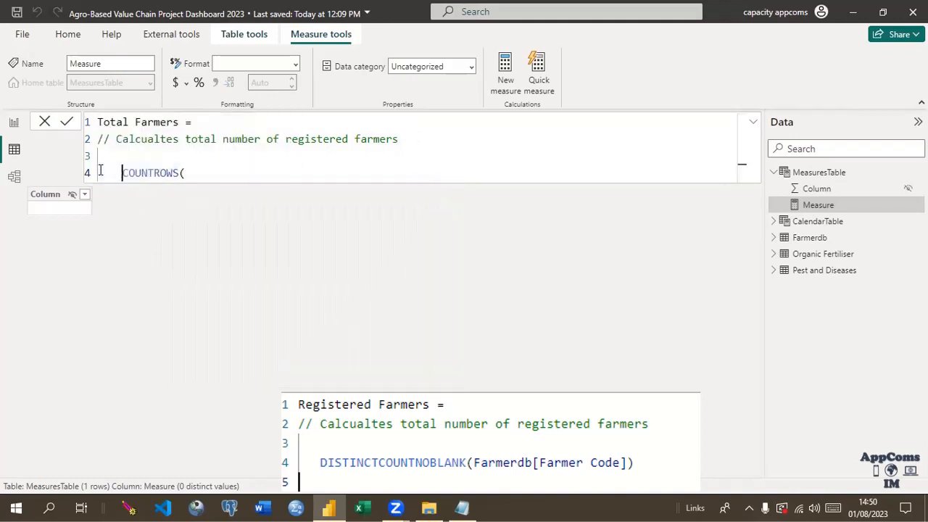
# Complete the expression as COUNTROWS(Farmerdb) and comment that line out
pyautogui.click(199, 174)
pyautogui.write('D')
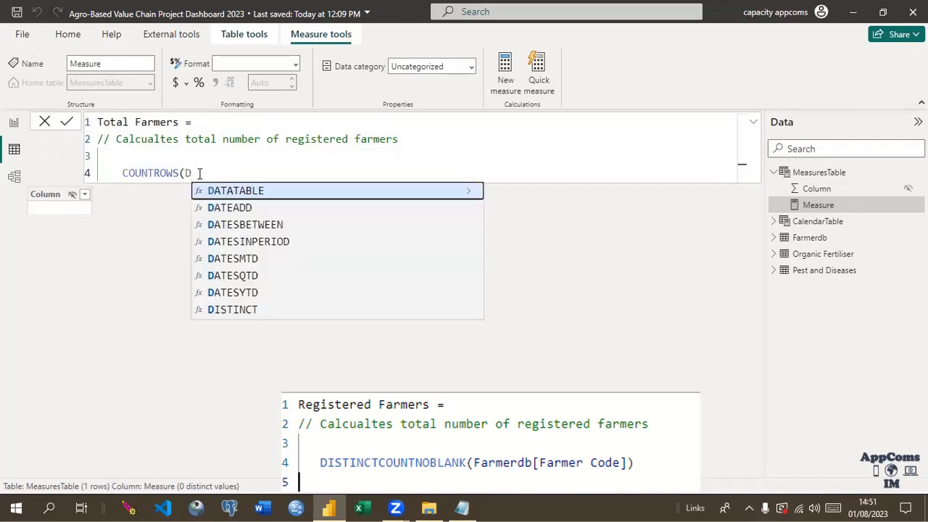
pyautogui.press('BackSpace')
pyautogui.write('Fa')
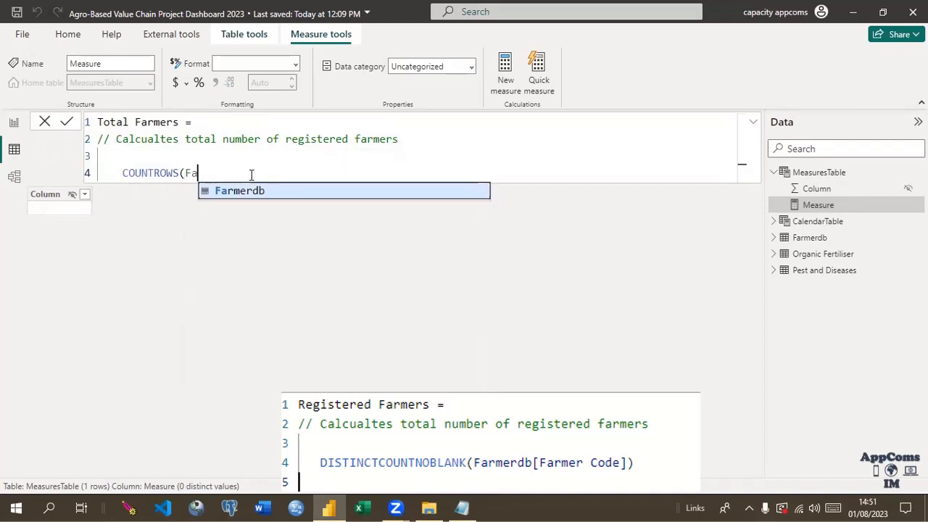
pyautogui.click(237, 192)
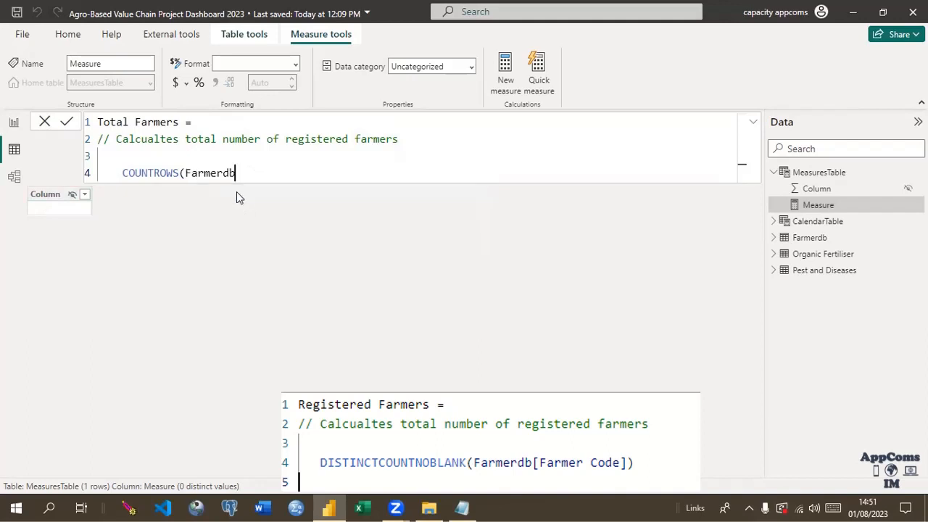
pyautogui.write(')')
pyautogui.click(114, 171)
pyautogui.write('//')
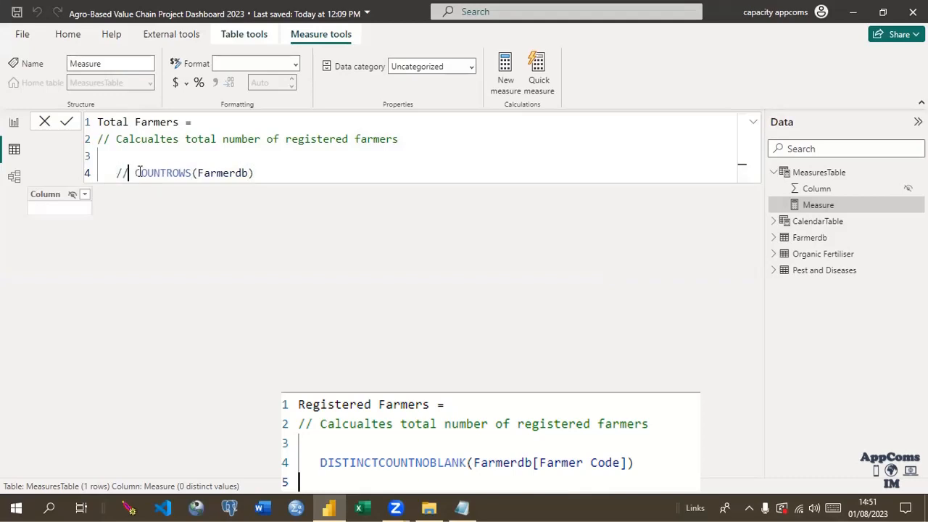
# Enter DISTINCTCOUNTNOBLANK(Farmerdb[Farmer Code]) as the measure's expression, separated by a blank line from the text above
pyautogui.click(259, 174)
pyautogui.press('Return')
pyautogui.press('Return')
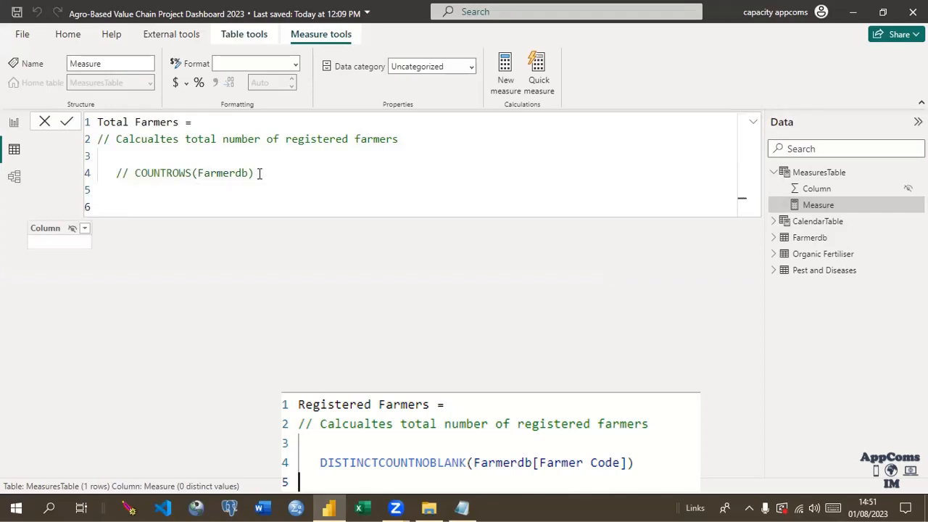
pyautogui.write('Dist')
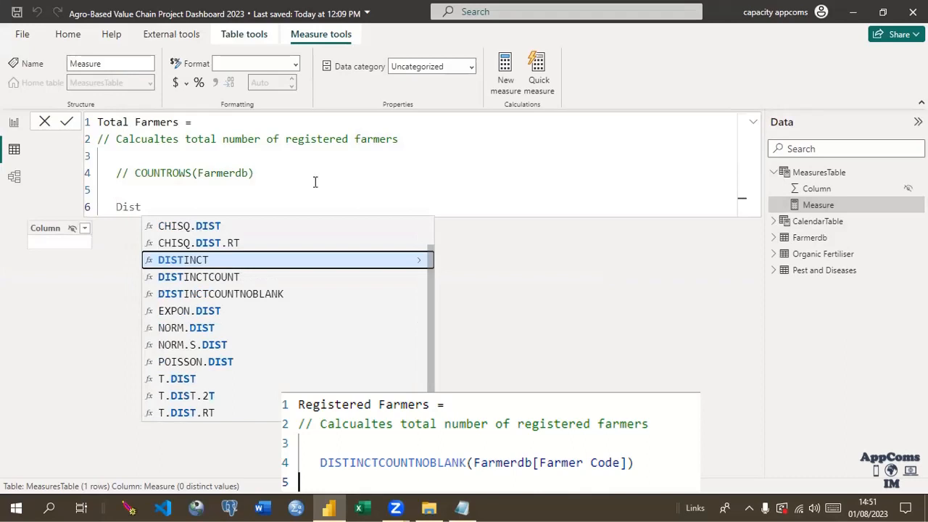
pyautogui.click(209, 298)
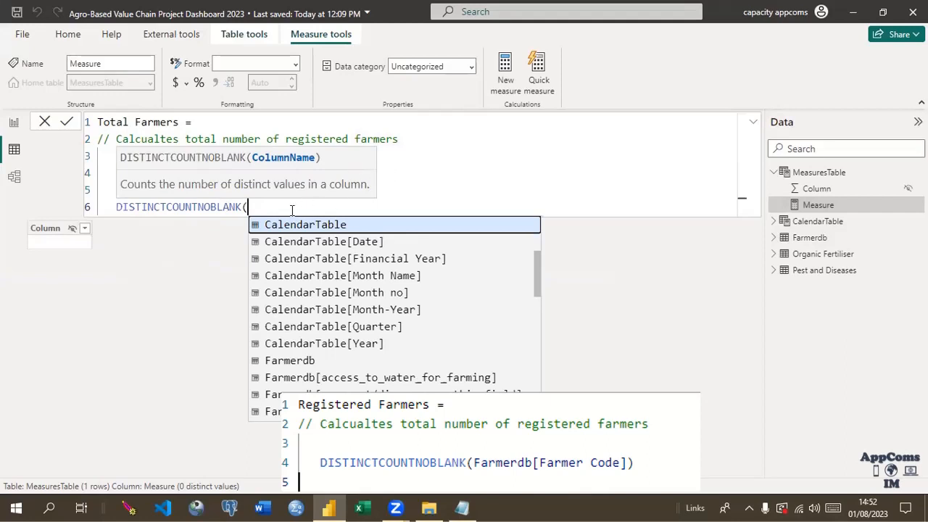
pyautogui.write('Far')
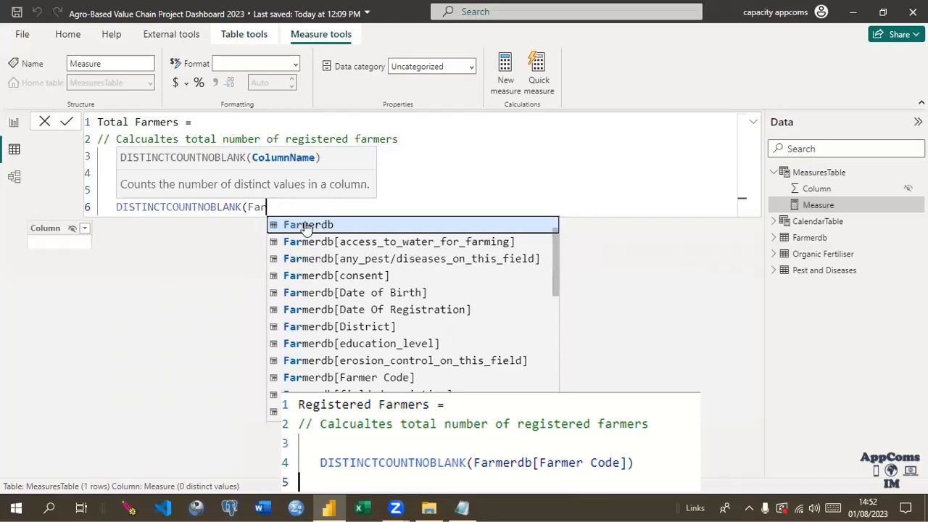
pyautogui.click(304, 226)
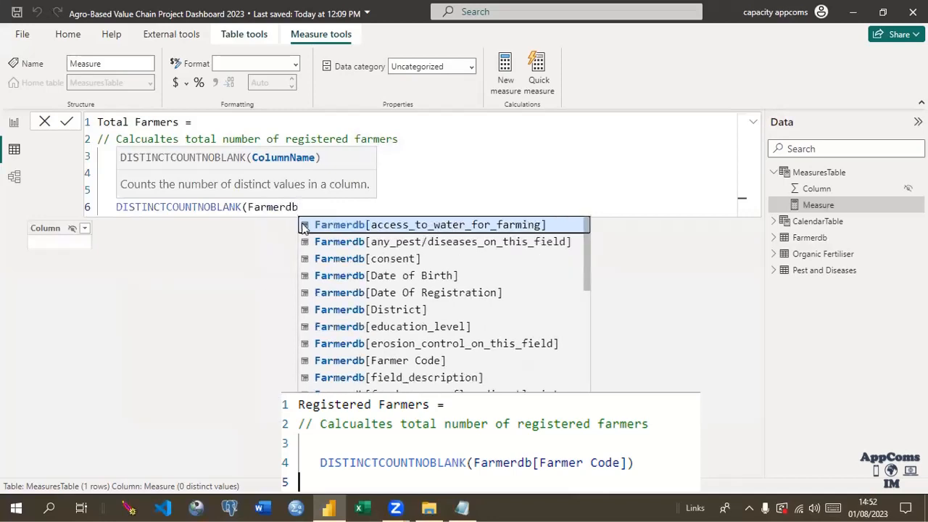
pyautogui.write('[far')
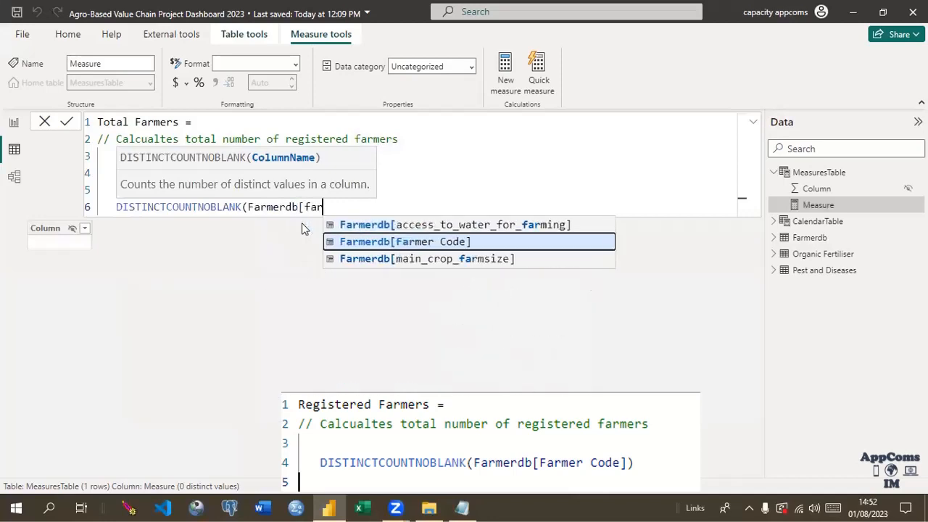
pyautogui.click(359, 242)
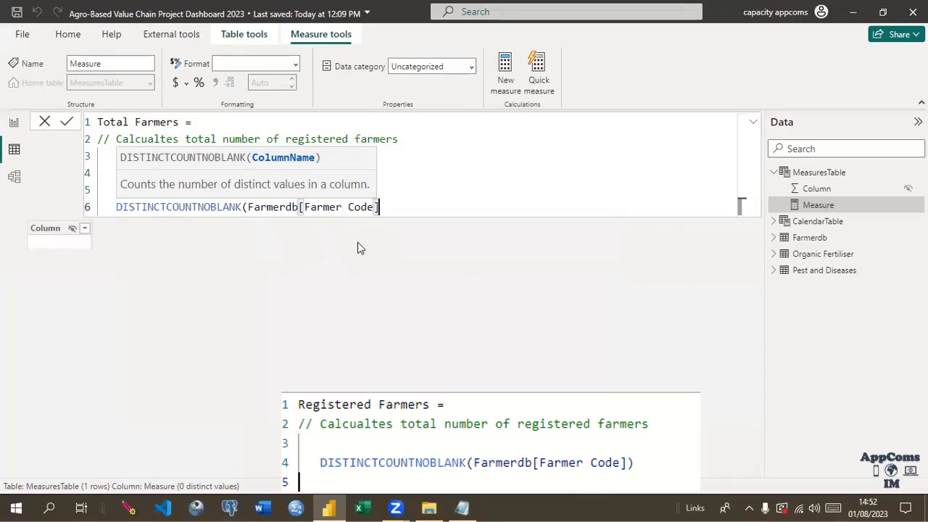
pyautogui.write(')')
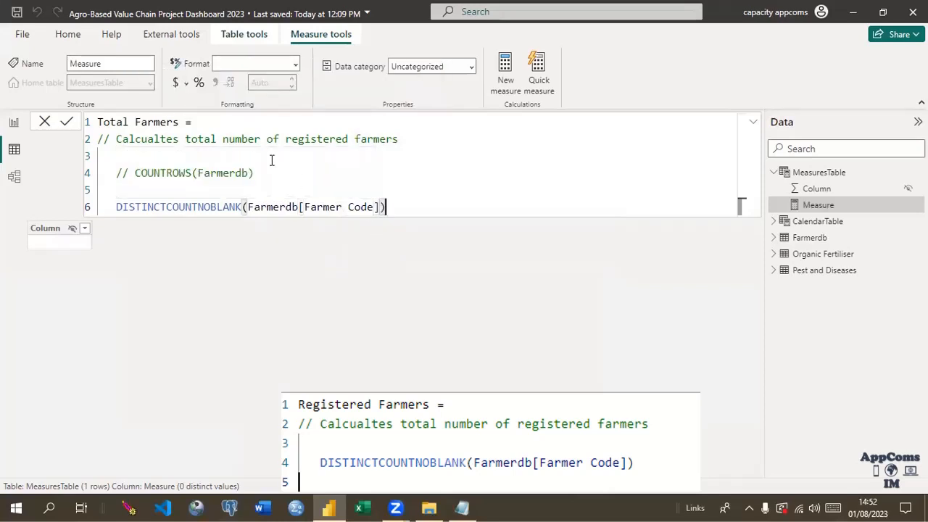
# Delete the commented-out COUNTROWS line and its extra blank line from the measure's formula
pyautogui.click(88, 174)
pyautogui.press('Delete')
pyautogui.press('Delete')
pyautogui.press('Delete')
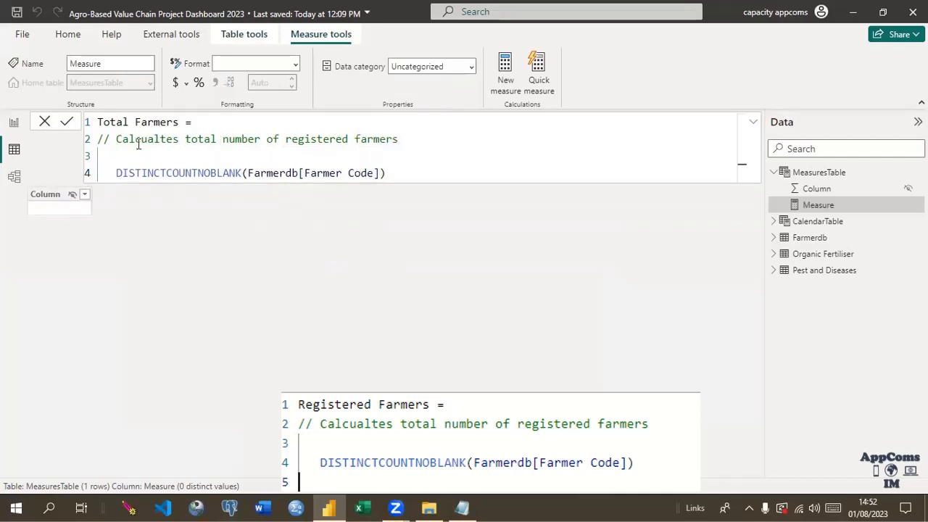
# Add an empty line after the DISTINCTCOUNTNOBLANK expression and try to commit the Total Farmers measure
pyautogui.click(392, 174)
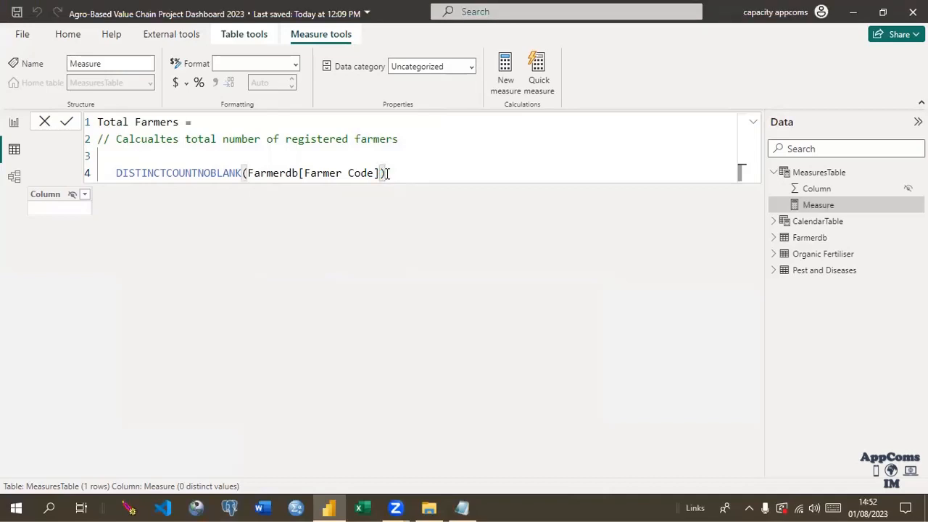
pyautogui.hotkey('shift', 'Return')
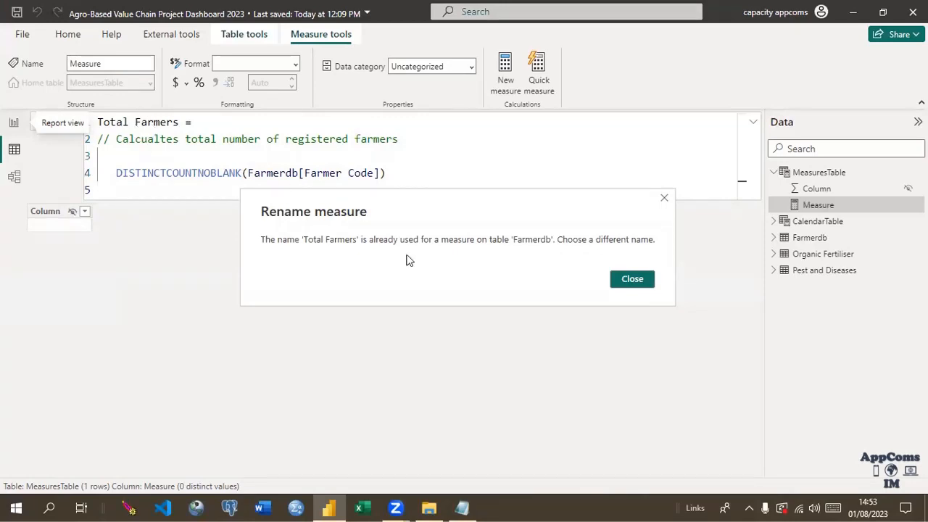
pyautogui.click(636, 277)
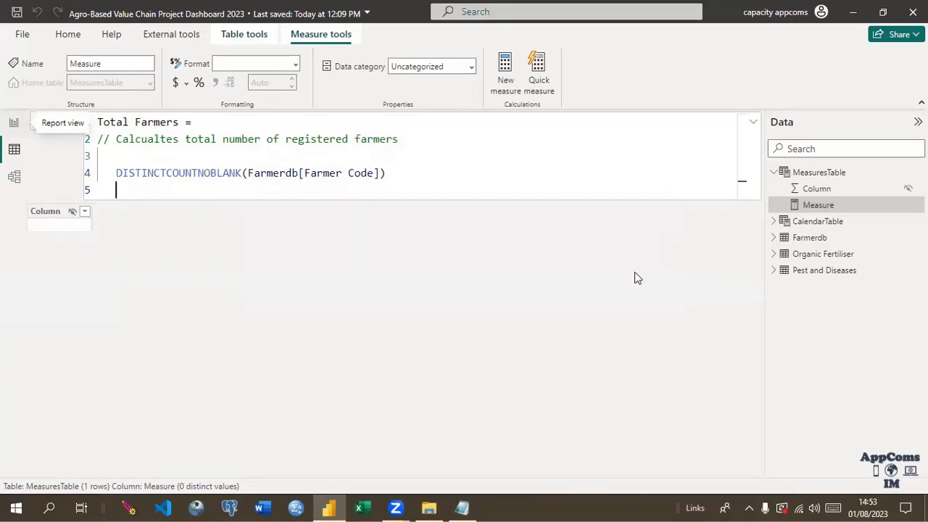
# Rename the measure to "Registered Farmers" in its formula and commit it
pyautogui.click(133, 122)
pyautogui.press('BackSpace')
pyautogui.press('BackSpace')
pyautogui.press('BackSpace')
pyautogui.press('BackSpace')
pyautogui.press('BackSpace')
pyautogui.press('BackSpace')
pyautogui.write('Registered')
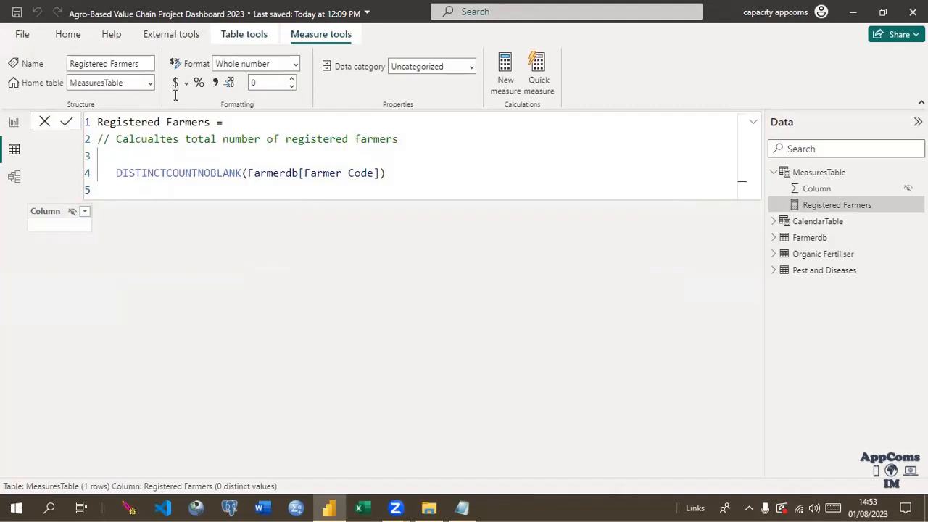
# Switch to the report canvas and insert a new card visual on Page 1
pyautogui.click(12, 128)
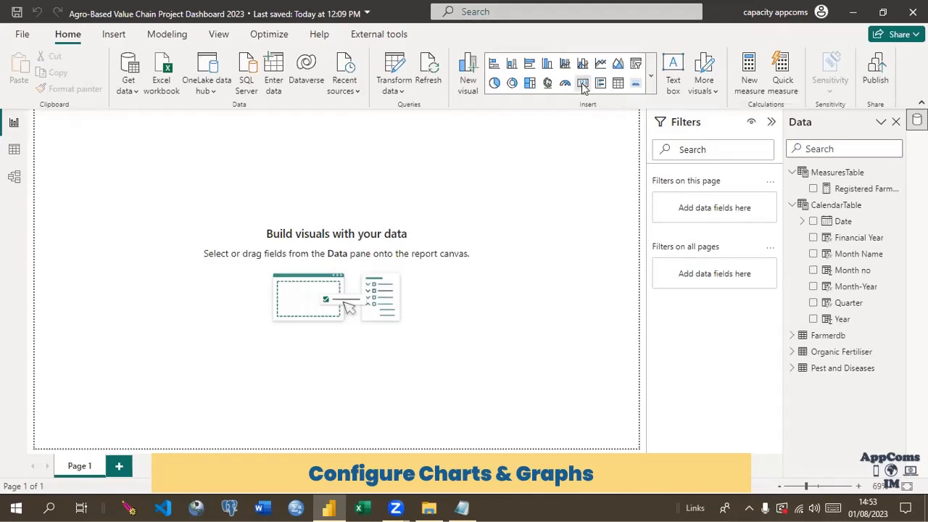
pyautogui.click(649, 86)
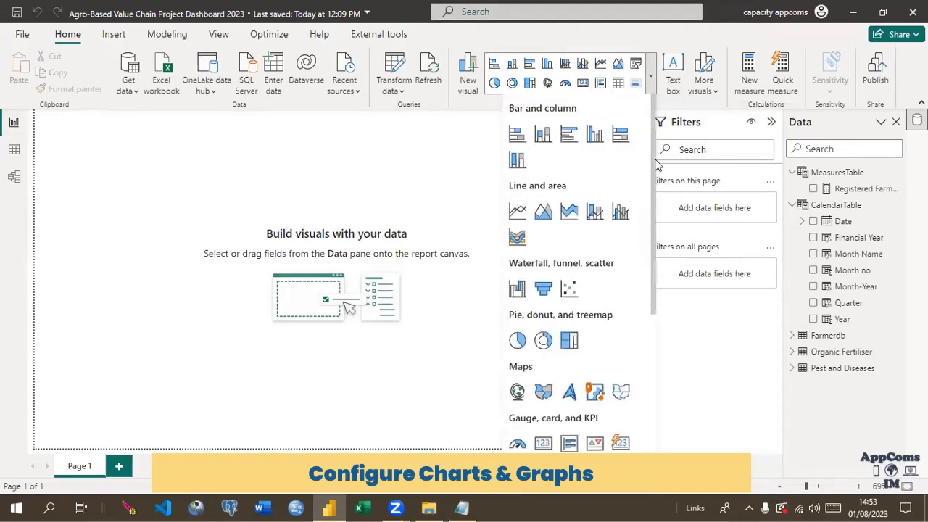
pyautogui.scroll(-3, 658, 218)
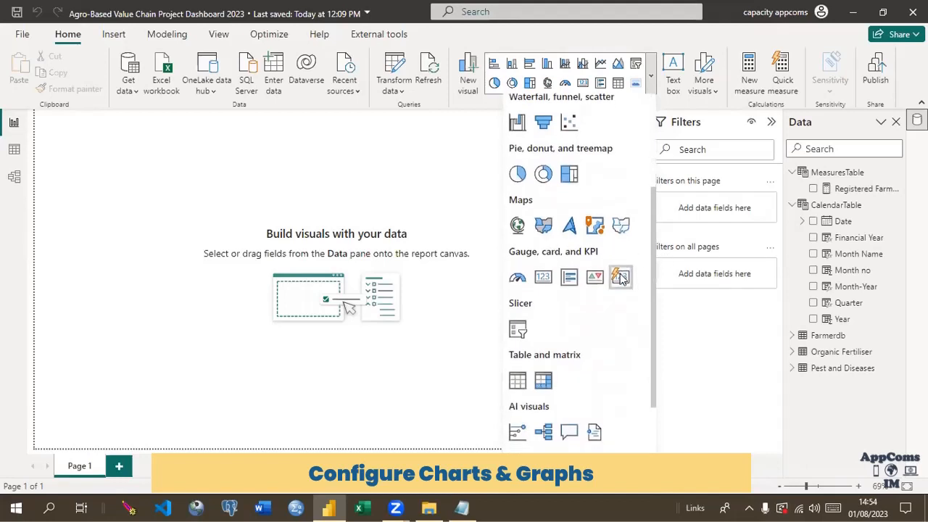
pyautogui.click(621, 278)
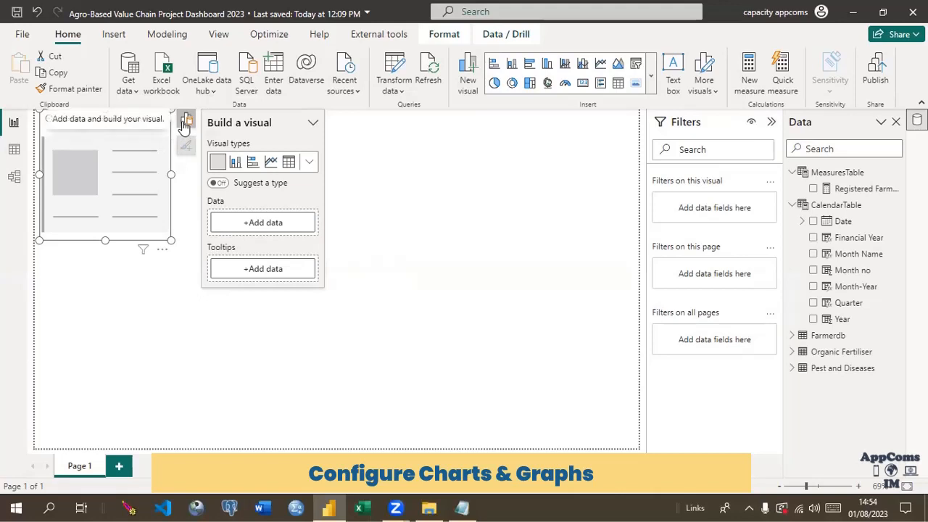
# Add the Registered Farmers measure from MeasuresTable as the card's data
pyautogui.click(263, 223)
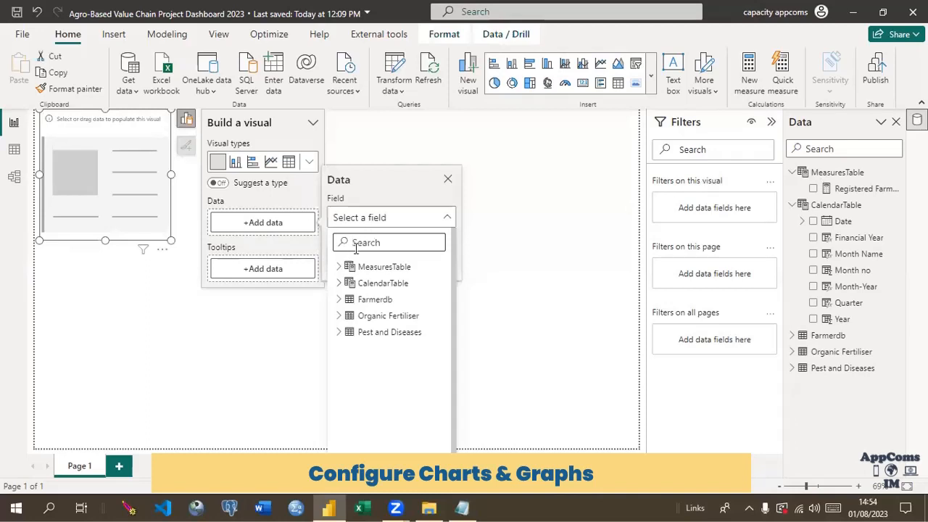
pyautogui.click(339, 267)
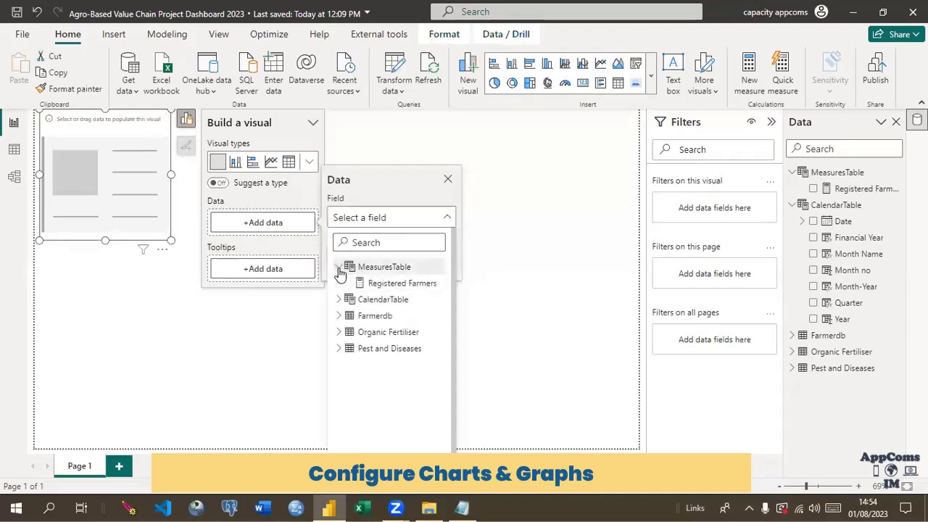
pyautogui.click(395, 283)
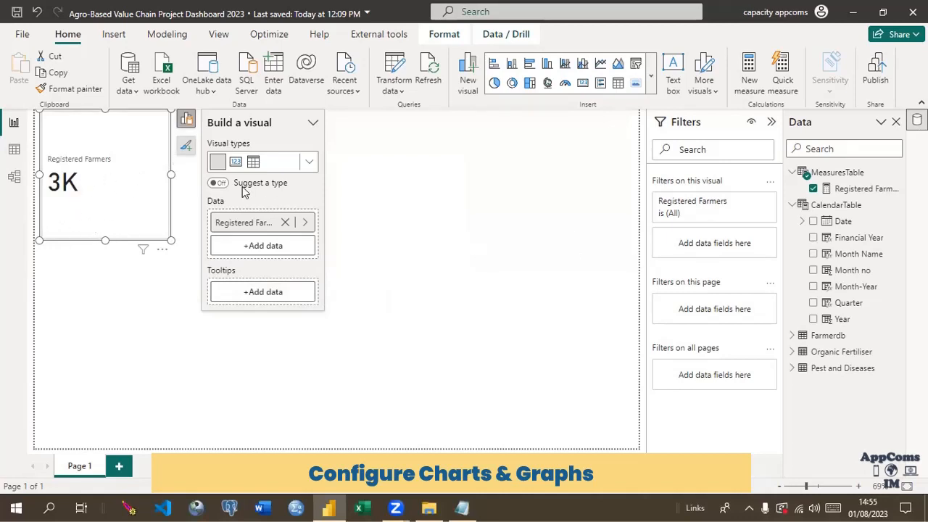
# Format the Registered Farmers card's callout value in bold Segoe UI
pyautogui.click(185, 150)
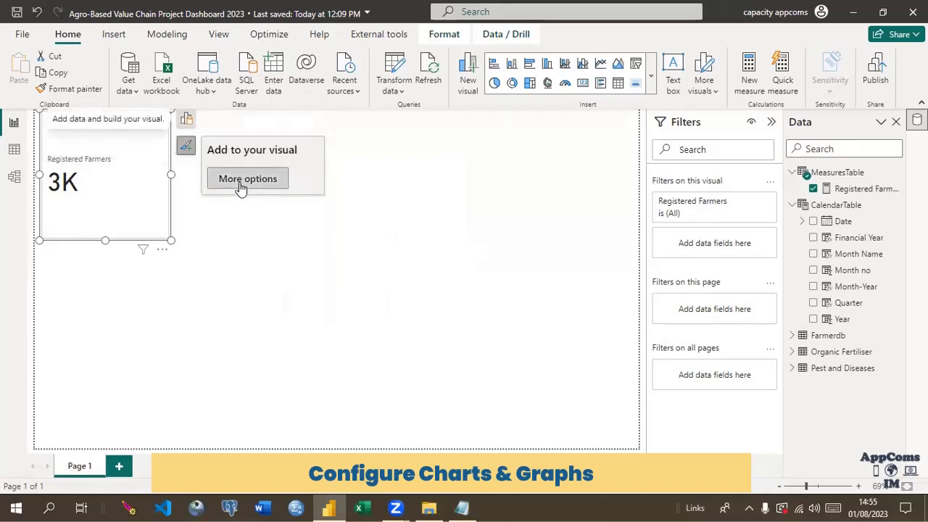
pyautogui.click(241, 181)
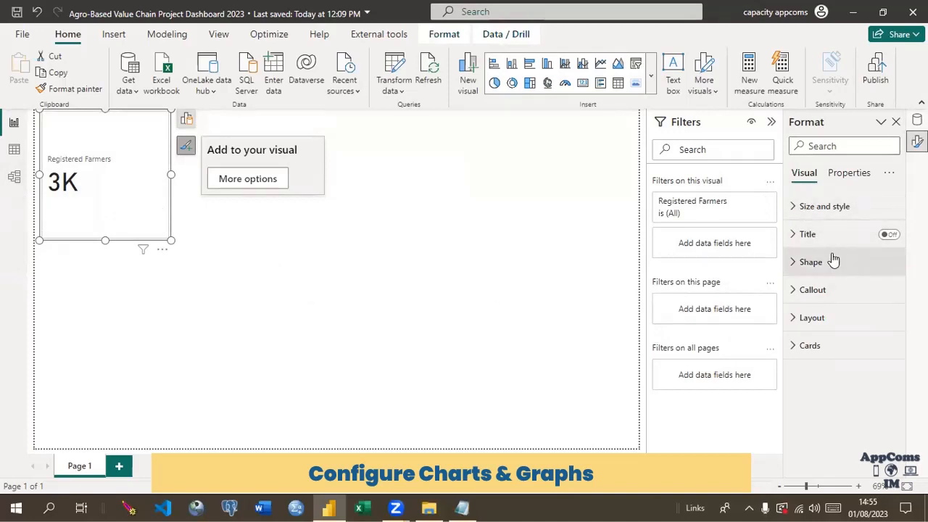
pyautogui.click(800, 291)
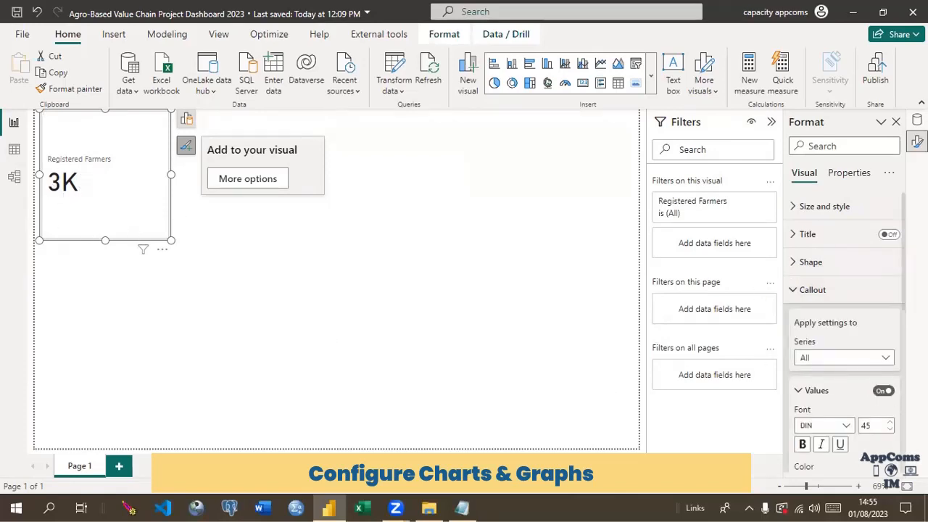
pyautogui.scroll(-4, 842, 322)
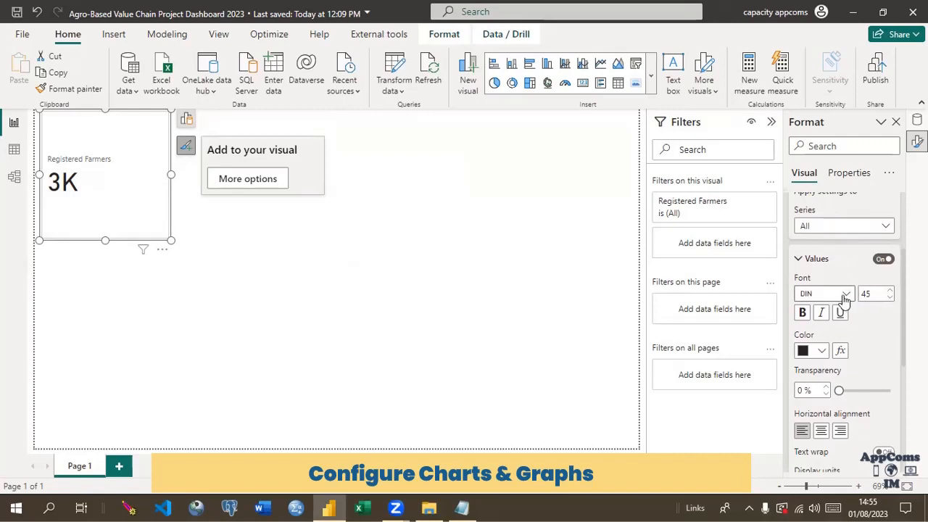
pyautogui.click(846, 296)
pyautogui.click(846, 296)
pyautogui.click(846, 296)
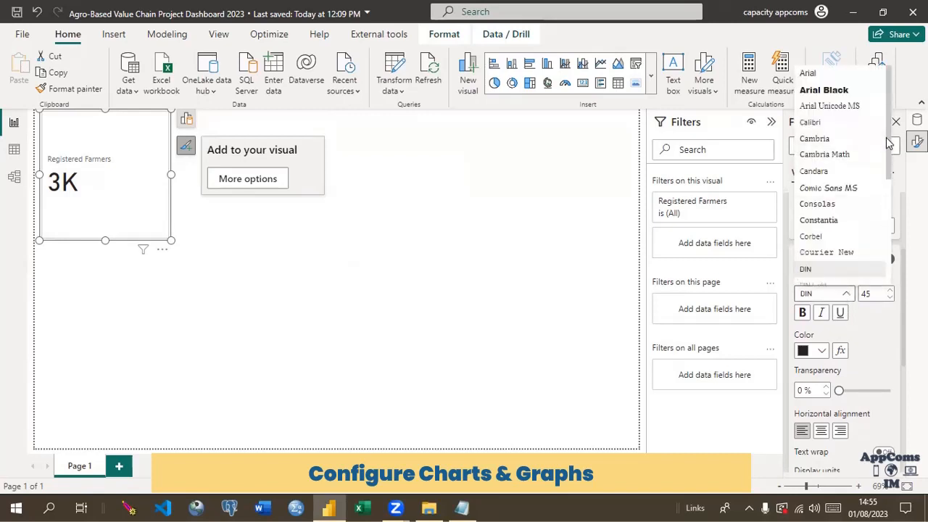
pyautogui.moveTo(890, 149); pyautogui.dragTo(895, 238)
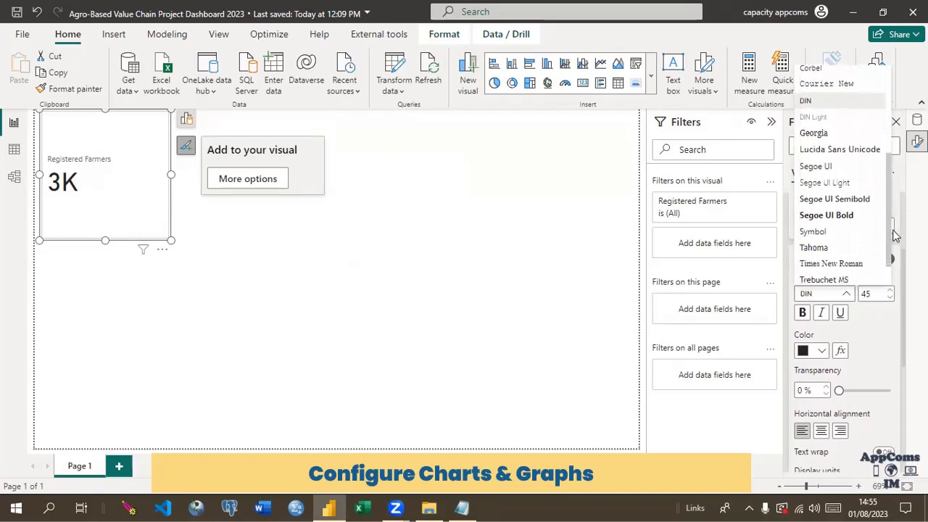
pyautogui.click(816, 167)
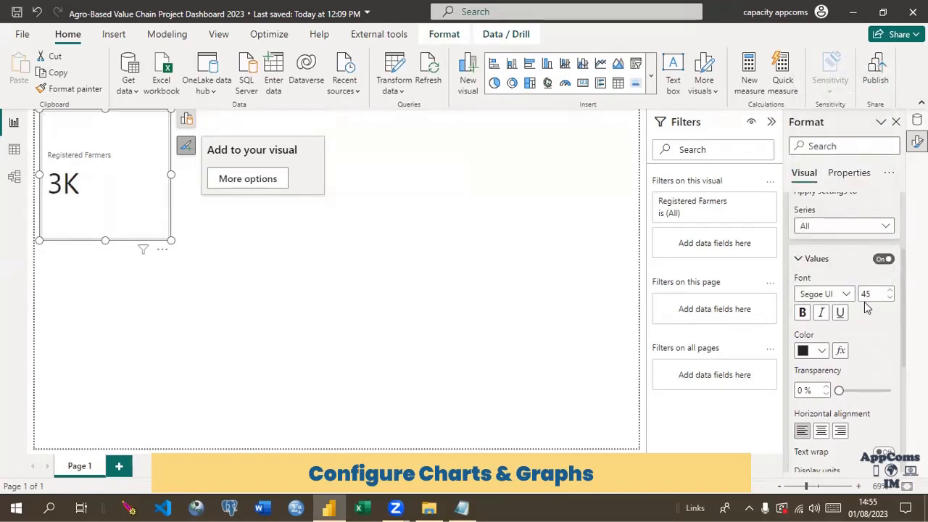
pyautogui.click(803, 313)
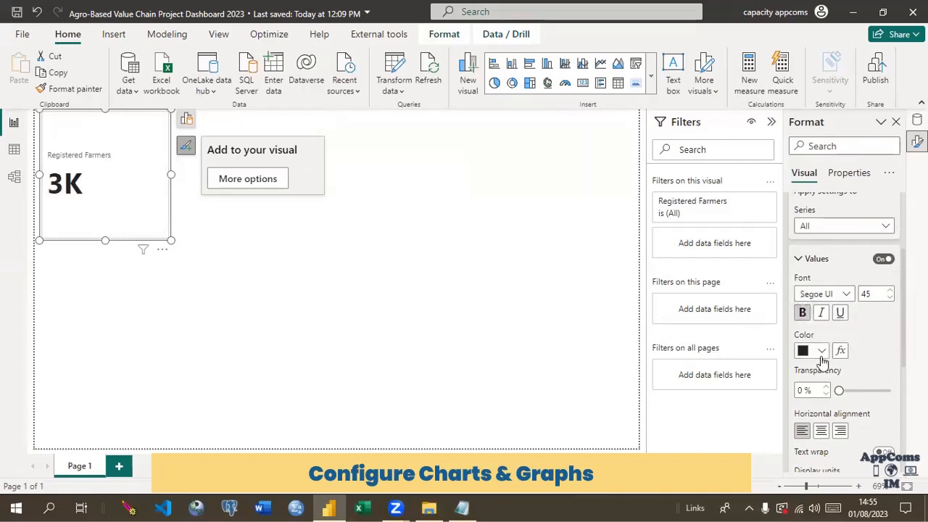
# Color the card's callout value in a darker shade of the theme's blue and center it horizontally
pyautogui.click(822, 353)
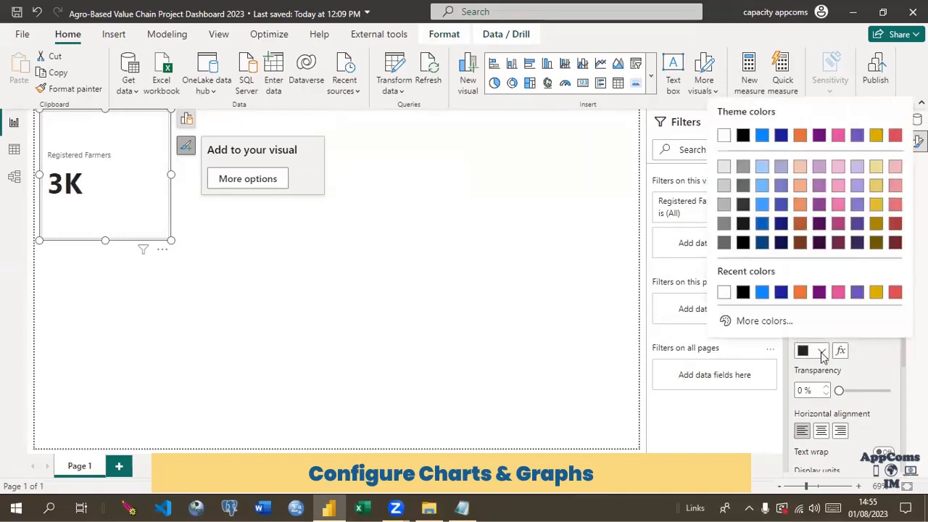
pyautogui.click(762, 225)
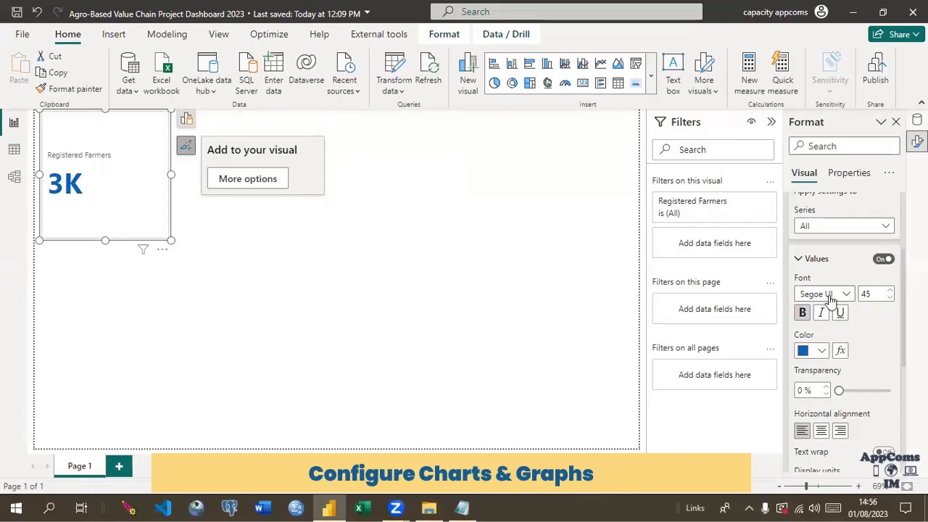
pyautogui.click(821, 433)
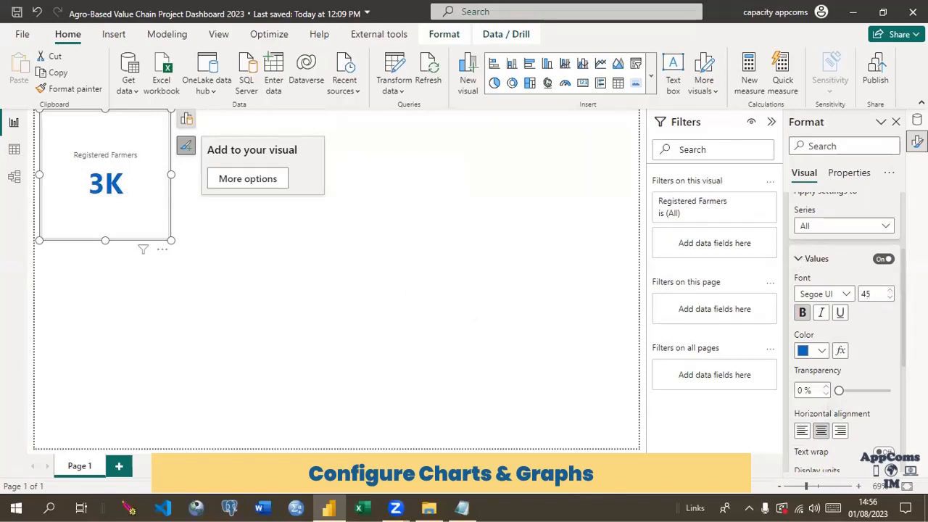
# Try the Millions and None display units on the card's callout value
pyautogui.scroll(-5, 845, 332)
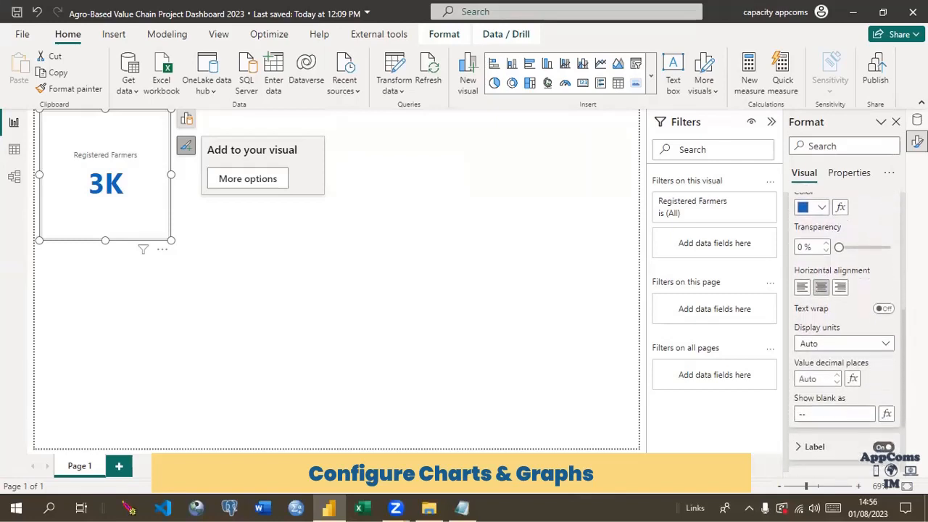
pyautogui.scroll(-2, 820, 290)
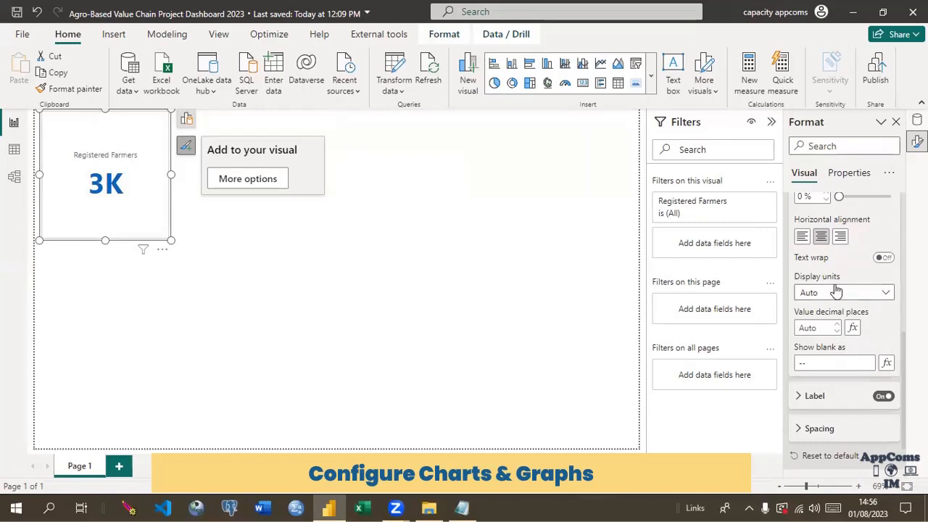
pyautogui.click(888, 293)
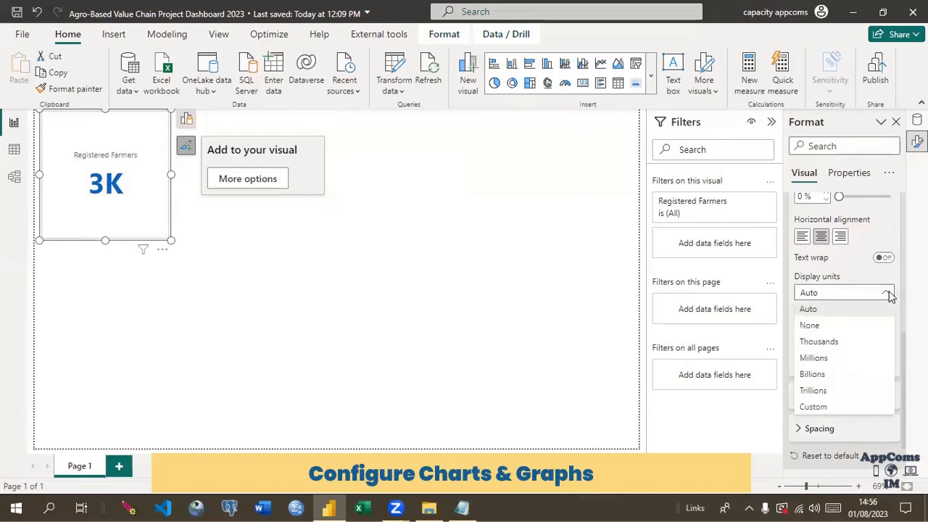
pyautogui.click(819, 357)
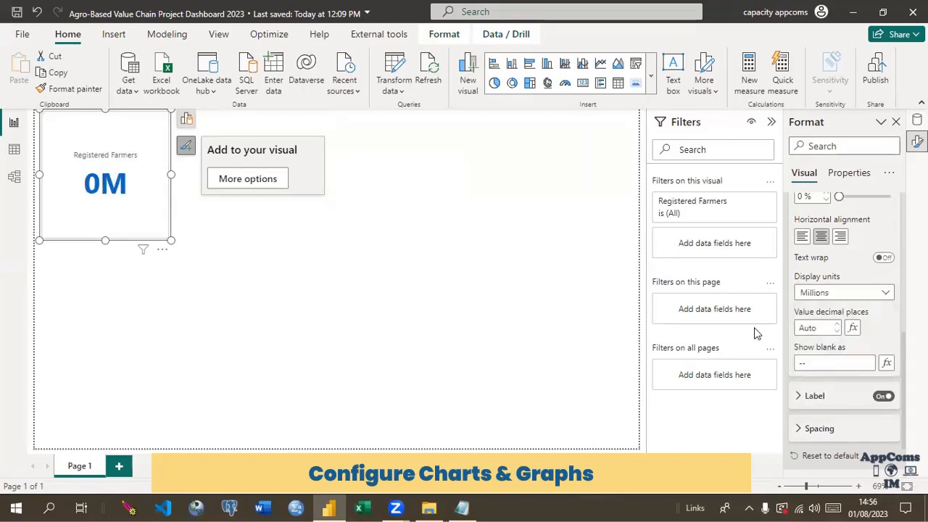
pyautogui.click(886, 295)
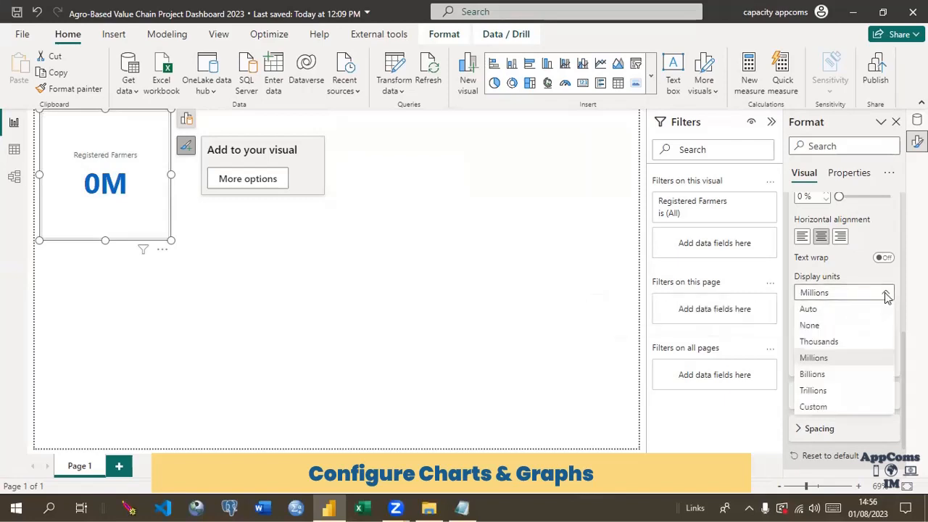
pyautogui.click(810, 326)
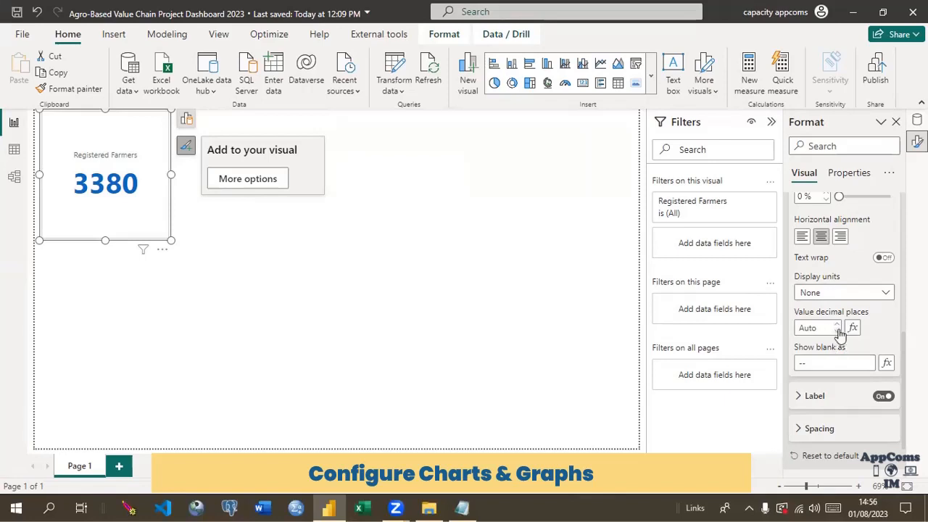
# Set the callout value's display units to Custom with the format code #,0 and close the callout settings
pyautogui.click(886, 293)
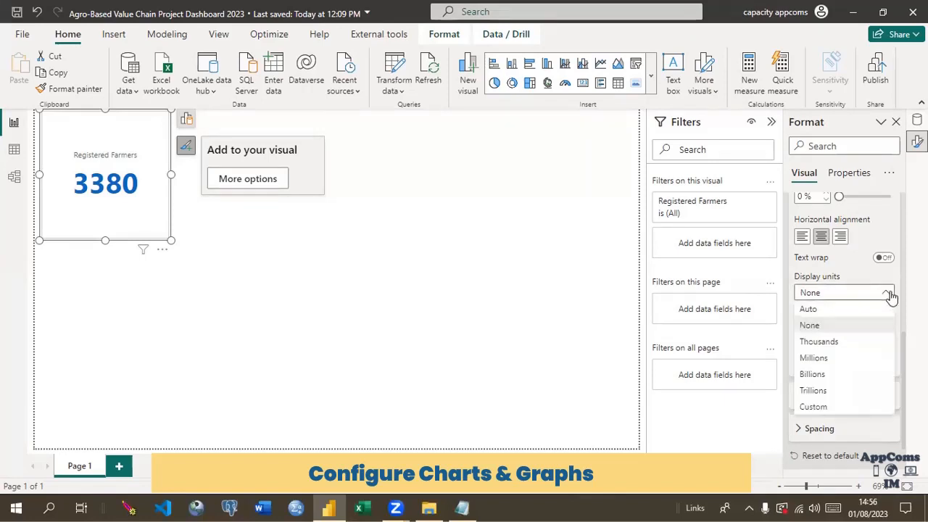
pyautogui.click(822, 412)
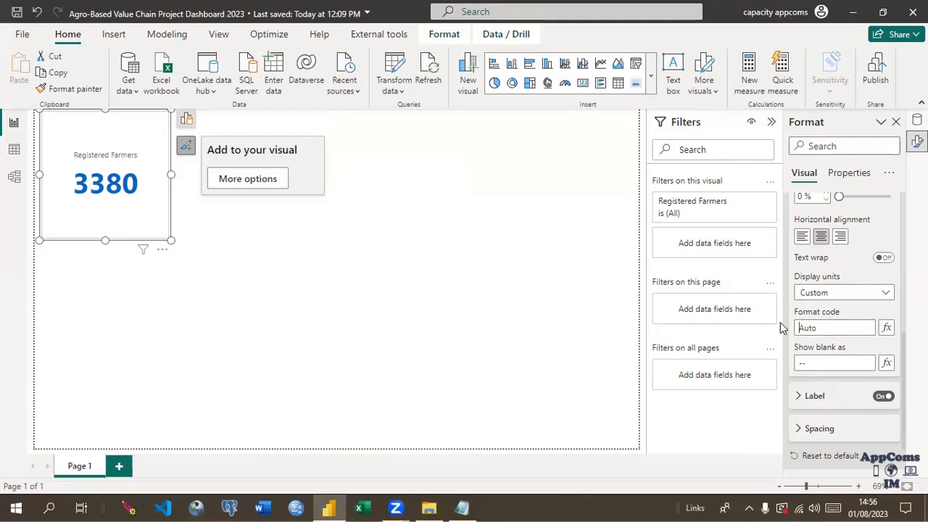
pyautogui.write('#,0')
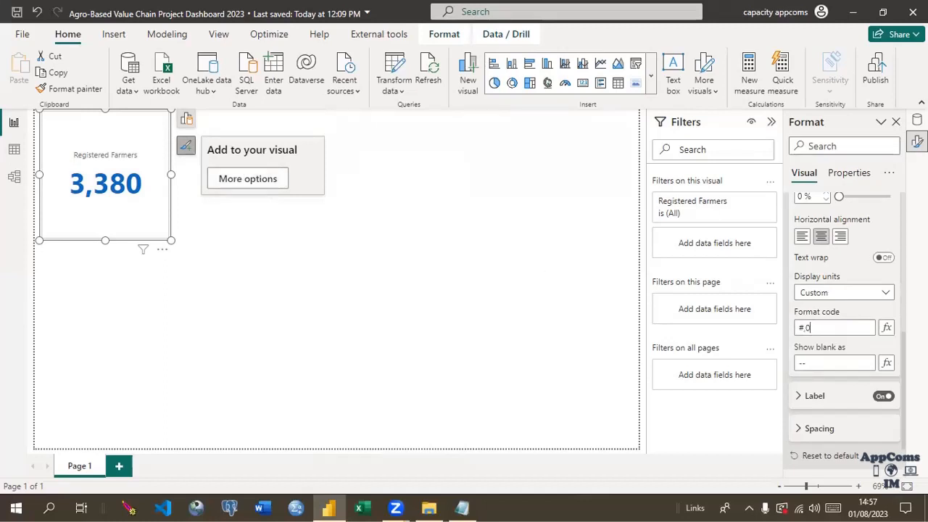
pyautogui.scroll(-1, 905, 401)
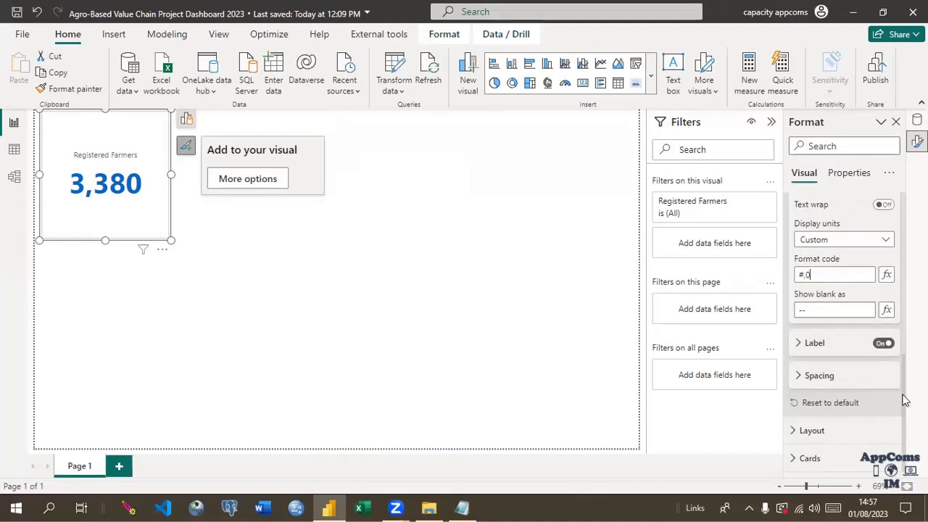
pyautogui.scroll(5, 905, 400)
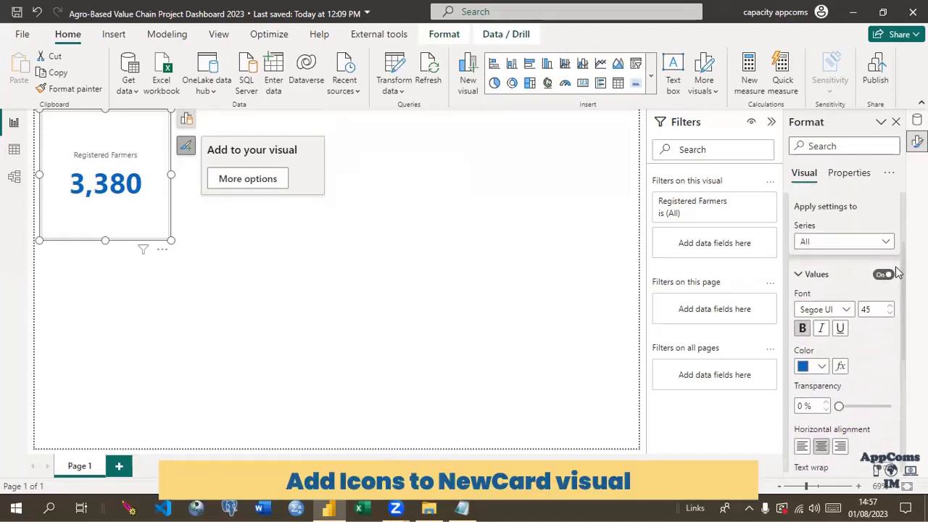
pyautogui.click(798, 274)
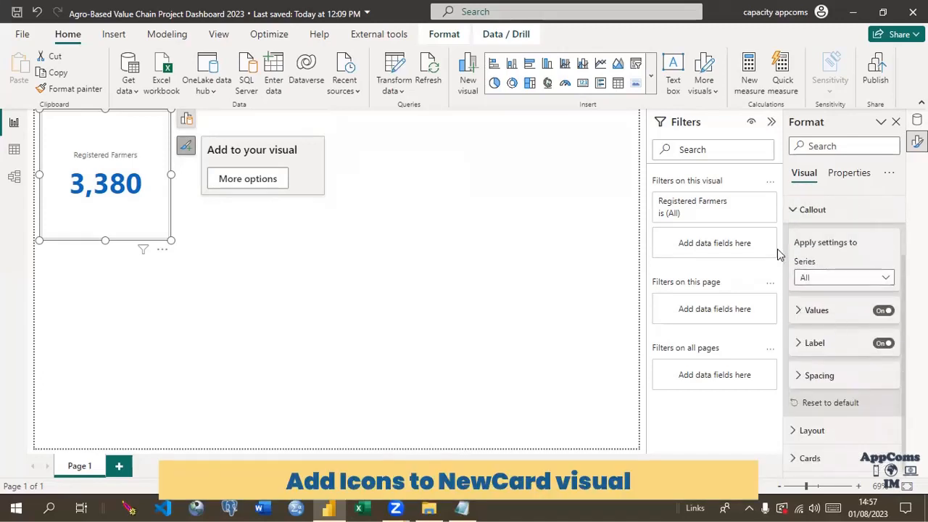
pyautogui.click(796, 211)
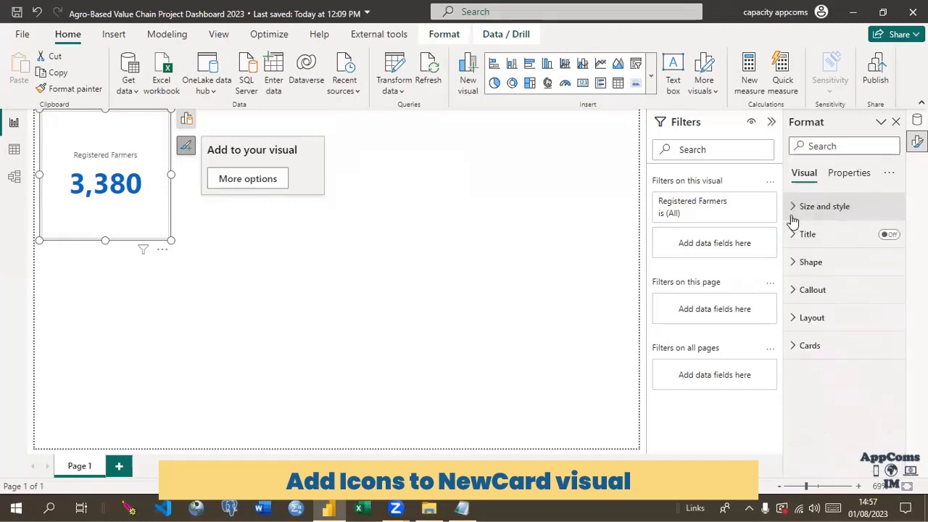
# Turn on the image option in the card's Cards settings and keep Image as the image type
pyautogui.click(792, 347)
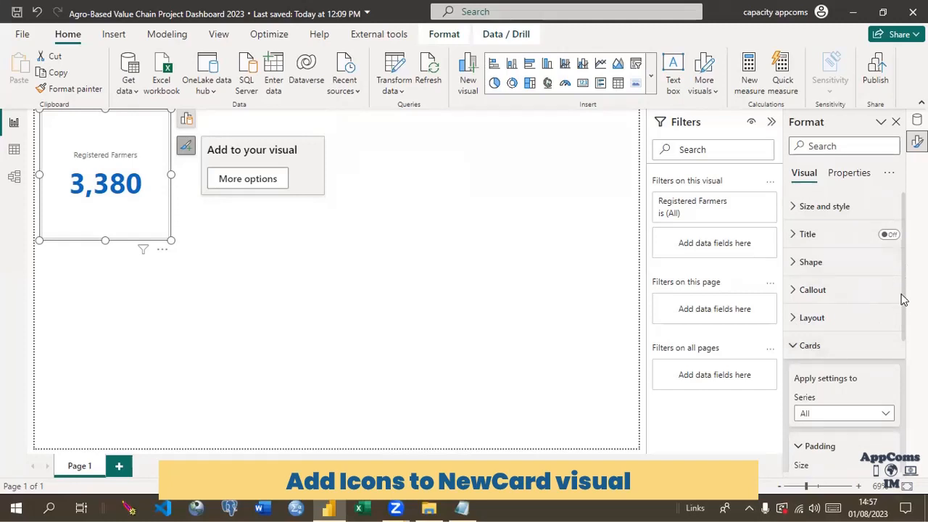
pyautogui.scroll(-5, 845, 334)
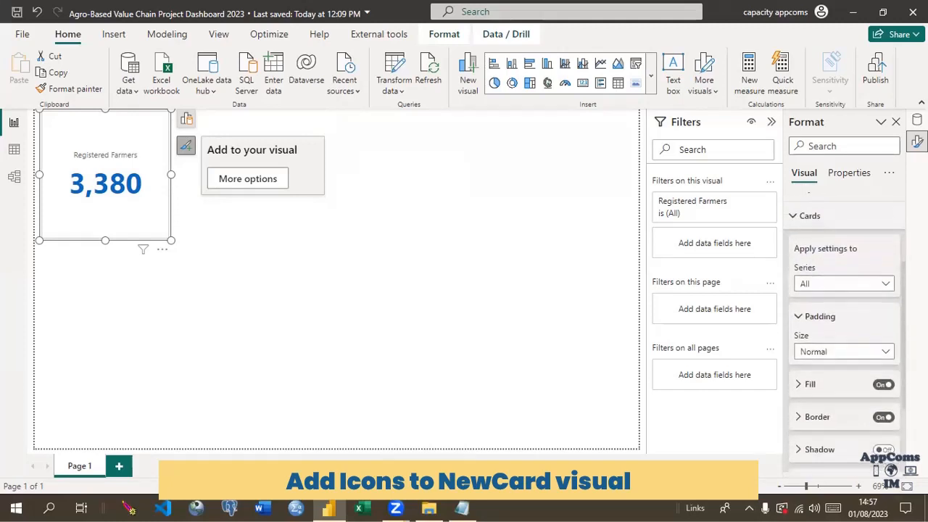
pyautogui.scroll(-3, 845, 333)
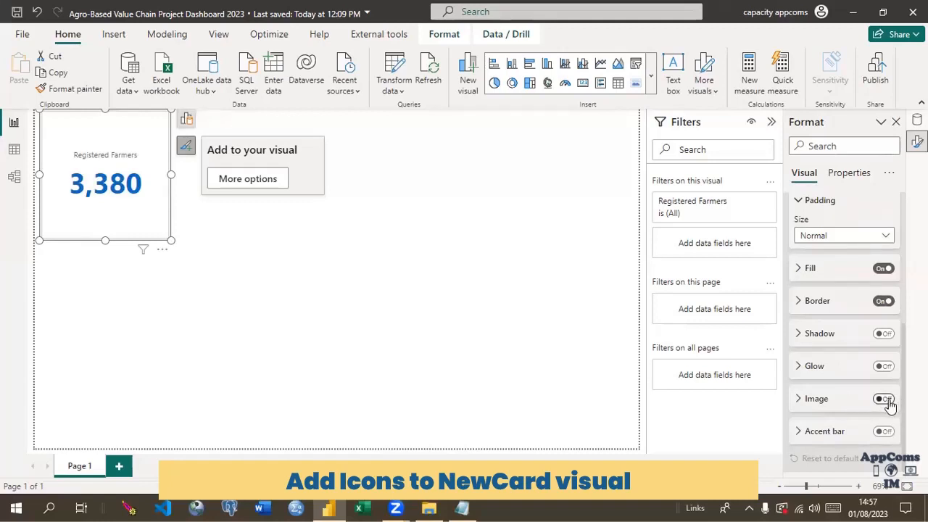
pyautogui.click(886, 401)
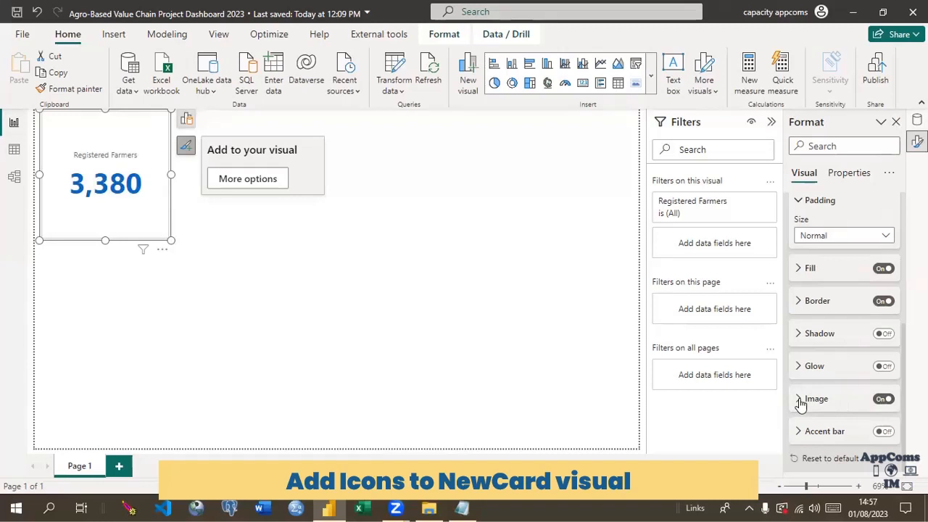
pyautogui.click(801, 400)
pyautogui.moveTo(903, 315); pyautogui.dragTo(903, 363)
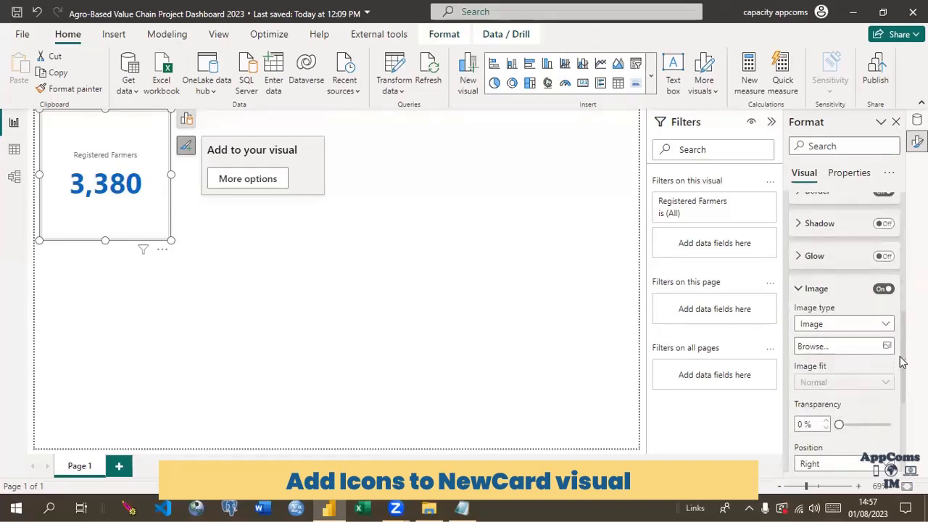
pyautogui.click(885, 270)
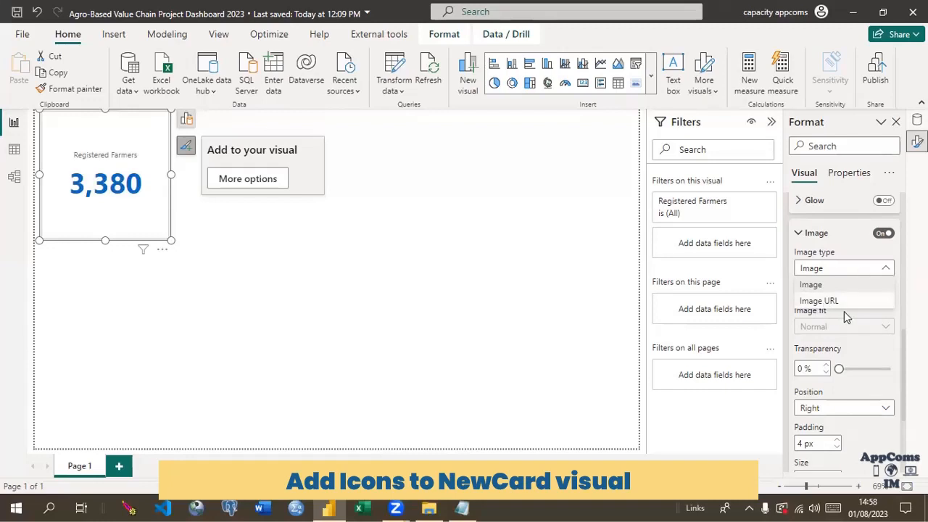
pyautogui.click(818, 285)
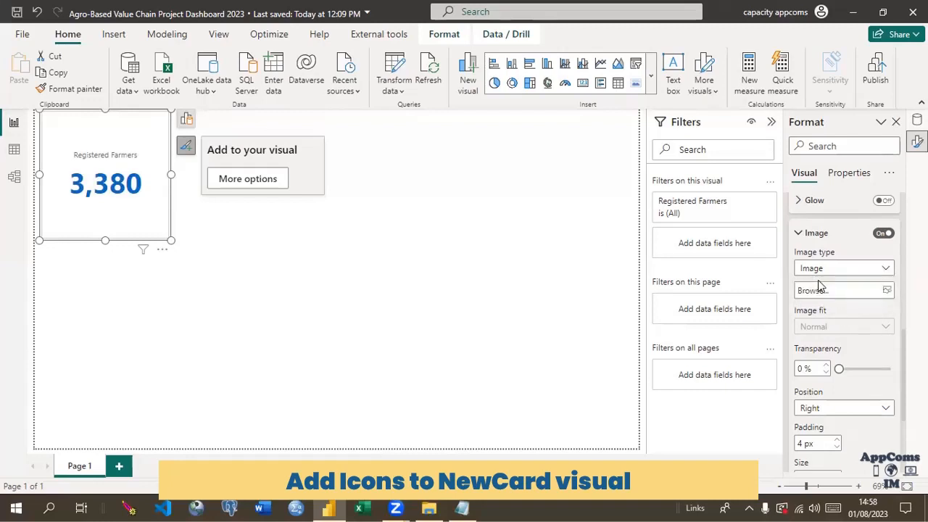
# Load farmers.png from the training project's Icons folder as the Registered Farmers card's image
pyautogui.click(888, 291)
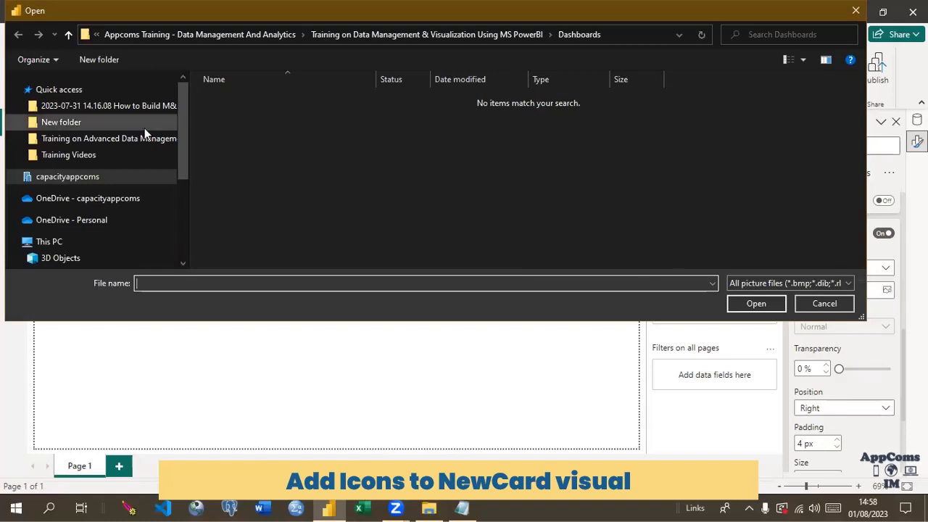
pyautogui.click(108, 145)
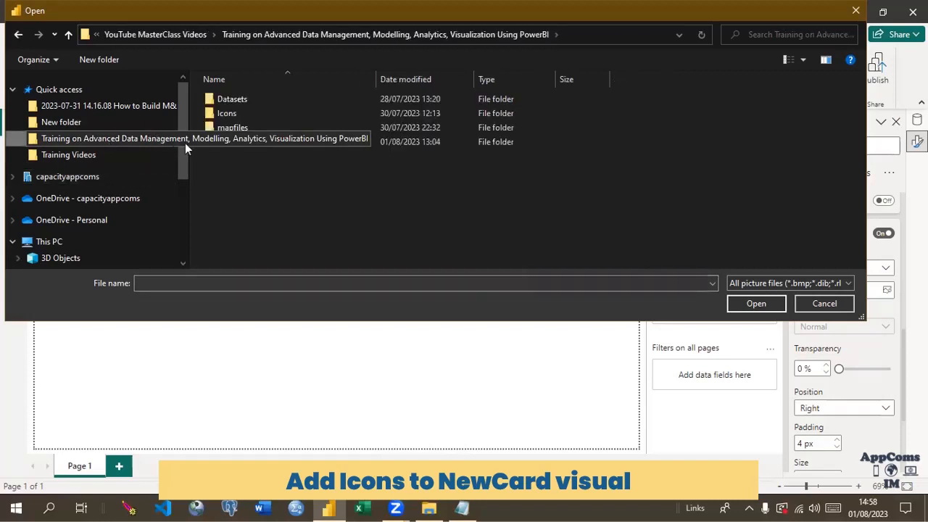
pyautogui.click(212, 116)
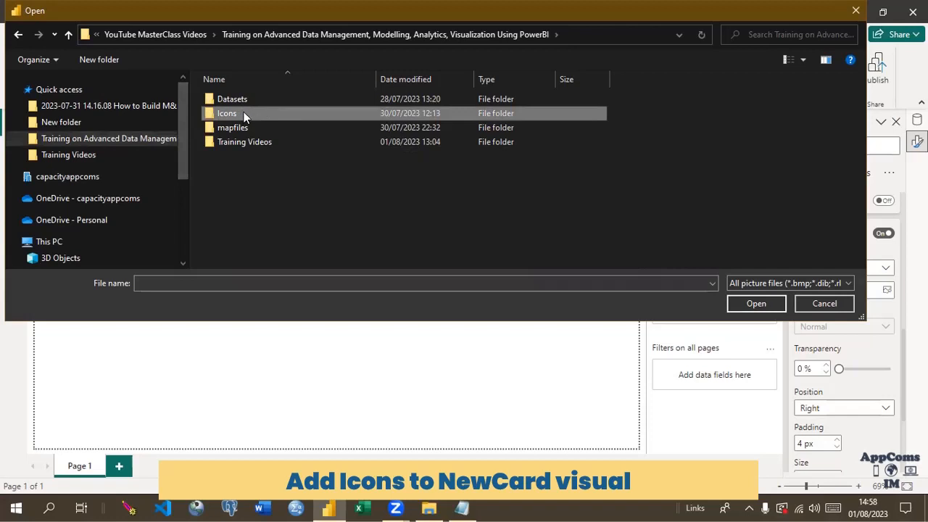
pyautogui.doubleClick(244, 112)
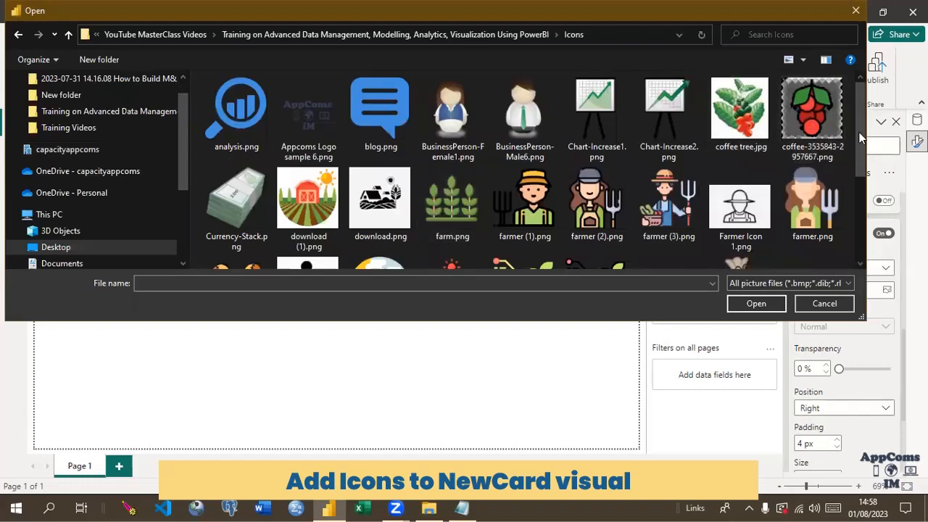
pyautogui.moveTo(864, 131); pyautogui.dragTo(868, 171)
pyautogui.click(227, 239)
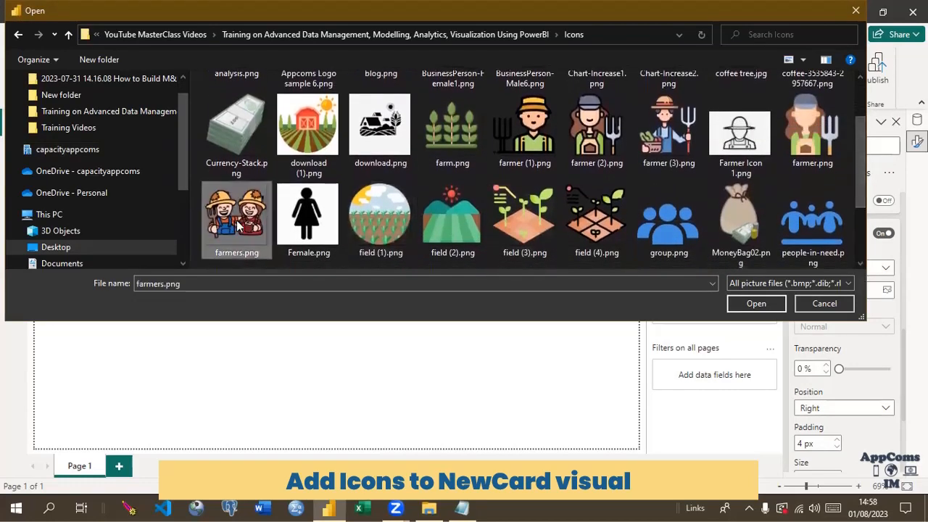
pyautogui.doubleClick(236, 226)
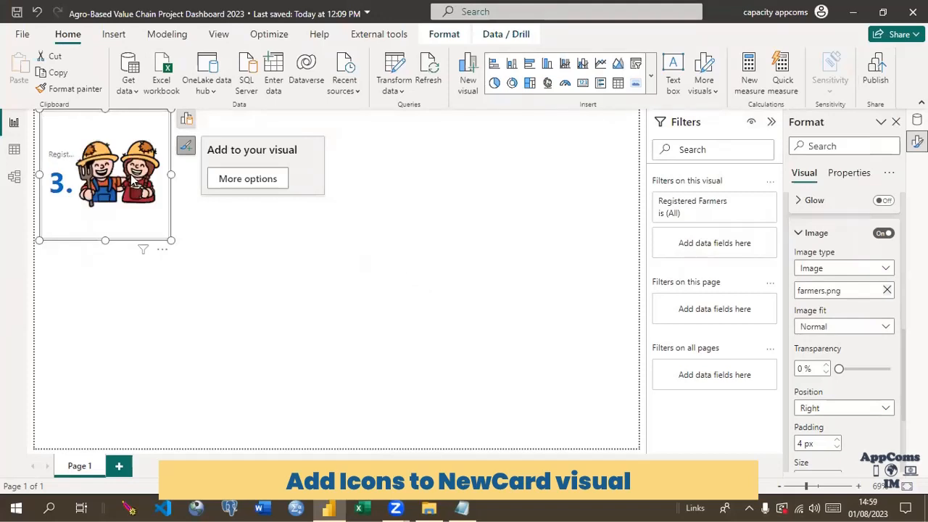
# Widen the card and give its image the Fill fit, trying Fit first, with the image position set to Left
pyautogui.moveTo(171, 175); pyautogui.dragTo(249, 179)
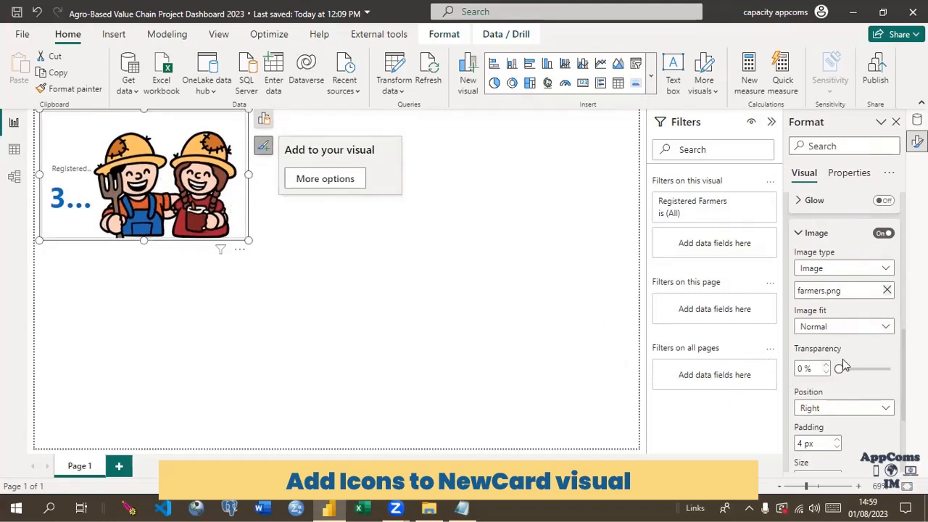
pyautogui.click(886, 327)
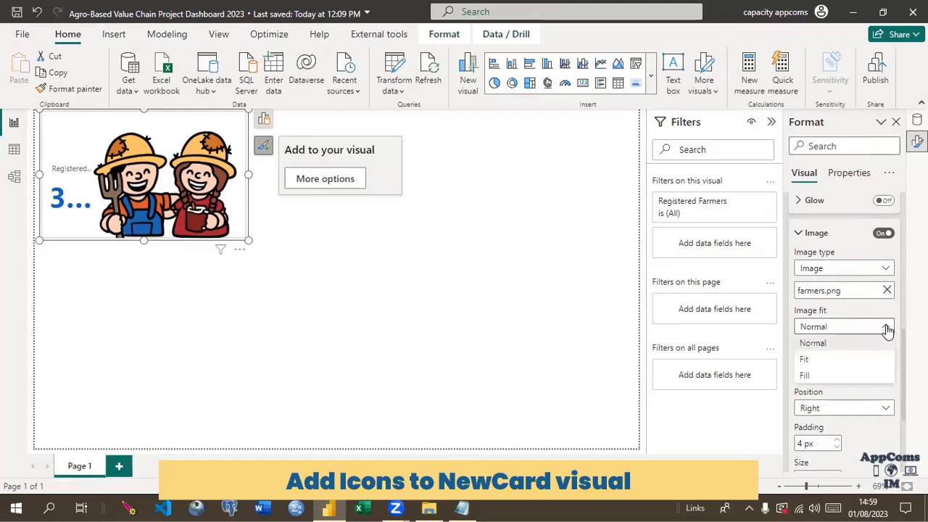
pyautogui.click(813, 362)
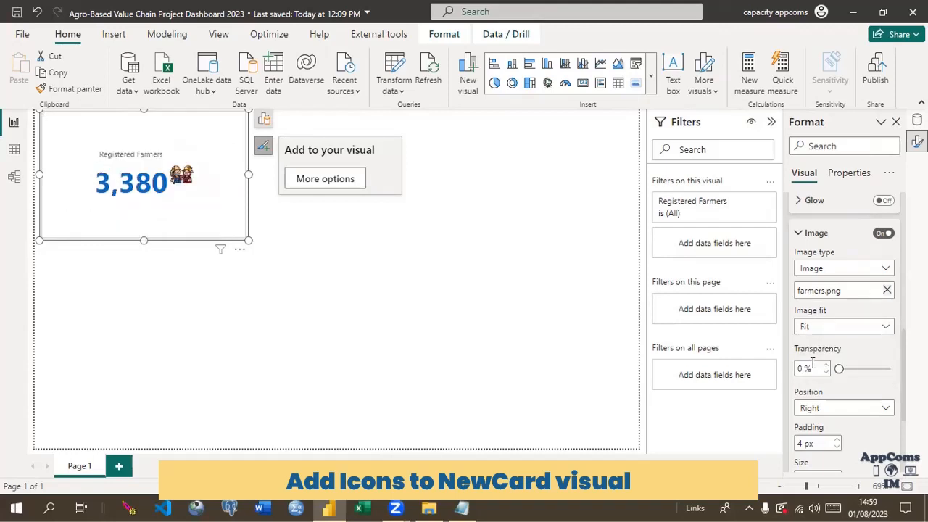
pyautogui.click(886, 327)
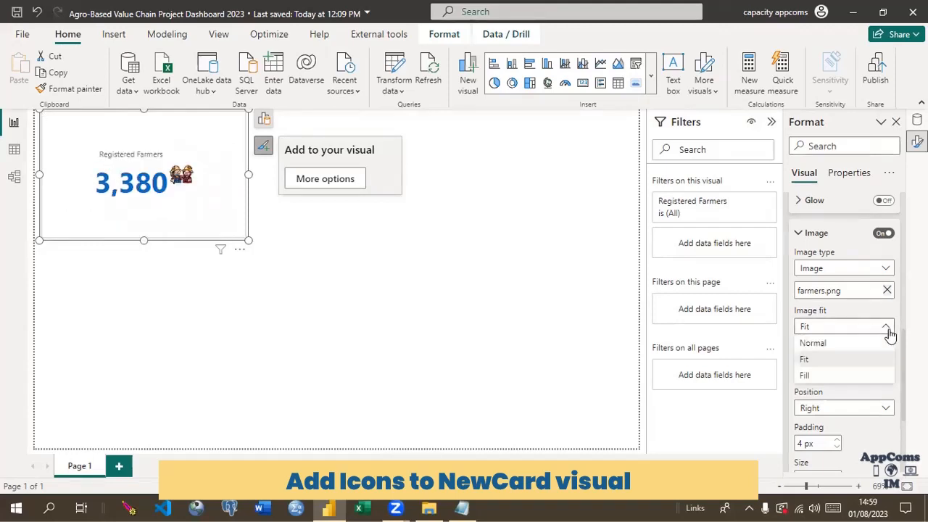
pyautogui.click(807, 376)
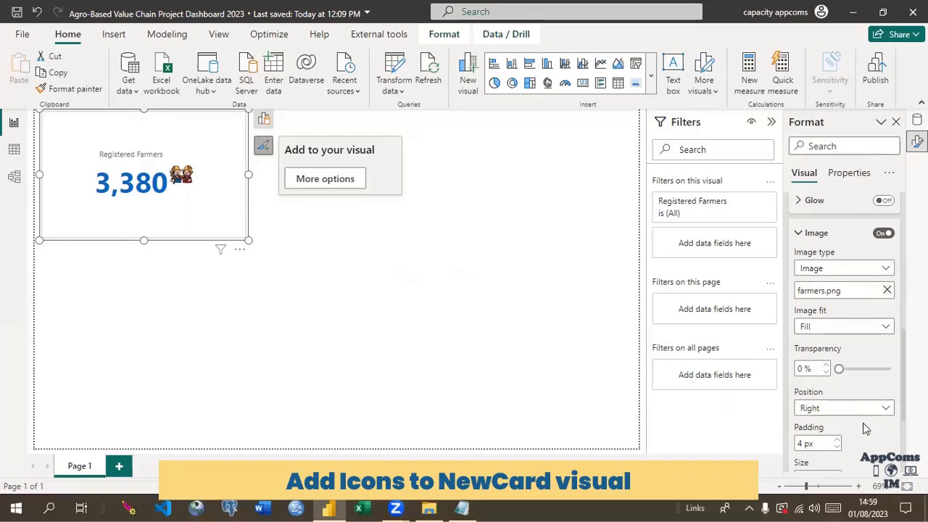
pyautogui.click(887, 409)
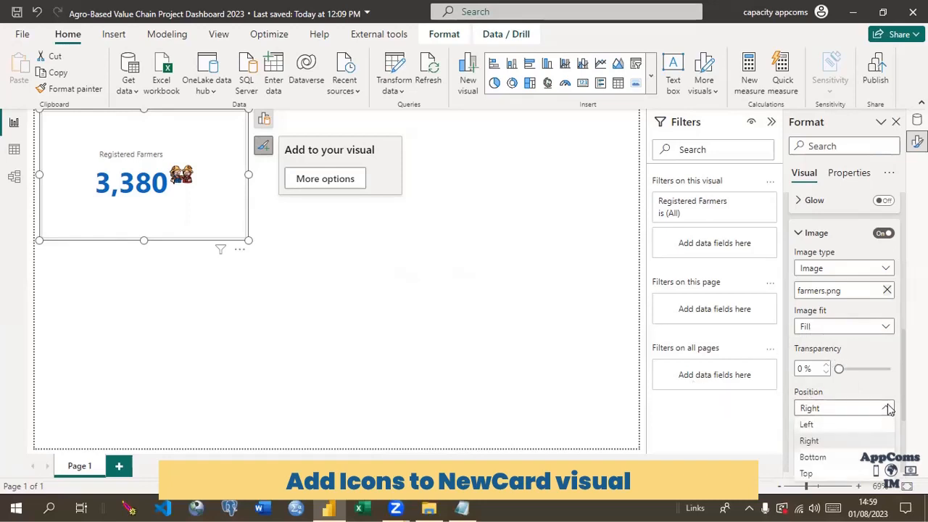
pyautogui.click(805, 427)
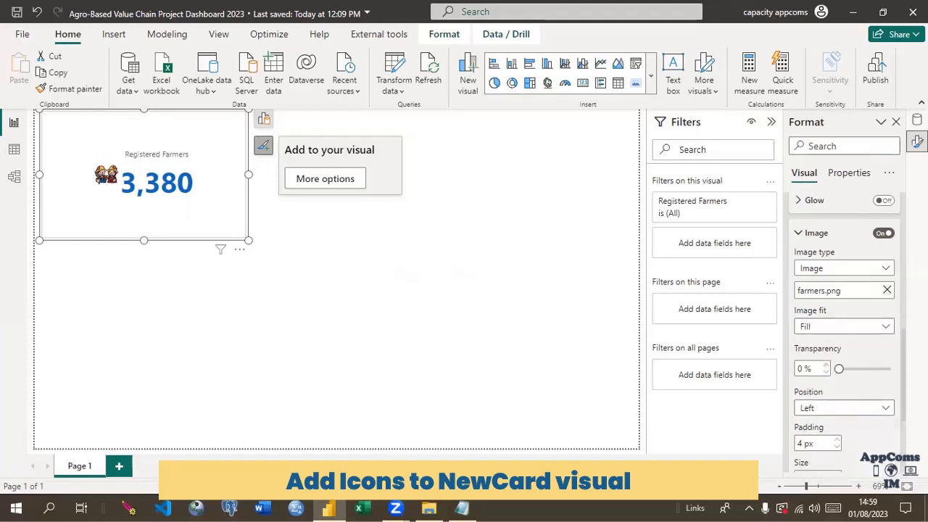
# Set the card image's size to 92 px and shrink the card closely around its content
pyautogui.scroll(-3, 834, 377)
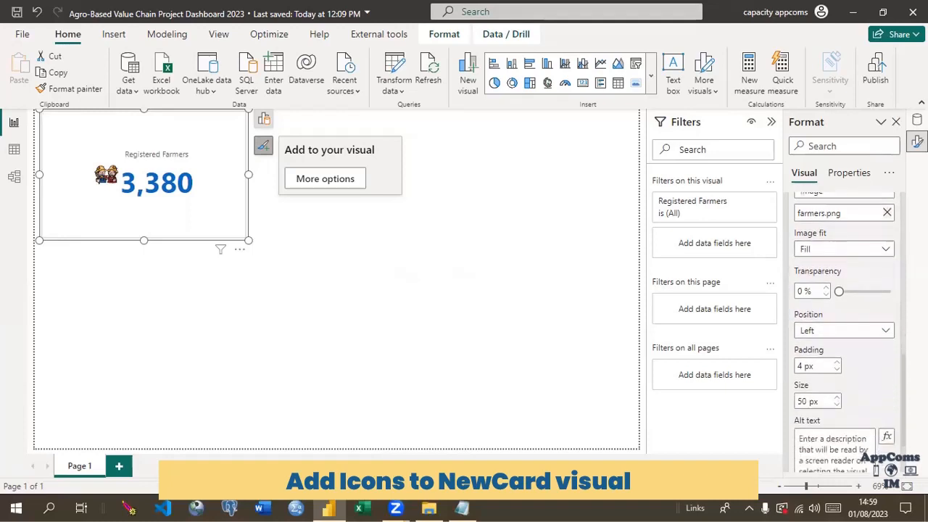
pyautogui.scroll(-1, 787, 392)
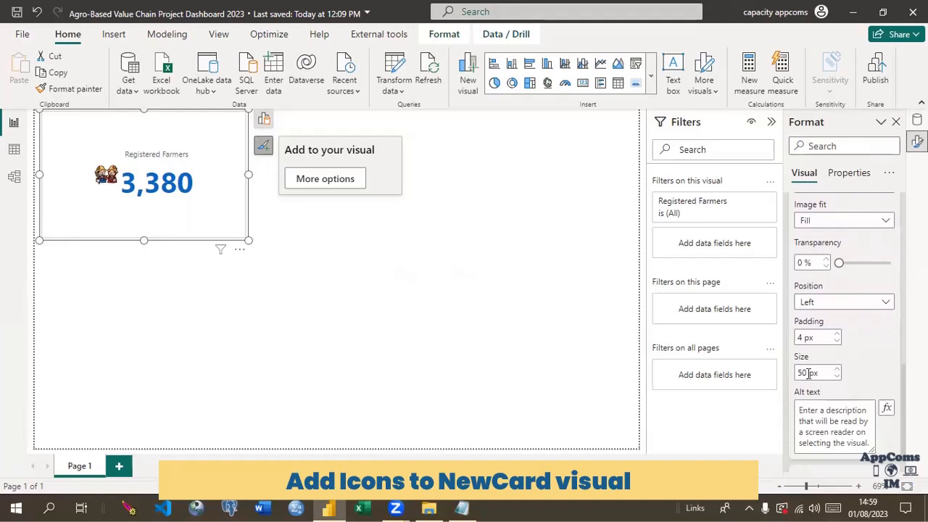
pyautogui.moveTo(806, 373); pyautogui.dragTo(795, 377)
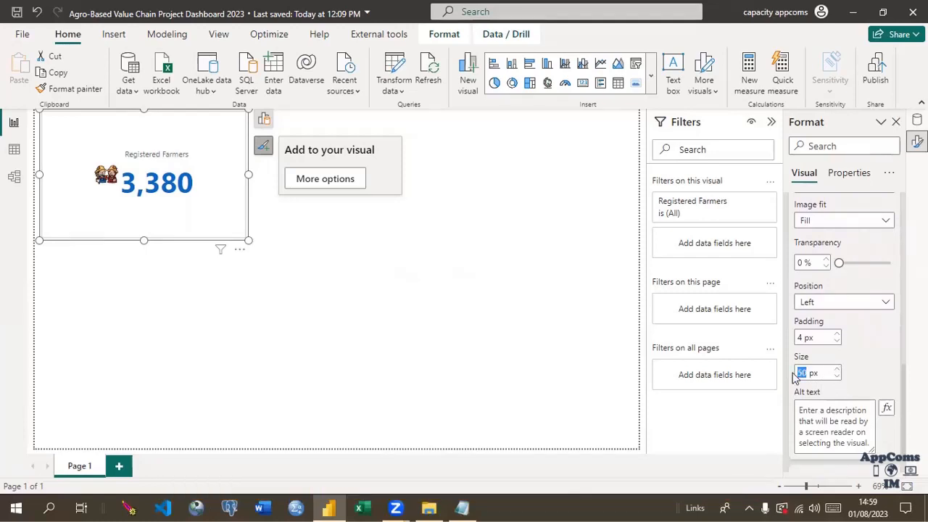
pyautogui.write('92')
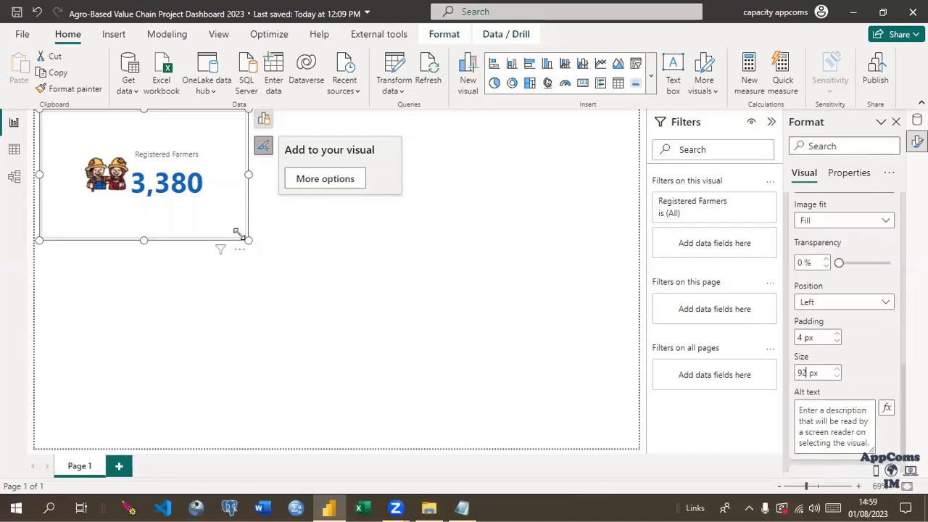
pyautogui.moveTo(240, 235); pyautogui.dragTo(188, 185)
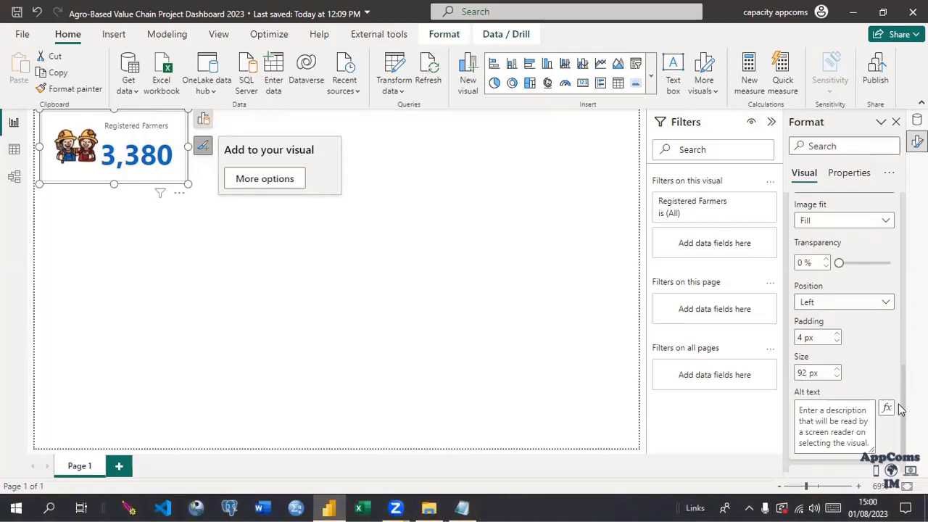
# Reduce the font size of the card's callout value to 34
pyautogui.scroll(2, 845, 327)
pyautogui.scroll(5, 845, 327)
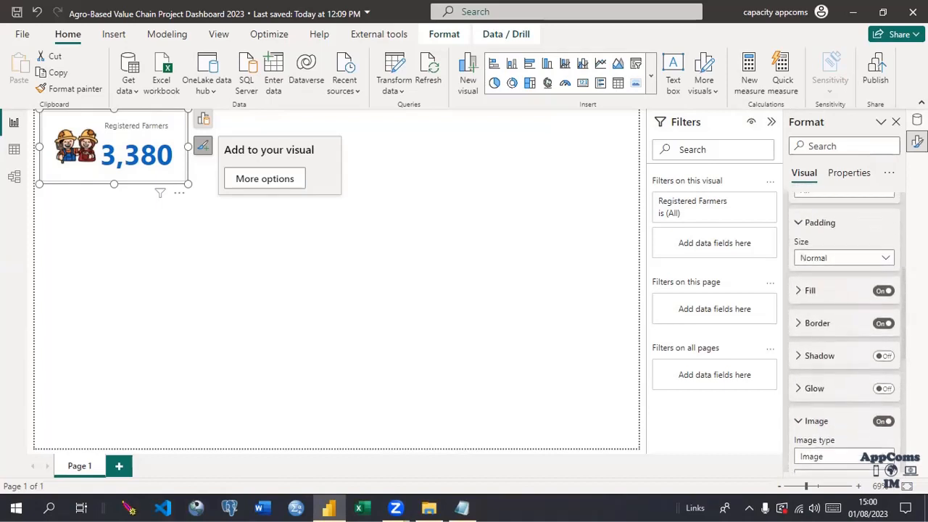
pyautogui.scroll(5, 895, 276)
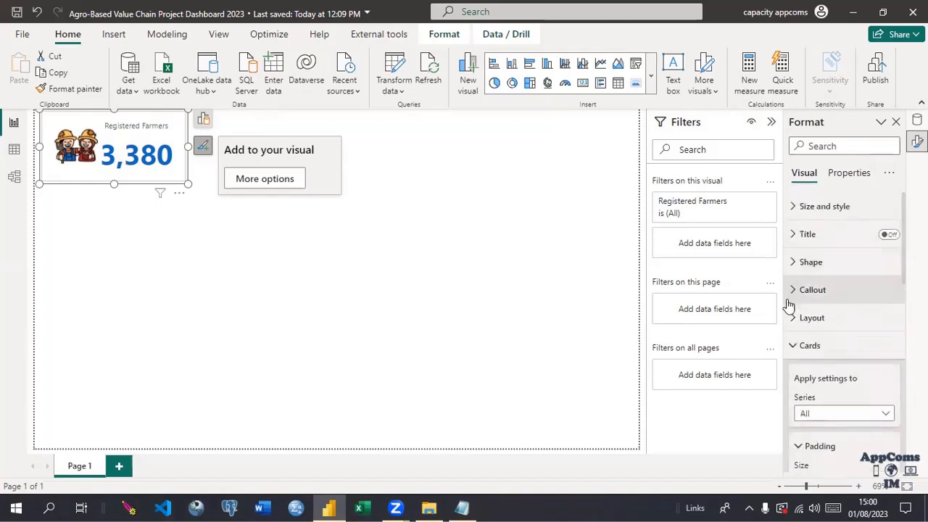
pyautogui.click(792, 290)
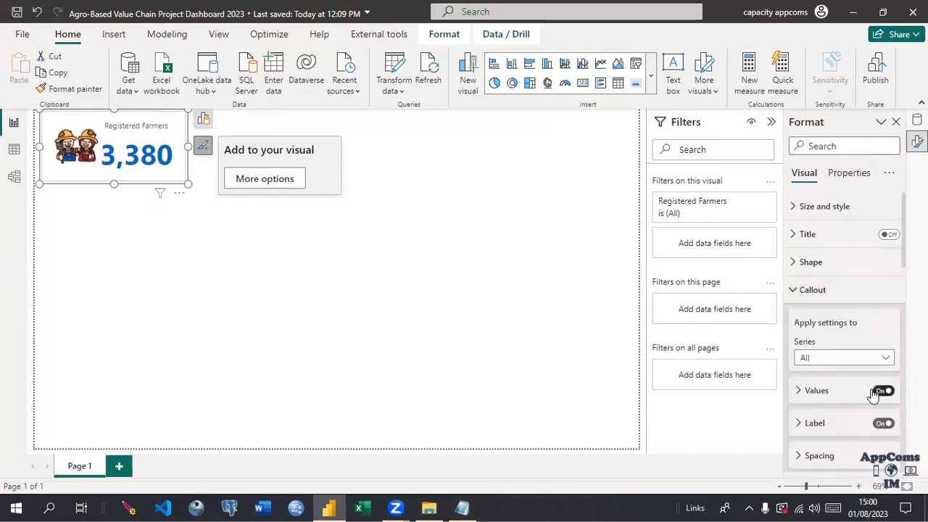
pyautogui.click(802, 392)
pyautogui.moveTo(904, 252); pyautogui.dragTo(905, 281)
pyautogui.scroll(-1, 899, 282)
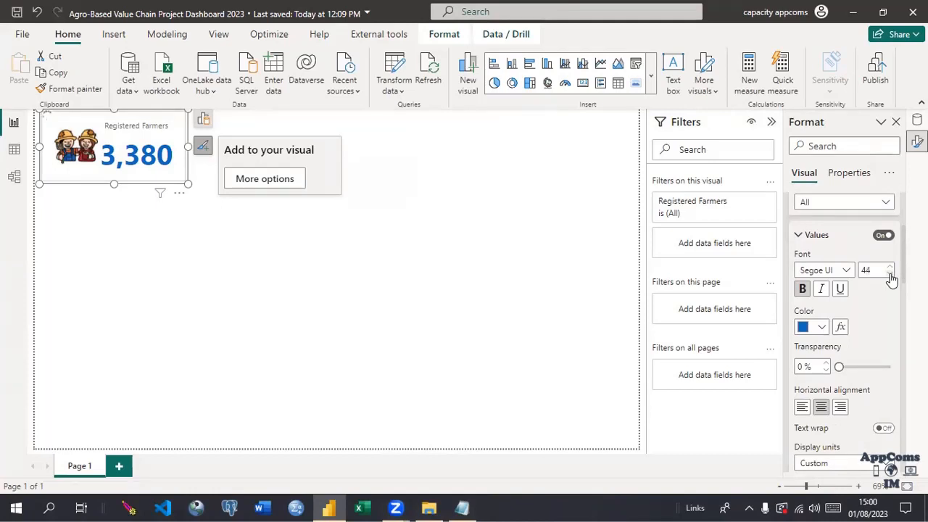
pyautogui.click(891, 275)
pyautogui.click(891, 276)
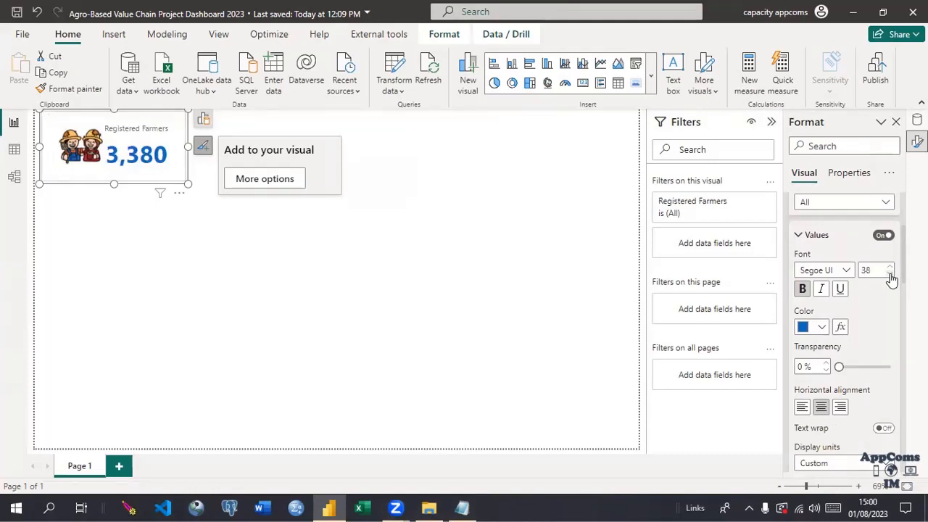
pyautogui.click(891, 275)
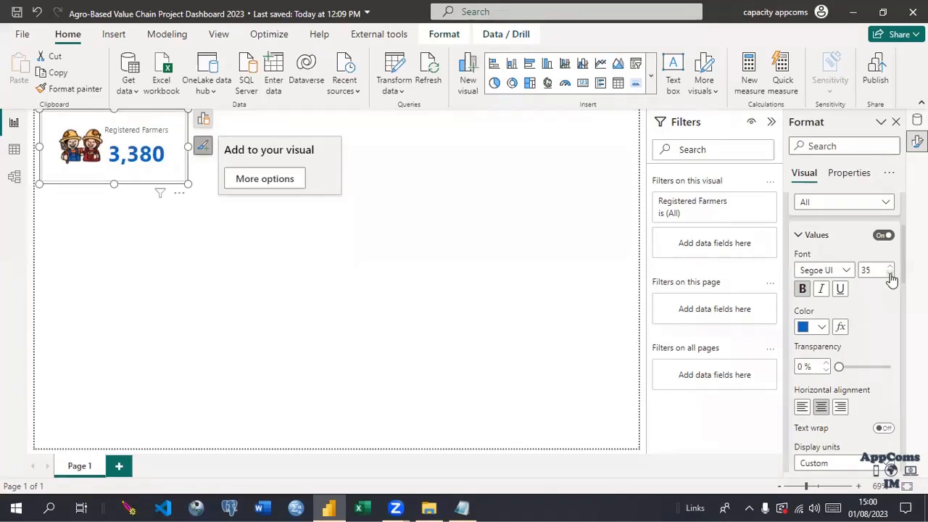
pyautogui.click(891, 276)
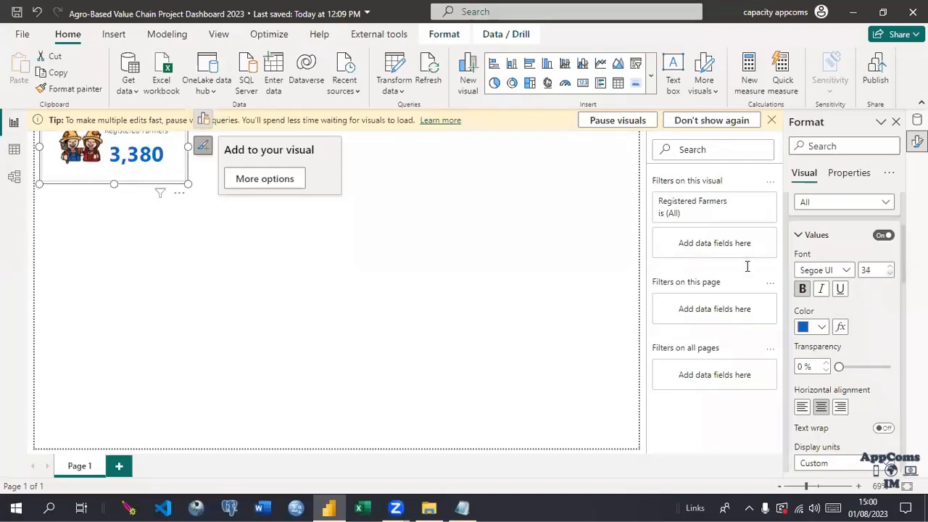
# Dismiss the tip about pausing visual queries and move the Registered Farmers card slightly down the page
pyautogui.click(406, 274)
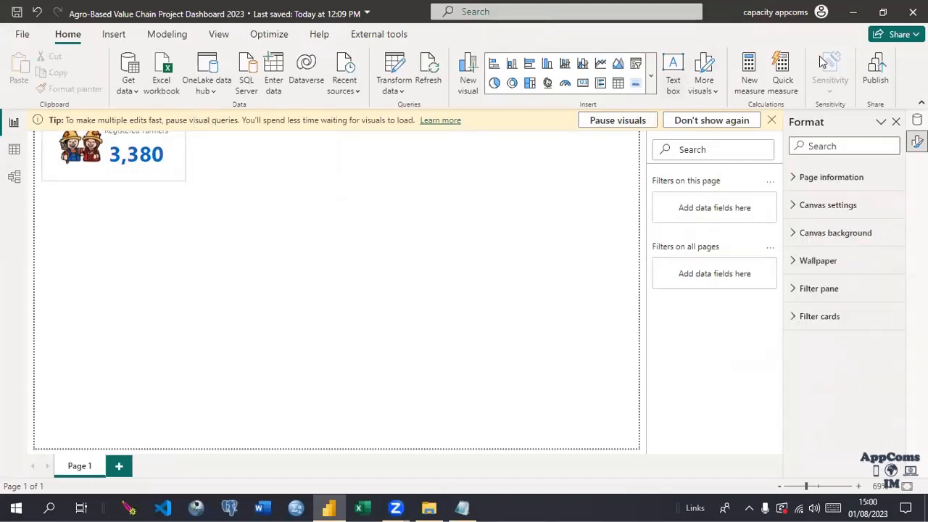
pyautogui.click(773, 121)
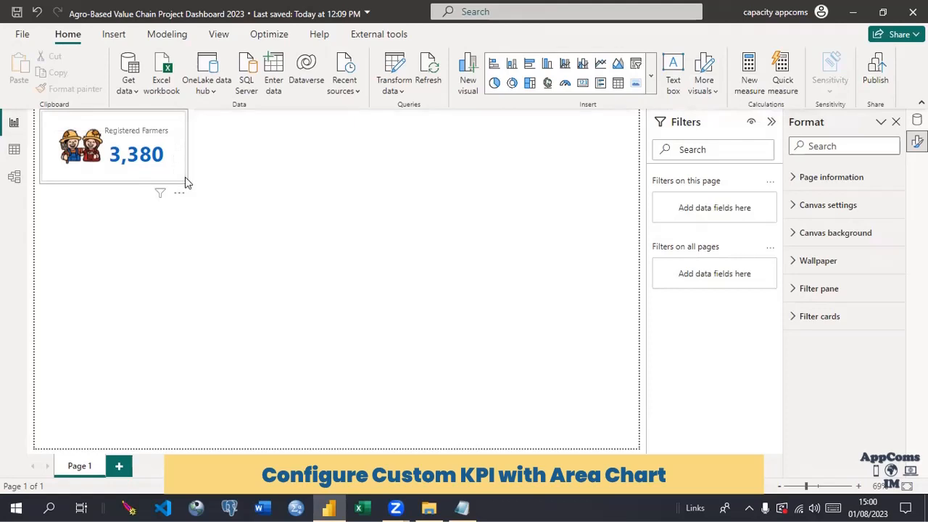
pyautogui.moveTo(180, 121); pyautogui.dragTo(188, 158)
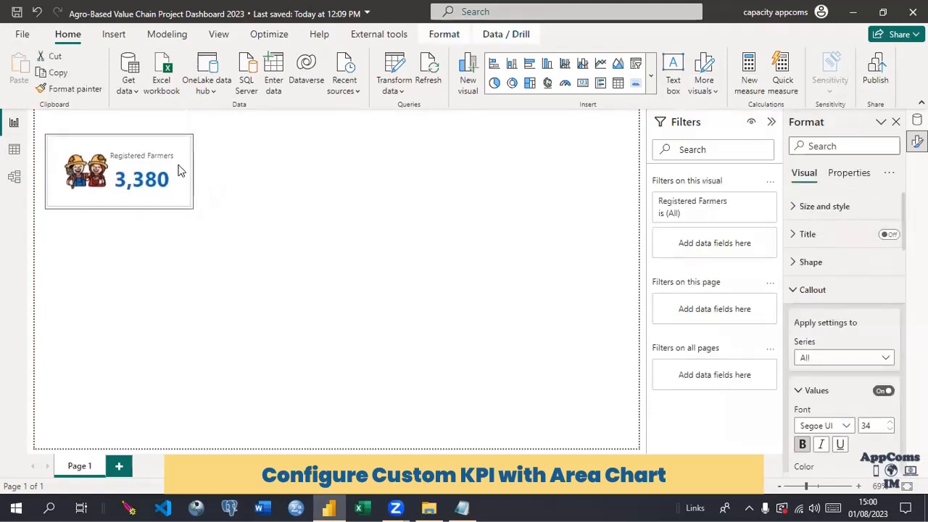
pyautogui.click(269, 206)
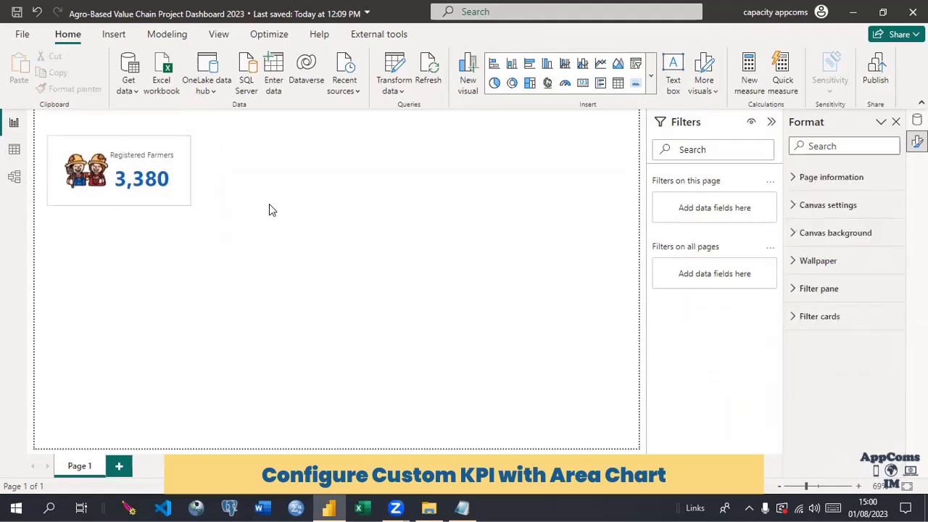
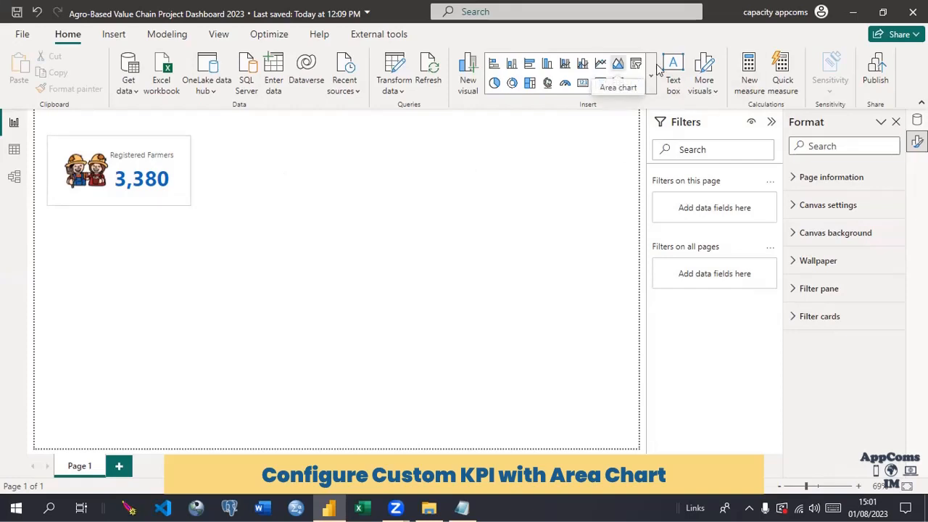
# Insert a slightly enlarged area chart below the card with Month-Year from CalendarTable on its X-axis
pyautogui.click(618, 66)
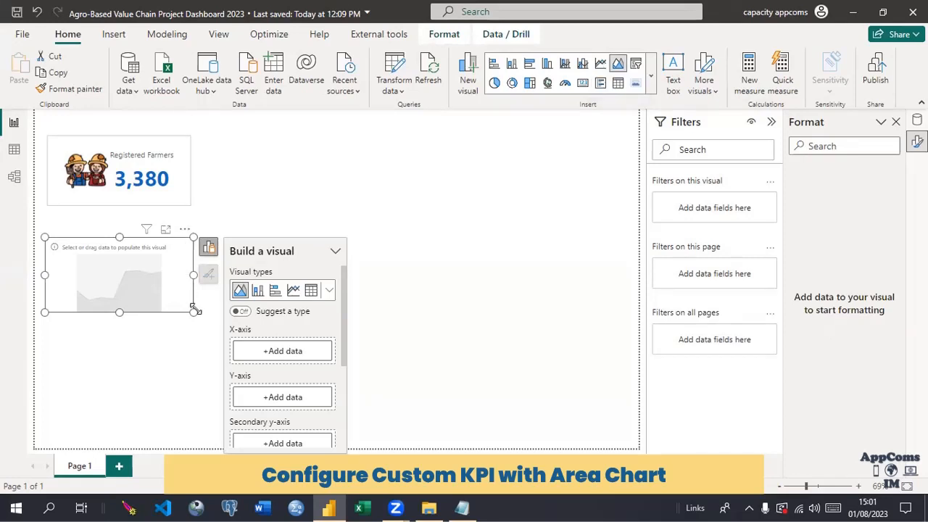
pyautogui.moveTo(193, 312); pyautogui.dragTo(223, 325)
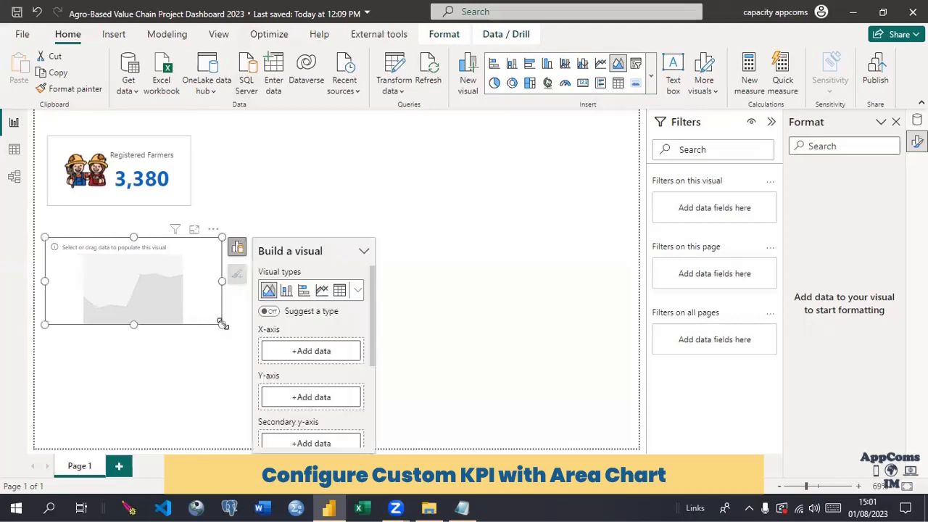
pyautogui.click(293, 354)
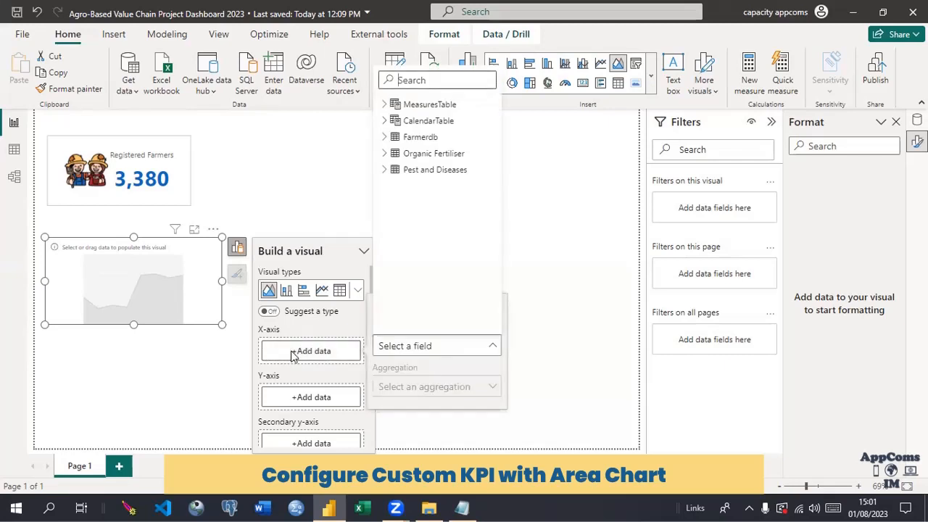
pyautogui.click(384, 121)
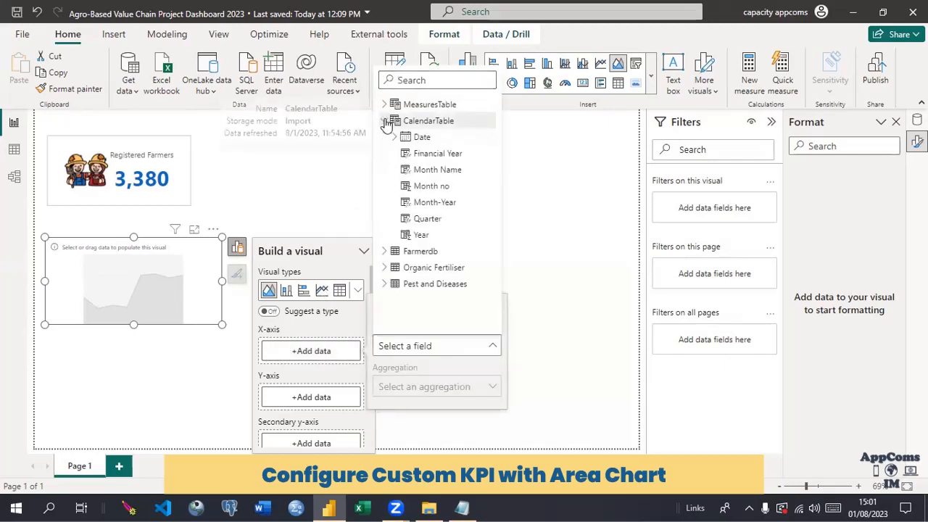
pyautogui.click(420, 204)
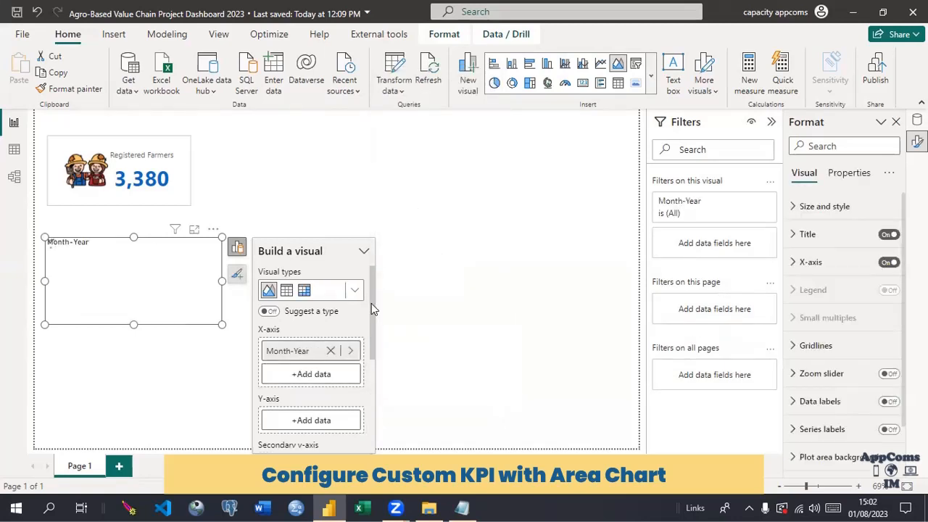
# Add the Registered Farmers measure to the area chart's Y-axis and widen the chart across most of the page
pyautogui.moveTo(372, 303); pyautogui.dragTo(368, 363)
pyautogui.scroll(1, 368, 363)
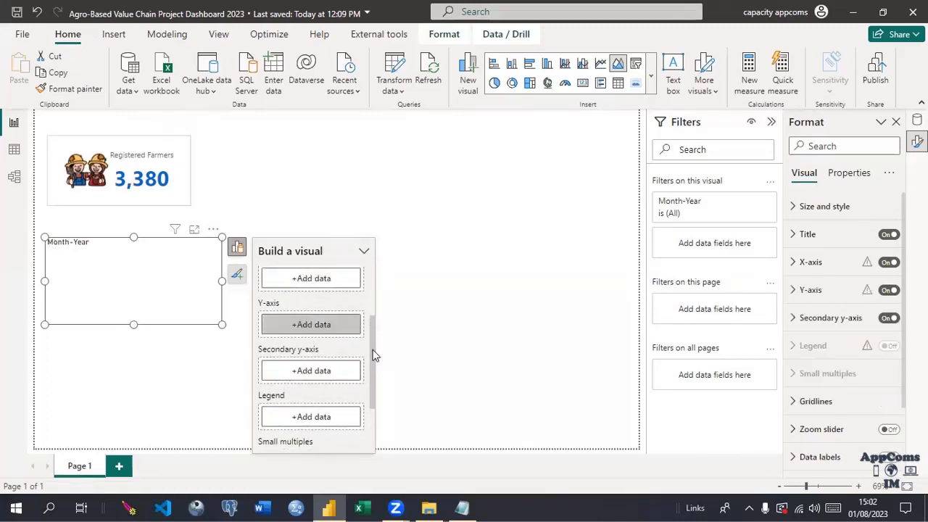
pyautogui.click(303, 330)
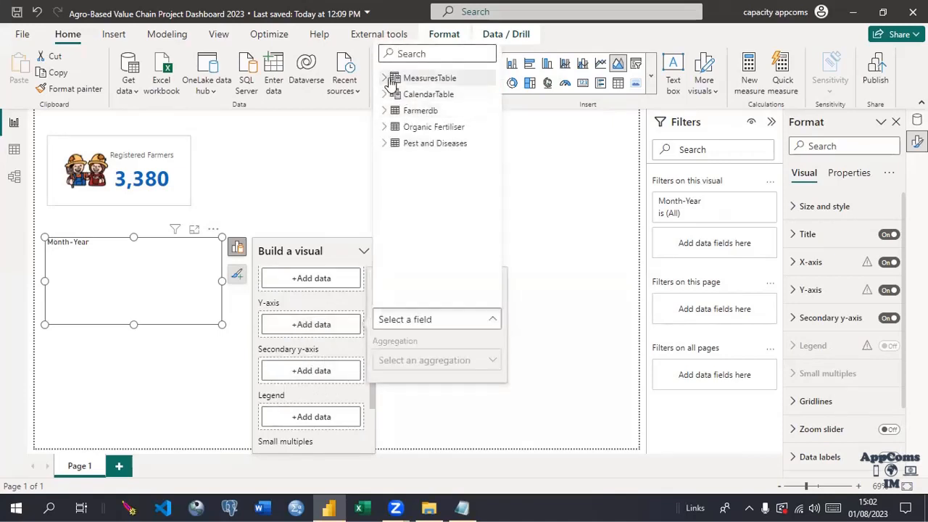
pyautogui.click(386, 77)
pyautogui.click(428, 95)
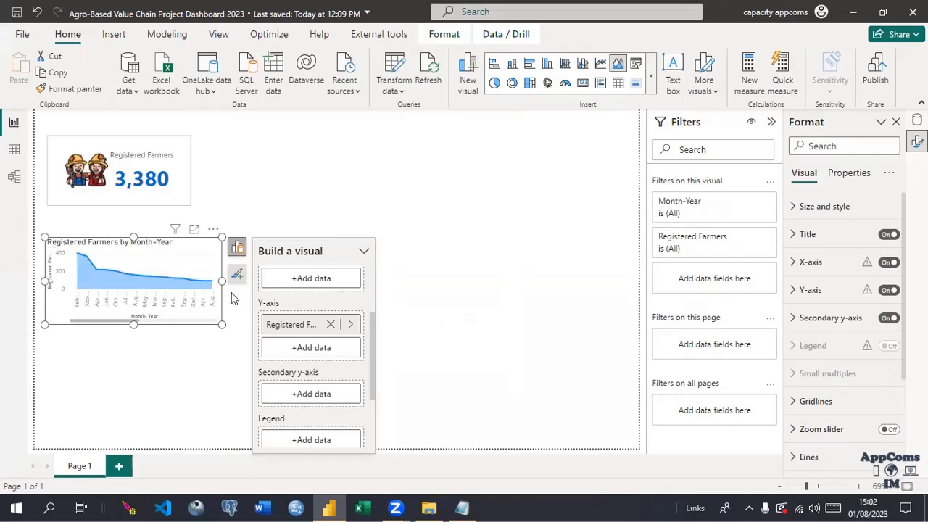
pyautogui.moveTo(227, 287); pyautogui.dragTo(533, 413)
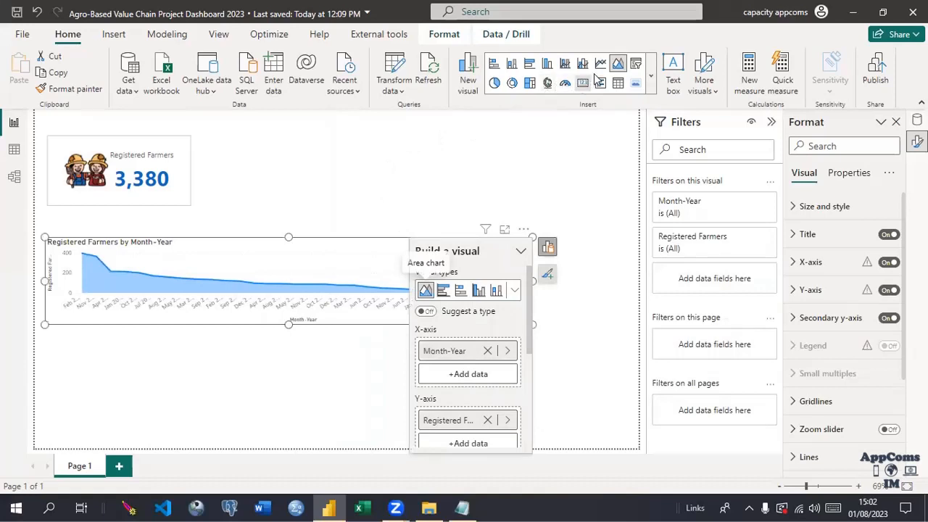
# Insert a new slicer below the area chart, using the Year field from CalendarTable
pyautogui.click(448, 150)
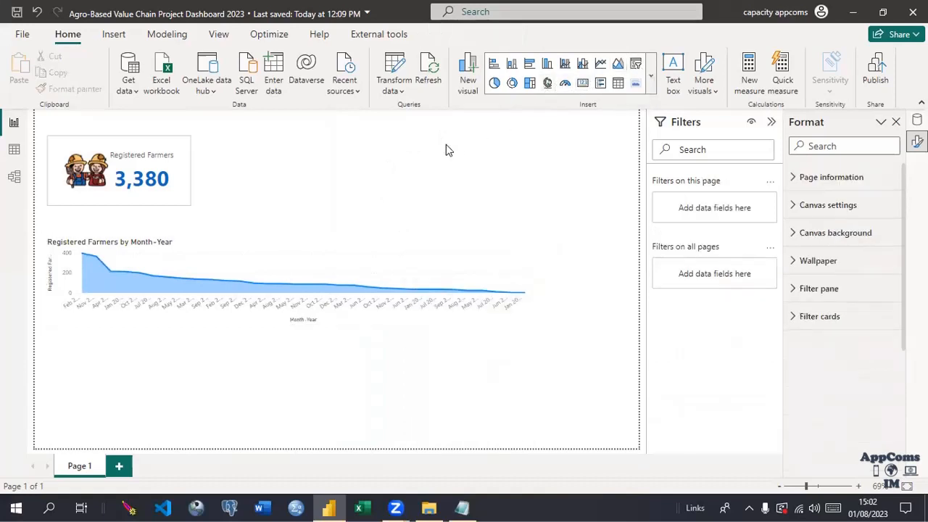
pyautogui.click(635, 64)
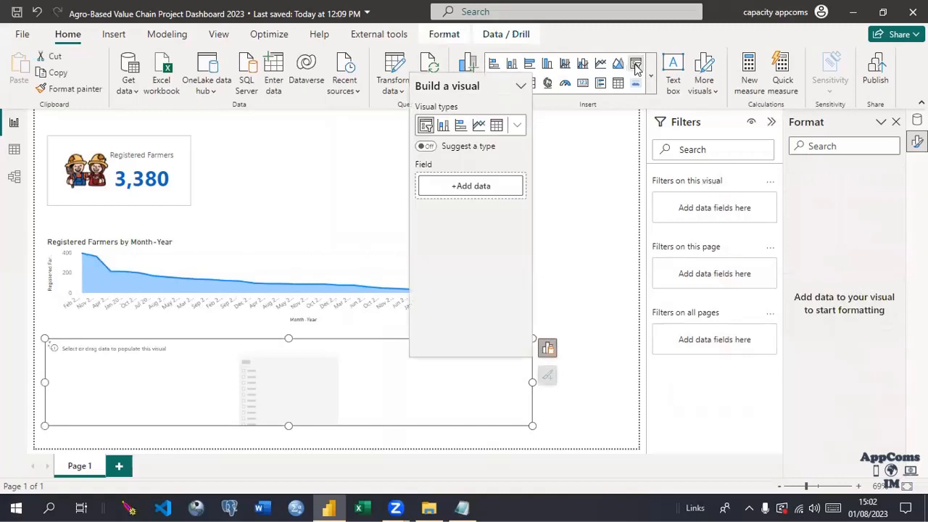
pyautogui.click(461, 190)
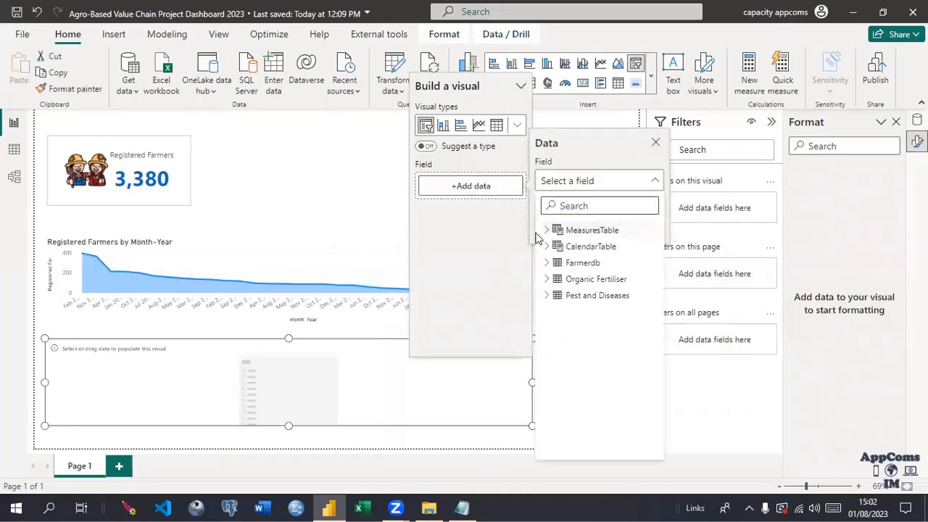
pyautogui.click(548, 247)
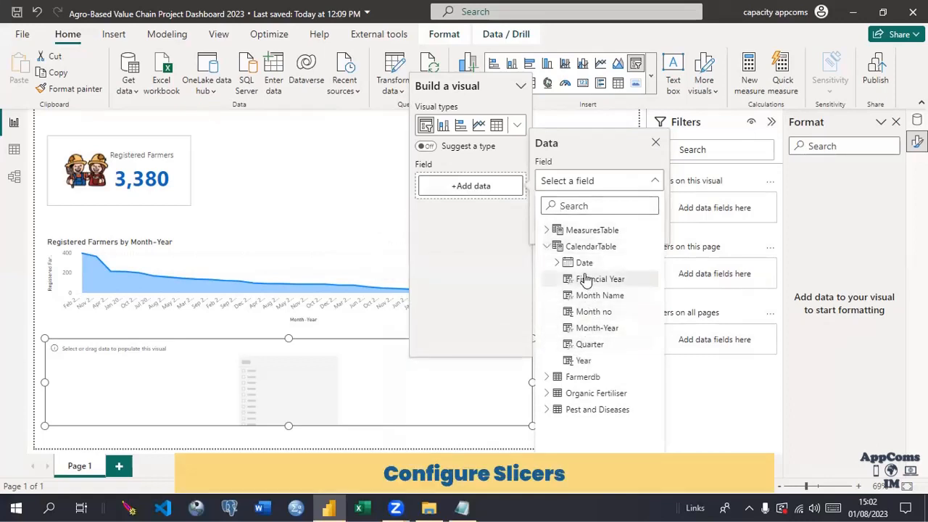
pyautogui.click(582, 362)
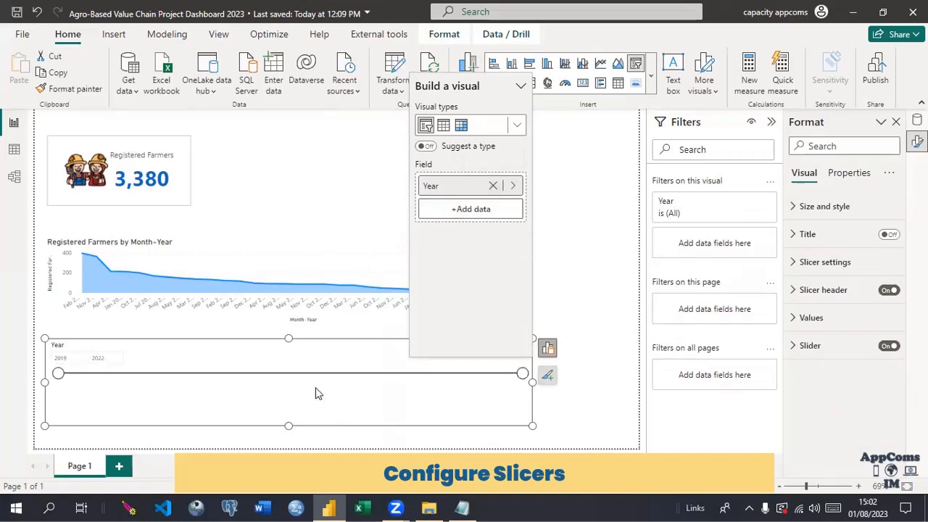
# Change the Year slicer's style from the range slider to Tile
pyautogui.click(802, 266)
pyautogui.click(876, 332)
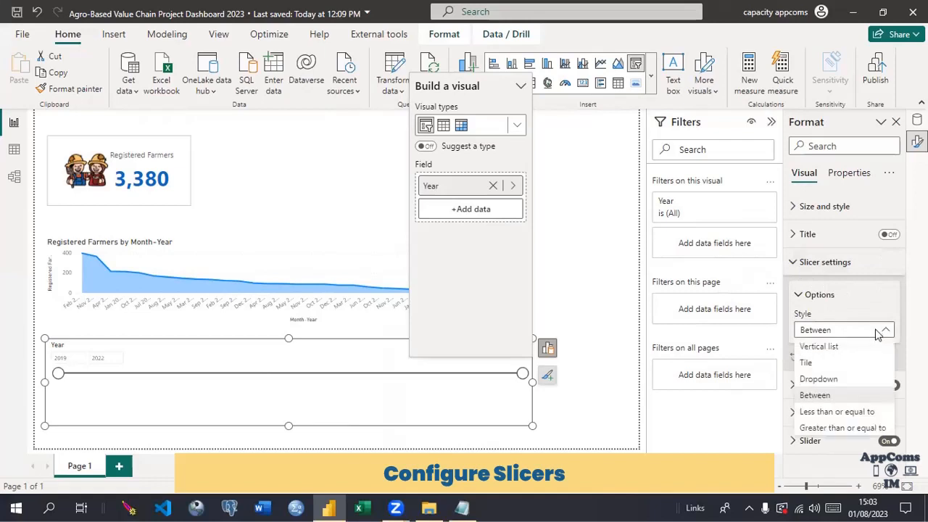
pyautogui.click(803, 368)
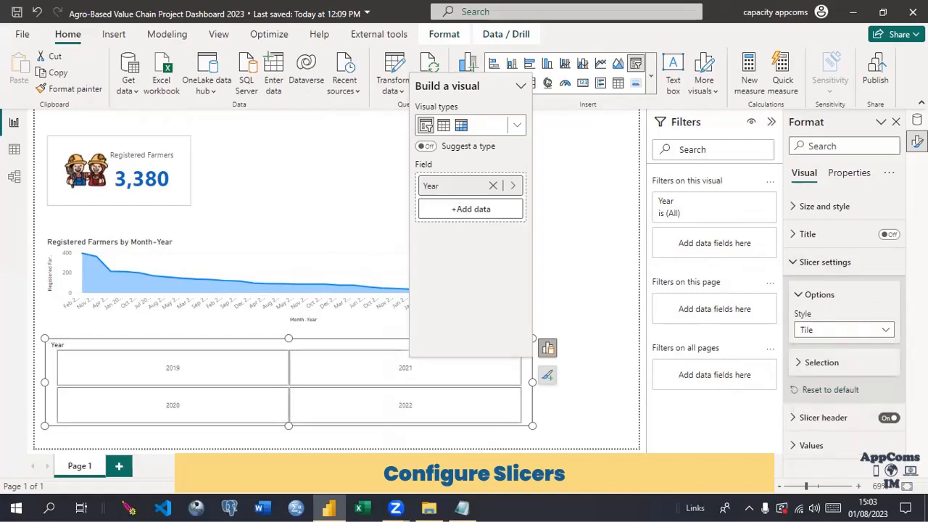
# Shrink the Year slicer to a short, narrow strip and move it to the upper-right corner of the page
pyautogui.moveTo(289, 426); pyautogui.dragTo(292, 383)
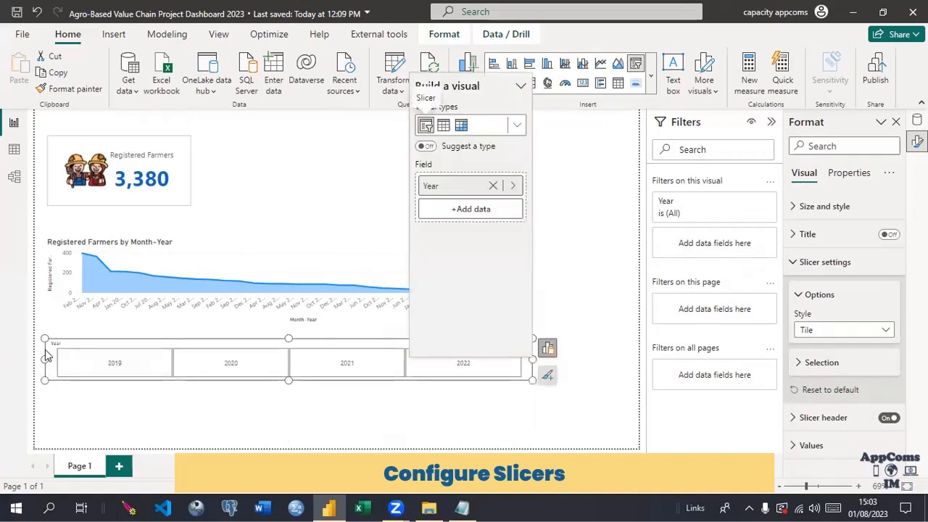
pyautogui.moveTo(45, 359); pyautogui.dragTo(424, 373)
pyautogui.moveTo(483, 345); pyautogui.dragTo(580, 137)
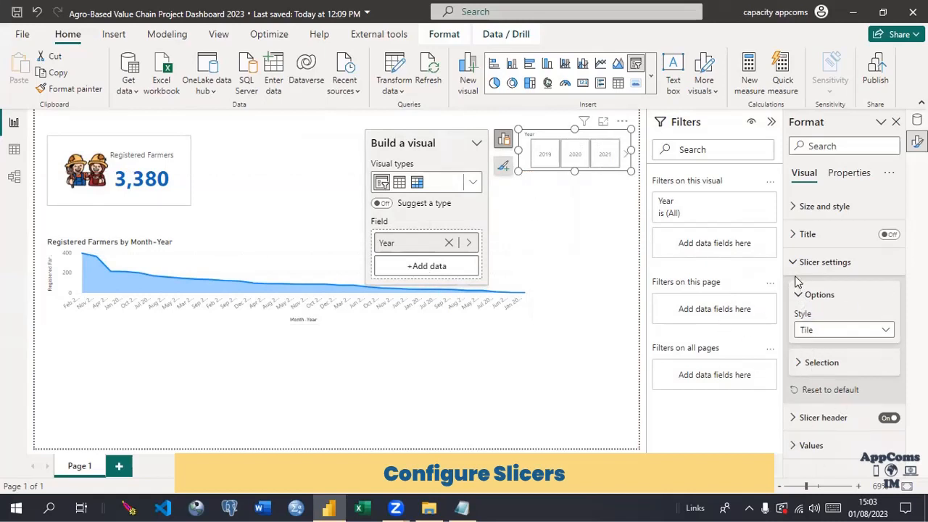
# Set the font color of the Year slicer's values to white
pyautogui.click(793, 274)
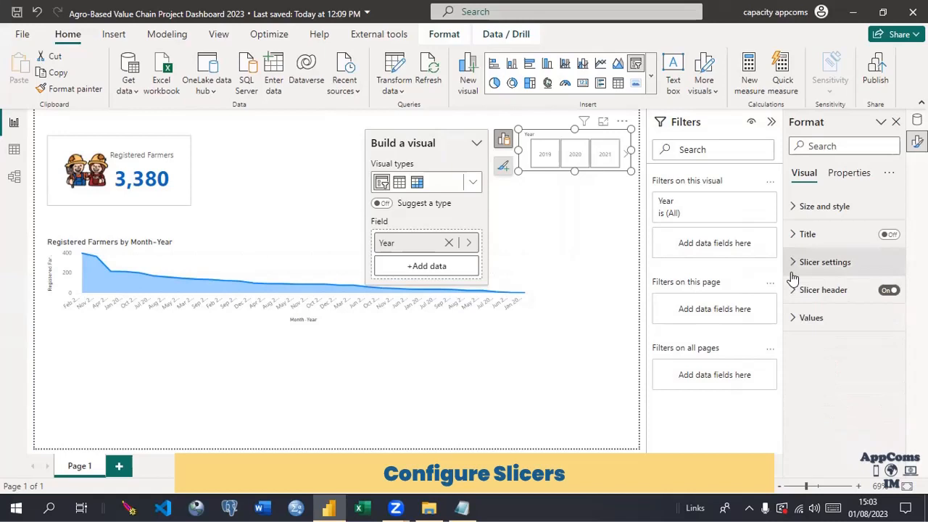
pyautogui.click(795, 319)
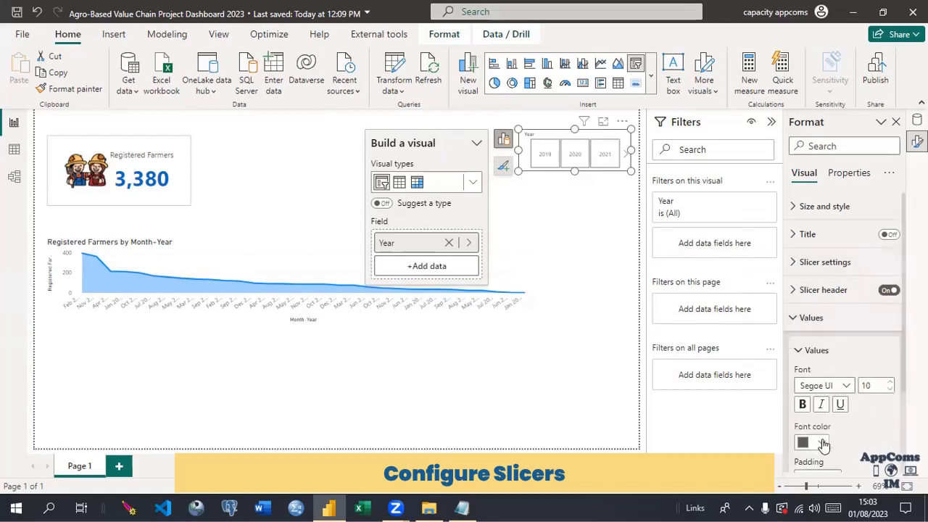
pyautogui.scroll(-3, 842, 348)
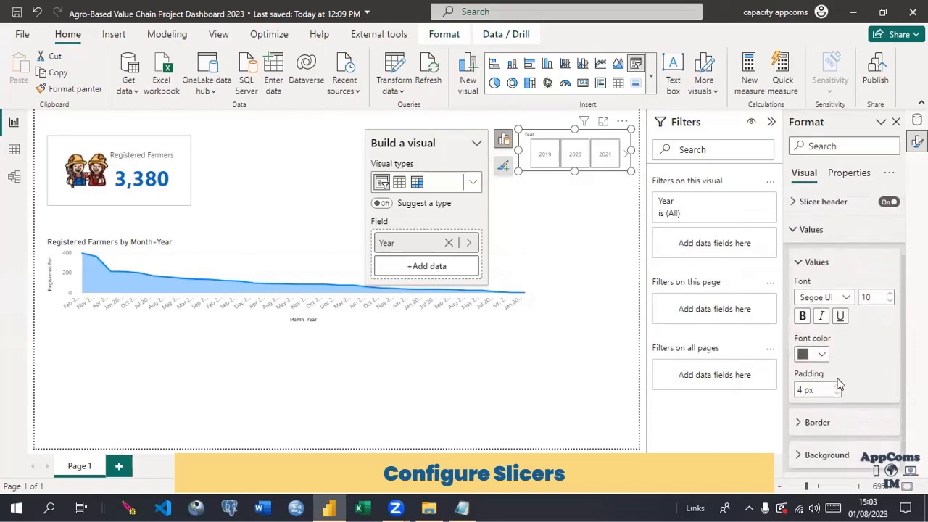
pyautogui.click(822, 355)
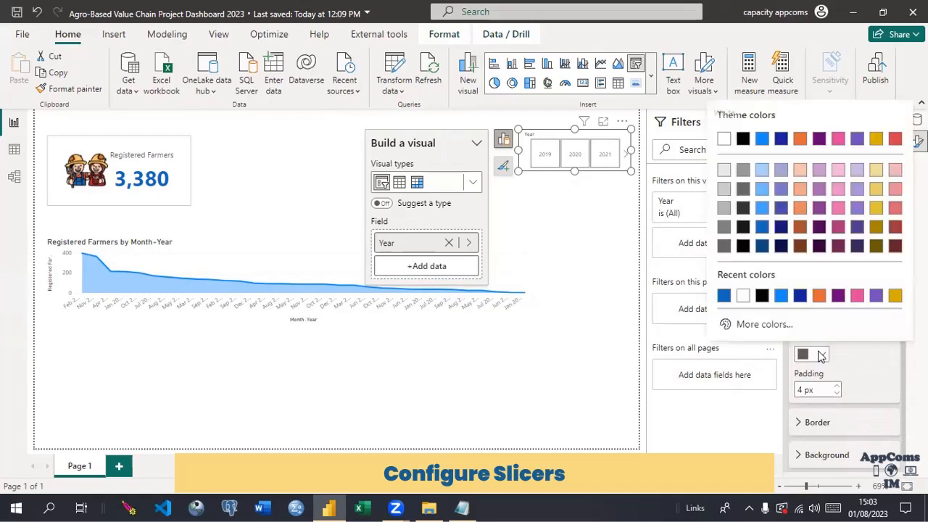
pyautogui.click(743, 295)
# Set the background color of the Year slicer's values to a darker shade of the theme blue
pyautogui.click(801, 454)
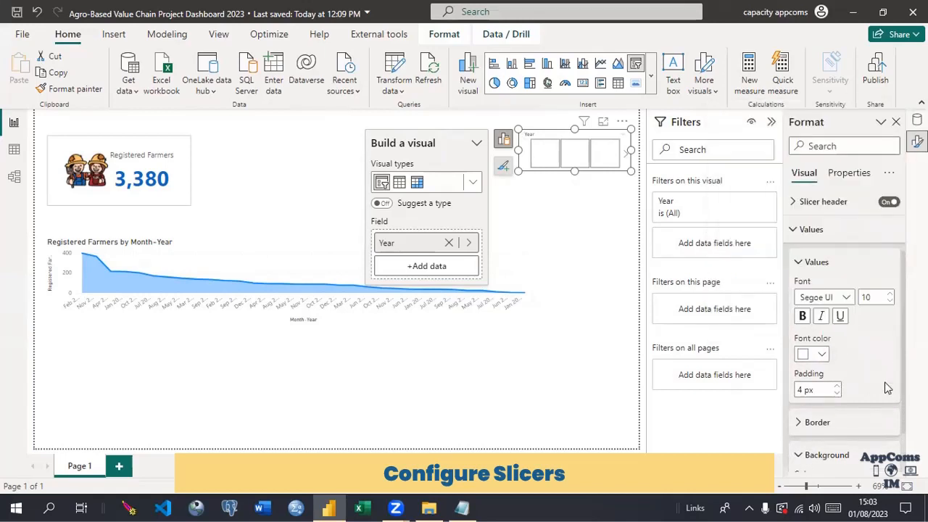
pyautogui.scroll(-2, 905, 373)
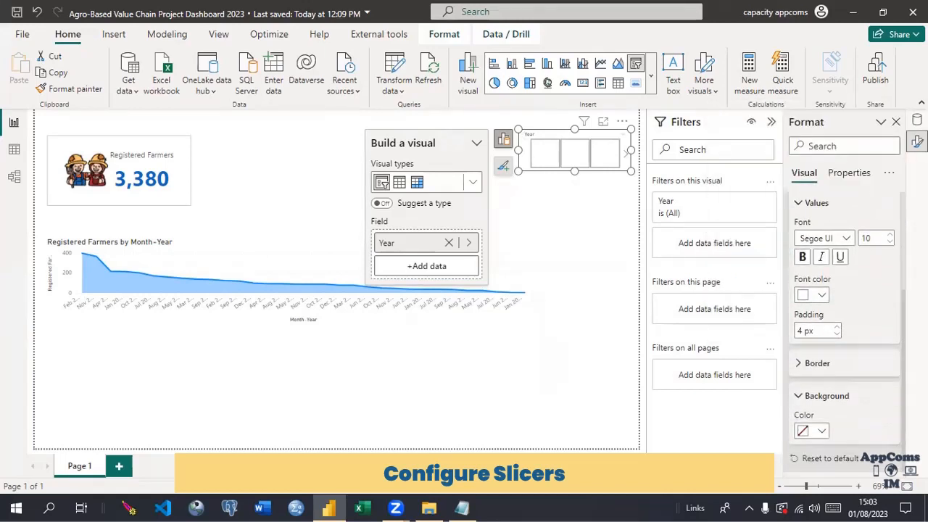
pyautogui.click(819, 431)
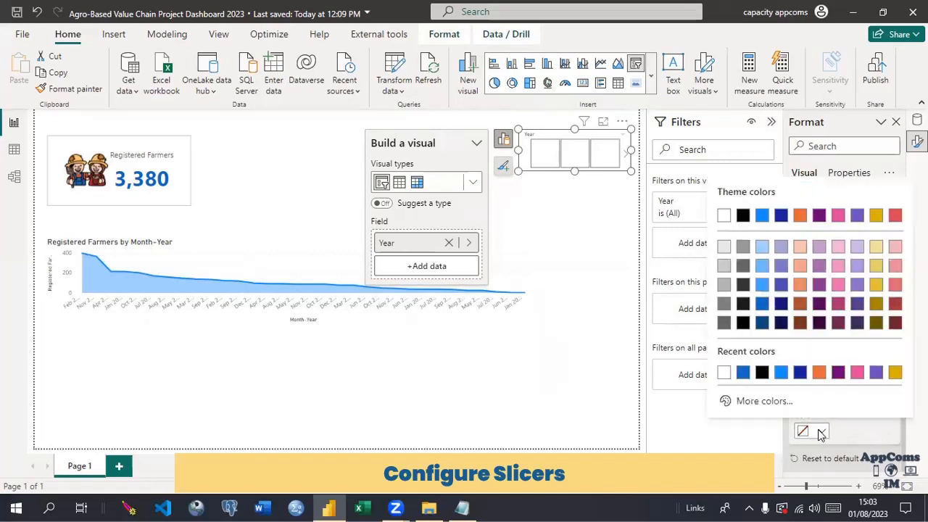
pyautogui.click(763, 306)
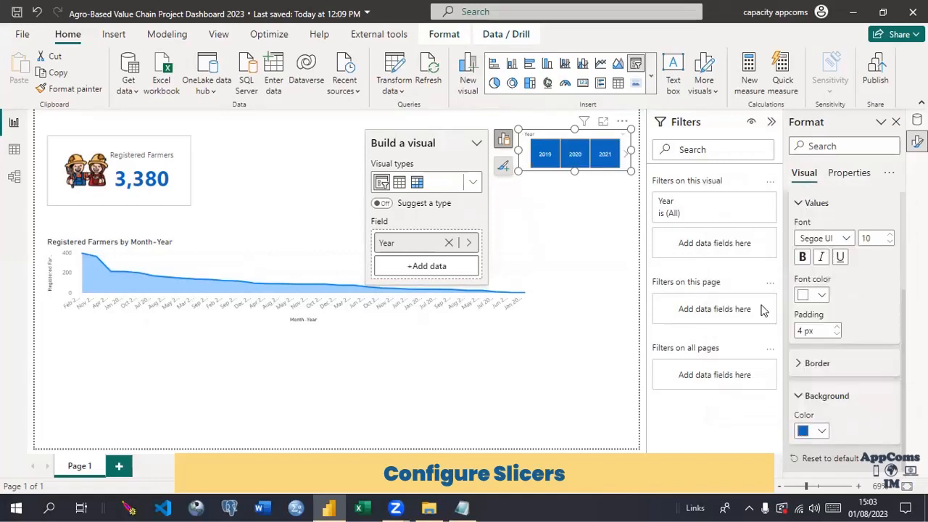
# Reduce the Year slicer's height, widen it to fit all four year tiles, and turn off its slicer header
pyautogui.moveTo(575, 168); pyautogui.dragTo(576, 159)
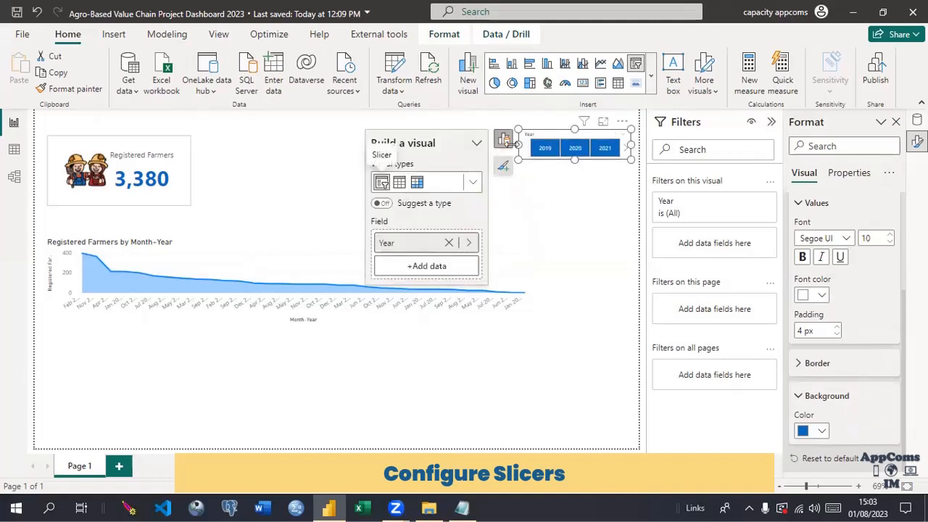
pyautogui.moveTo(518, 143); pyautogui.dragTo(486, 148)
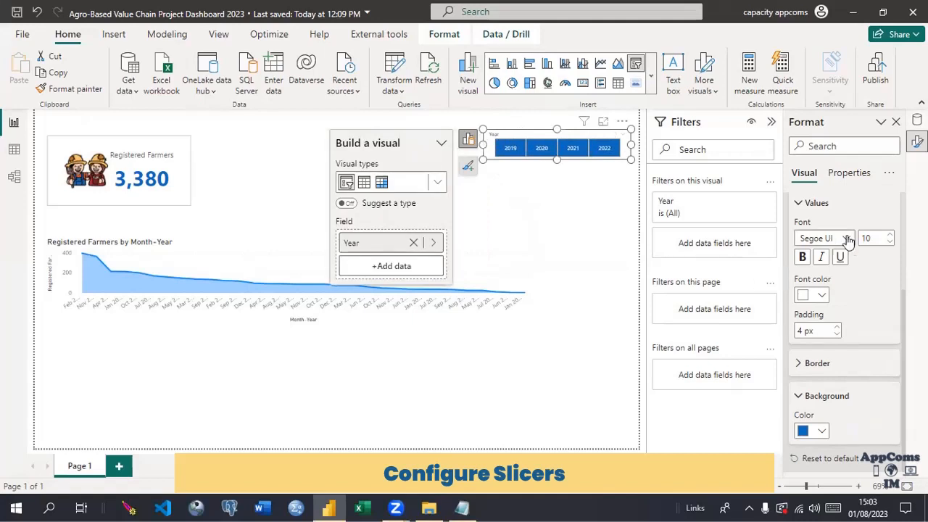
pyautogui.click(810, 203)
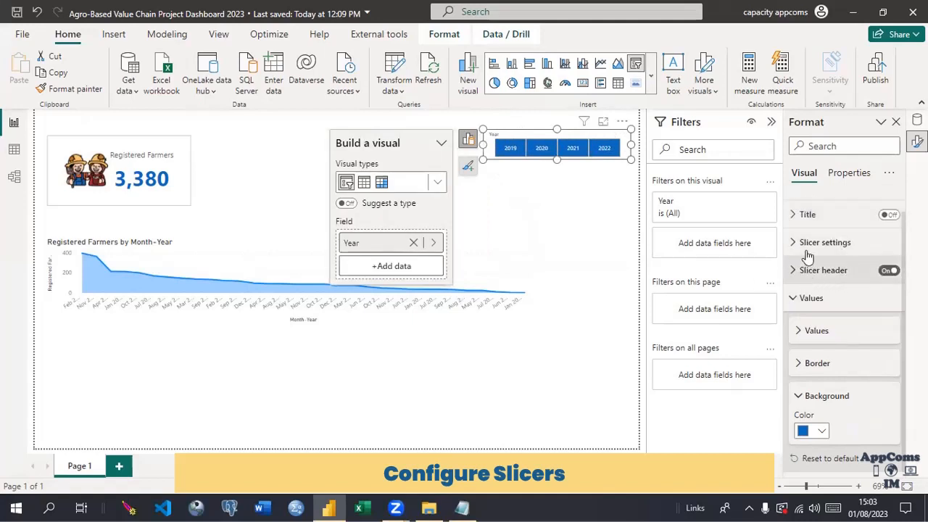
pyautogui.click(887, 272)
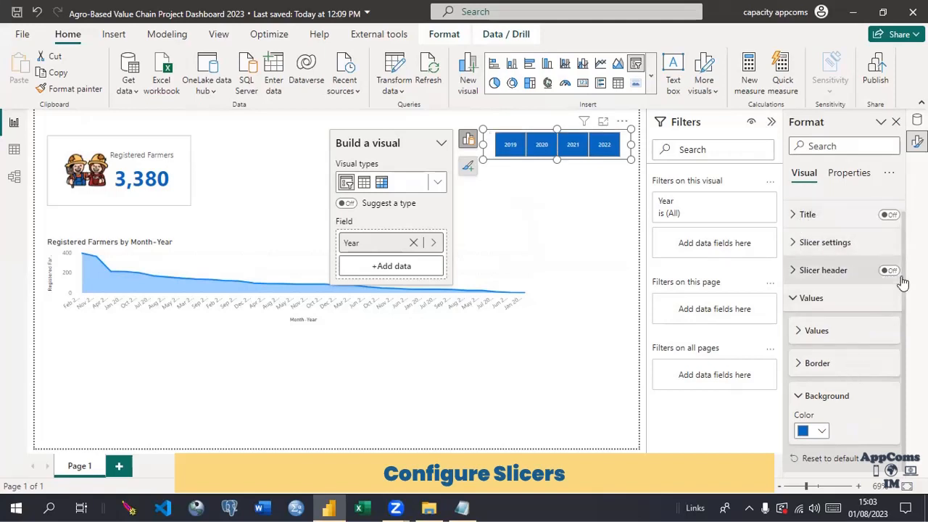
pyautogui.scroll(1, 900, 275)
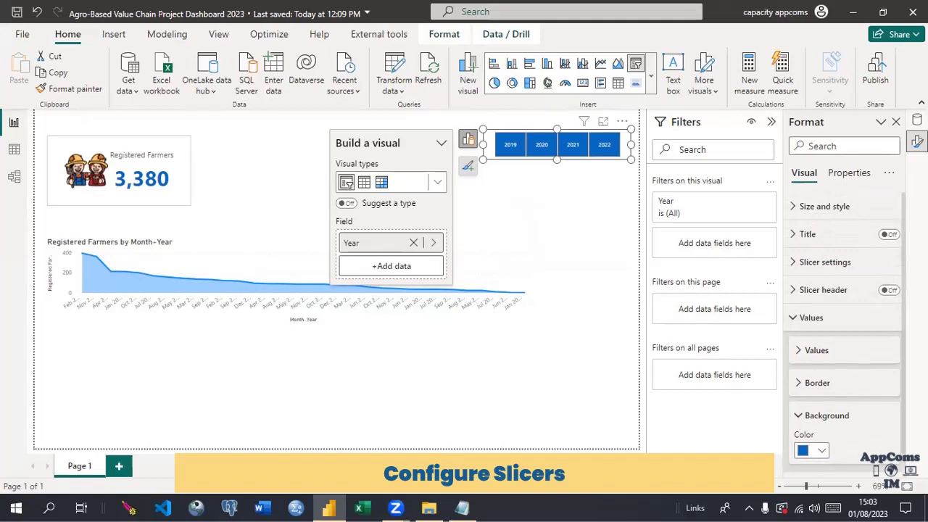
# Set the Year slicer values' font size to 12, widen the slicer slightly and reduce its height
pyautogui.click(798, 208)
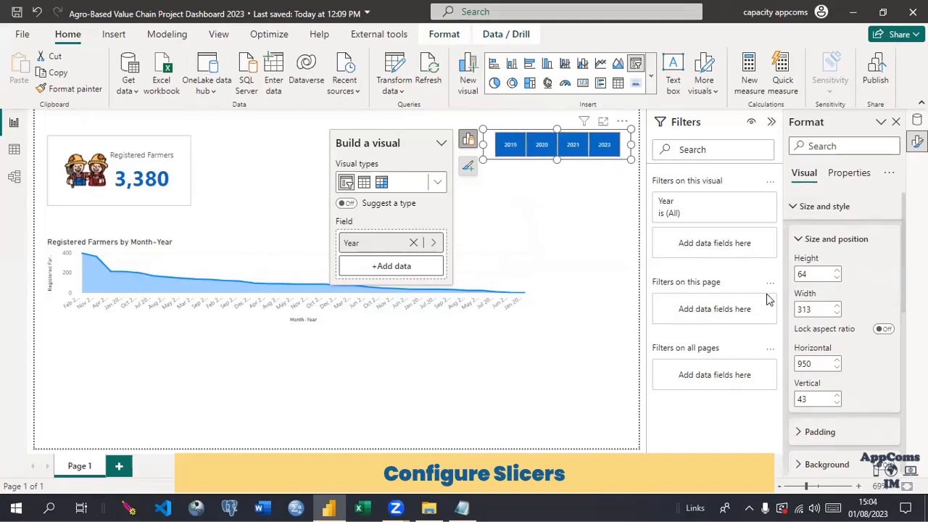
pyautogui.click(793, 211)
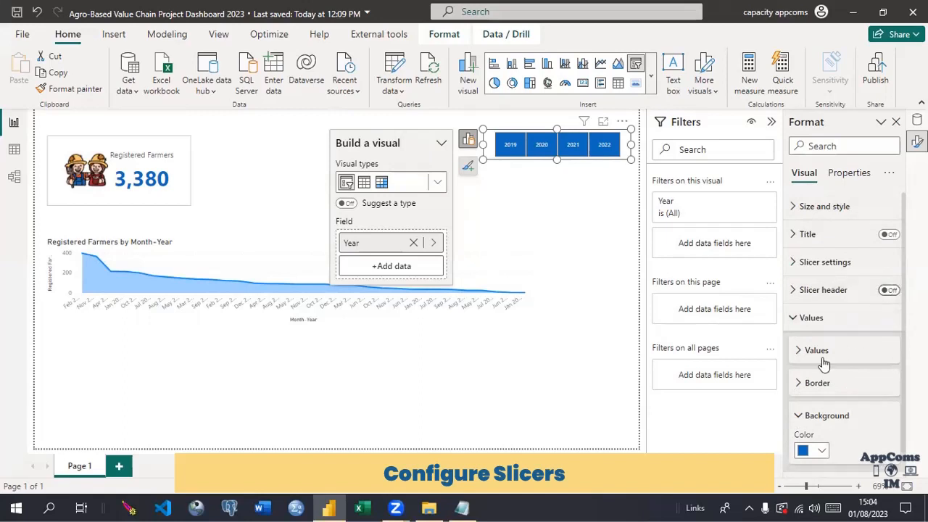
pyautogui.click(801, 354)
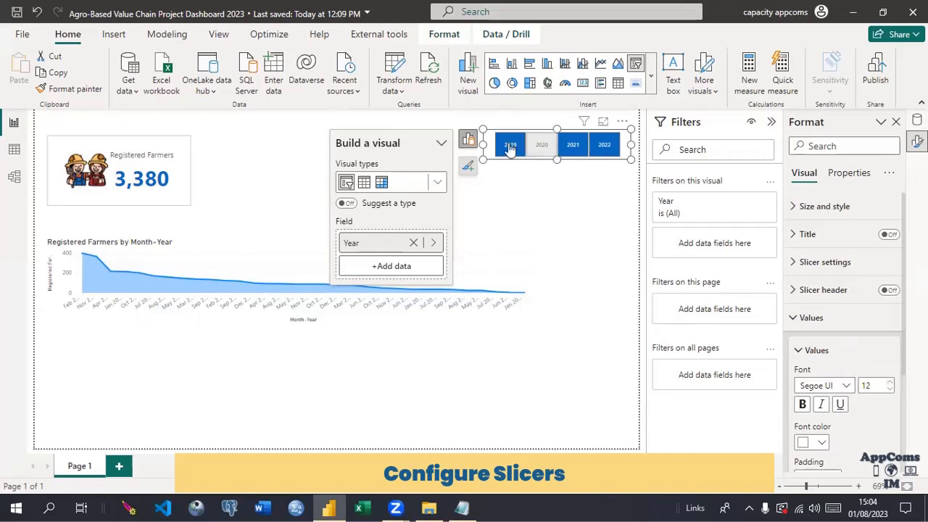
pyautogui.moveTo(483, 144); pyautogui.dragTo(467, 145)
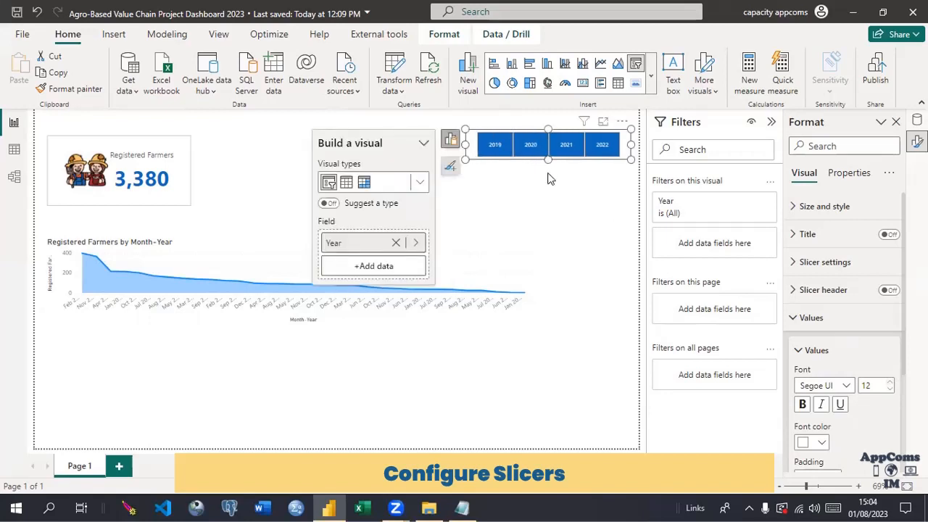
pyautogui.moveTo(549, 179)
pyautogui.mouseDown()
pyautogui.moveTo(549, 196)
pyautogui.moveTo(557, 166)
pyautogui.mouseUp()
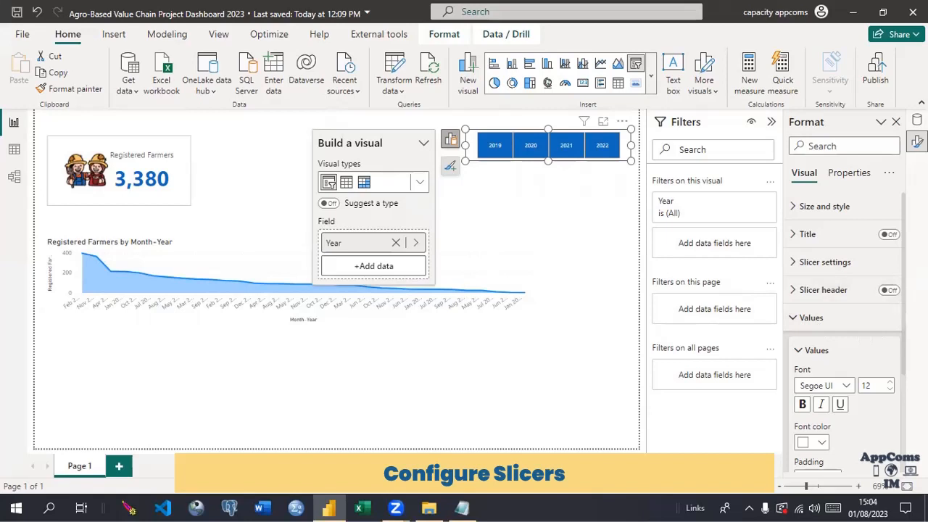
pyautogui.moveTo(900, 305)
pyautogui.mouseDown()
pyautogui.moveTo(902, 408)
pyautogui.moveTo(897, 290)
pyautogui.mouseUp()
pyautogui.moveTo(550, 156); pyautogui.dragTo(550, 147)
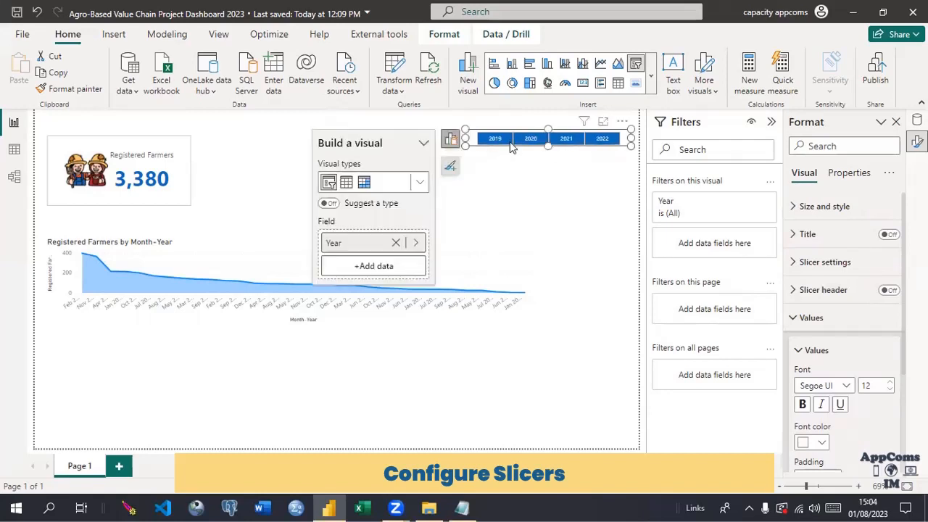
# Make the Year slicer's values bold with font size 13 and increase the slicer's height slightly
pyautogui.click(803, 405)
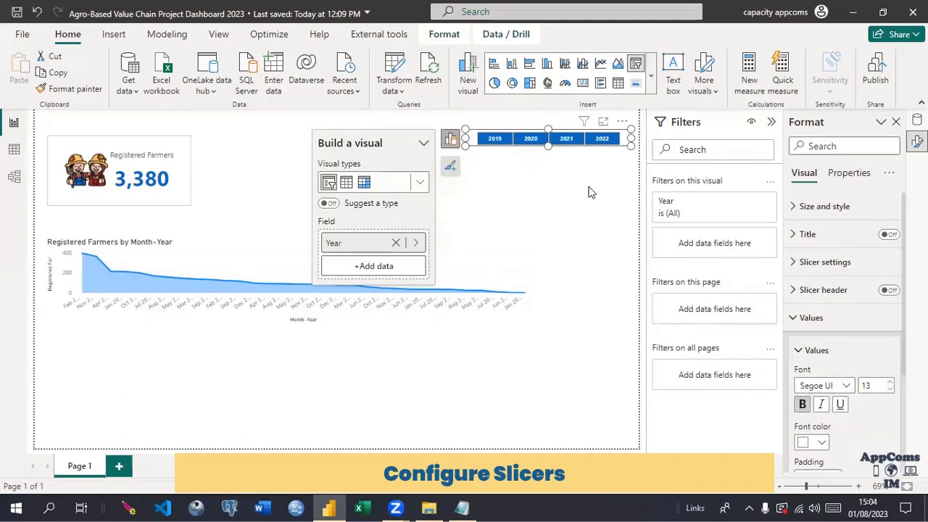
pyautogui.moveTo(549, 145); pyautogui.dragTo(552, 152)
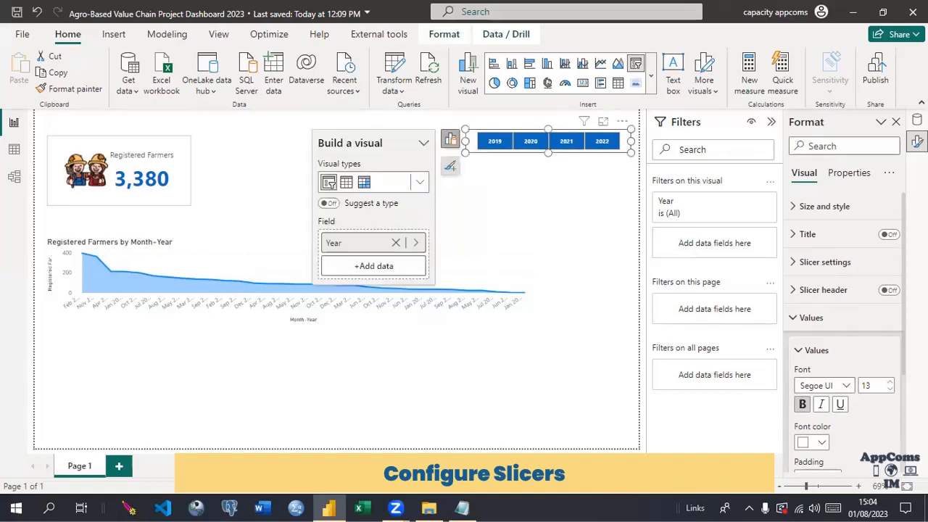
pyautogui.click(891, 389)
pyautogui.click(565, 249)
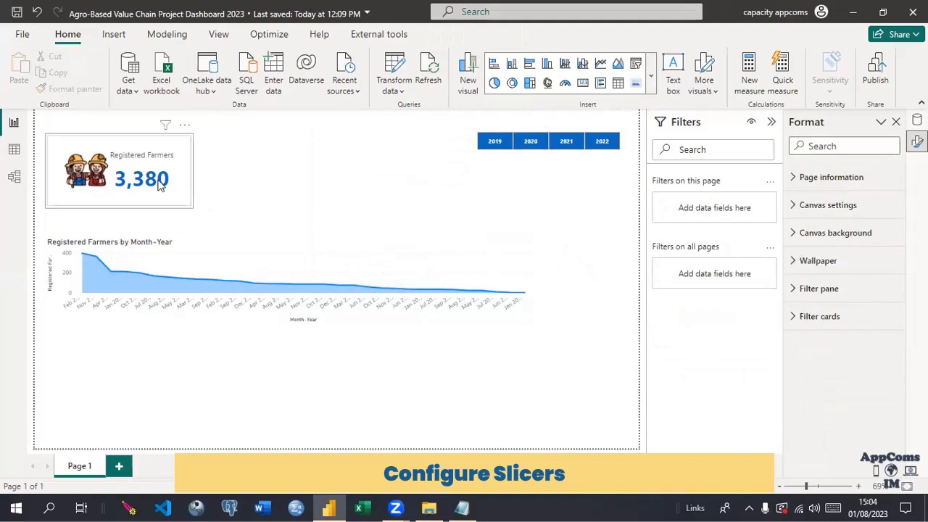
# Filter the report by each year tile from 2019 to 2022 and check how the Registered Farmers card and area chart respond
pyautogui.click(495, 145)
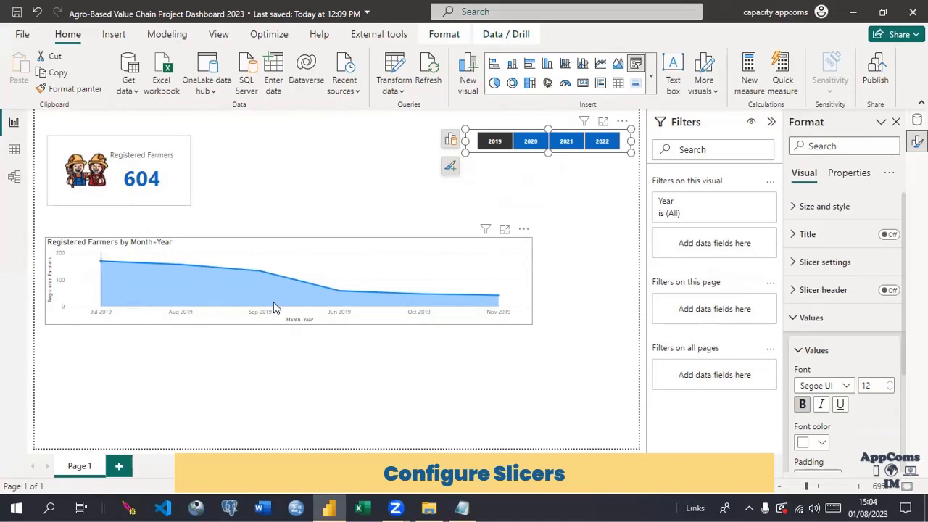
pyautogui.click(532, 143)
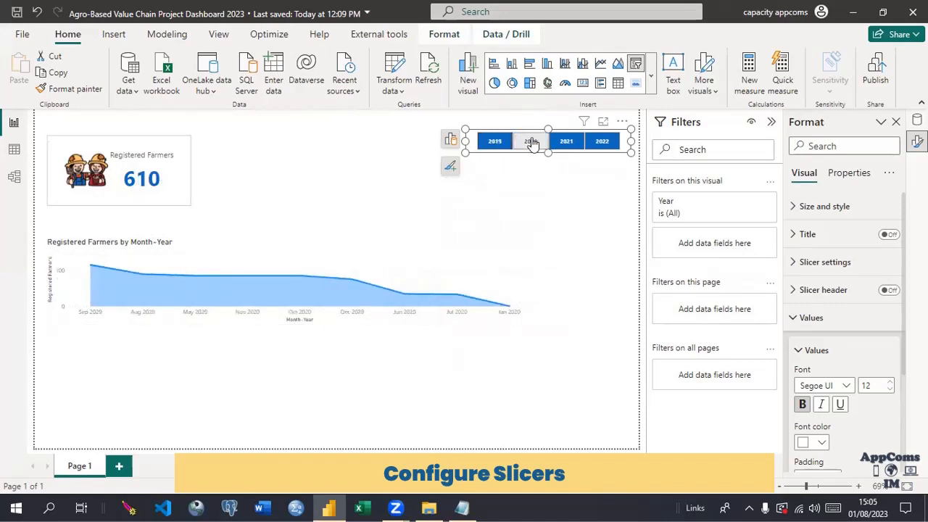
pyautogui.click(567, 142)
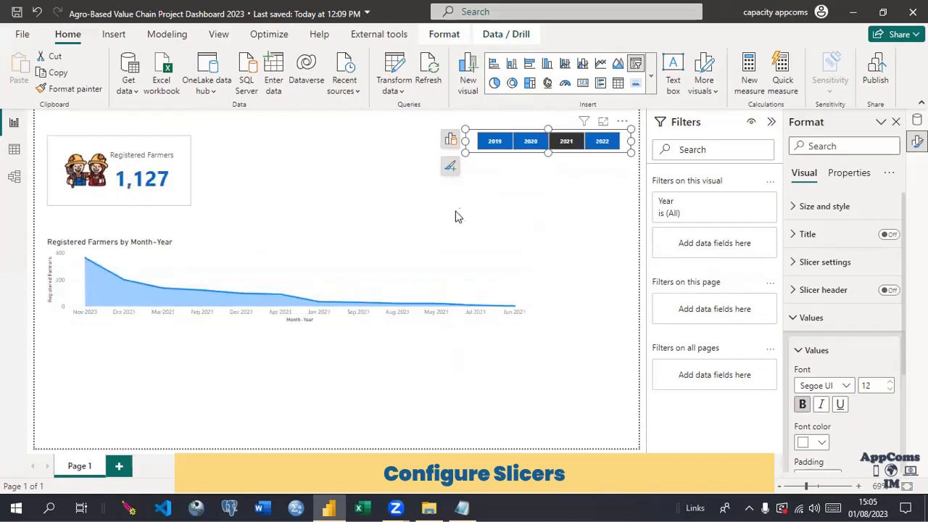
pyautogui.click(602, 142)
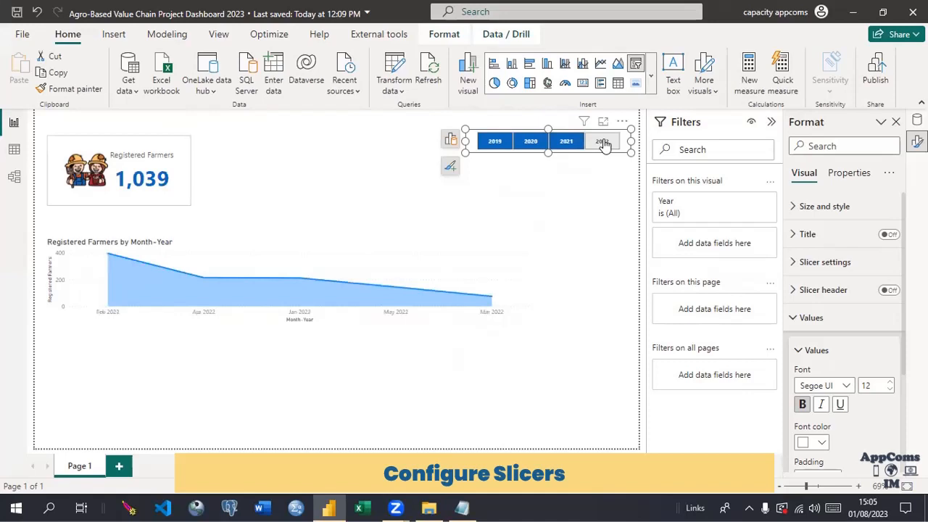
pyautogui.click(602, 142)
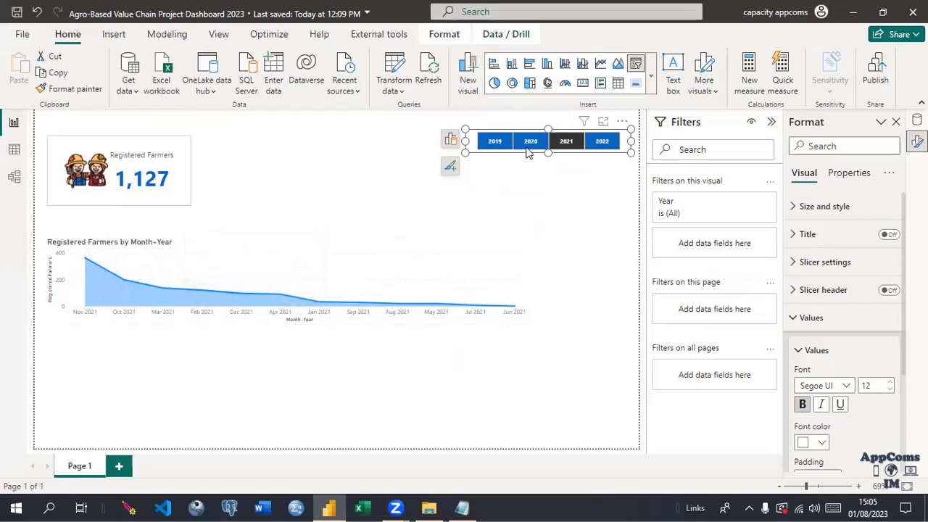
pyautogui.click(530, 144)
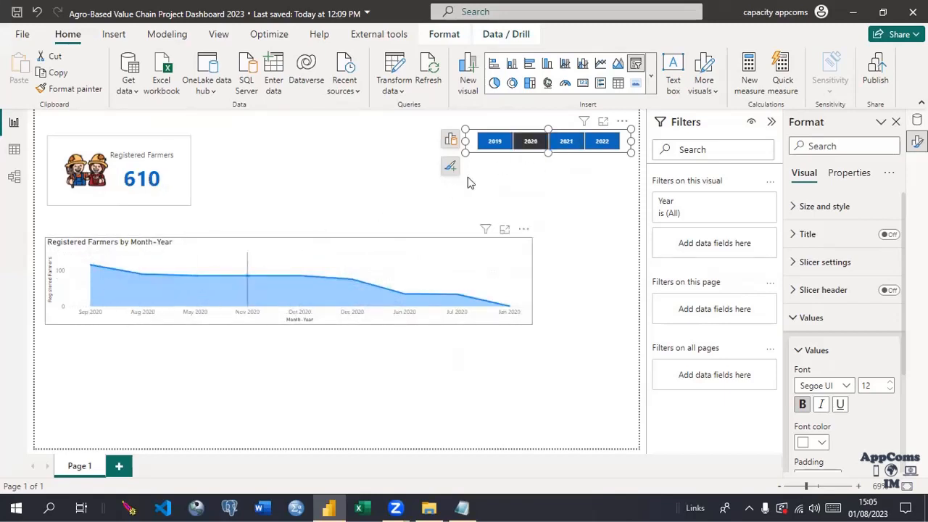
pyautogui.click(495, 142)
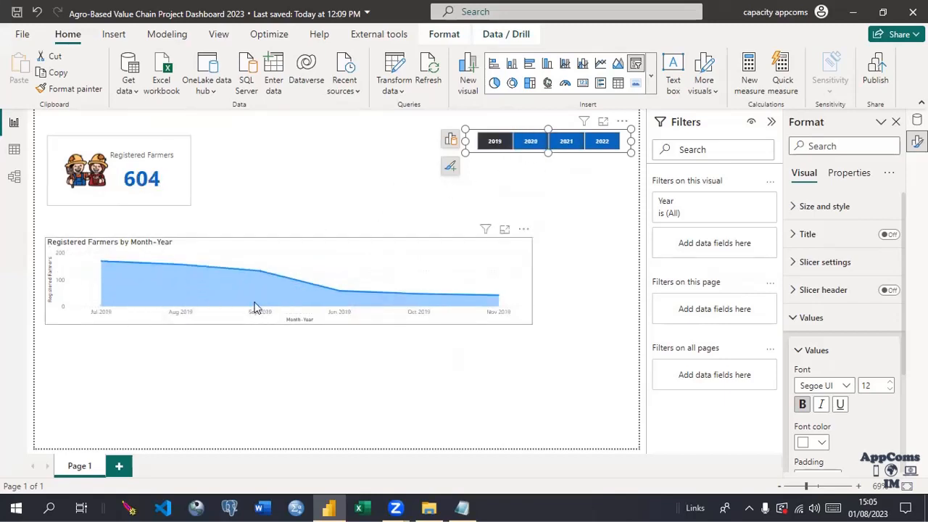
pyautogui.click(530, 143)
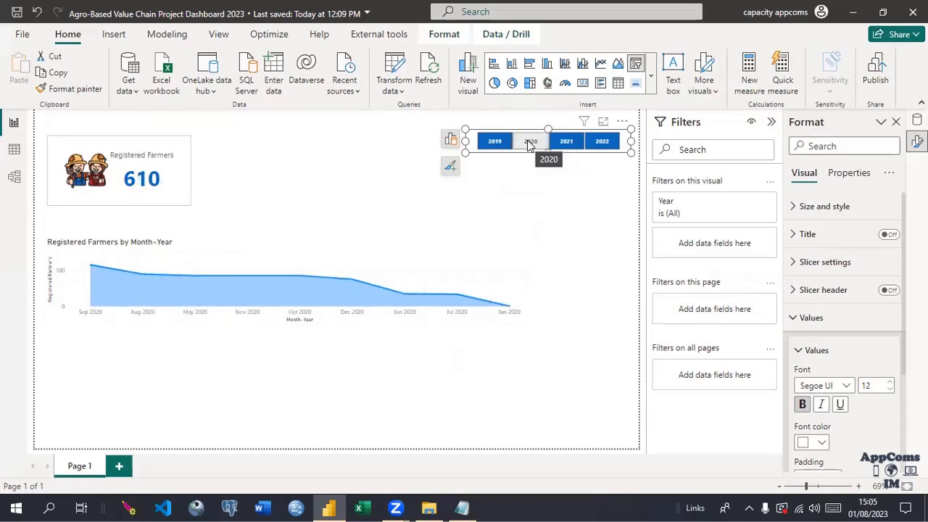
pyautogui.click(370, 261)
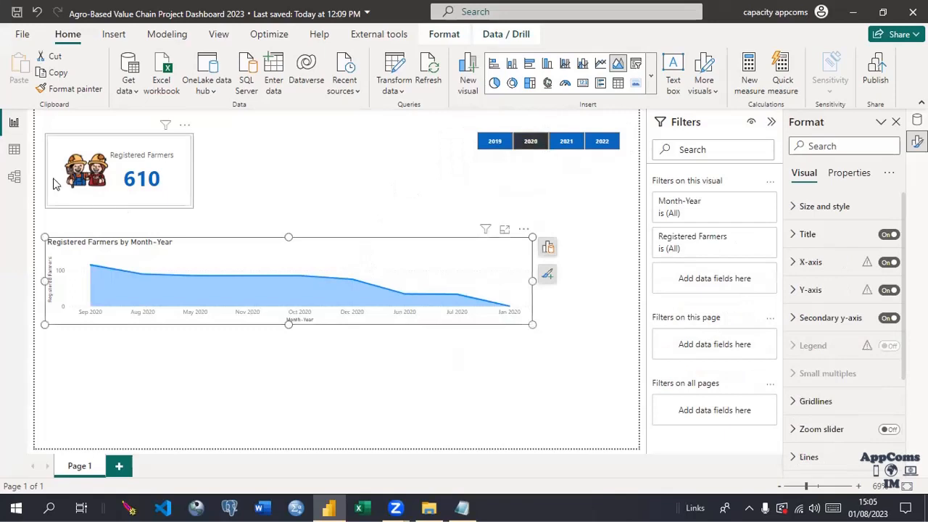
# Open CalendarTable in the data view and sort its Month-Year column by Month no
pyautogui.click(13, 151)
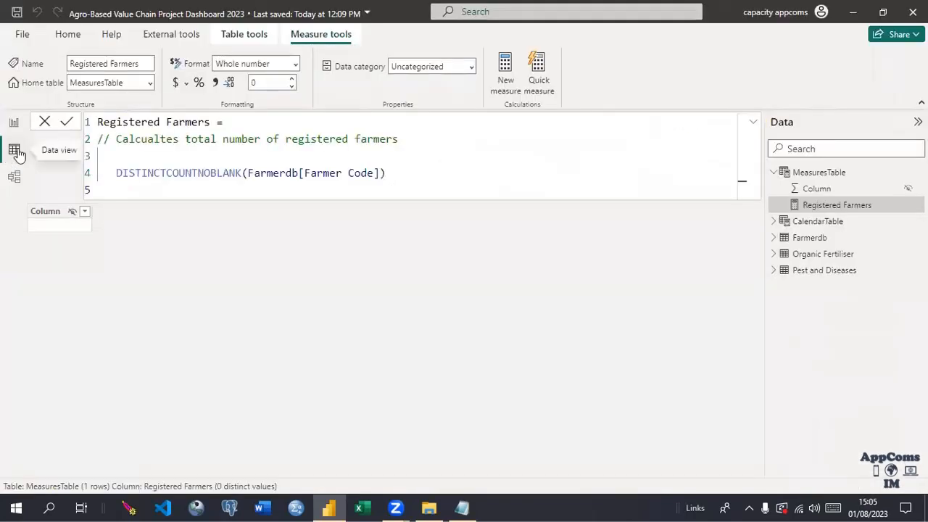
pyautogui.click(807, 223)
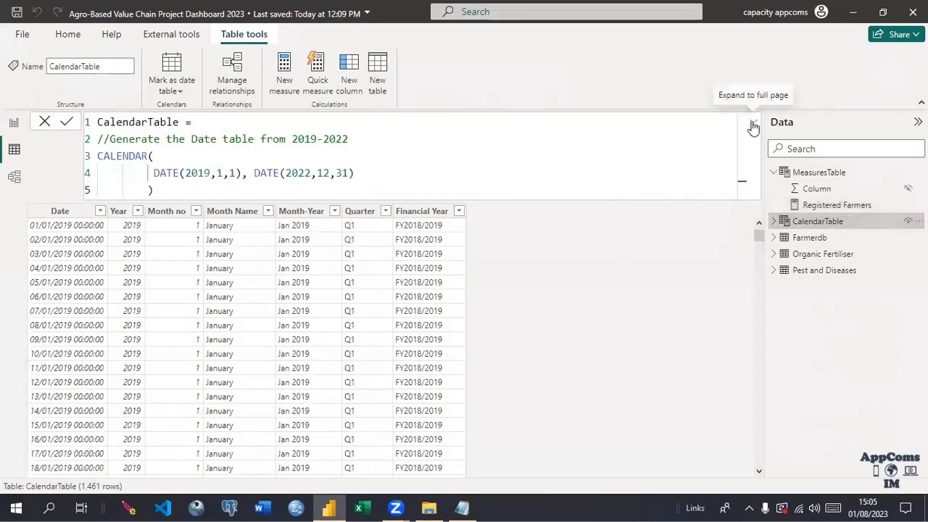
pyautogui.click(754, 126)
pyautogui.click(753, 125)
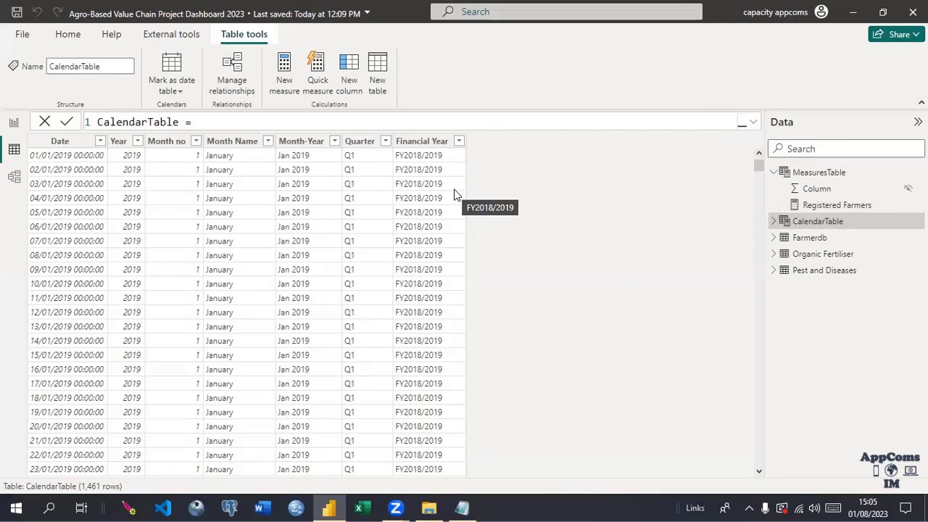
pyautogui.click(172, 145)
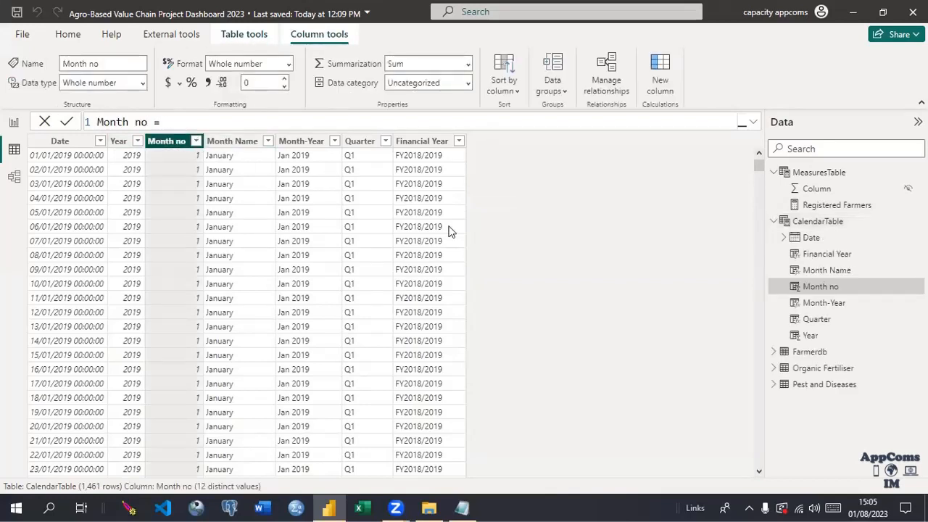
pyautogui.click(312, 142)
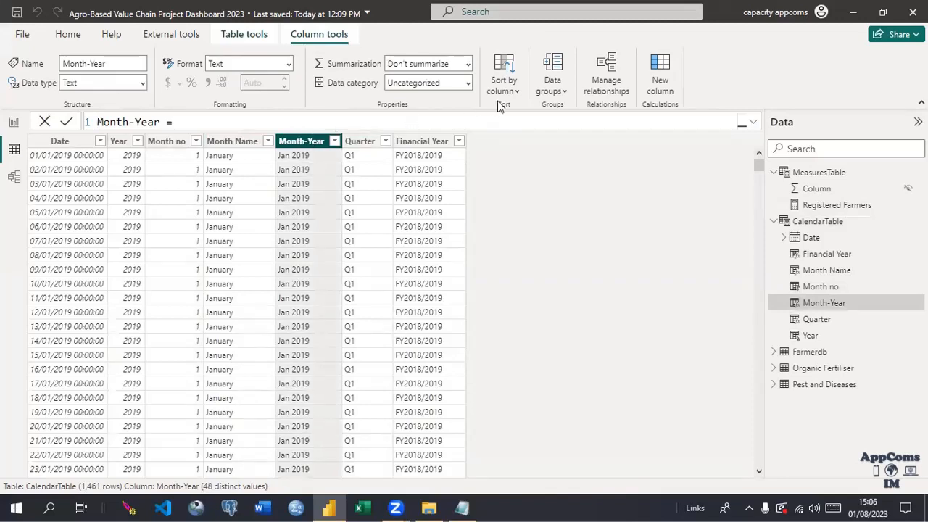
pyautogui.click(518, 93)
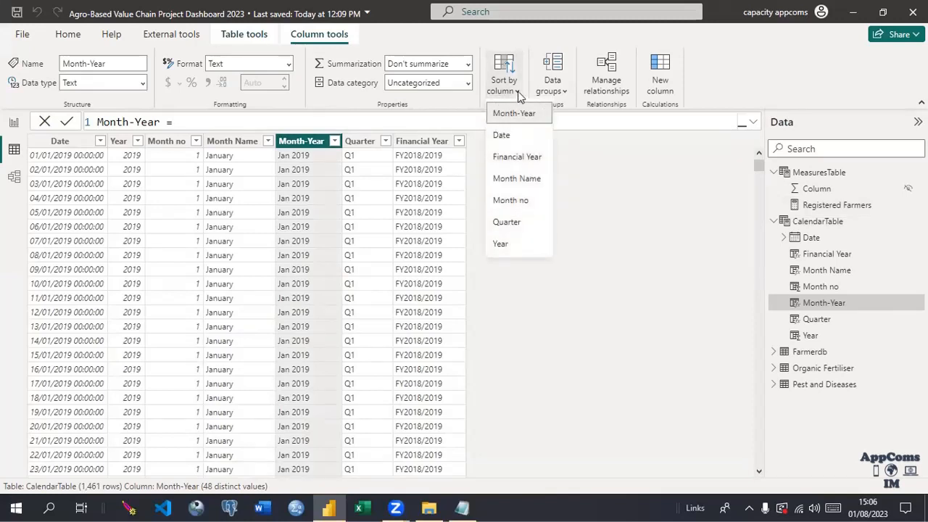
pyautogui.click(511, 200)
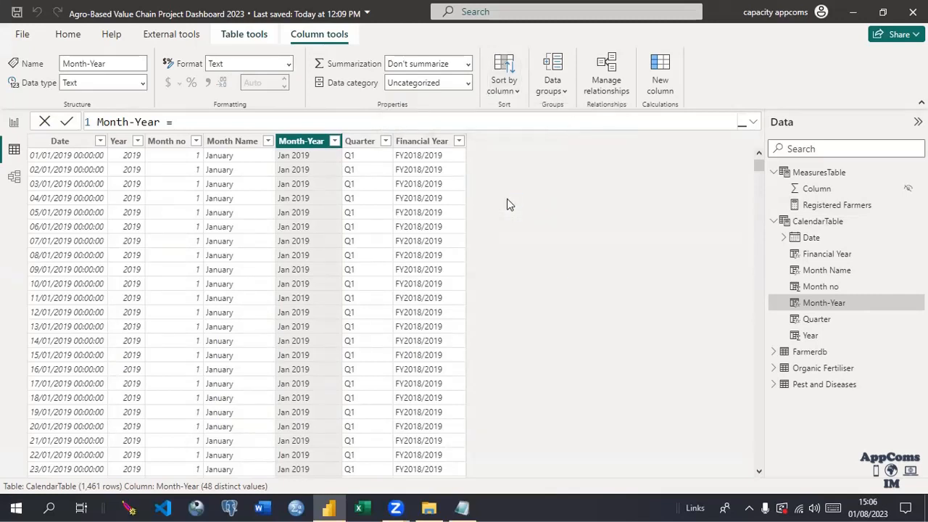
# Sort the Month Name column of CalendarTable by Month no
pyautogui.click(228, 142)
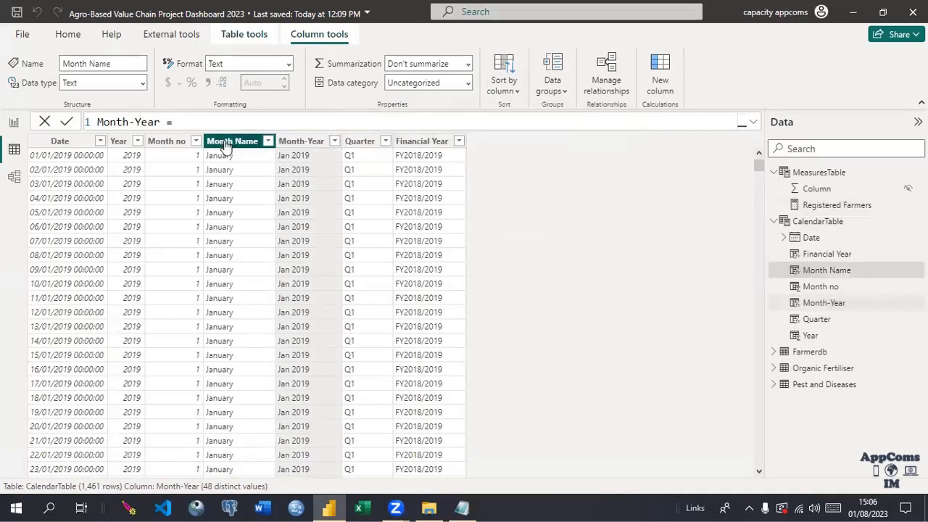
pyautogui.click(508, 86)
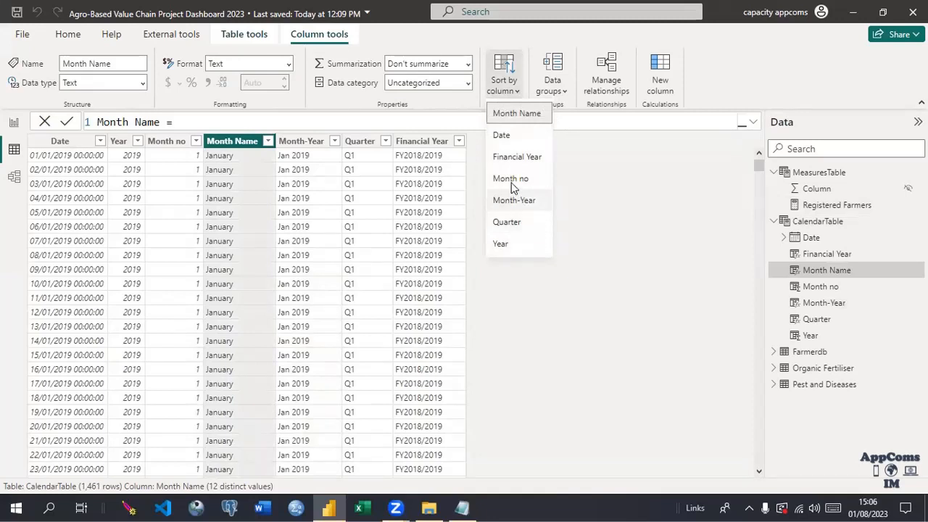
pyautogui.click(510, 178)
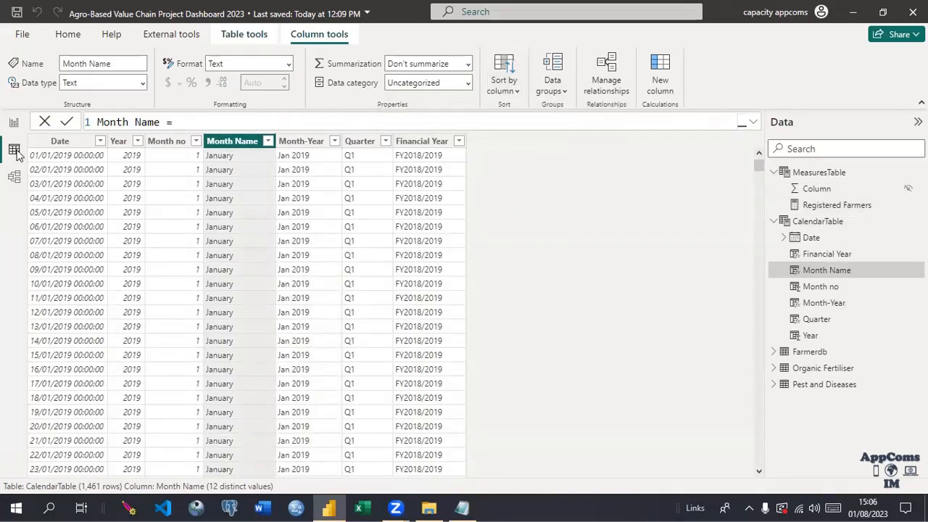
# Change the data type of CalendarTable's Year column to Text and save the report file
pyautogui.click(119, 143)
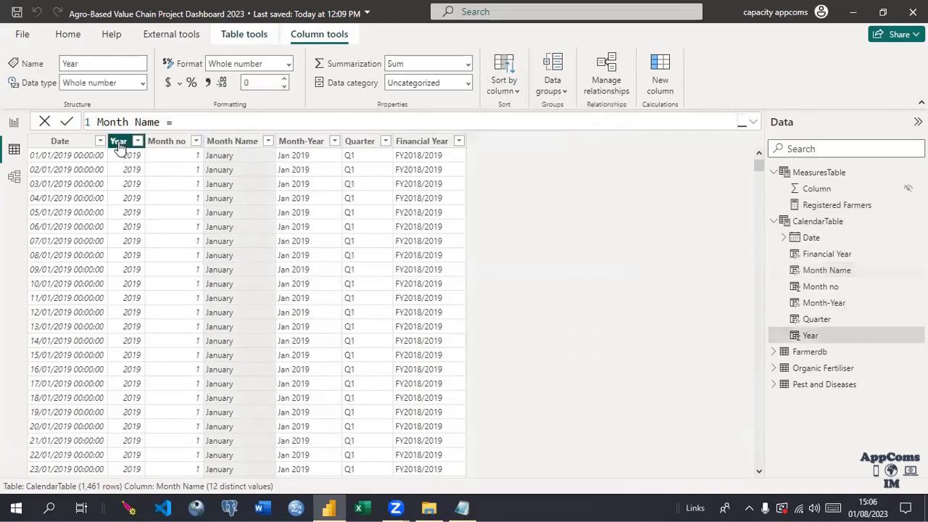
pyautogui.click(143, 85)
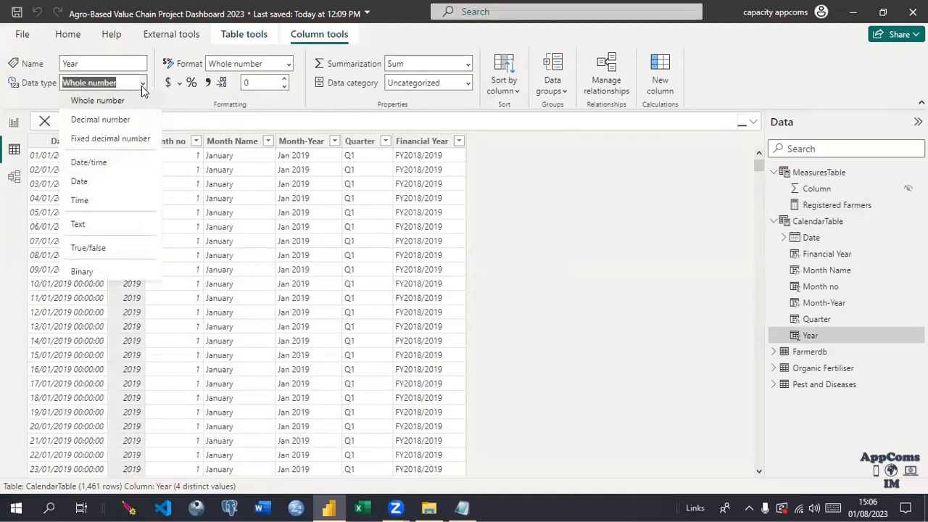
pyautogui.click(87, 225)
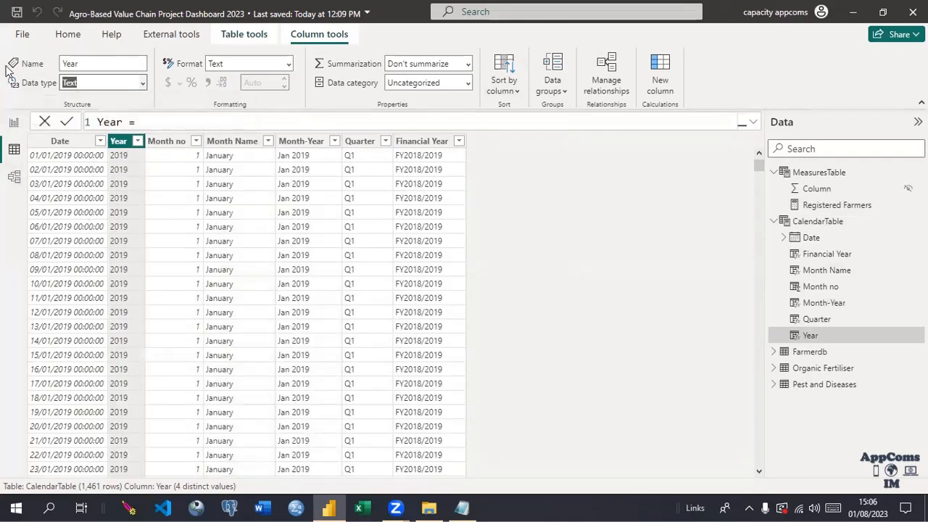
pyautogui.click(17, 14)
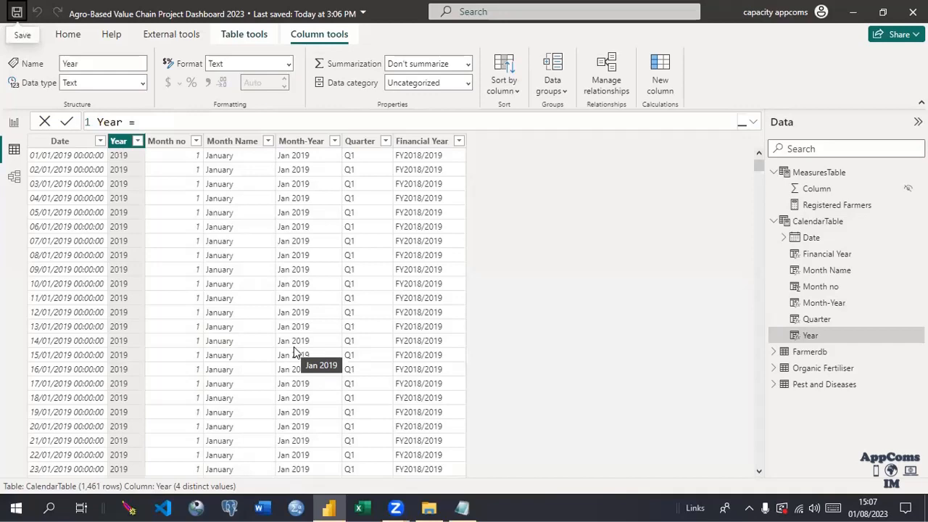
# Return to the report page, clear the stale extra 2020 tile's selection and filter the Year slicer to 2020
pyautogui.click(14, 124)
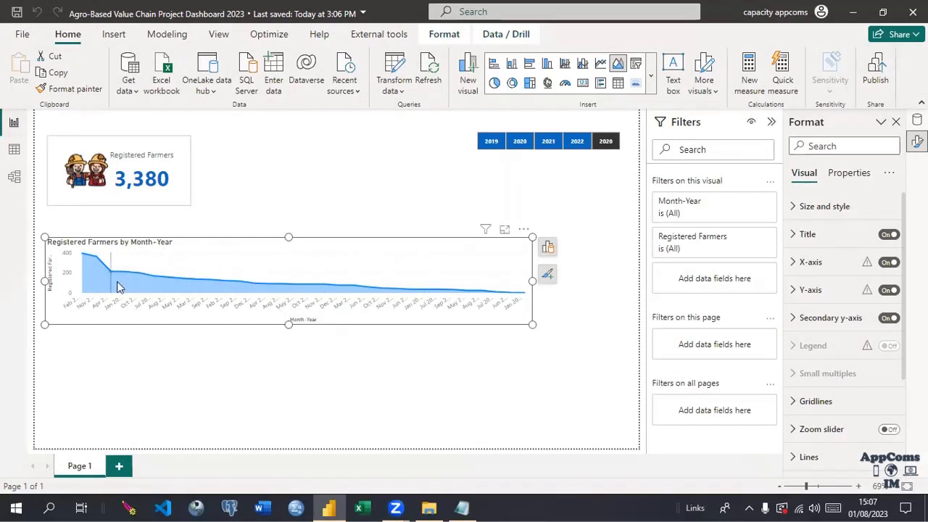
pyautogui.click(615, 140)
pyautogui.click(521, 142)
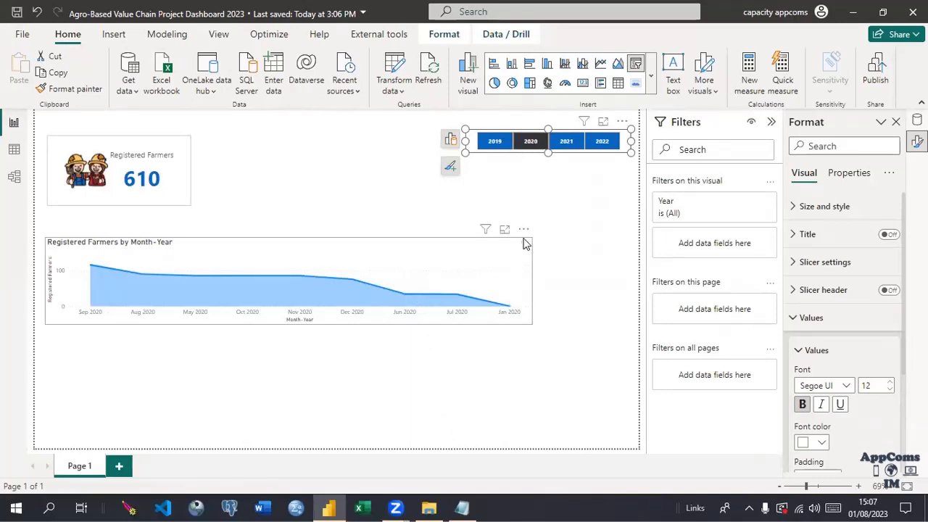
# Sort the Registered Farmers area chart's axis by Month-Year in ascending order
pyautogui.click(525, 231)
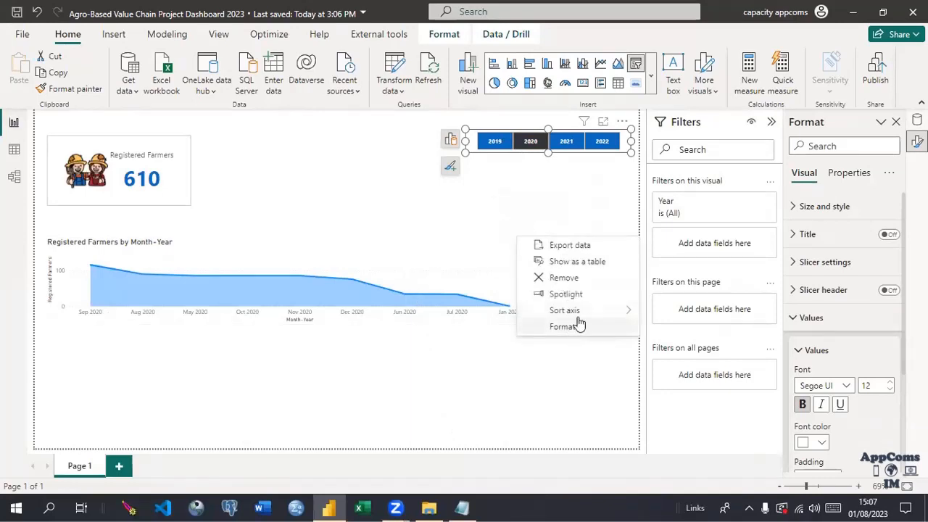
pyautogui.moveTo(587, 313)
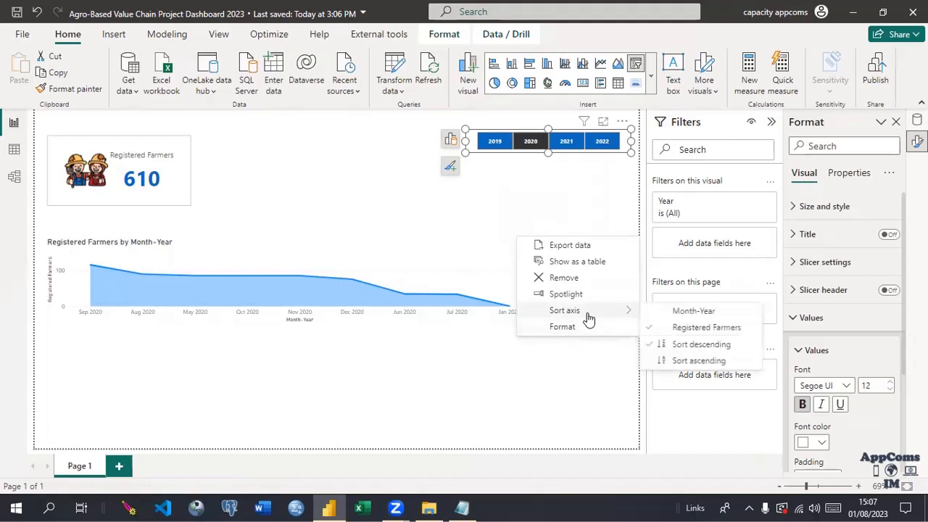
pyautogui.click(682, 315)
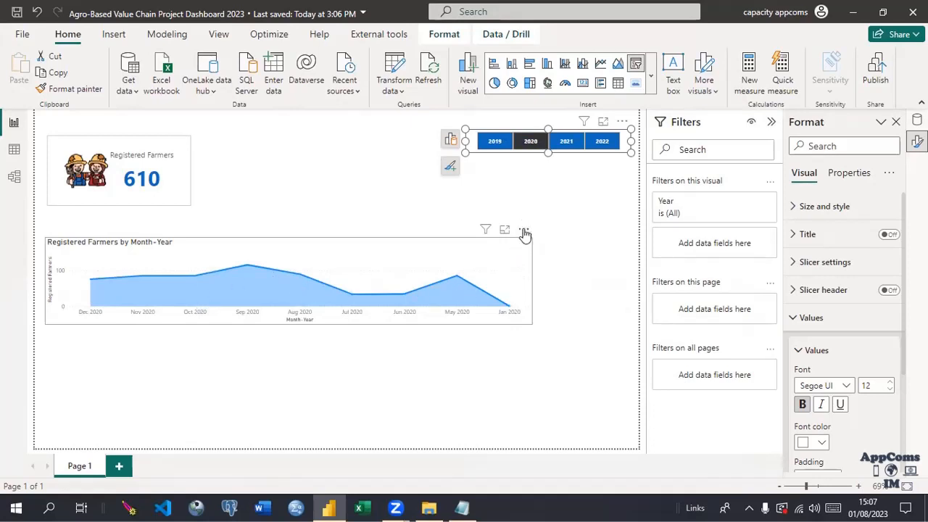
pyautogui.click(525, 233)
pyautogui.moveTo(600, 314)
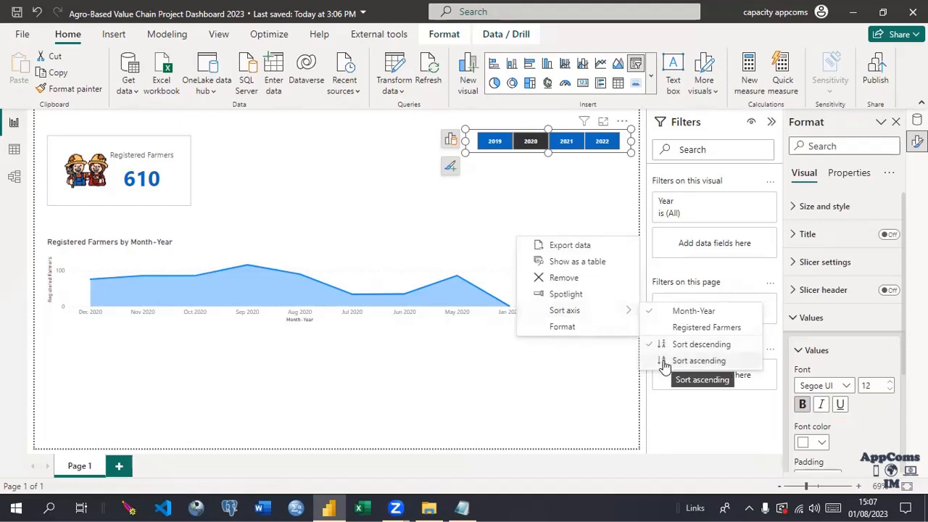
pyautogui.click(699, 361)
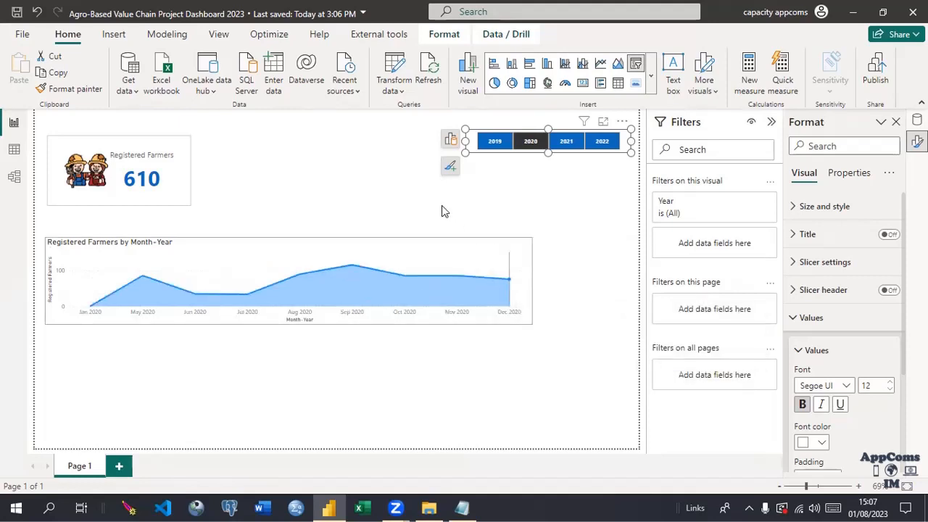
# Filter the report by 2019 and 2020 in turn, examine the month order along the area chart's axis, and select the chart
pyautogui.click(494, 142)
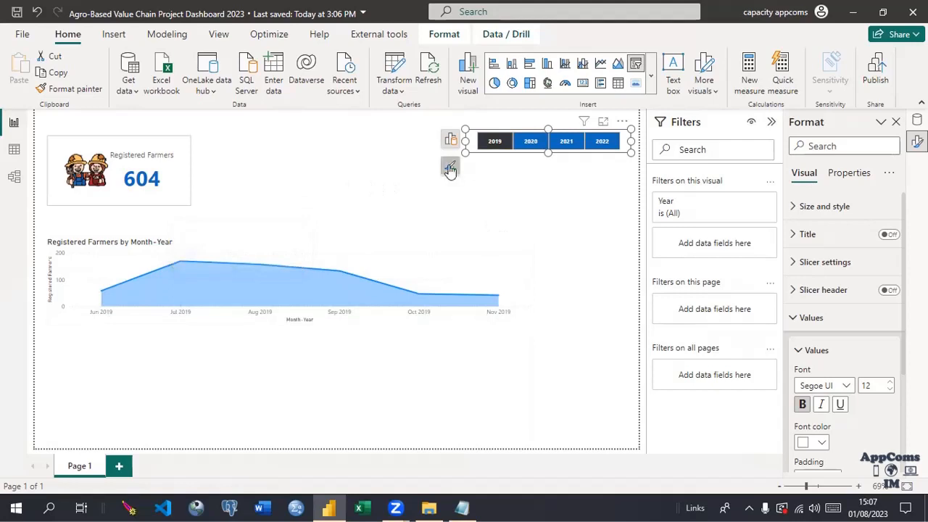
pyautogui.moveTo(105, 310)
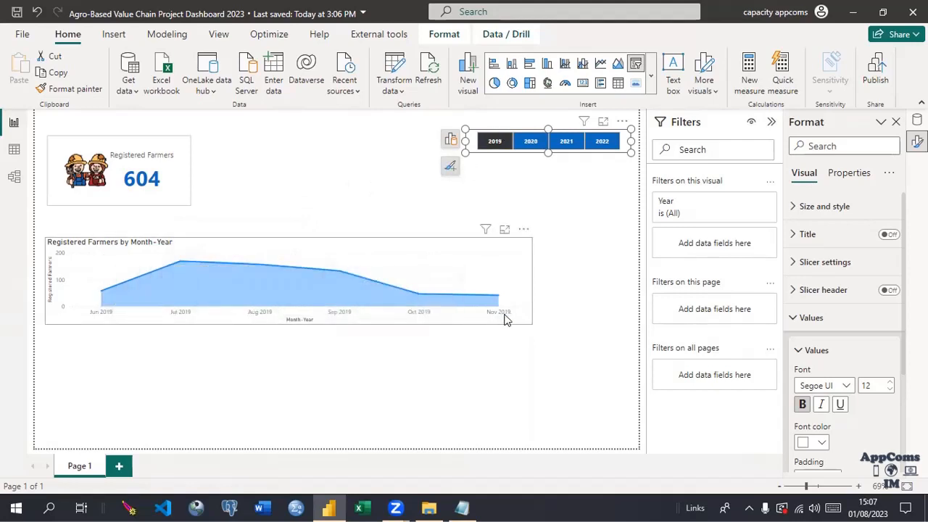
pyautogui.click(529, 144)
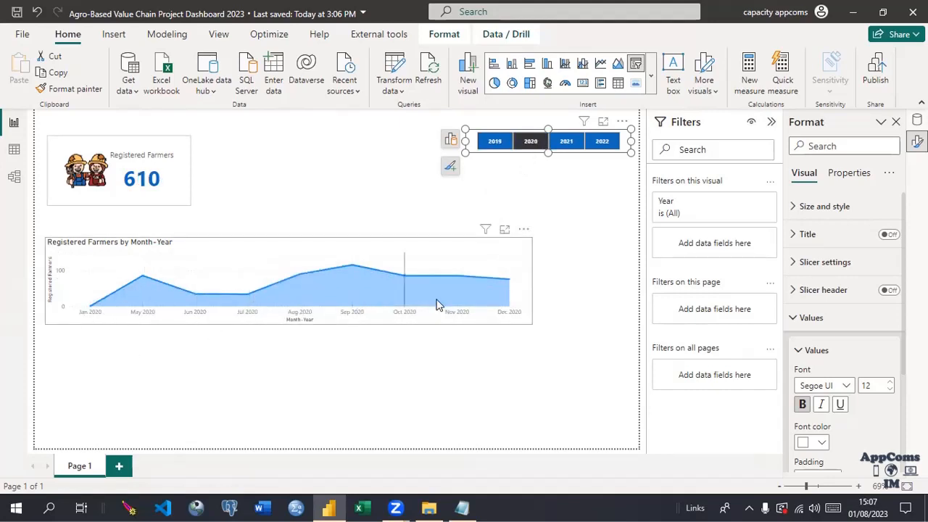
pyautogui.moveTo(512, 293)
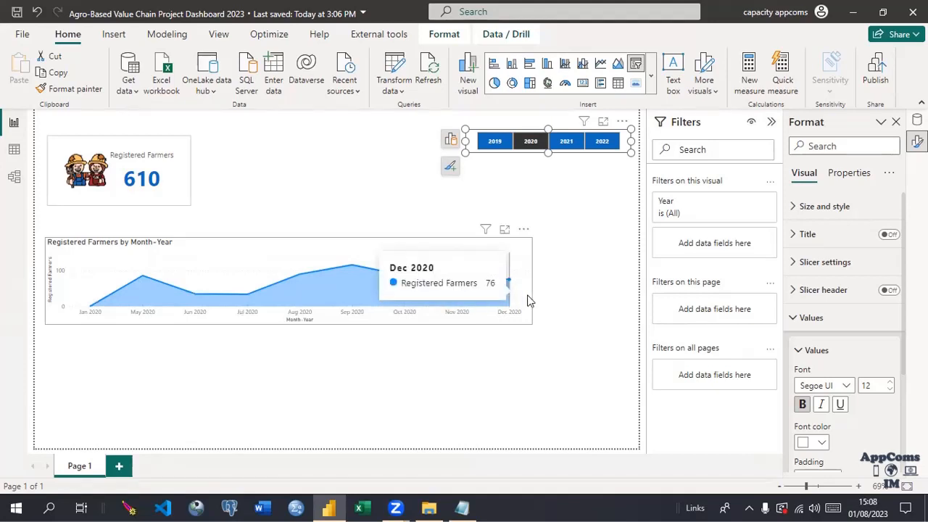
pyautogui.click(530, 282)
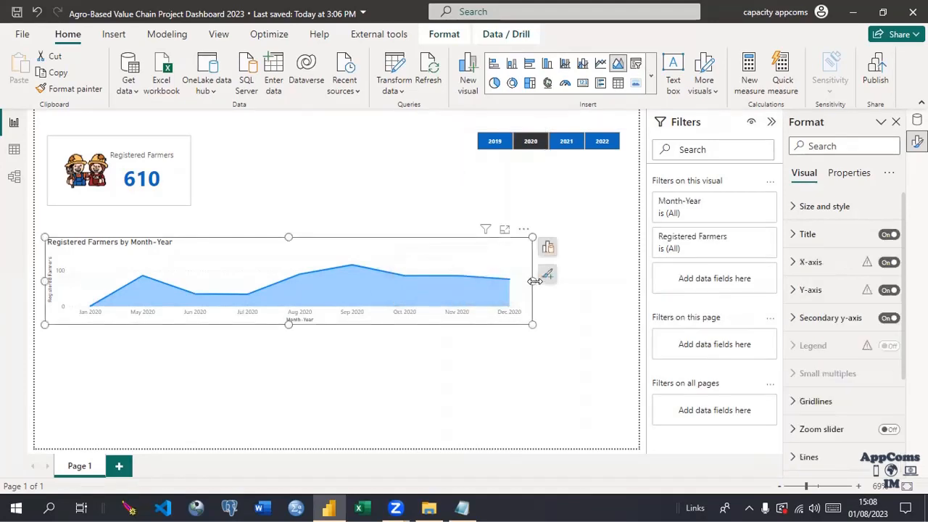
# Widen the Registered Farmers area chart to nearly the full page width and filter by 2021, 2022, 2021, 2020 and 2019 in turn
pyautogui.moveTo(589, 282); pyautogui.dragTo(641, 283)
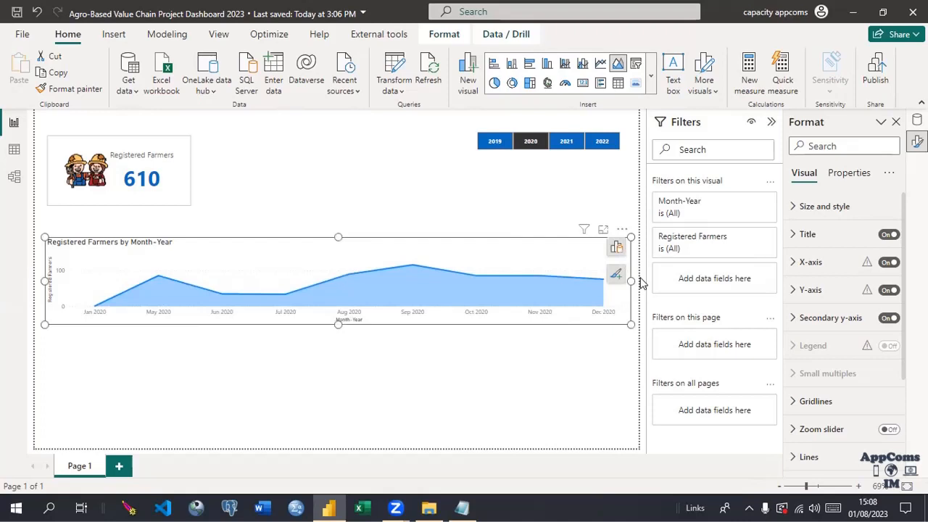
pyautogui.click(571, 142)
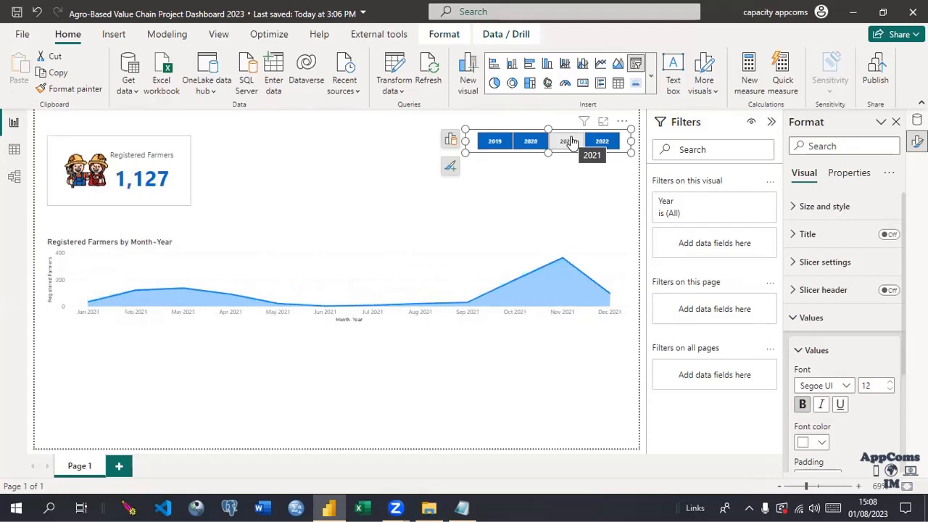
pyautogui.click(601, 148)
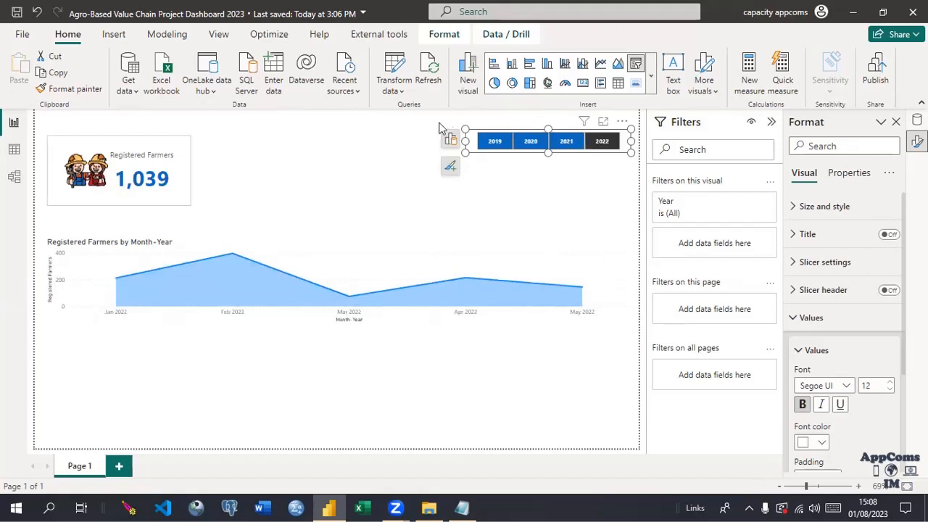
pyautogui.click(566, 142)
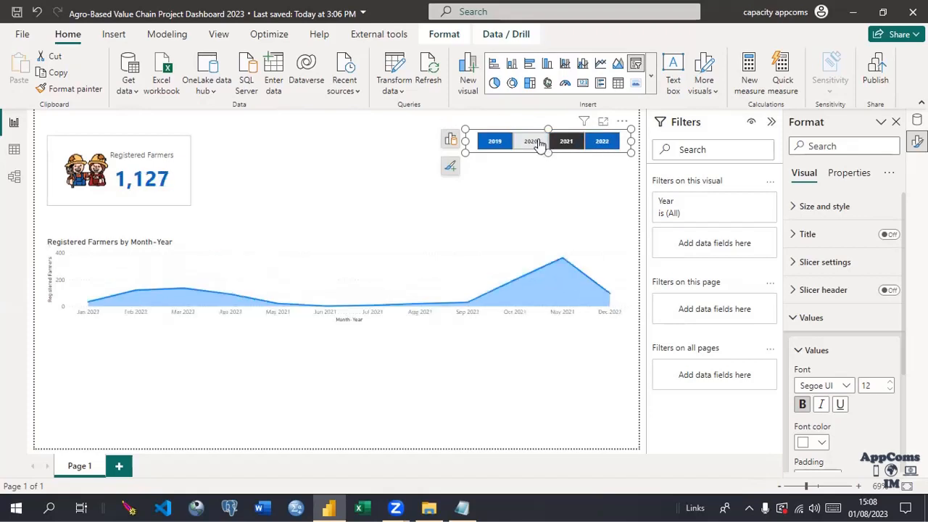
pyautogui.click(540, 143)
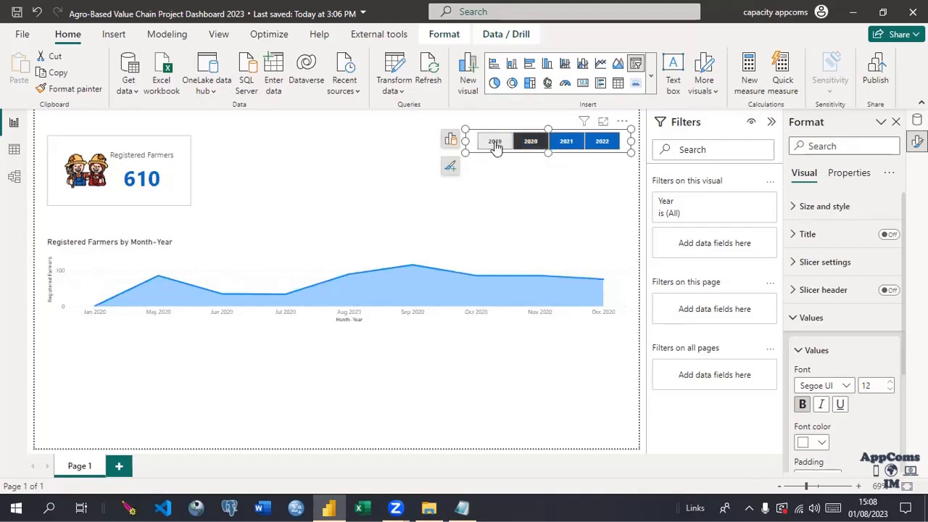
pyautogui.click(496, 144)
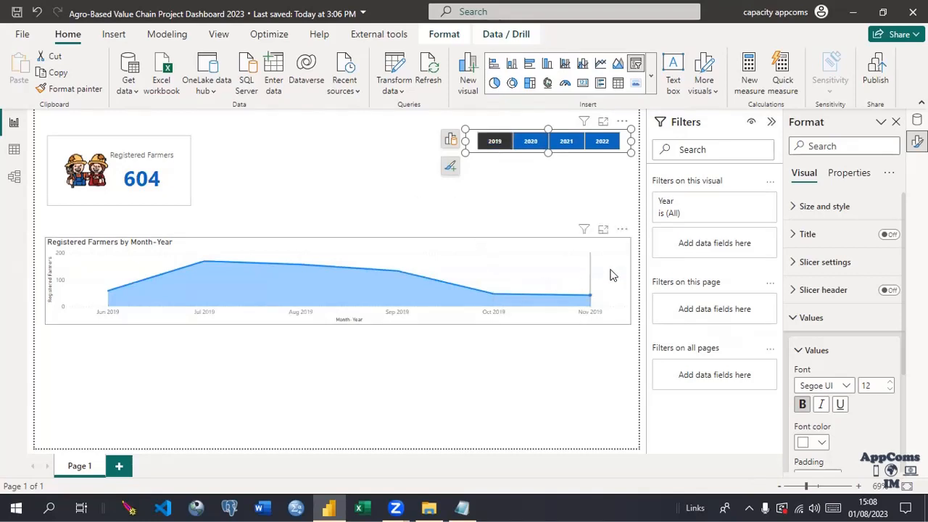
# Make the Registered Farmers area chart slightly taller and enable its markers and data labels
pyautogui.click(341, 319)
pyautogui.moveTo(338, 324); pyautogui.dragTo(336, 359)
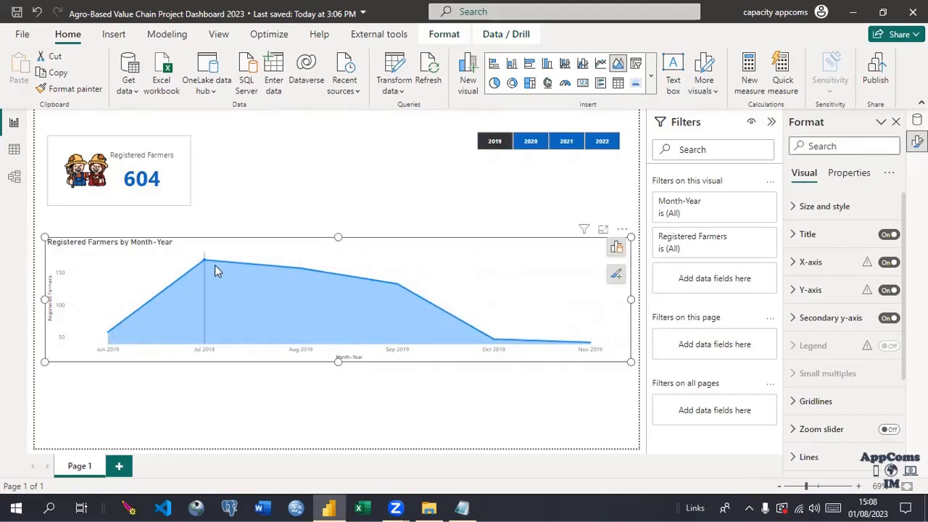
pyautogui.click(615, 274)
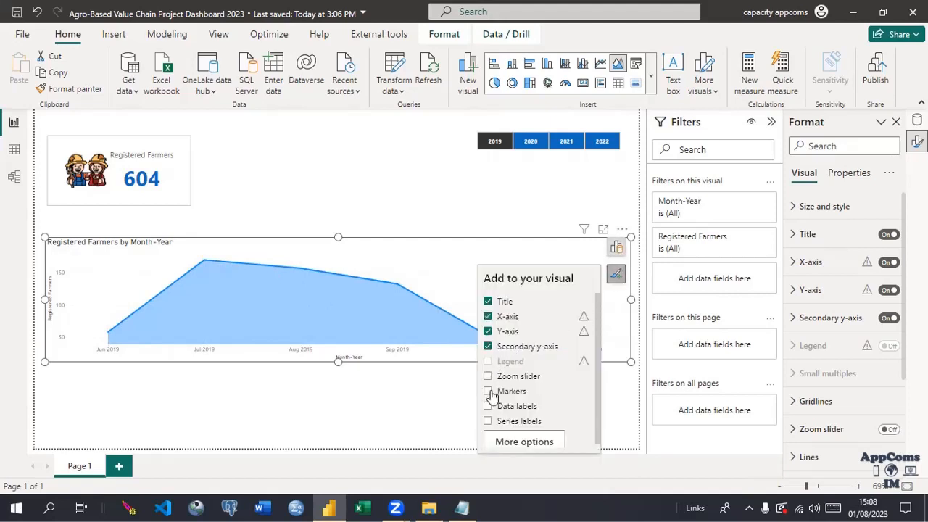
pyautogui.scroll(-1, 486, 396)
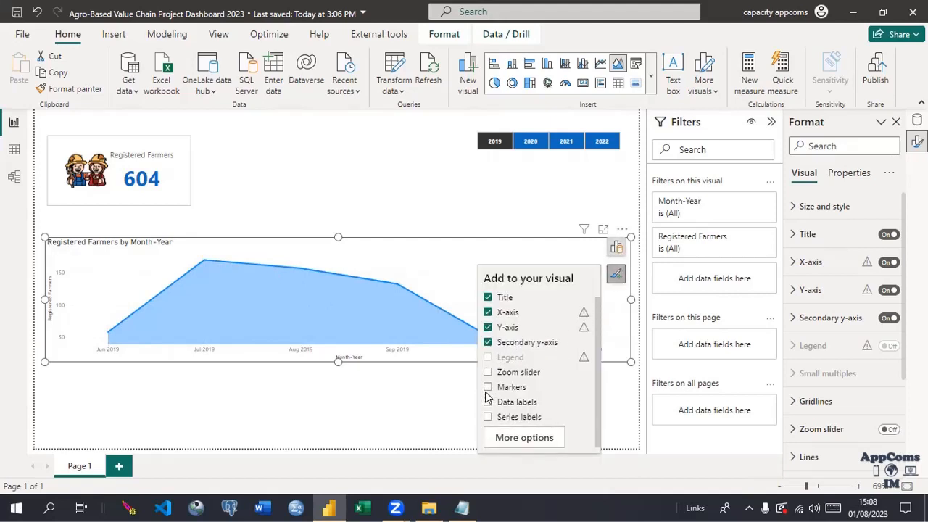
pyautogui.click(488, 388)
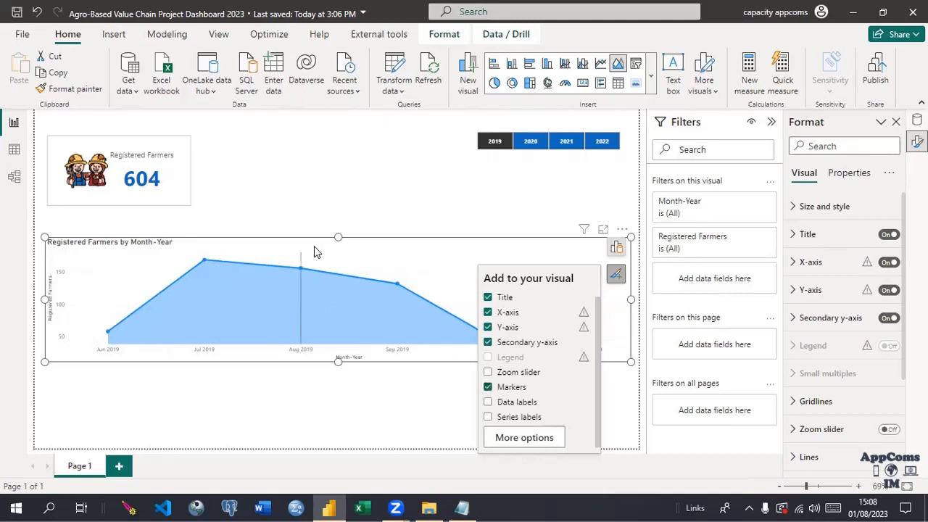
pyautogui.click(488, 403)
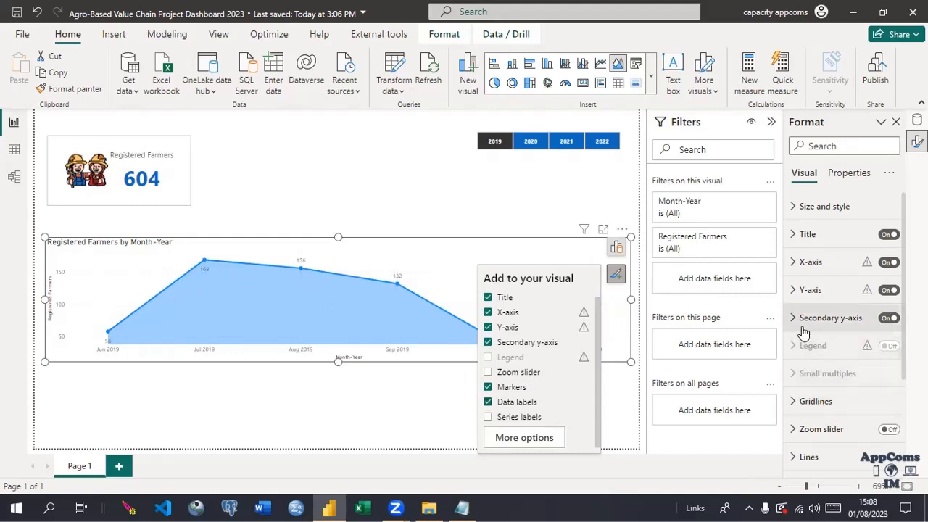
# Try the Dotted line style on the area chart's line and restore the Solid style
pyautogui.click(524, 443)
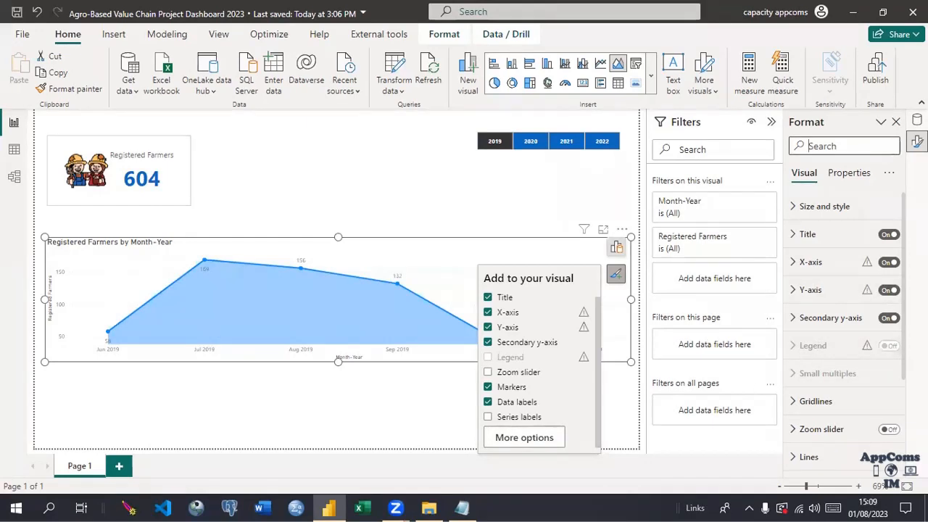
pyautogui.scroll(-1, 844, 292)
pyautogui.scroll(-3, 792, 326)
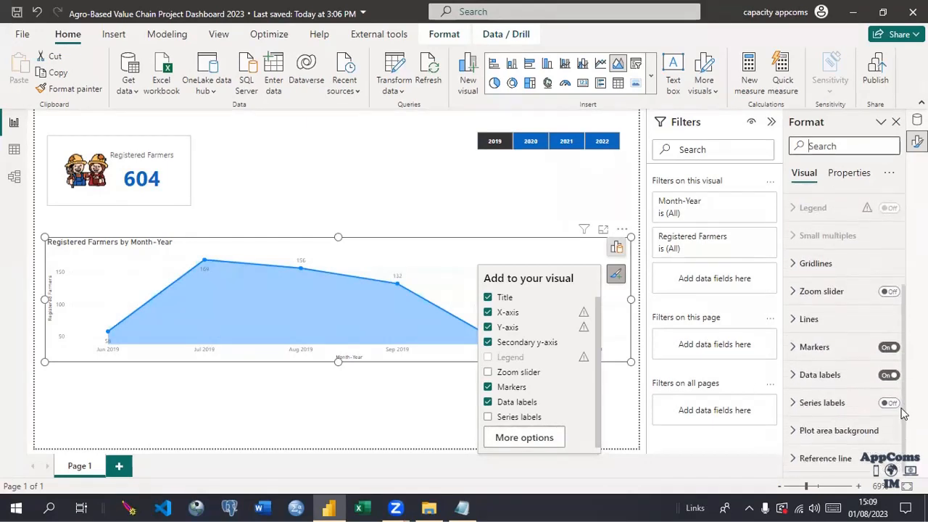
pyautogui.click(794, 321)
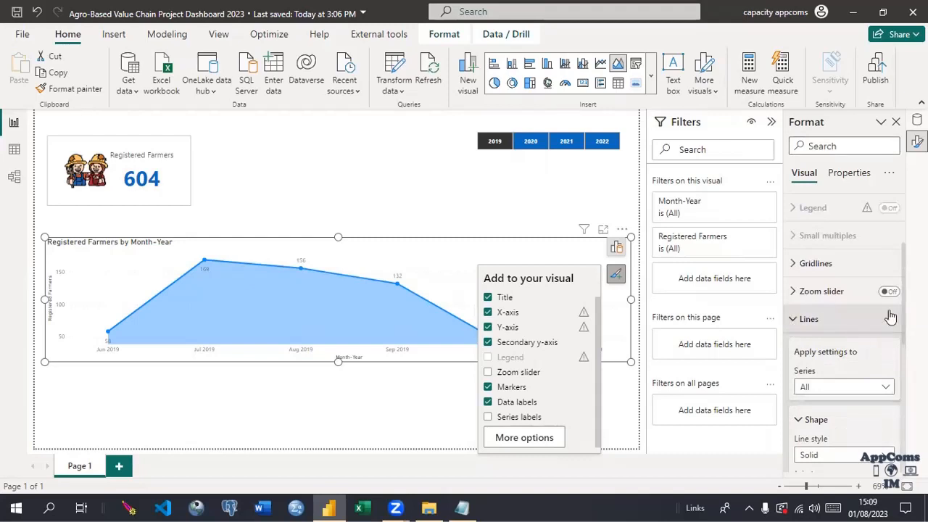
pyautogui.scroll(-4, 886, 290)
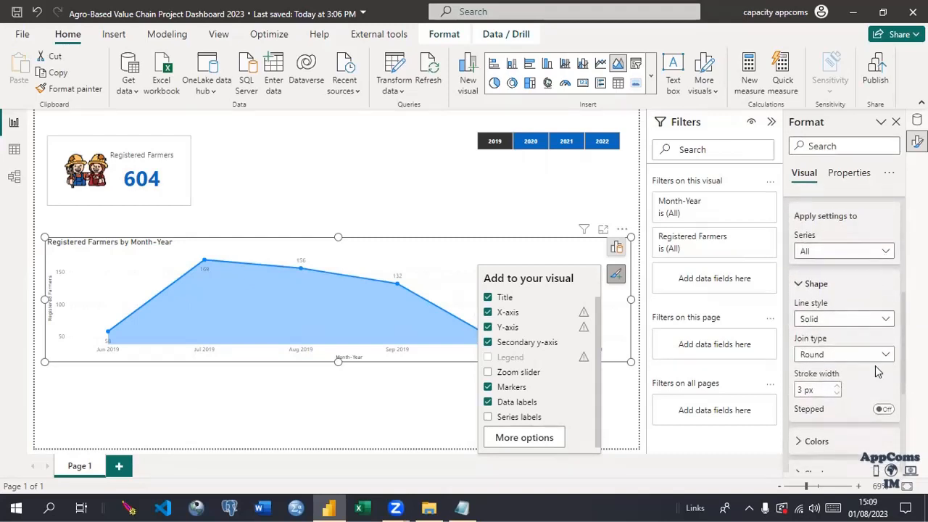
pyautogui.click(885, 319)
pyautogui.click(884, 320)
pyautogui.click(818, 370)
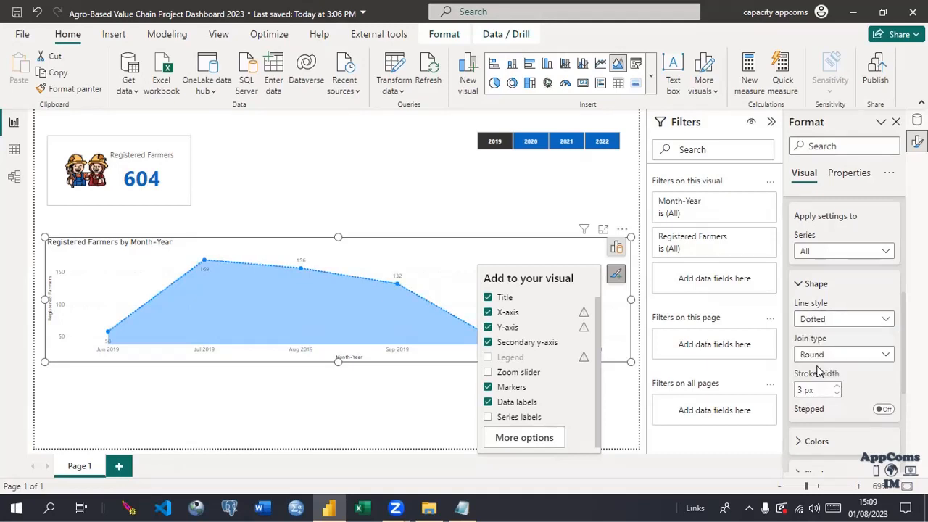
pyautogui.click(883, 319)
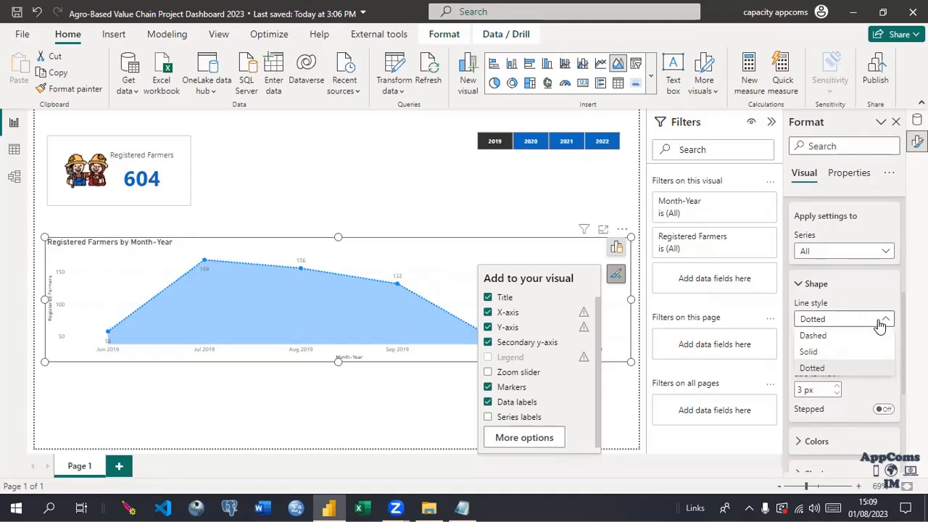
pyautogui.click(811, 354)
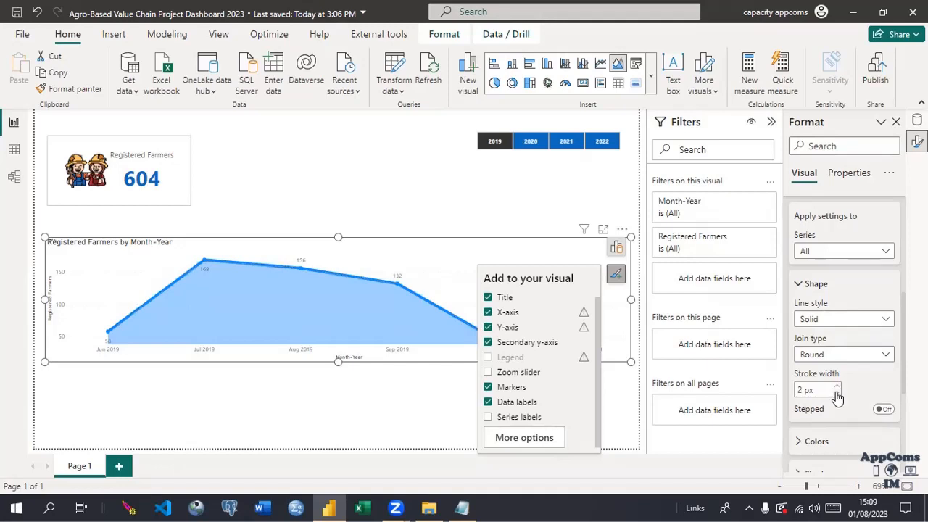
# Set the stroke width of the area chart's line to 2 px
pyautogui.click(837, 394)
pyautogui.click(837, 394)
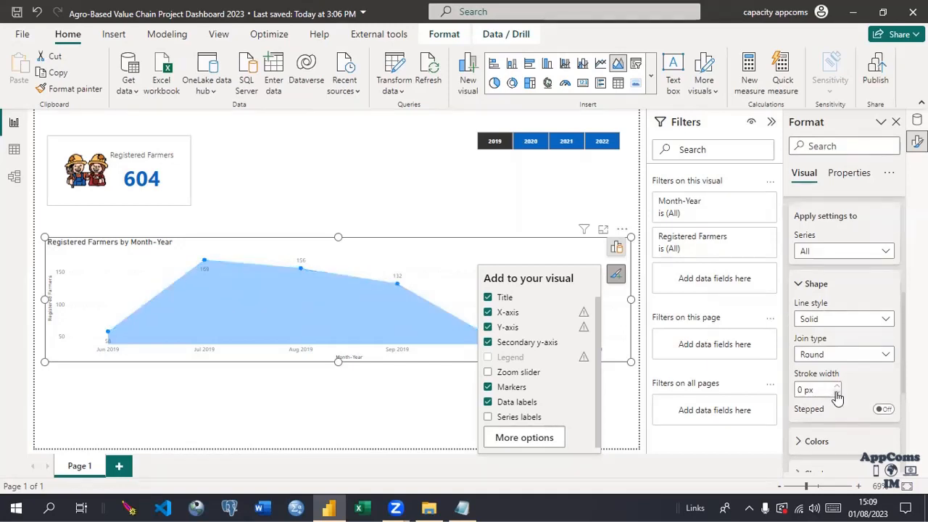
pyautogui.click(838, 386)
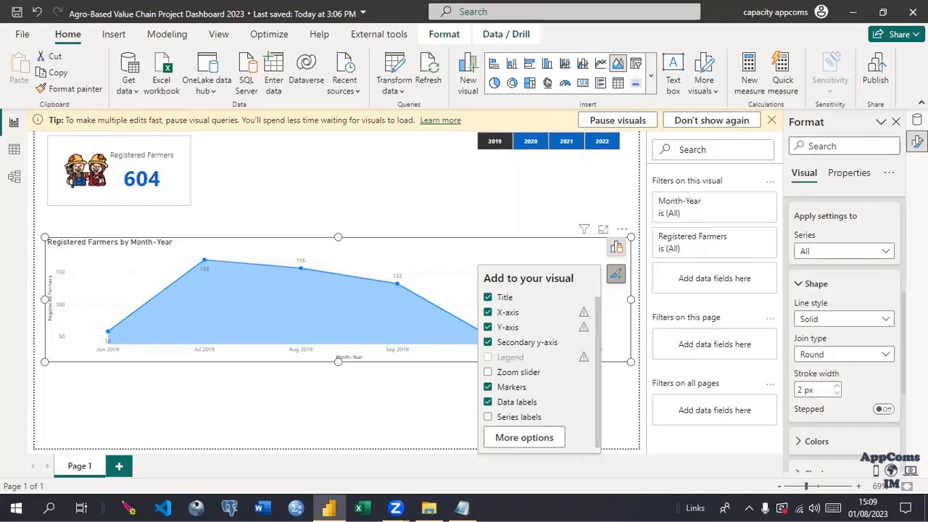
# Change the Registered Farmers line color to a darker shade of the theme blue and deselect the chart
pyautogui.scroll(-3, 845, 363)
pyautogui.click(799, 325)
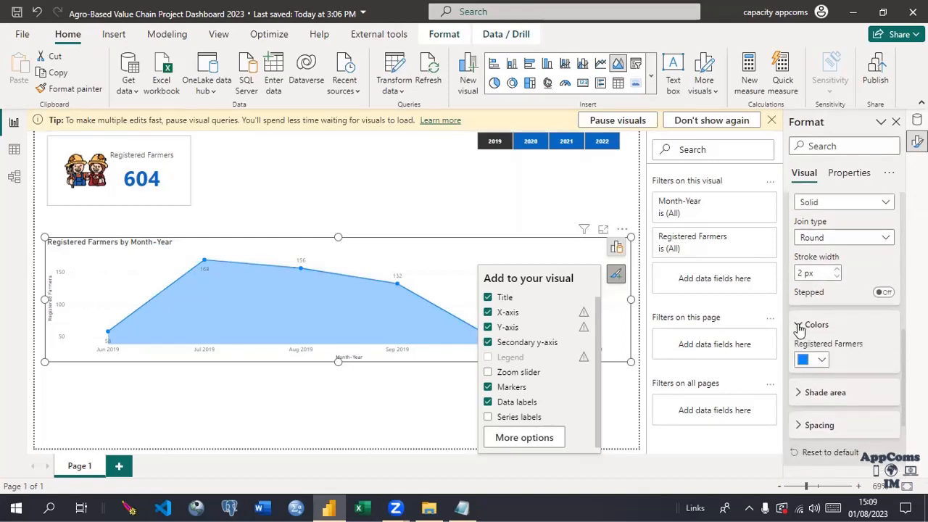
pyautogui.click(816, 359)
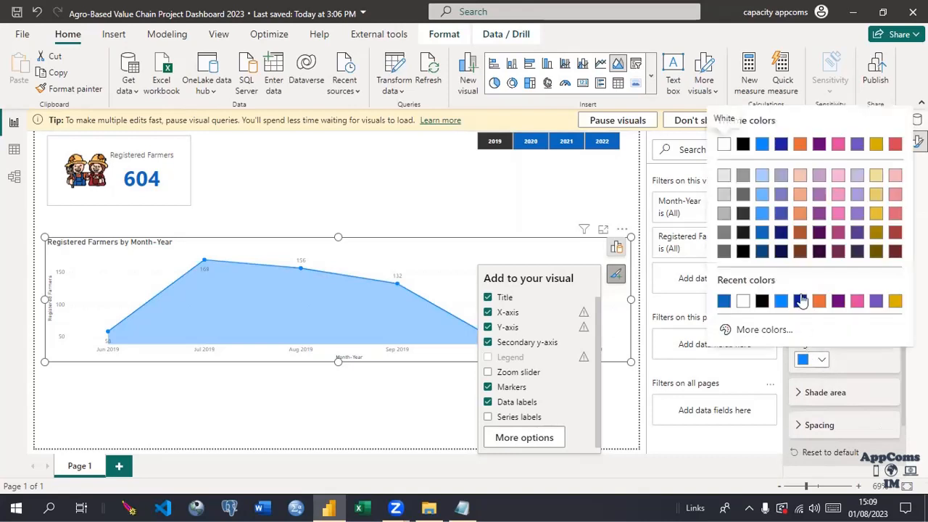
pyautogui.click(765, 234)
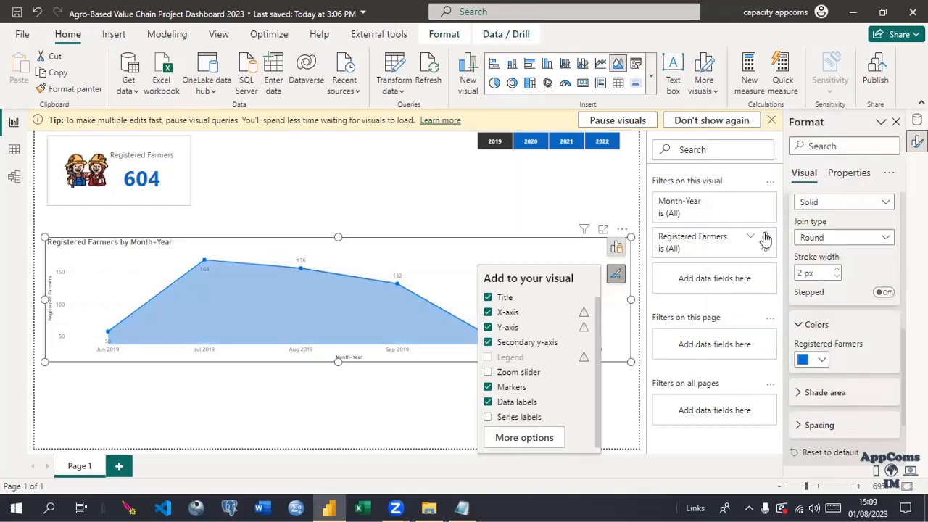
pyautogui.click(564, 209)
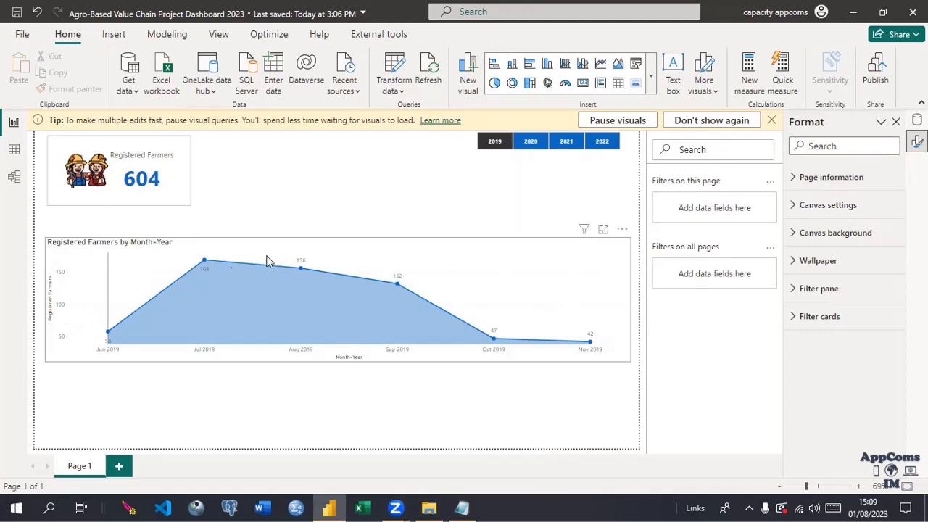
# Turn off the horizontal gridlines of the Registered Farmers area chart
pyautogui.click(547, 278)
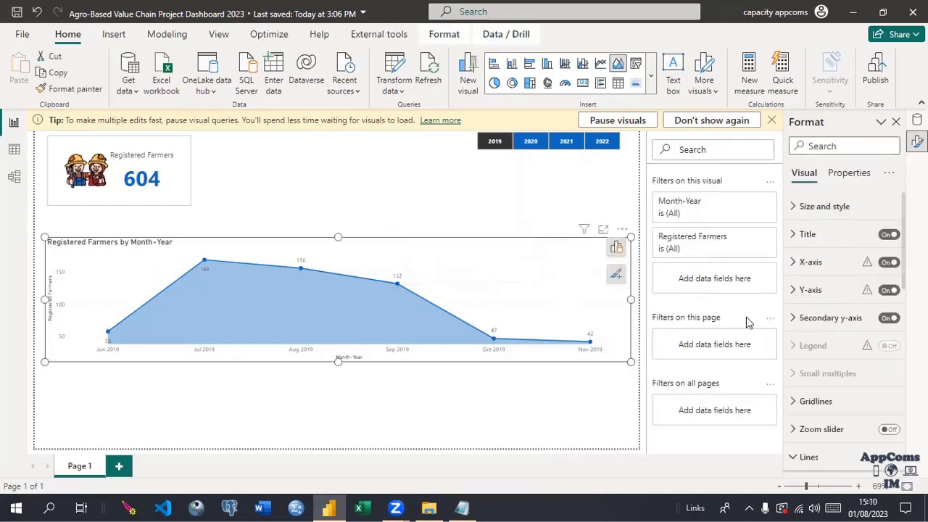
pyautogui.click(793, 403)
pyautogui.click(883, 434)
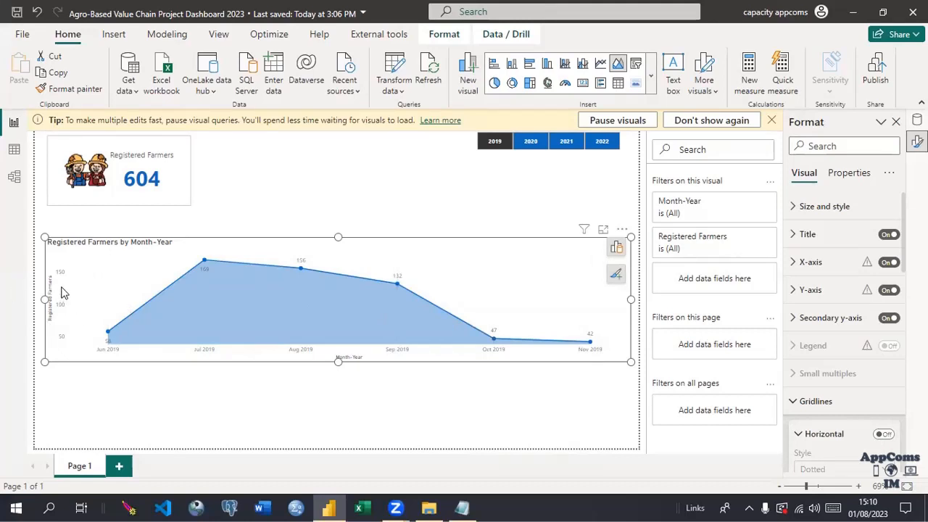
# Turn off the area chart's Y-axis and its Y-axis title
pyautogui.click(616, 250)
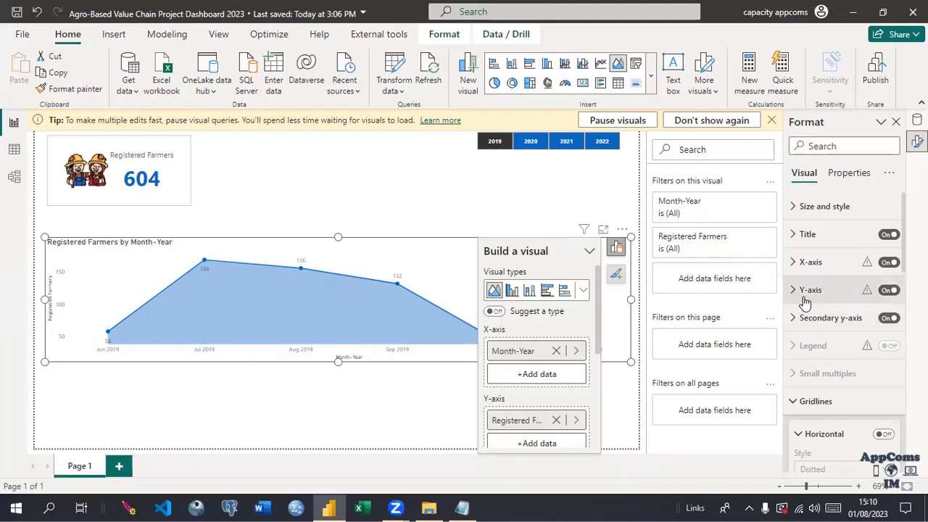
pyautogui.click(890, 291)
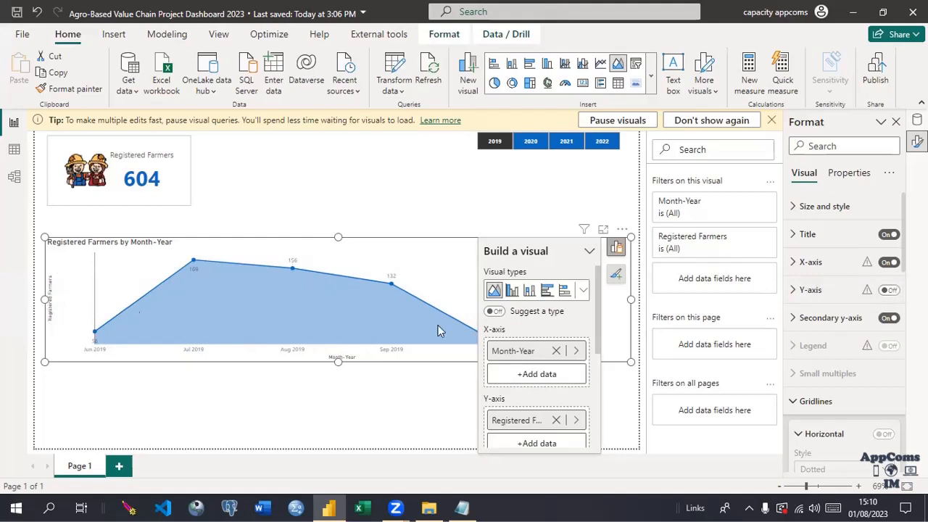
pyautogui.click(795, 290)
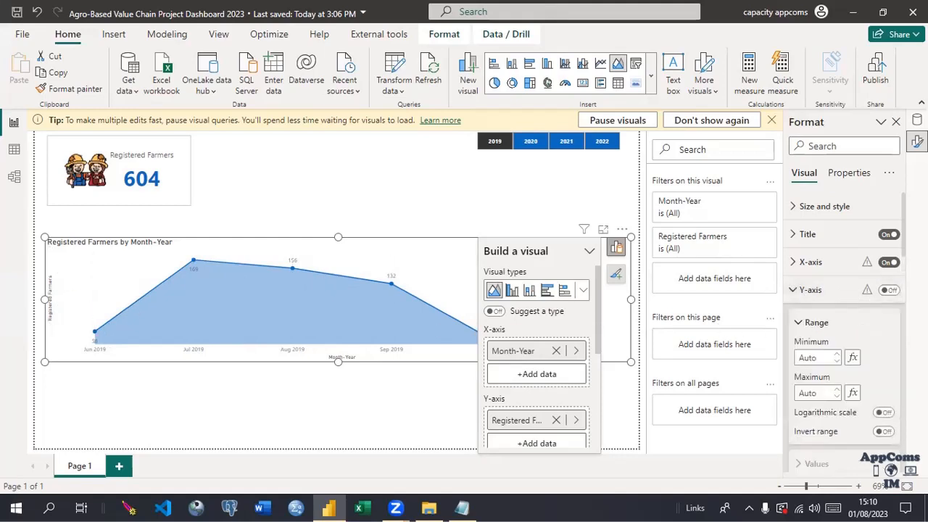
pyautogui.scroll(-5, 845, 326)
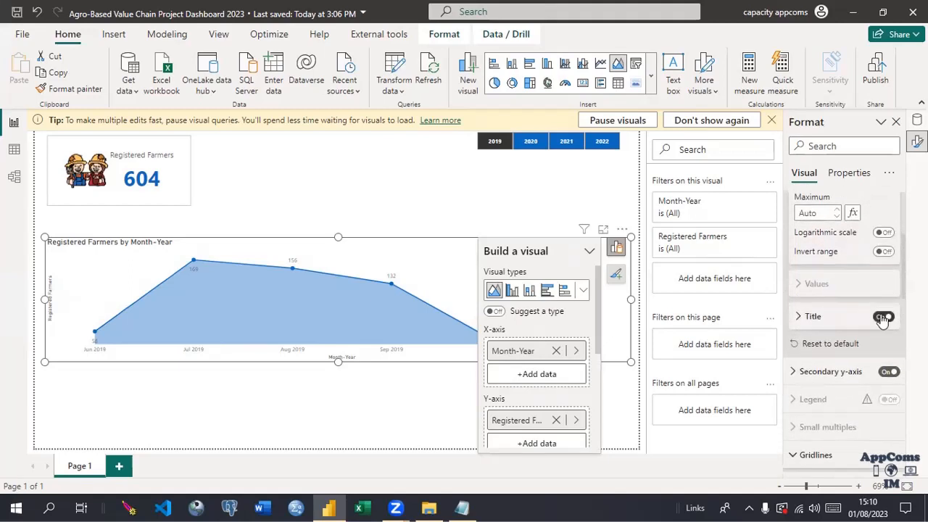
pyautogui.click(883, 318)
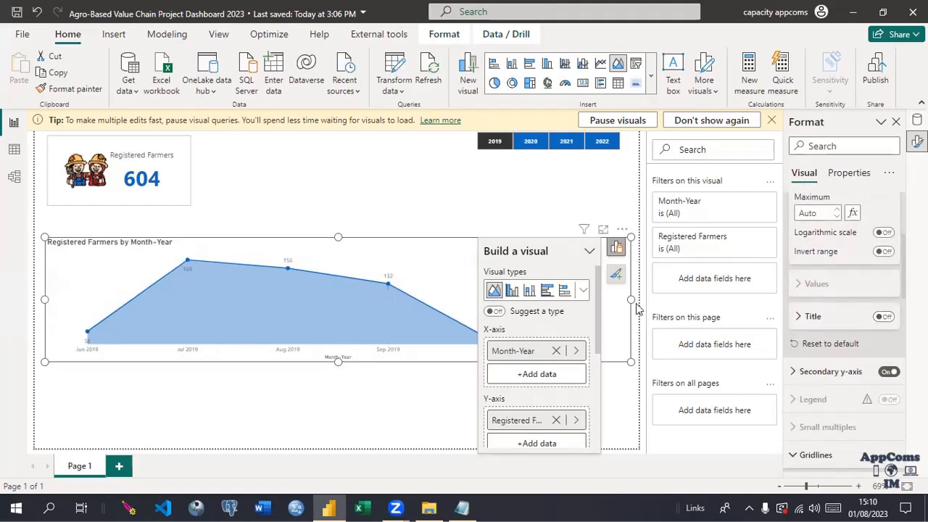
# Narrow the Registered Farmers area chart to slightly less than half the page width
pyautogui.moveTo(631, 300); pyautogui.dragTo(214, 297)
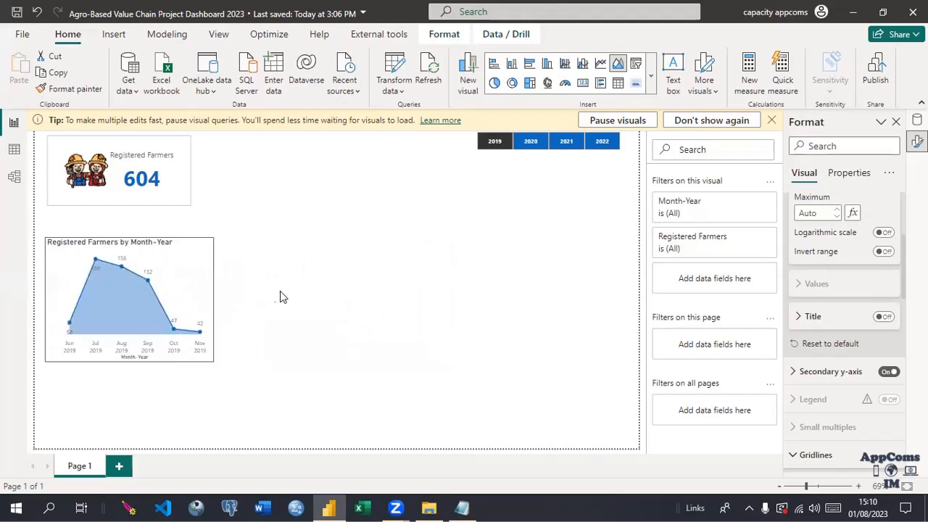
pyautogui.moveTo(281, 292); pyautogui.dragTo(316, 303)
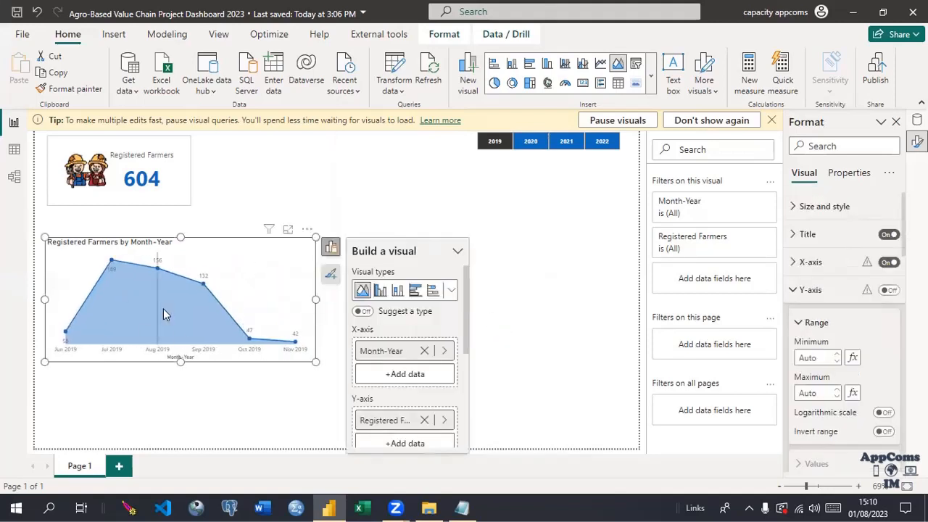
pyautogui.moveTo(166, 312)
# Collapse the area chart's Y-axis options and look through its title formatting options down to the subtitle setting
pyautogui.click(797, 290)
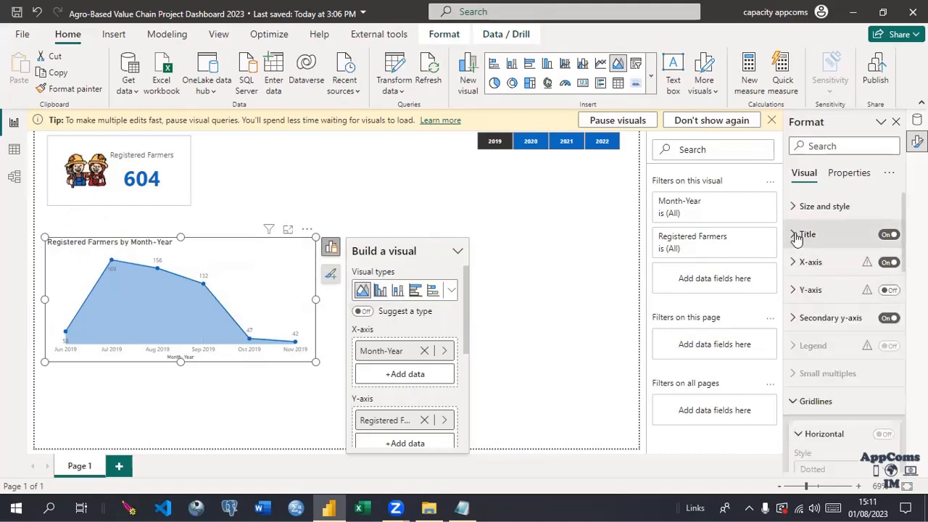
pyautogui.click(797, 234)
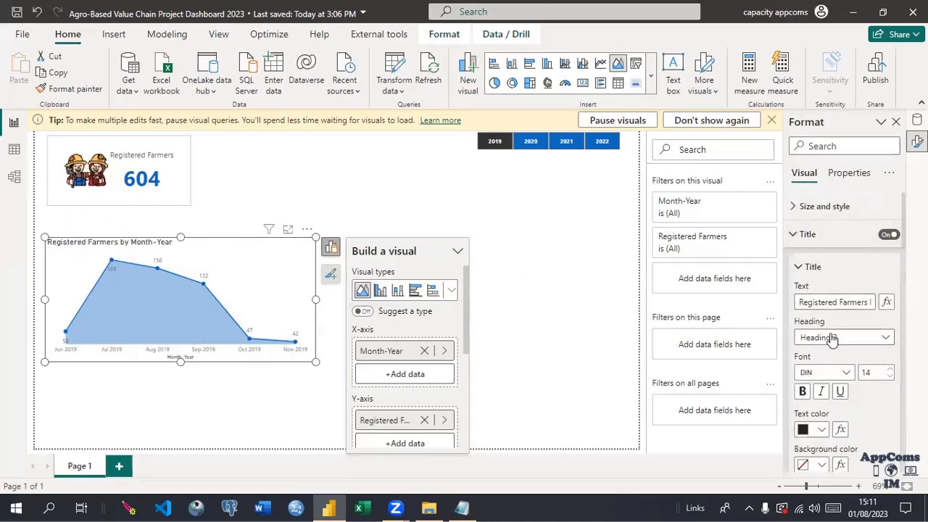
pyautogui.moveTo(903, 227); pyautogui.dragTo(901, 274)
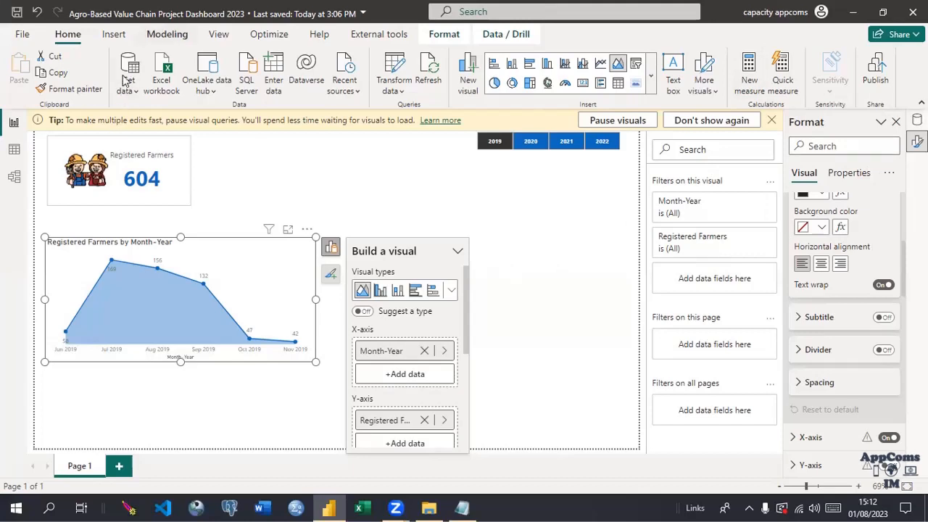
# Add a new measure to MeasuresTable
pyautogui.click(167, 35)
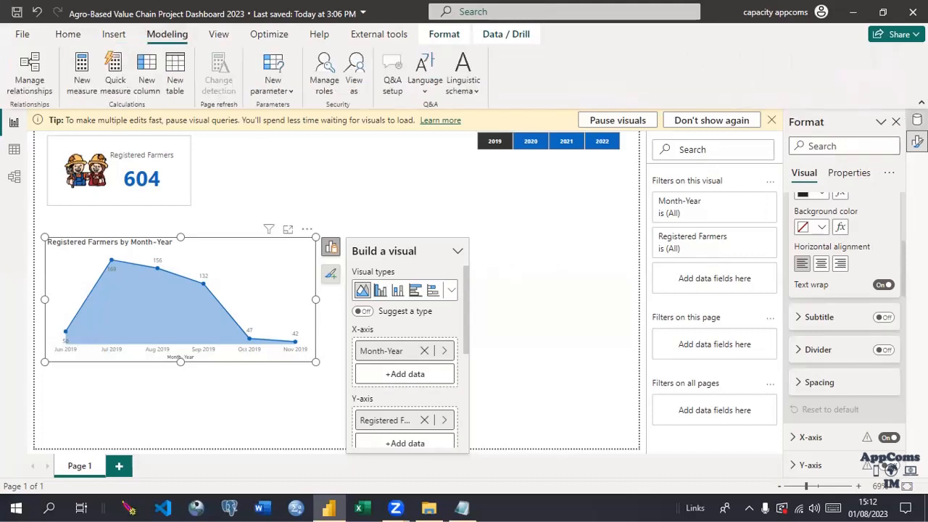
pyautogui.click(918, 119)
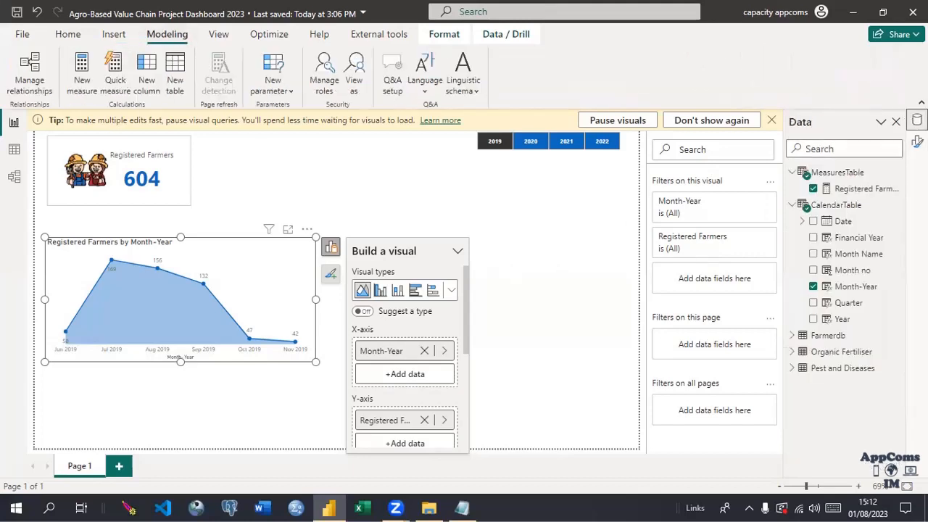
pyautogui.click(838, 172)
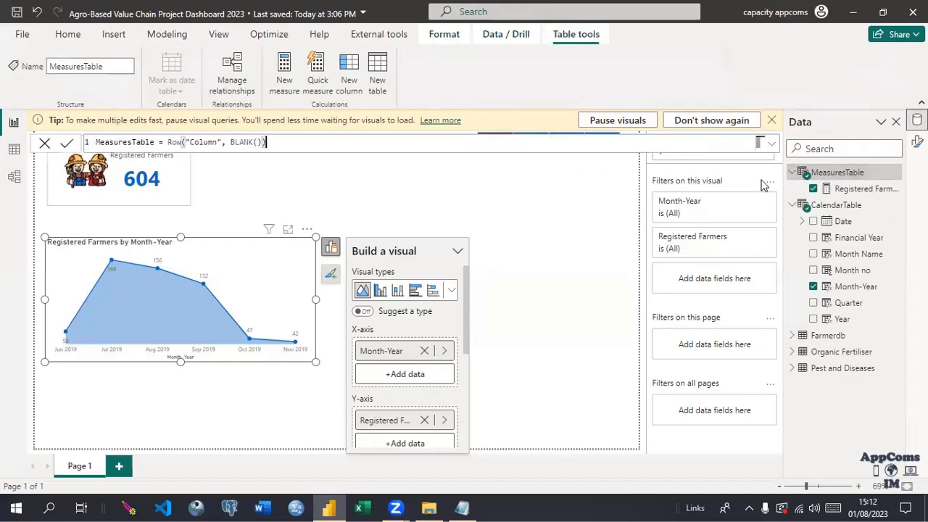
pyautogui.rightClick(820, 172)
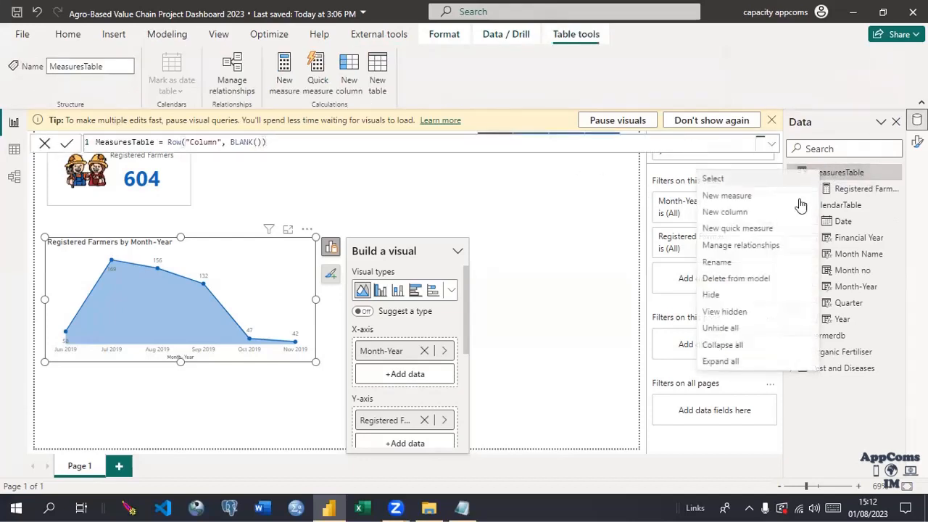
pyautogui.click(724, 197)
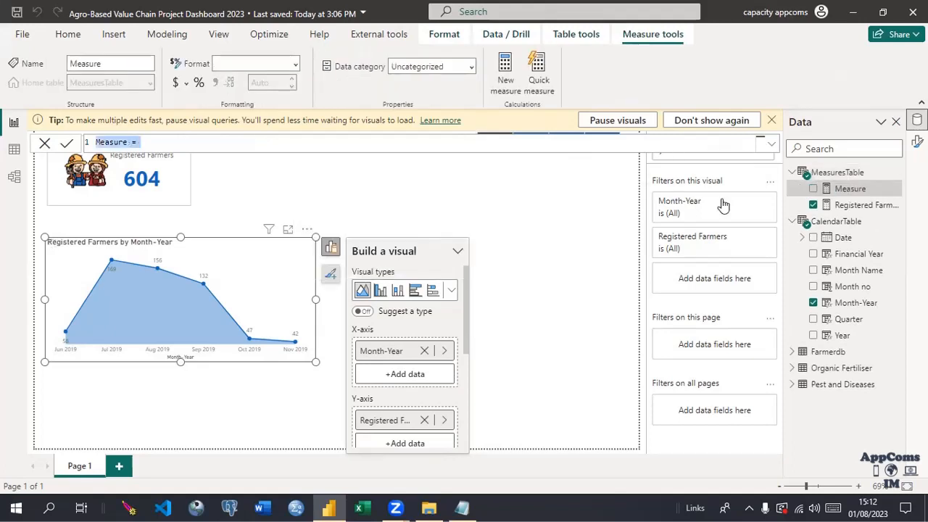
# Name the new measure "Registered Farmers SubTitle", with a capital F in Farmers, and add the equals sign
pyautogui.write('Re')
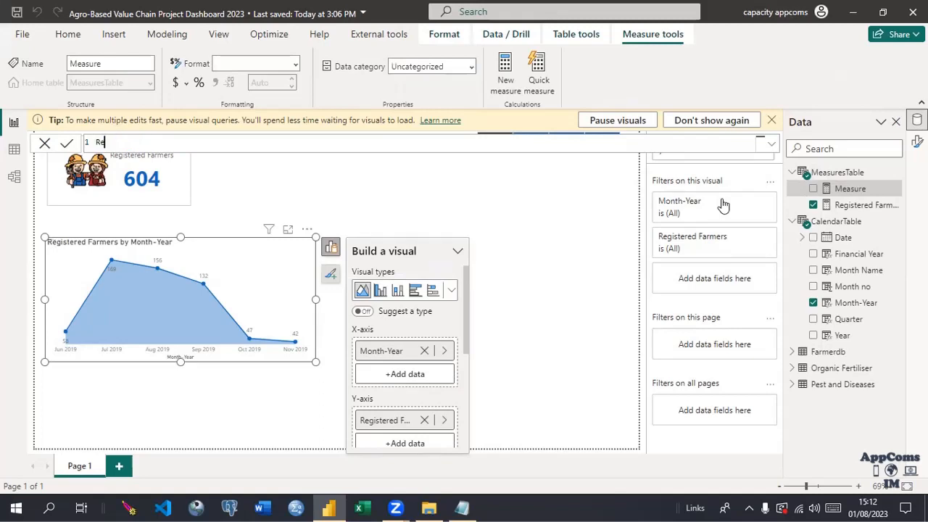
pyautogui.write('gistered far')
pyautogui.write('es')
pyautogui.press('BackSpace')
pyautogui.write('rs Sub')
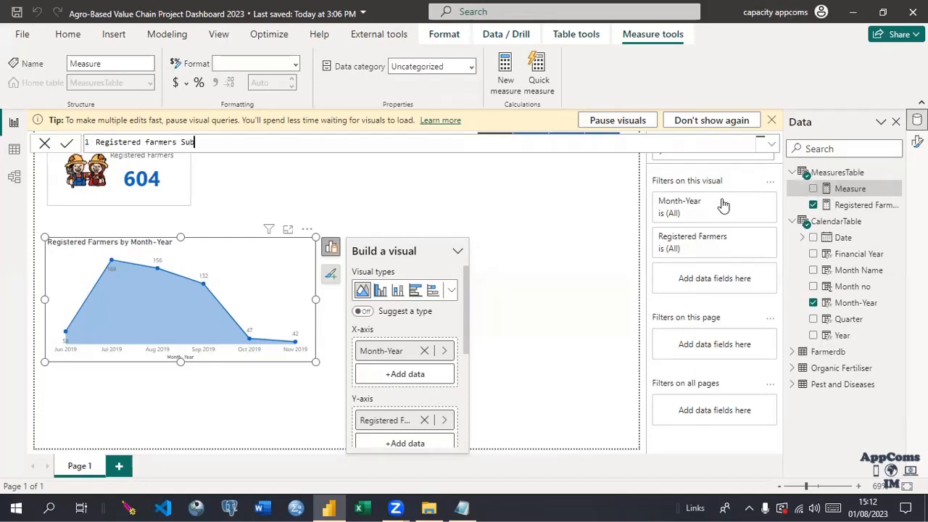
pyautogui.write('Title')
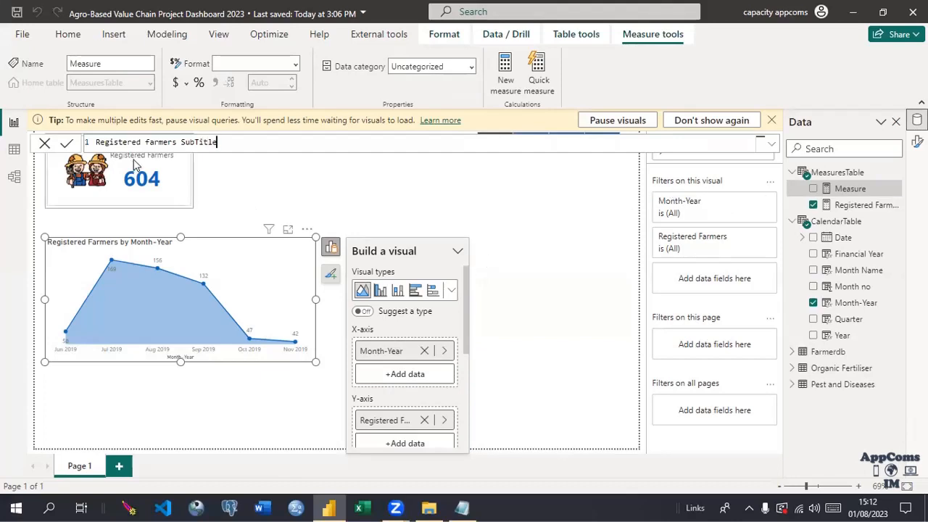
pyautogui.click(150, 143)
pyautogui.press('BackSpace')
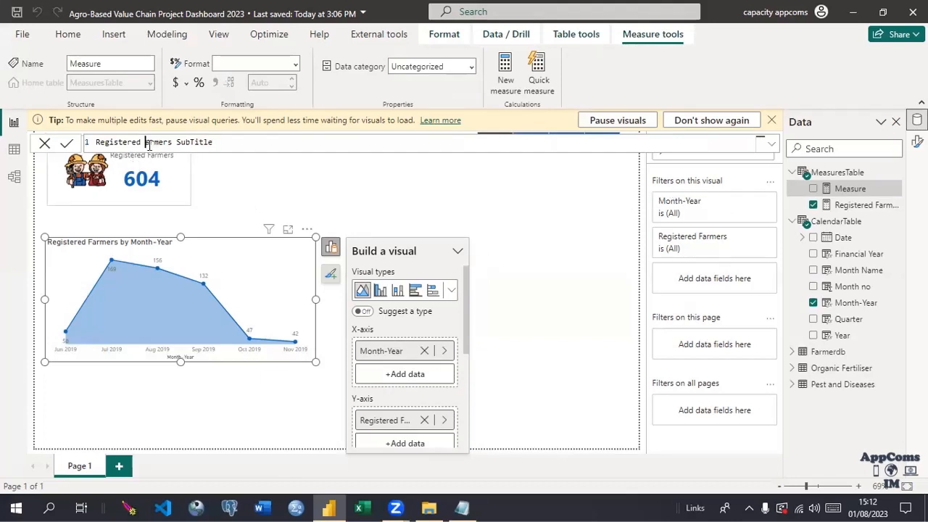
pyautogui.write('F')
pyautogui.click(232, 139)
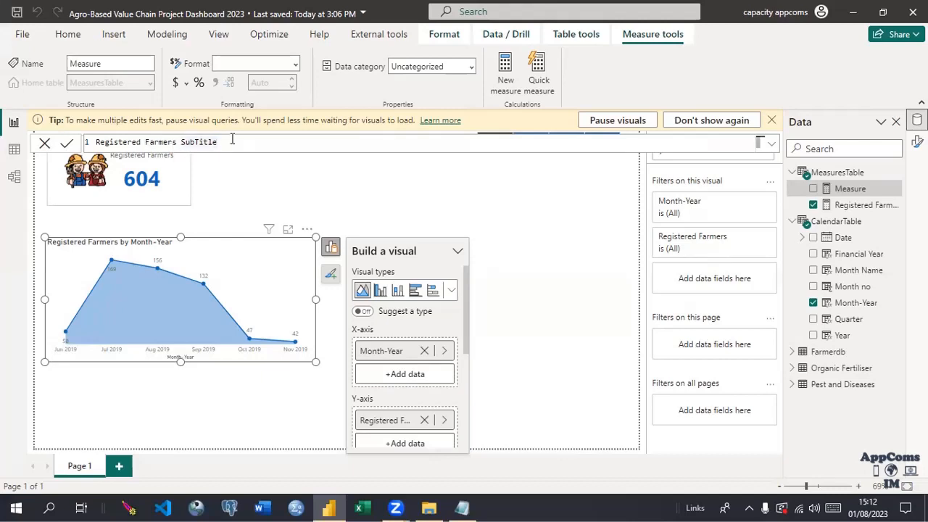
pyautogui.keyDown('ctrl'); pyautogui.scroll(2, 232, 140); pyautogui.keyUp('ctrl')
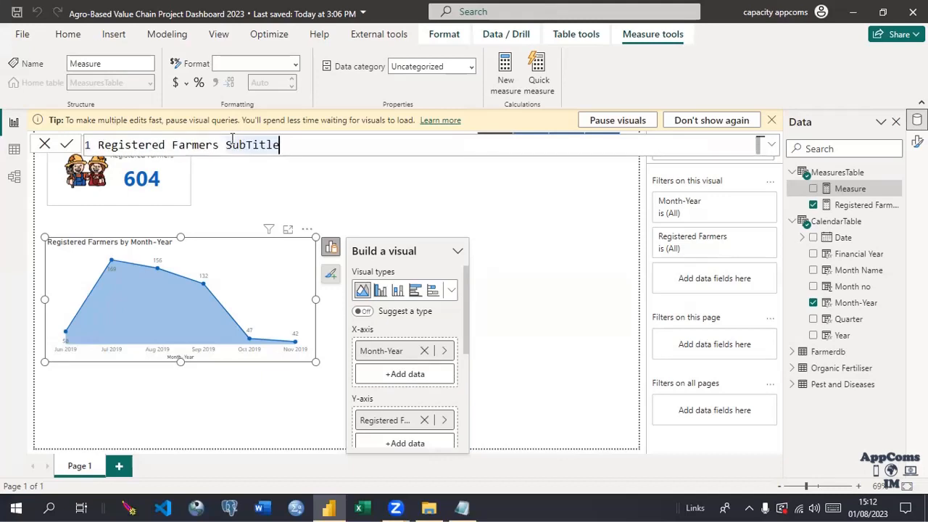
pyautogui.write('=')
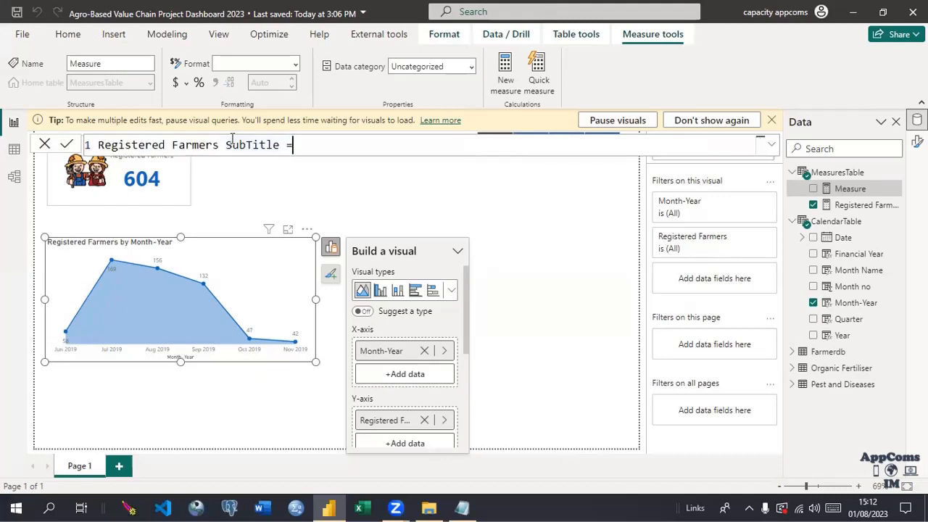
# Add the comment line "// converts the Registered farmers to string" below the measure's name
pyautogui.hotkey('shift', 'Return')
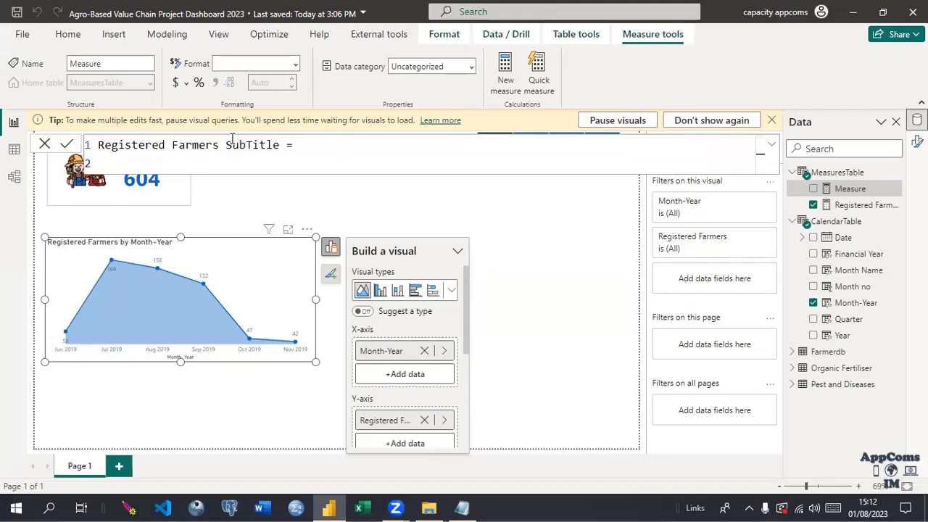
pyautogui.write('??')
pyautogui.press('BackSpace')
pyautogui.press('BackSpace')
pyautogui.write('// converst')
pyautogui.press('BackSpace')
pyautogui.press('BackSpace')
pyautogui.write('ts the ')
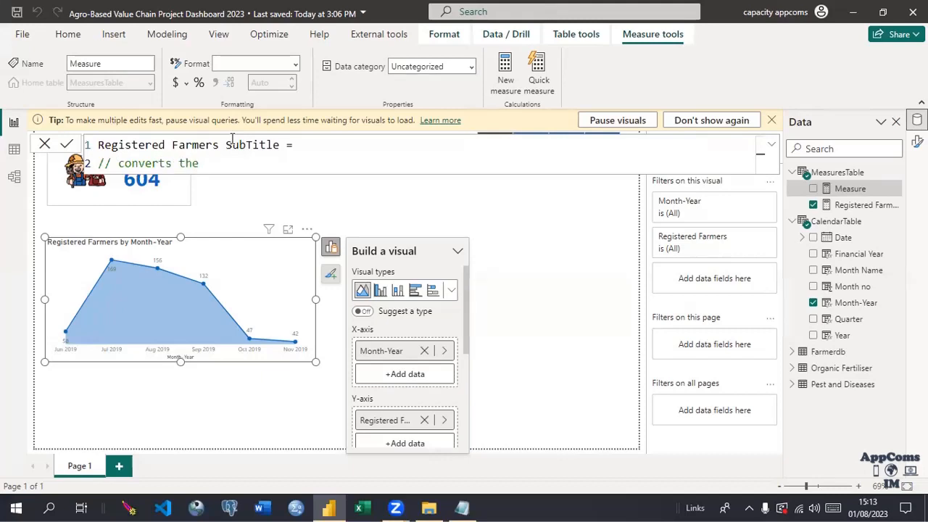
pyautogui.write('Registered farme')
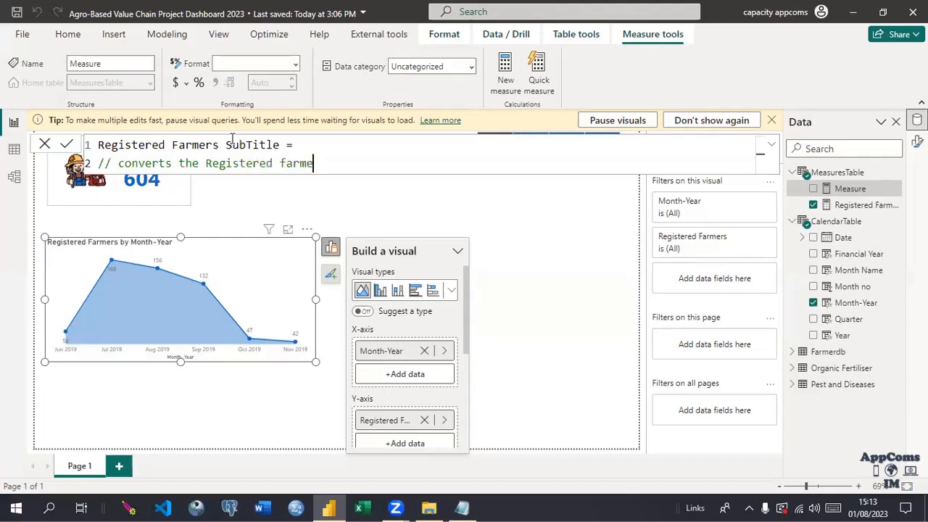
pyautogui.write('rs to stru')
pyautogui.press('BackSpace')
pyautogui.write('ing')
pyautogui.hotkey('shift', 'Return')
# Start a FORMAT function below the comment with [Registered Farmers] as its value argument
pyautogui.write('Fora')
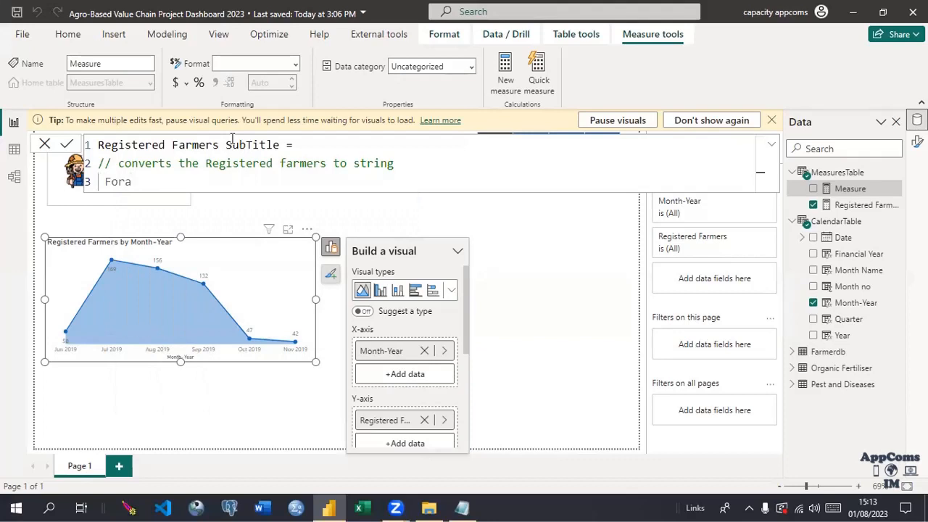
pyautogui.press('BackSpace')
pyautogui.write('ma')
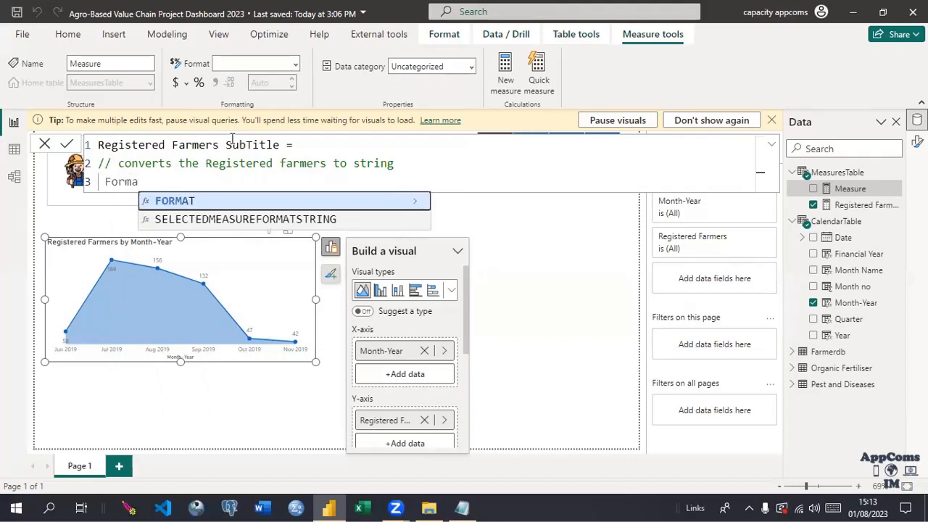
pyautogui.click(215, 206)
pyautogui.write('[')
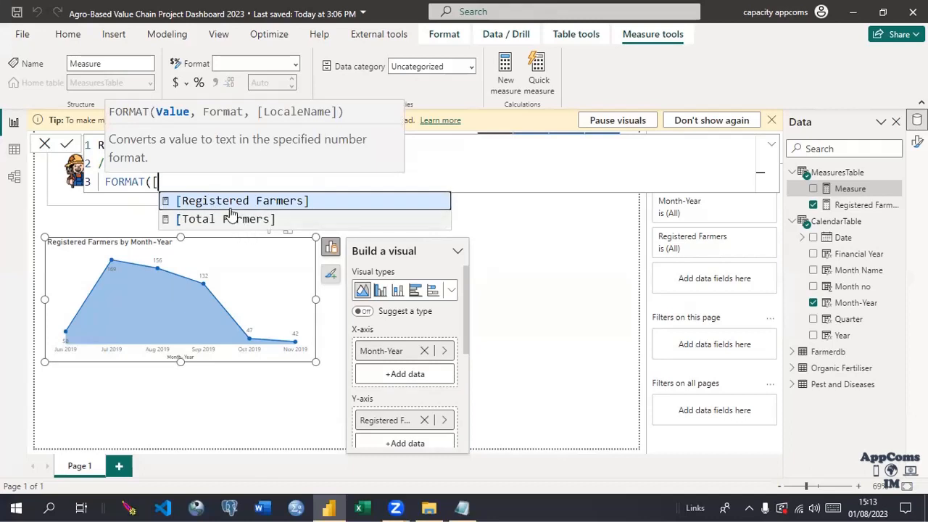
pyautogui.click(227, 205)
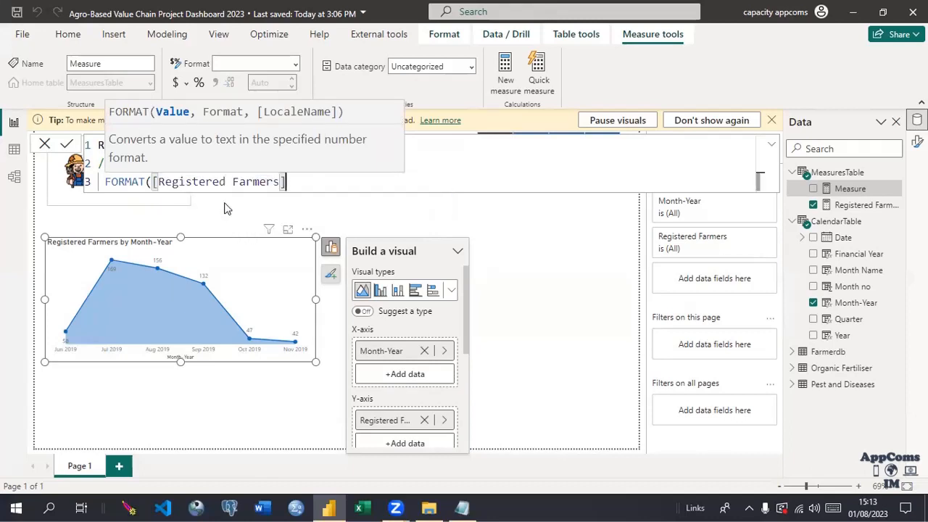
pyautogui.write(',')
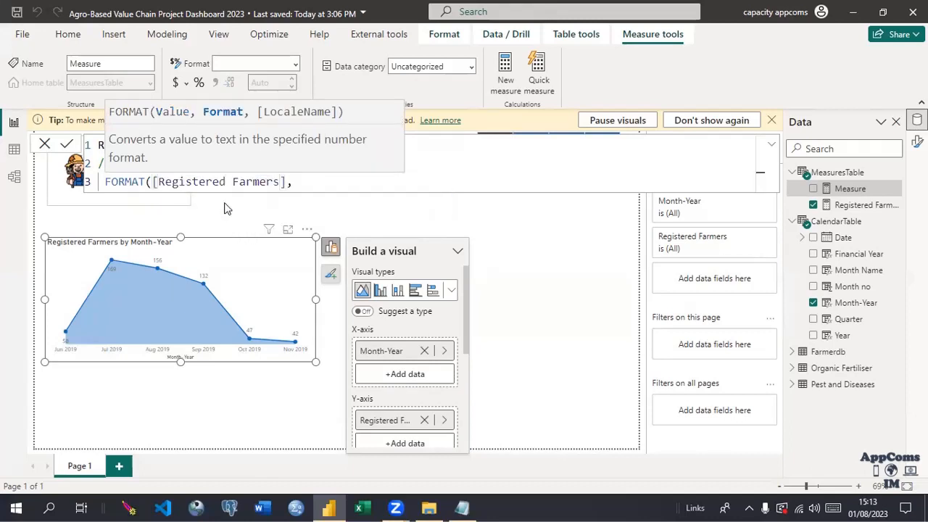
pyautogui.write('string')
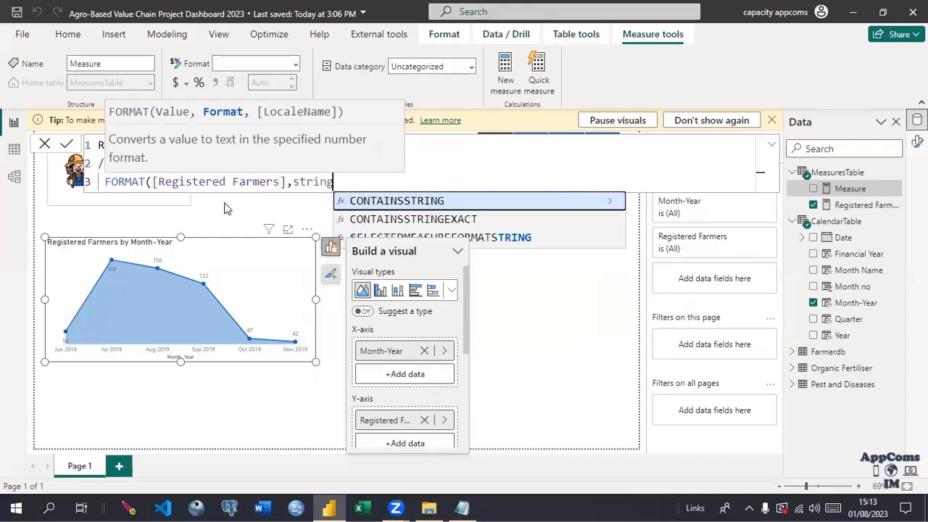
pyautogui.press('BackSpace')
pyautogui.press('BackSpace')
pyautogui.press('BackSpace')
pyautogui.press('BackSpace')
pyautogui.press('BackSpace')
pyautogui.press('BackSpace')
pyautogui.press('BackSpace')
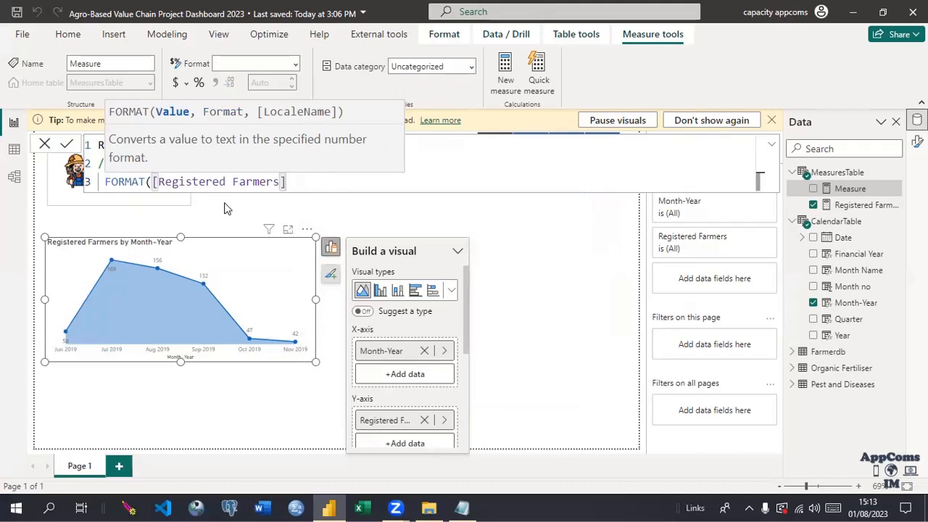
# Complete the expression as FORMAT([Registered Farmers], "STRING") and commit the measure, dismissing the tip banner
pyautogui.write(',')
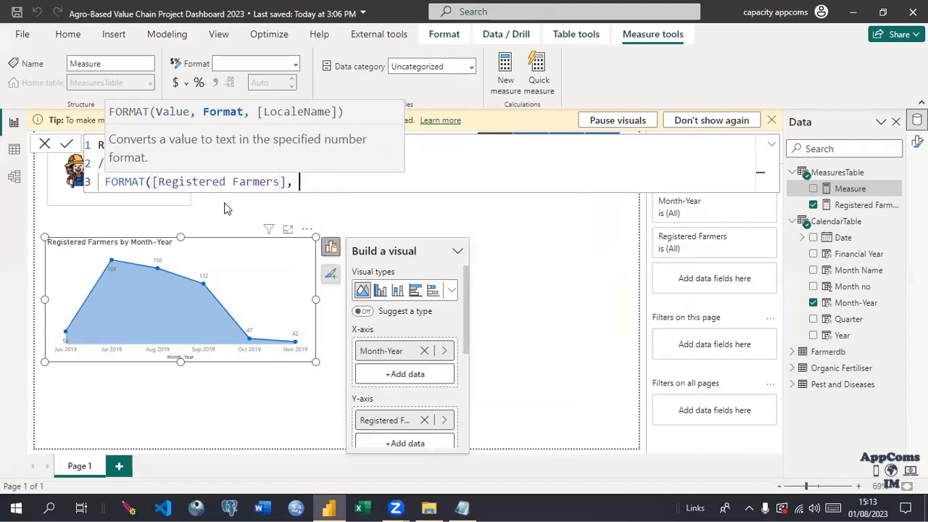
pyautogui.write(' STR')
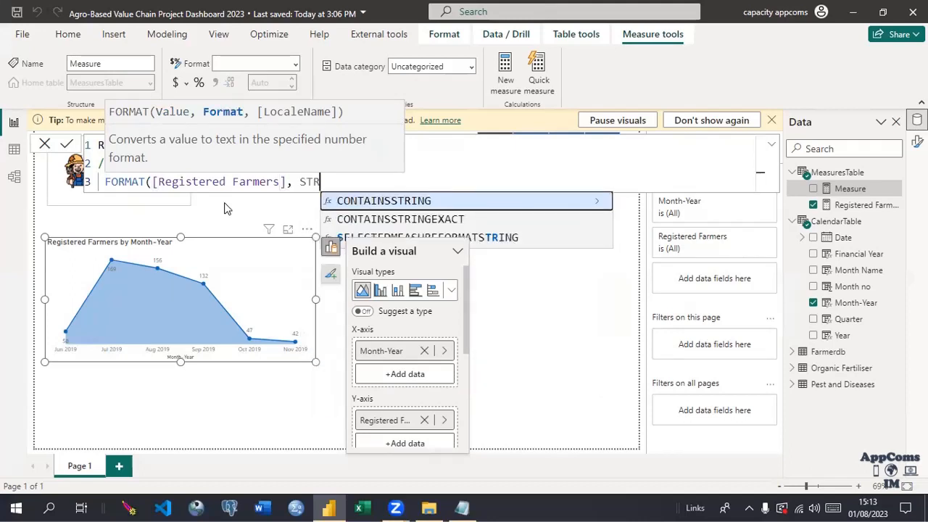
pyautogui.write('ING')
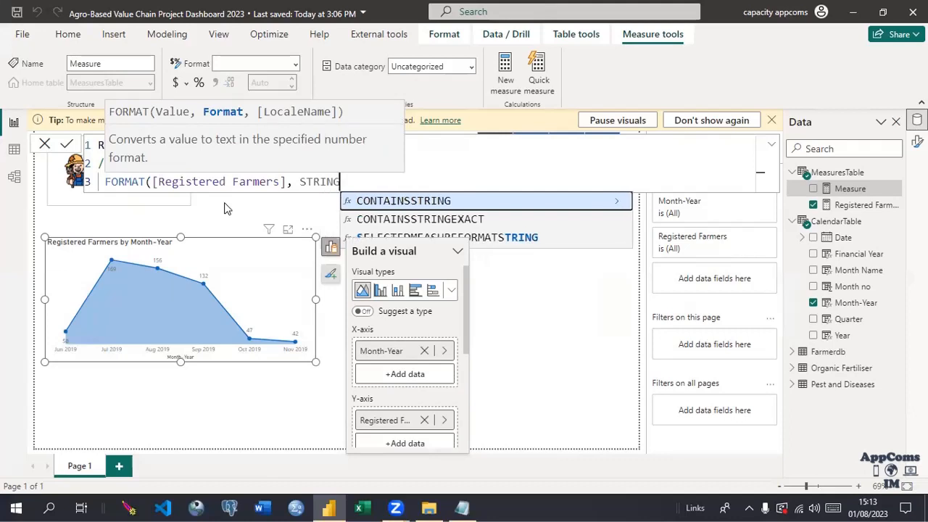
pyautogui.write(')')
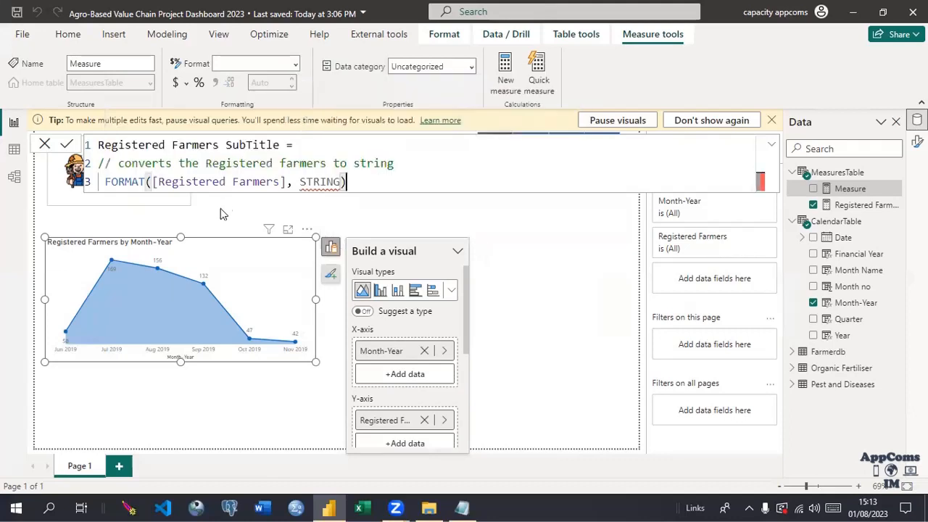
pyautogui.click(298, 181)
pyautogui.write('"')
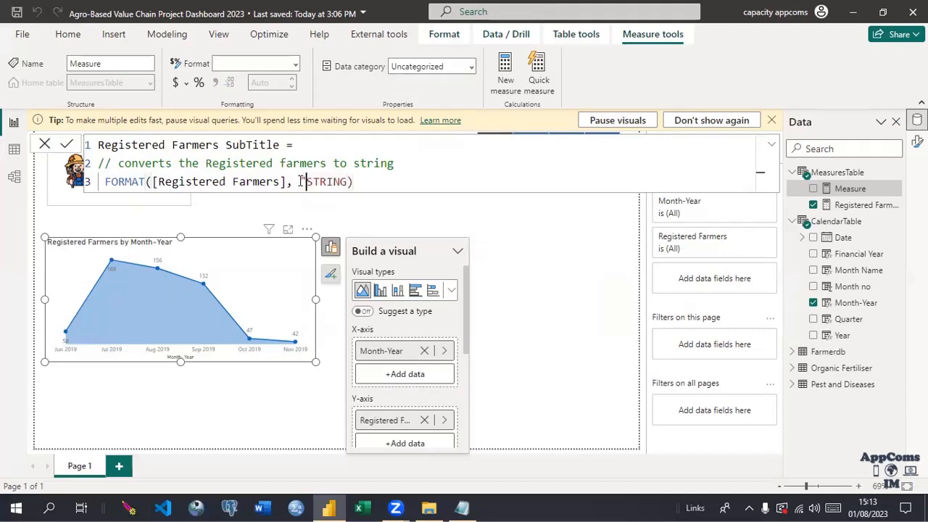
pyautogui.click(348, 181)
pyautogui.write('"')
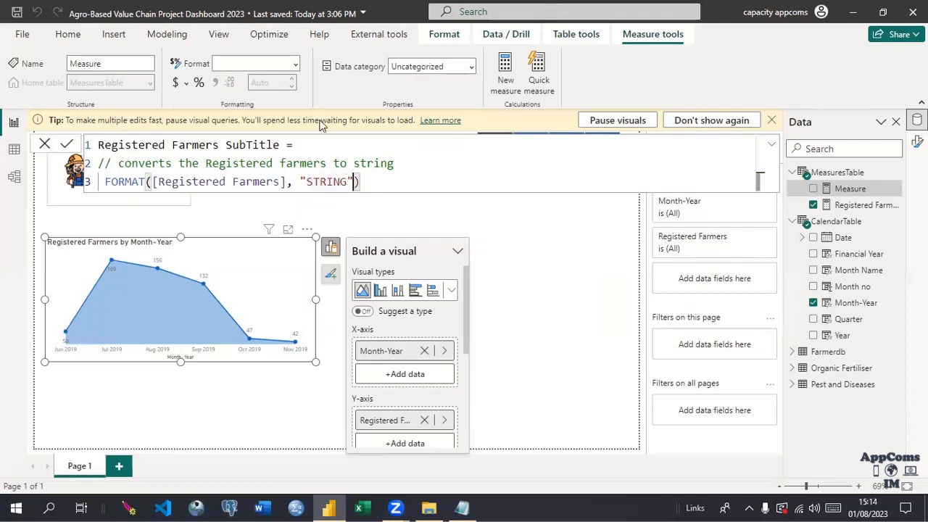
pyautogui.click(772, 121)
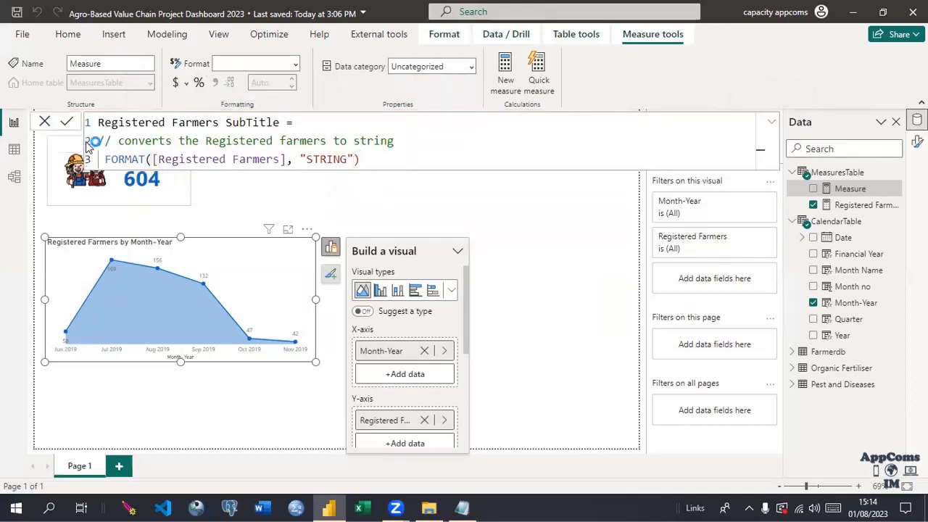
pyautogui.press('Return')
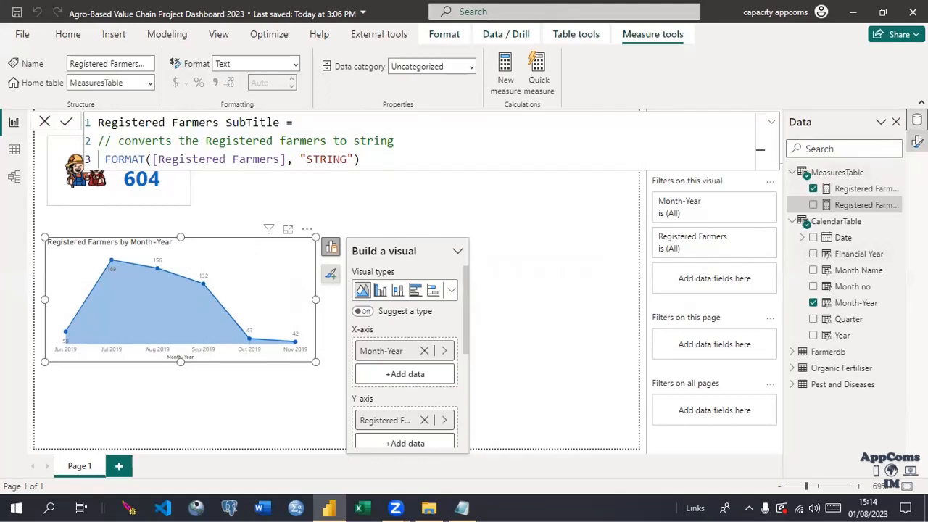
# Turn on the subtitle in the area chart's title formatting and expand its settings
pyautogui.click(917, 142)
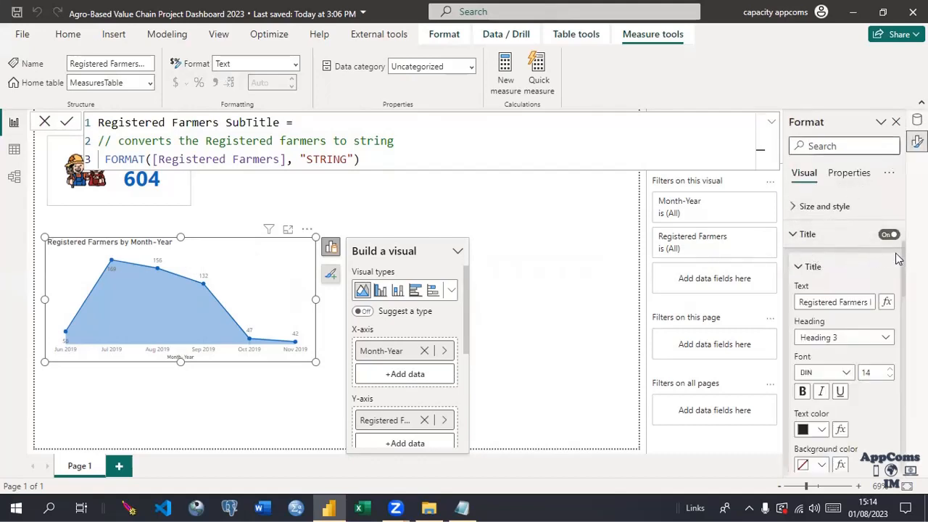
pyautogui.scroll(-2, 903, 261)
pyautogui.scroll(-3, 870, 290)
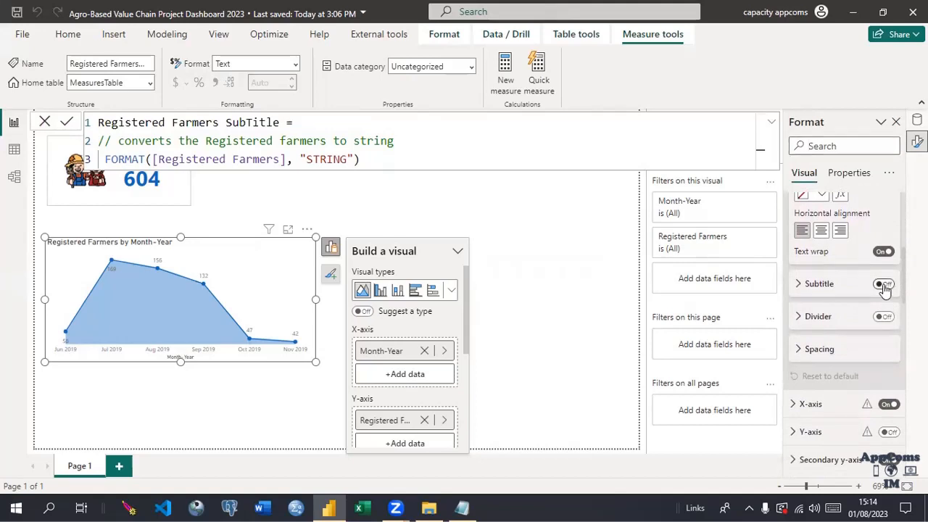
pyautogui.click(883, 284)
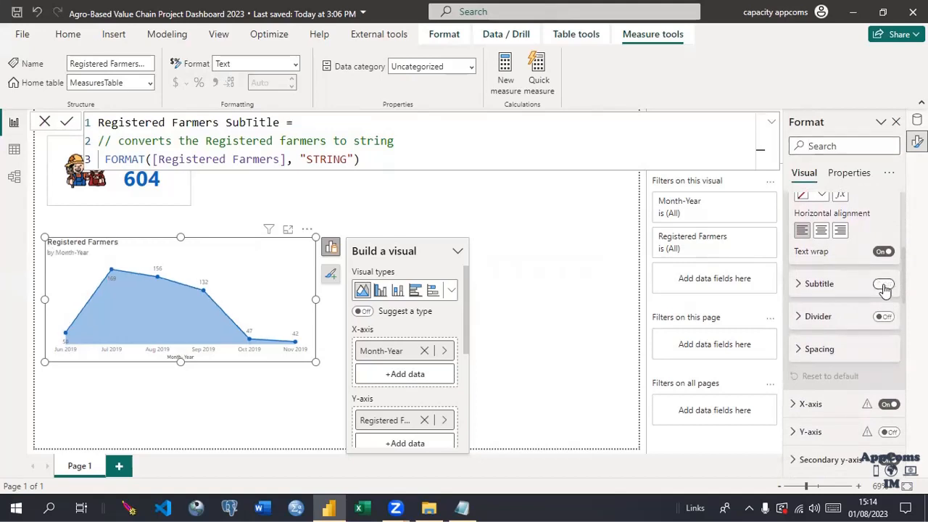
pyautogui.click(797, 285)
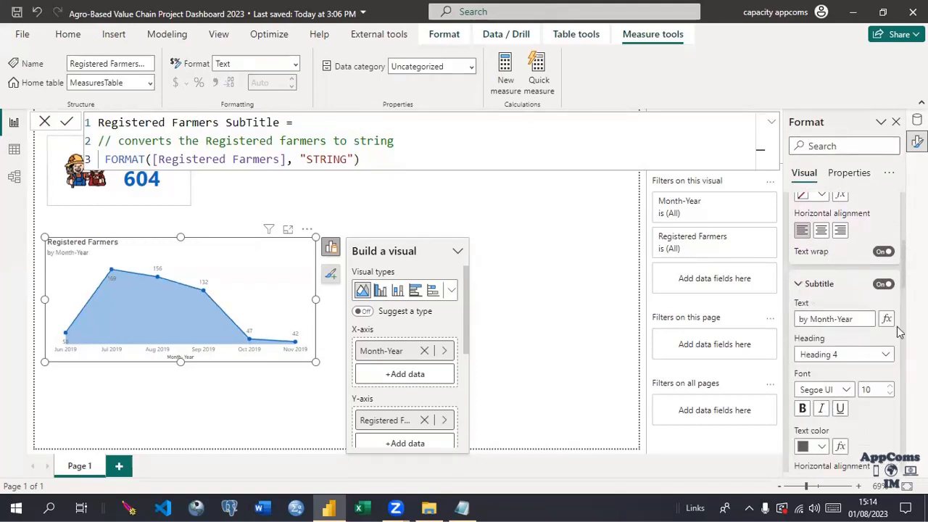
# Try DGDGDGDG as the area chart's fixed subtitle text, and clear it again
pyautogui.moveTo(863, 319); pyautogui.dragTo(796, 323)
pyautogui.write('DGDGDGDG')
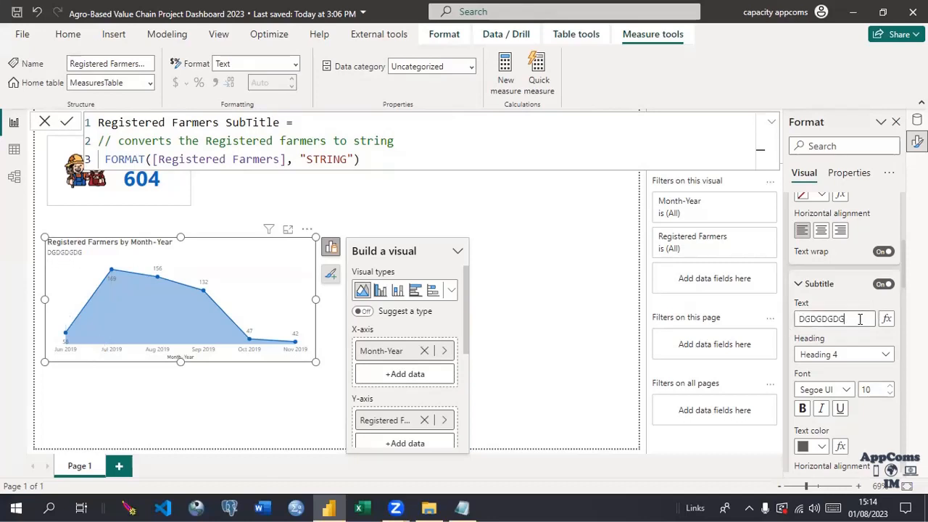
pyautogui.press('BackSpace')
pyautogui.press('BackSpace')
pyautogui.press('BackSpace')
pyautogui.press('BackSpace')
pyautogui.press('BackSpace')
pyautogui.press('BackSpace')
pyautogui.press('BackSpace')
pyautogui.press('BackSpace')
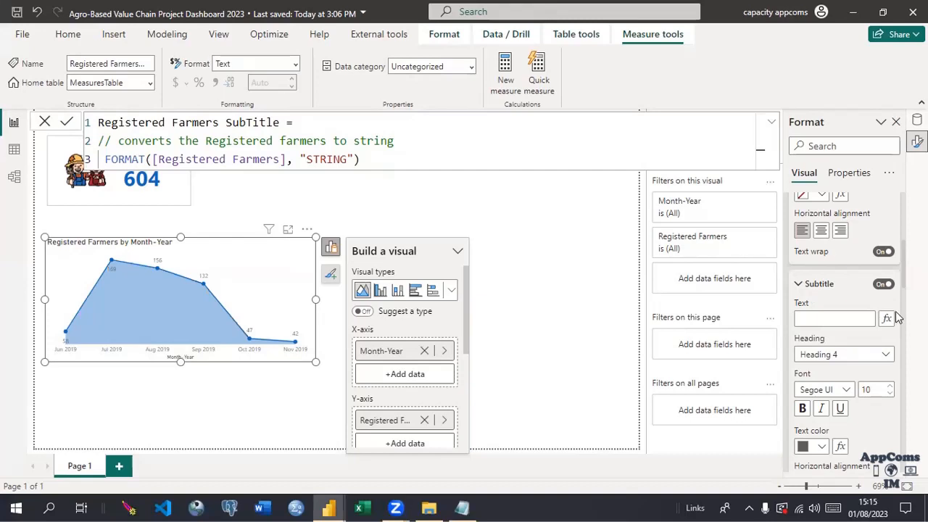
# Base the subtitle text conditionally on the field value of the Registered Farmers SubTitle measure from MeasuresTable
pyautogui.click(888, 321)
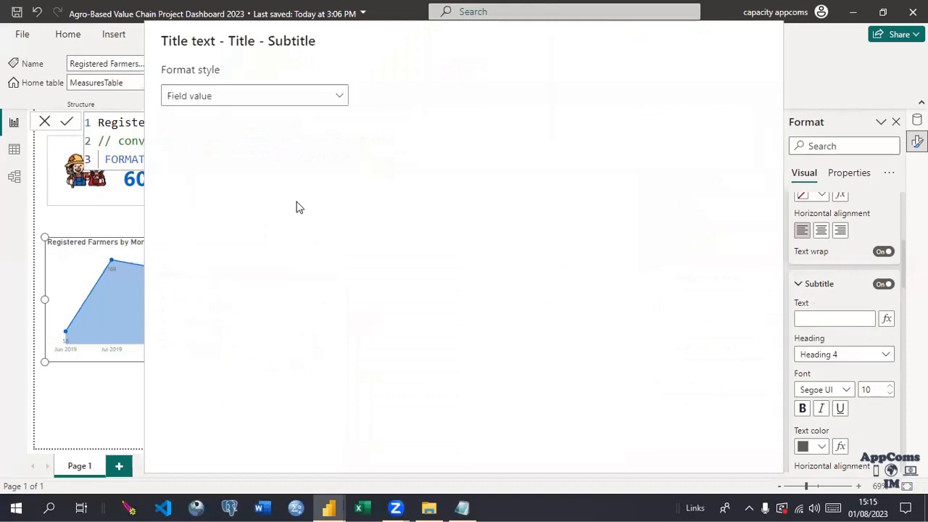
pyautogui.click(337, 98)
pyautogui.click(269, 118)
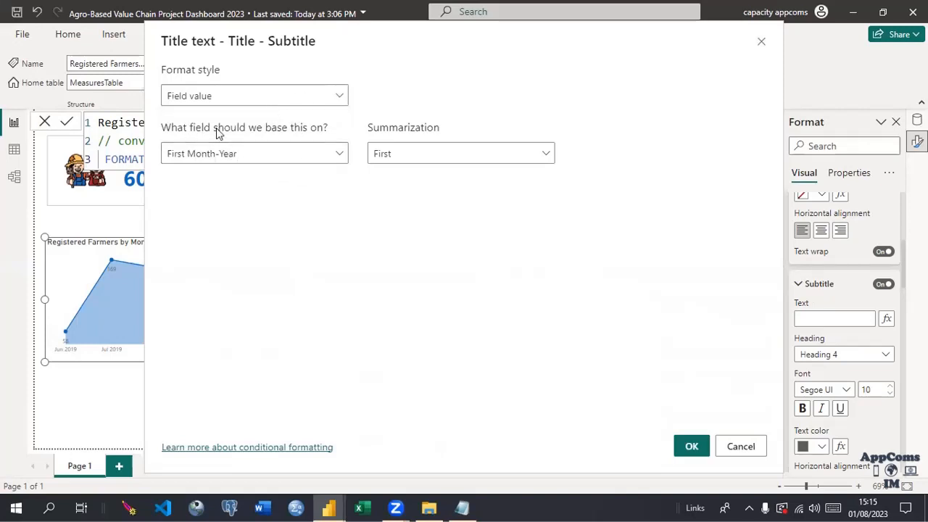
pyautogui.click(338, 156)
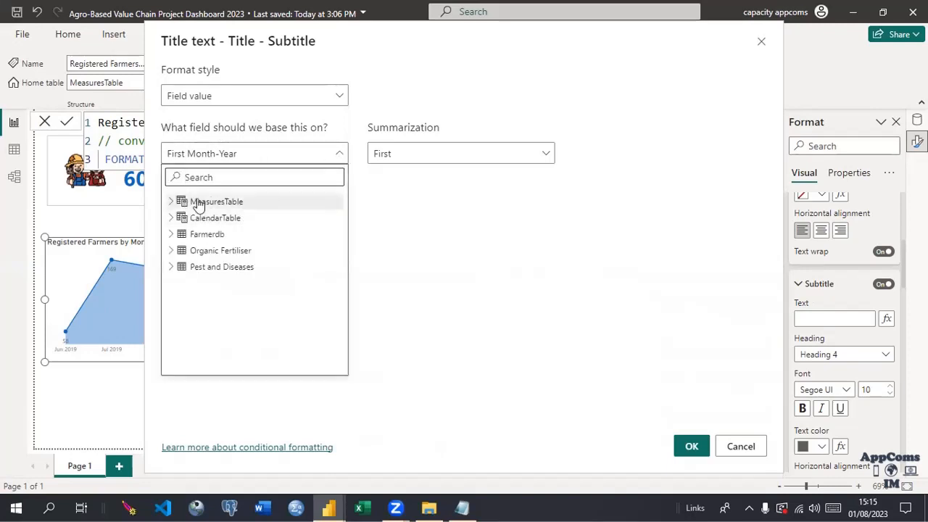
pyautogui.click(171, 202)
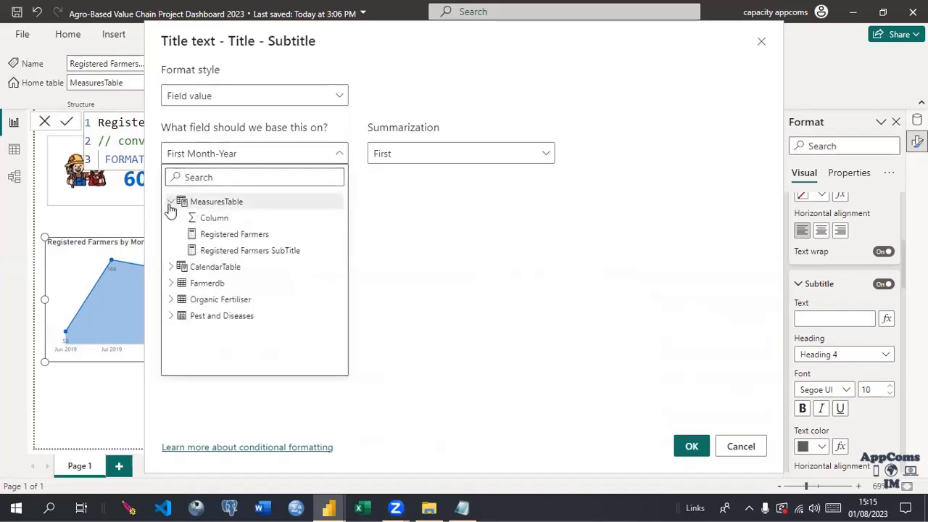
pyautogui.click(255, 252)
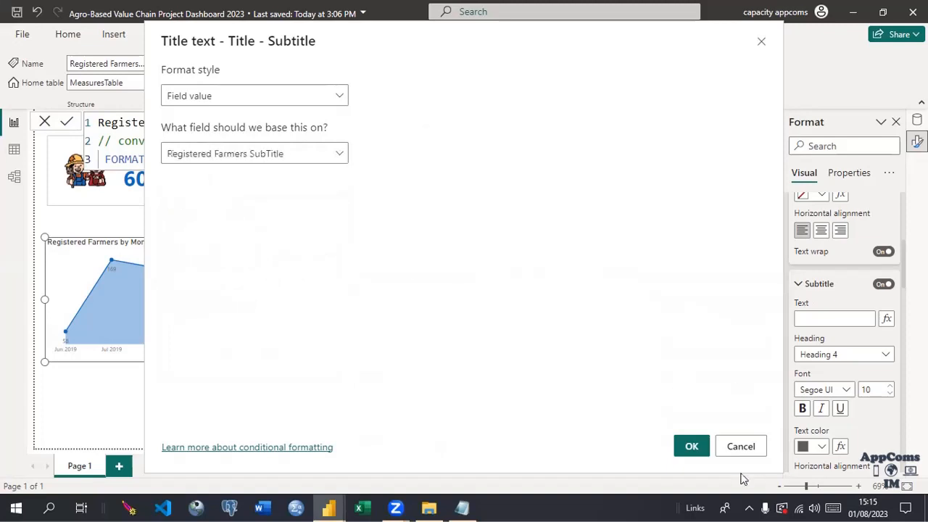
pyautogui.click(692, 446)
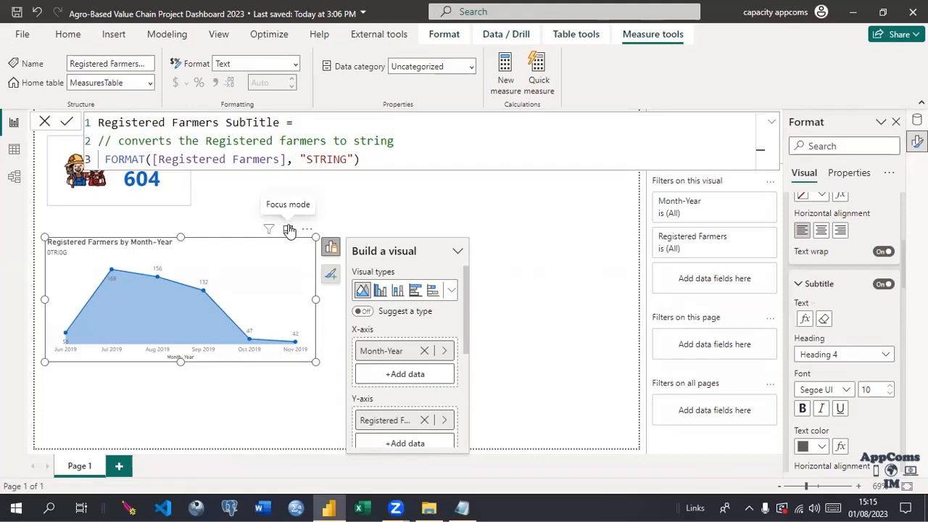
# Remove STRING from the FORMAT function's quotes in the subtitle measure and commit the empty format string
pyautogui.click(345, 159)
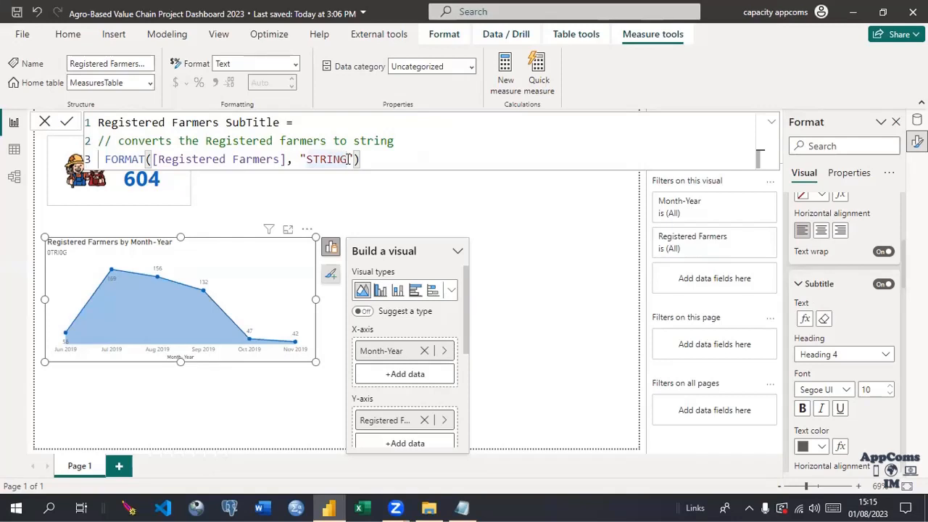
pyautogui.press('BackSpace')
pyautogui.press('BackSpace')
pyautogui.press('BackSpace')
pyautogui.press('BackSpace')
pyautogui.press('BackSpace')
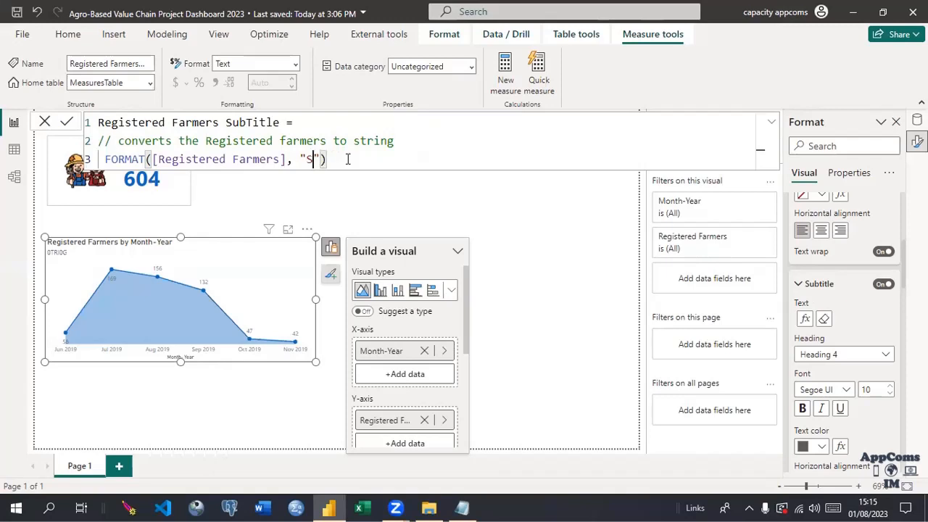
pyautogui.press('BackSpace')
pyautogui.click(66, 125)
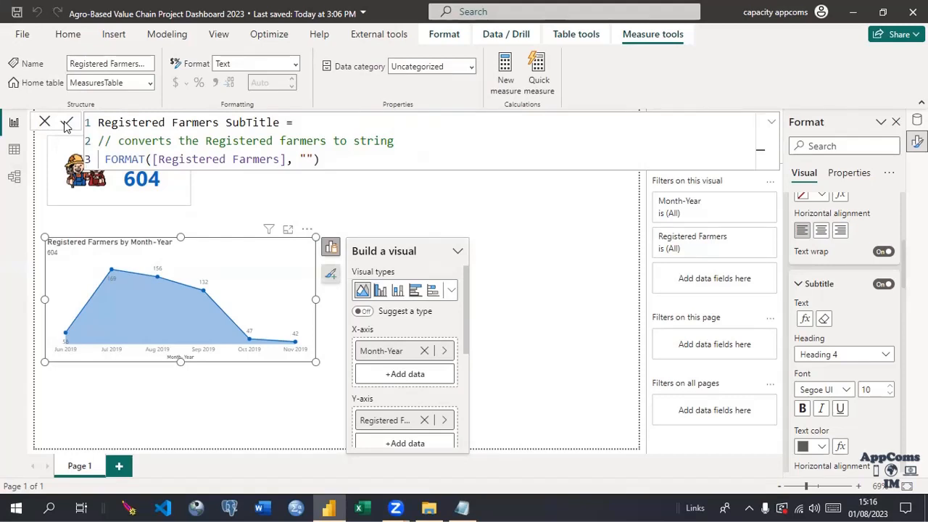
# Set the subtitle measure's format string to "#,0", commit it and close the formula editor
pyautogui.click(306, 158)
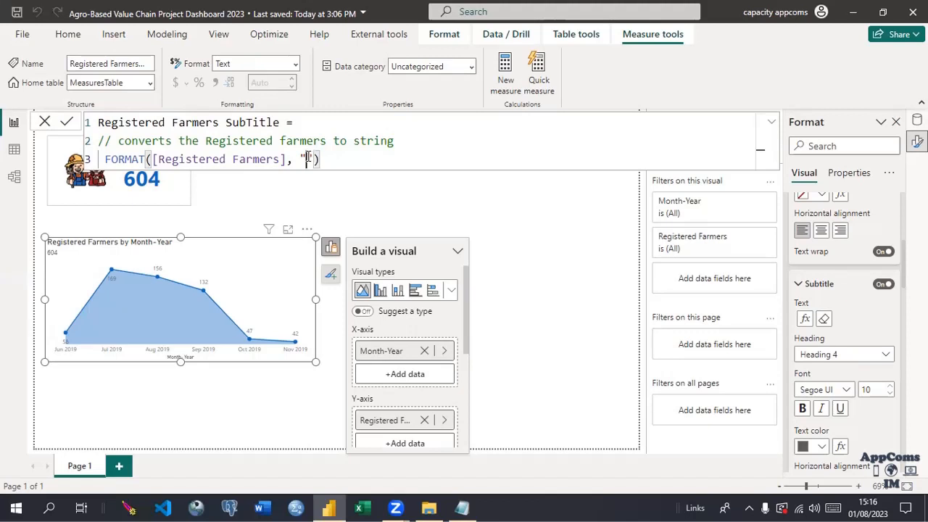
pyautogui.write('#,0')
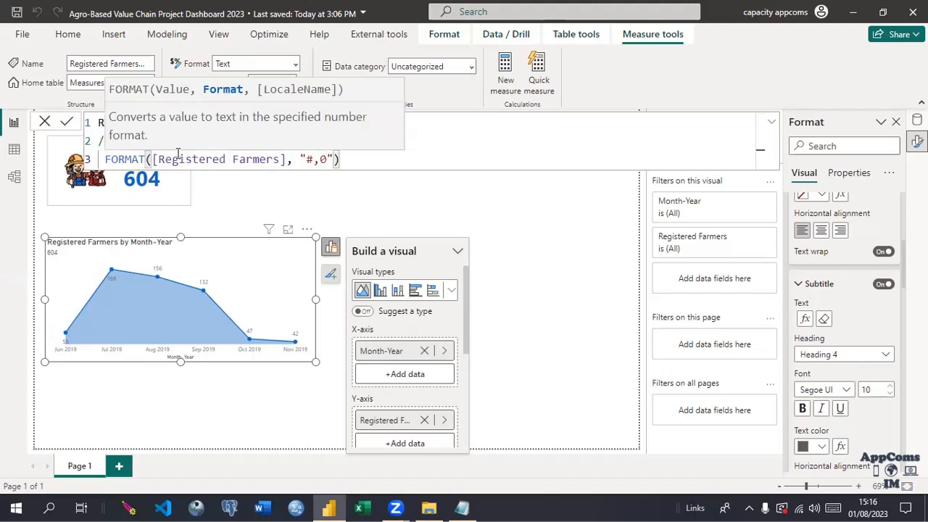
pyautogui.click(66, 123)
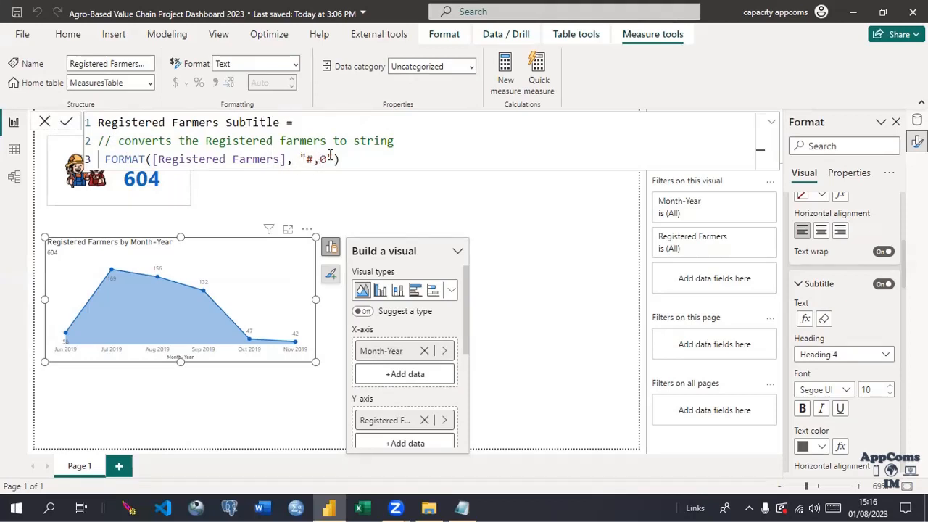
pyautogui.click(45, 121)
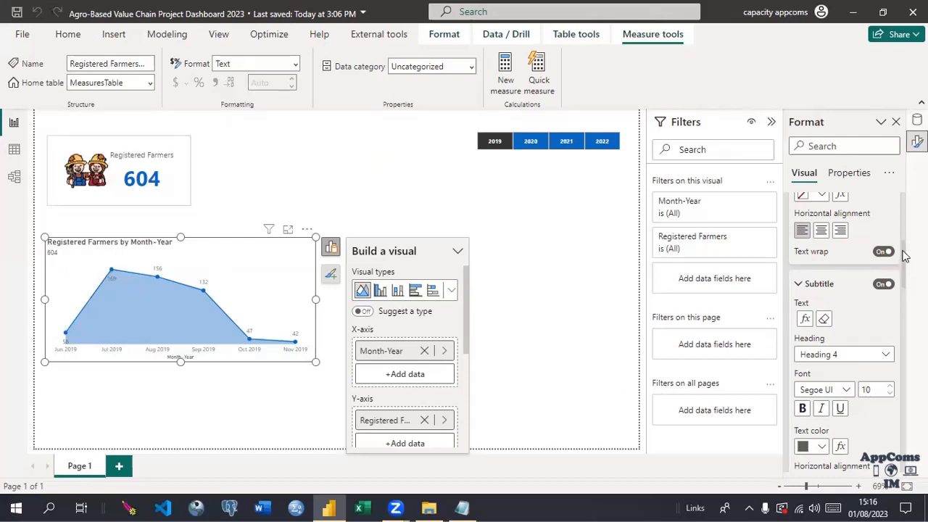
# Centre the area chart's title and narrow the chart to just over the width of the Registered Farmers card
pyautogui.click(825, 234)
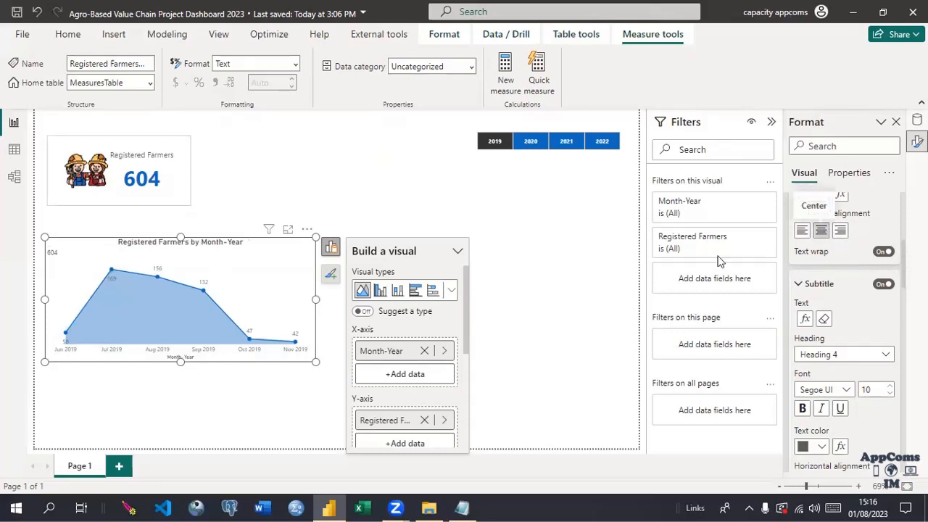
pyautogui.moveTo(313, 299); pyautogui.dragTo(201, 296)
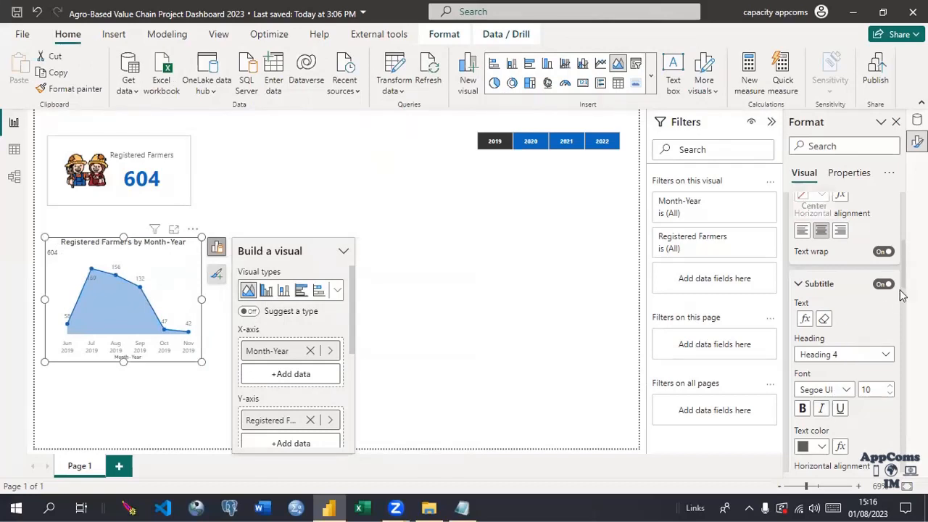
# Centre the area chart's subtitle and make its text bold in the darker theme blue
pyautogui.scroll(-3, 902, 290)
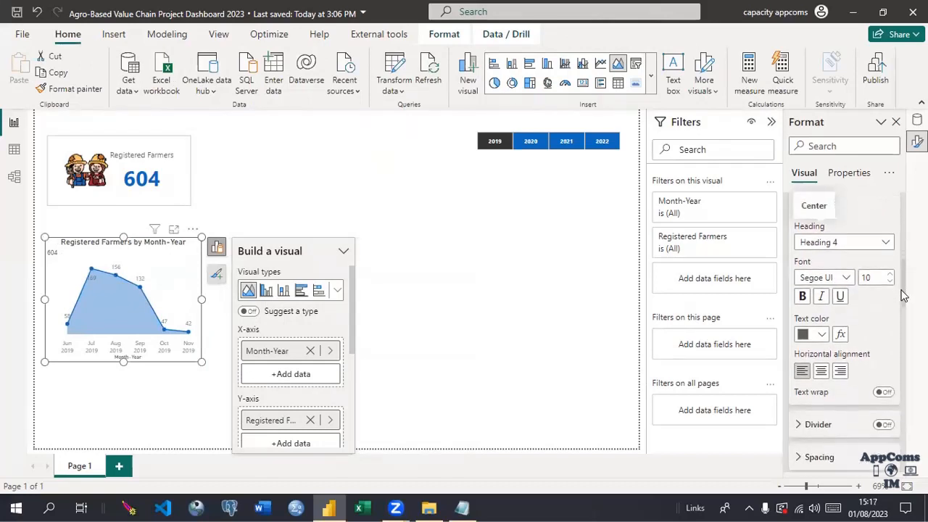
pyautogui.click(820, 374)
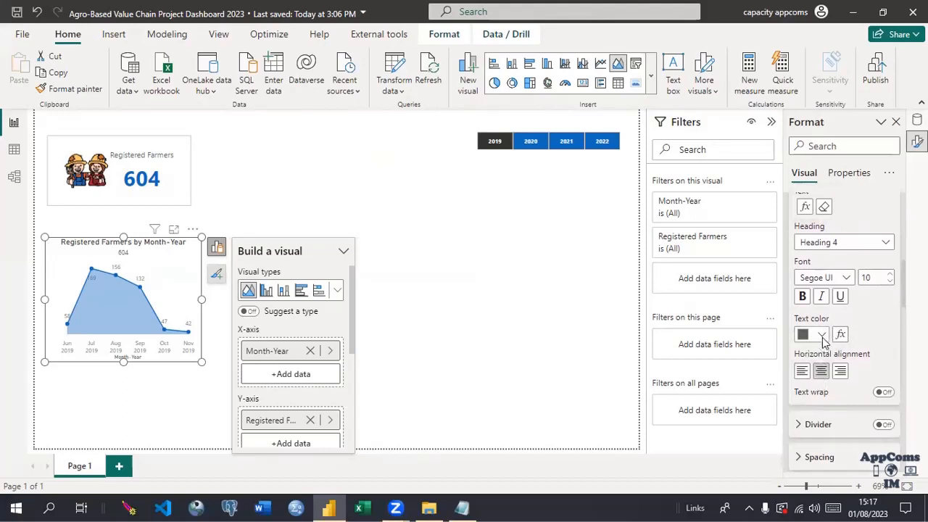
pyautogui.click(823, 337)
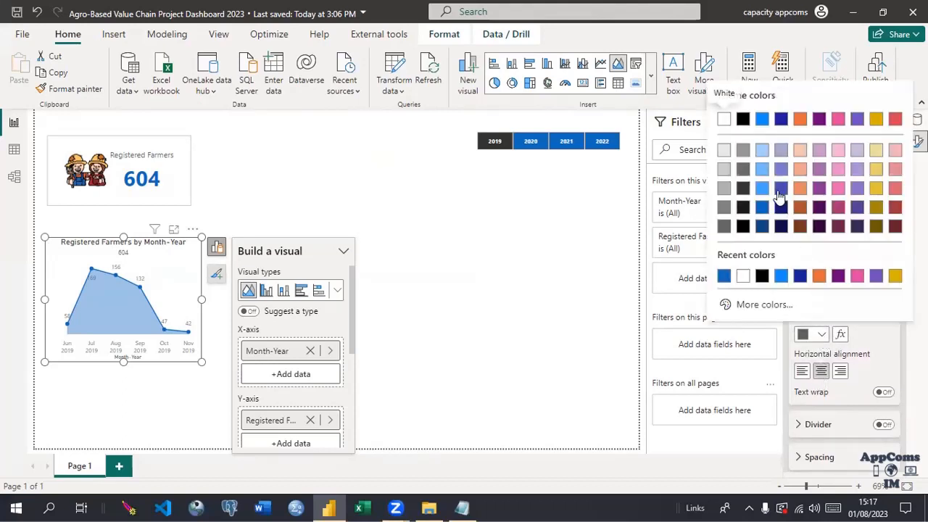
pyautogui.click(761, 209)
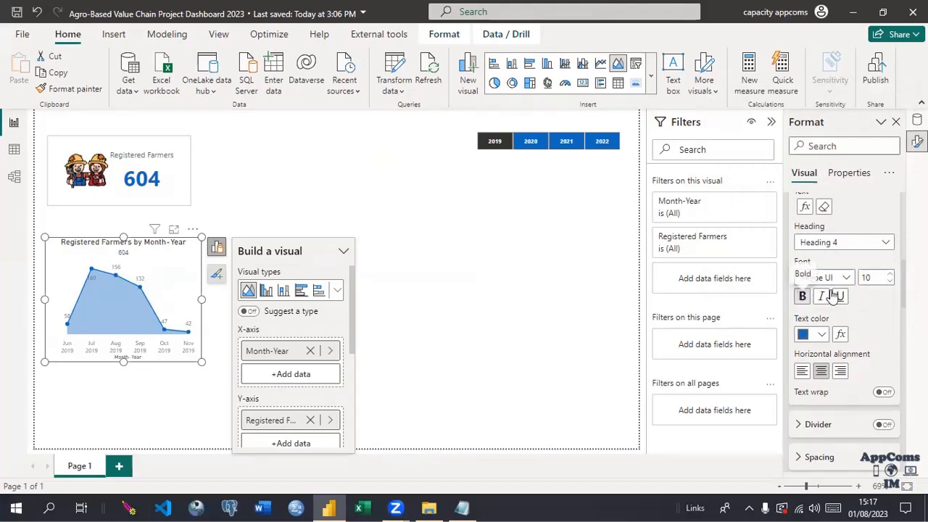
# Set the area chart subtitle's font size to 30
pyautogui.click(891, 276)
pyautogui.click(891, 275)
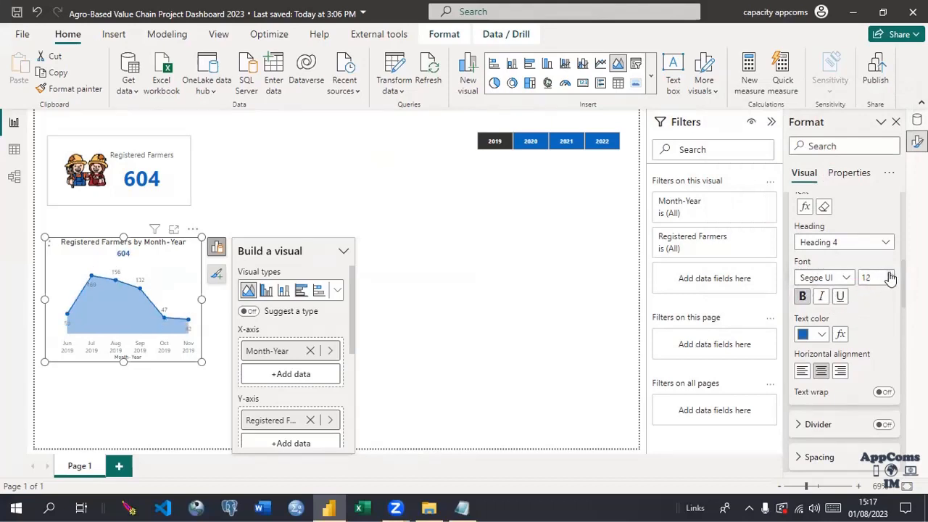
pyautogui.click(891, 276)
pyautogui.click(890, 275)
pyautogui.click(891, 276)
pyautogui.click(890, 275)
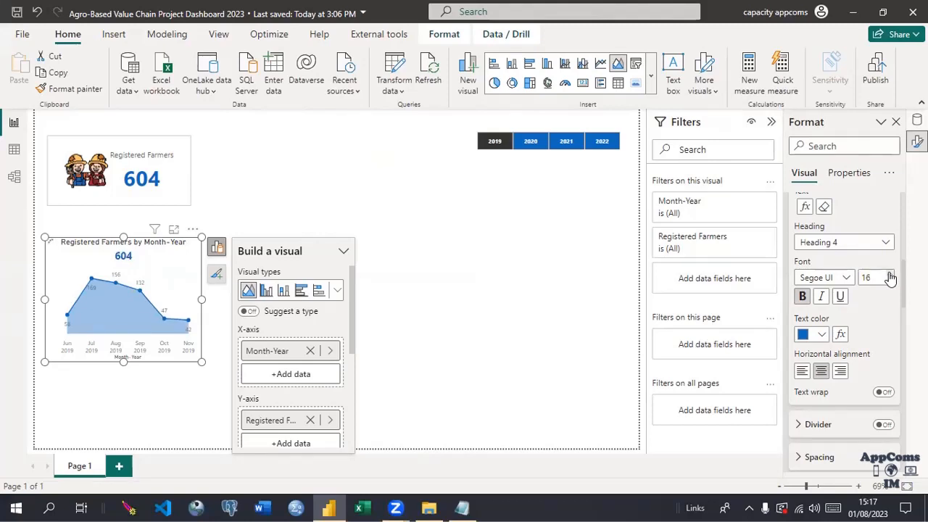
pyautogui.click(891, 276)
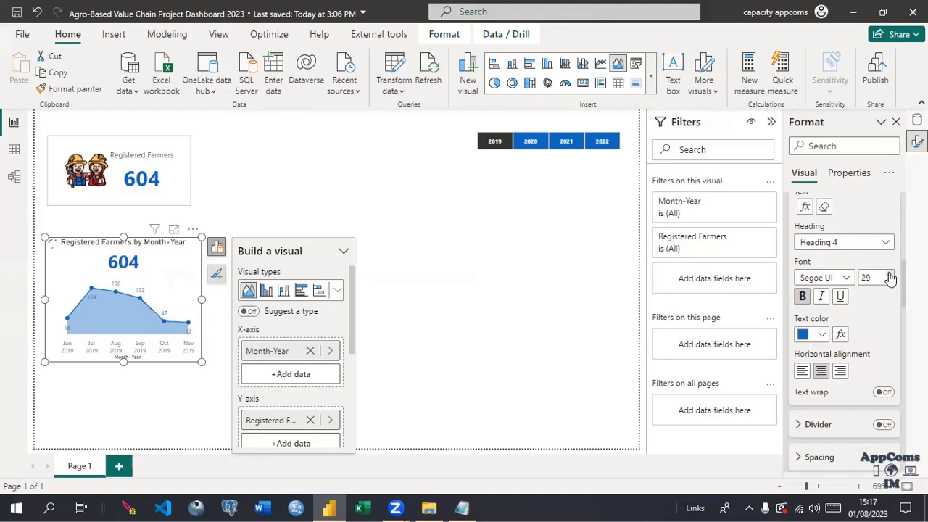
pyautogui.click(891, 276)
pyautogui.click(890, 275)
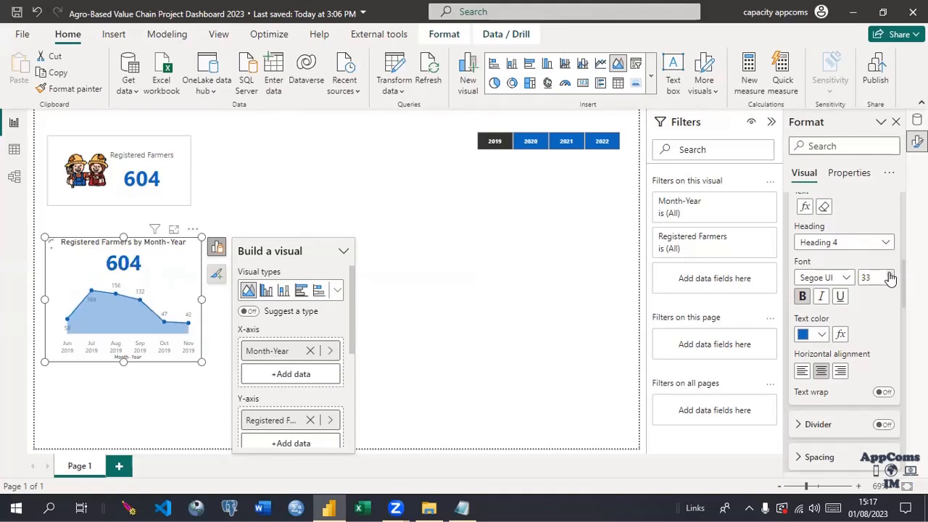
pyautogui.click(891, 276)
pyautogui.click(891, 277)
pyautogui.click(891, 281)
pyautogui.click(890, 281)
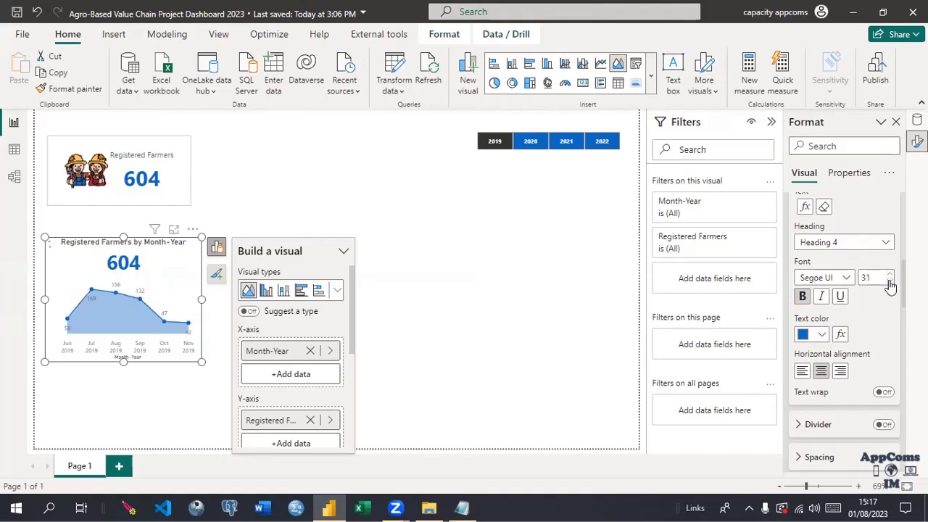
pyautogui.click(891, 281)
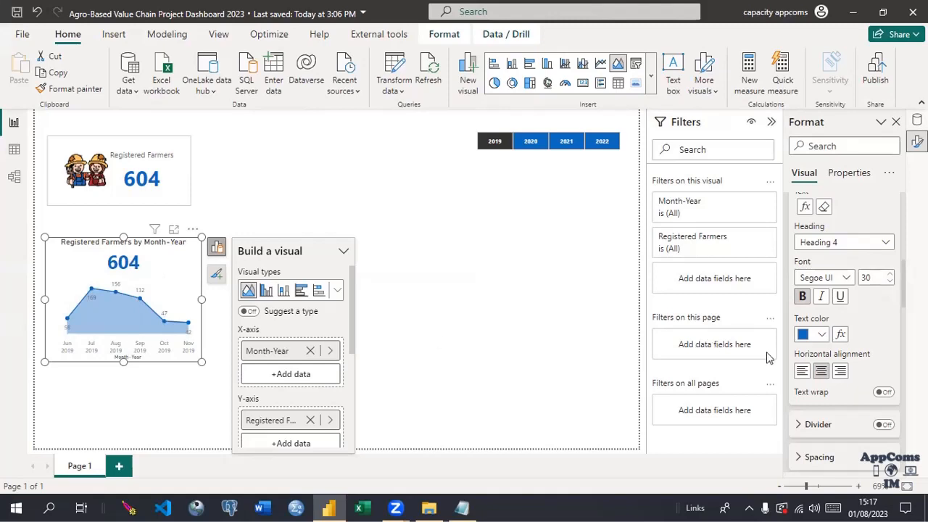
# Collapse the title settings, switch off the area chart's X-axis and expand the Y-axis settings
pyautogui.scroll(5, 905, 302)
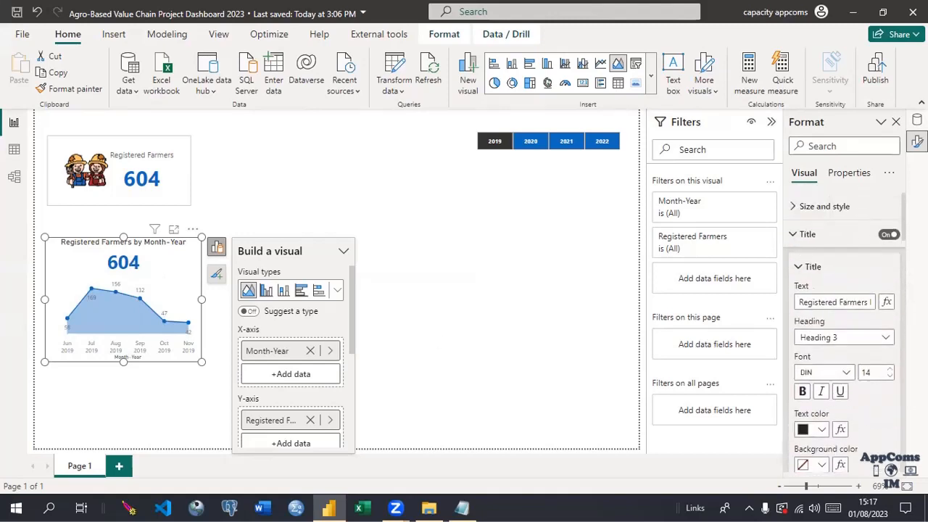
pyautogui.click(793, 239)
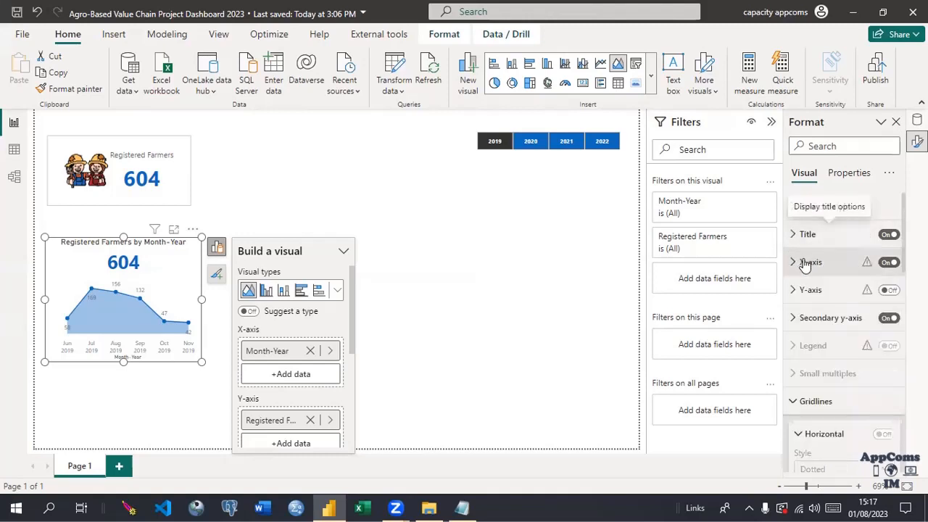
pyautogui.click(888, 263)
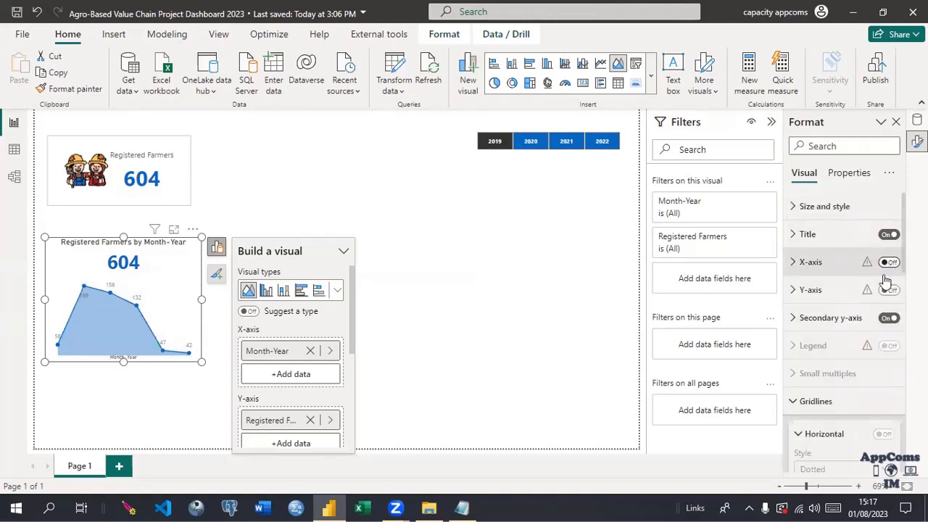
pyautogui.click(794, 291)
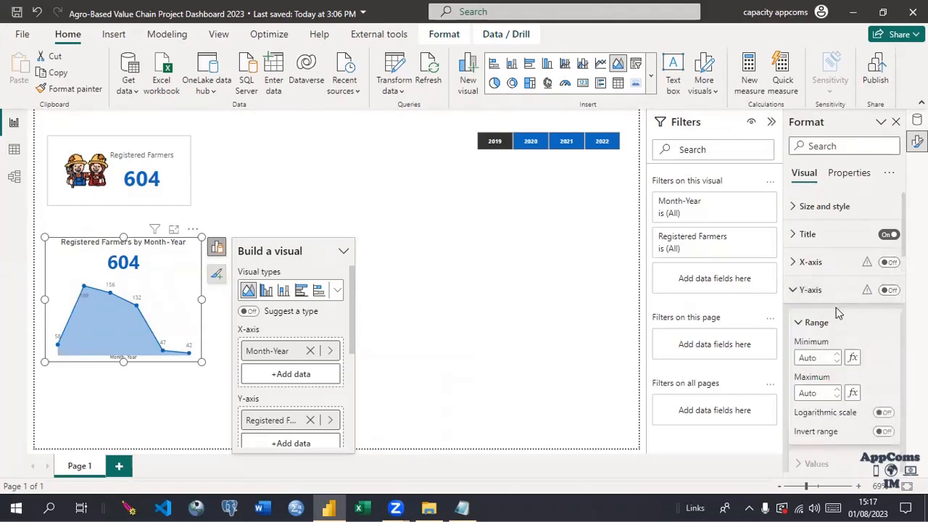
# Switch off the area chart's X-axis title and collapse the X-axis and Y-axis settings
pyautogui.click(794, 266)
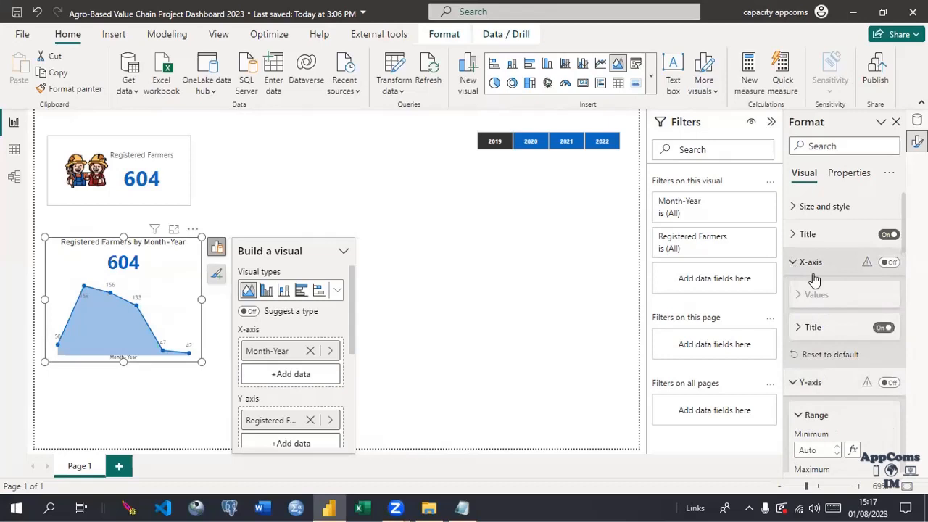
pyautogui.click(884, 328)
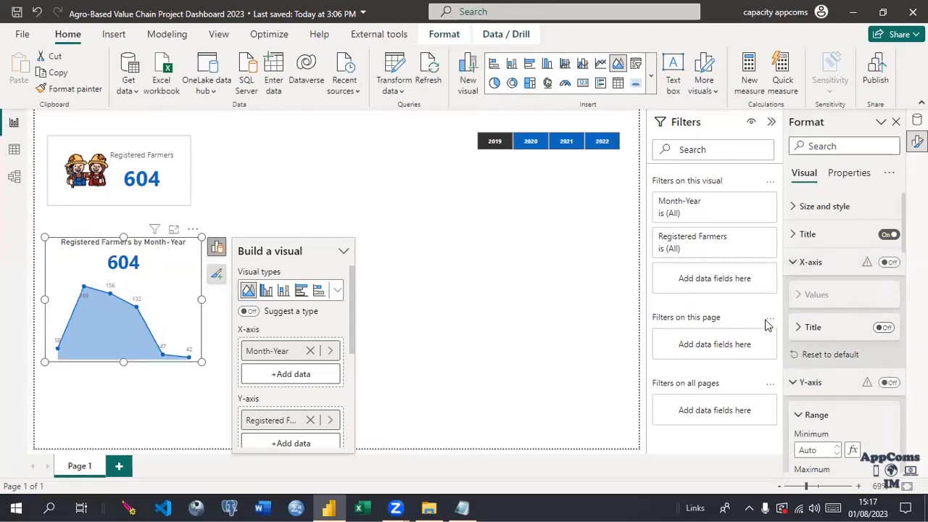
pyautogui.click(793, 263)
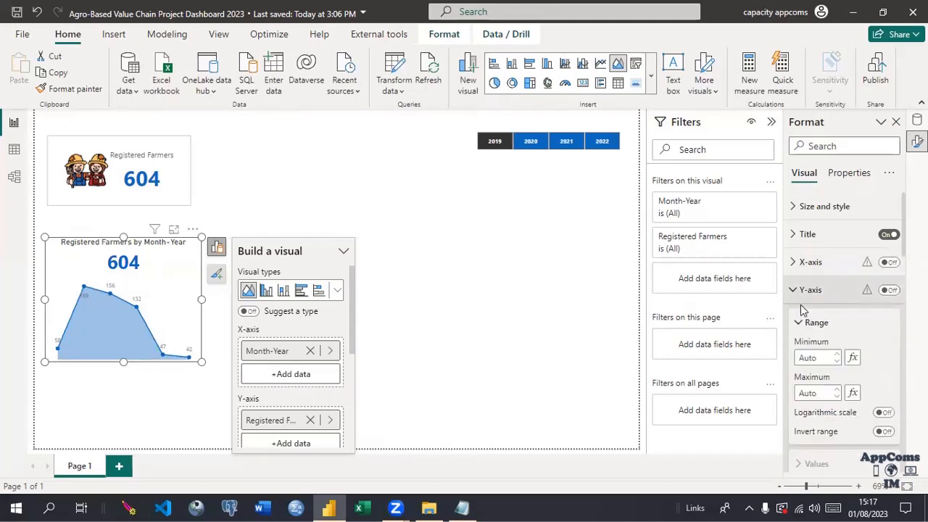
pyautogui.click(795, 290)
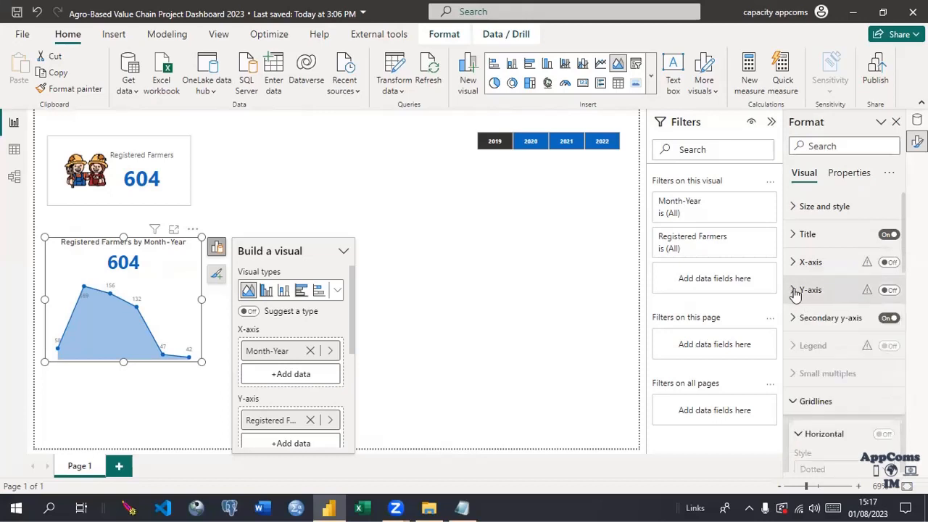
# Switch off the area chart's data labels and shorten the chart so only a shallow trend shape remains under the subtitle
pyautogui.click(793, 401)
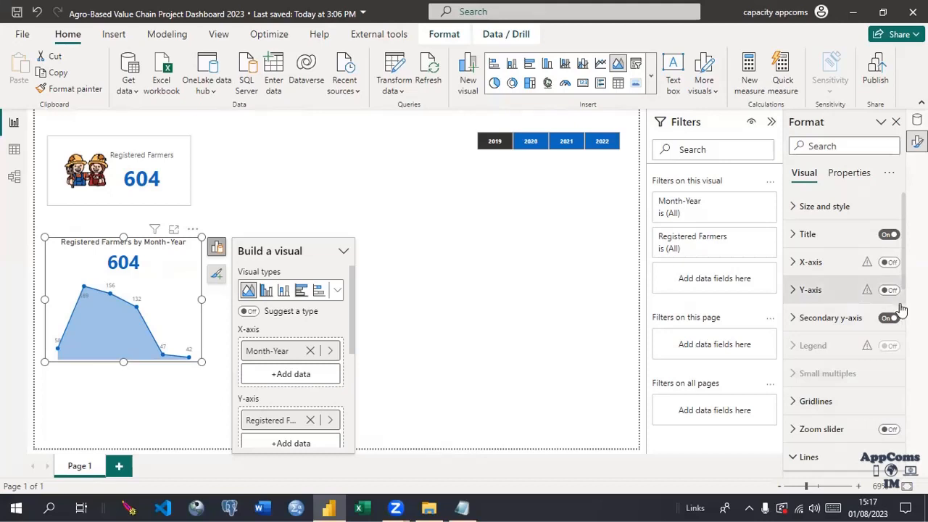
pyautogui.scroll(-4, 844, 332)
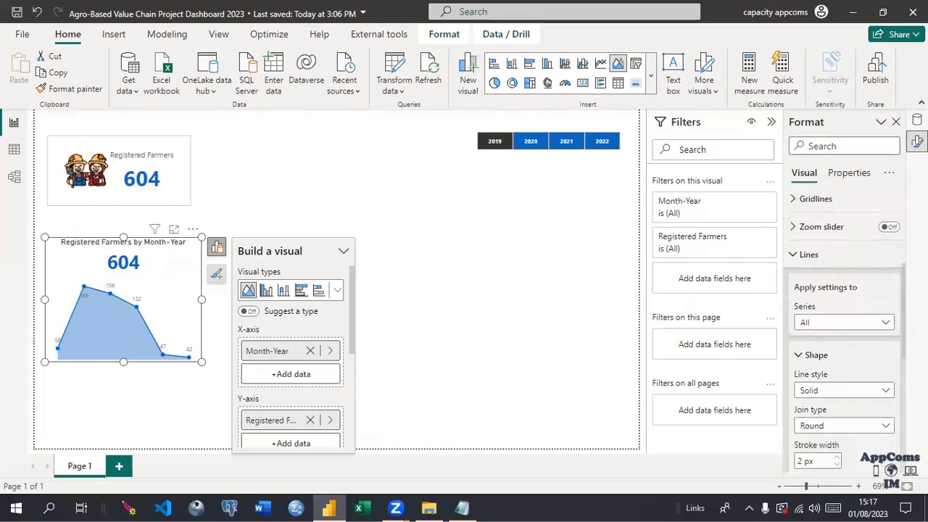
pyautogui.scroll(-3, 844, 332)
pyautogui.scroll(5, 845, 332)
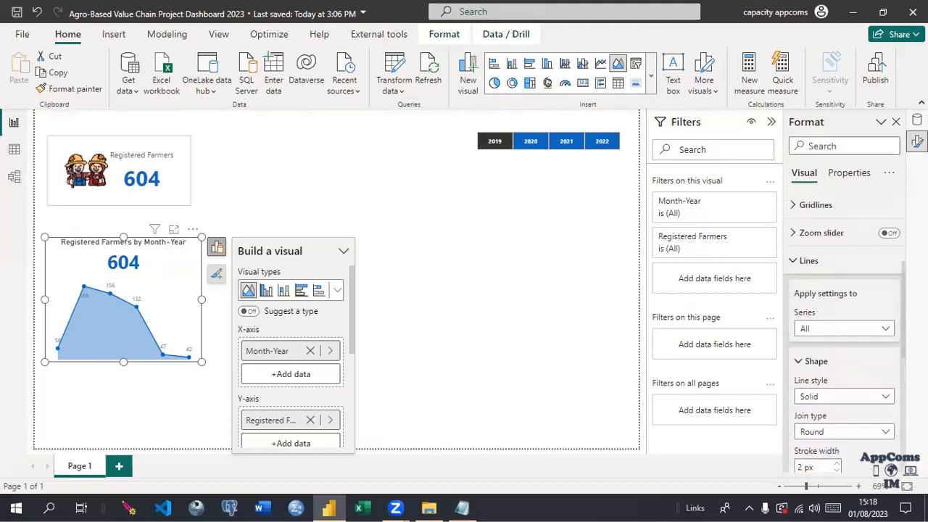
pyautogui.click(797, 263)
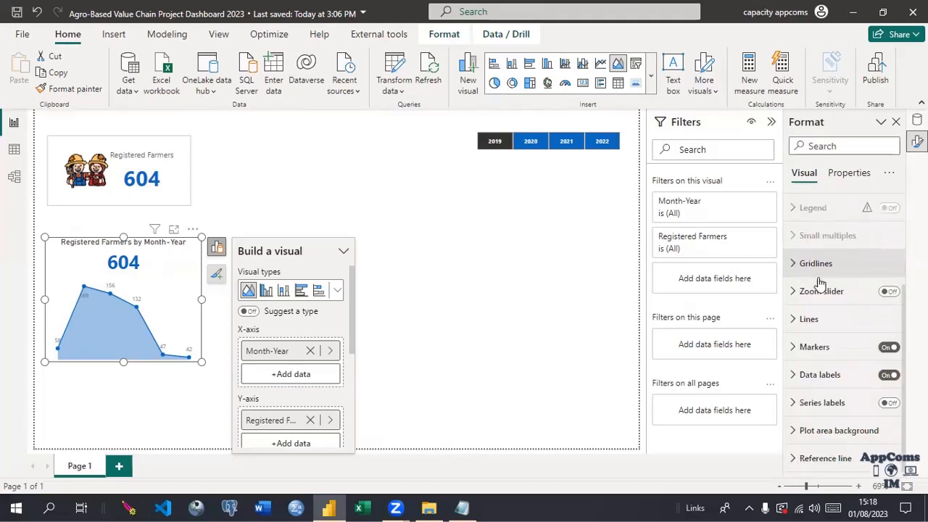
pyautogui.click(888, 376)
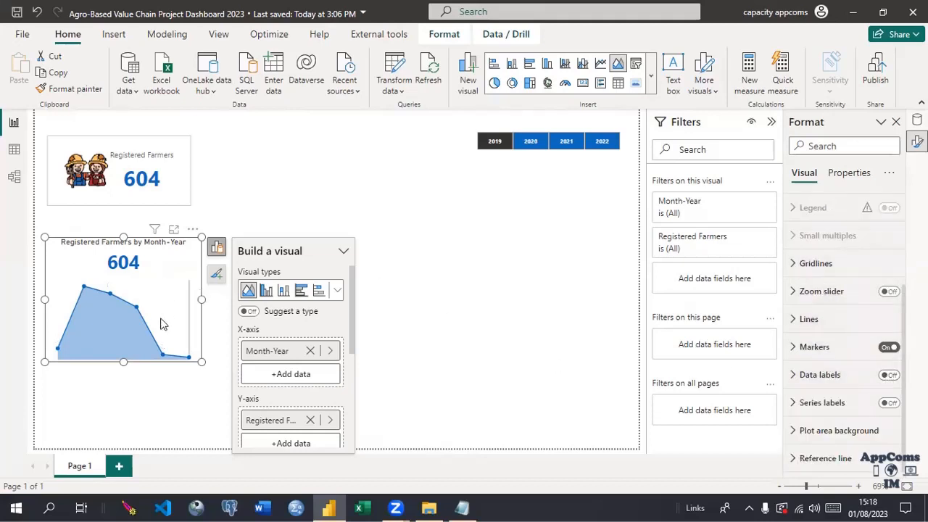
pyautogui.moveTo(130, 360); pyautogui.dragTo(133, 312)
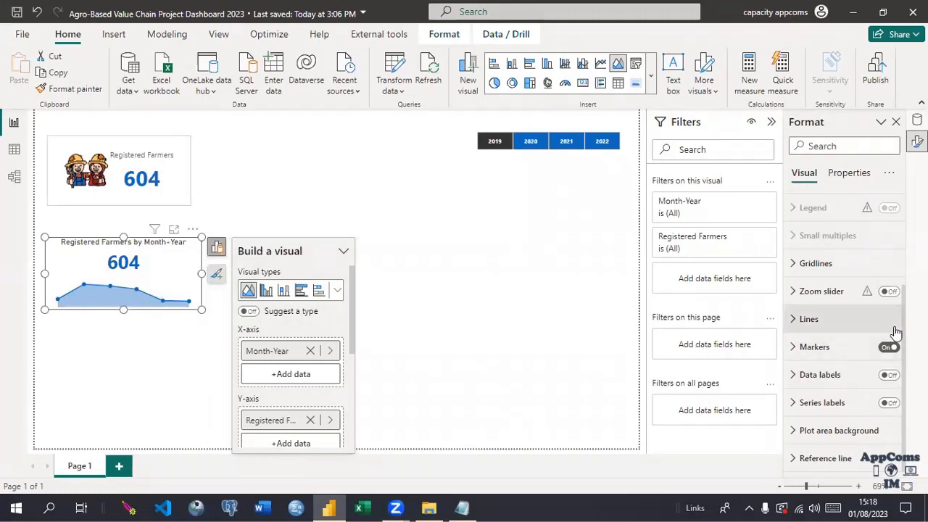
# Change the area chart's title text to "Registered Farmers" and its font to Segoe UI
pyautogui.scroll(3, 870, 297)
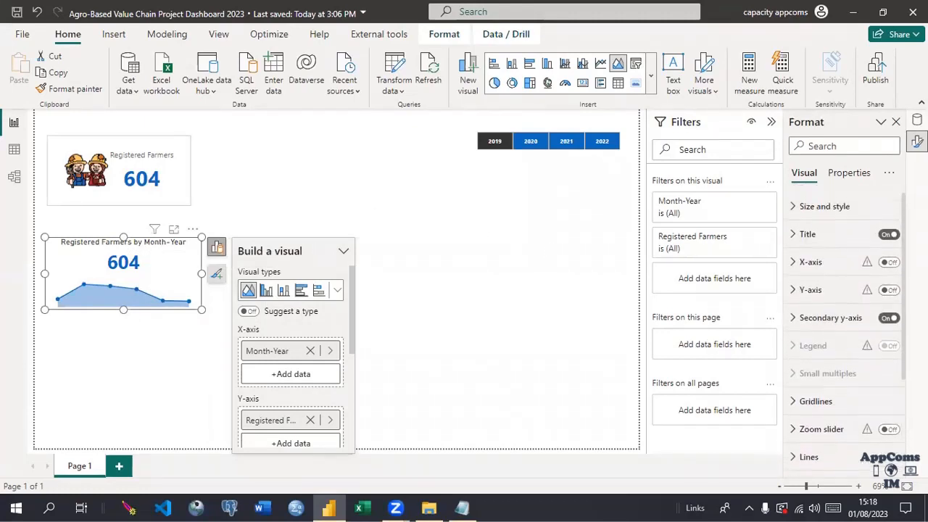
pyautogui.click(796, 239)
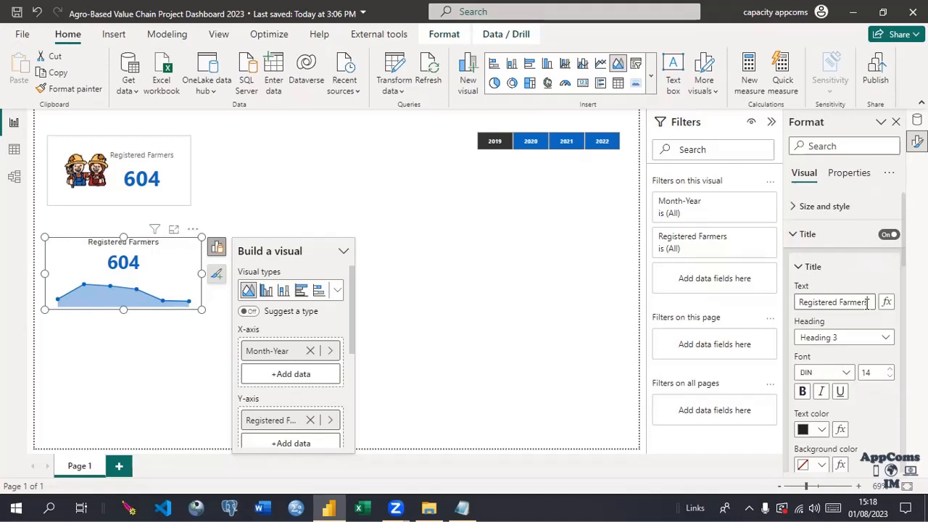
pyautogui.click(846, 373)
pyautogui.moveTo(897, 242); pyautogui.dragTo(901, 334)
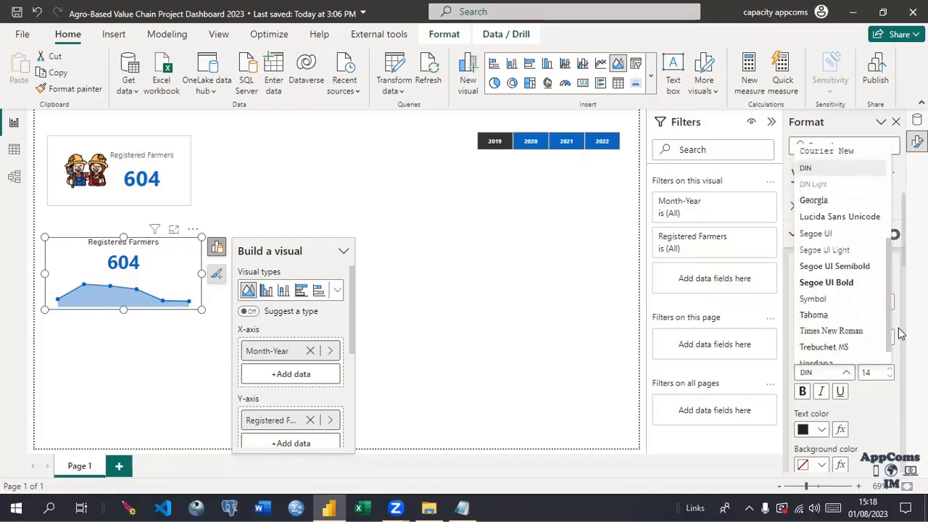
pyautogui.click(816, 232)
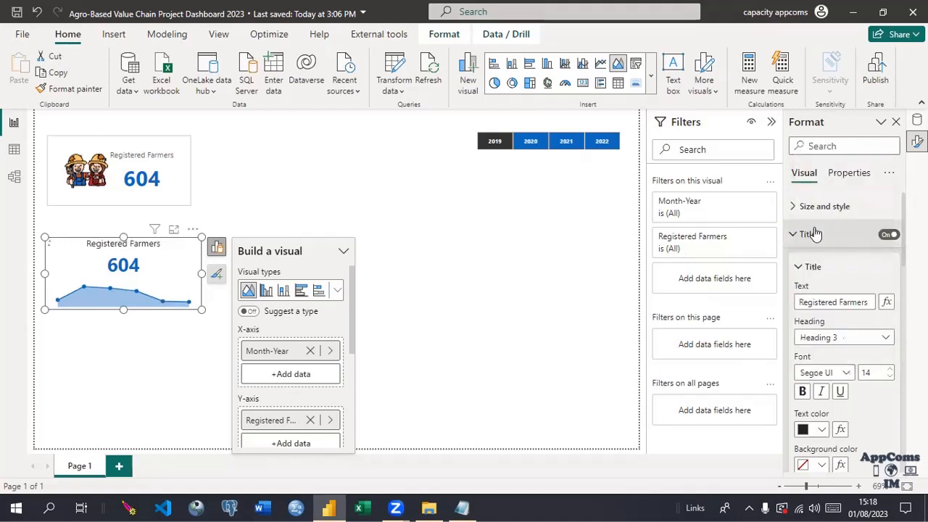
# Set the area chart's title font size to 16 and narrow the chart to slightly less than the card's width
pyautogui.click(891, 370)
pyautogui.click(892, 371)
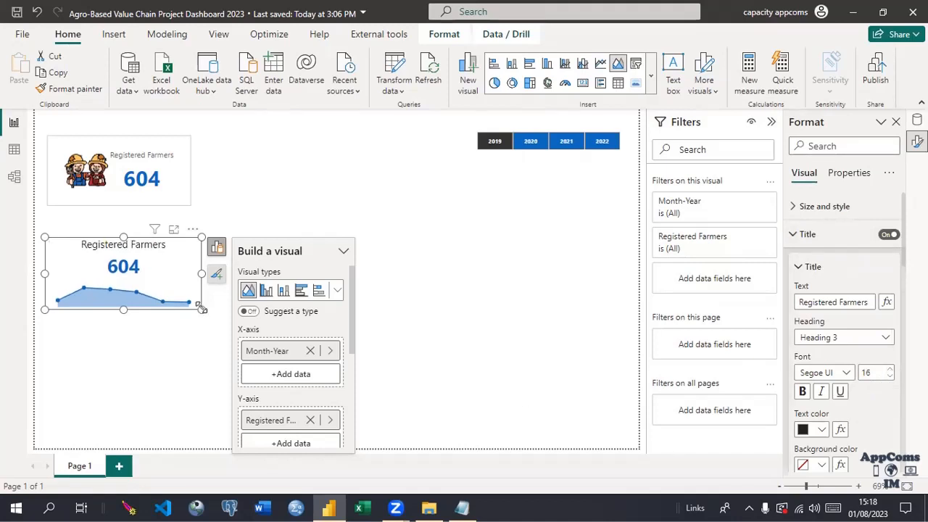
pyautogui.moveTo(201, 309); pyautogui.dragTo(179, 313)
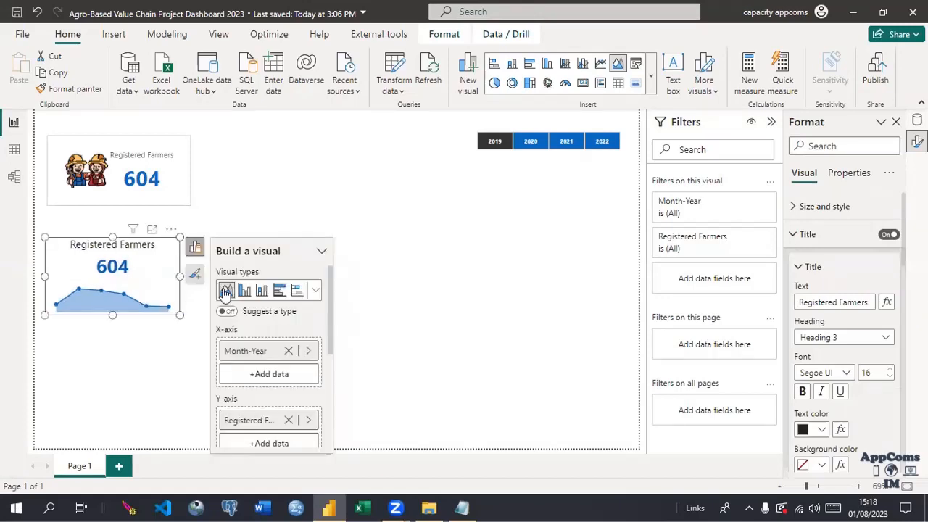
pyautogui.click(267, 208)
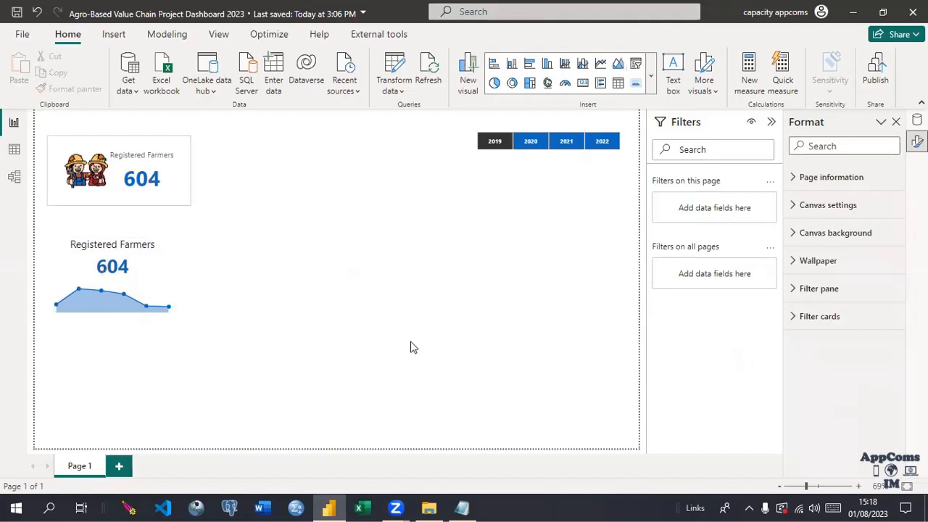
# Duplicate the Registered Farmers area chart and place the copy beside the original, aligned with its top edge
pyautogui.click(161, 280)
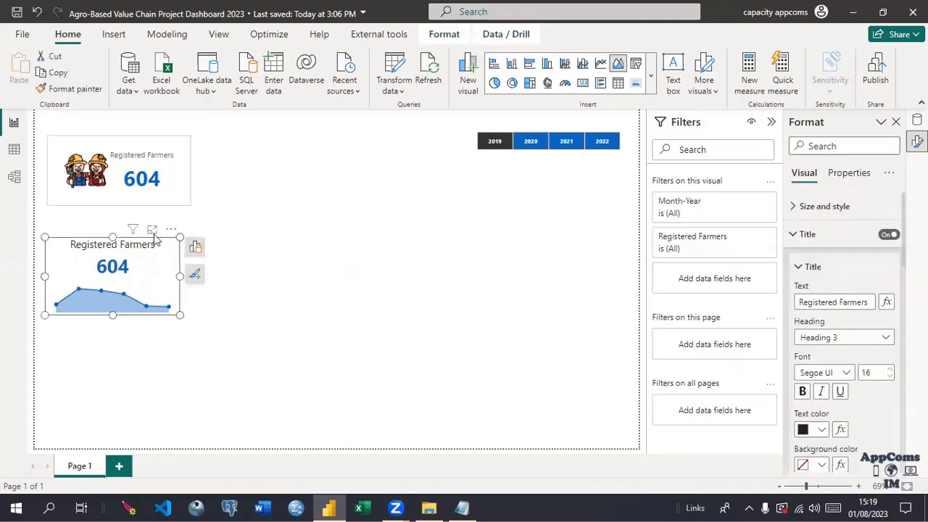
pyautogui.click(52, 75)
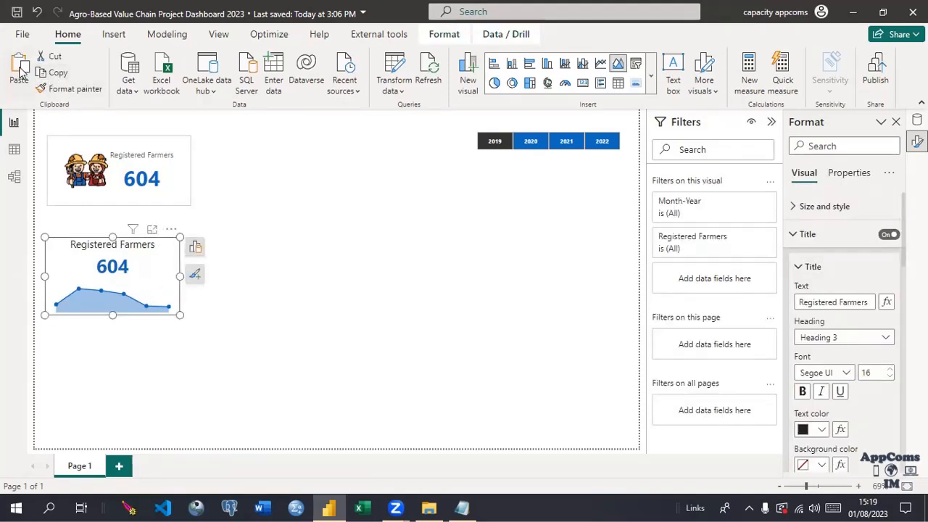
pyautogui.click(21, 69)
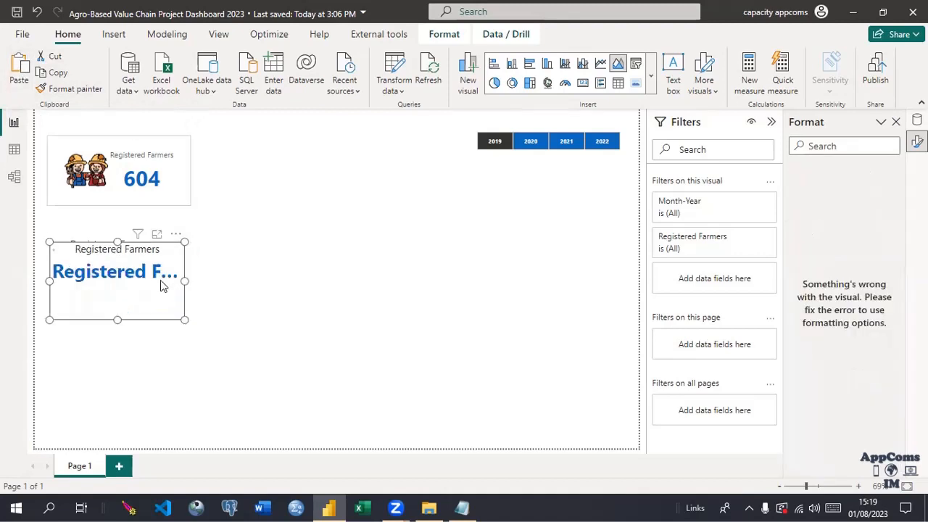
pyautogui.moveTo(174, 279); pyautogui.dragTo(304, 281)
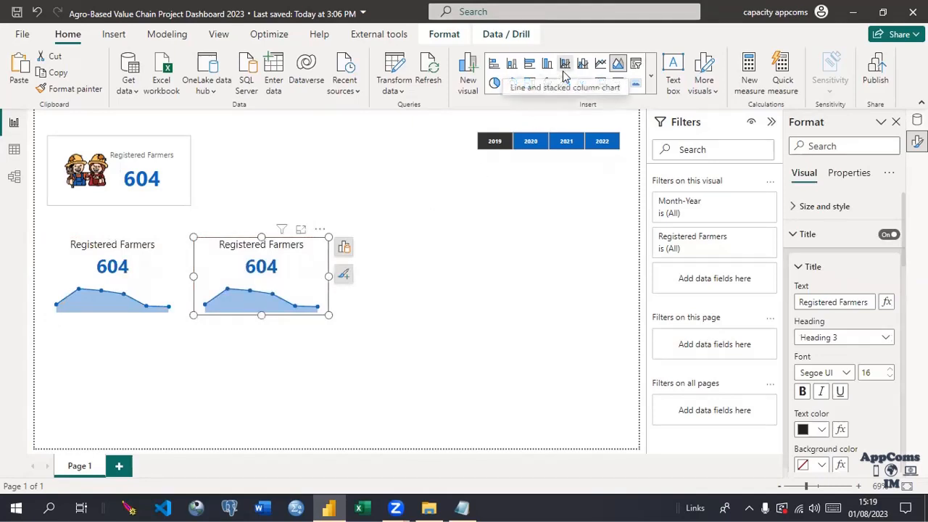
# Convert the copied chart to a line and clustered column chart and move it further away from the original area chart
pyautogui.click(585, 66)
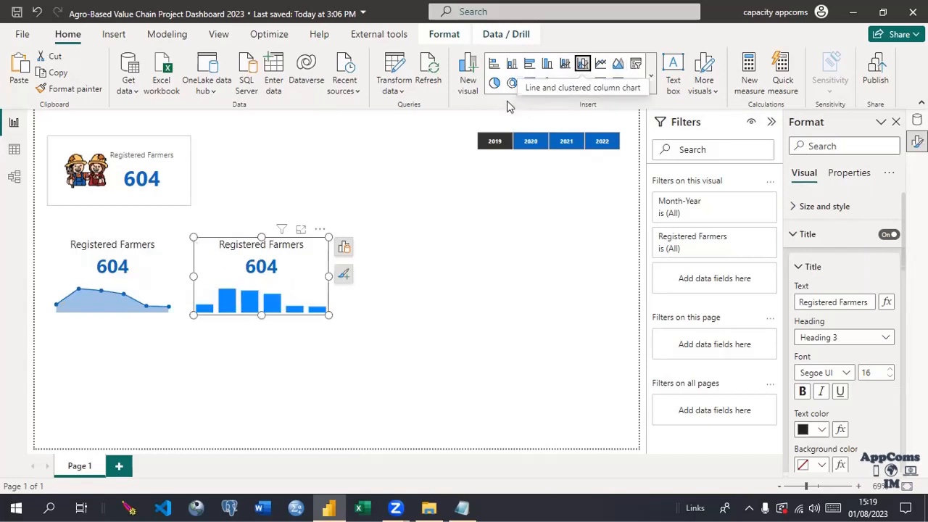
pyautogui.click(390, 278)
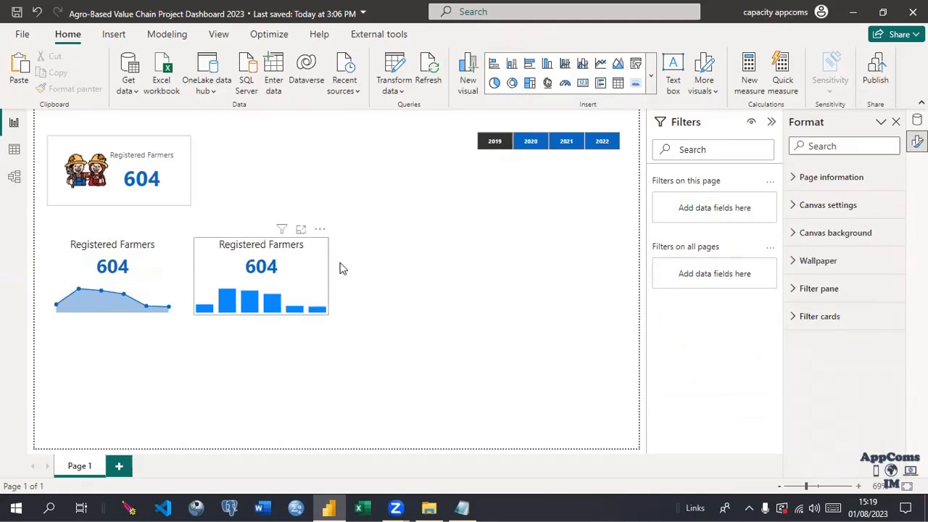
pyautogui.moveTo(303, 269); pyautogui.dragTo(339, 270)
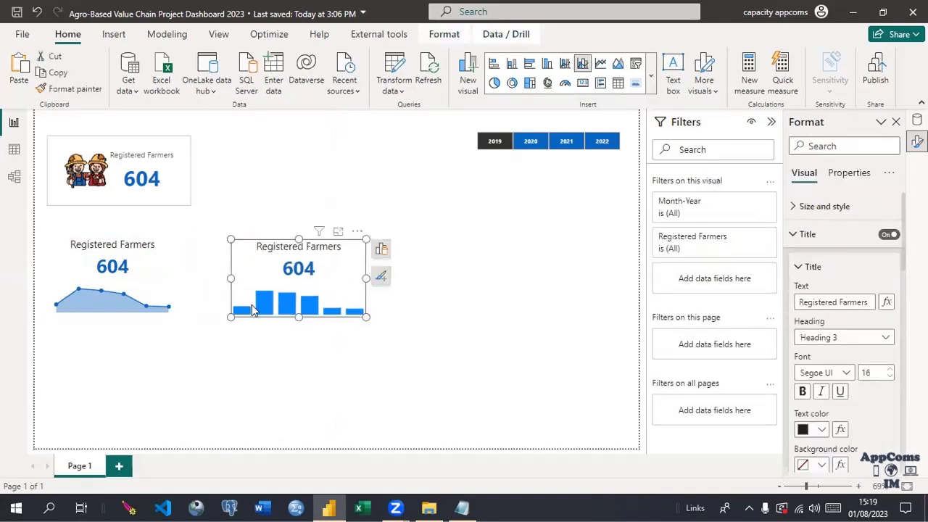
# Insert an empty table visual on the report page, below the Registered Farmers area chart
pyautogui.moveTo(262, 305)
pyautogui.moveTo(88, 305)
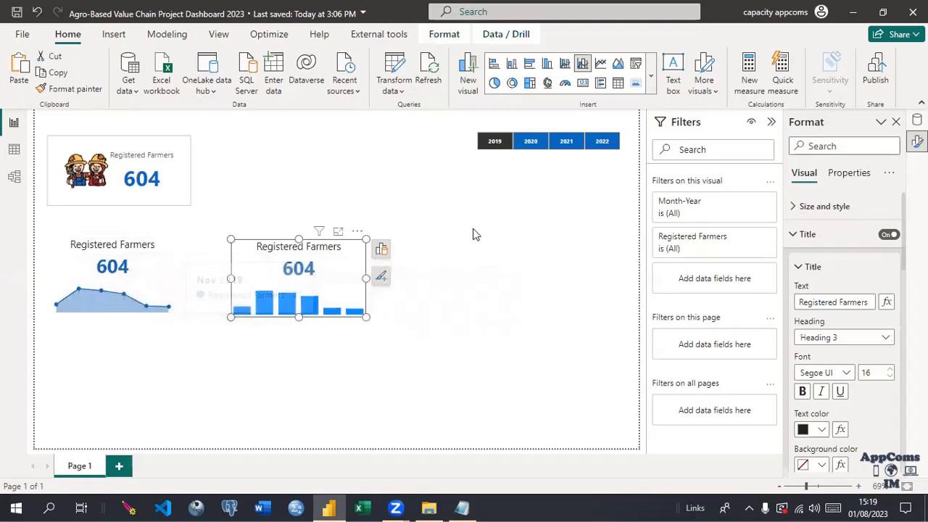
pyautogui.click(450, 236)
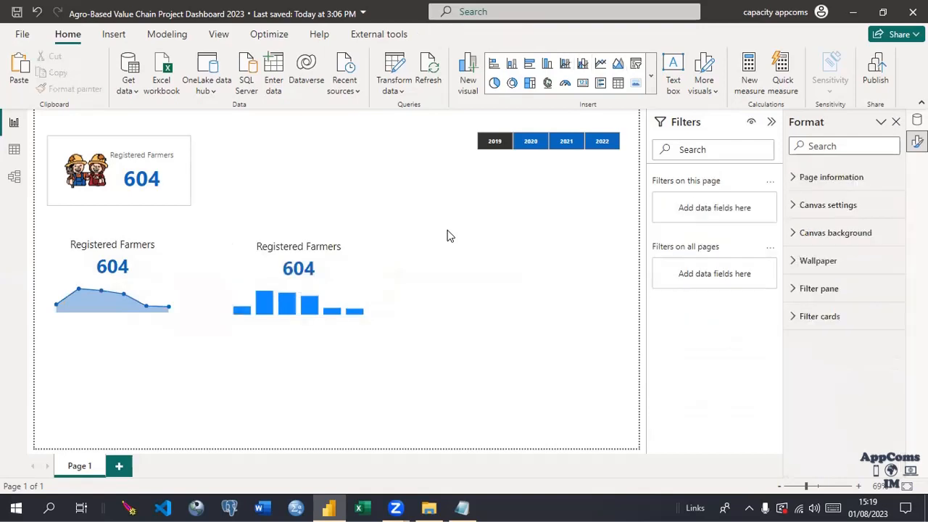
pyautogui.click(654, 84)
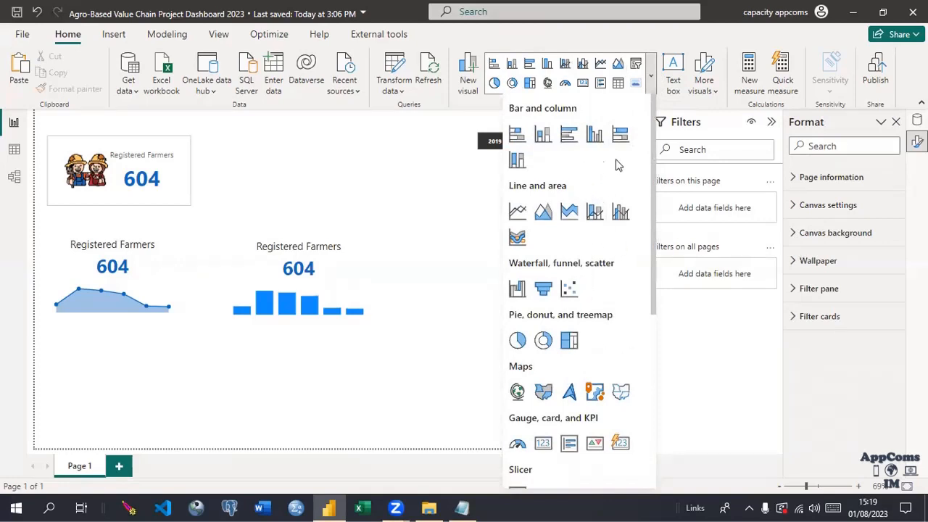
pyautogui.moveTo(655, 249); pyautogui.dragTo(646, 346)
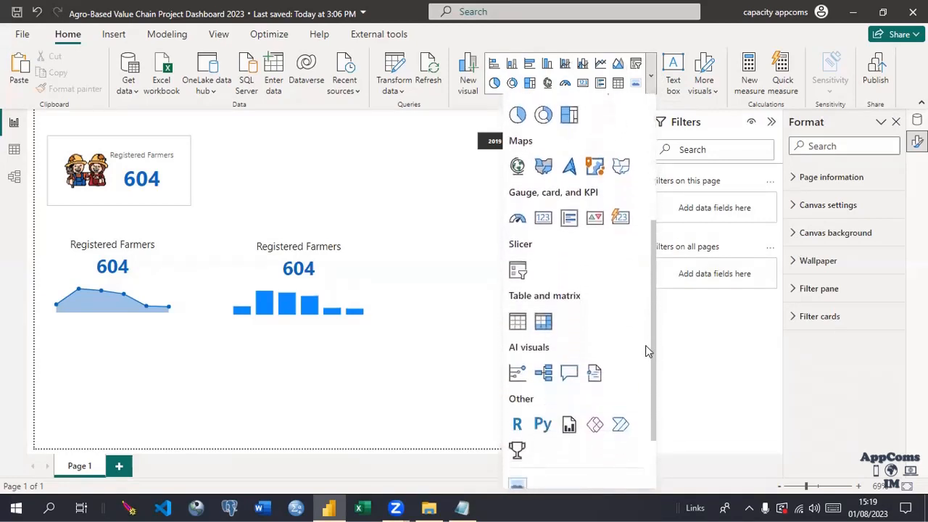
pyautogui.click(517, 323)
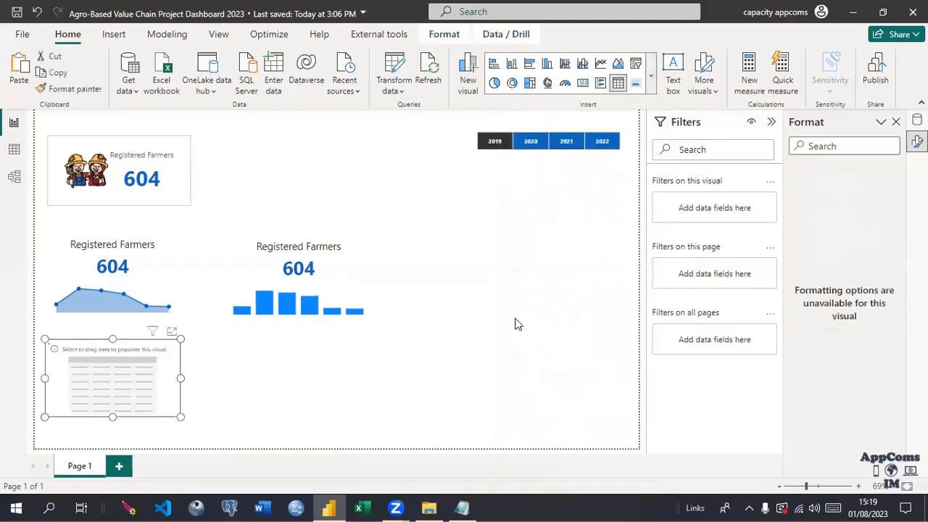
# Add the Registered Farmers measure from MeasuresTable as a column of the new table
pyautogui.moveTo(348, 320)
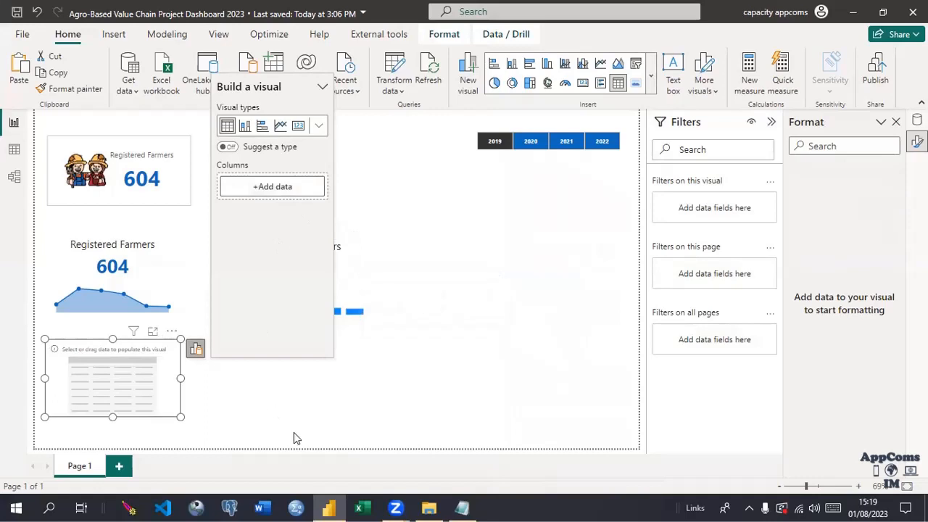
pyautogui.click(294, 432)
pyautogui.click(155, 359)
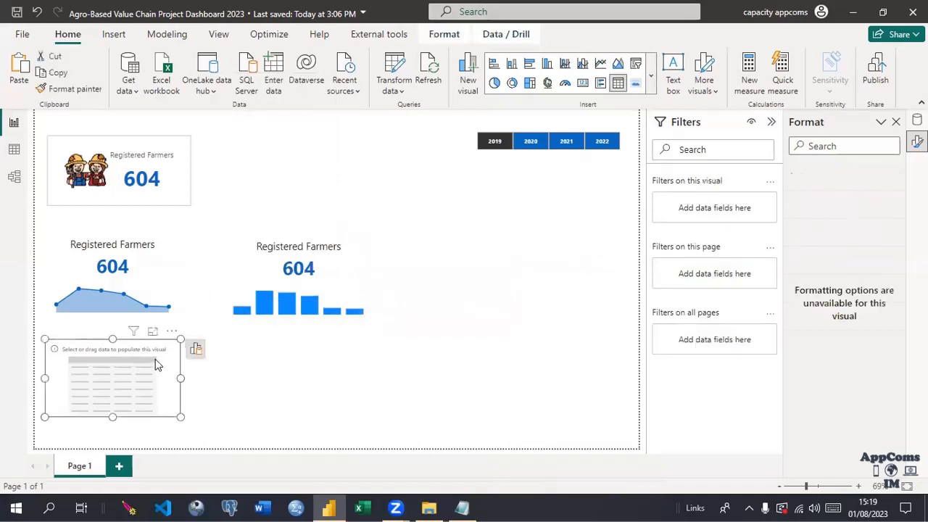
pyautogui.click(195, 349)
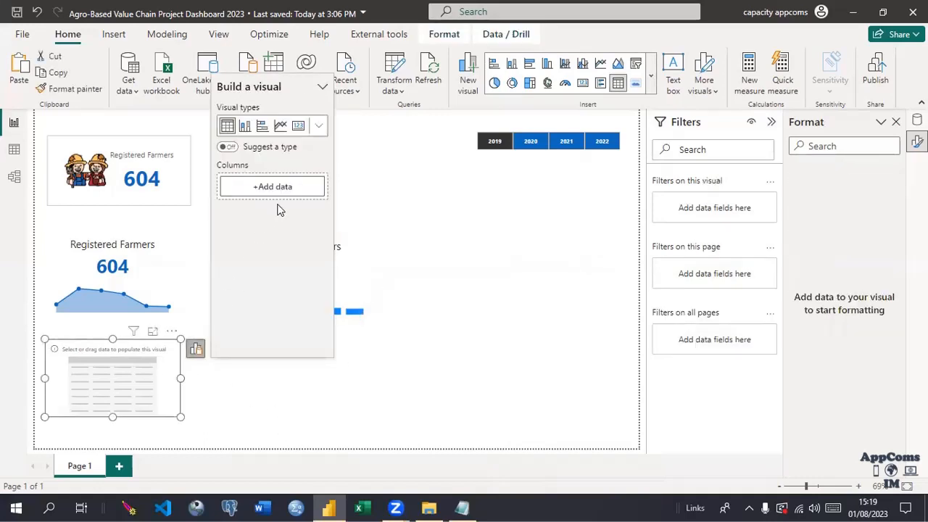
pyautogui.click(261, 190)
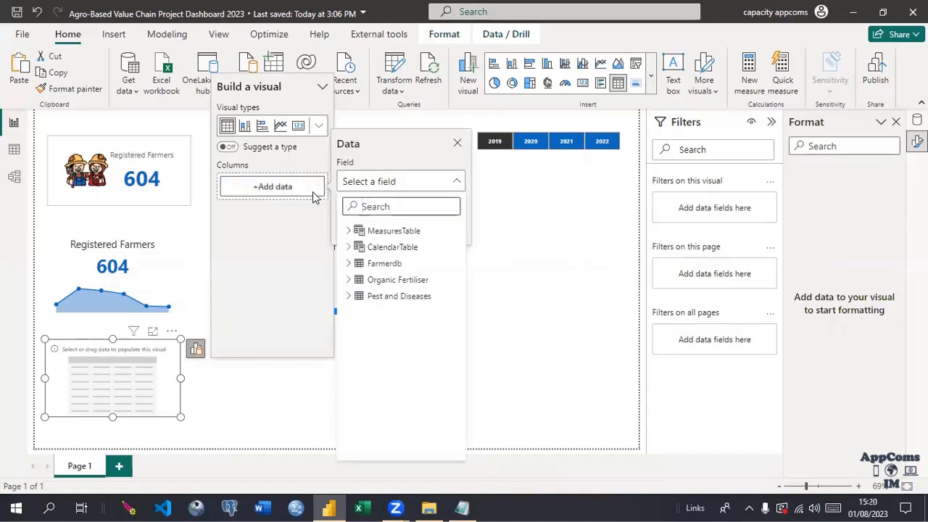
pyautogui.write('RE')
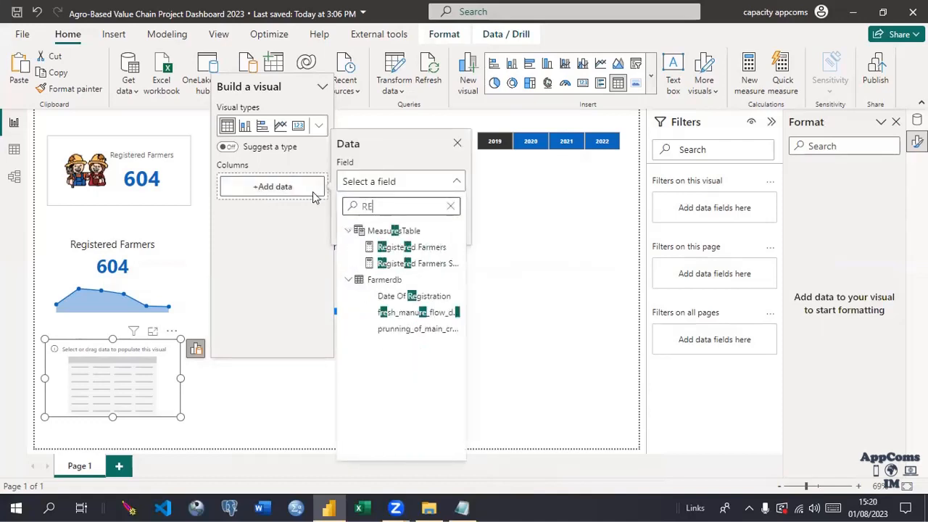
pyautogui.click(388, 250)
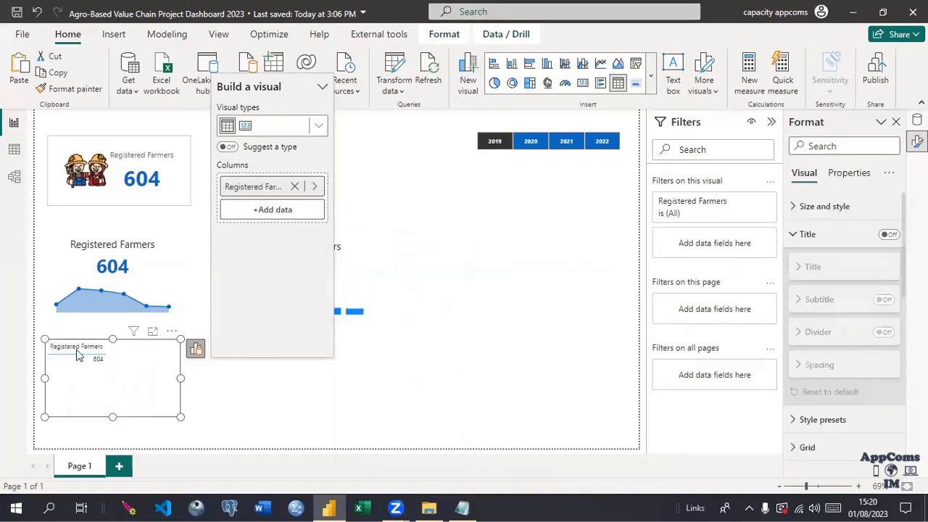
# Add the District field from Farmerdb to the table and order it before Registered Farmers
pyautogui.click(274, 209)
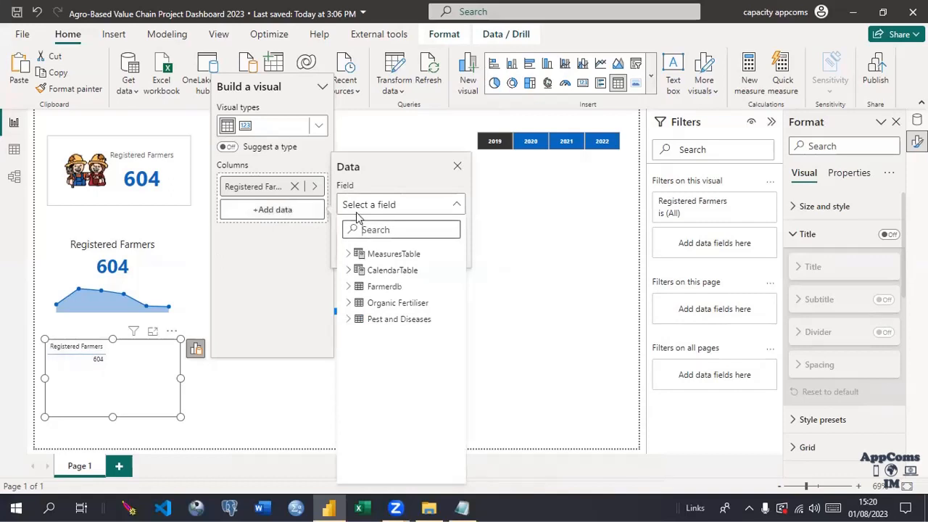
pyautogui.write('DIS')
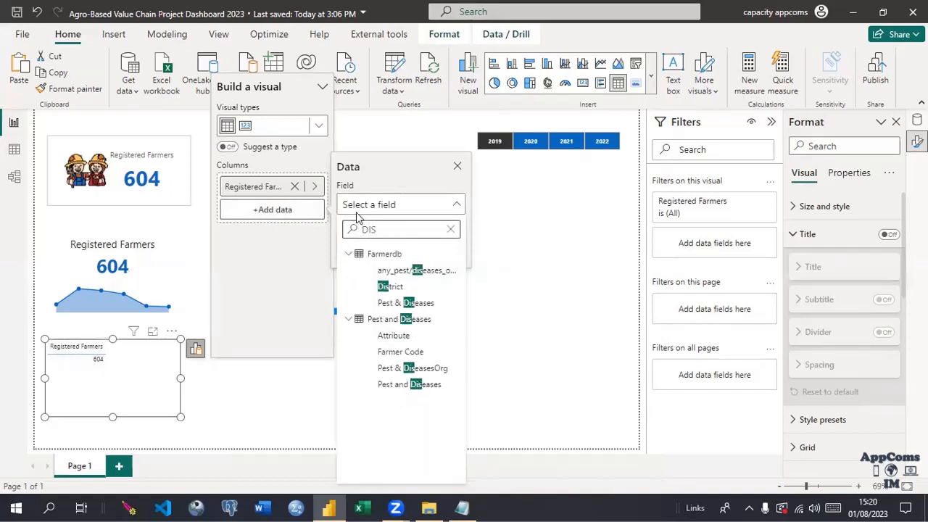
pyautogui.write('T')
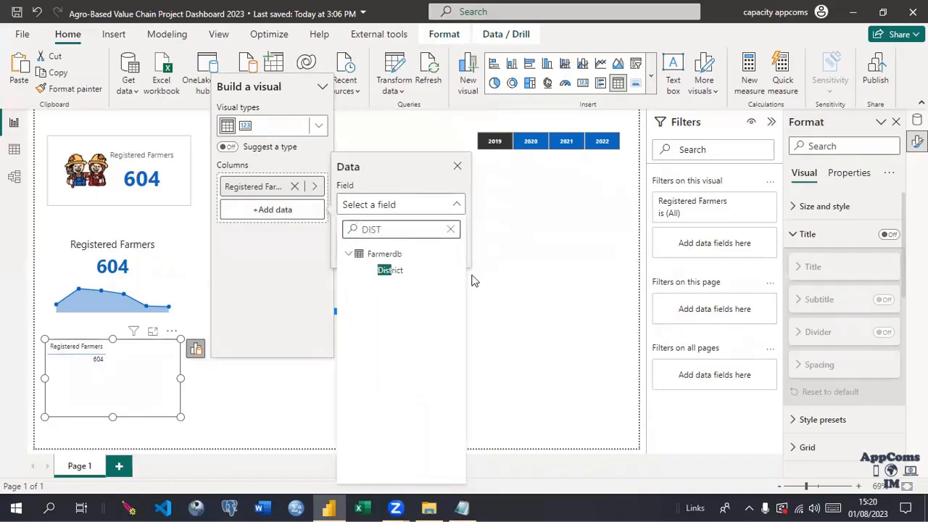
pyautogui.click(391, 270)
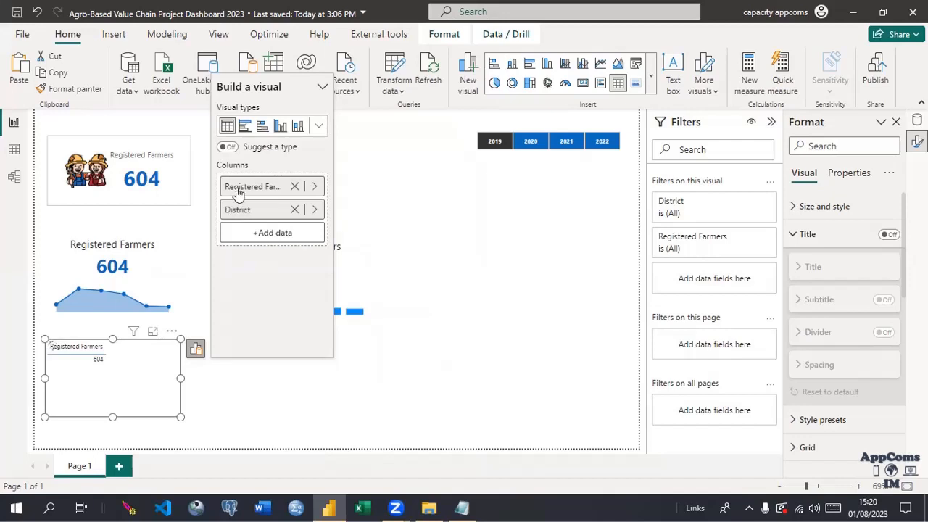
pyautogui.moveTo(249, 186); pyautogui.dragTo(248, 227)
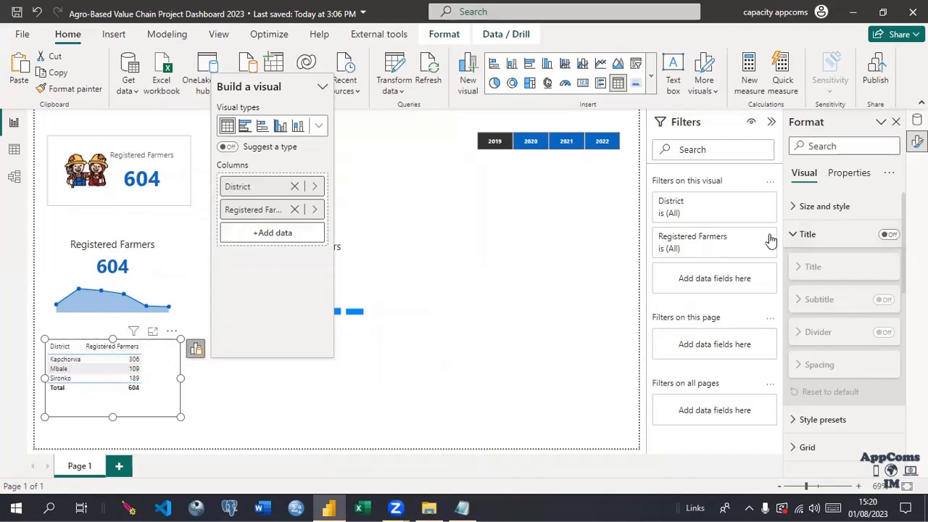
# Set the table's values font size to 14 and its column header font size to 12
pyautogui.click(793, 235)
pyautogui.click(792, 235)
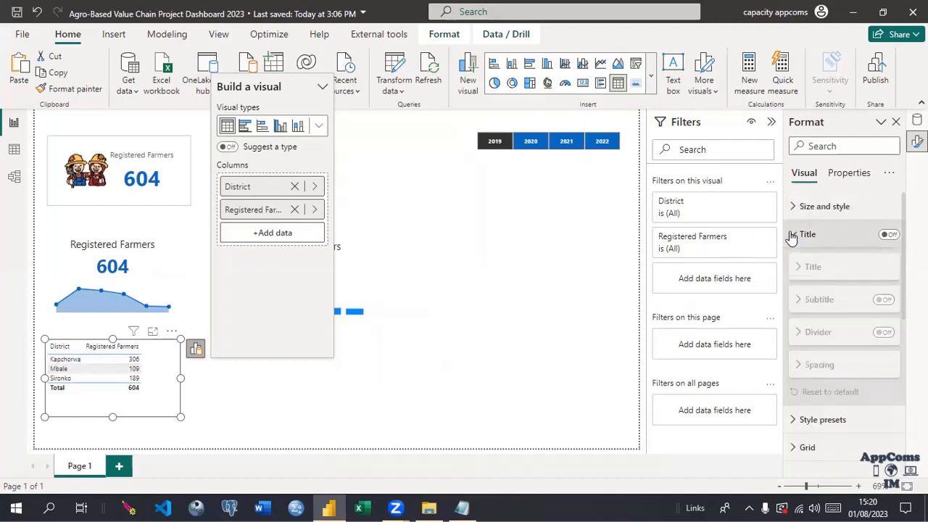
pyautogui.click(798, 235)
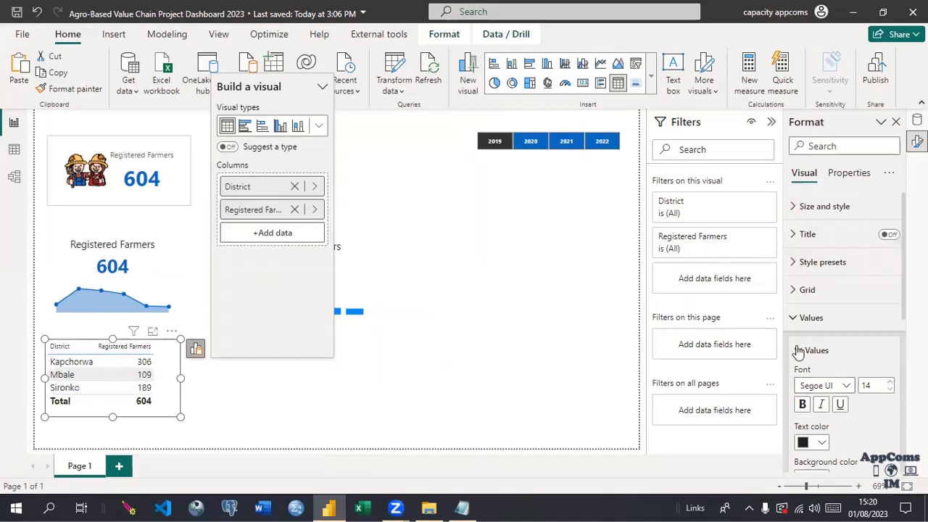
pyautogui.click(789, 322)
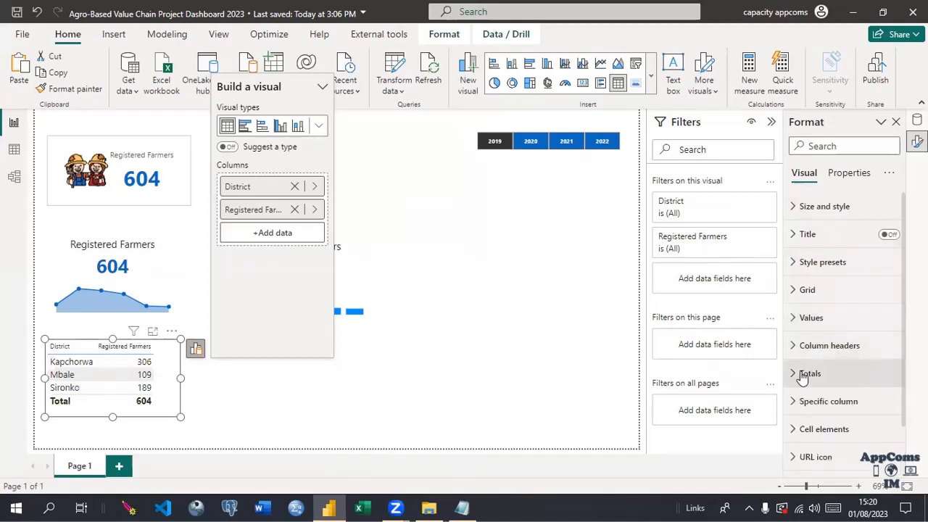
pyautogui.click(793, 346)
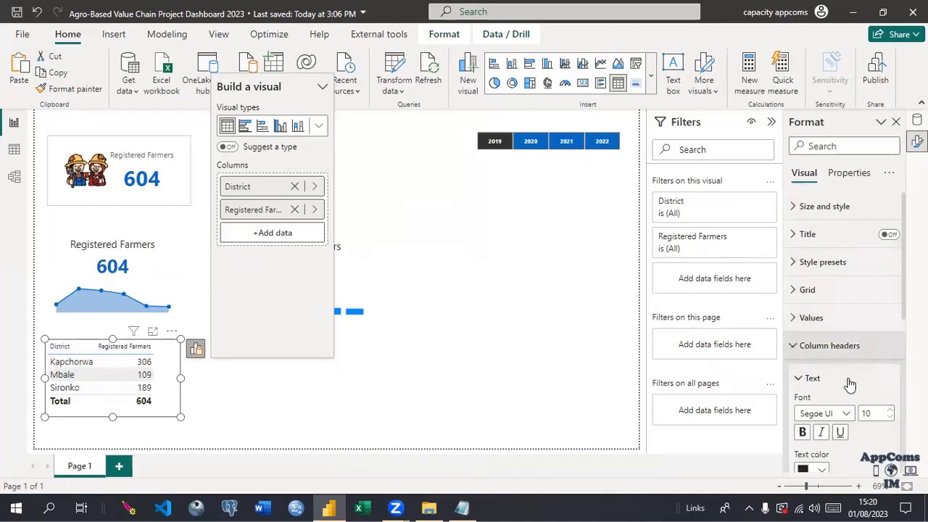
pyautogui.click(891, 410)
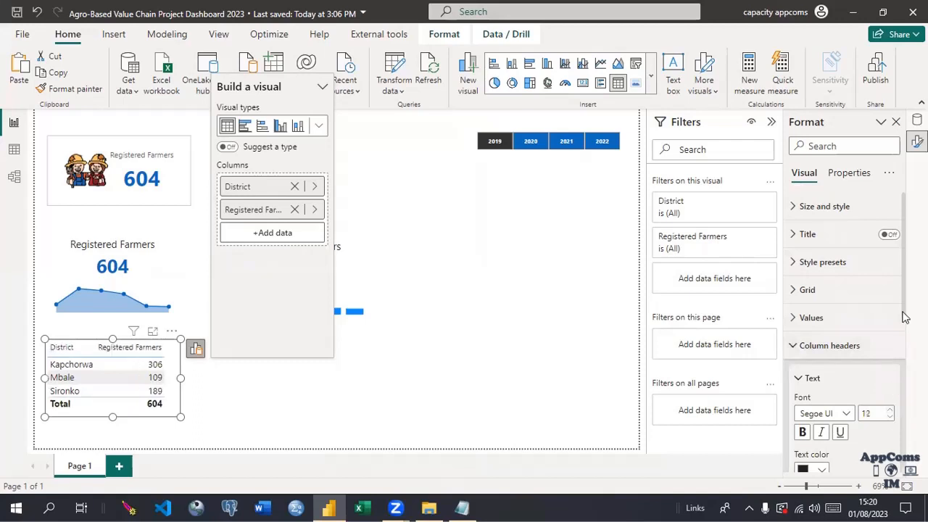
pyautogui.scroll(-3, 905, 317)
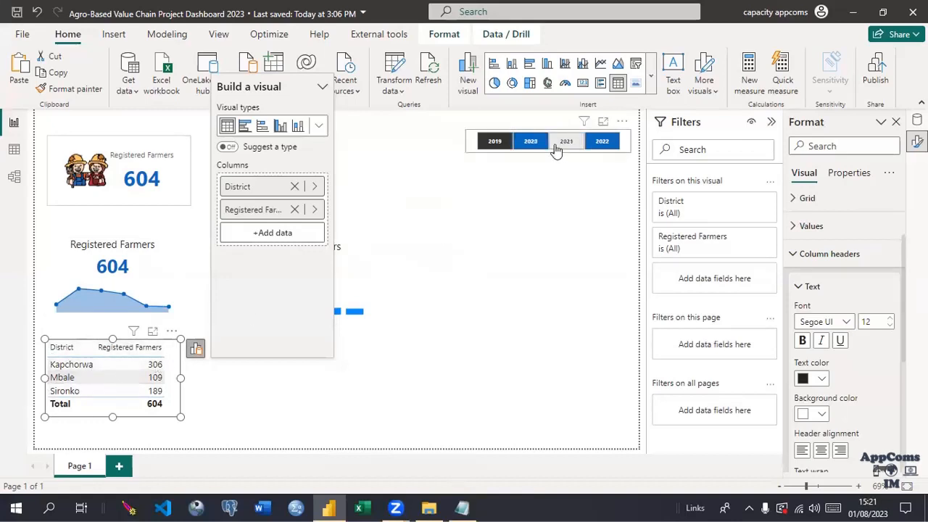
# Filter the report with the year slicer, first to 2020 and then to 2021
pyautogui.click(526, 148)
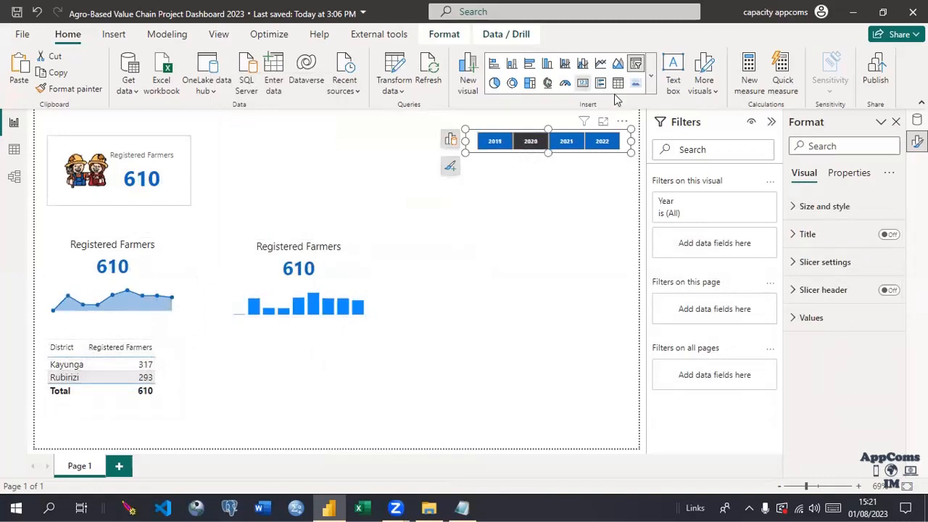
pyautogui.click(565, 144)
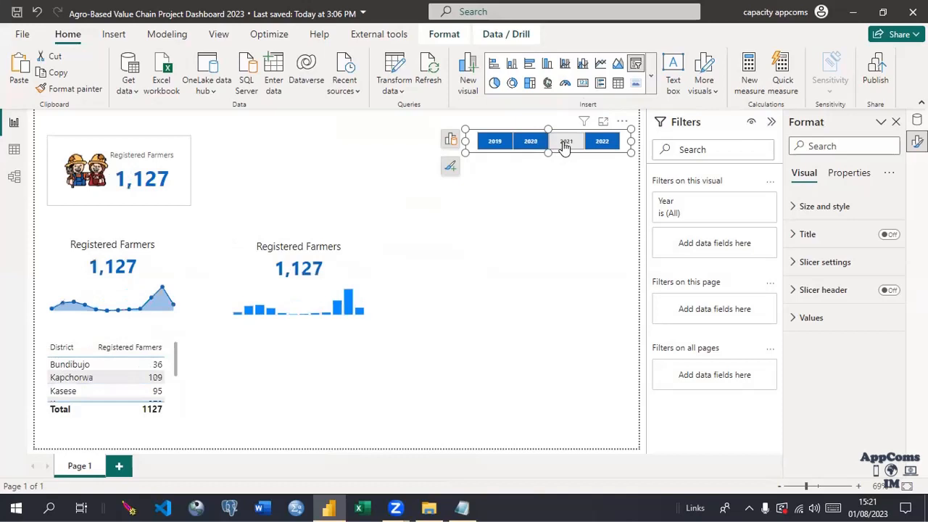
# Duplicate the district table and place the copy beside the original, below the Registered Farmers column chart
pyautogui.click(125, 386)
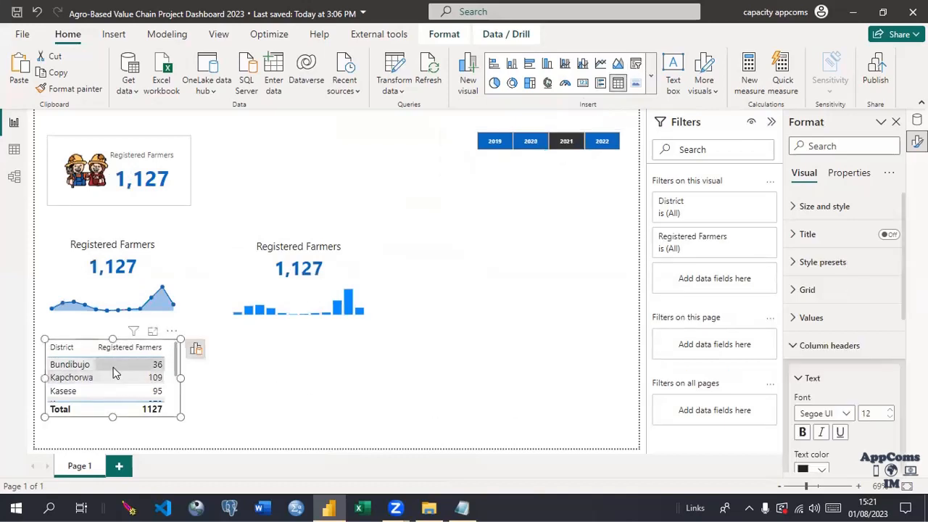
pyautogui.click(18, 77)
pyautogui.click(64, 75)
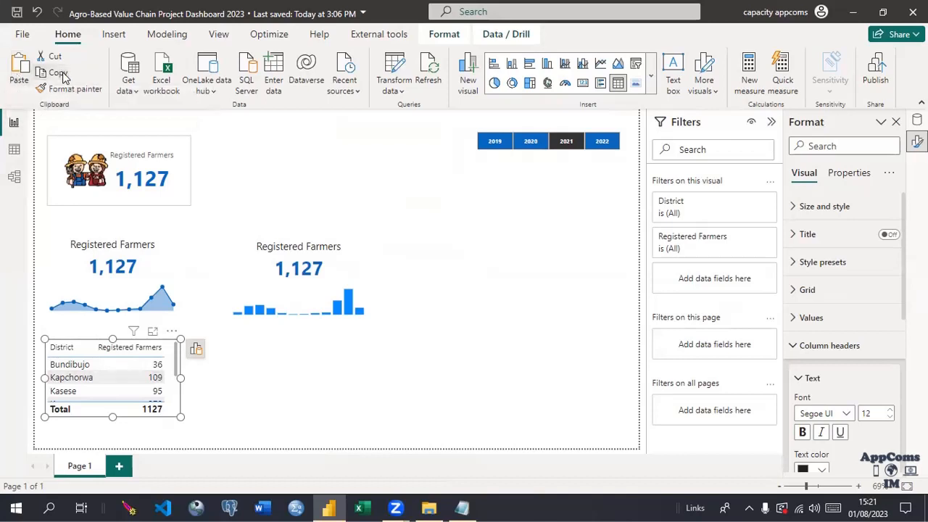
pyautogui.click(22, 64)
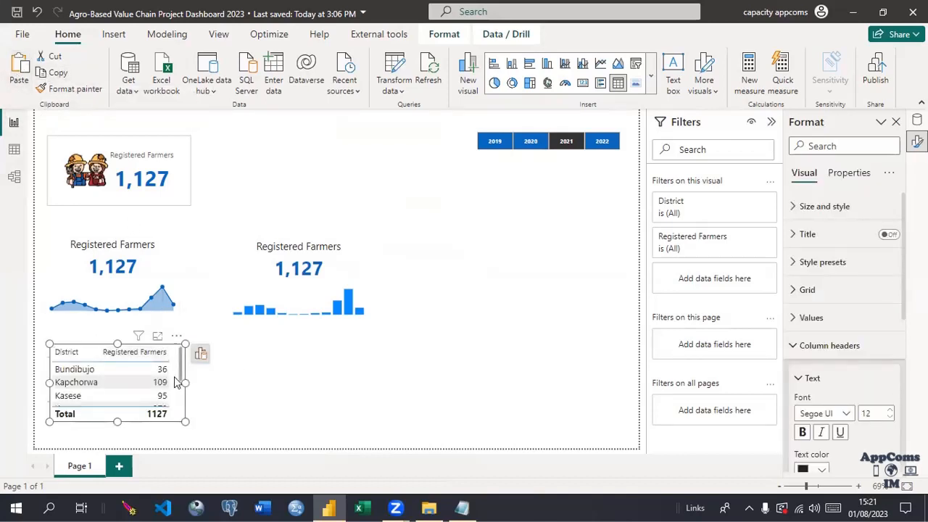
pyautogui.moveTo(175, 377); pyautogui.dragTo(353, 389)
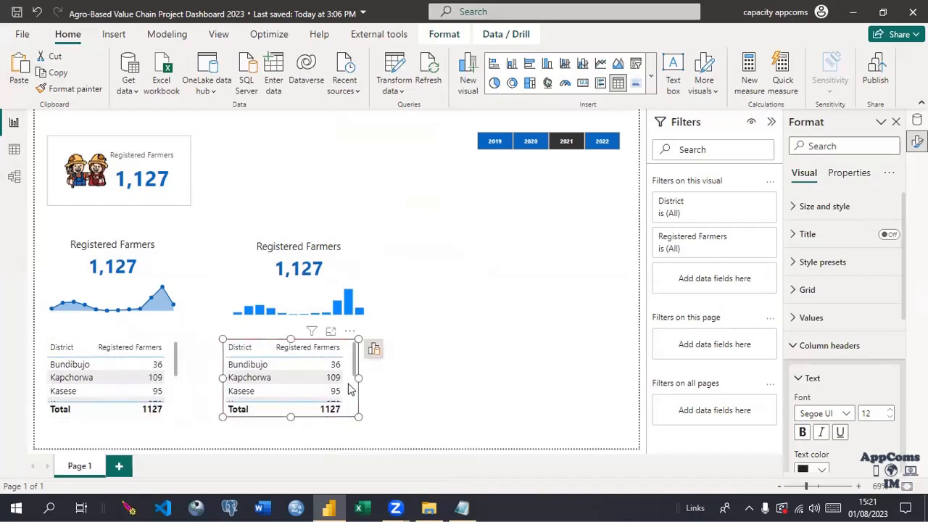
# Convert the copied table to a clustered bar chart and enlarge it until all districts fit
pyautogui.click(529, 70)
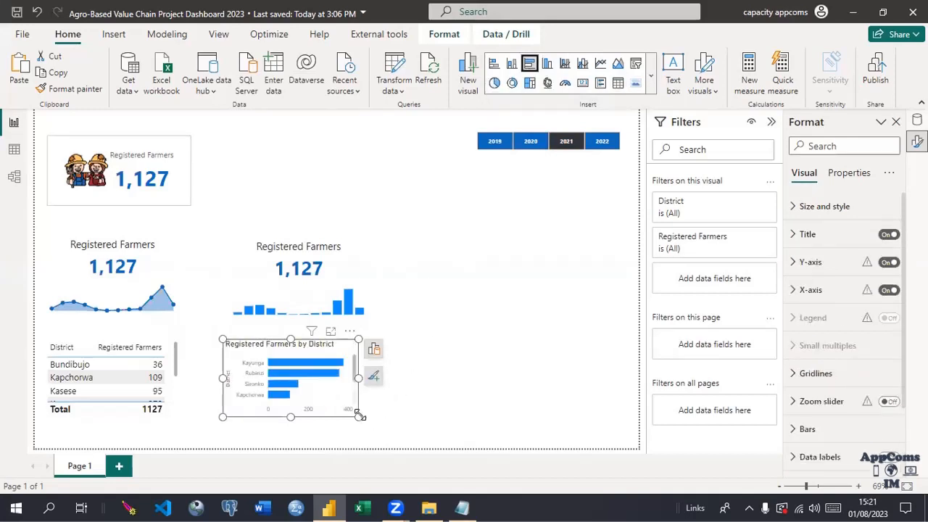
pyautogui.moveTo(359, 416); pyautogui.dragTo(379, 444)
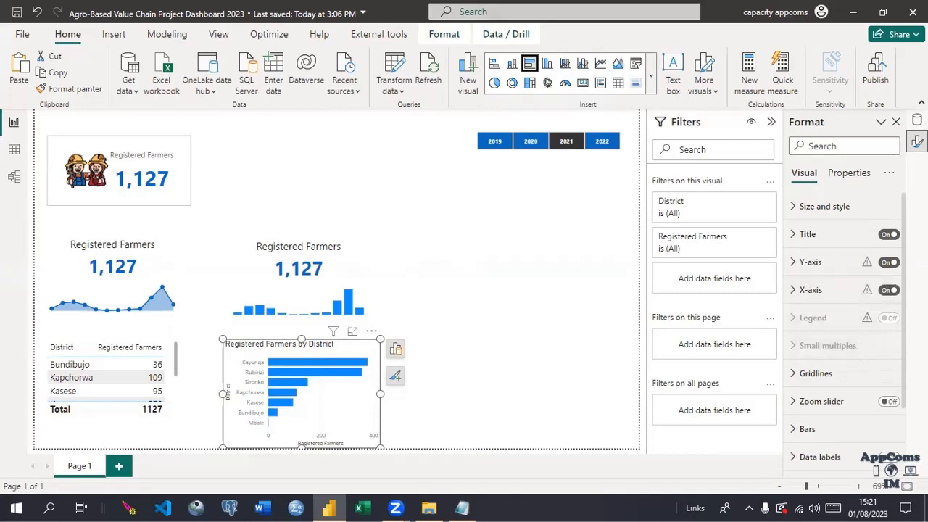
pyautogui.scroll(-2, 871, 305)
pyautogui.scroll(-3, 842, 311)
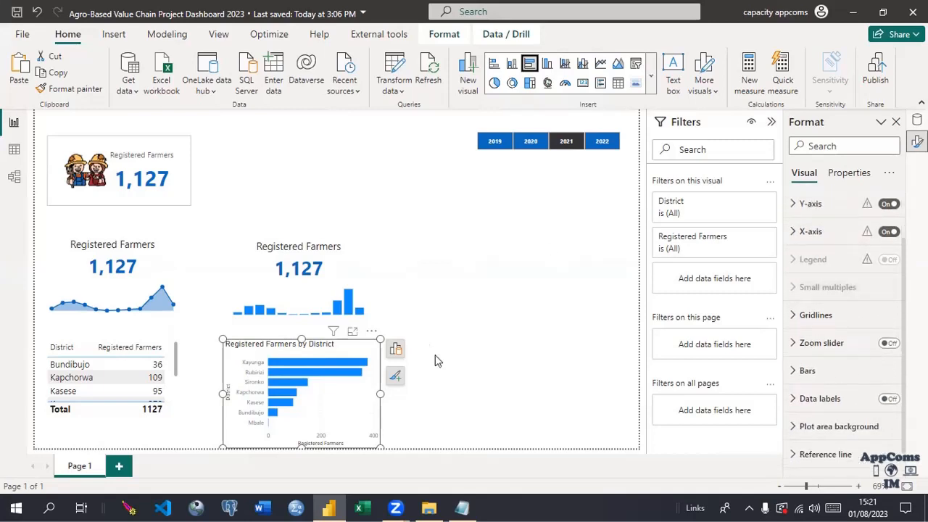
# Paste another district table copy above the column chart and convert it to a donut chart, enlarged to fit all districts in the legend
pyautogui.click(20, 67)
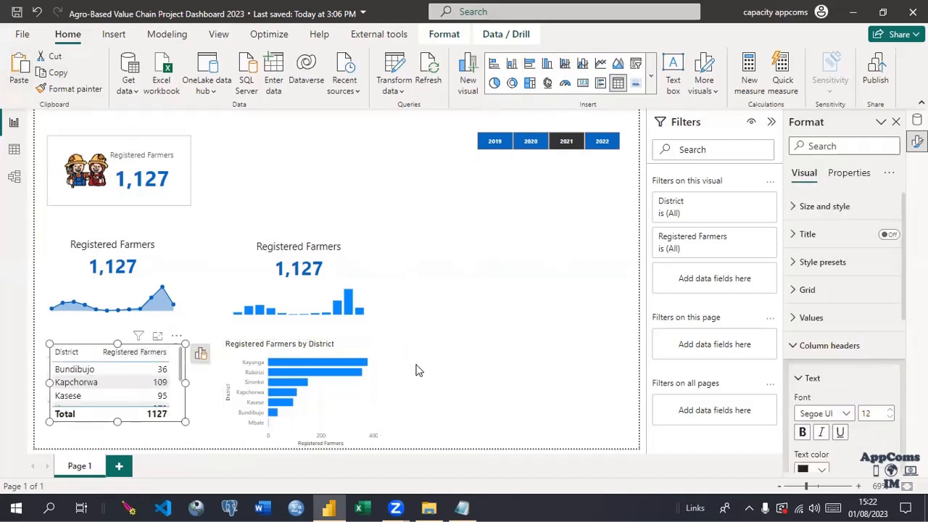
pyautogui.moveTo(181, 384); pyautogui.dragTo(370, 195)
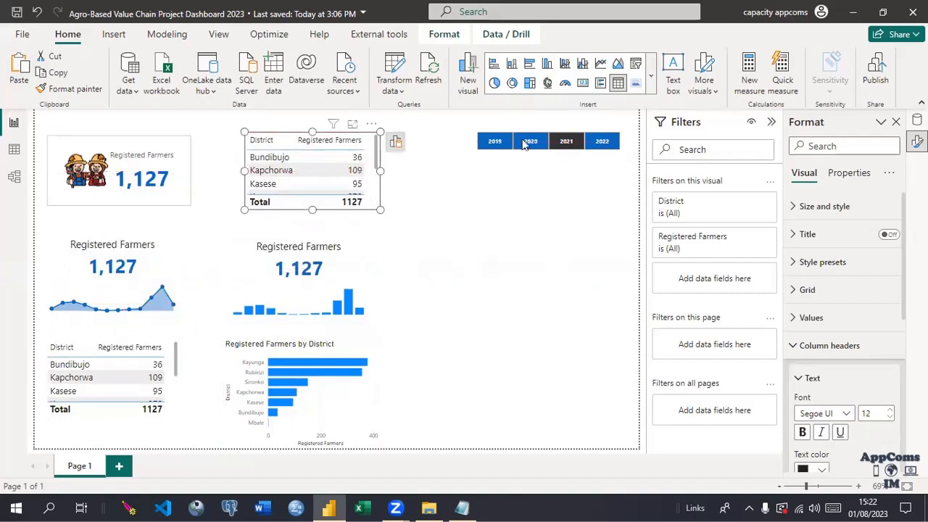
pyautogui.click(512, 83)
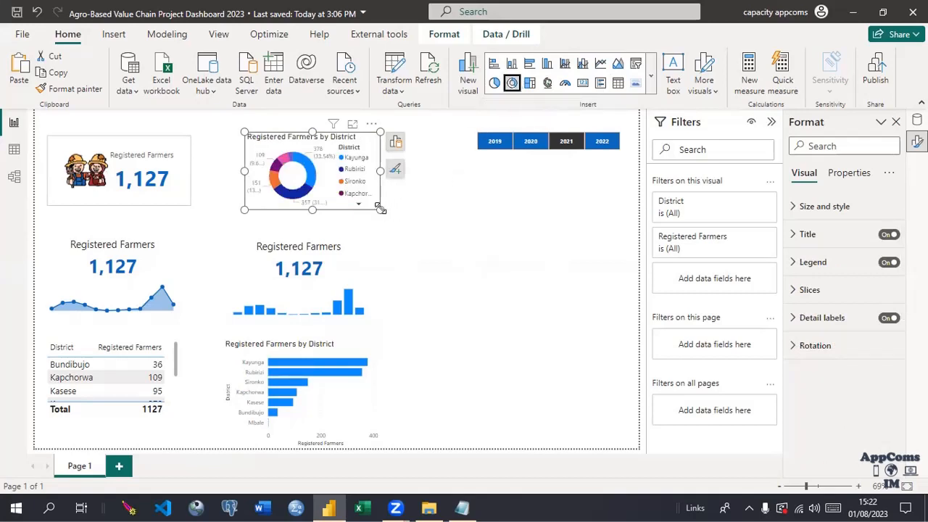
pyautogui.moveTo(380, 210); pyautogui.dragTo(401, 239)
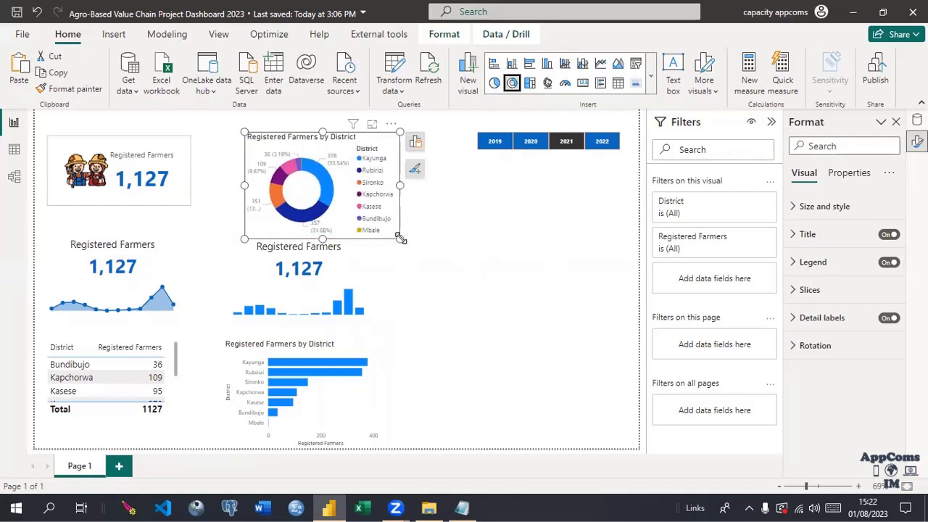
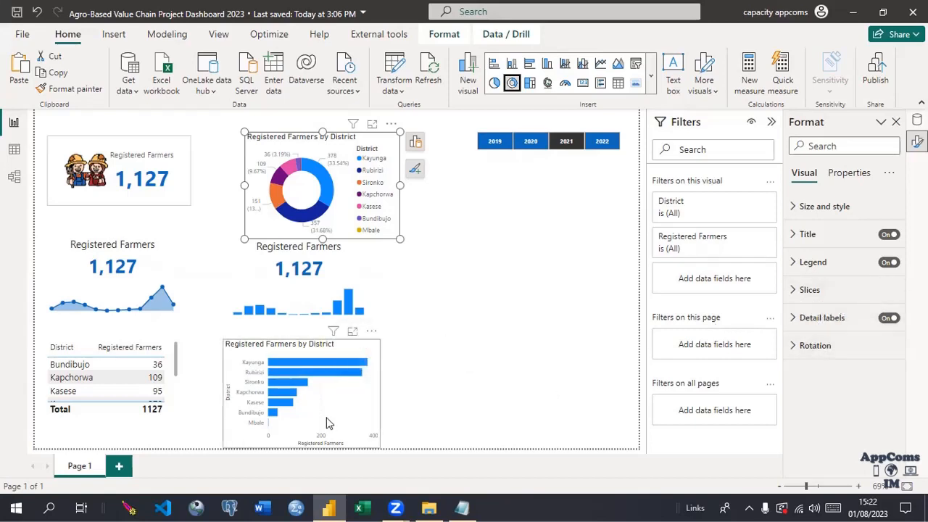
# Set the district bar chart's Y-axis value font size to 12 and make the chart taller and wider
pyautogui.click(348, 428)
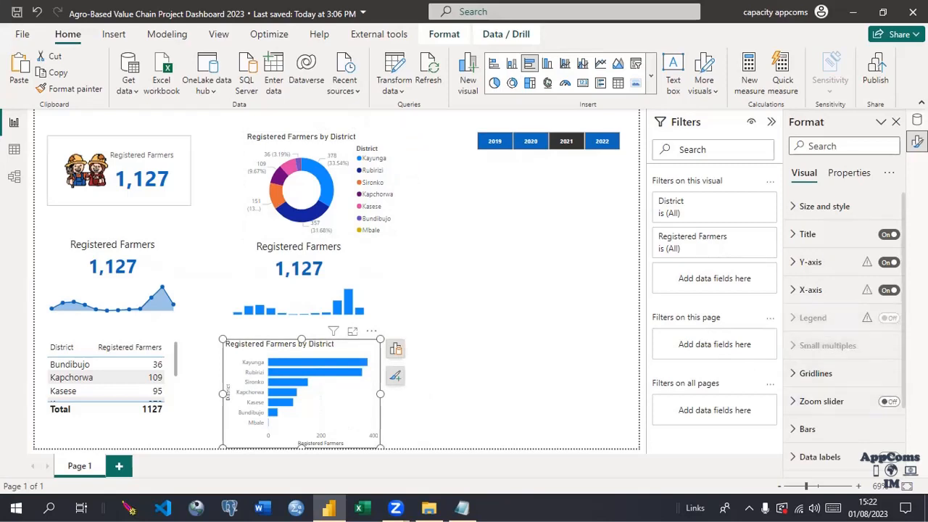
pyautogui.scroll(-2, 905, 403)
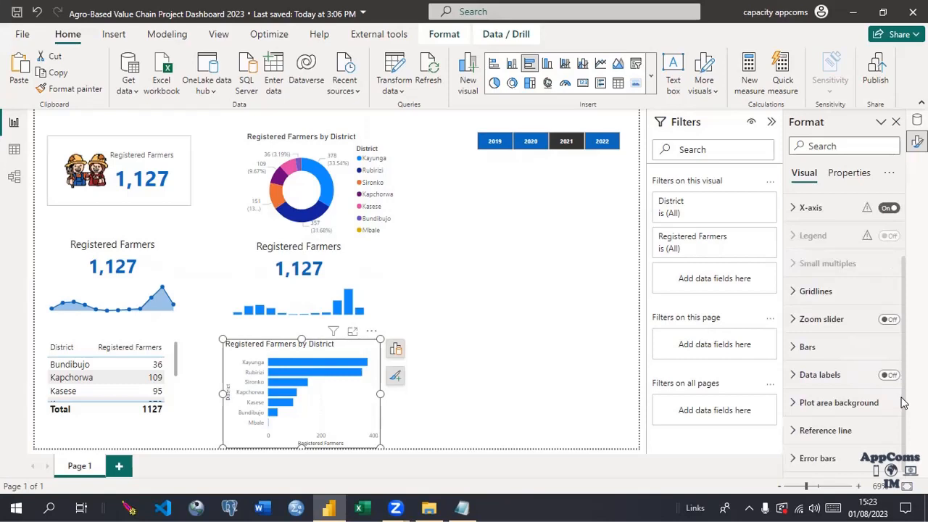
pyautogui.scroll(2, 900, 327)
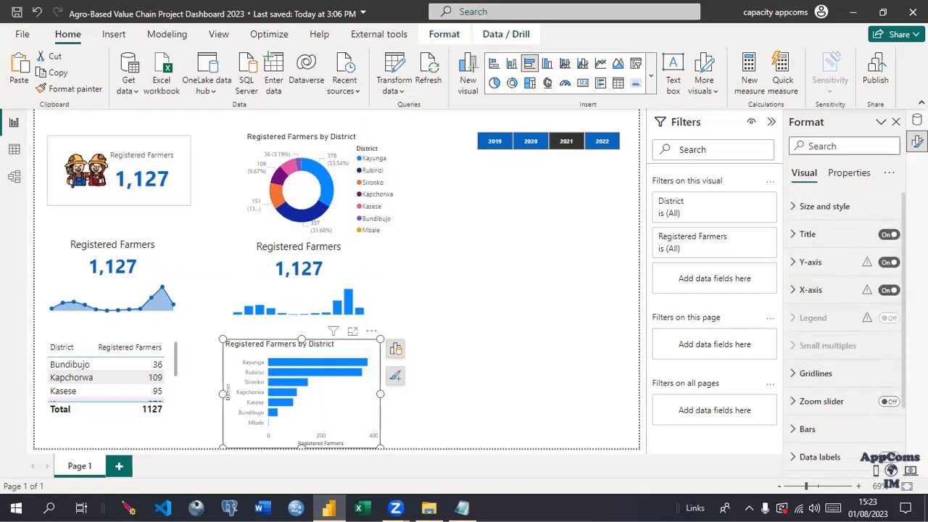
pyautogui.click(396, 350)
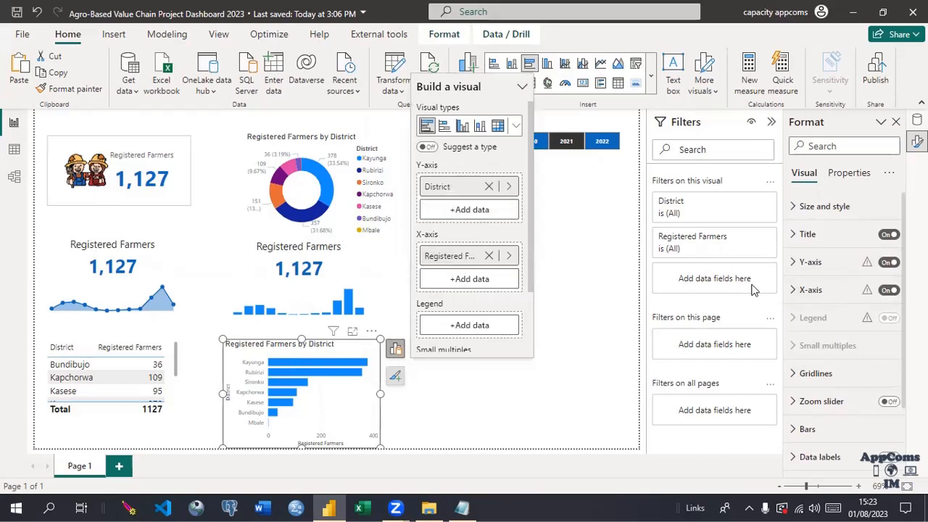
pyautogui.click(801, 263)
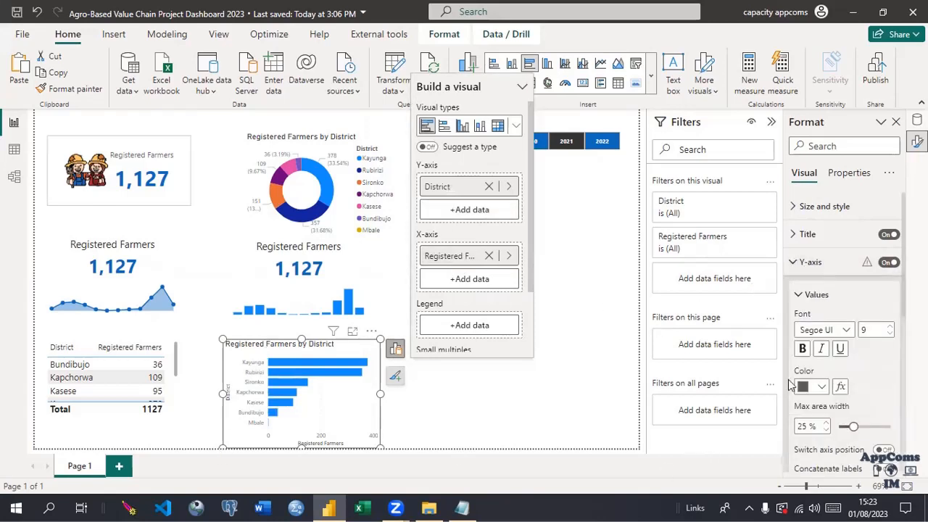
pyautogui.click(891, 328)
pyautogui.moveTo(301, 339); pyautogui.dragTo(299, 330)
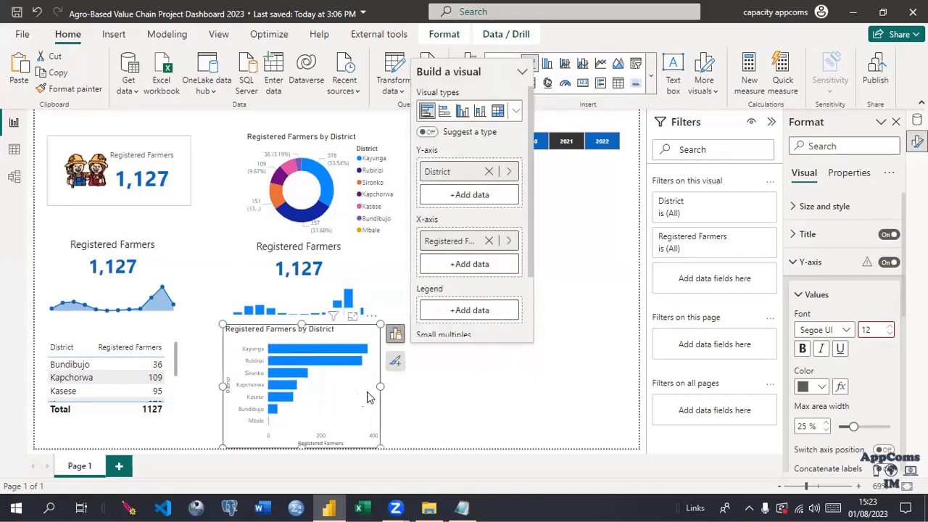
pyautogui.moveTo(378, 389); pyautogui.dragTo(406, 390)
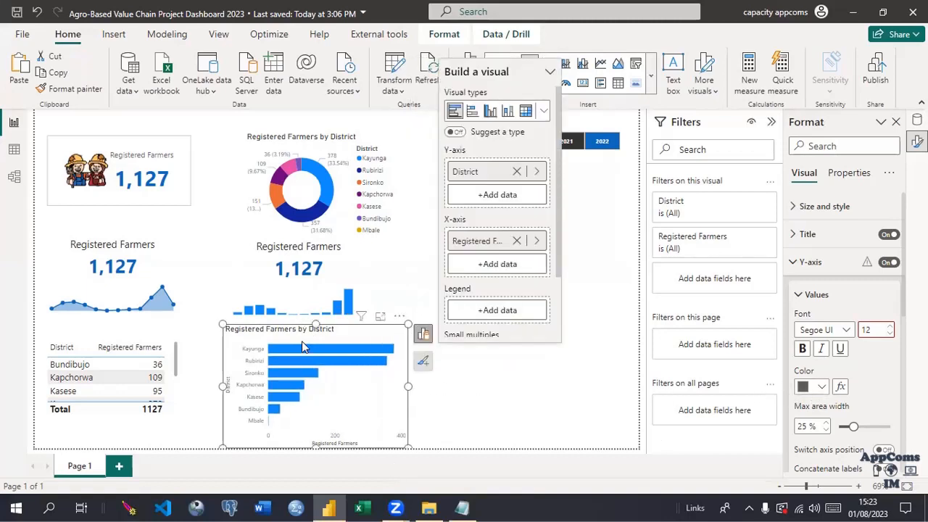
# Color the bar chart's Y-axis values black and widen the chart a little further
pyautogui.click(822, 386)
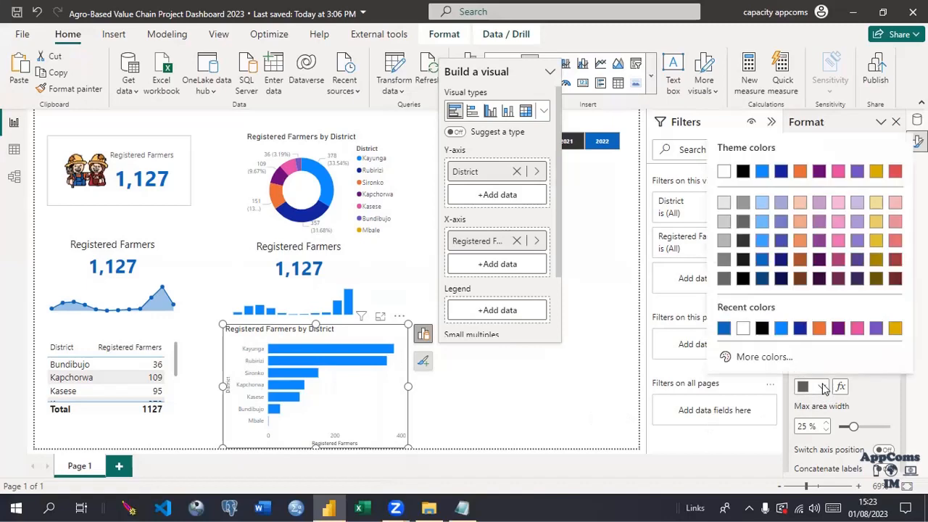
pyautogui.click(745, 174)
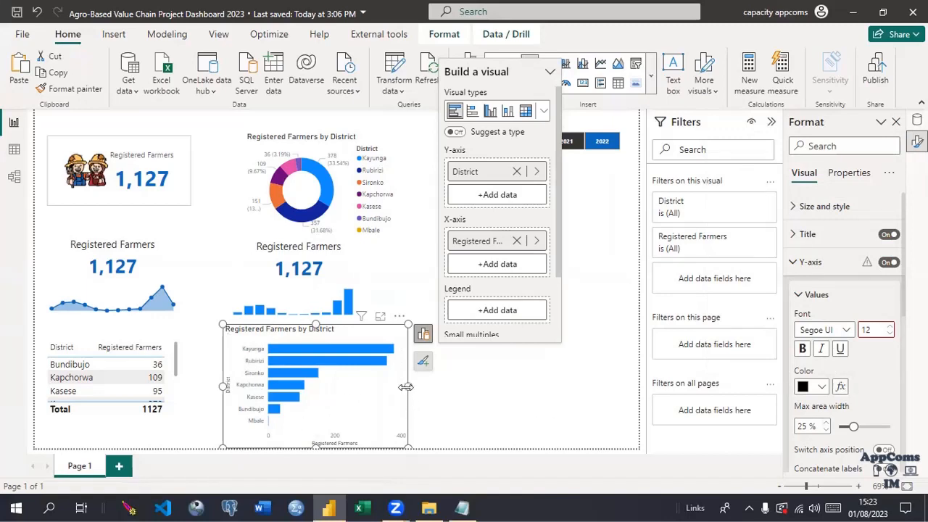
pyautogui.moveTo(409, 387); pyautogui.dragTo(425, 391)
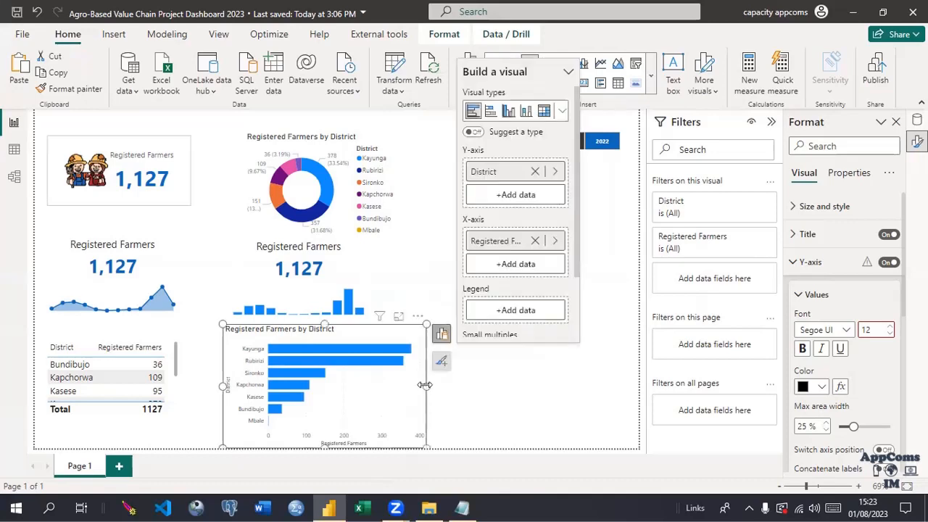
pyautogui.click(591, 414)
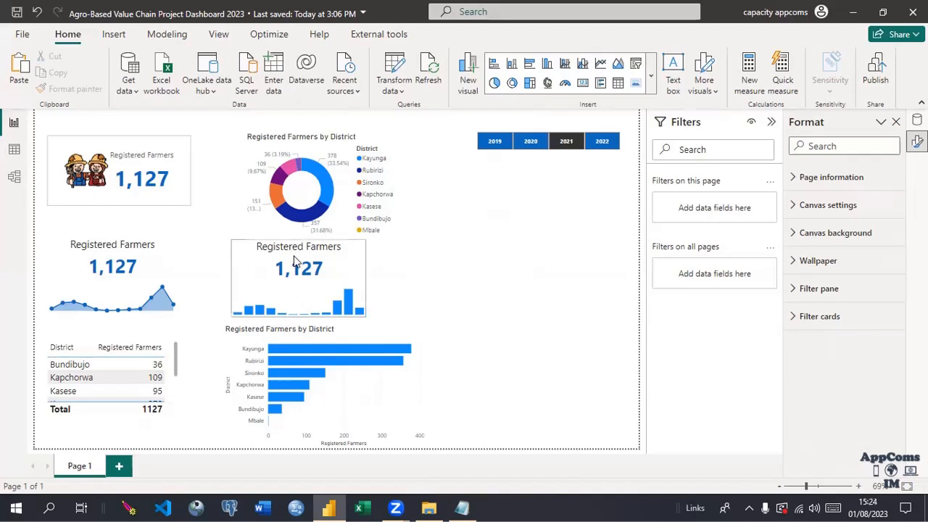
# Check the data analysis workplan in Notepad, and display the Farmerdb table's data in Power BI
pyautogui.click(462, 507)
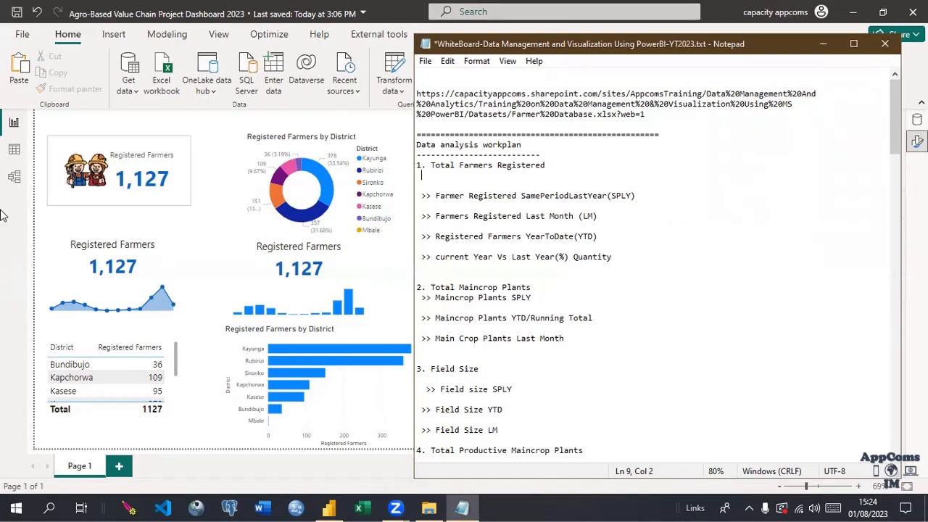
pyautogui.click(13, 148)
pyautogui.click(12, 148)
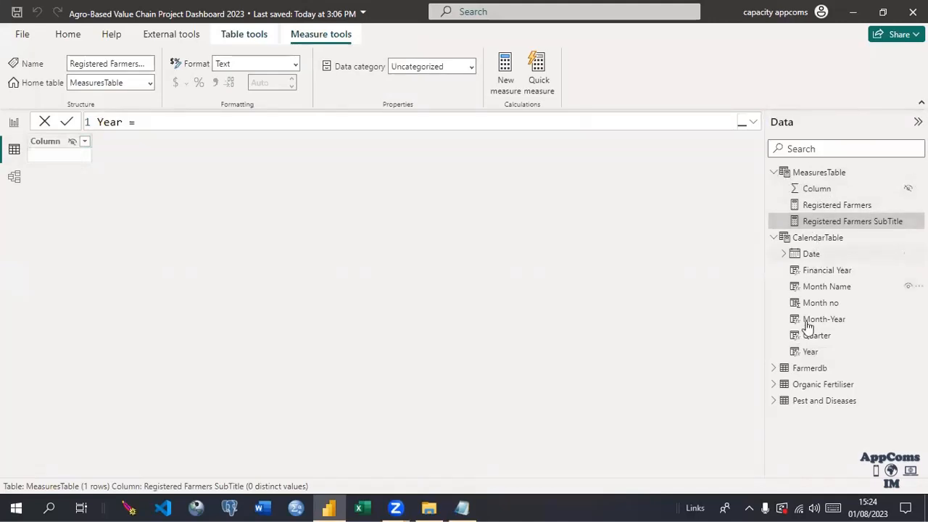
pyautogui.click(773, 240)
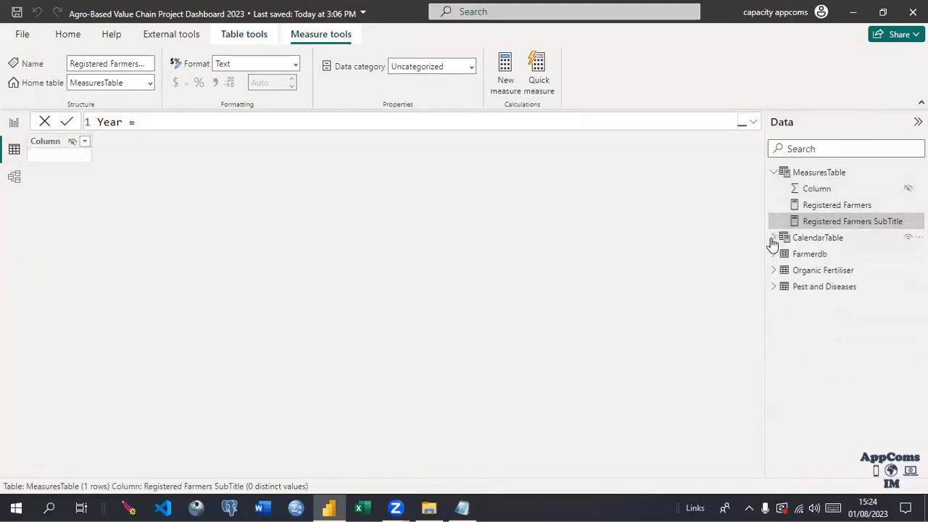
pyautogui.click(774, 255)
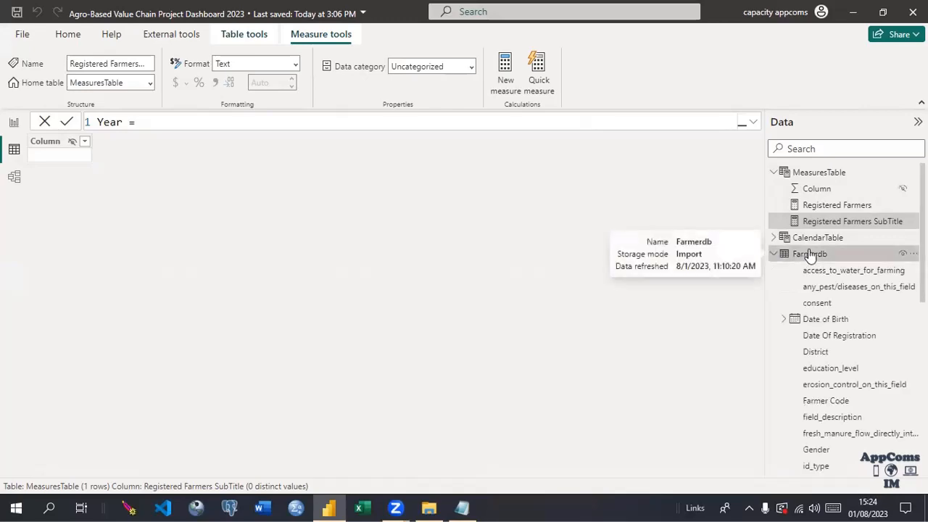
pyautogui.click(809, 254)
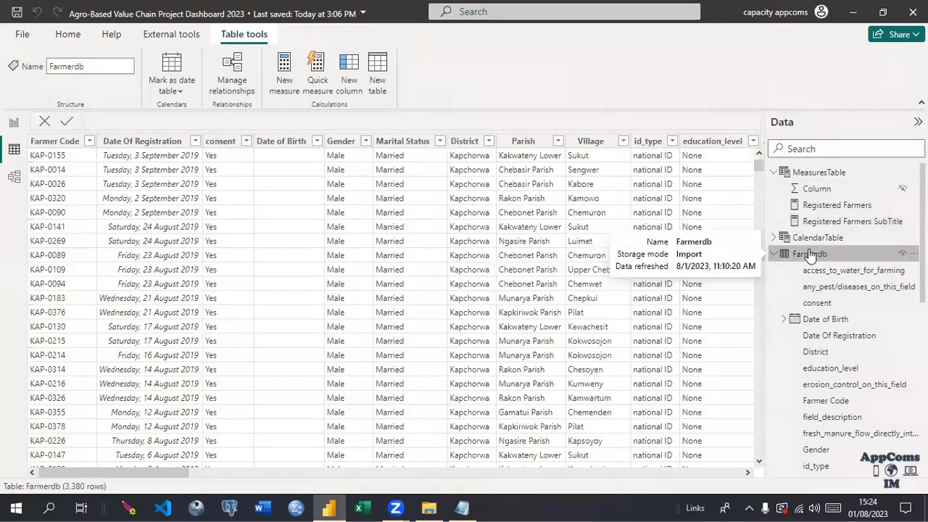
# Recheck the Notepad workplan, search the Power BI fields for MAIN, and select the total_number_of_main_crop_plants column
pyautogui.click(462, 508)
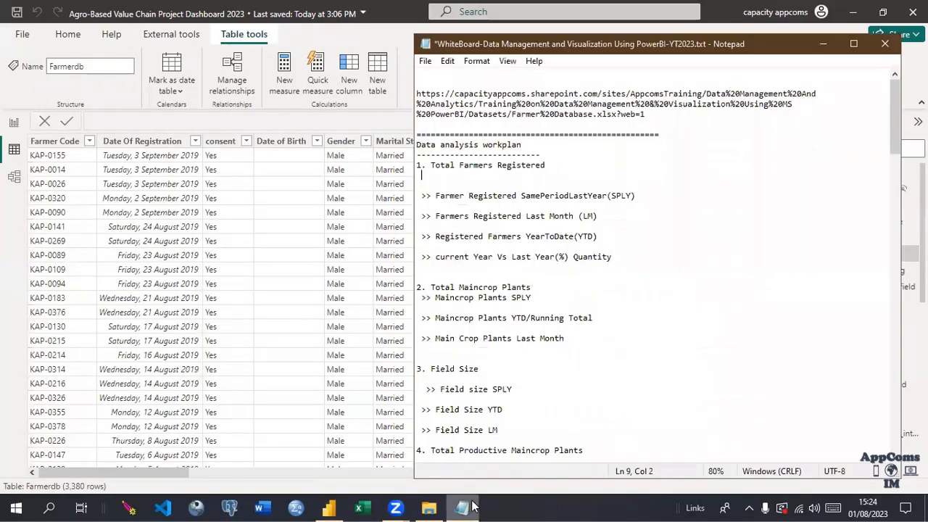
pyautogui.click(287, 195)
pyautogui.click(281, 140)
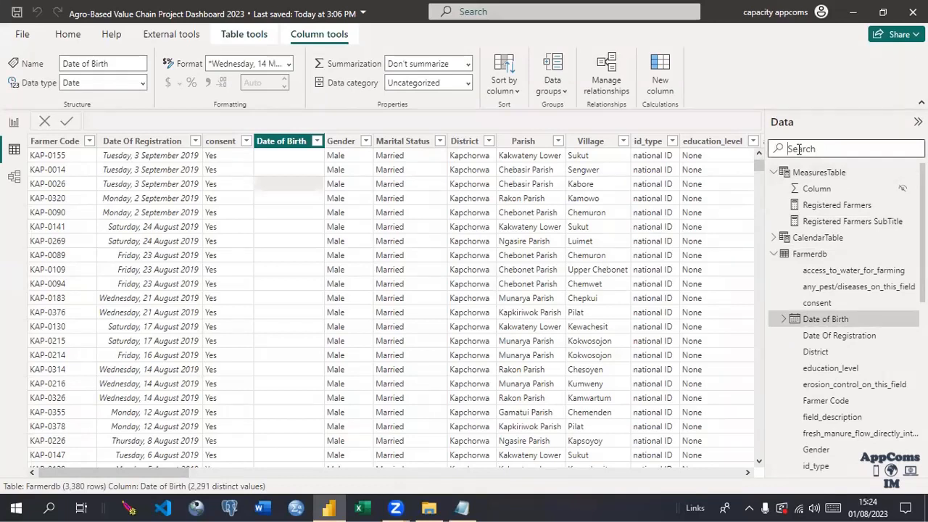
pyautogui.write('MAINCROP')
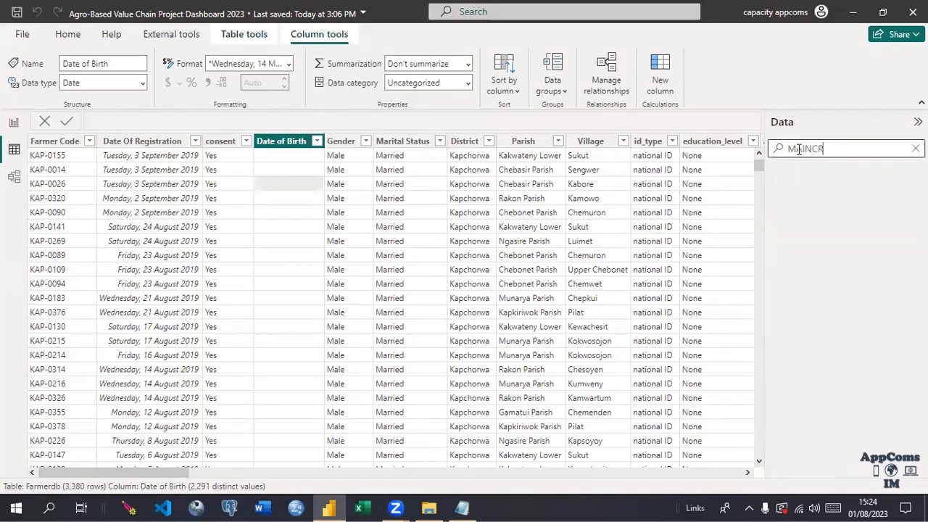
pyautogui.press('BackSpace')
pyautogui.press('BackSpace')
pyautogui.press('BackSpace')
pyautogui.press('BackSpace')
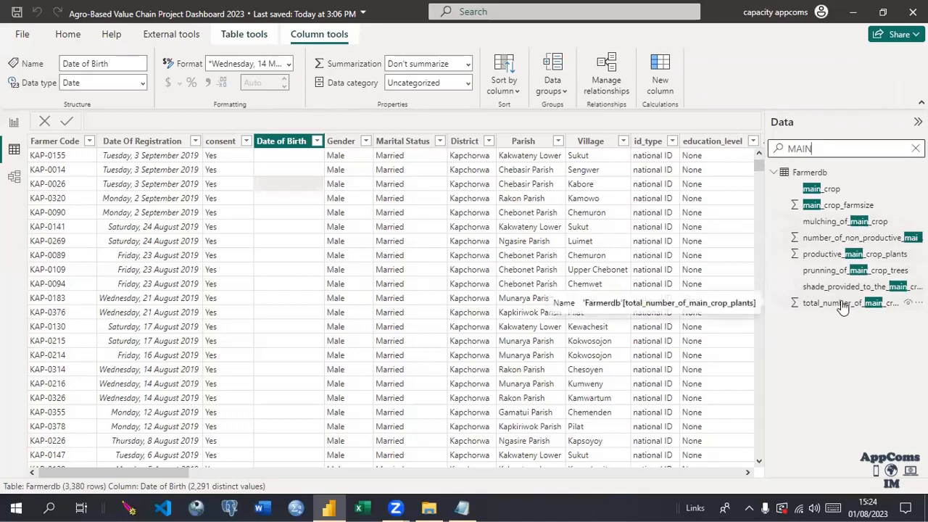
pyautogui.click(843, 304)
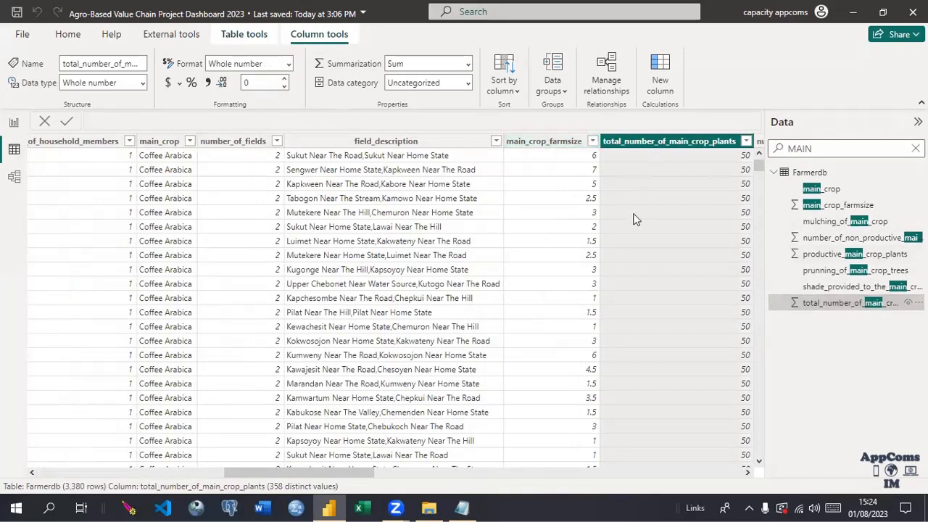
# Examine the total_number_of_main_crop_plants column alongside its neighboring columns, and clear the field search
pyautogui.moveTo(355, 471); pyautogui.dragTo(427, 475)
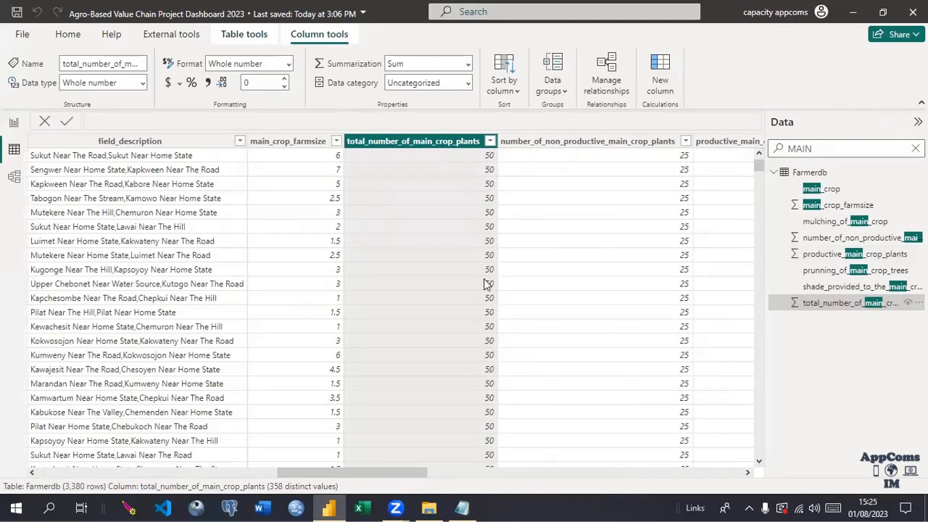
pyautogui.click(490, 142)
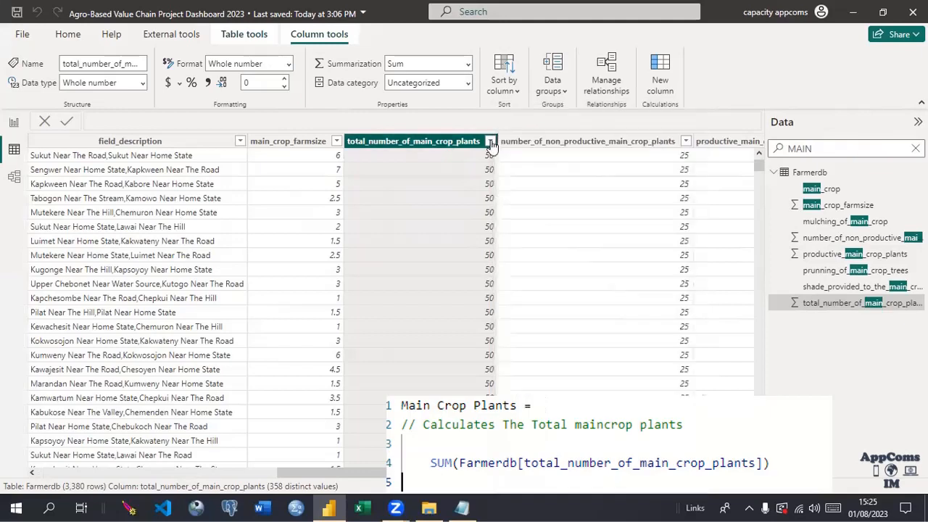
pyautogui.click(453, 130)
pyautogui.click(841, 148)
pyautogui.press('BackSpace')
pyautogui.press('BackSpace')
pyautogui.press('BackSpace')
pyautogui.press('BackSpace')
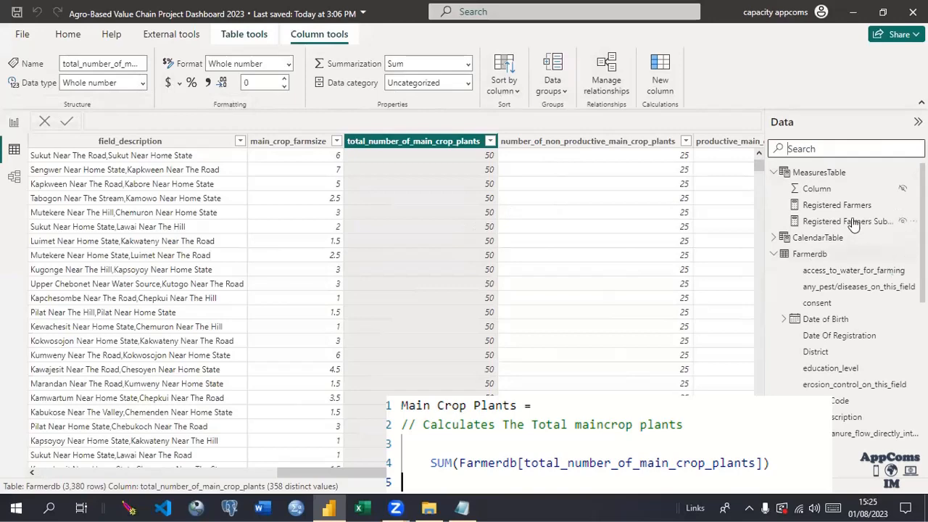
# Create a new measure in MeasuresTable and start its formula with the name "Main Crop Plants ="
pyautogui.click(813, 179)
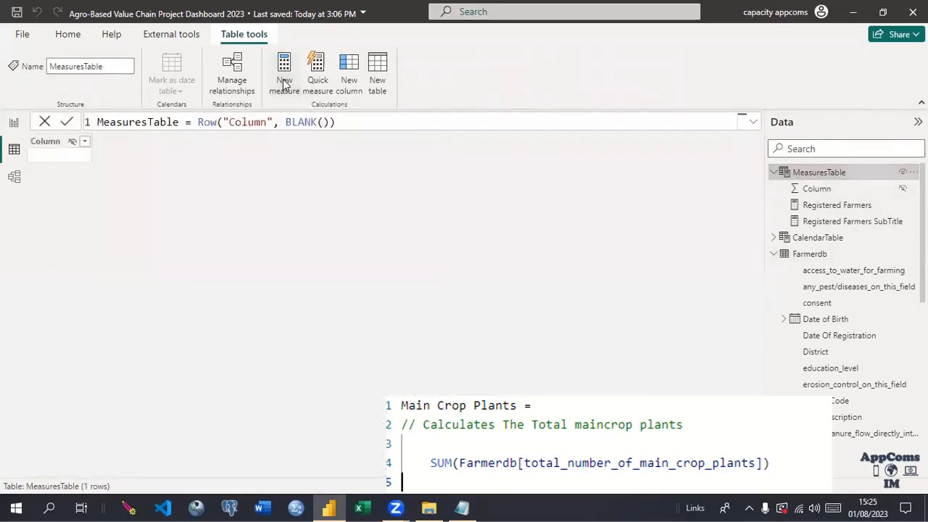
pyautogui.click(284, 85)
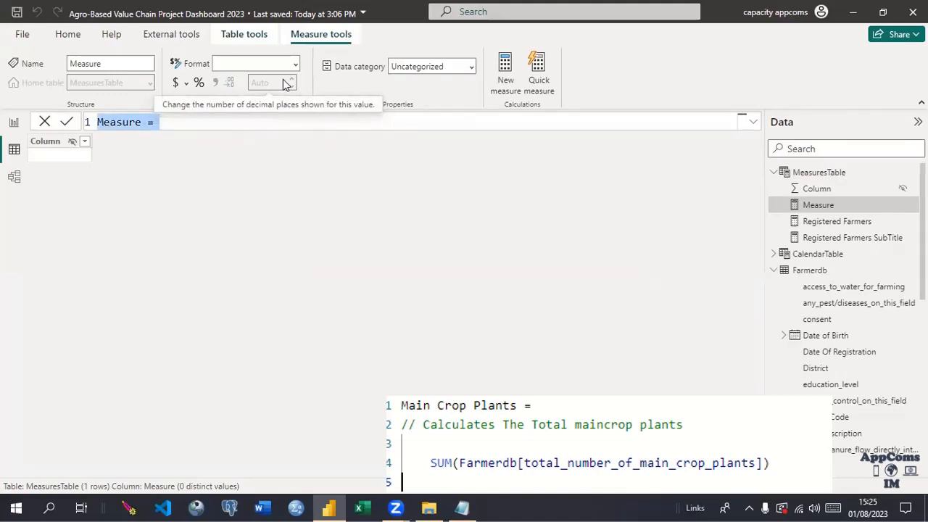
pyautogui.write('mA')
pyautogui.press('BackSpace')
pyautogui.press('BackSpace')
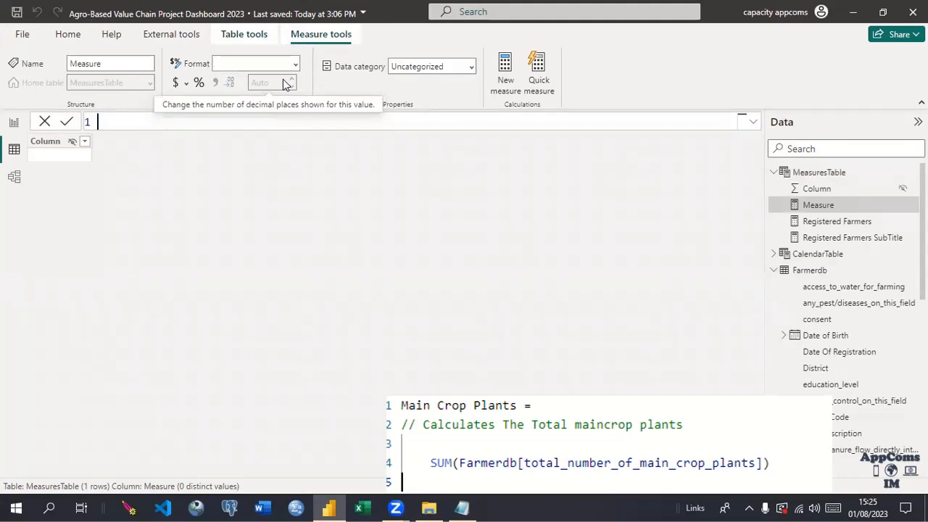
pyautogui.write('Main Crop plants')
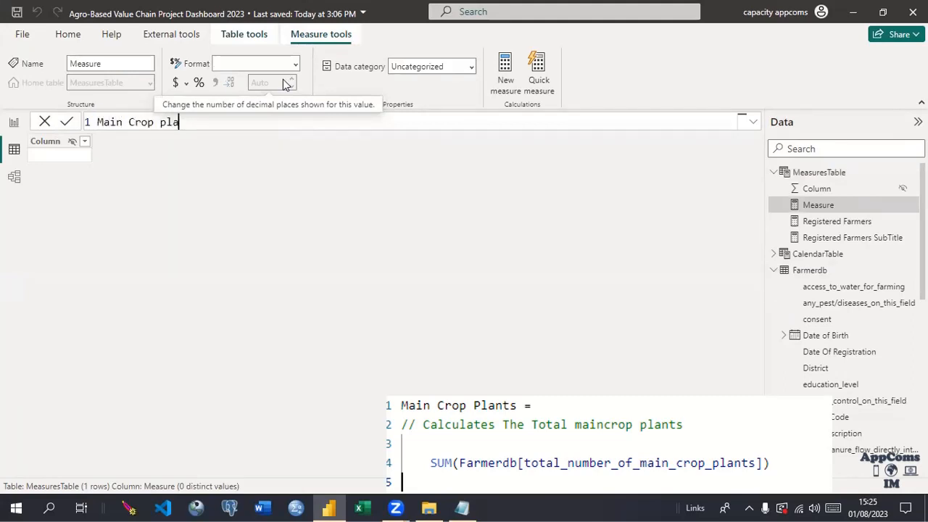
pyautogui.press('Left')
pyautogui.press('Left')
pyautogui.press('Left')
pyautogui.press('Left')
pyautogui.press('BackSpace')
pyautogui.write('P')
pyautogui.write('=')
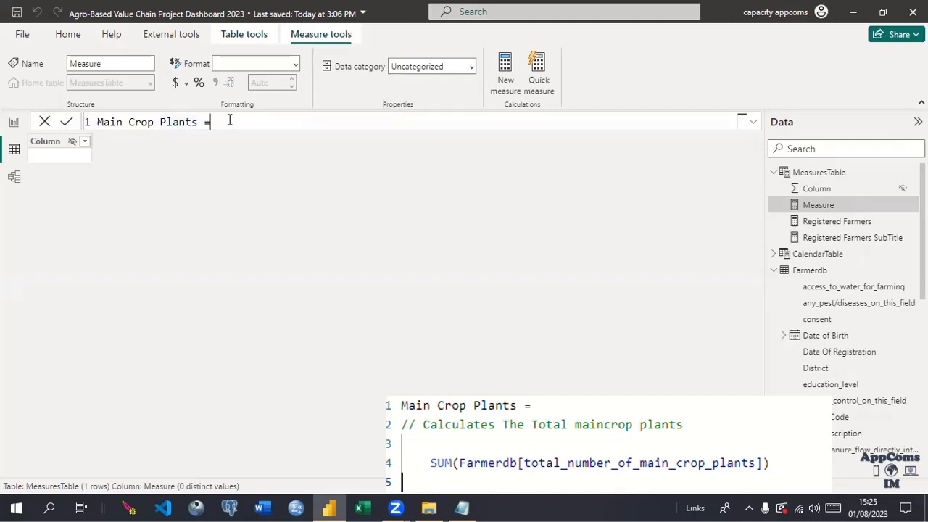
# Add the comment "// Calculates The Total maincrop plants" below the measure name and start a new formula line
pyautogui.hotkey('shift', 'Return')
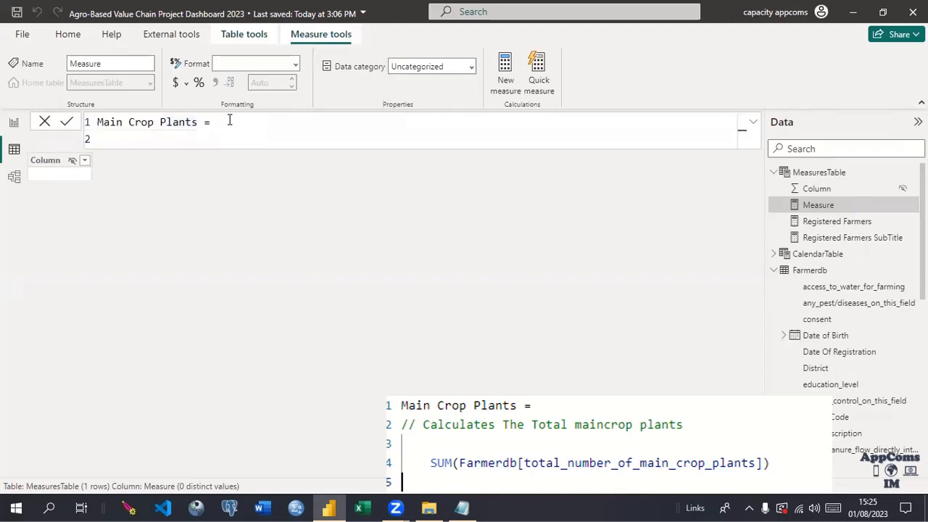
pyautogui.write('???')
pyautogui.press('BackSpace')
pyautogui.press('BackSpace')
pyautogui.press('BackSpace')
pyautogui.write('// cAL')
pyautogui.press('BackSpace')
pyautogui.press('BackSpace')
pyautogui.press('BackSpace')
pyautogui.write('Calculates ')
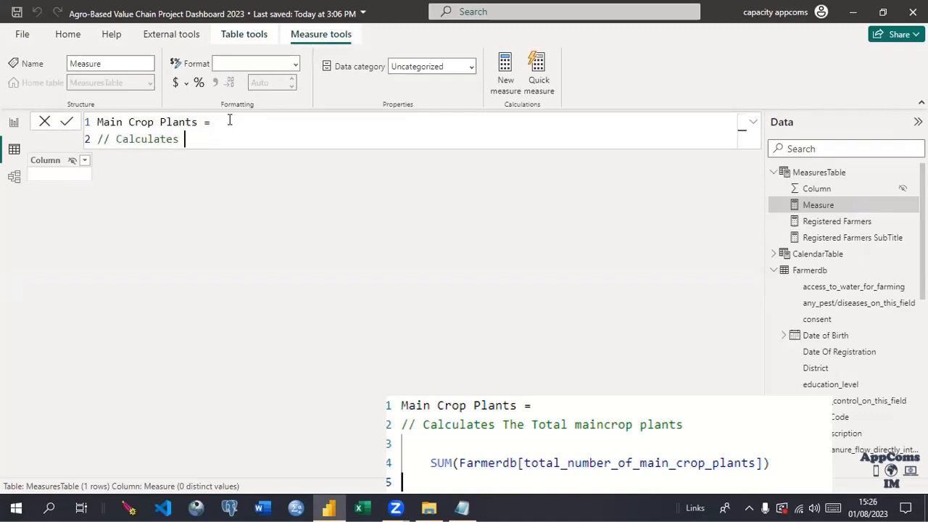
pyautogui.write('The Totlka maincrop ')
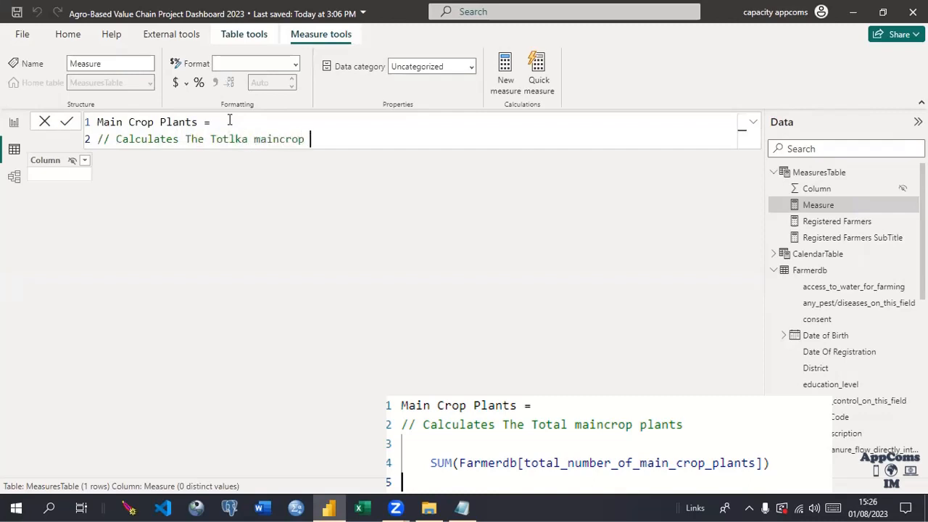
pyautogui.write('plants')
pyautogui.click(242, 138)
pyautogui.press('BackSpace')
pyautogui.press('BackSpace')
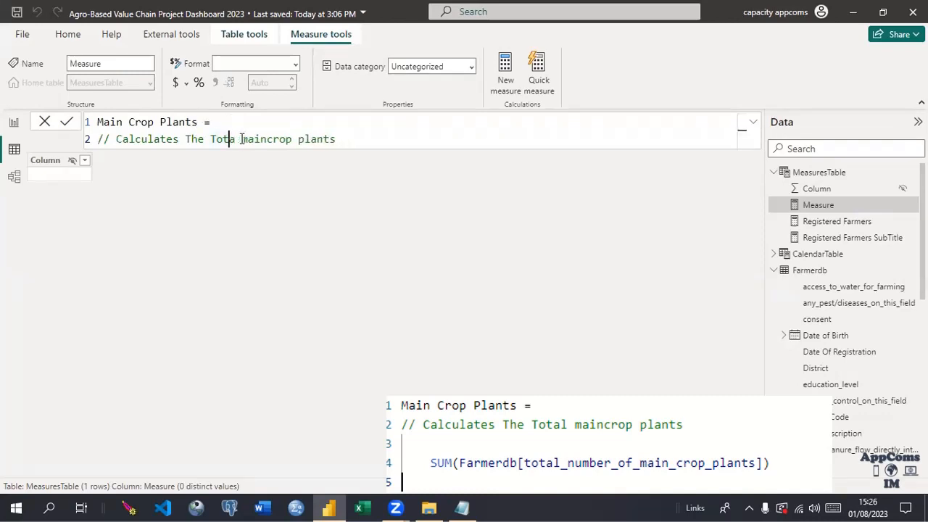
pyautogui.press('Right')
pyautogui.write('l')
pyautogui.click(362, 138)
pyautogui.hotkey('shift', 'Return')
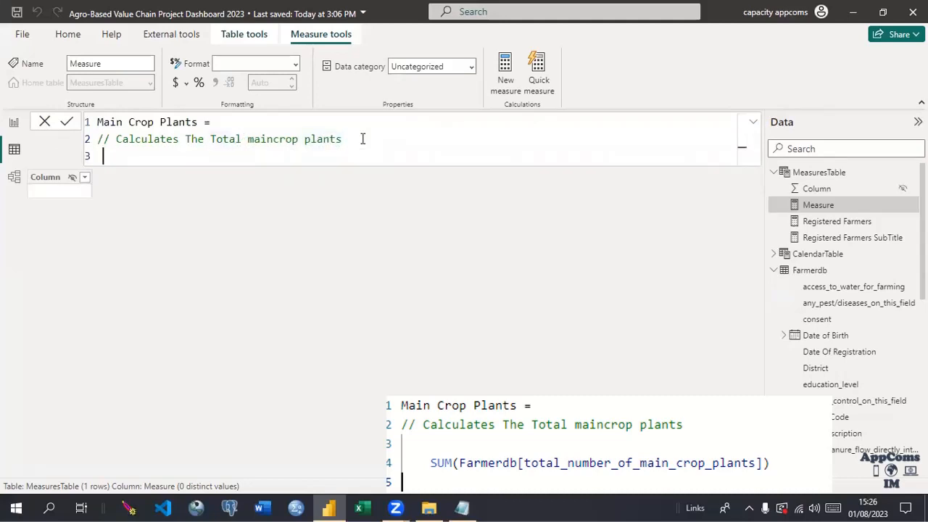
# Complete the Main Crop Plants formula with SUM(Farmerdb[total_number_of_main_crop_plants])
pyautogui.write('Sum')
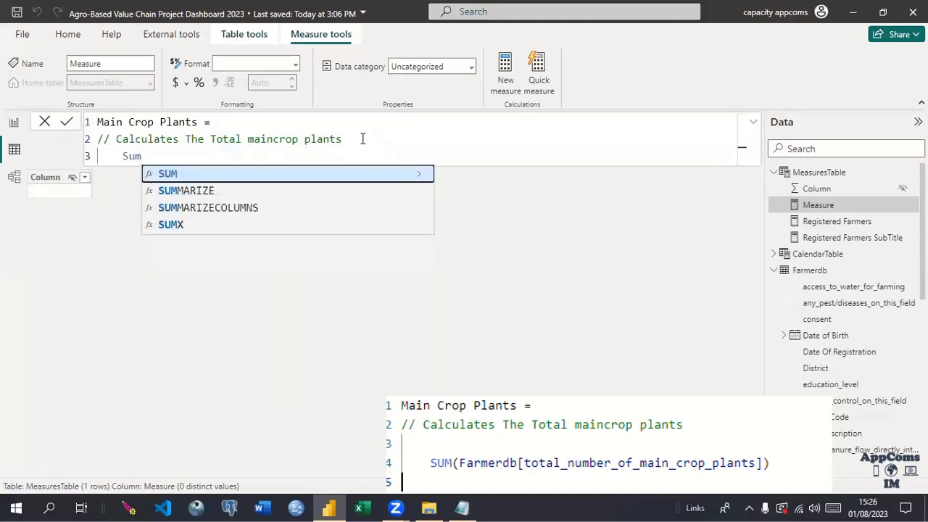
pyautogui.click(206, 180)
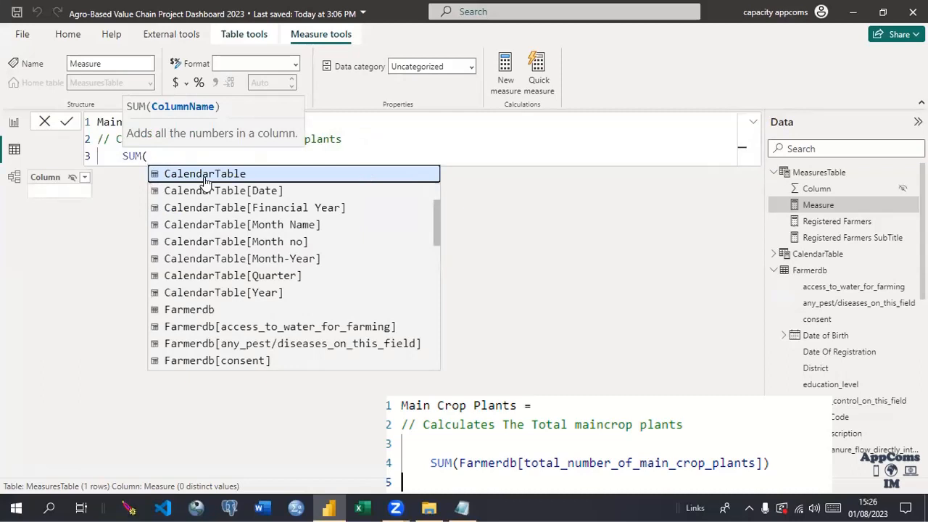
pyautogui.write('Farmerdb')
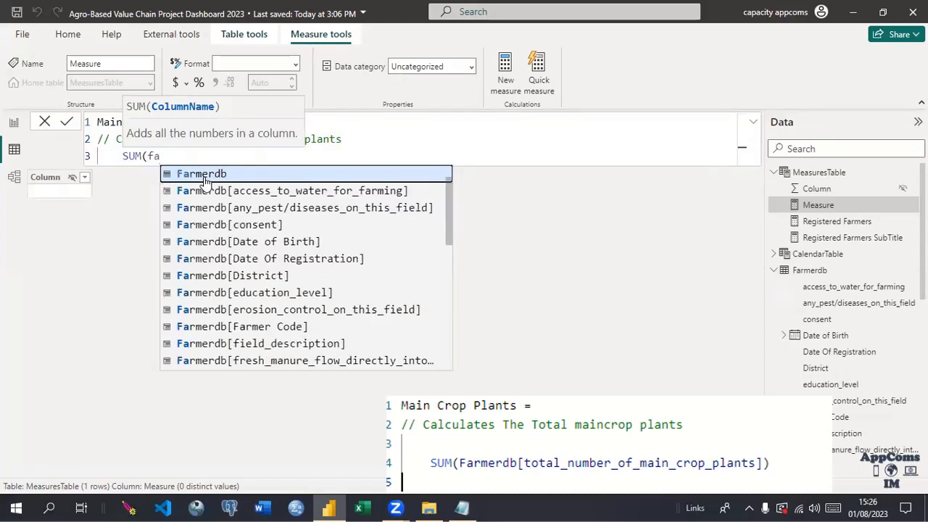
pyautogui.write('[')
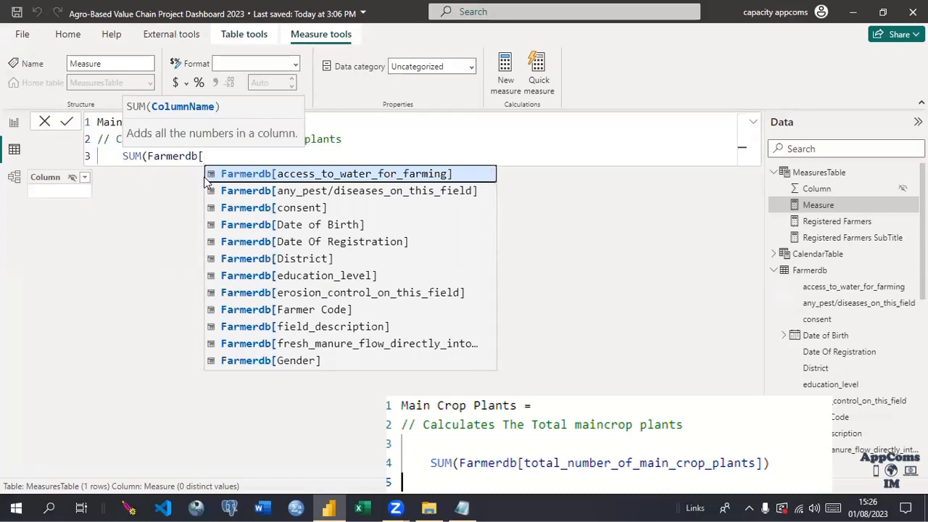
pyautogui.write('t')
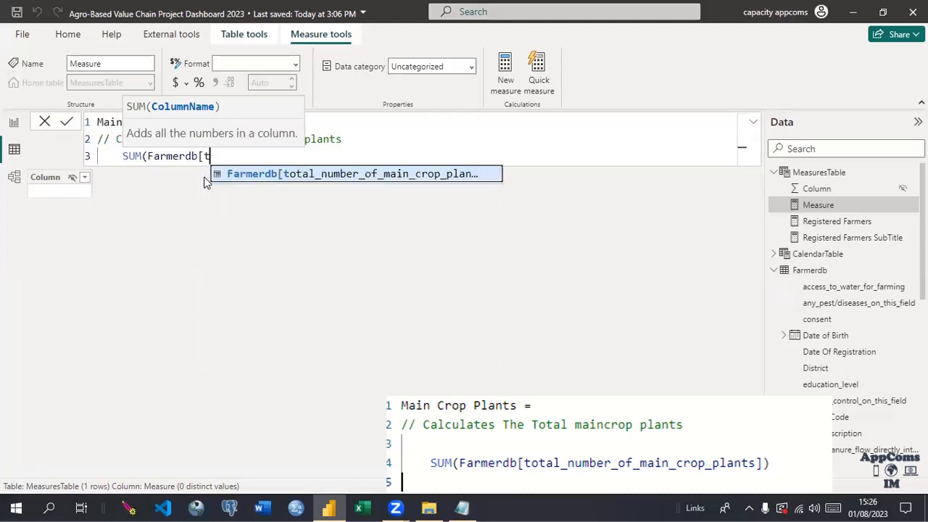
pyautogui.click(366, 179)
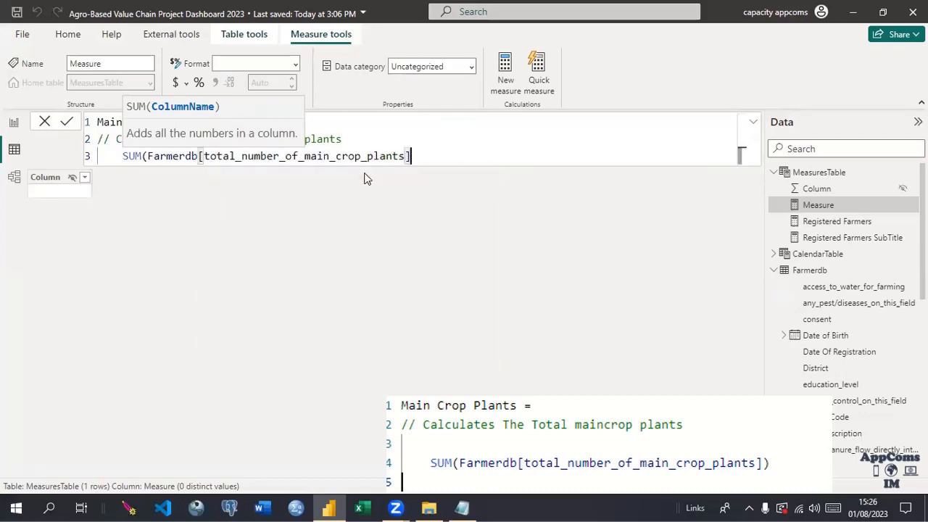
pyautogui.write(')')
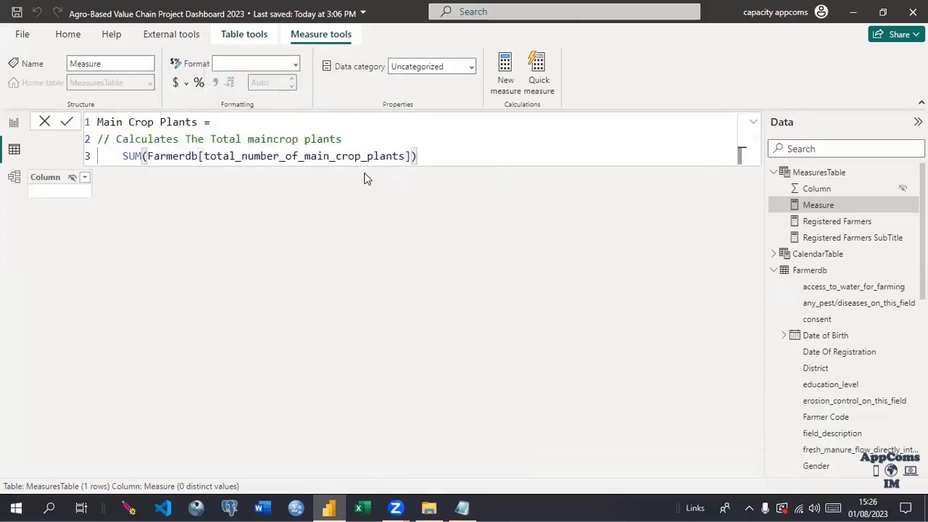
# Add a blank line above and a line below the SUM expression, and commit the Main Crop Plants measure
pyautogui.click(350, 140)
pyautogui.press('Return')
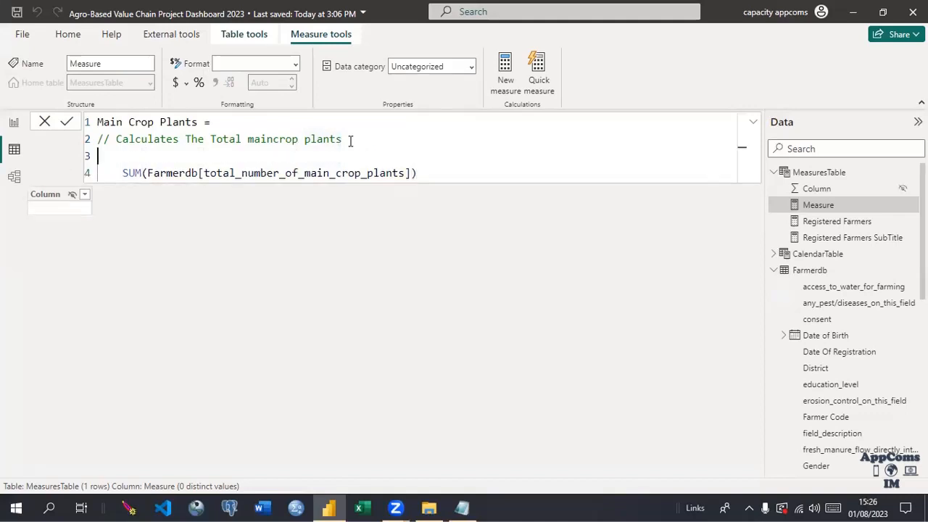
pyautogui.click(422, 172)
pyautogui.press('Return')
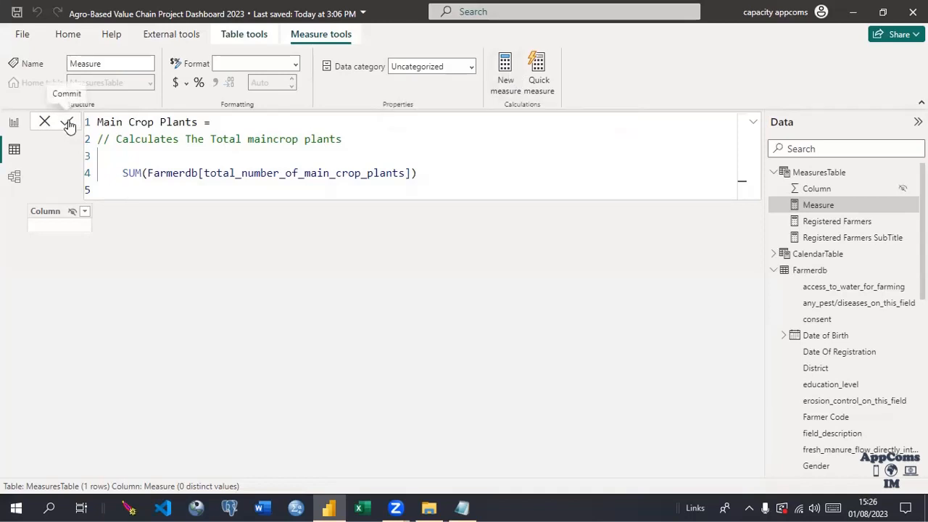
# Create another measure in MeasuresTable and start its formula with the name "Farm Size (acres)="
pyautogui.click(508, 78)
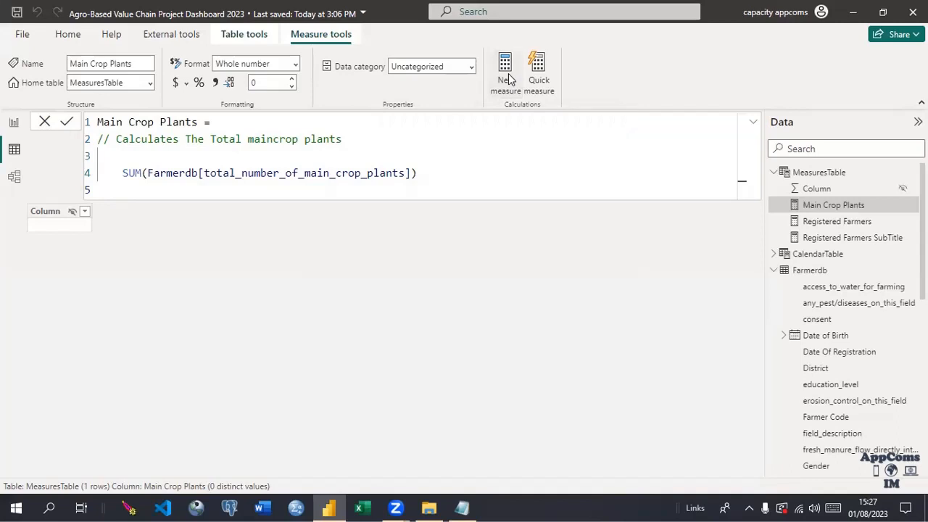
pyautogui.click(509, 78)
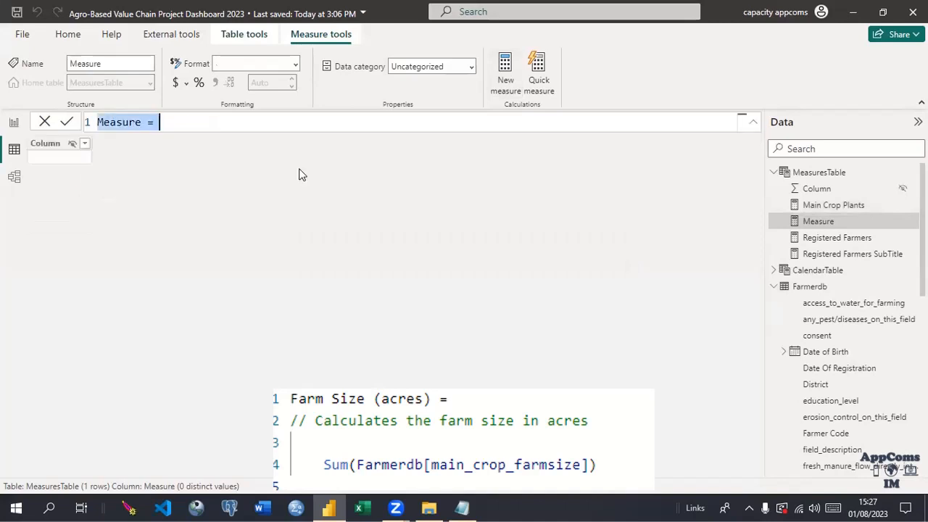
pyautogui.write('Farm Si')
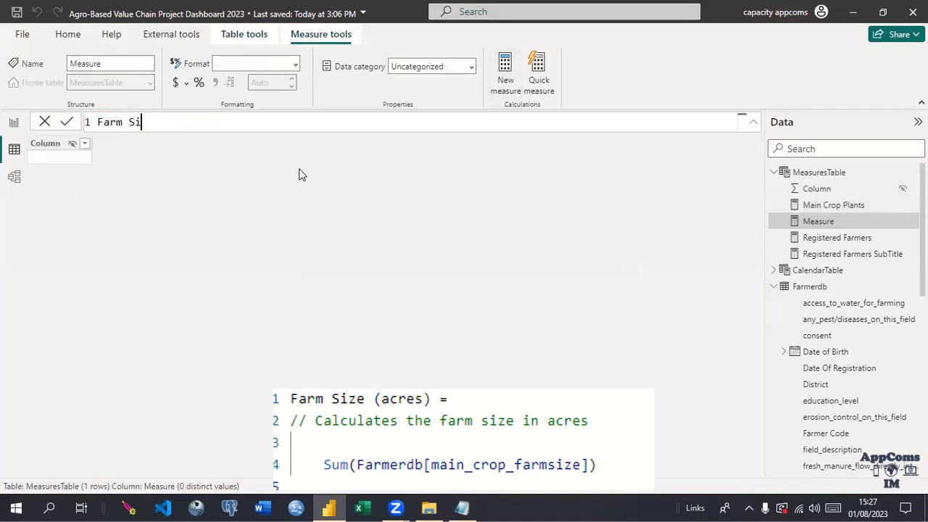
pyautogui.write('ze (acres)')
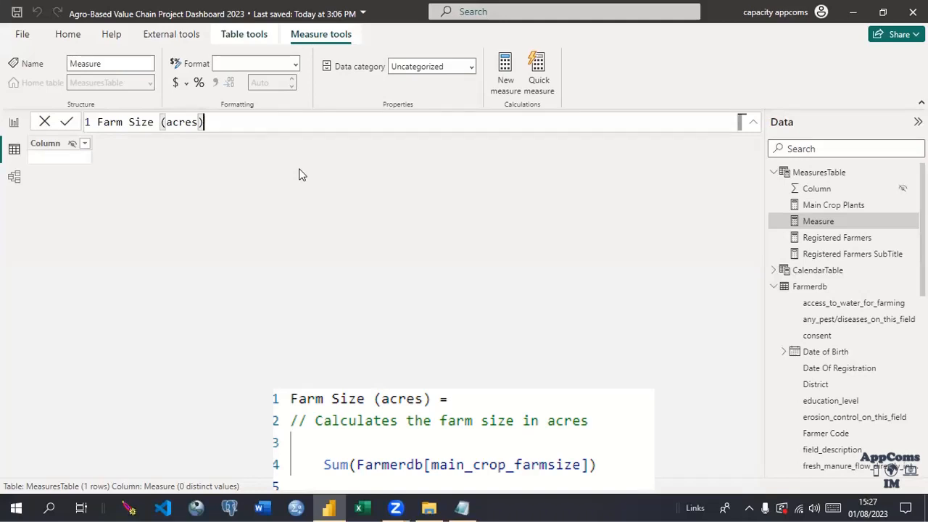
pyautogui.write('=')
pyautogui.hotkey('shift', 'Return')
# Add the comment "// Calculates the farm size in acres" below the measure name, followed by a blank line and a new formula line
pyautogui.write('// ')
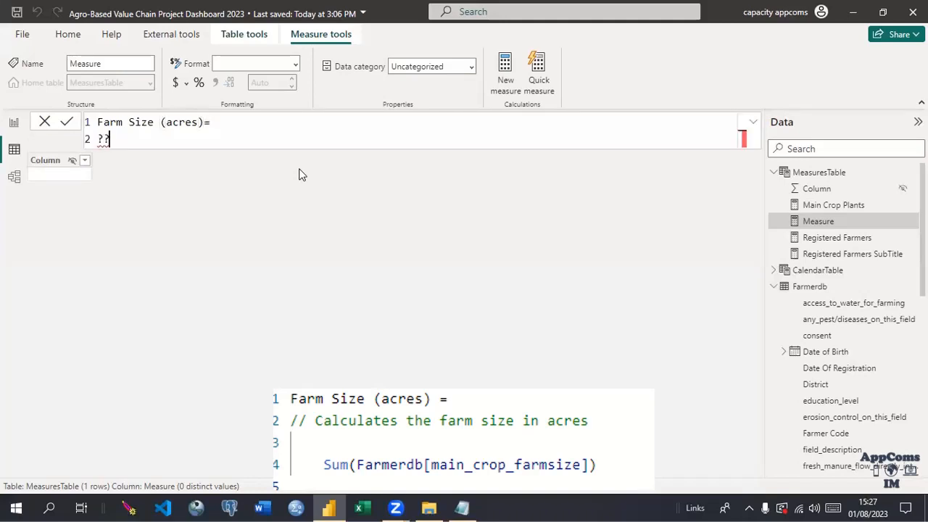
pyautogui.write('Calcualets t======')
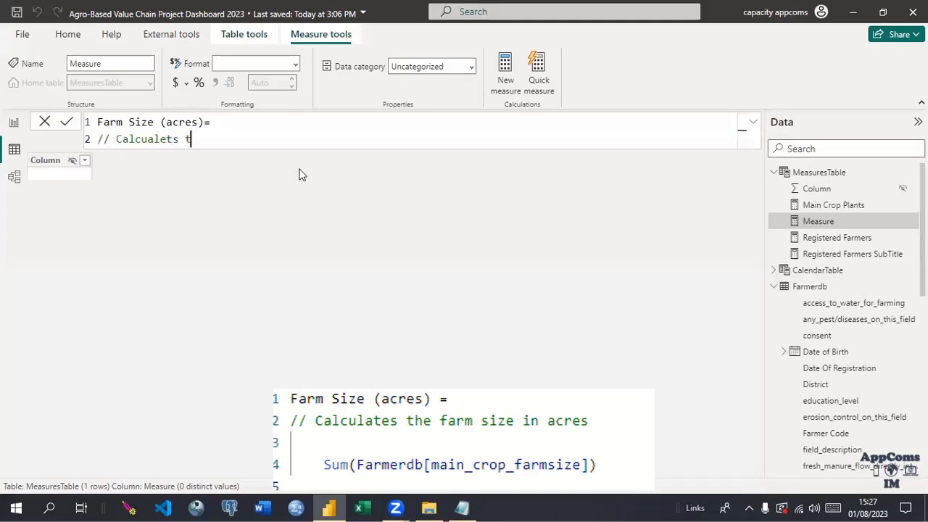
pyautogui.press('BackSpace')
pyautogui.press('BackSpace')
pyautogui.press('BackSpace')
pyautogui.press('BackSpace')
pyautogui.press('BackSpace')
pyautogui.press('BackSpace')
pyautogui.press('BackSpace')
pyautogui.press('BackSpace')
pyautogui.press('BackSpace')
pyautogui.press('BackSpace')
pyautogui.press('BackSpace')
pyautogui.press('BackSpace')
pyautogui.press('BackSpace')
pyautogui.write('lates the farm size in acres')
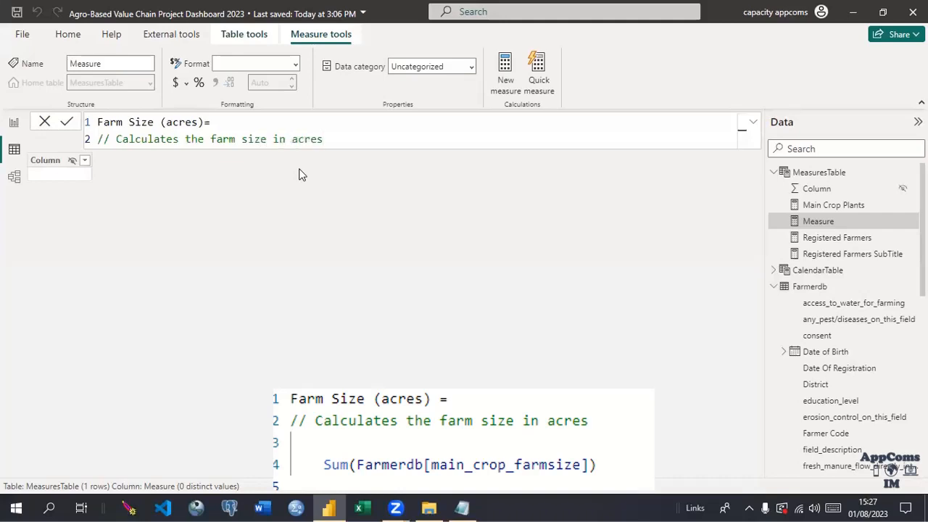
pyautogui.hotkey('shift', 'Return')
pyautogui.hotkey('shift', 'Return')
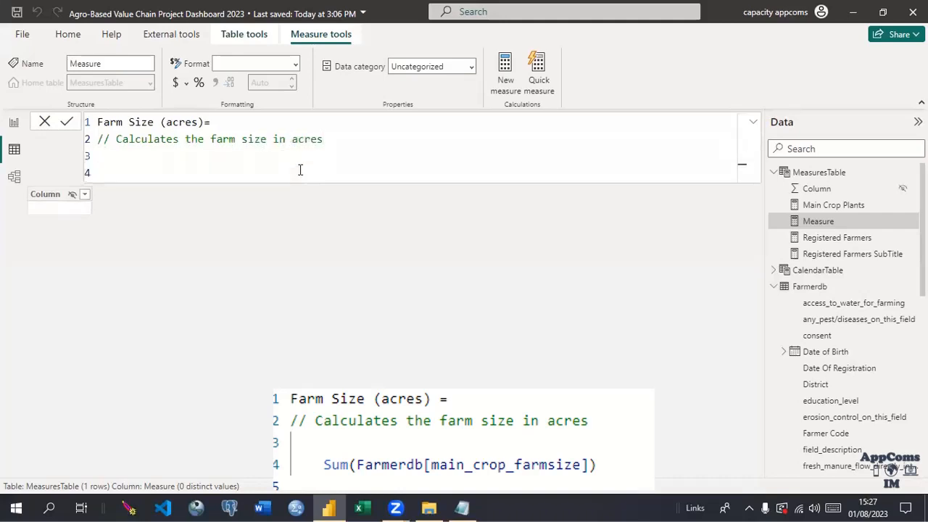
# Complete the Farm Size (acres) formula with an indented Sum(Farmerdb[main_crop_farmsize]) and commit the measure
pyautogui.press('Tab')
pyautogui.write('Su')
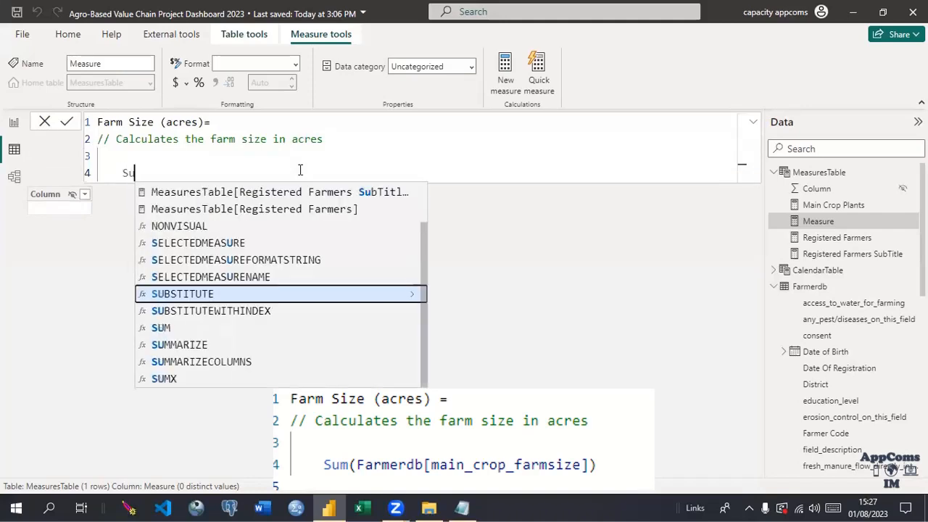
pyautogui.write('m(')
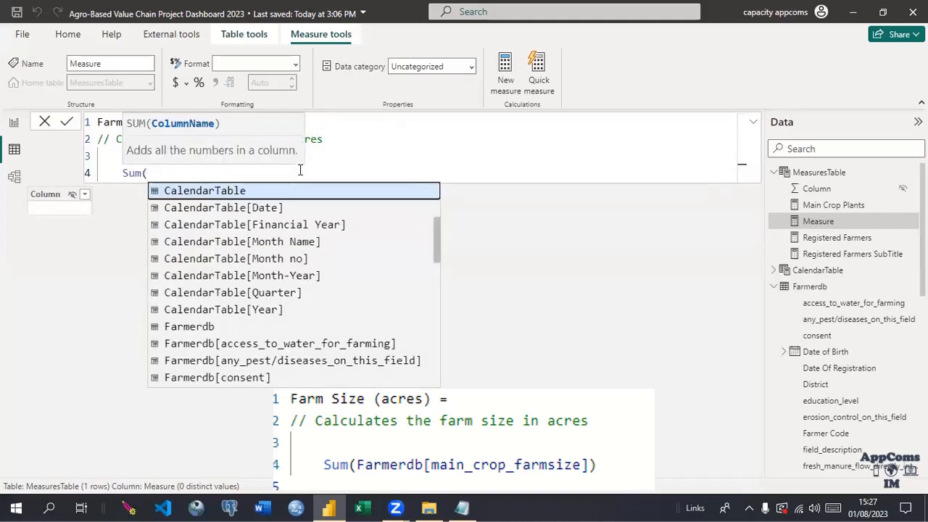
pyautogui.write('Farmerdb')
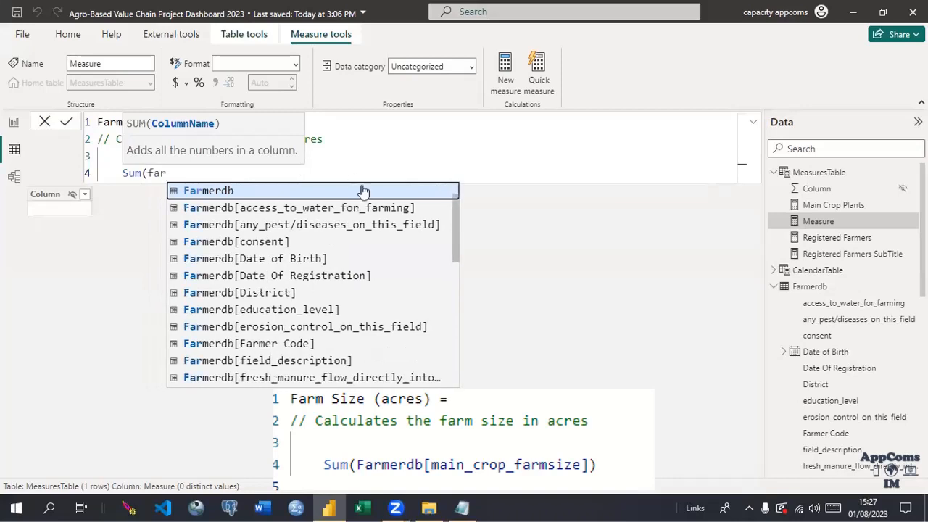
pyautogui.write('[')
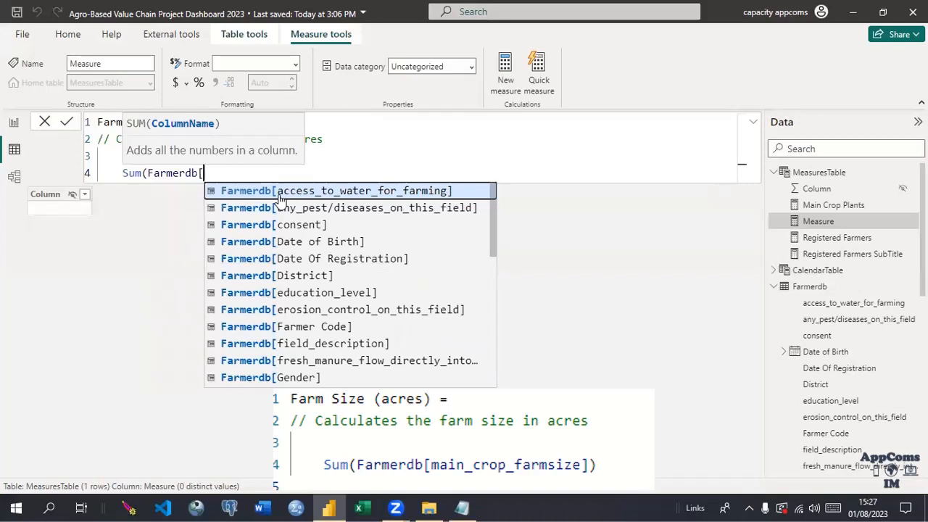
pyautogui.write('si')
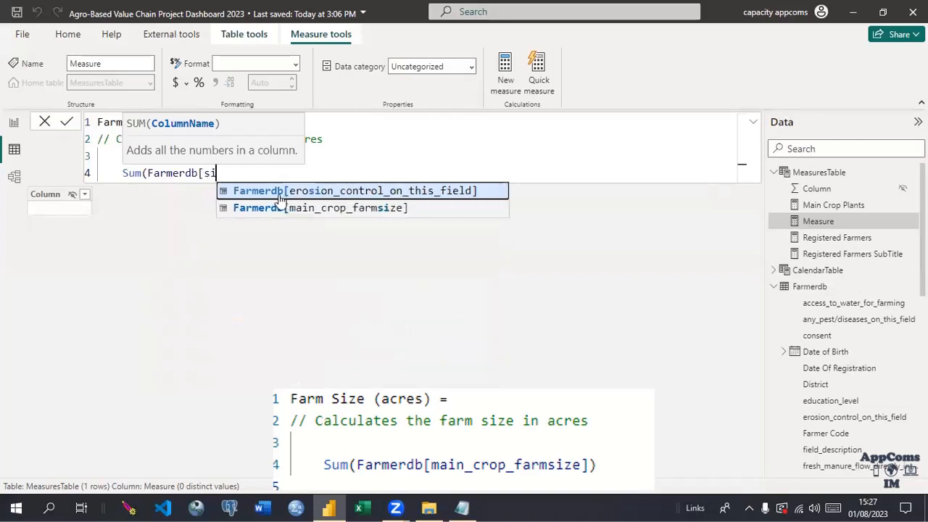
pyautogui.click(333, 209)
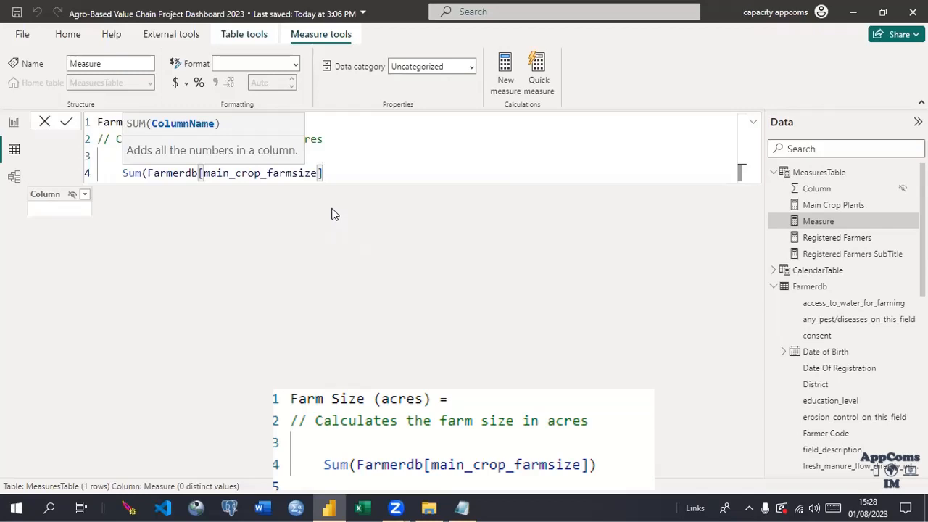
pyautogui.write(')')
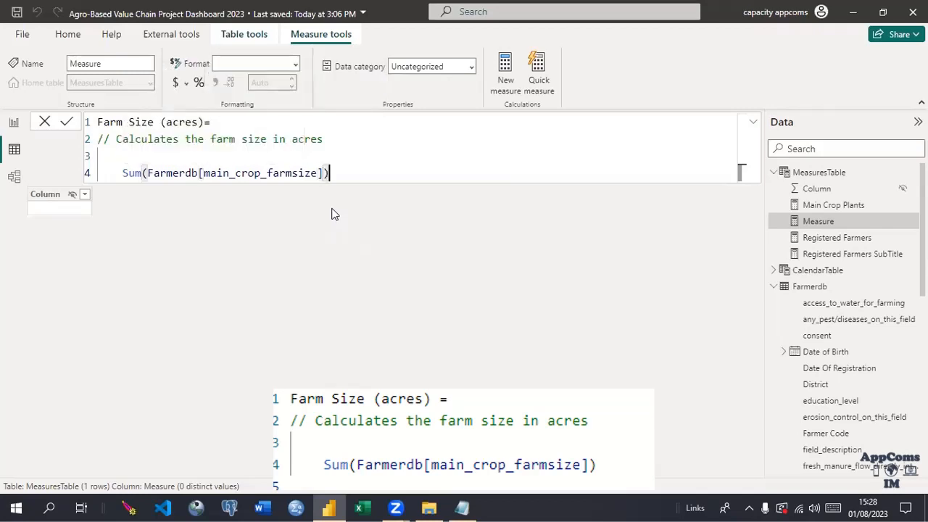
pyautogui.press('Return')
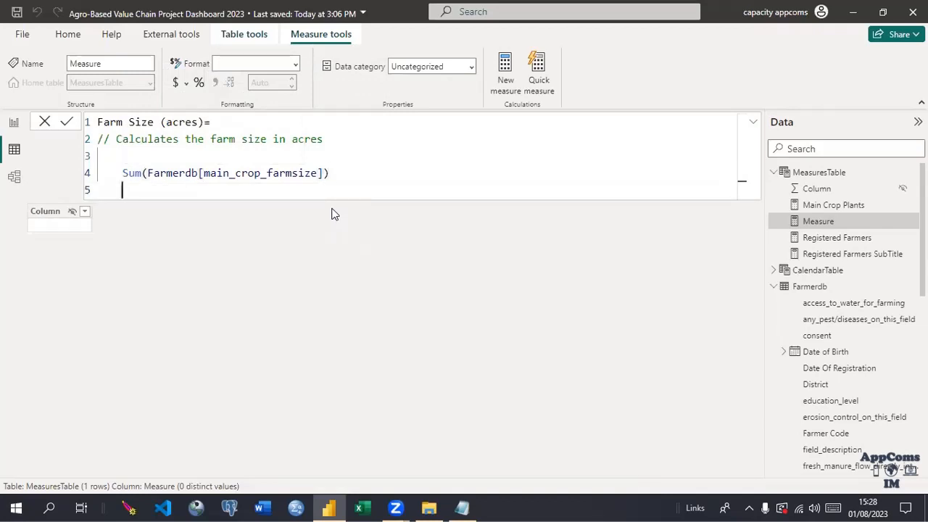
pyautogui.click(67, 122)
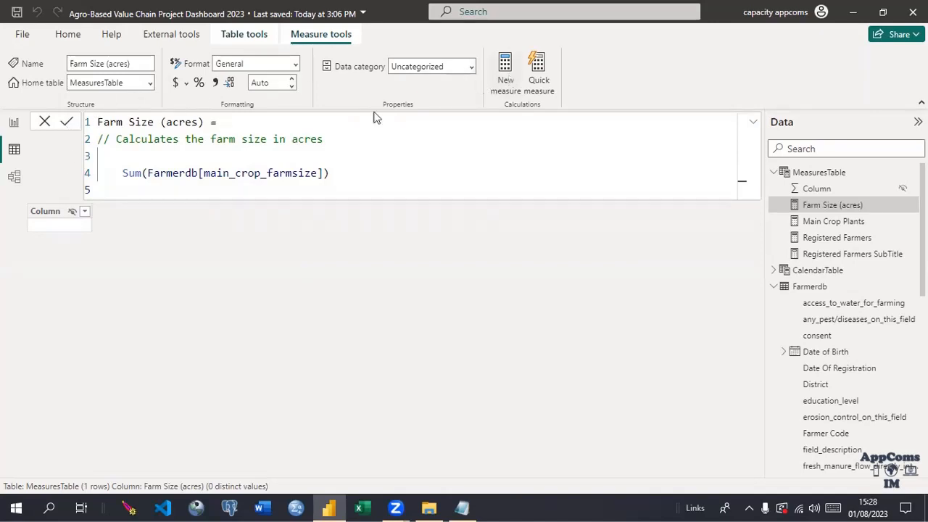
# Glance at the report page, return to the table data and examine the Gender column's filter values in the Farmerdb table
pyautogui.click(13, 123)
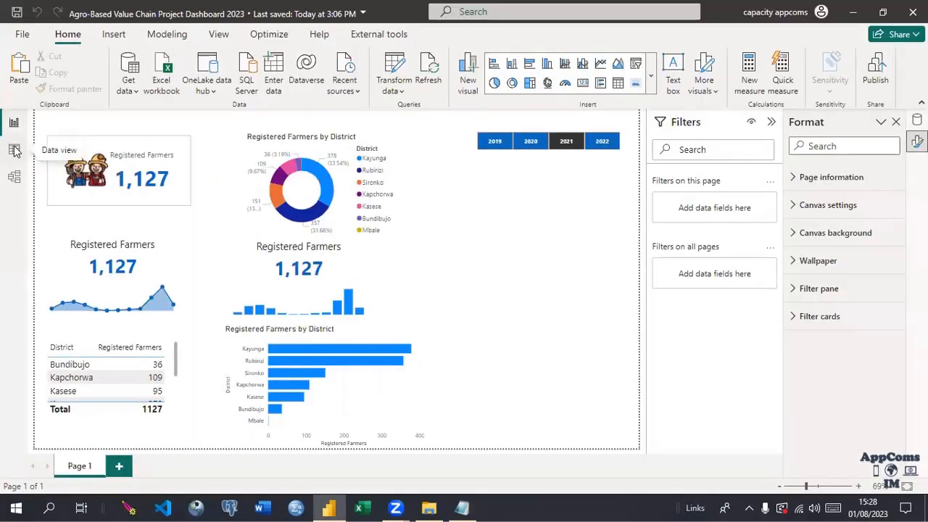
pyautogui.click(14, 149)
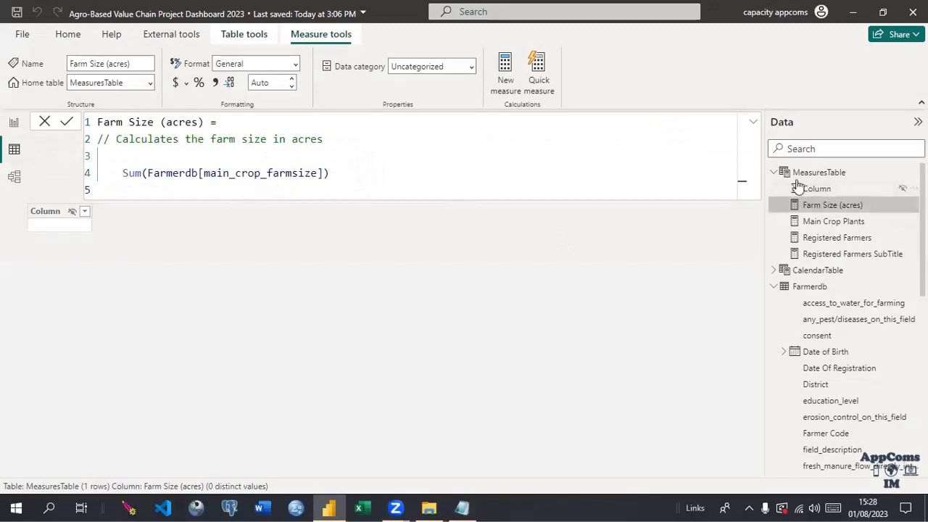
pyautogui.click(810, 286)
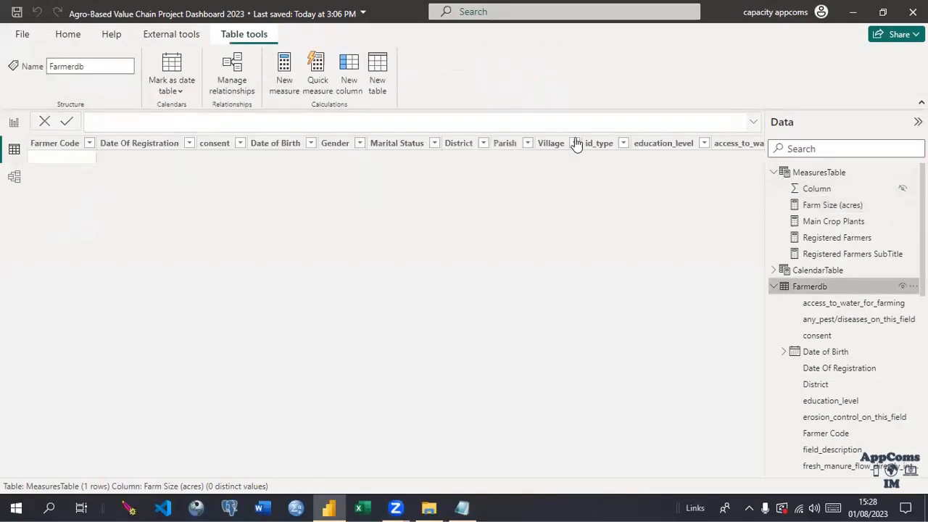
pyautogui.click(368, 145)
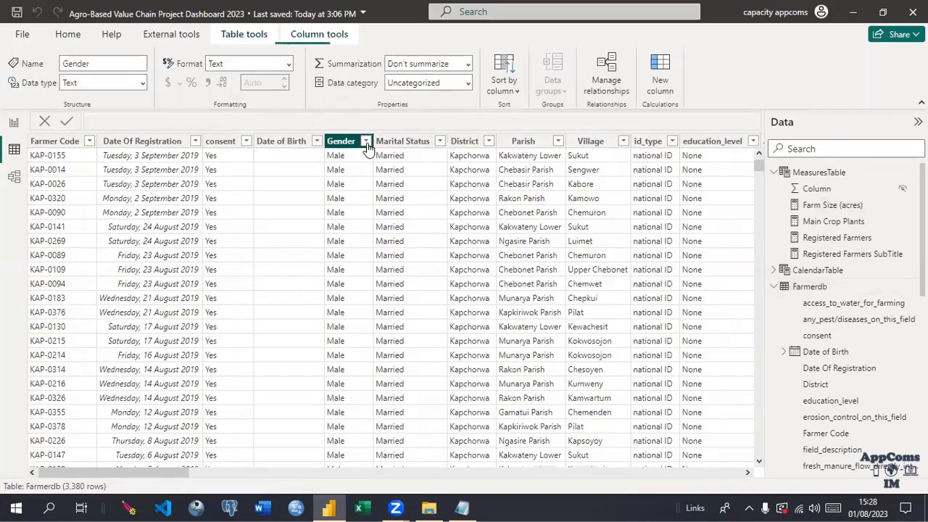
pyautogui.click(368, 145)
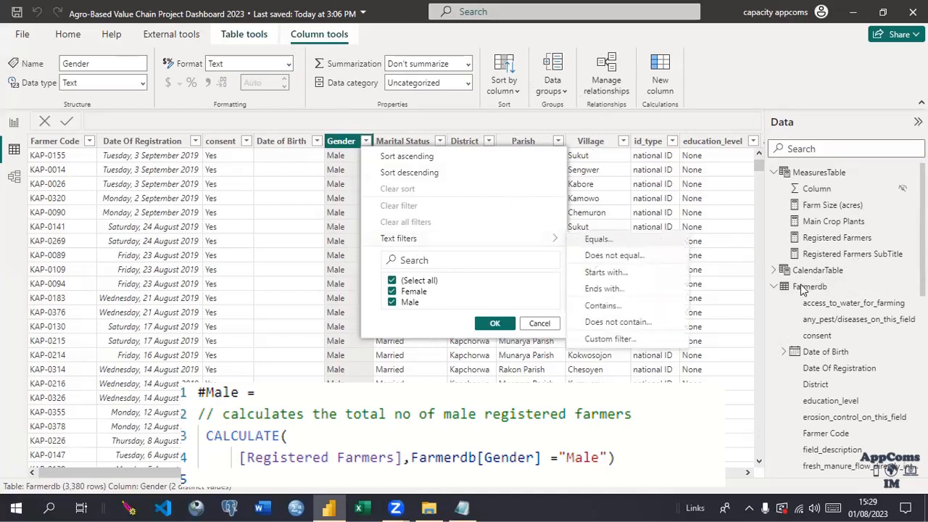
# Create another measure in MeasuresTable and start its formula with the name "#Male =", followed by a new line
pyautogui.click(813, 174)
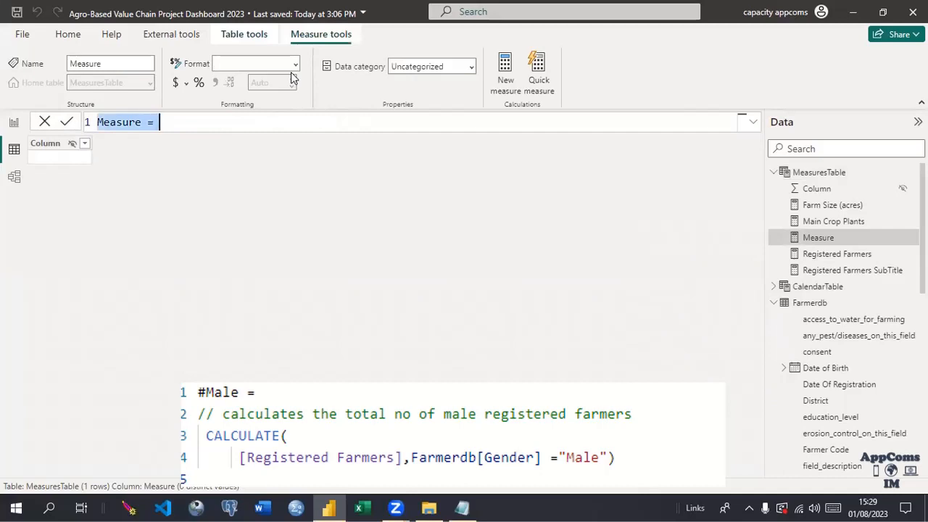
pyautogui.write('#Male =')
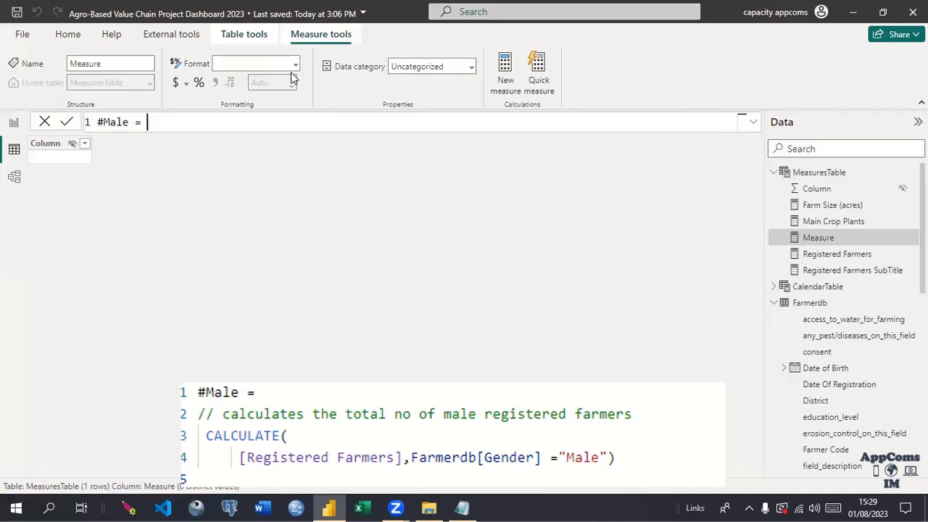
pyautogui.hotkey('shift', 'Return')
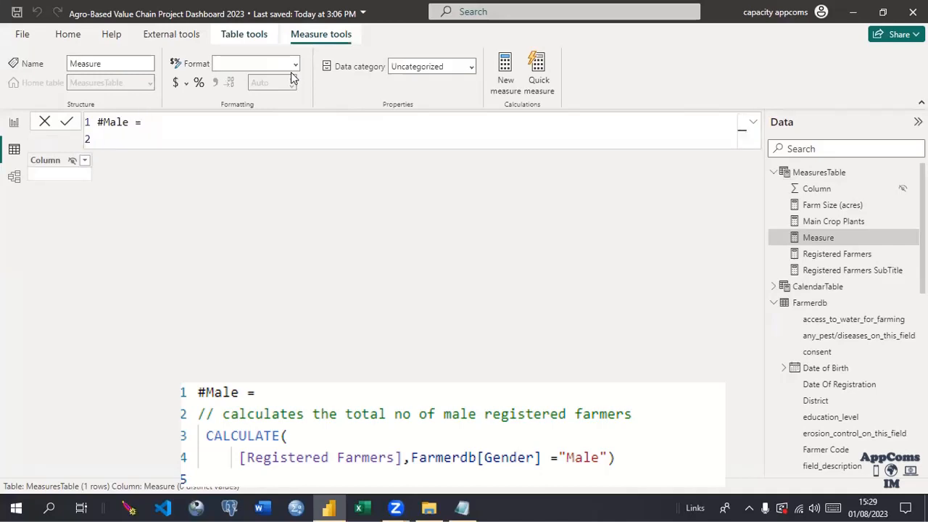
# Add the comment "// calculates the total no of male registered farmers" below the measure name, followed by a new formula line
pyautogui.write('// calculates the t')
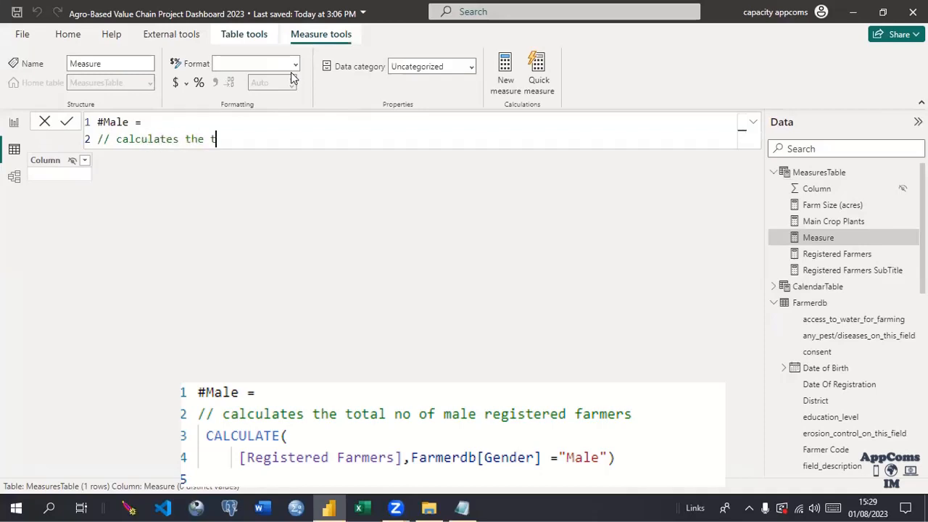
pyautogui.write('otal no of ma')
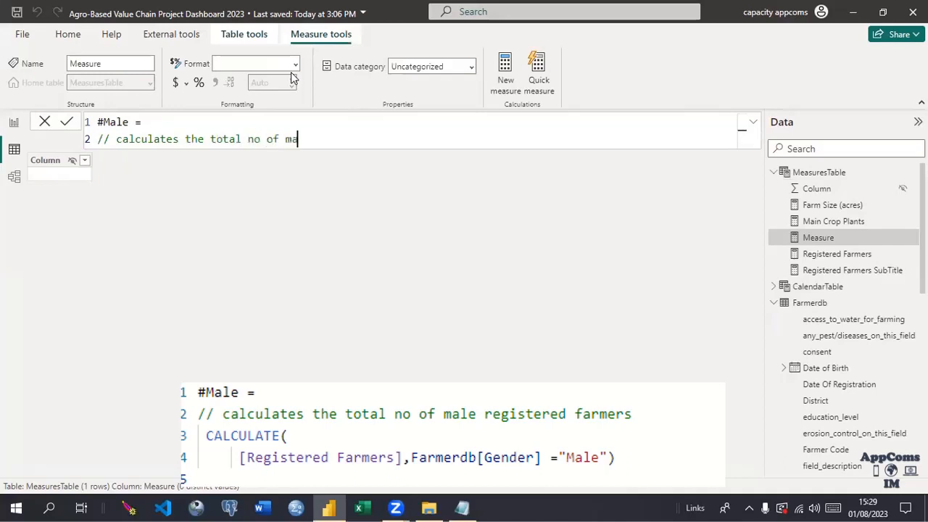
pyautogui.write('le afrmes')
pyautogui.press('BackSpace')
pyautogui.press('BackSpace')
pyautogui.press('BackSpace')
pyautogui.press('BackSpace')
pyautogui.press('BackSpace')
pyautogui.press('BackSpace')
pyautogui.write('regis')
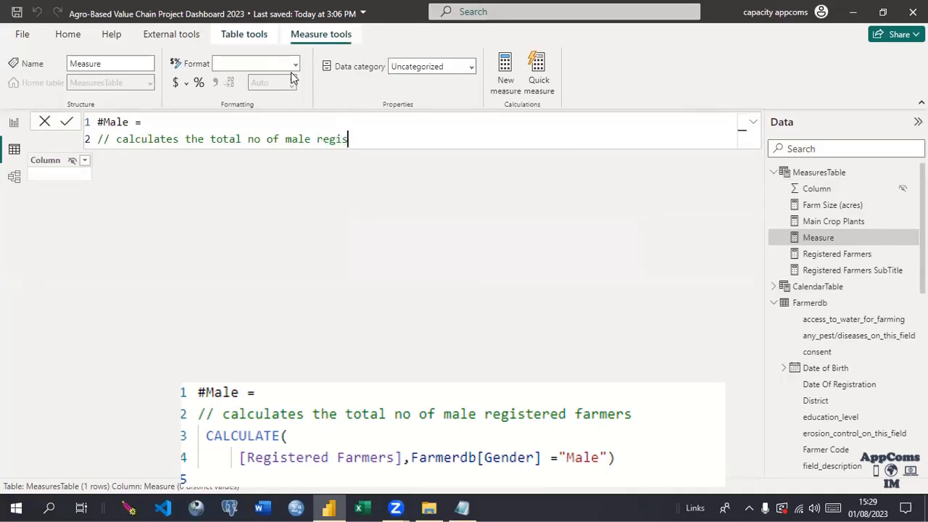
pyautogui.write('terd=')
pyautogui.press('BackSpace')
pyautogui.press('BackSpace')
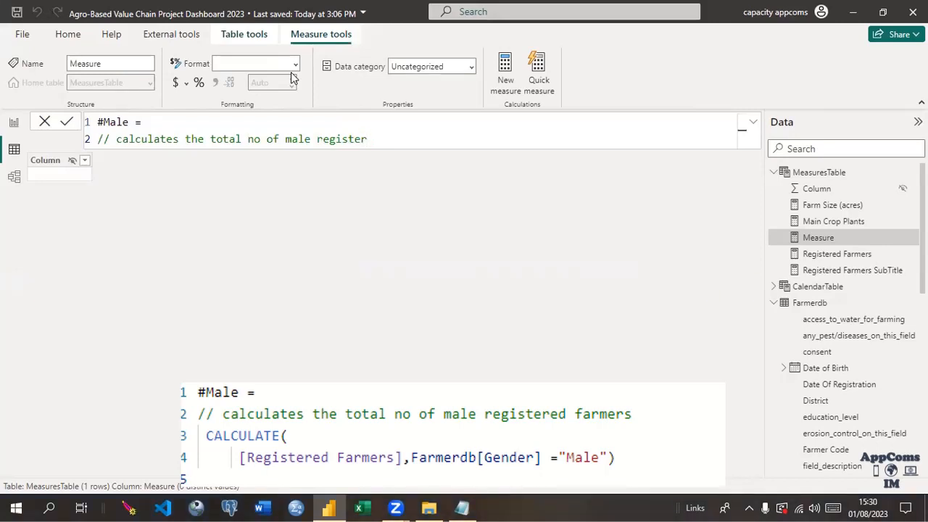
pyautogui.write('ed farmesed')
pyautogui.press('BackSpace')
pyautogui.press('BackSpace')
pyautogui.press('BackSpace')
pyautogui.press('BackSpace')
pyautogui.write('rs')
pyautogui.hotkey('shift', 'Return')
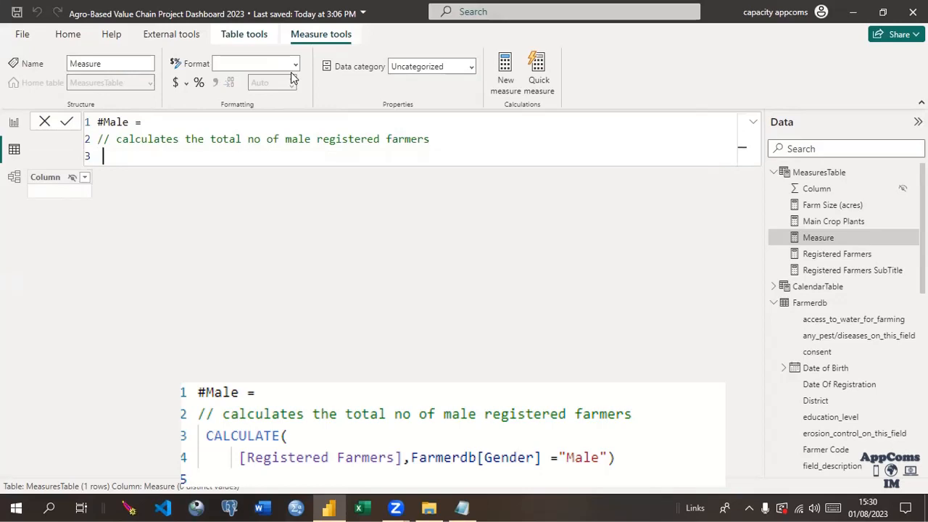
# Start a CALCULATE function with the [Registered Farmers] measure as its expression on an indented line, followed by a comma
pyautogui.write('calc')
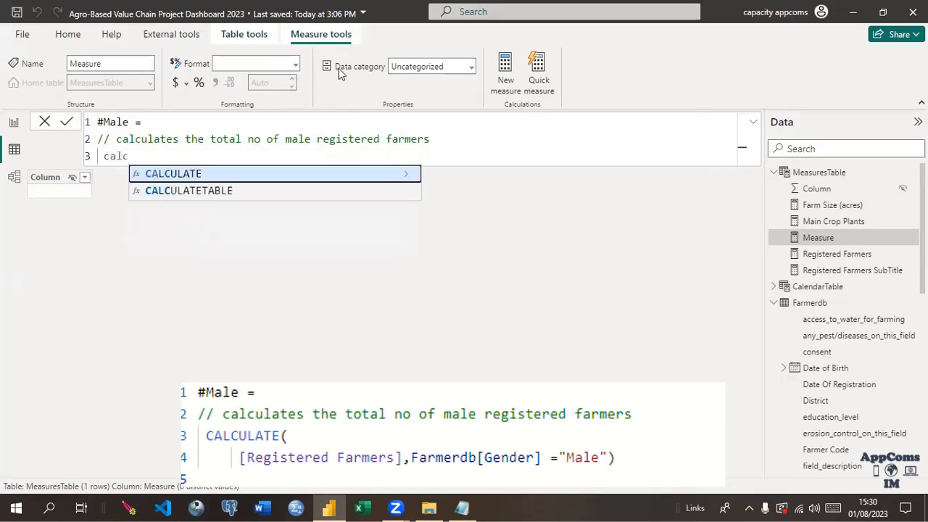
pyautogui.click(261, 175)
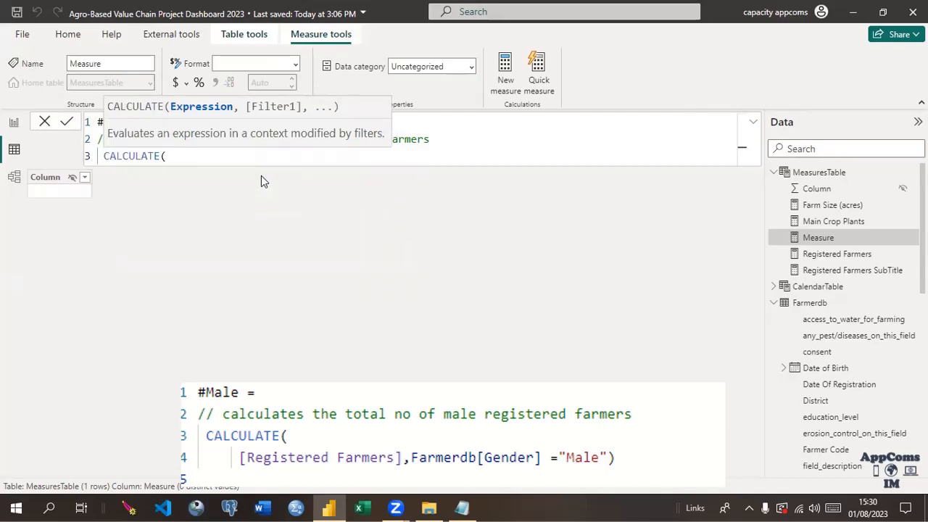
pyautogui.hotkey('shift', 'Return')
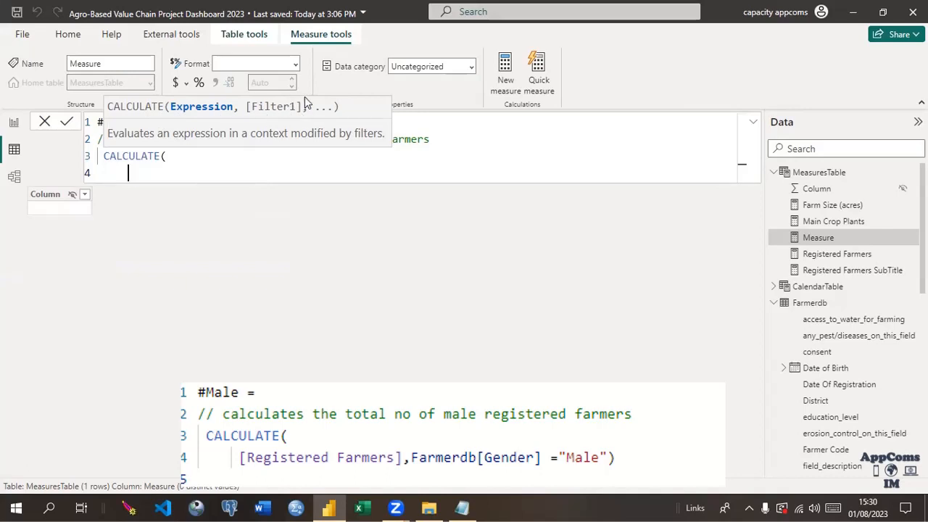
pyautogui.write('[')
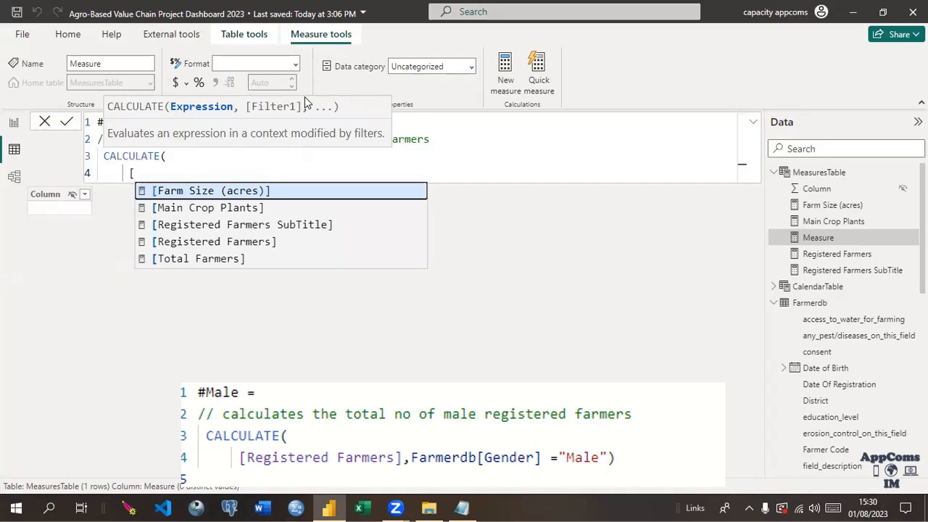
pyautogui.click(225, 244)
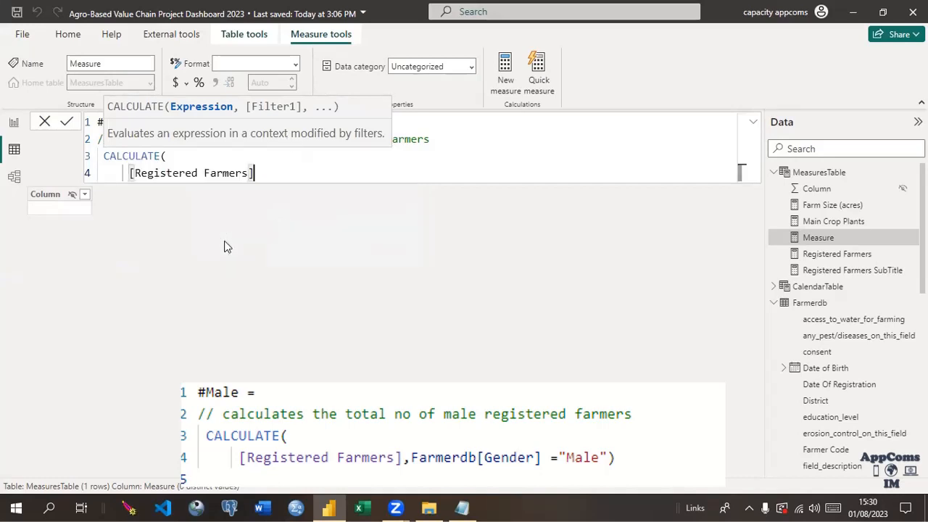
pyautogui.write(',')
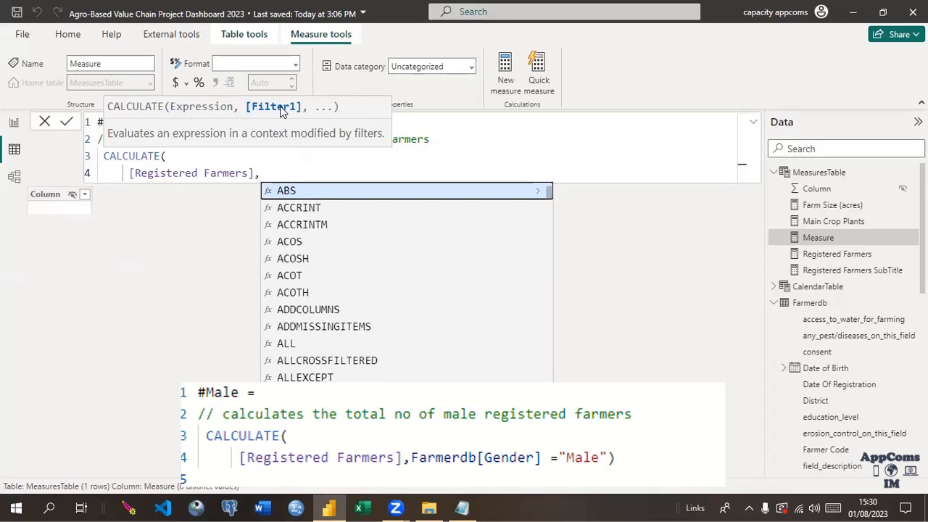
# Add the filter Farmerdb[Gender] ="Male" to the CALCULATE function, close its parenthesis and add a new line
pyautogui.write('far')
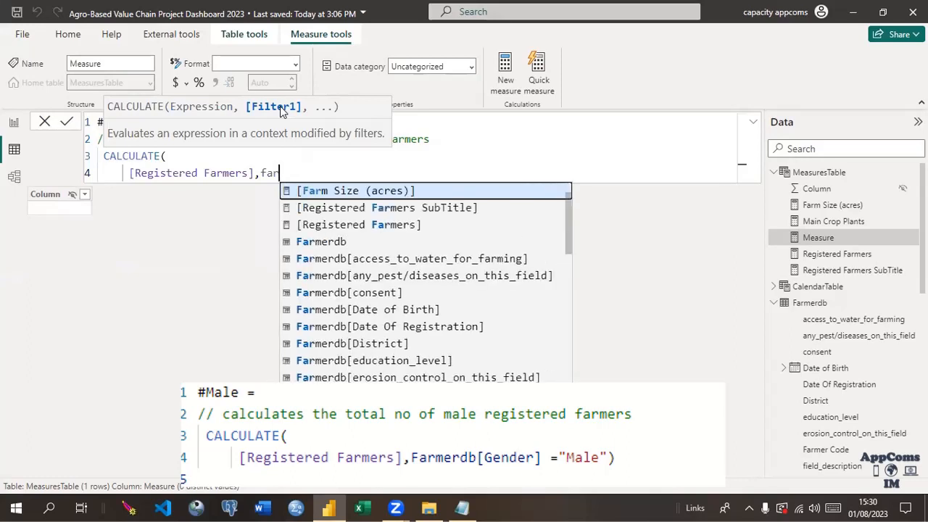
pyautogui.click(317, 244)
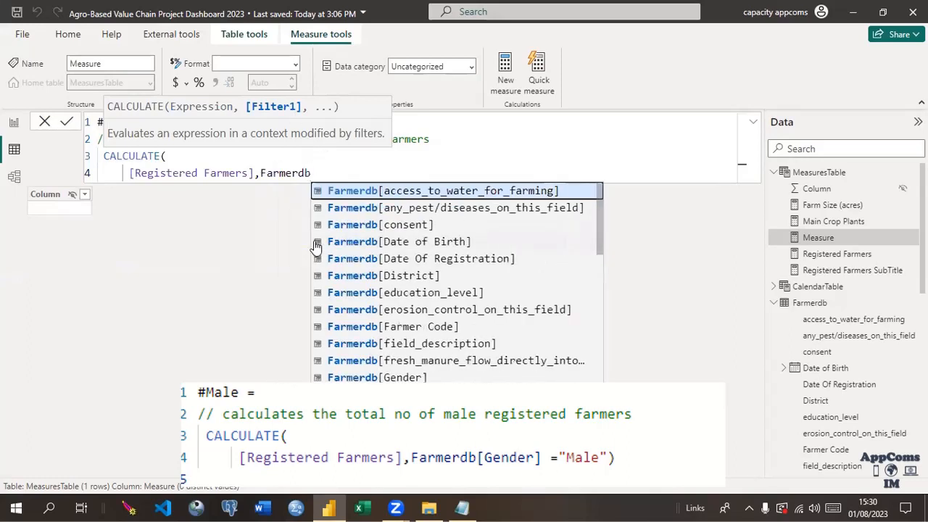
pyautogui.write('[ge')
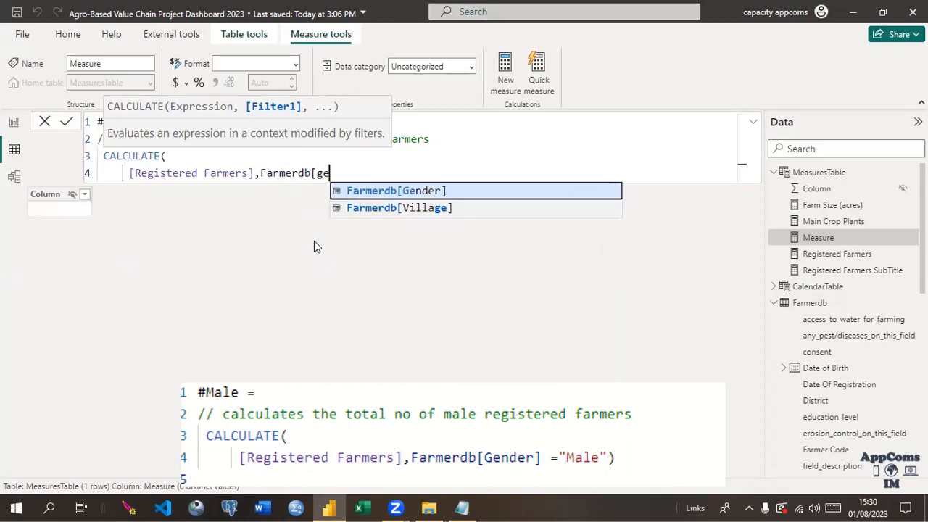
pyautogui.click(375, 191)
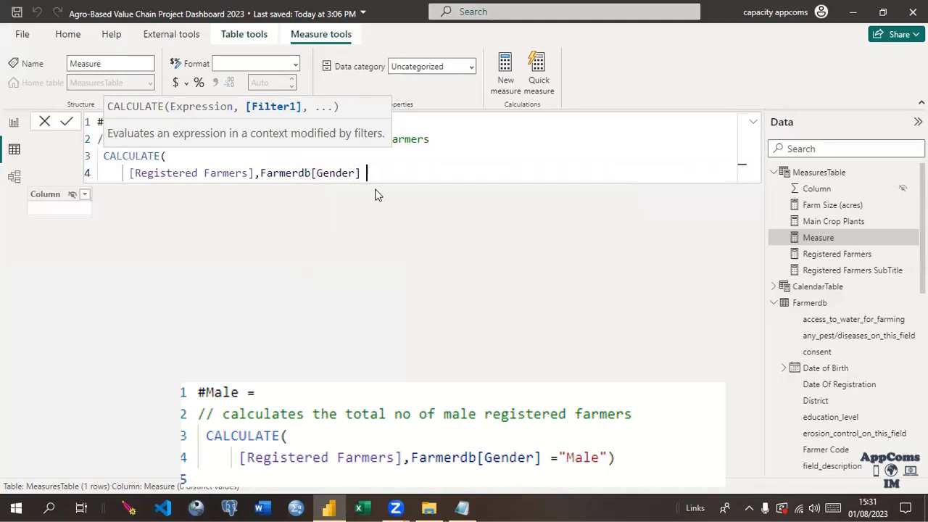
pyautogui.write('="Male')
pyautogui.click(411, 172)
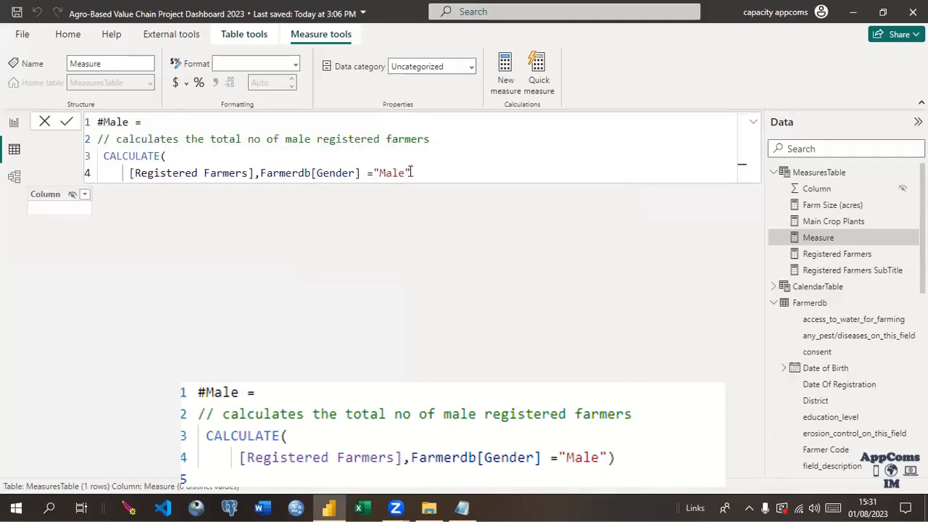
pyautogui.write(')')
pyautogui.press('Return')
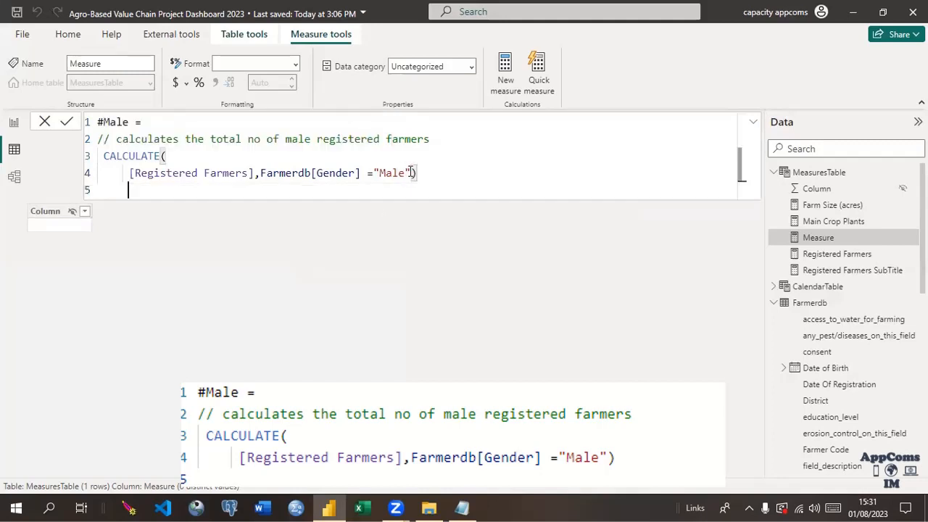
# Copy the entire #Male formula and commit the measure
pyautogui.hotkey('ctrl', 'a')
pyautogui.hotkey('ctrl', 'c')
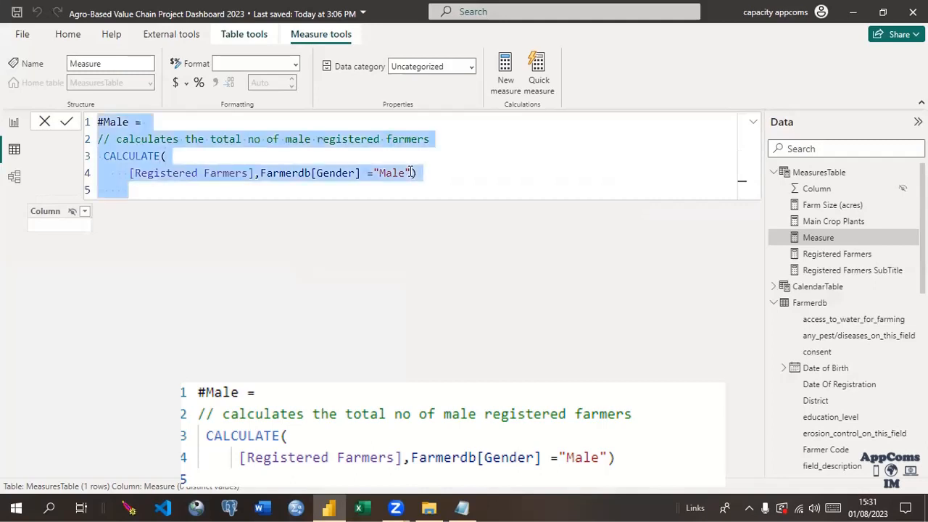
pyautogui.click(67, 124)
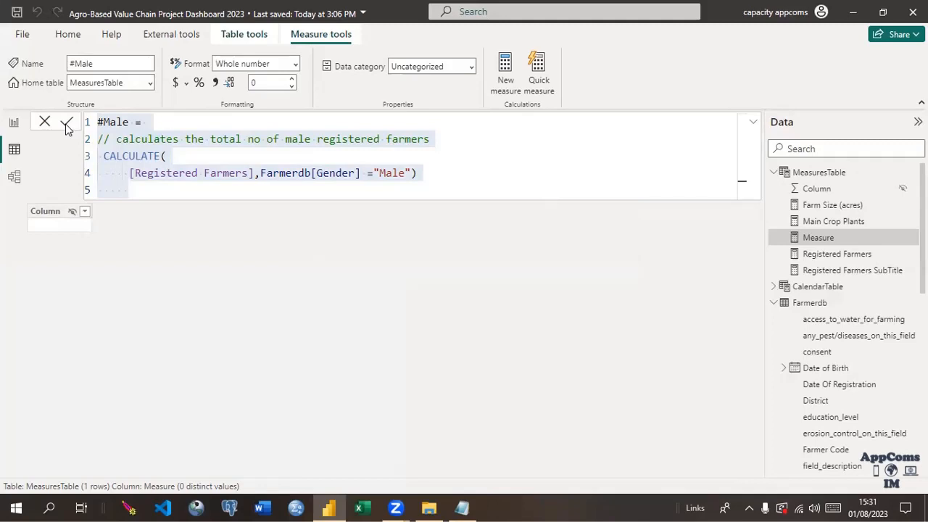
pyautogui.click(66, 127)
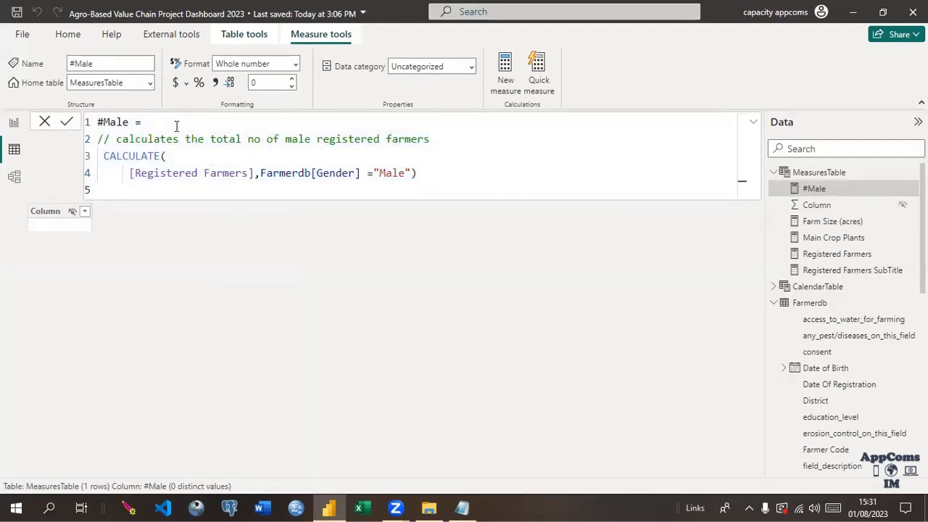
# Create another measure, paste the copied #Male formula into it and change its name to Female
pyautogui.click(501, 81)
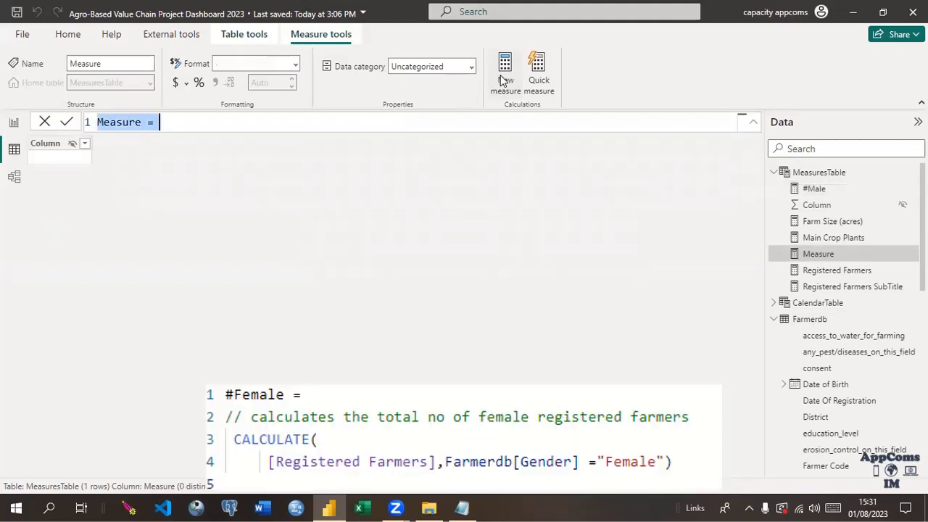
pyautogui.hotkey('ctrl', 'v')
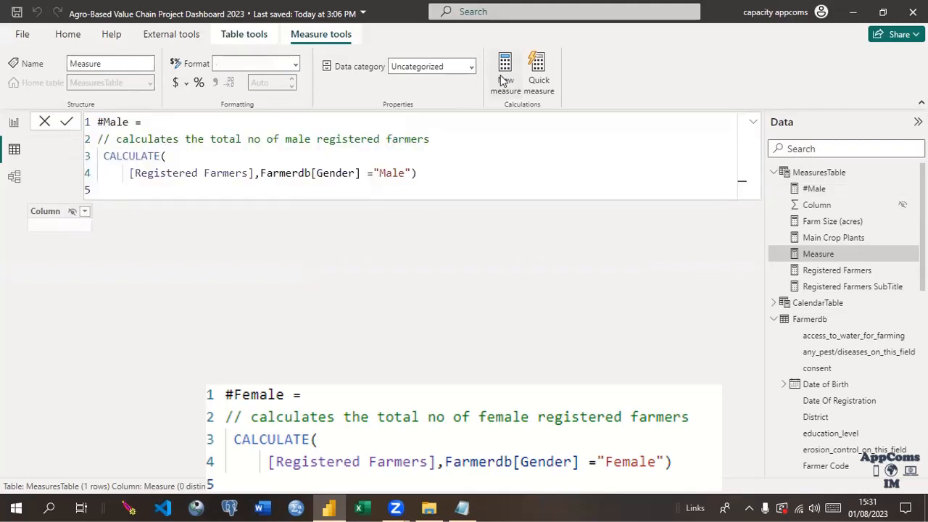
pyautogui.click(103, 121)
pyautogui.press('BackSpace')
pyautogui.write('Fe')
pyautogui.press('Delete')
pyautogui.write('m')
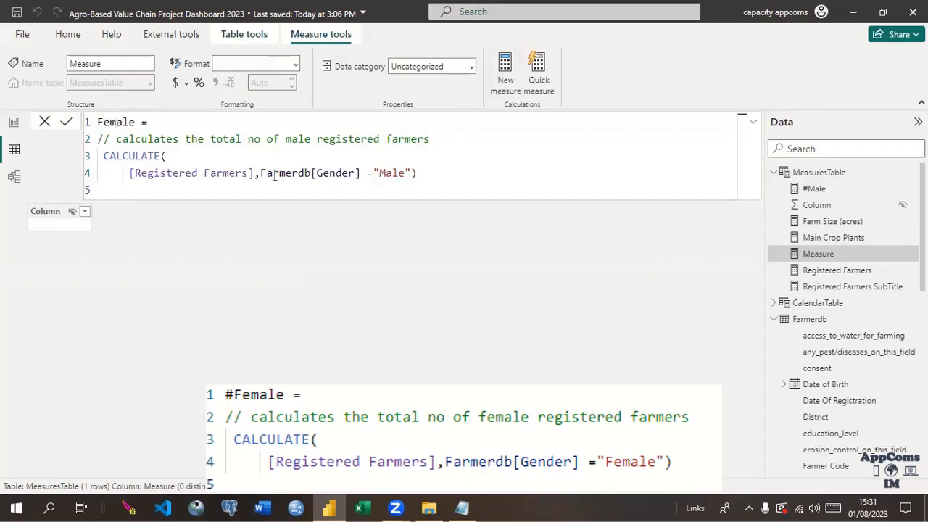
# Change the gender filter value in the pasted formula to "Female" and try to commit the measure
pyautogui.click(386, 172)
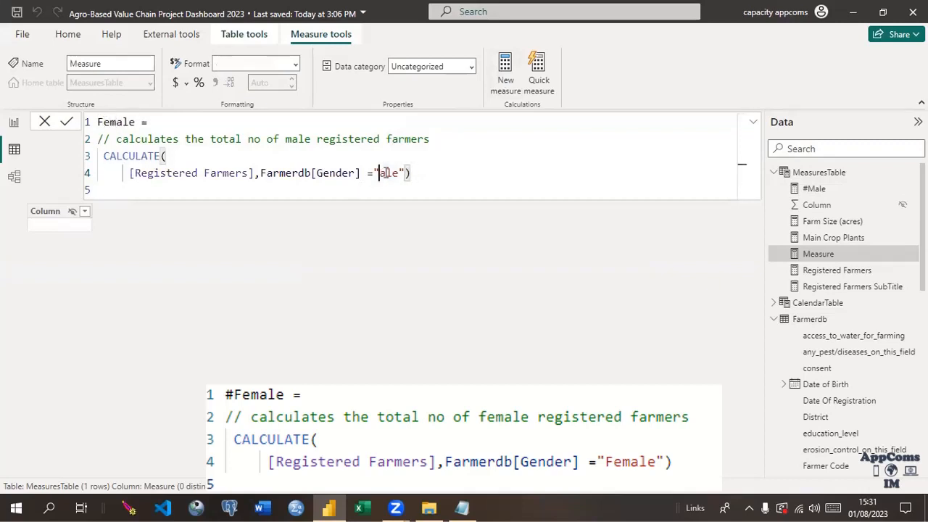
pyautogui.press('Delete')
pyautogui.write('Fem')
pyautogui.click(446, 180)
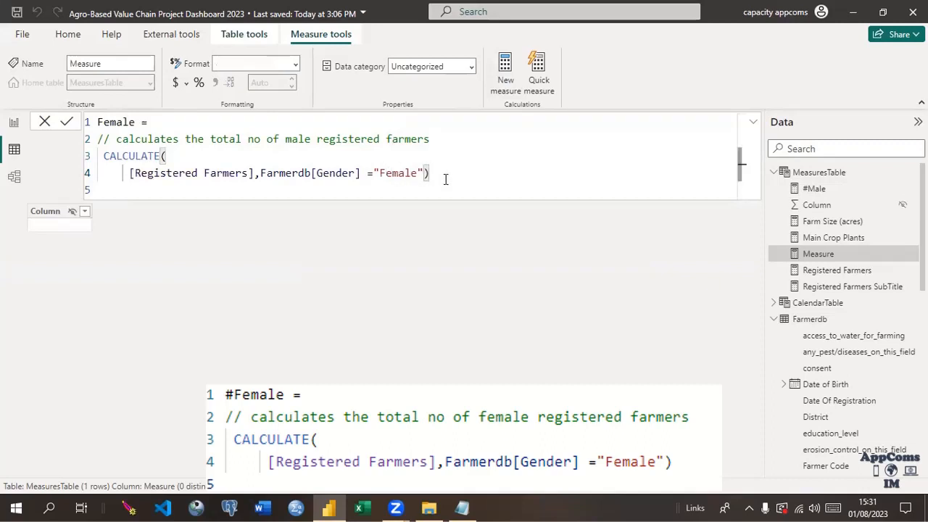
pyautogui.press('Return')
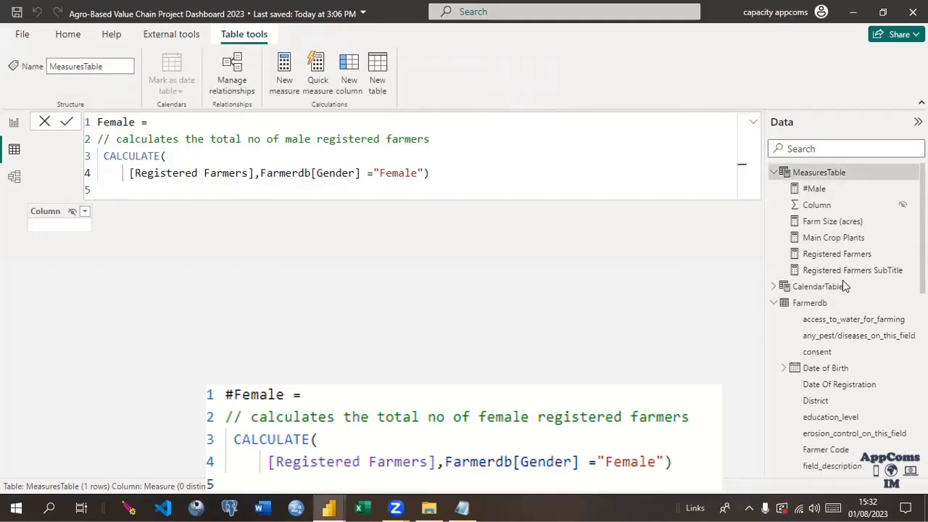
# Try to switch to the report page, dismiss the two error dialogs and switch to the report page again
pyautogui.click(12, 123)
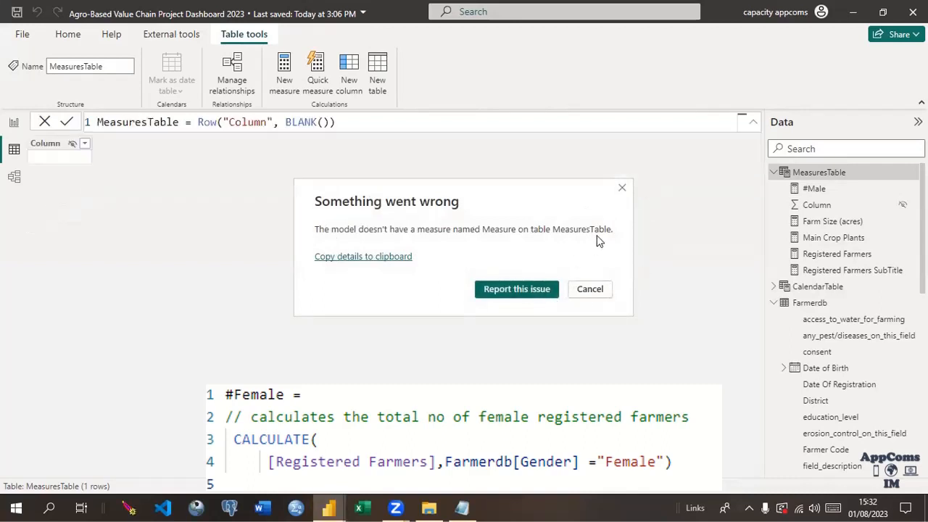
pyautogui.click(622, 189)
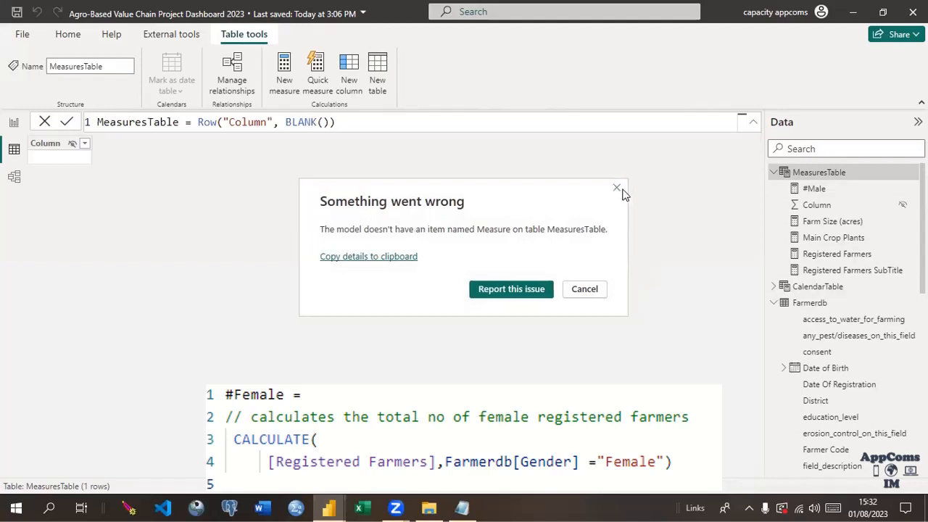
pyautogui.click(617, 189)
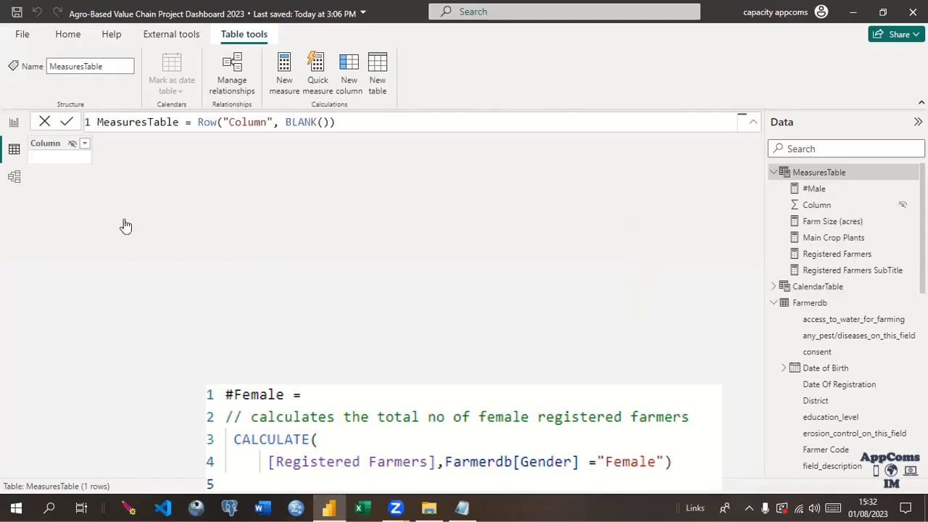
pyautogui.click(13, 116)
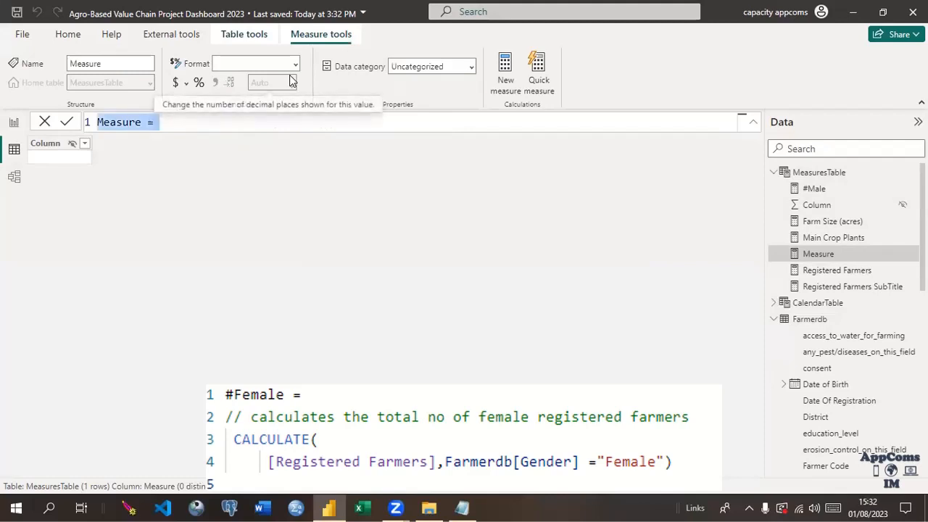
# Paste the copied #Male formula into the new measure, rename it #Female and change "male" to "female" in its comment
pyautogui.hotkey('ctrl', 'v')
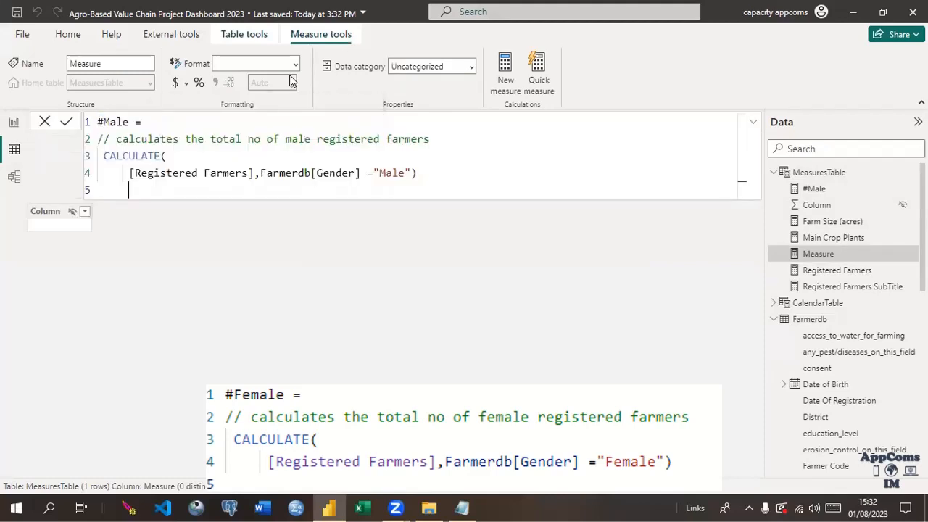
pyautogui.click(108, 122)
pyautogui.press('BackSpace')
pyautogui.write('F')
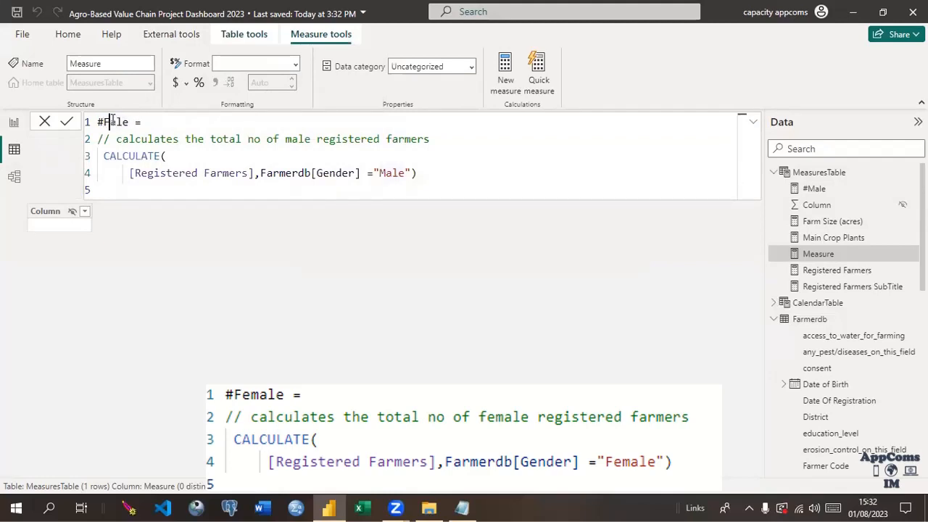
pyautogui.write('em')
pyautogui.click(284, 139)
pyautogui.write('fe')
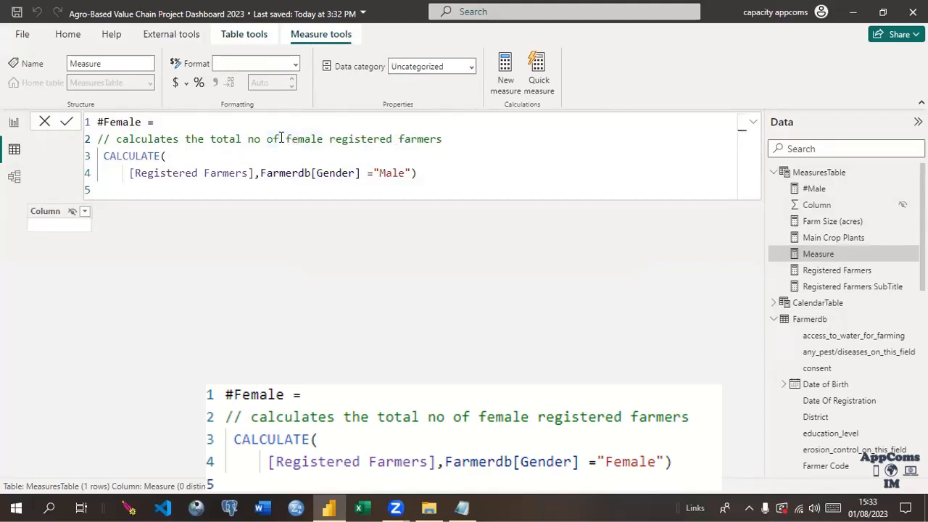
# Change the gender filter value in the #Female formula to "Female" and commit the measure
pyautogui.click(385, 173)
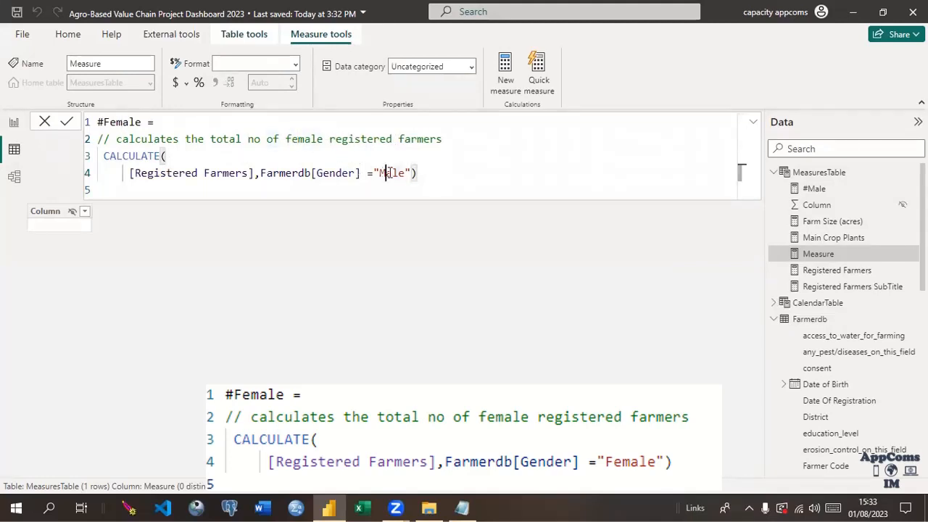
pyautogui.press('BackSpace')
pyautogui.write('Fem')
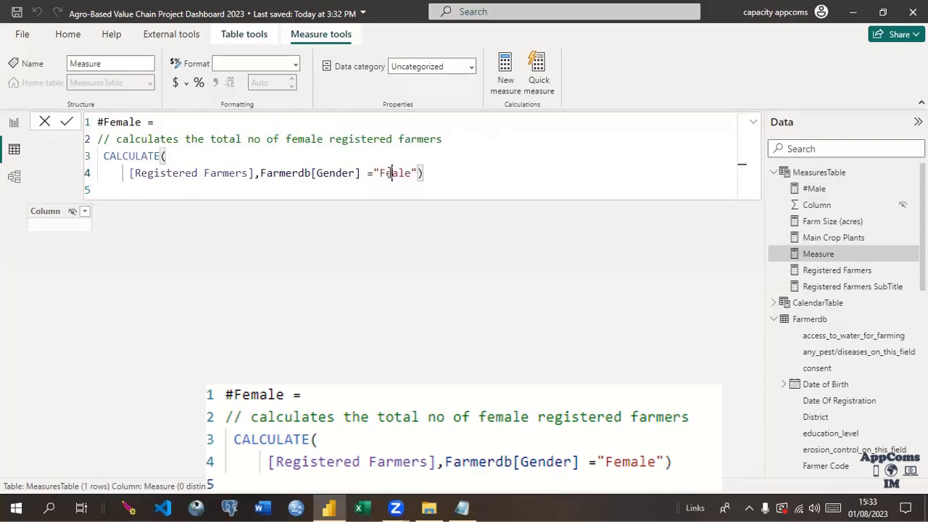
pyautogui.write('m')
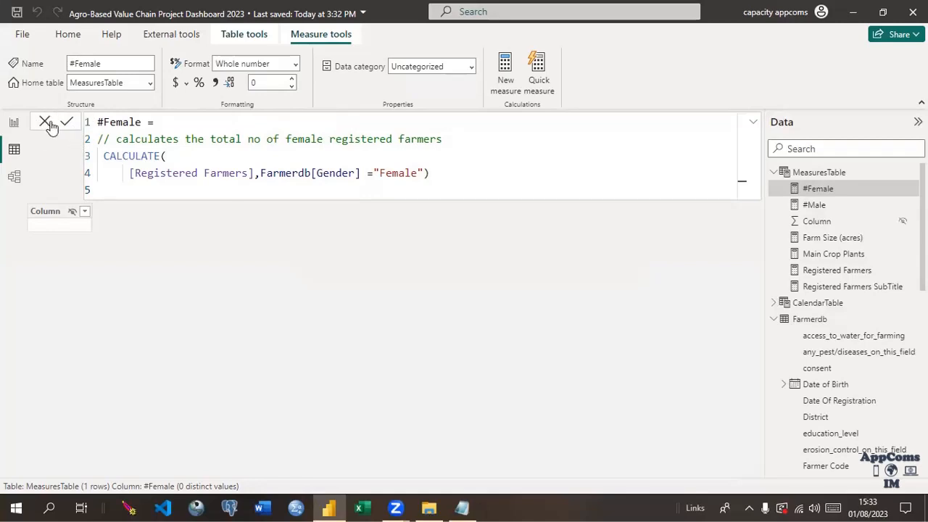
# Switch to the report page and move the Registered Farmers by District donut chart to the empty space below the year slicer
pyautogui.click(15, 124)
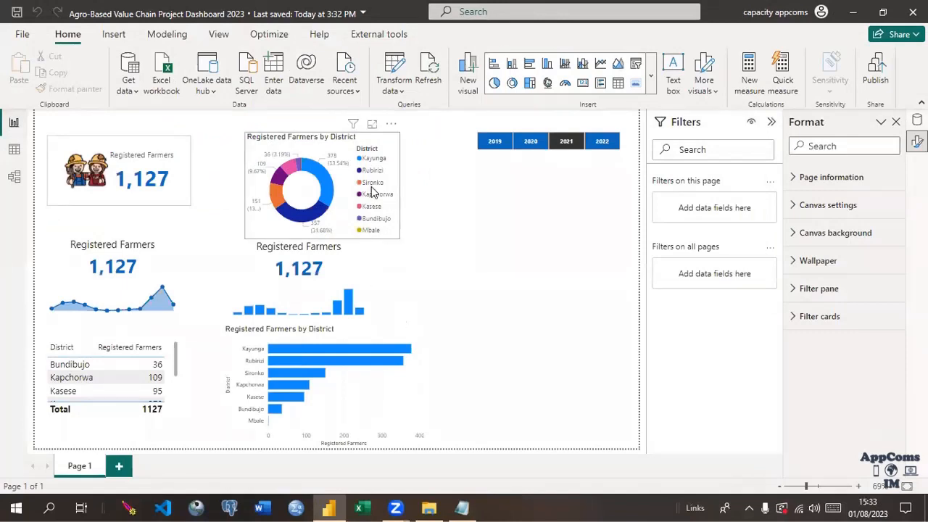
pyautogui.moveTo(363, 190); pyautogui.dragTo(535, 277)
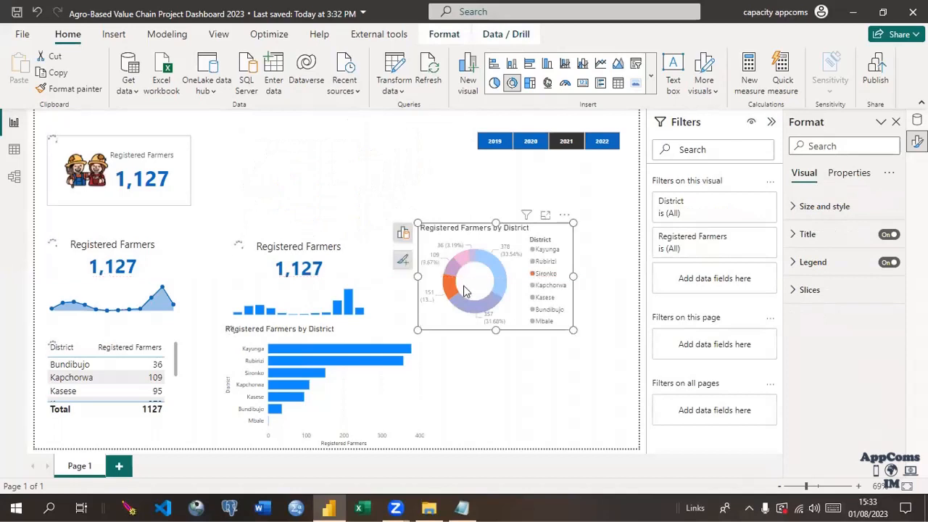
pyautogui.click(195, 174)
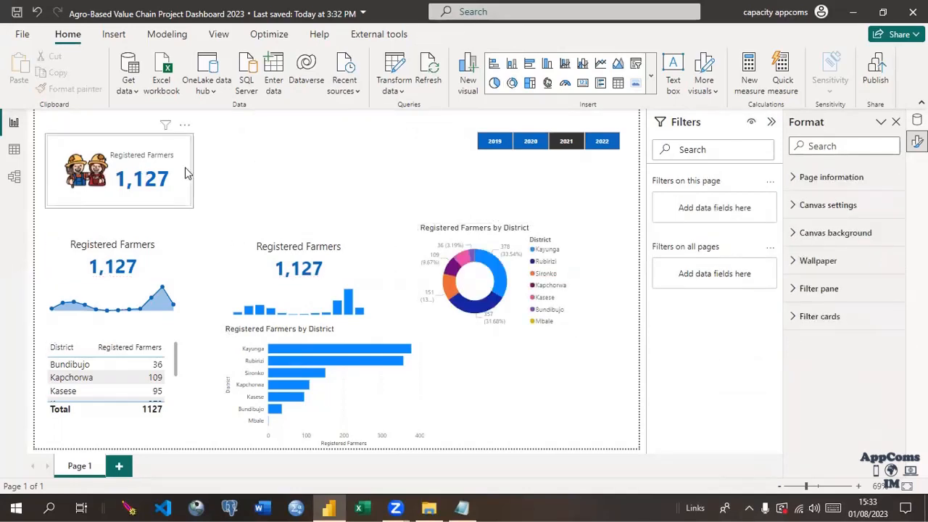
# Add the Main Crop Plants measure to the Registered Farmers image card and widen the card to fit both values
pyautogui.click(187, 172)
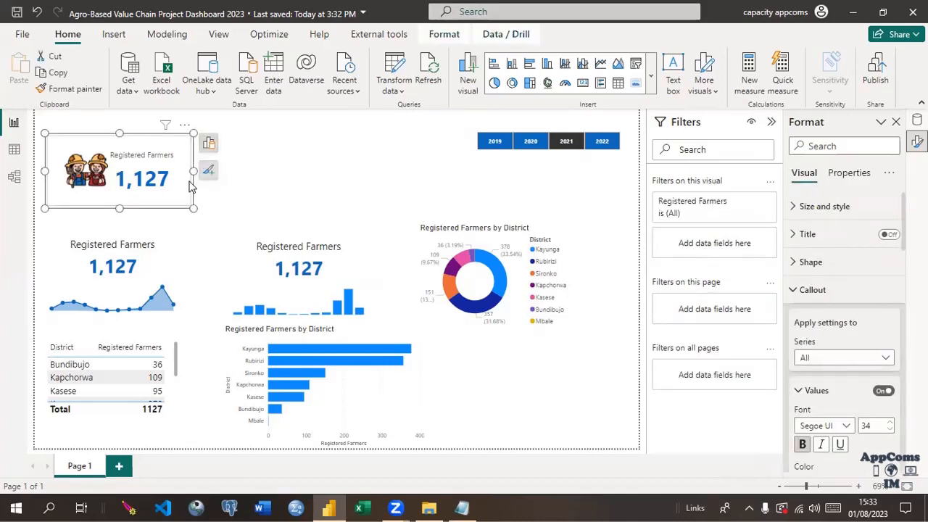
pyautogui.click(209, 145)
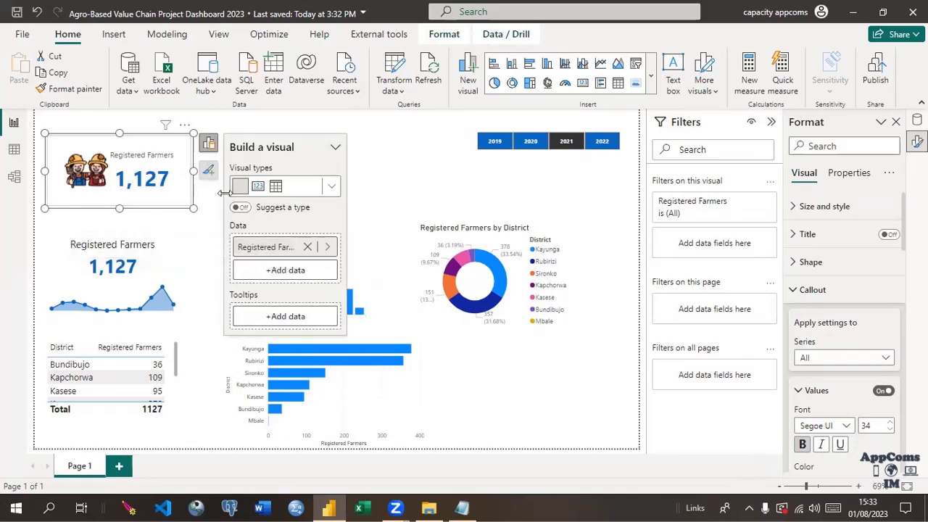
pyautogui.click(282, 272)
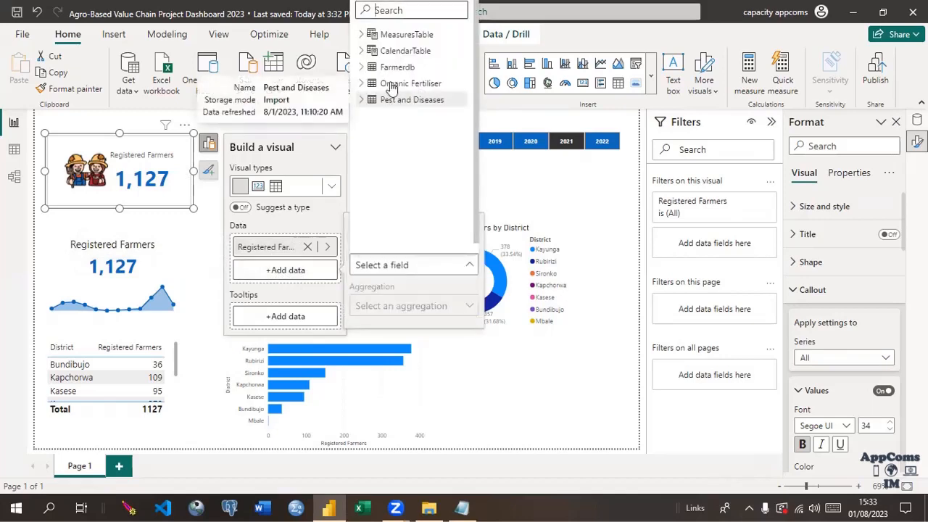
pyautogui.write('main')
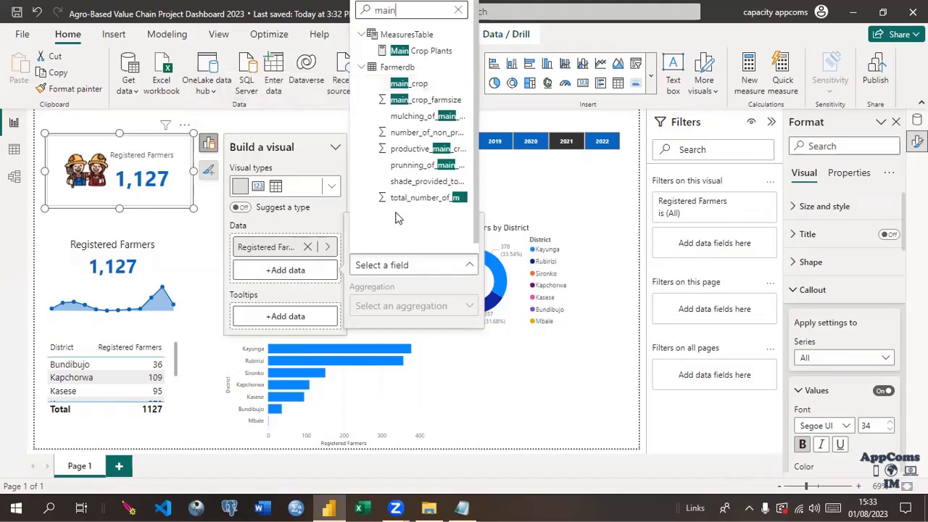
pyautogui.press('BackSpace')
pyautogui.press('BackSpace')
pyautogui.press('BackSpace')
pyautogui.press('BackSpace')
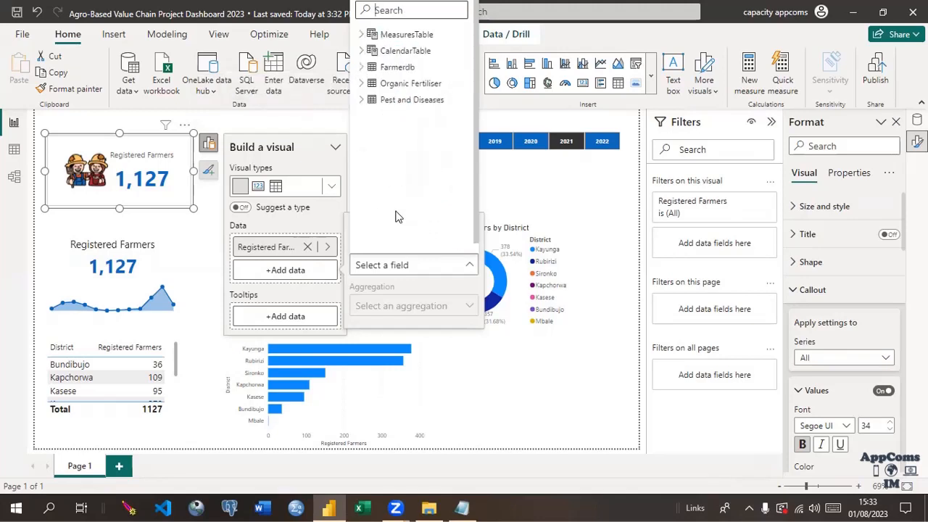
pyautogui.write('plan')
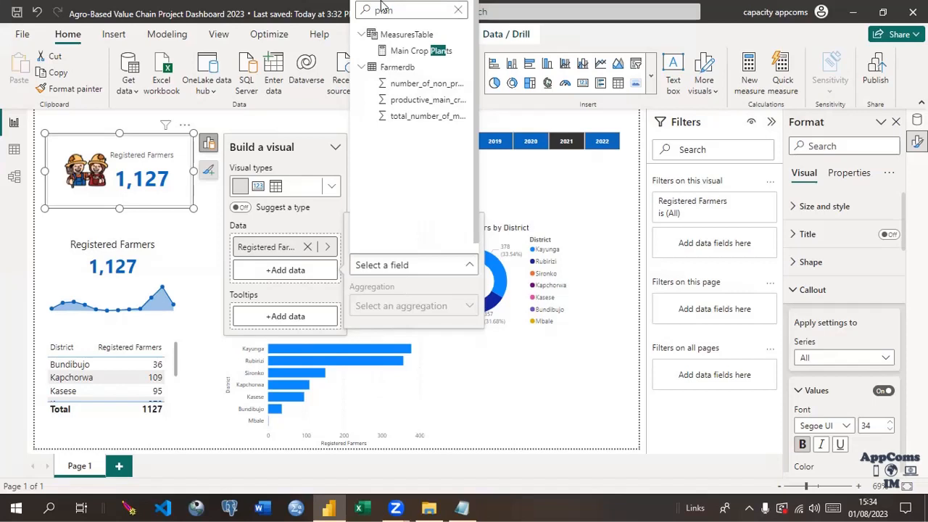
pyautogui.click(397, 52)
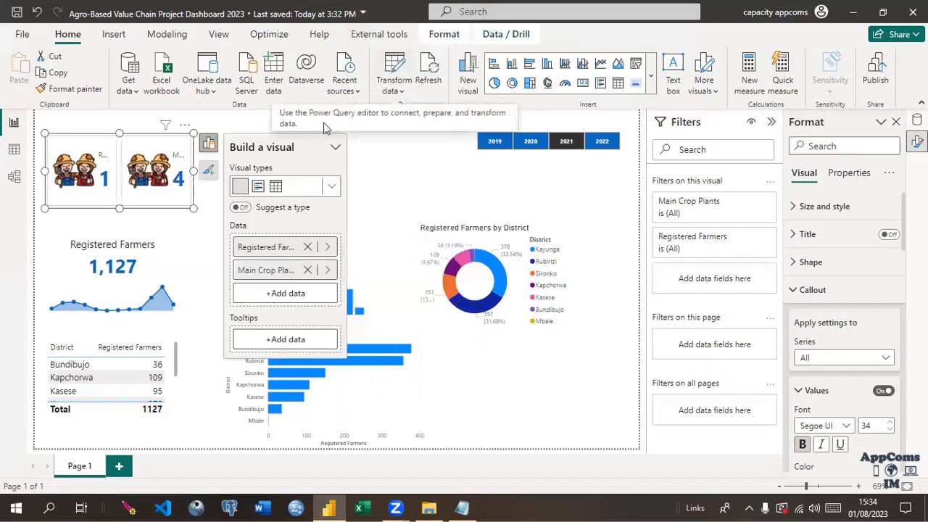
pyautogui.moveTo(193, 174); pyautogui.dragTo(478, 187)
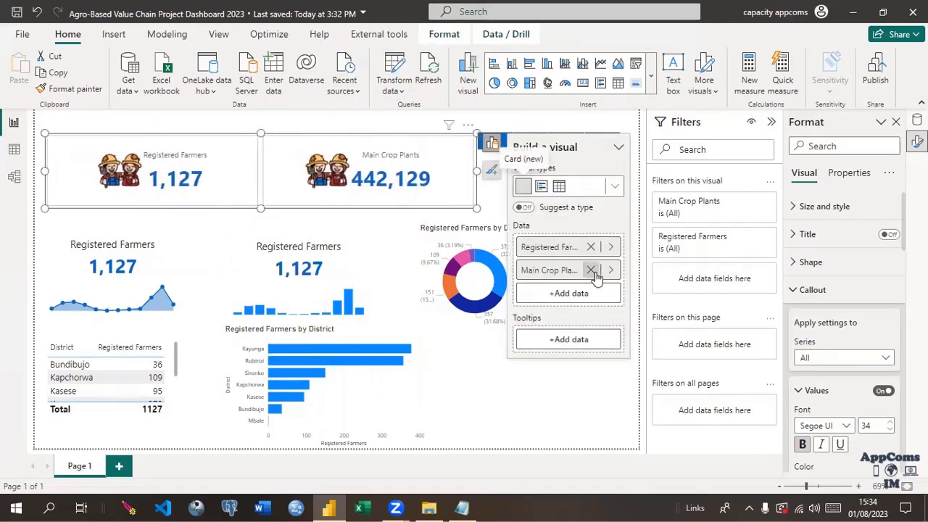
# Add the Farm Size (acres) measure to the card, widen the card slightly and dismiss the Power BI visuals dialog
pyautogui.click(567, 297)
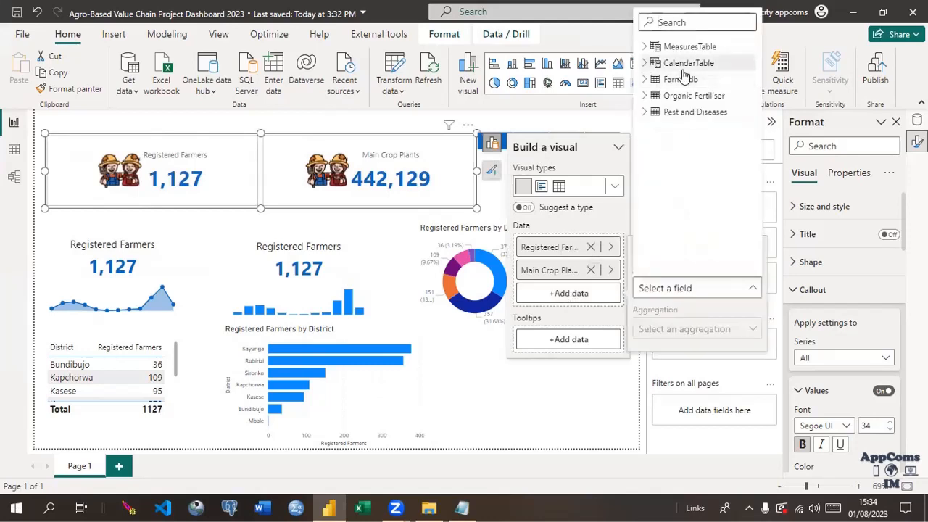
pyautogui.click(669, 23)
pyautogui.write('farm')
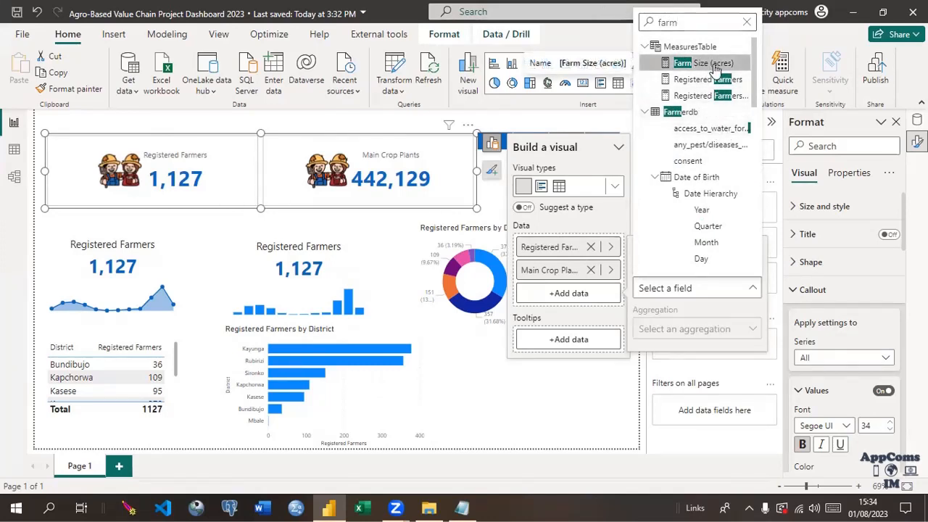
pyautogui.click(697, 70)
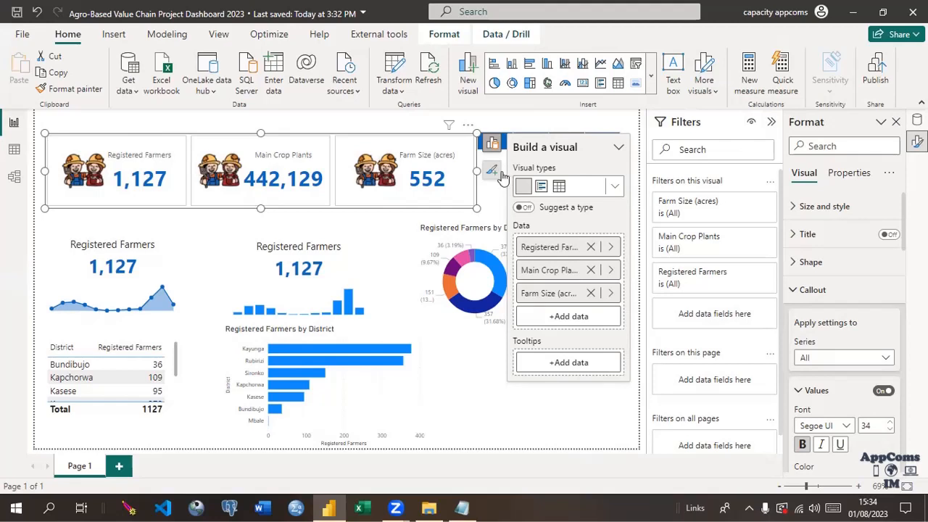
pyautogui.moveTo(476, 171); pyautogui.dragTo(498, 170)
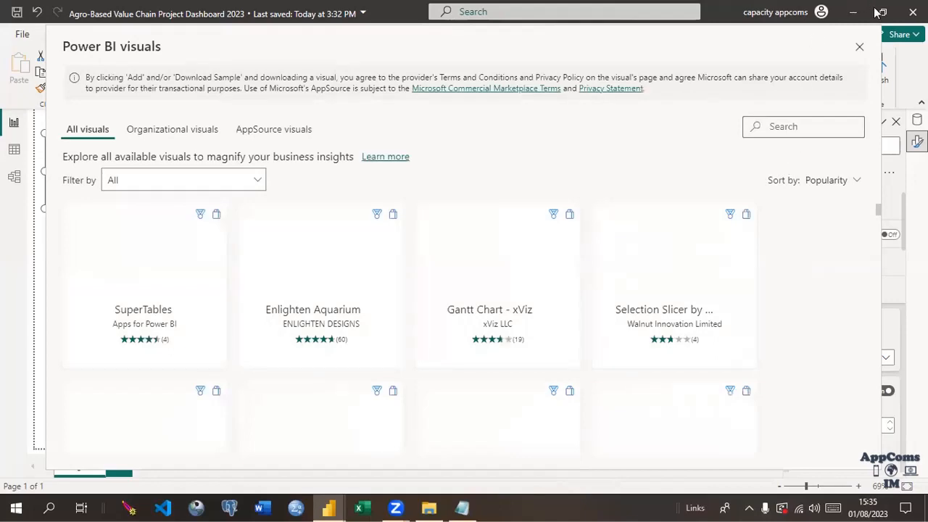
pyautogui.click(860, 49)
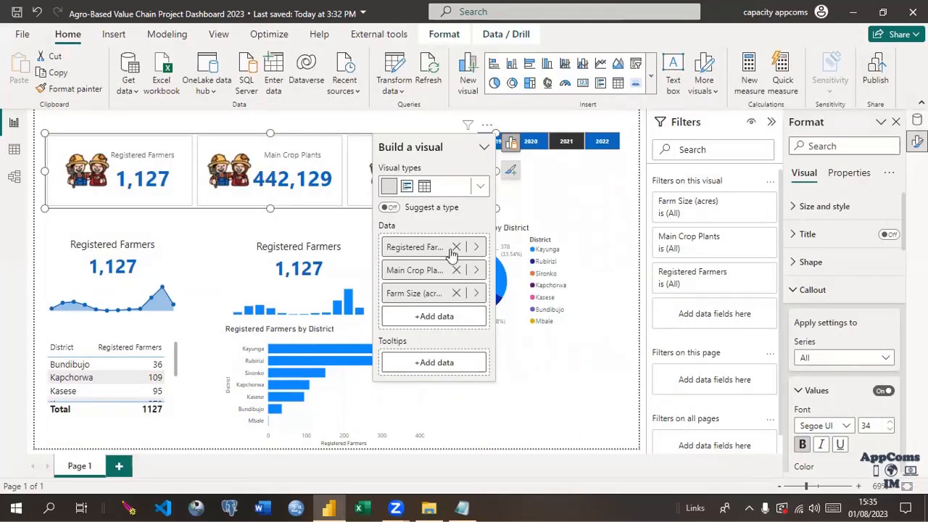
# Examine the Cards formatting options of the card visual, including its image settings and the available padding sizes
pyautogui.click(796, 291)
pyautogui.scroll(-1, 903, 258)
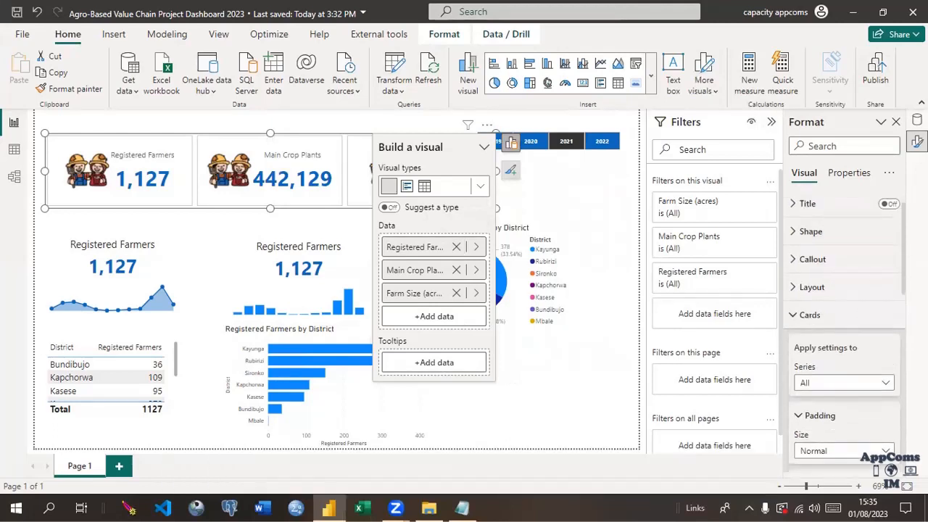
pyautogui.scroll(-5, 845, 291)
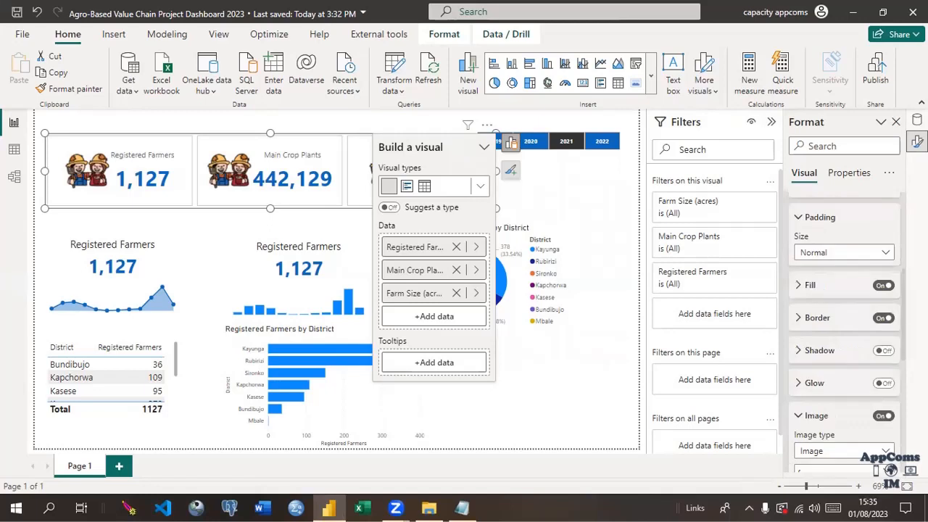
pyautogui.scroll(-5, 845, 326)
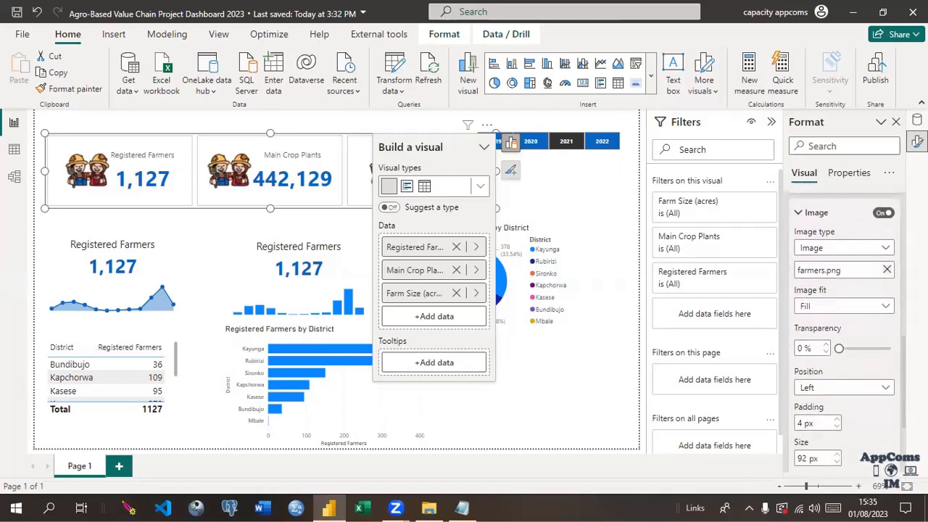
pyautogui.scroll(5, 845, 326)
pyautogui.scroll(5, 844, 326)
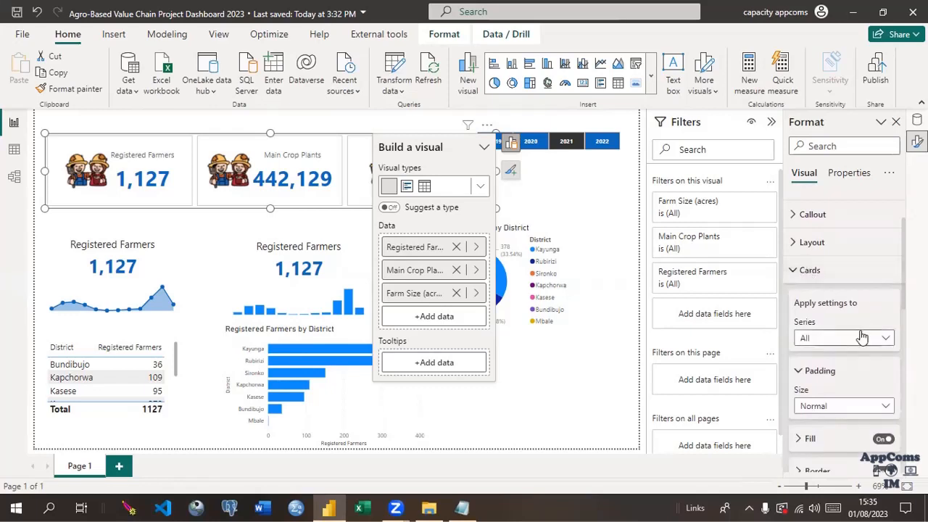
pyautogui.click(797, 274)
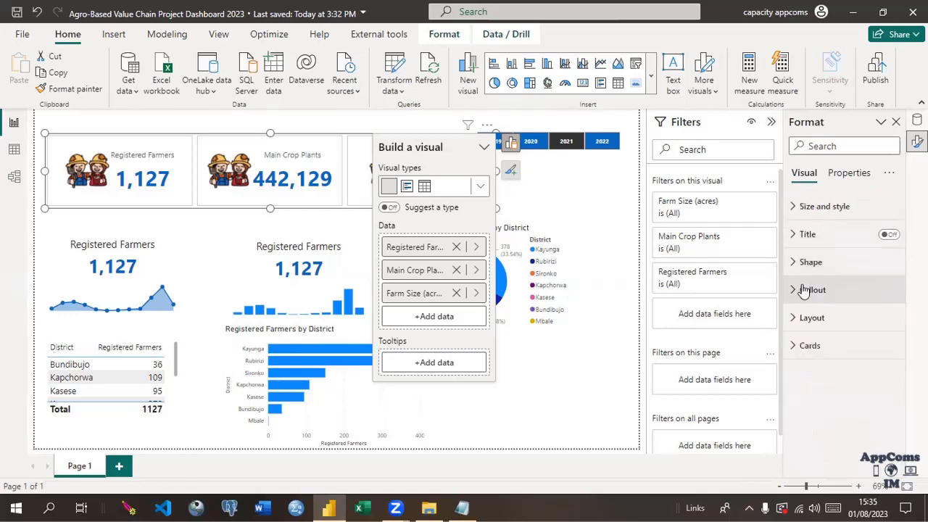
pyautogui.click(794, 347)
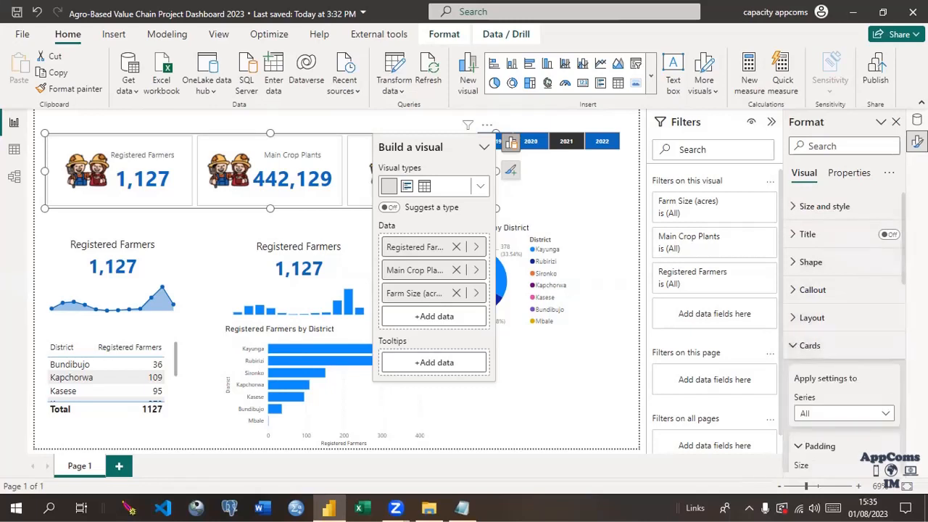
pyautogui.scroll(-3, 894, 322)
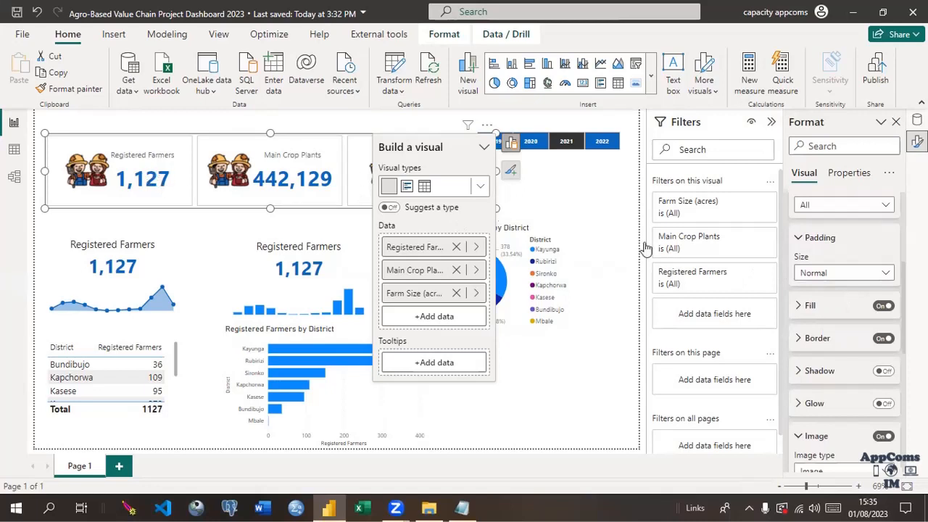
pyautogui.click(886, 275)
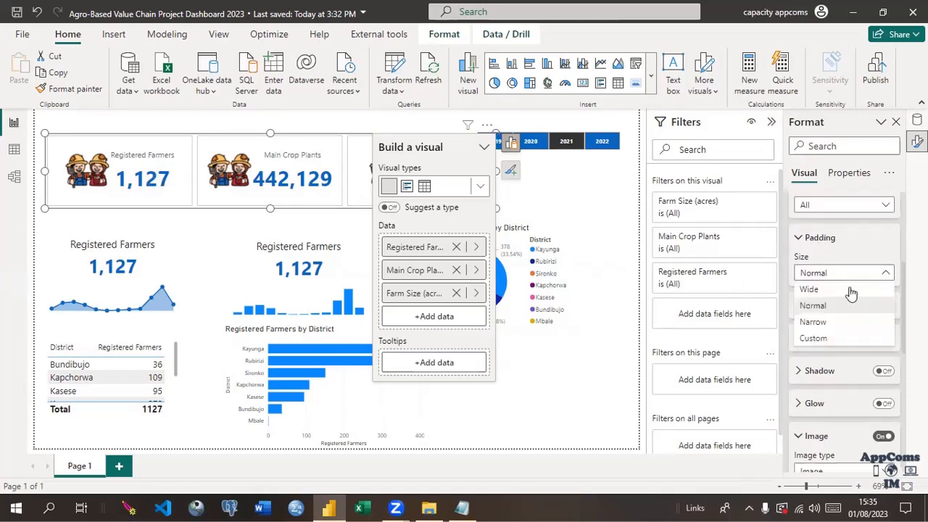
pyautogui.click(892, 253)
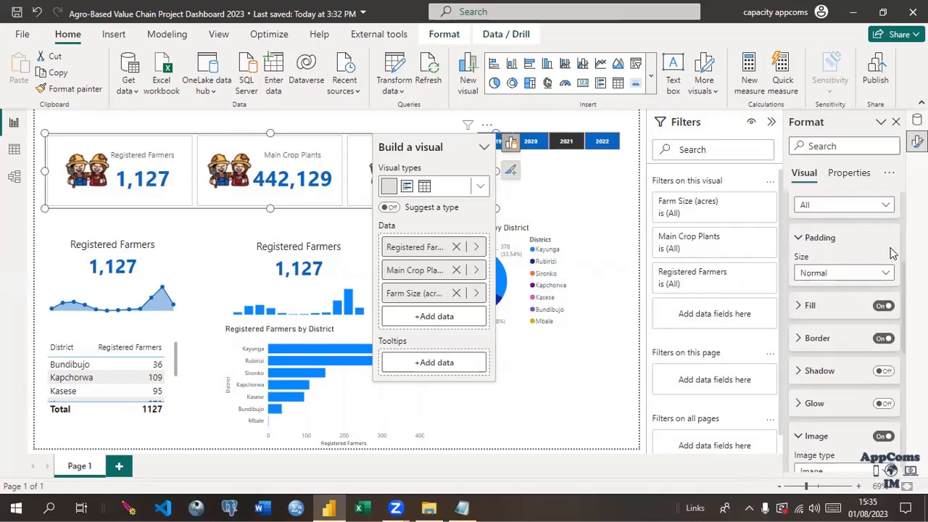
# Replace the card image for the Main Crop Plants series with farm.png from the Icons folder
pyautogui.scroll(3, 870, 290)
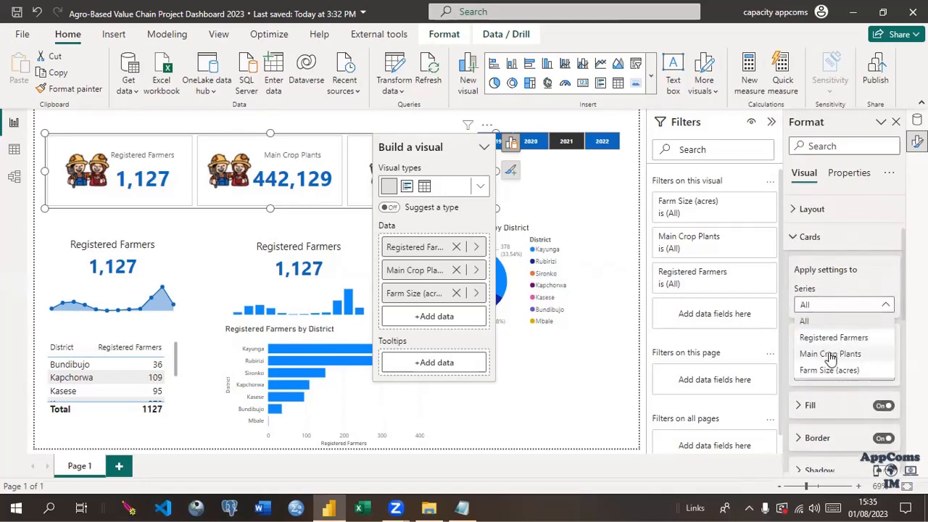
pyautogui.click(830, 355)
pyautogui.scroll(-7, 891, 338)
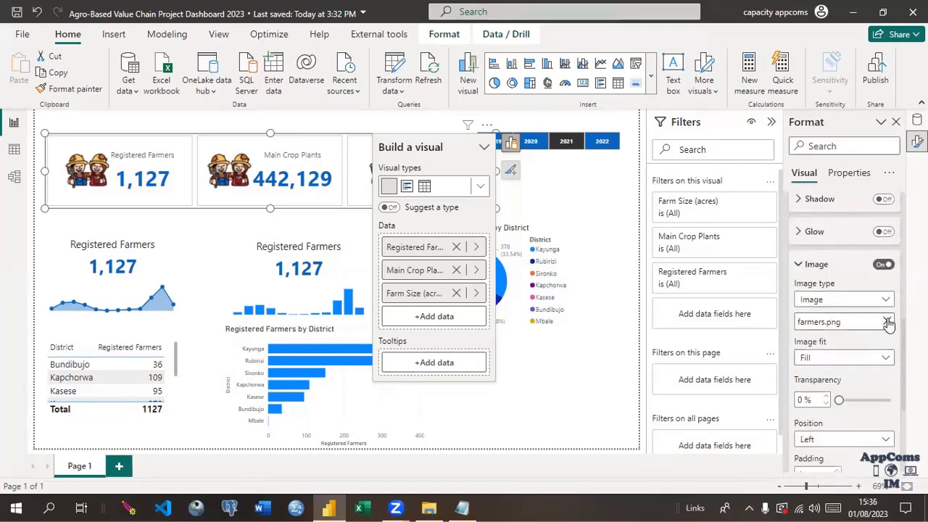
pyautogui.click(887, 322)
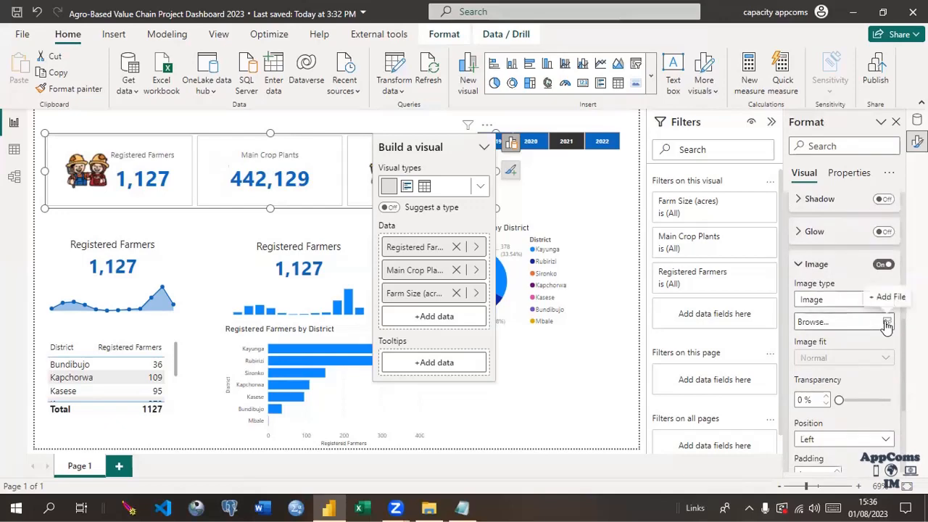
pyautogui.click(887, 322)
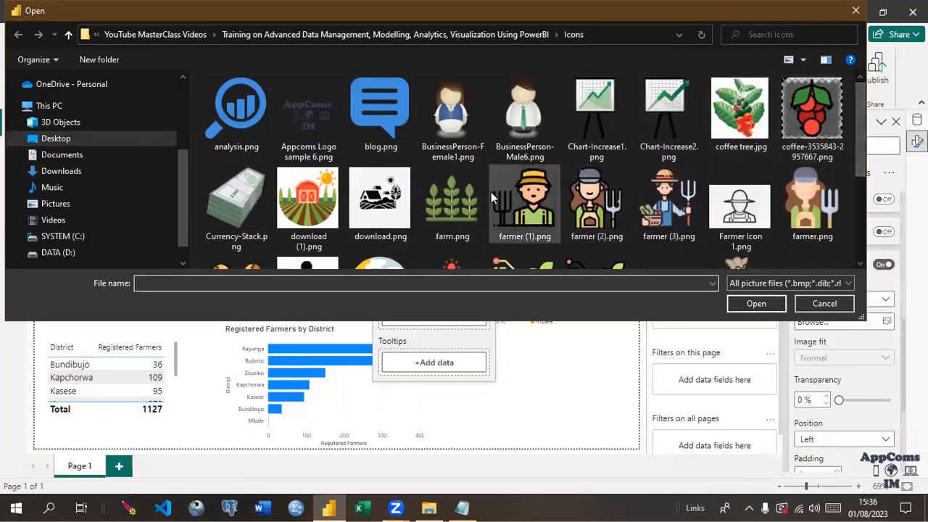
pyautogui.click(430, 206)
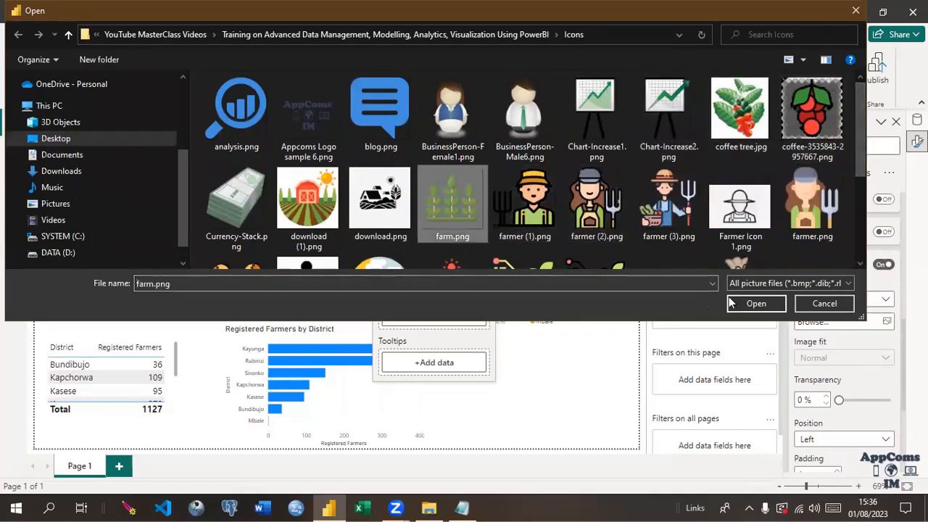
pyautogui.click(752, 305)
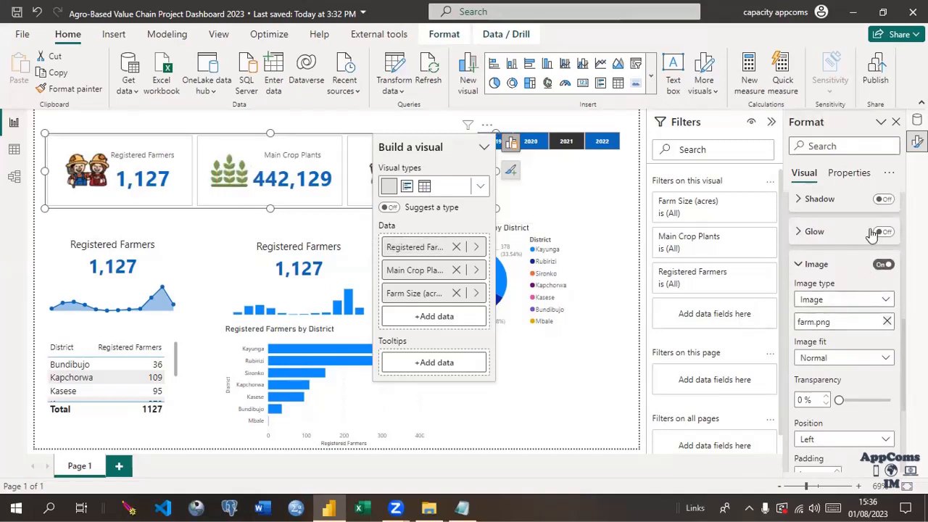
# Widen the card visual and replace the image for its Farm Size (acres) series with field (4).png from the Icons folder
pyautogui.scroll(5, 845, 334)
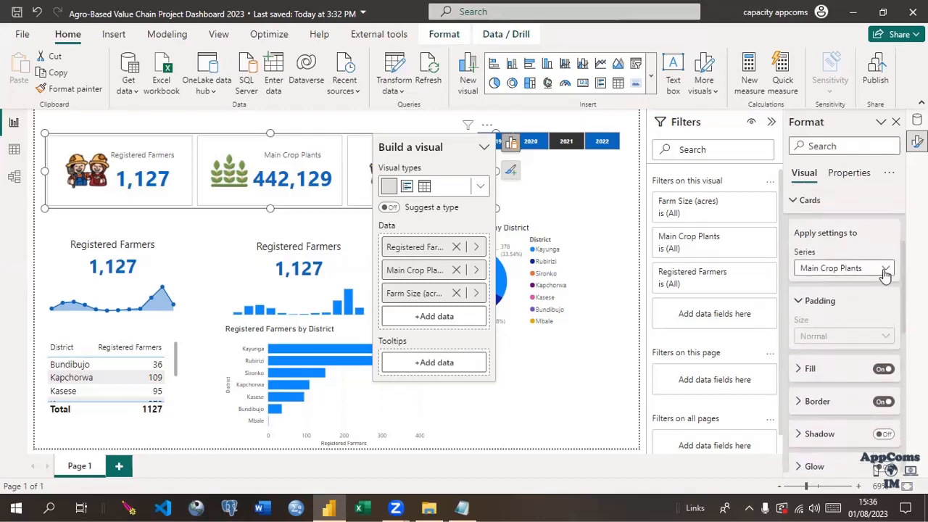
pyautogui.click(835, 269)
pyautogui.click(827, 334)
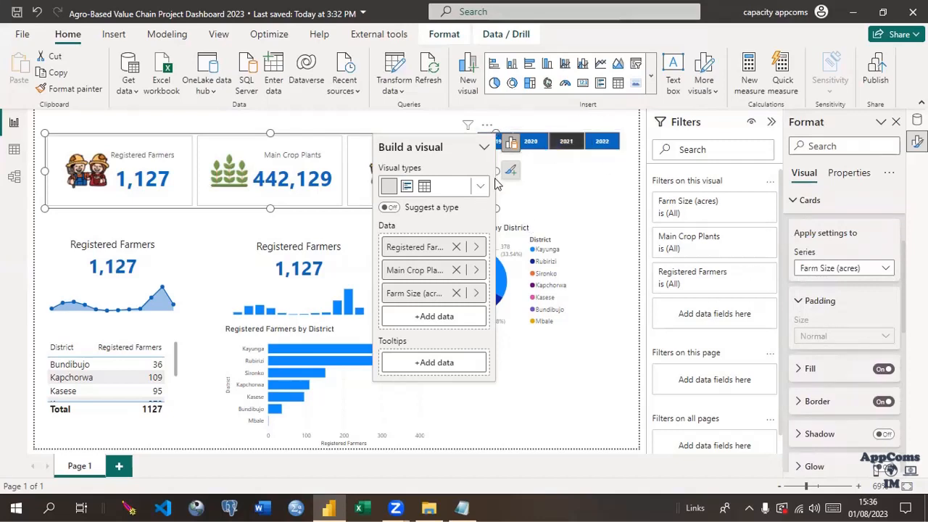
pyautogui.moveTo(496, 171); pyautogui.dragTo(562, 171)
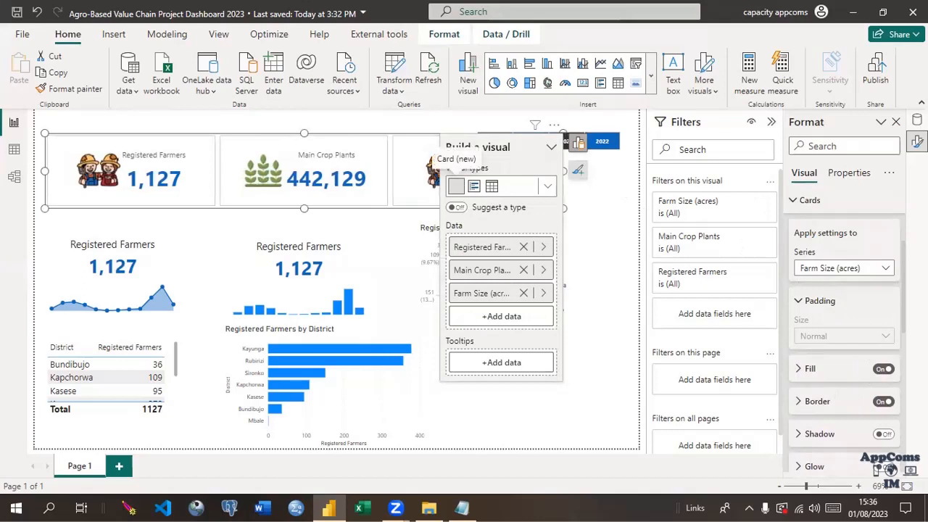
pyautogui.scroll(-5, 849, 319)
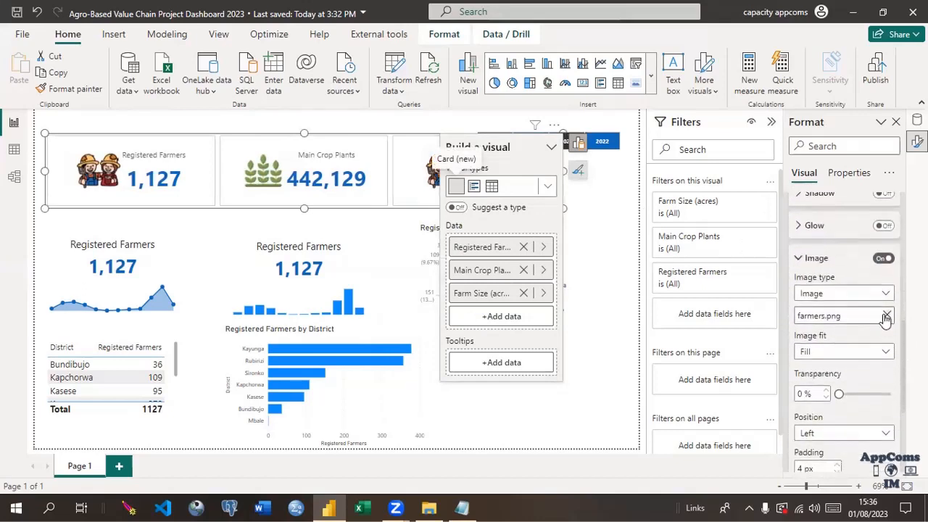
pyautogui.click(887, 317)
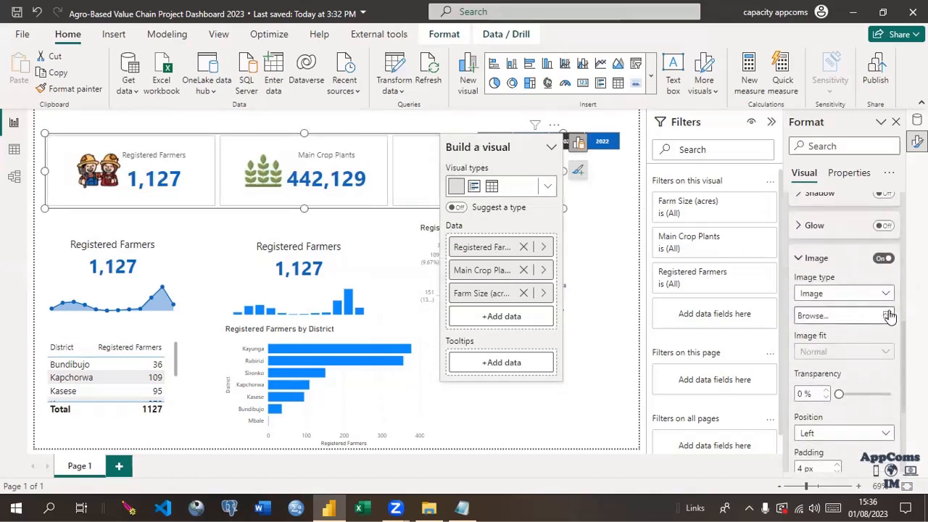
pyautogui.click(888, 316)
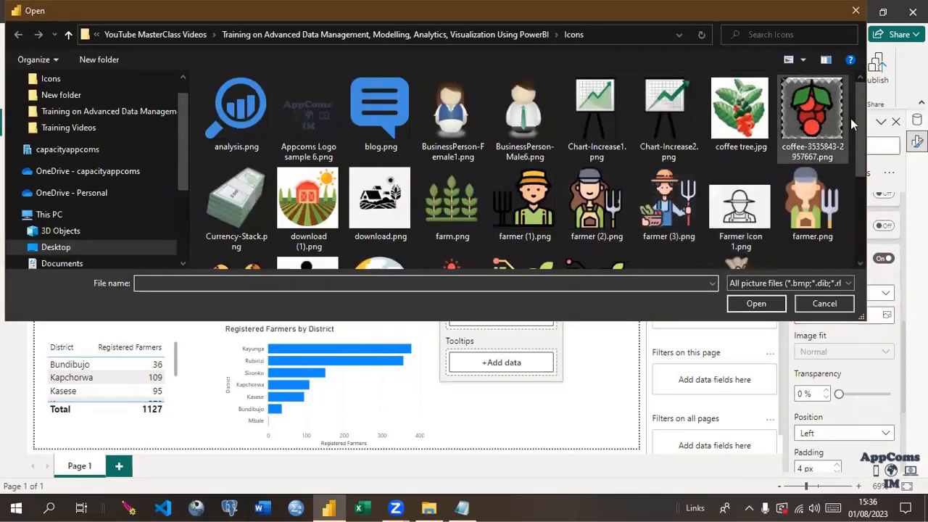
pyautogui.moveTo(863, 130); pyautogui.dragTo(871, 174)
pyautogui.click(592, 207)
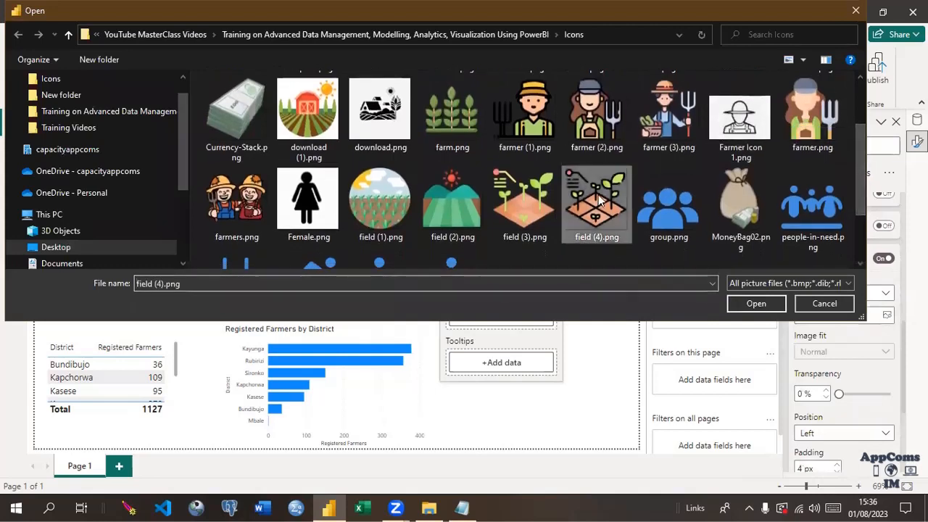
pyautogui.click(743, 304)
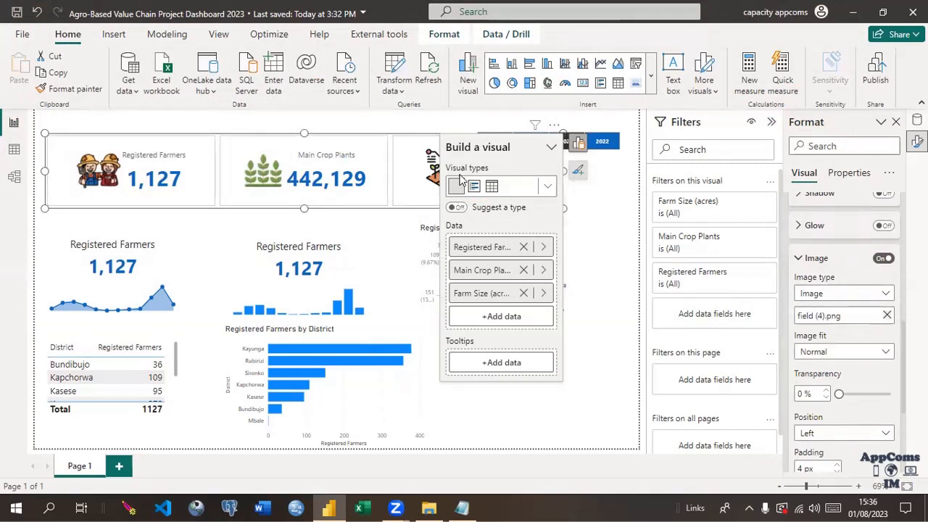
pyautogui.click(600, 250)
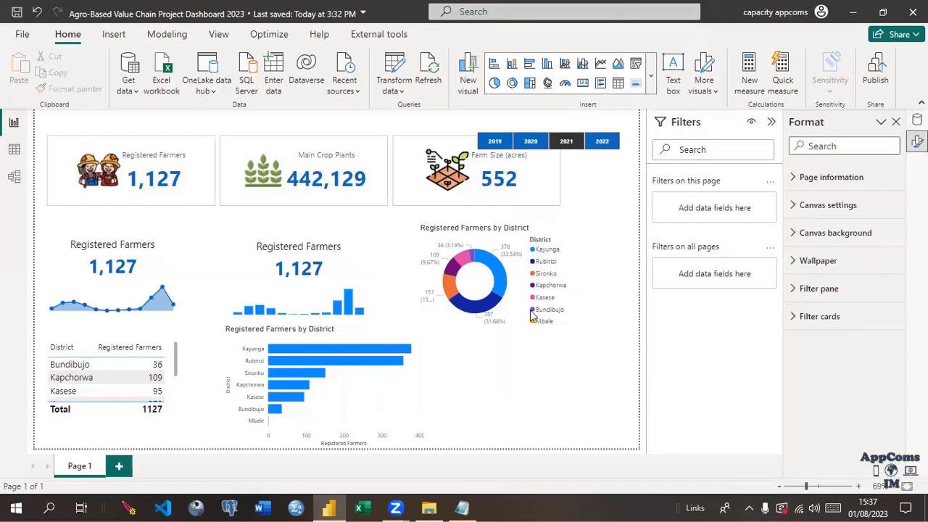
# Check the data analysis workplan in Notepad, return to Power BI and start a new measure named Farmers SPLY in MeasuresTable
pyautogui.click(461, 507)
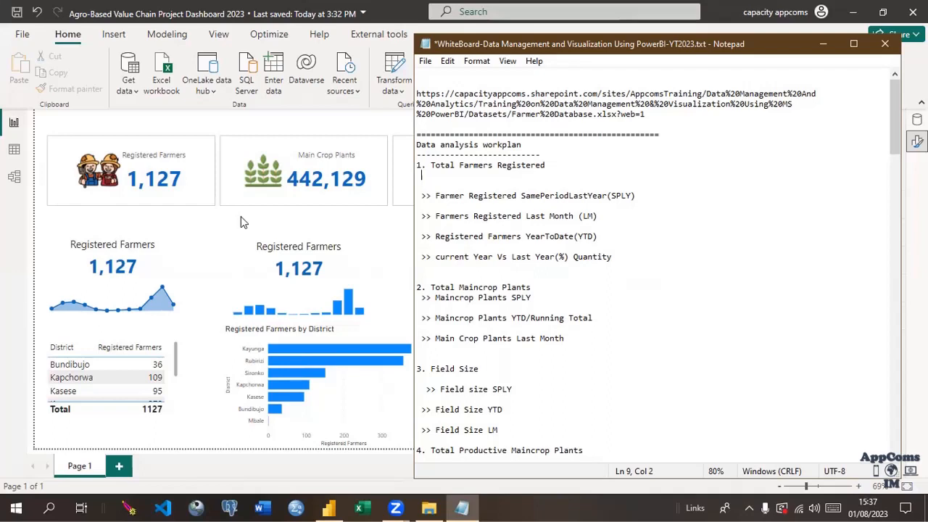
pyautogui.click(224, 226)
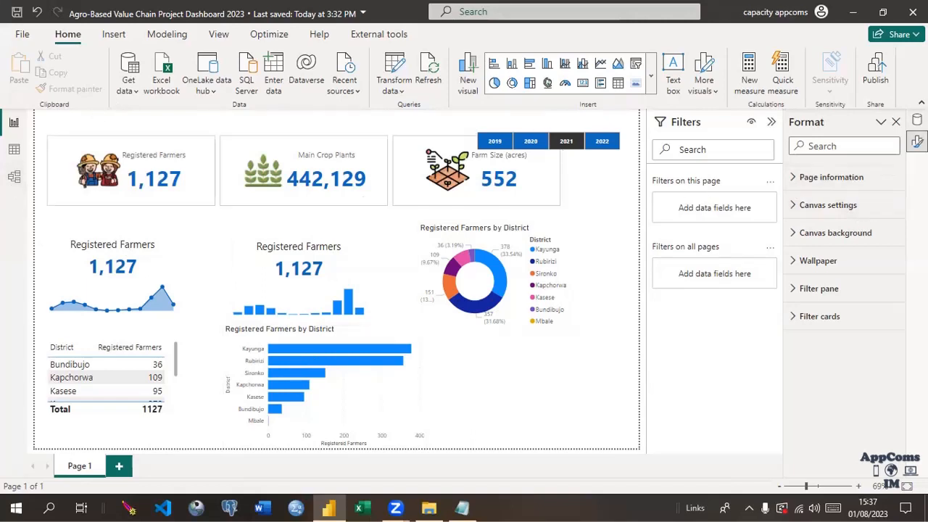
pyautogui.click(918, 141)
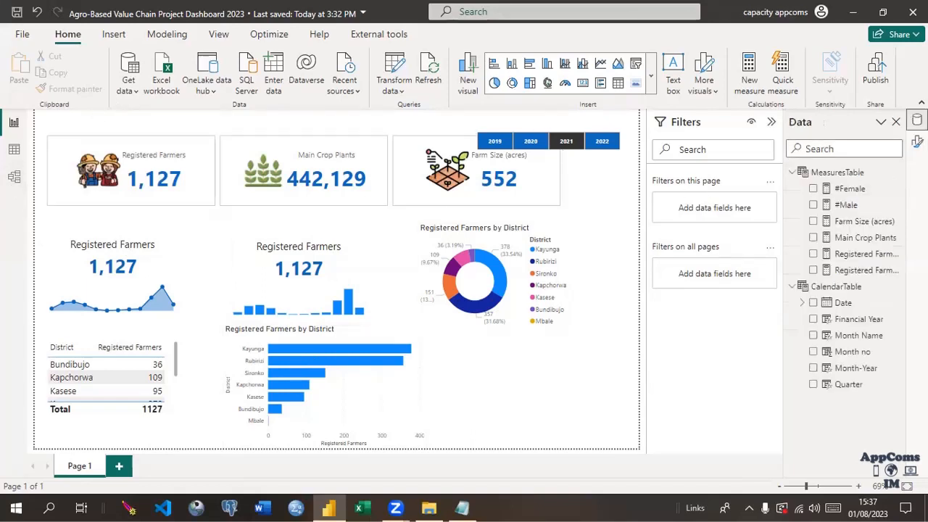
pyautogui.click(838, 173)
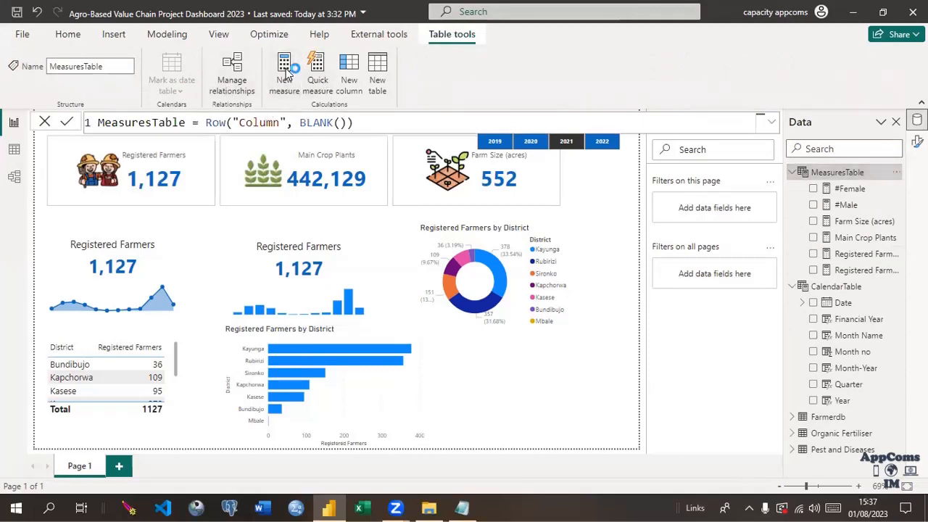
pyautogui.click(285, 71)
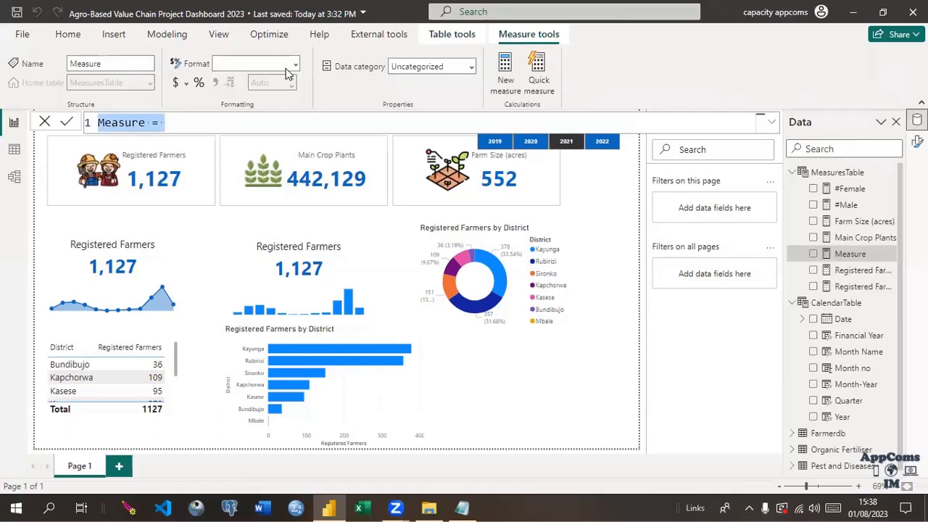
pyautogui.write('M')
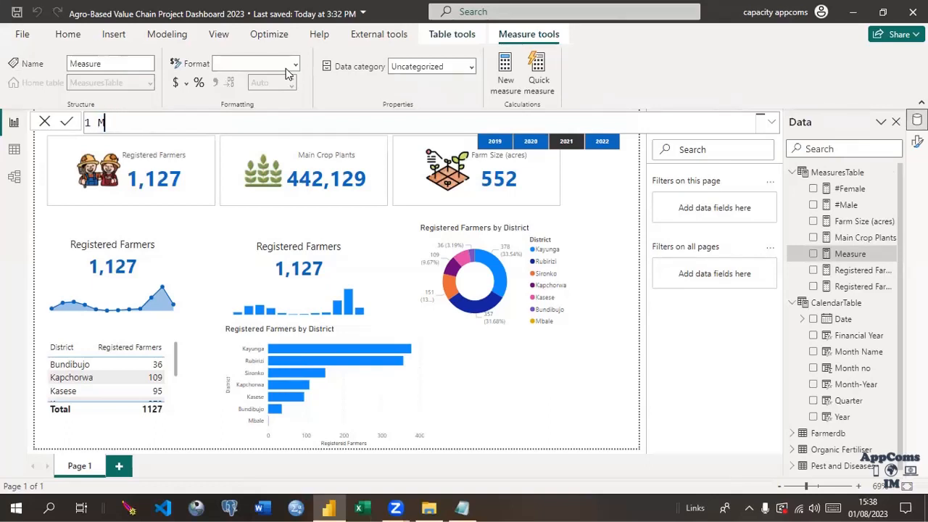
pyautogui.write('easu')
pyautogui.press('BackSpace')
pyautogui.press('BackSpace')
pyautogui.press('BackSpace')
pyautogui.press('BackSpace')
pyautogui.press('BackSpace')
pyautogui.write('Farmers SPLY')
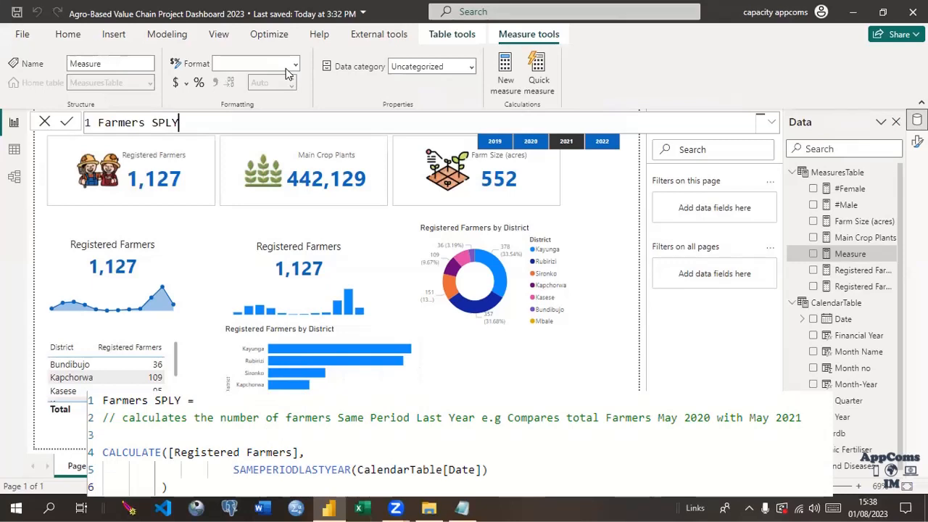
pyautogui.write(' =')
# Add the comment "// calculates the number of farmers Same Period Last Year e.g Compares total Farmers May 2020 with May 2021" to the Farmers SPLY measure
pyautogui.hotkey('shift', 'Return')
pyautogui.write('//')
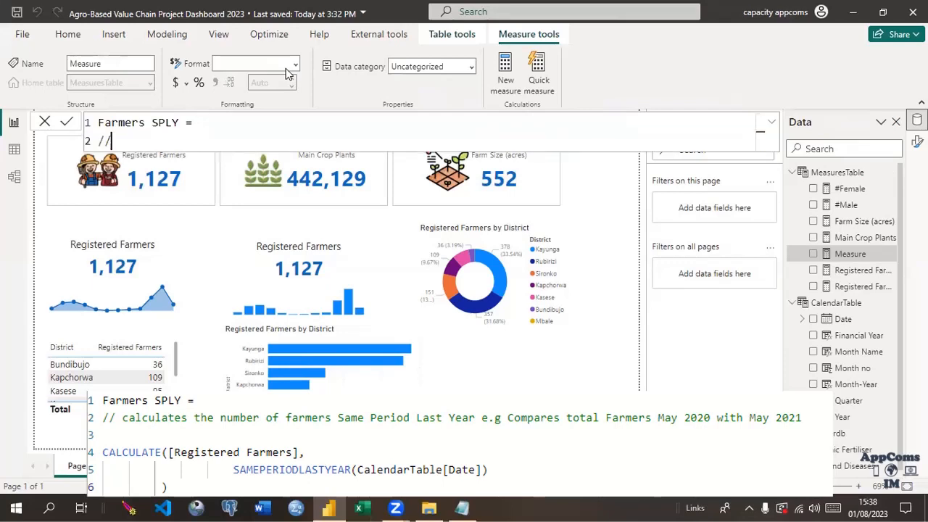
pyautogui.write(' c')
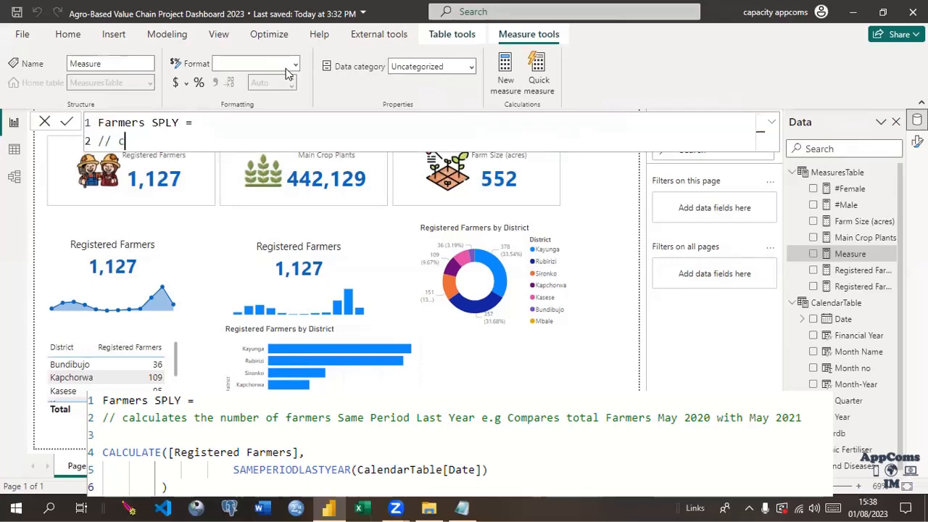
pyautogui.write('alculates ')
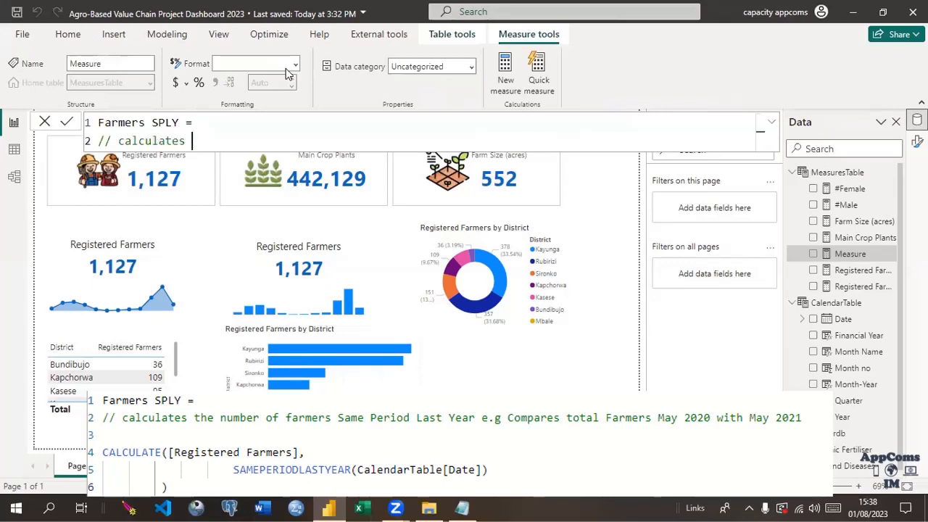
pyautogui.write('the number of far')
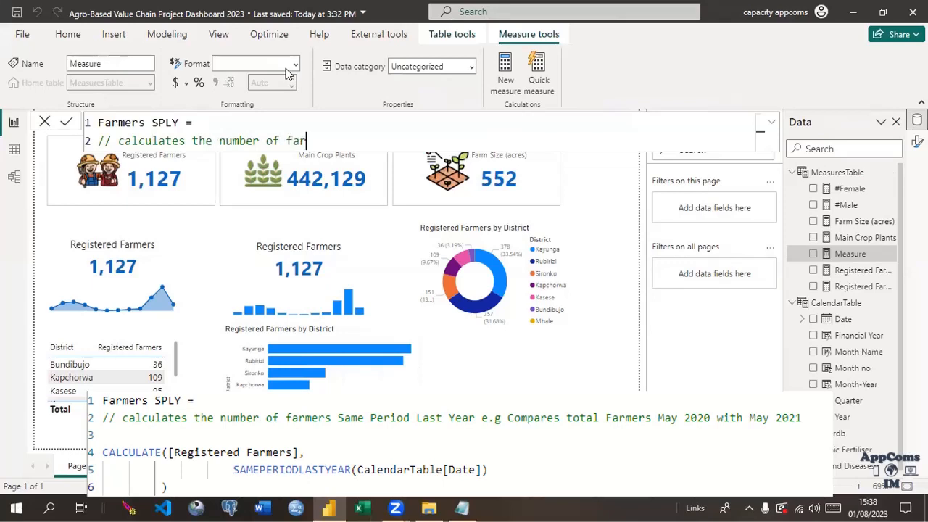
pyautogui.write('mers ')
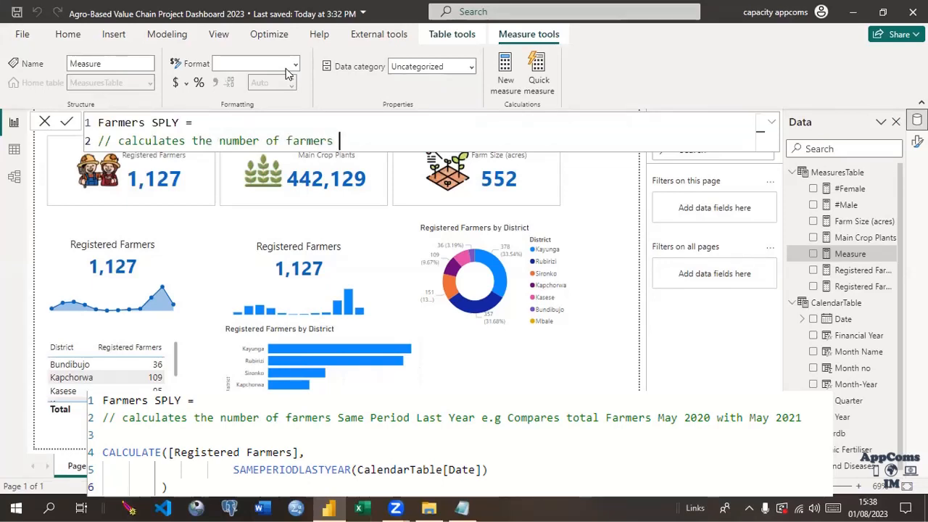
pyautogui.write('Same Per')
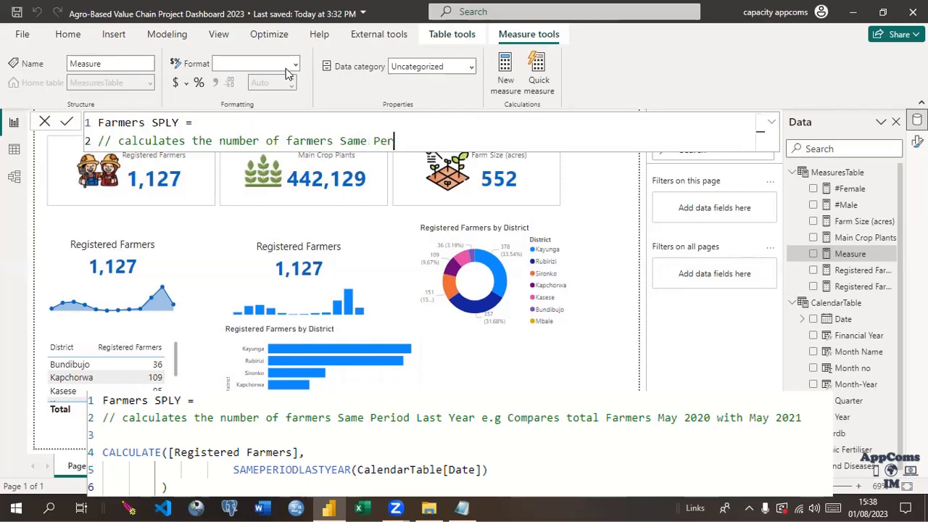
pyautogui.write('iod Last ')
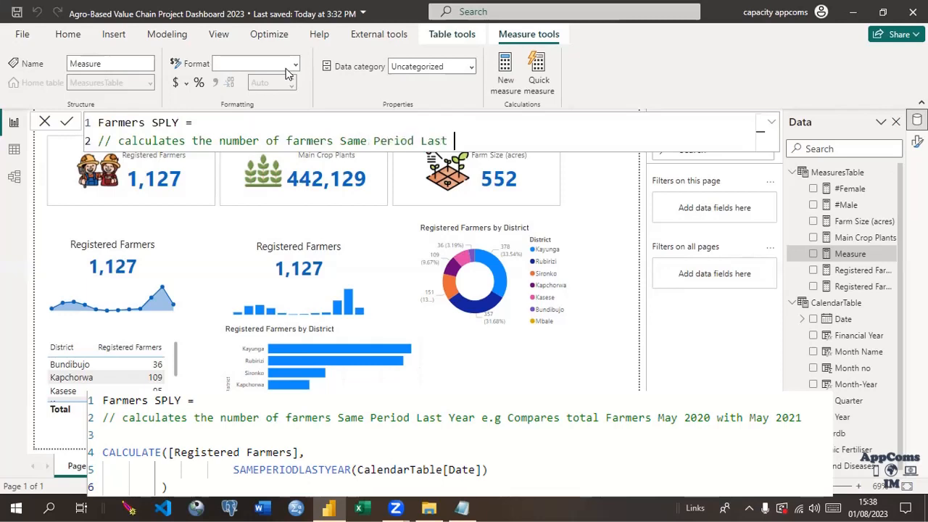
pyautogui.write('Year e.g Co')
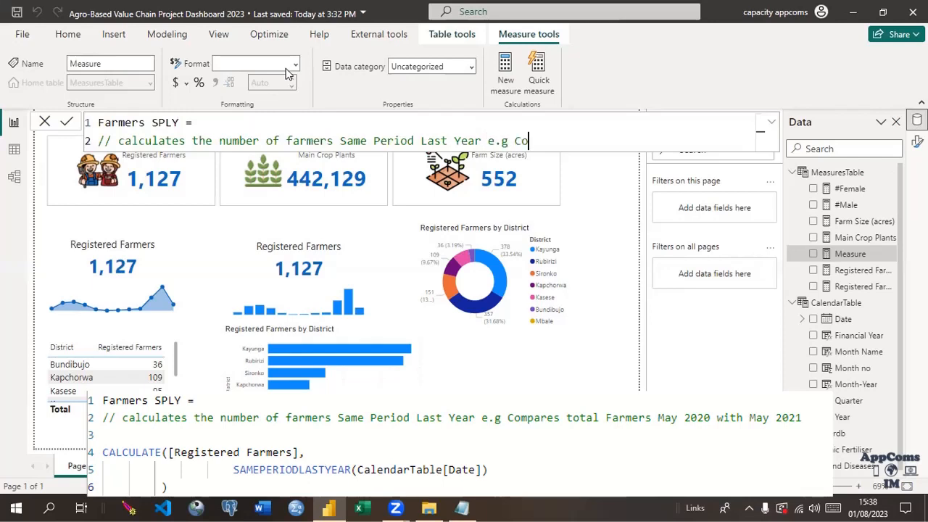
pyautogui.write('mpare s')
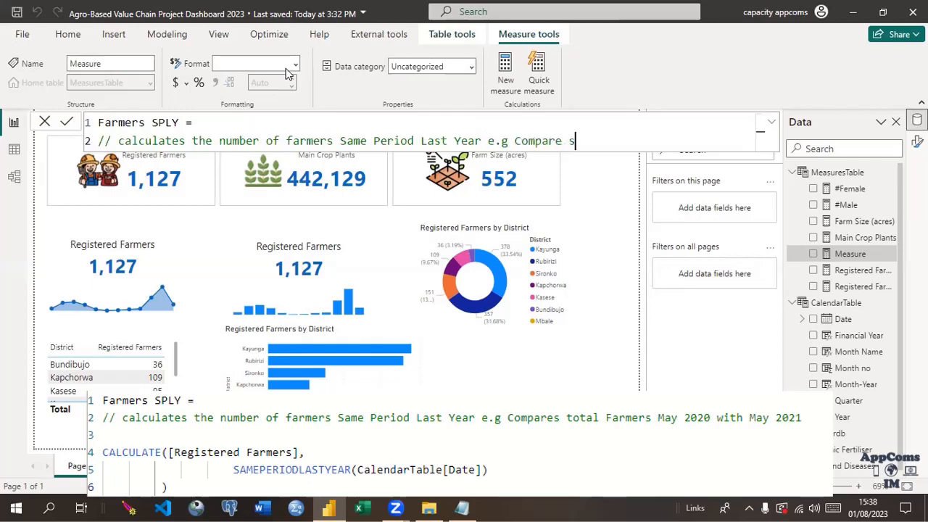
pyautogui.press('BackSpace')
pyautogui.press('BackSpace')
pyautogui.write('s total Farmers')
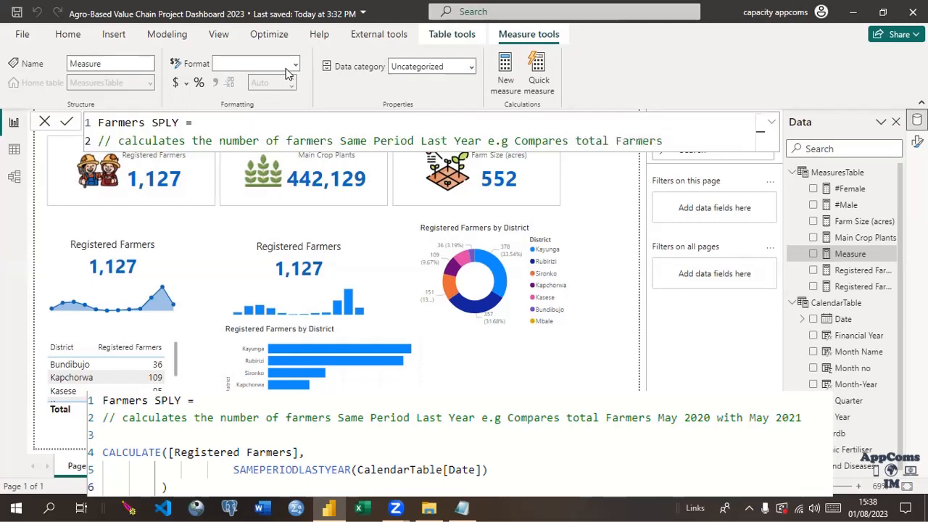
pyautogui.write(' May 202')
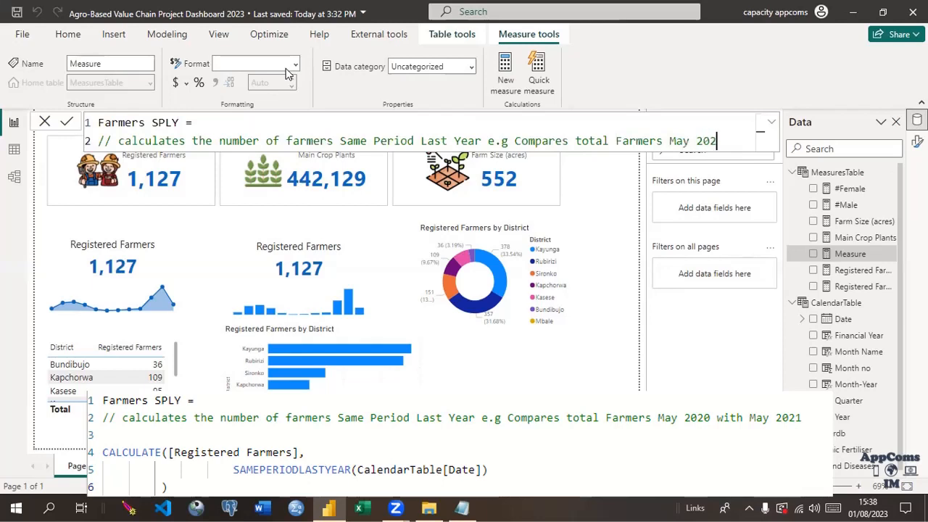
pyautogui.write('0 with')
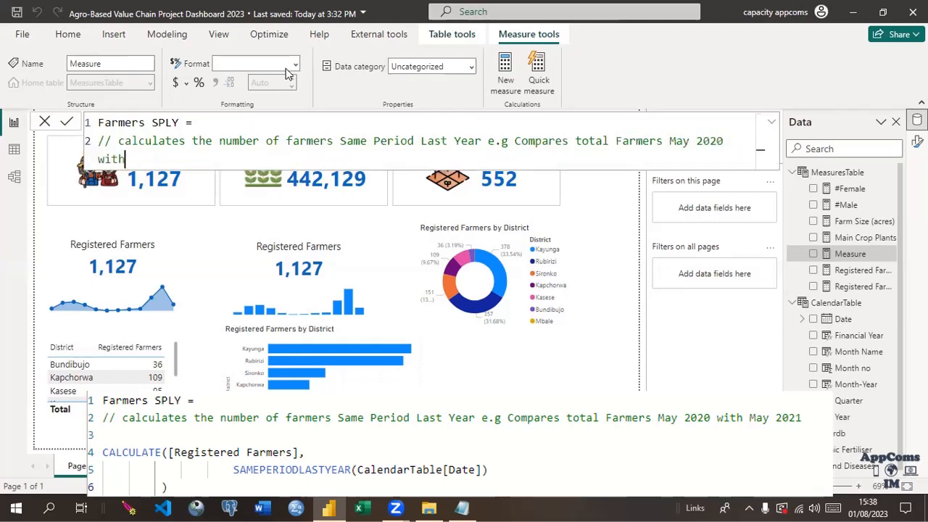
pyautogui.write(' May 202')
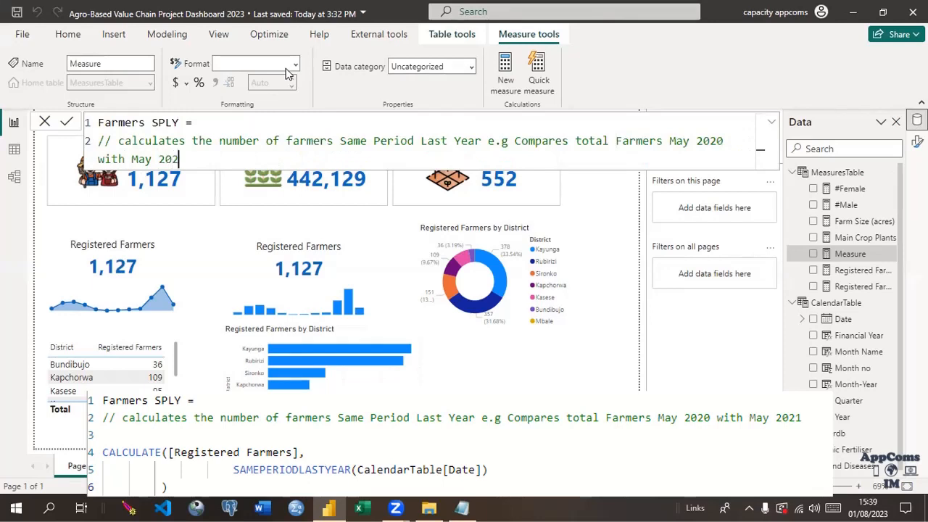
pyautogui.write('1')
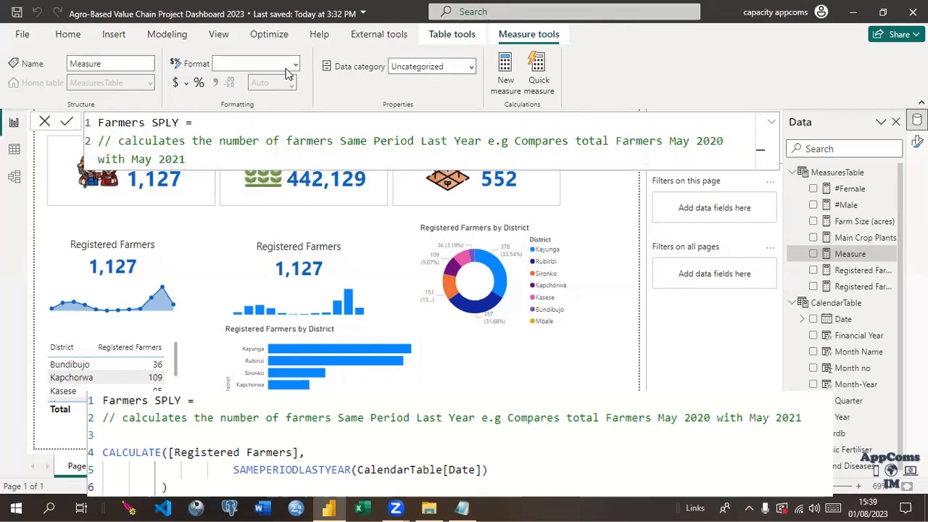
pyautogui.hotkey('shift', 'Return')
pyautogui.hotkey('shift', 'Return')
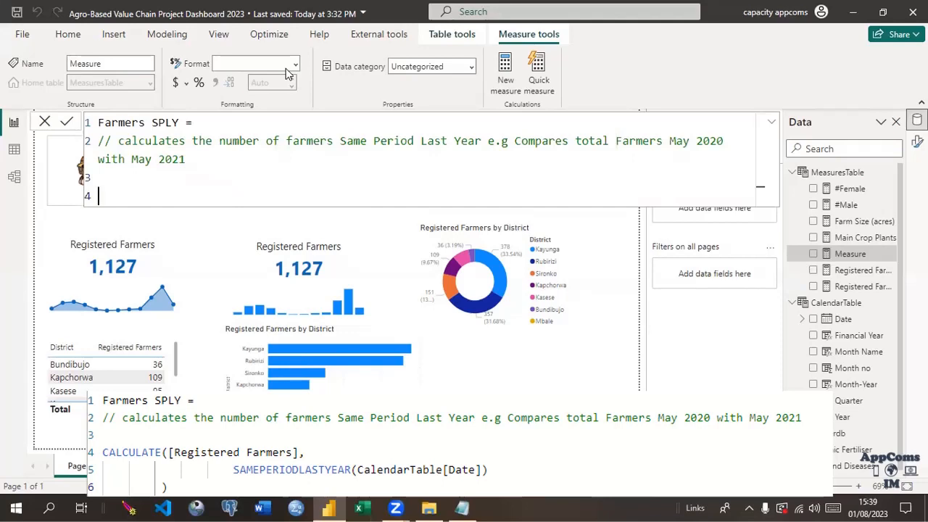
pyautogui.press('BackSpace')
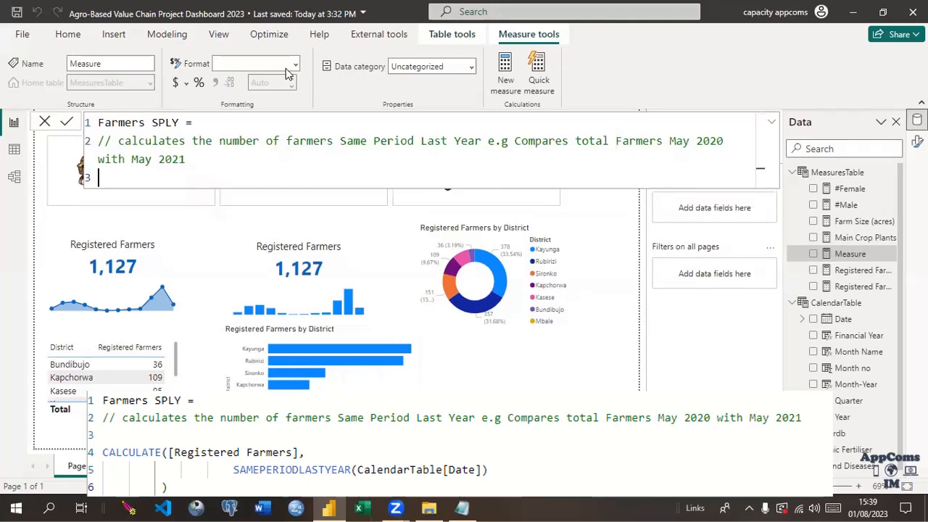
# Define Farmers SPLY as CALCULATE([Registered Farmers],SAMEPERIODLASTYEAR(CalendarTable[Date])) and commit the measure
pyautogui.write('Cal')
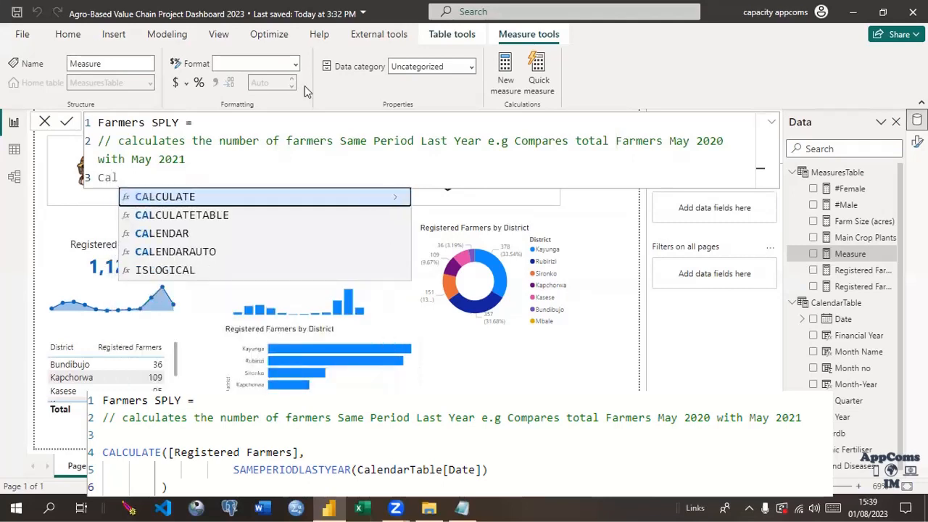
pyautogui.click(230, 197)
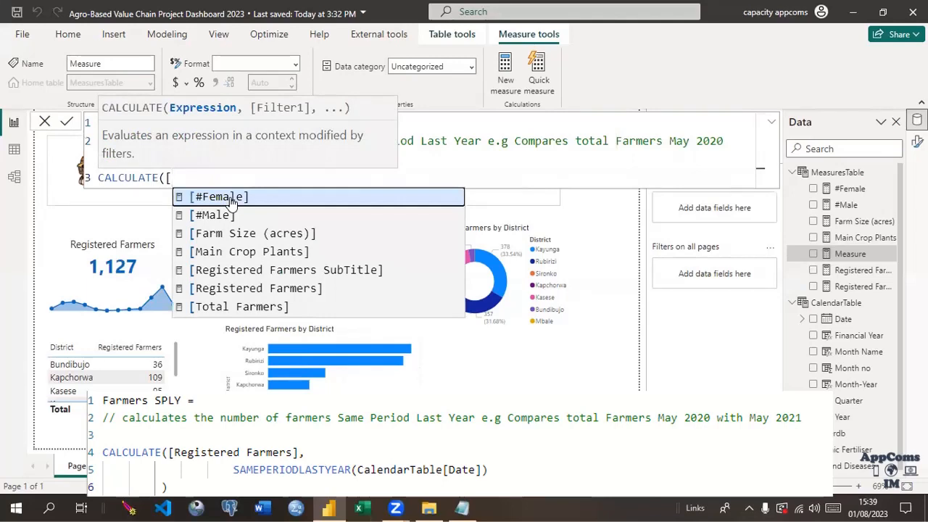
pyautogui.write('far')
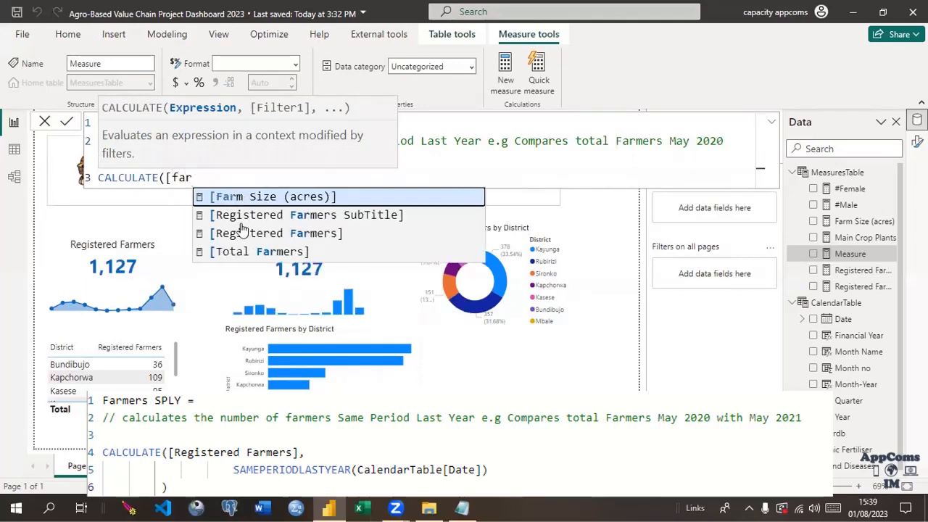
pyautogui.click(255, 235)
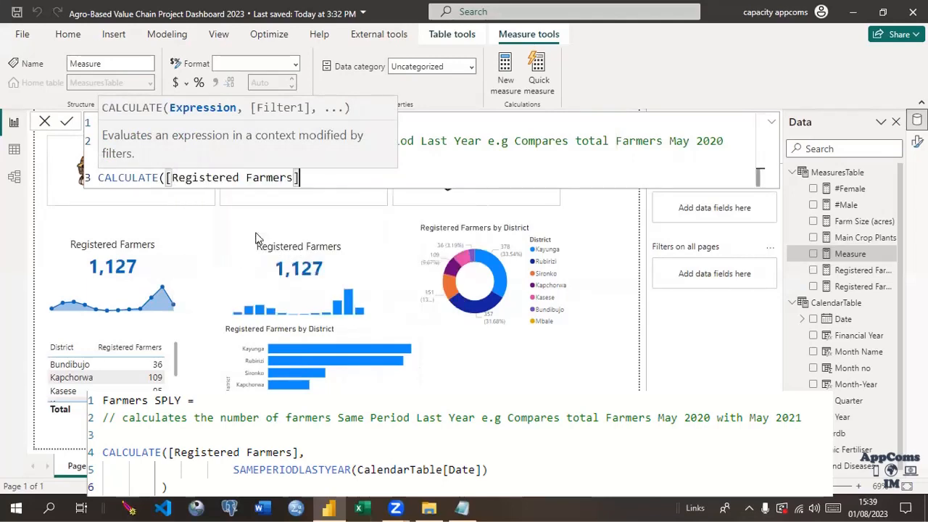
pyautogui.write(',Same')
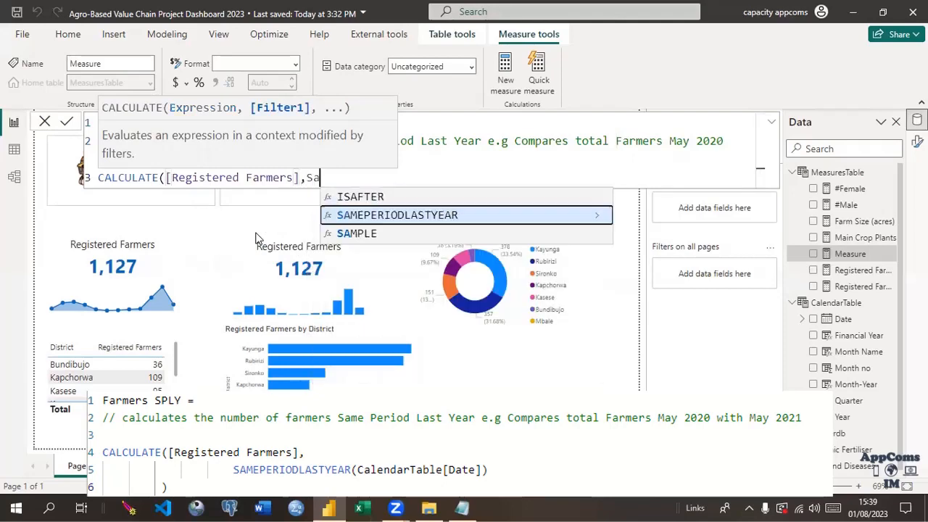
pyautogui.click(407, 203)
pyautogui.write('dat')
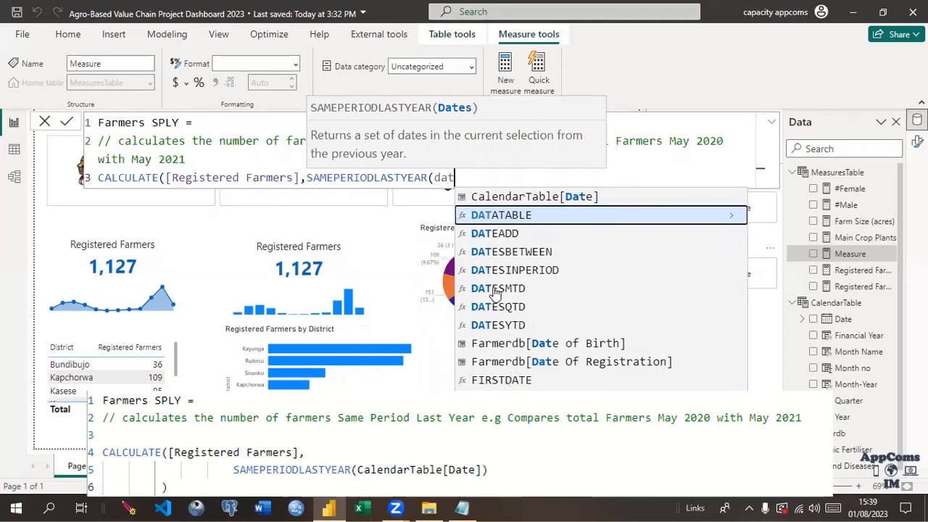
pyautogui.click(517, 201)
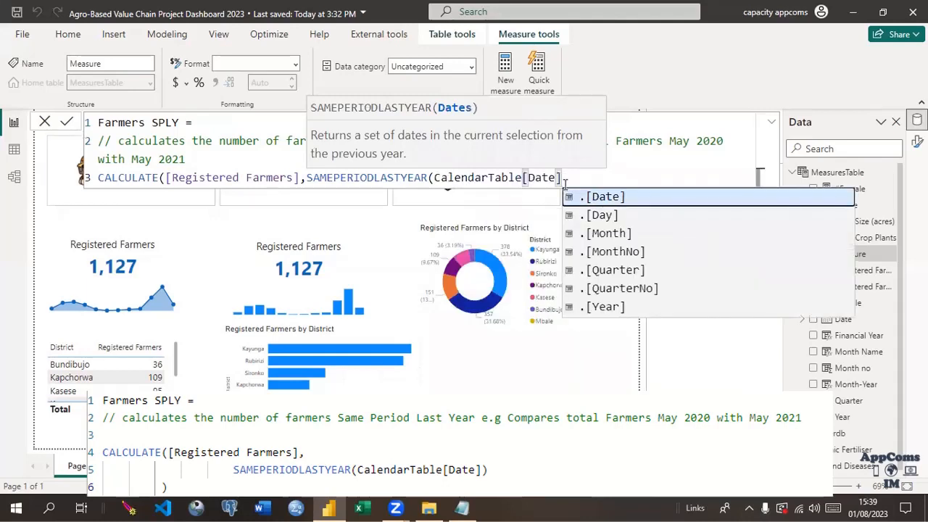
pyautogui.write(')')
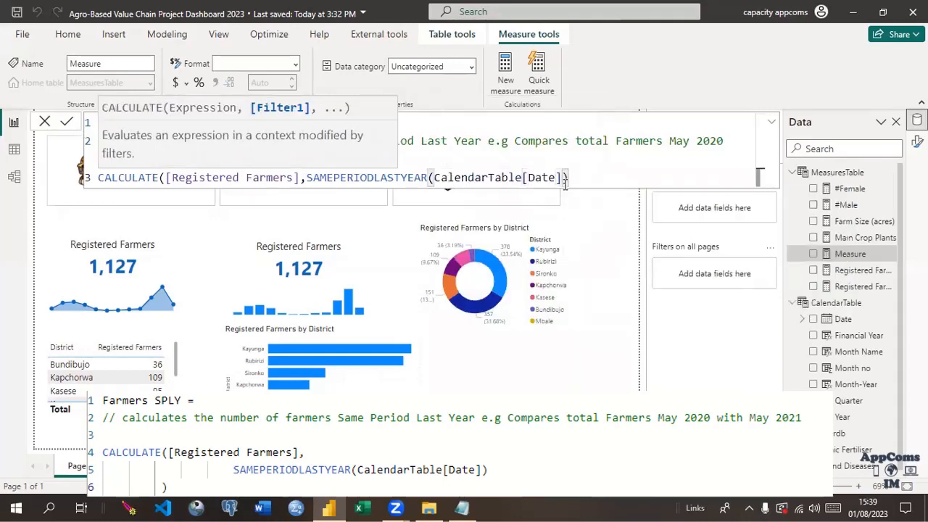
pyautogui.hotkey('shift', 'Return')
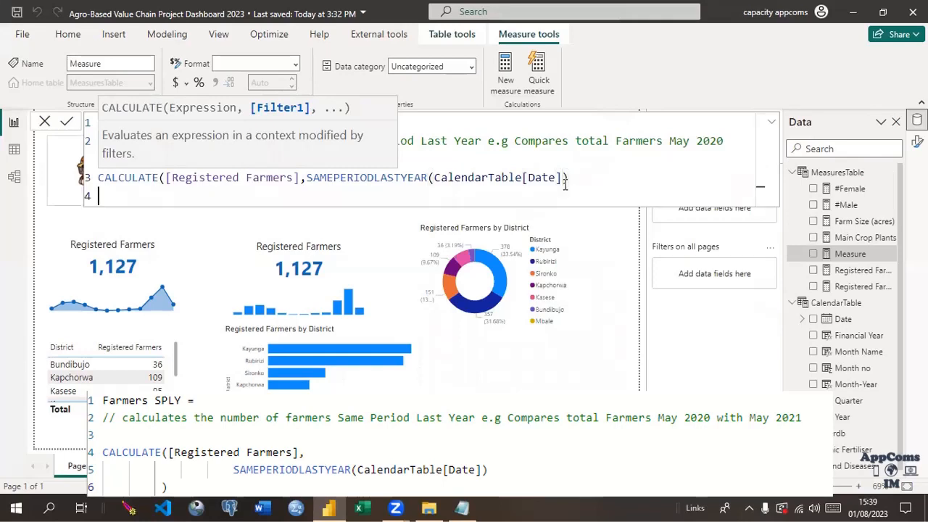
pyautogui.click(66, 123)
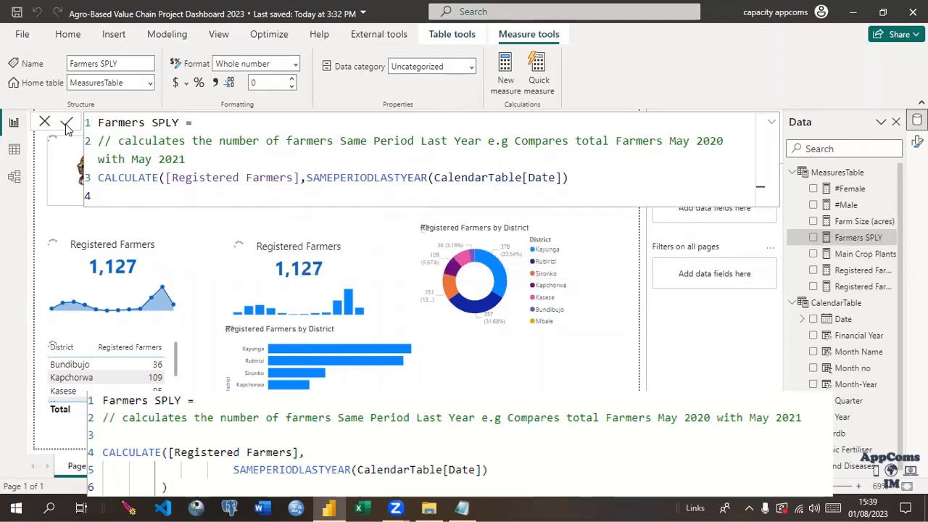
pyautogui.write(')')
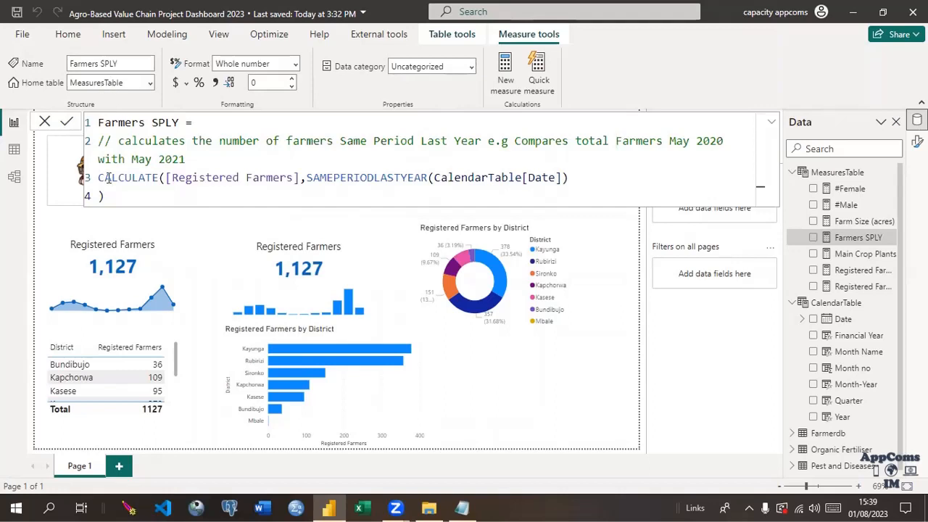
# Copy the whole Farmers SPLY formula into a new measure and rename that measure Farmer Size SPLY
pyautogui.doubleClick(158, 178)
pyautogui.hotkey('ctrl', 'a')
pyautogui.hotkey('ctrl', 'c')
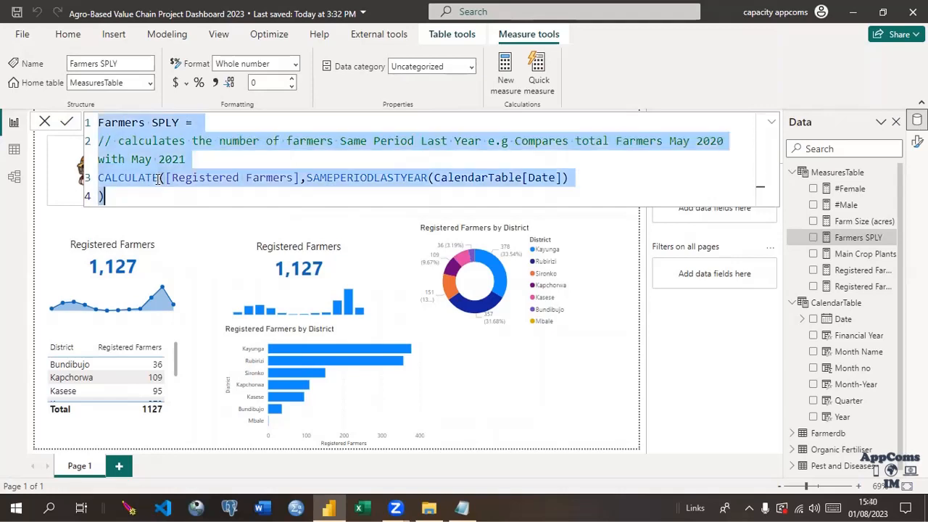
pyautogui.click(509, 71)
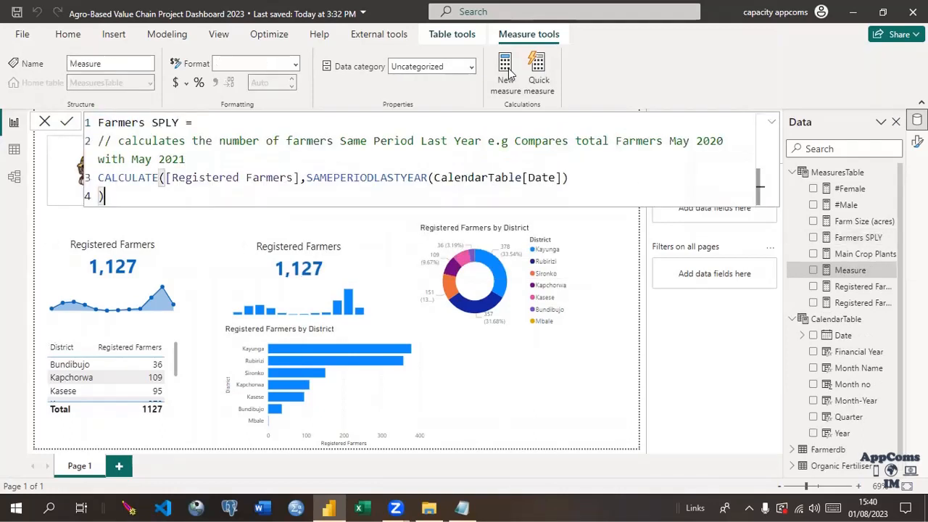
pyautogui.click(146, 123)
pyautogui.press('BackSpace')
pyautogui.write('Size')
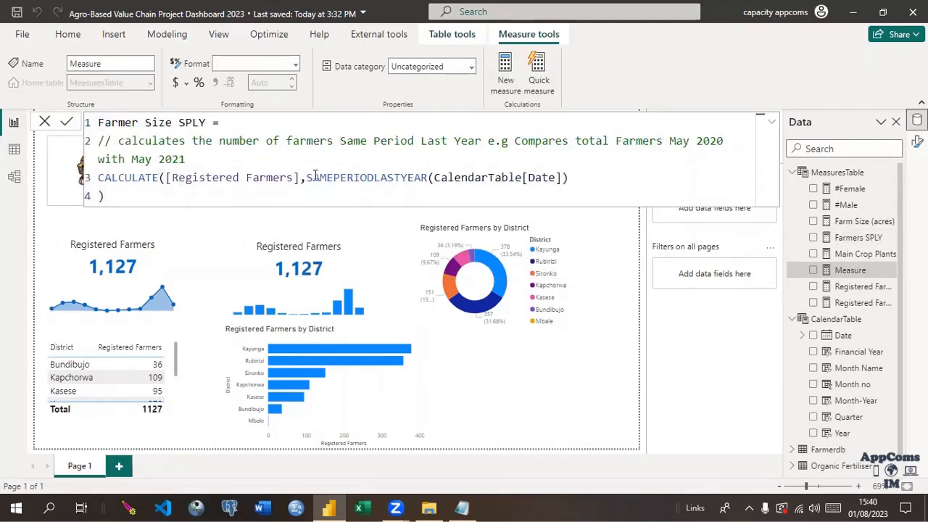
# Reword the new measure's comment to "// calculates the farmersize Same Period Last Year e.g Compares Farmersize May 2020 with May 2021"
pyautogui.click(294, 178)
pyautogui.click(288, 140)
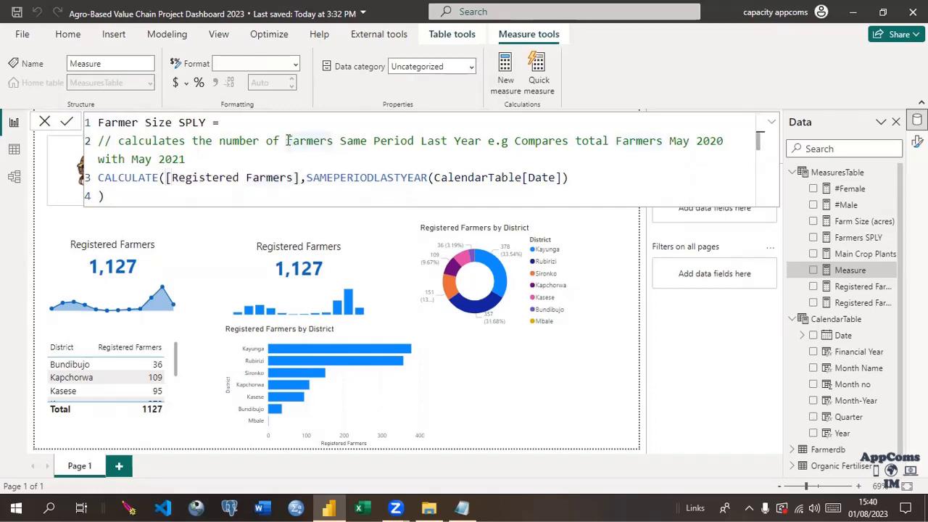
pyautogui.press('BackSpace')
pyautogui.press('BackSpace')
pyautogui.press('BackSpace')
pyautogui.press('BackSpace')
pyautogui.press('BackSpace')
pyautogui.press('BackSpace')
pyautogui.press('BackSpace')
pyautogui.press('BackSpace')
pyautogui.press('BackSpace')
pyautogui.press('BackSpace')
pyautogui.click(266, 141)
pyautogui.write('ize')
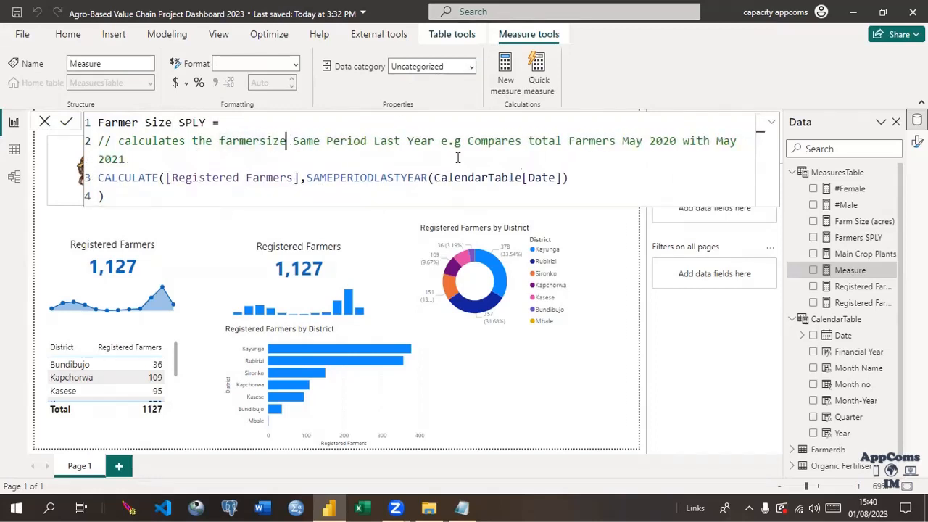
pyautogui.click(615, 141)
pyautogui.write('ize')
pyautogui.click(569, 141)
pyautogui.press('BackSpace')
pyautogui.press('BackSpace')
pyautogui.press('BackSpace')
pyautogui.press('BackSpace')
pyautogui.press('BackSpace')
pyautogui.press('BackSpace')
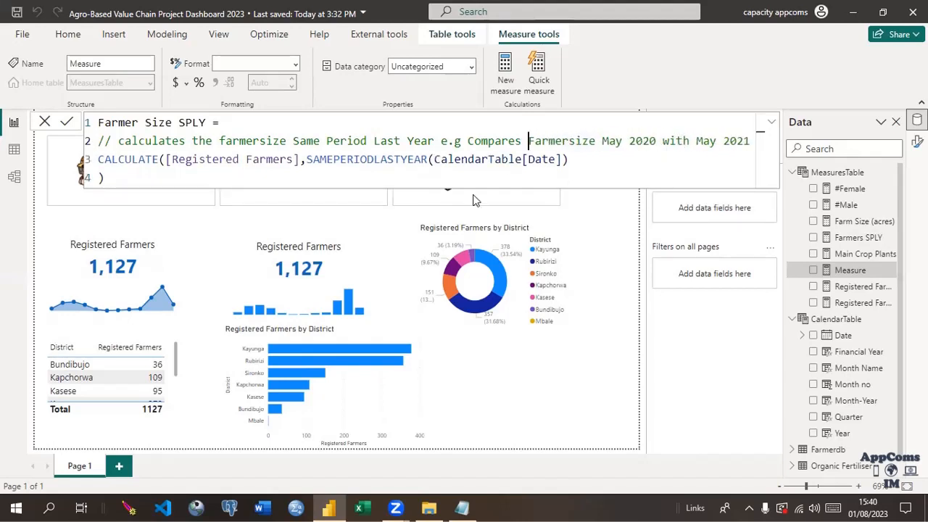
# Replace [Registered Farmers] with [Farm Size (acres)] in the Farmer Size SPLY formula and commit the measure
pyautogui.click(294, 160)
pyautogui.press('BackSpace')
pyautogui.press('BackSpace')
pyautogui.press('BackSpace')
pyautogui.press('BackSpace')
pyautogui.press('BackSpace')
pyautogui.press('BackSpace')
pyautogui.press('BackSpace')
pyautogui.press('BackSpace')
pyautogui.press('BackSpace')
pyautogui.press('BackSpace')
pyautogui.press('BackSpace')
pyautogui.press('BackSpace')
pyautogui.press('BackSpace')
pyautogui.press('BackSpace')
pyautogui.press('BackSpace')
pyautogui.press('BackSpace')
pyautogui.press('BackSpace')
pyautogui.press('BackSpace')
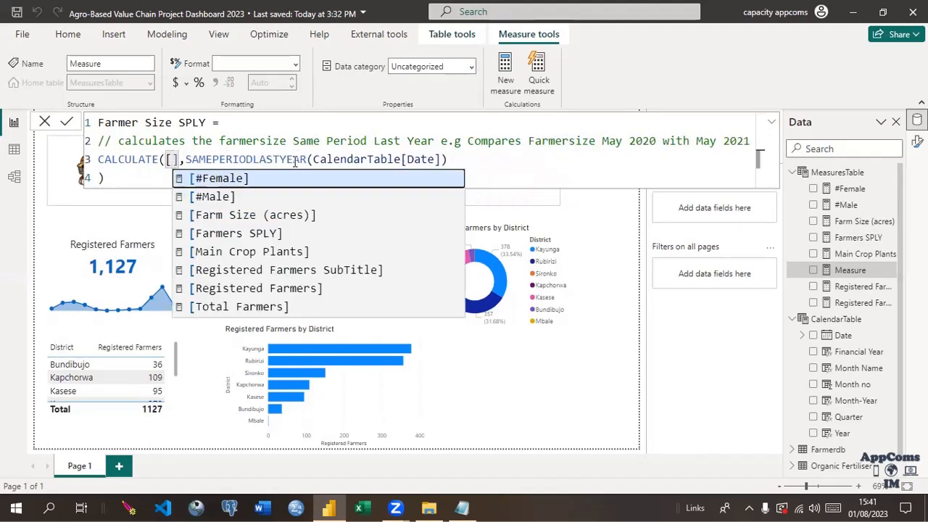
pyautogui.write('Far')
pyautogui.press('Tab')
pyautogui.click(67, 123)
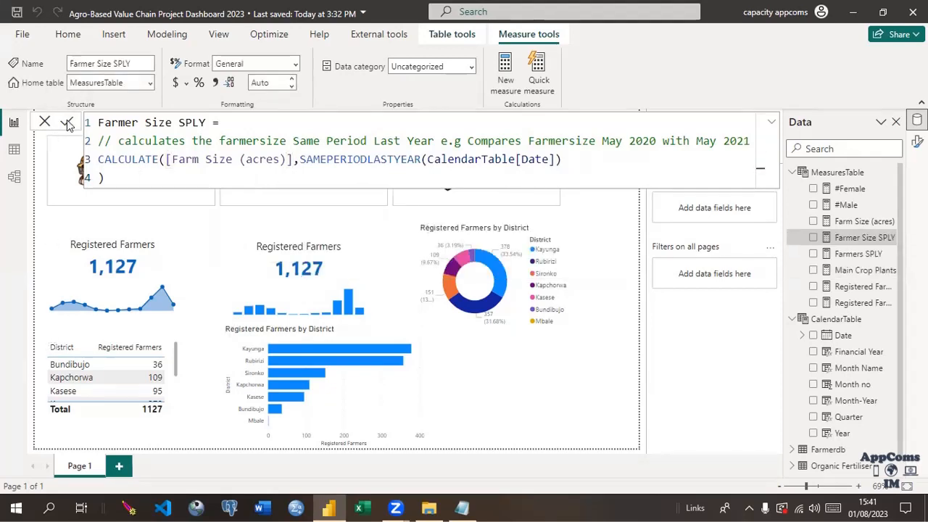
# Overwrite the entire Farmer Size SPLY formula with the copied Farmers SPLY formula
pyautogui.click(105, 176)
pyautogui.hotkey('ctrl', 'a')
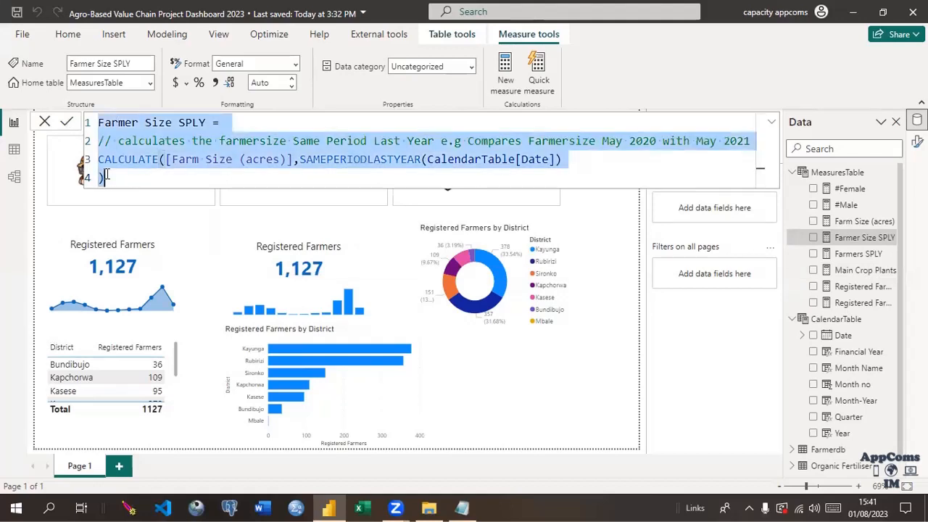
pyautogui.hotkey('ctrl', 'v')
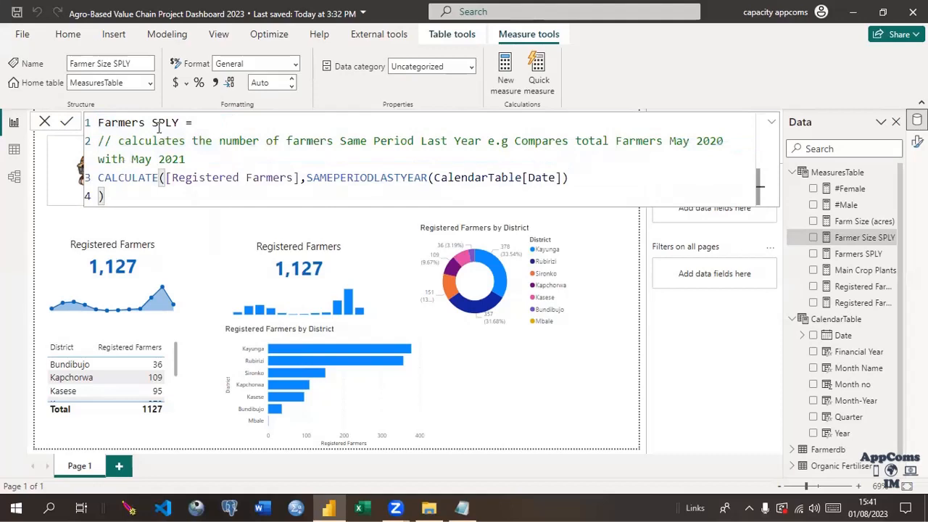
# Rename the measure in the pasted formula's first line to Maincrop Plants SPLY
pyautogui.click(145, 122)
pyautogui.press('BackSpace')
pyautogui.press('BackSpace')
pyautogui.press('BackSpace')
pyautogui.press('BackSpace')
pyautogui.press('BackSpace')
pyautogui.press('BackSpace')
pyautogui.press('BackSpace')
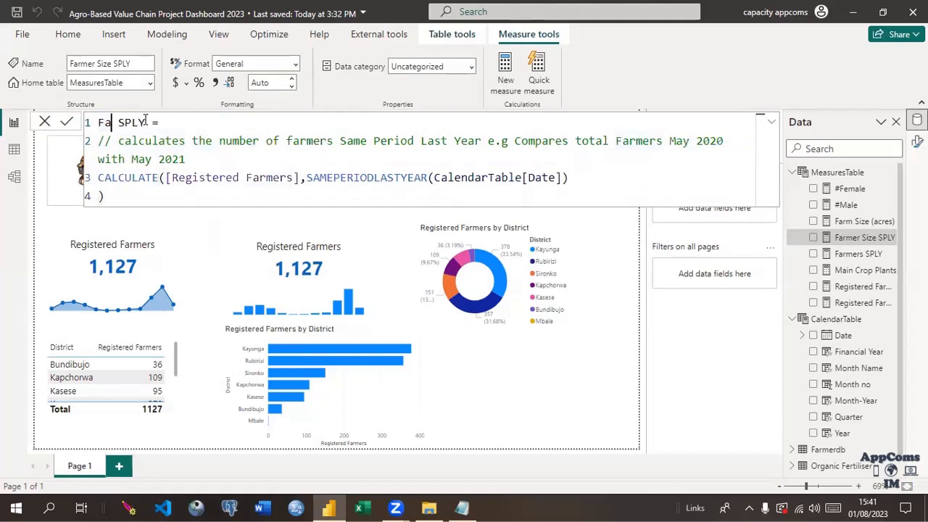
pyautogui.write('ain')
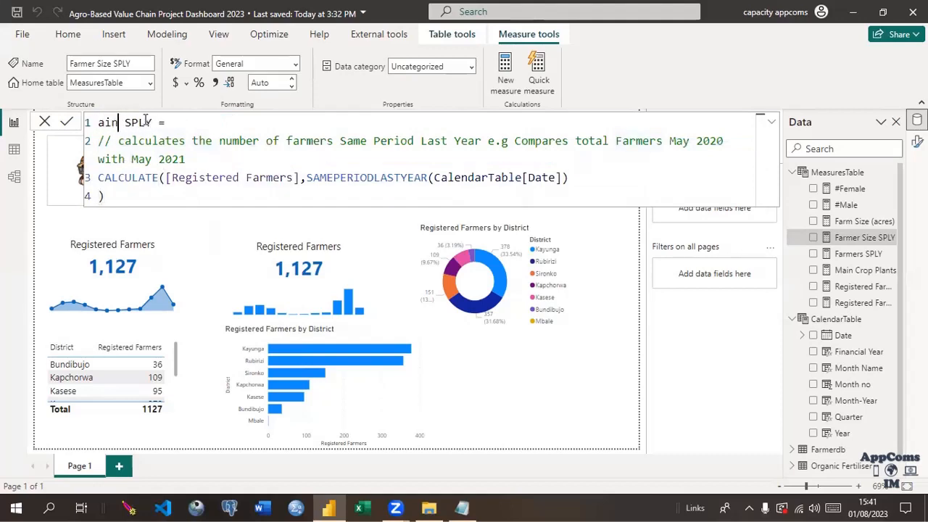
pyautogui.press('BackSpace')
pyautogui.press('BackSpace')
pyautogui.press('BackSpace')
pyautogui.write('Main')
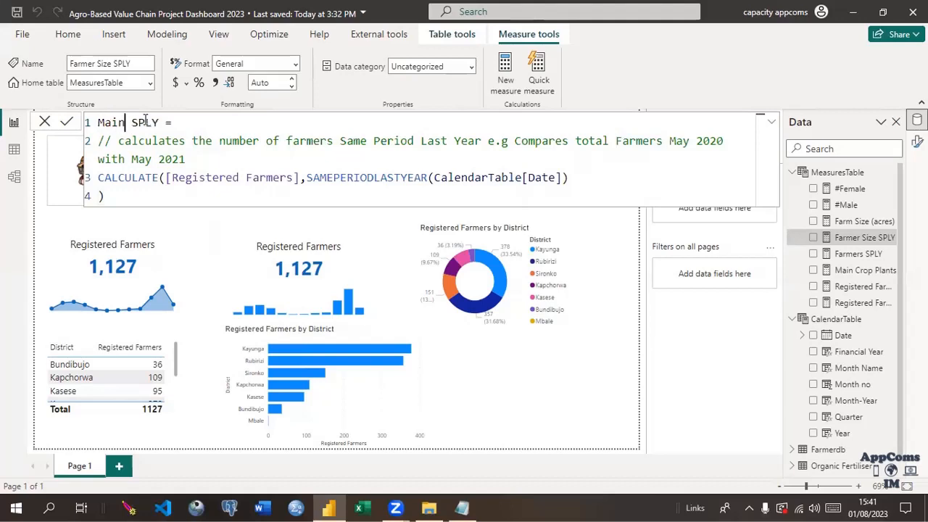
pyautogui.write('crop')
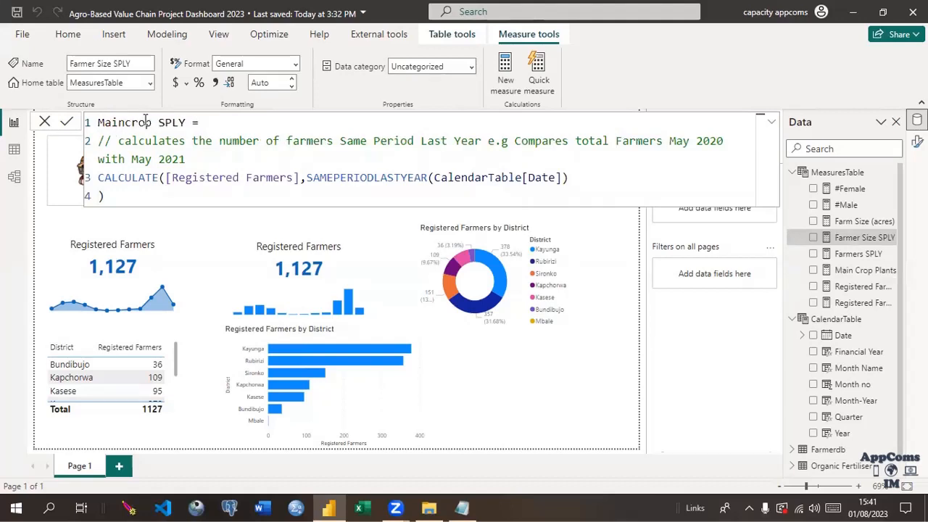
pyautogui.write(' pal')
pyautogui.press('BackSpace')
pyautogui.press('BackSpace')
pyautogui.press('BackSpace')
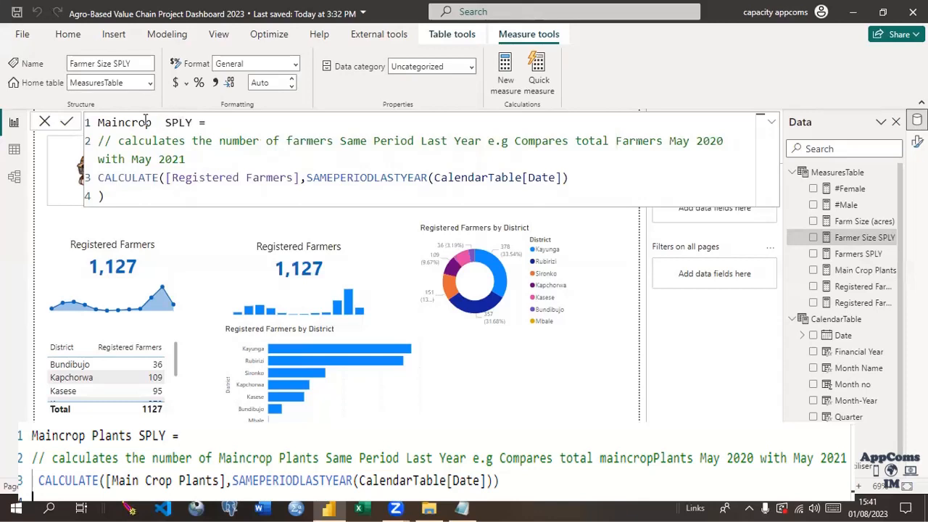
pyautogui.write('Plants')
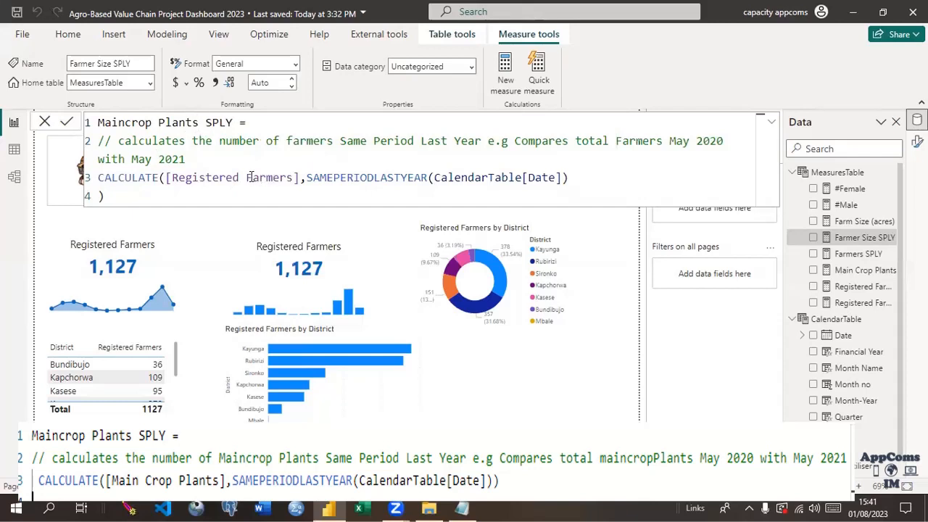
# Replace [Registered Farmers] with [Main Crop Plants] in the measure's CALCULATE expression
pyautogui.doubleClick(290, 178)
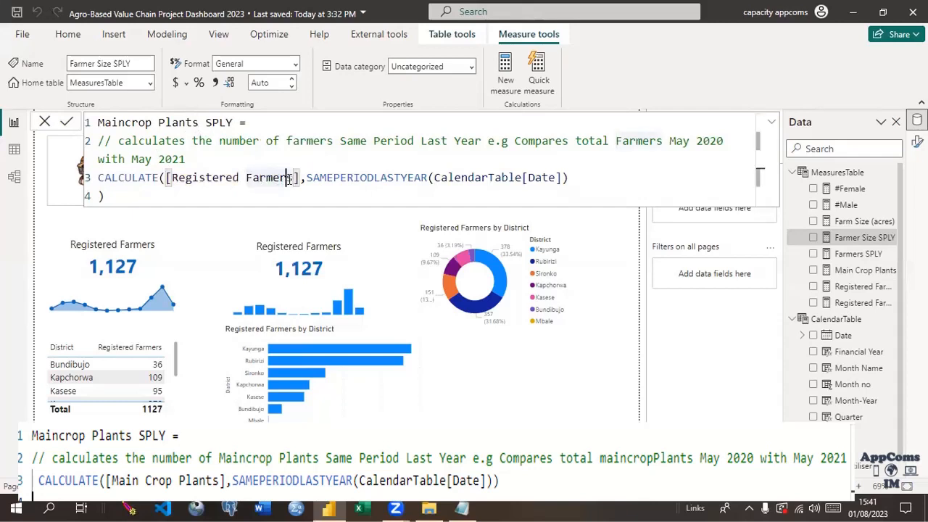
pyautogui.press('BackSpace')
pyautogui.press('BackSpace')
pyautogui.press('BackSpace')
pyautogui.press('BackSpace')
pyautogui.press('BackSpace')
pyautogui.press('BackSpace')
pyautogui.press('BackSpace')
pyautogui.press('BackSpace')
pyautogui.press('BackSpace')
pyautogui.press('BackSpace')
pyautogui.press('BackSpace')
pyautogui.press('BackSpace')
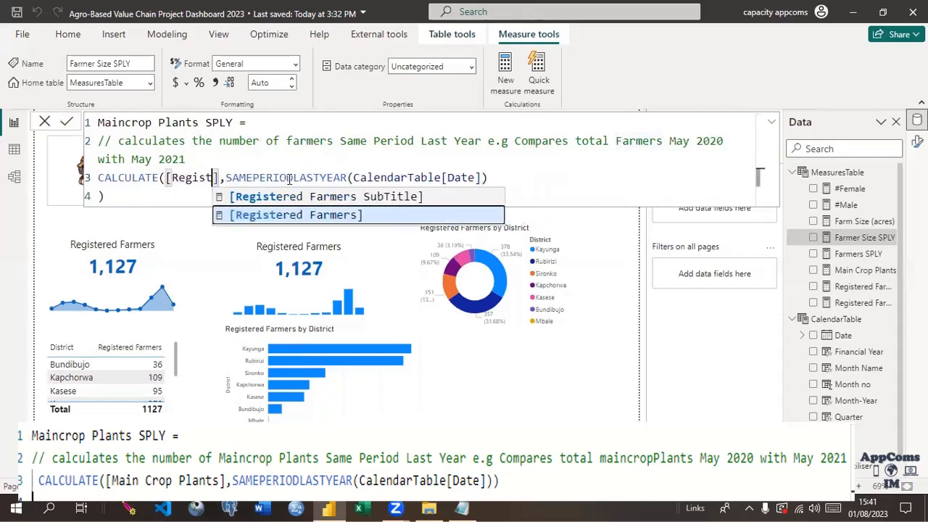
pyautogui.press('BackSpace')
pyautogui.press('BackSpace')
pyautogui.press('BackSpace')
pyautogui.press('BackSpace')
pyautogui.press('BackSpace')
pyautogui.press('BackSpace')
pyautogui.write('main')
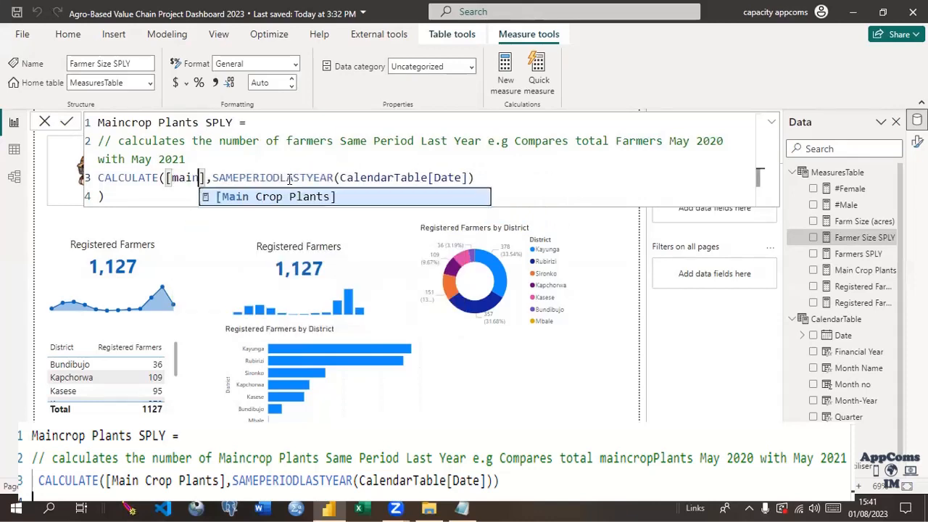
pyautogui.click(304, 201)
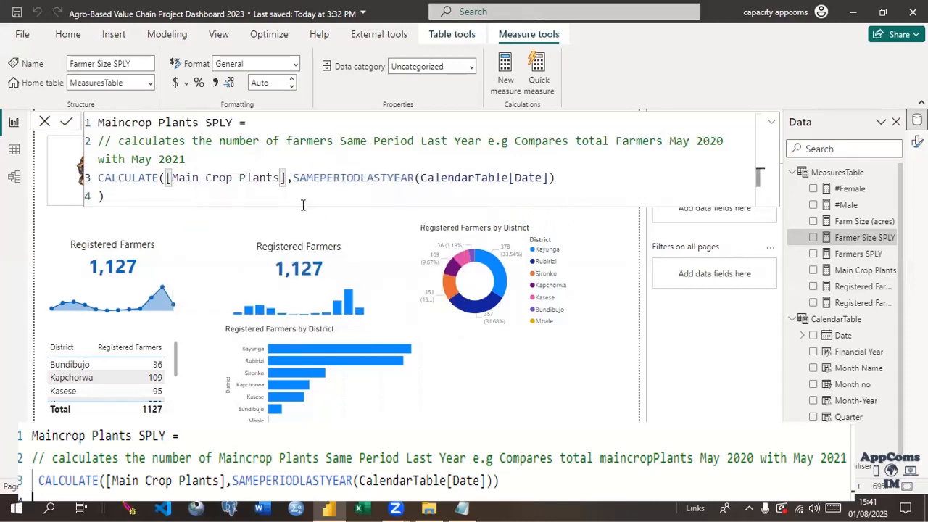
# Reword the comment to "// calculates the number of Maincrop Plants Same Period Last Year e.g Compares total maincropPlants May 2020 with May 2021"
pyautogui.click(334, 141)
pyautogui.press('BackSpace')
pyautogui.press('BackSpace')
pyautogui.press('BackSpace')
pyautogui.press('BackSpace')
pyautogui.press('BackSpace')
pyautogui.press('BackSpace')
pyautogui.press('BackSpace')
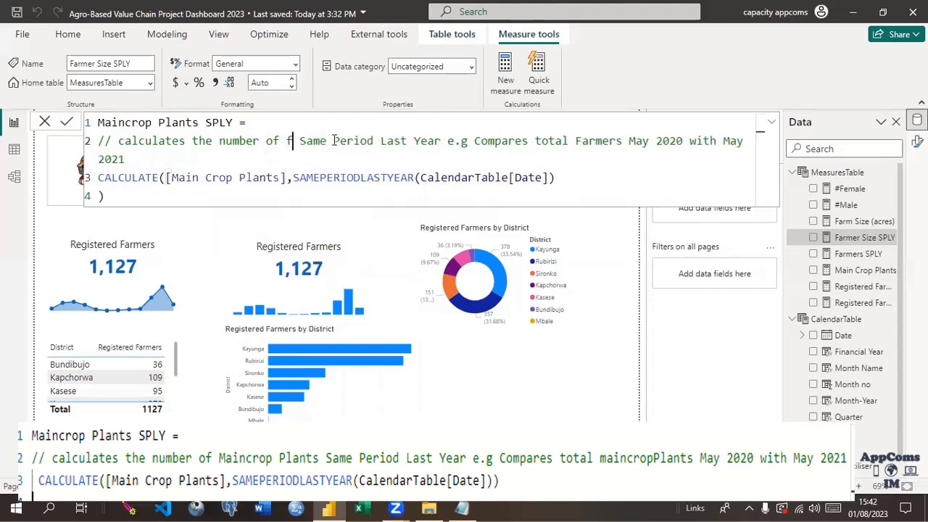
pyautogui.write('Maincr')
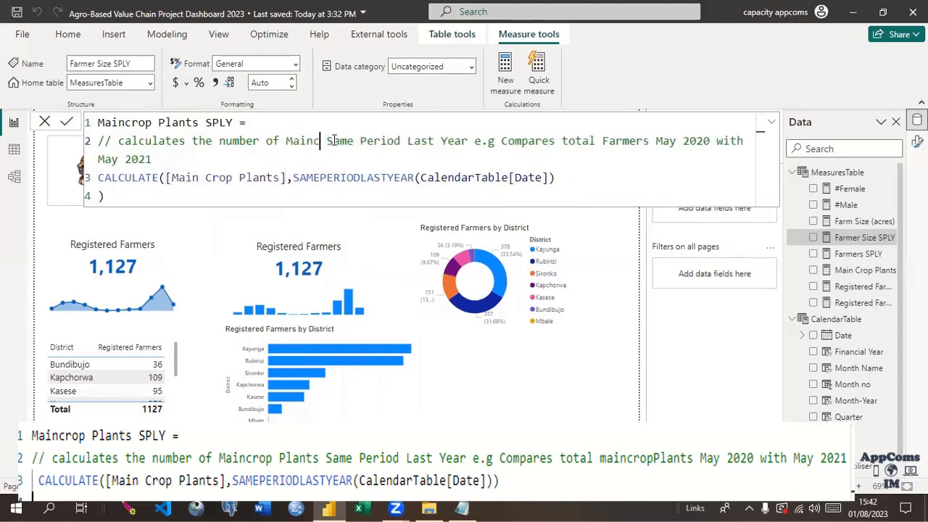
pyautogui.write('op Pla')
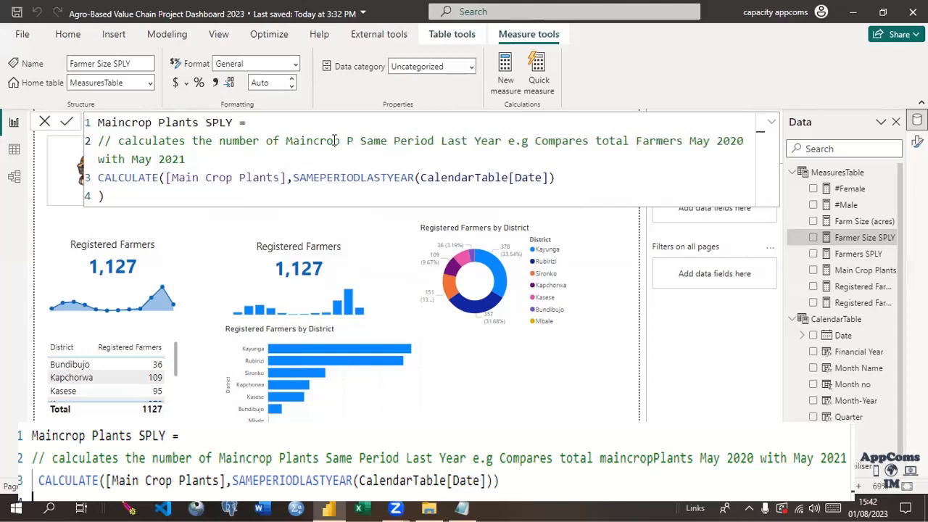
pyautogui.write('nts')
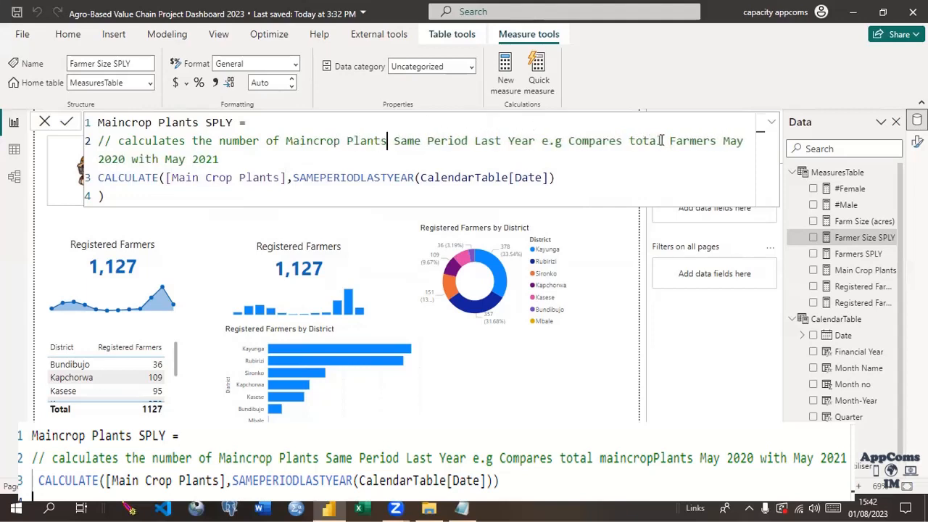
pyautogui.click(714, 140)
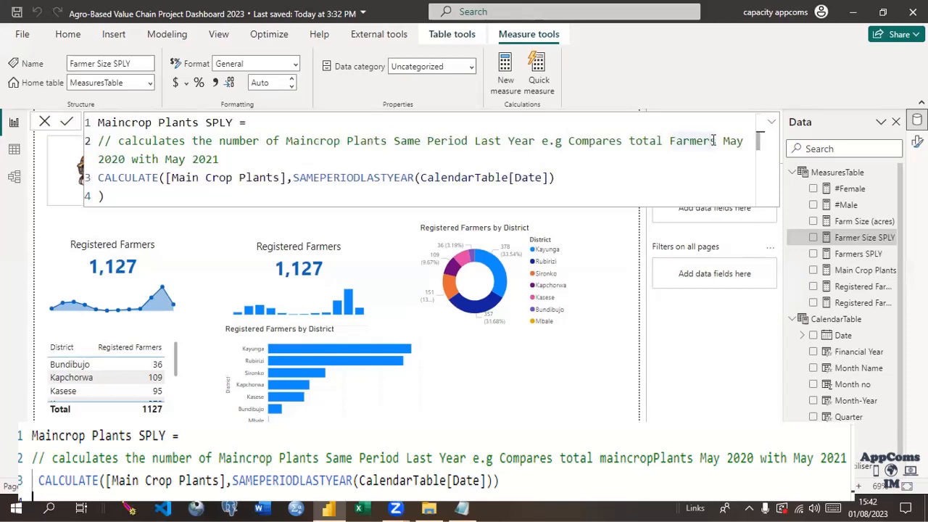
pyautogui.press('BackSpace')
pyautogui.press('BackSpace')
pyautogui.press('BackSpace')
pyautogui.press('BackSpace')
pyautogui.press('BackSpace')
pyautogui.press('BackSpace')
pyautogui.press('BackSpace')
pyautogui.write('maincrop')
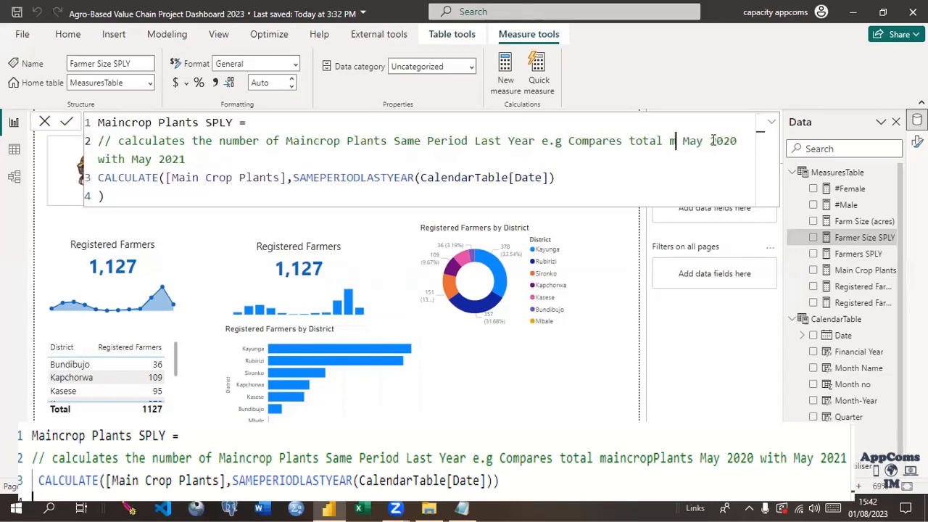
pyautogui.write('Plan')
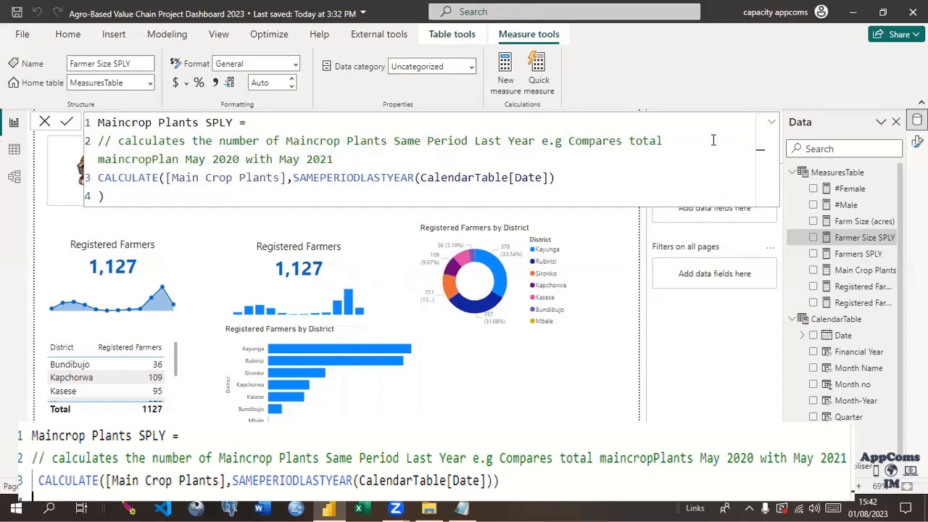
pyautogui.write('ts')
pyautogui.press('Delete')
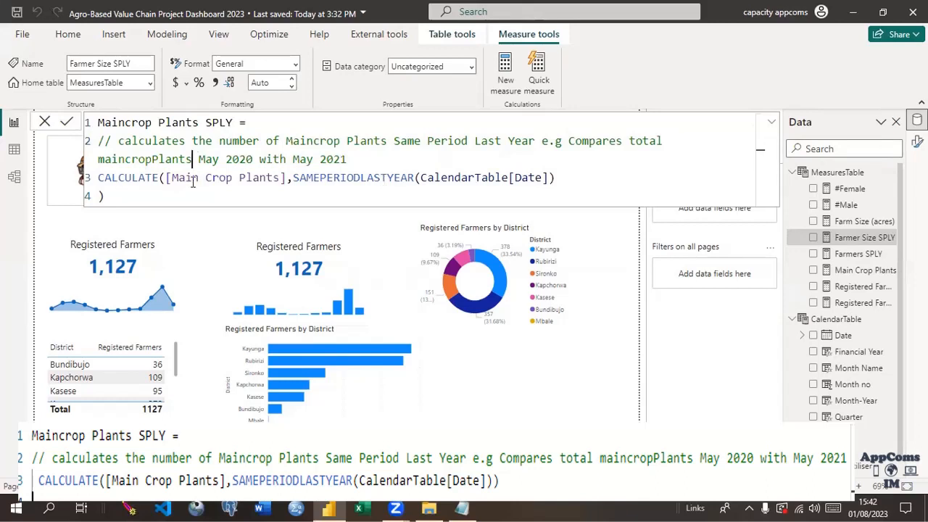
# Cut the expression back to CALCULATE([Main Crop Plants],SAMEPERIODLASTYEAR) on a single line and try to commit the measure
pyautogui.scroll(-1, 193, 181)
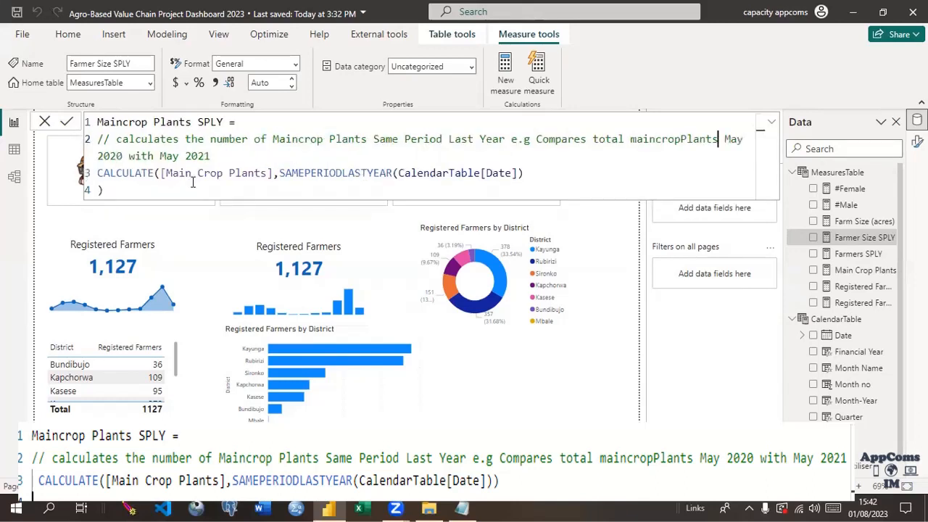
pyautogui.click(104, 190)
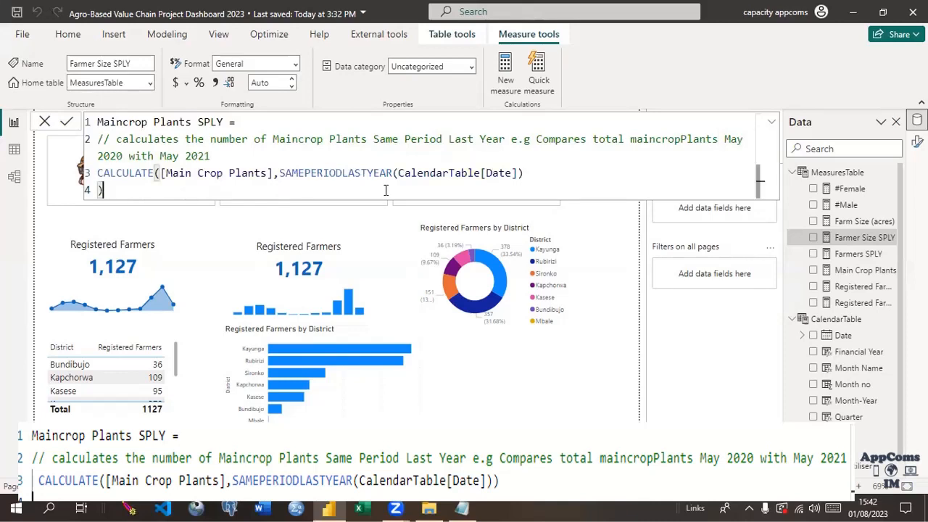
pyautogui.press('BackSpace')
pyautogui.press('BackSpace')
pyautogui.press('BackSpace')
pyautogui.press('BackSpace')
pyautogui.press('BackSpace')
pyautogui.press('BackSpace')
pyautogui.press('BackSpace')
pyautogui.press('BackSpace')
pyautogui.press('BackSpace')
pyautogui.press('BackSpace')
pyautogui.press('BackSpace')
pyautogui.press('BackSpace')
pyautogui.press('BackSpace')
pyautogui.press('BackSpace')
pyautogui.press('BackSpace')
pyautogui.press('BackSpace')
pyautogui.press('BackSpace')
pyautogui.press('BackSpace')
pyautogui.press('BackSpace')
pyautogui.press('BackSpace')
pyautogui.press('BackSpace')
pyautogui.press('BackSpace')
pyautogui.press('BackSpace')
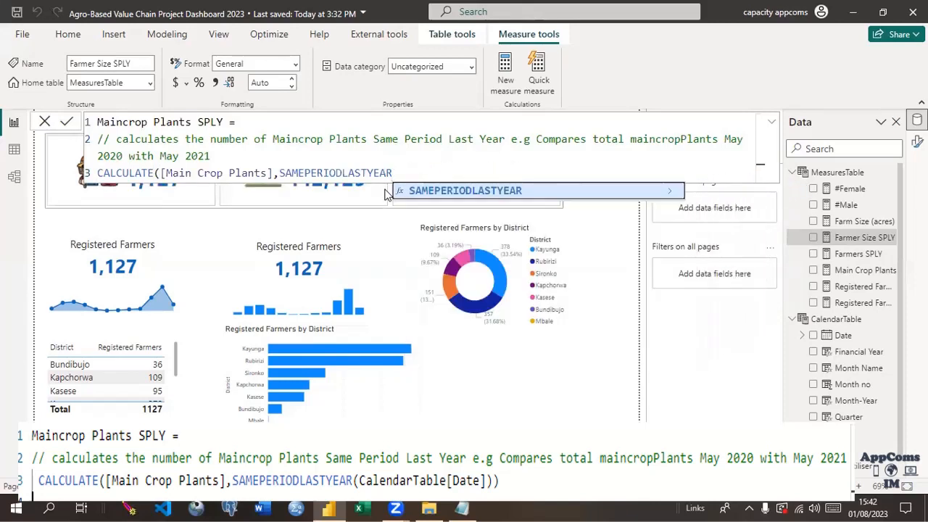
pyautogui.write(')')
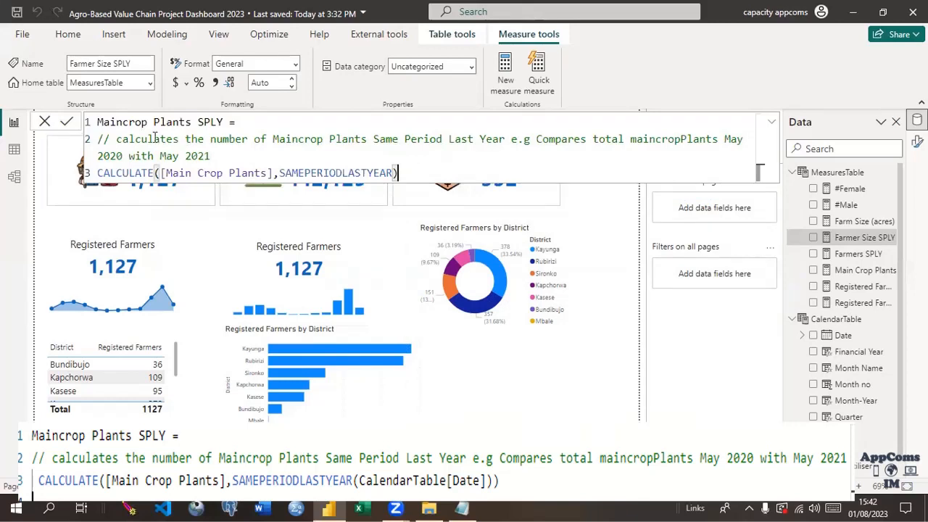
pyautogui.click(67, 122)
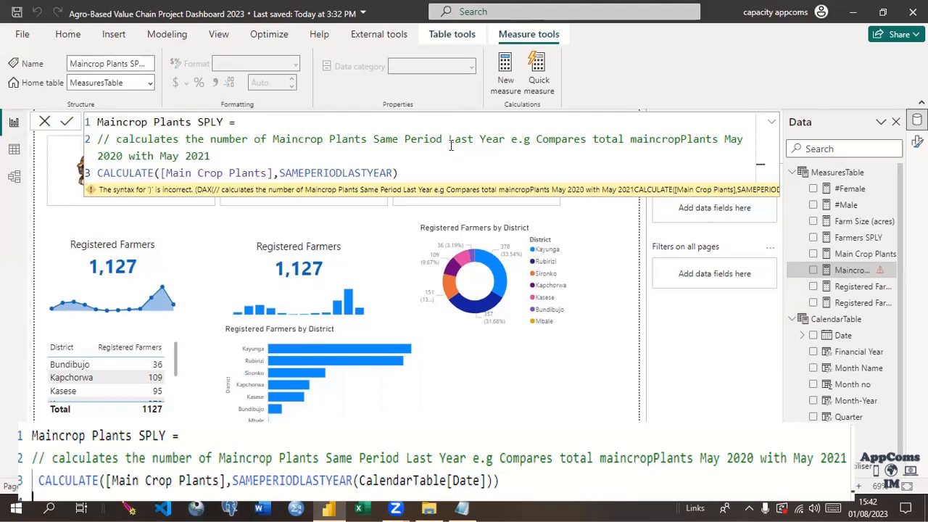
# Complete the expression as CALCULATE([Main Crop Plants],SAMEPERIODLASTYEAR(CalendarTable[Date])) and commit the measure
pyautogui.click(427, 169)
pyautogui.press('BackSpace')
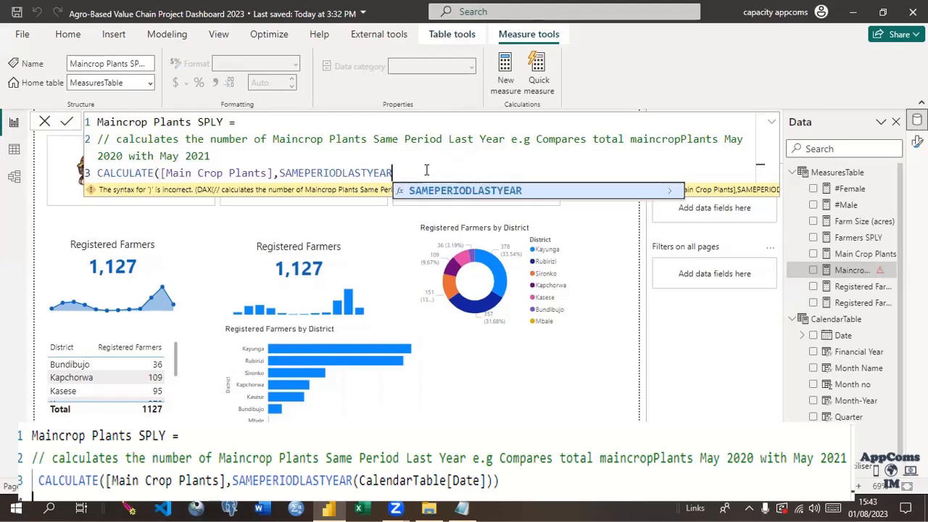
pyautogui.write('(date')
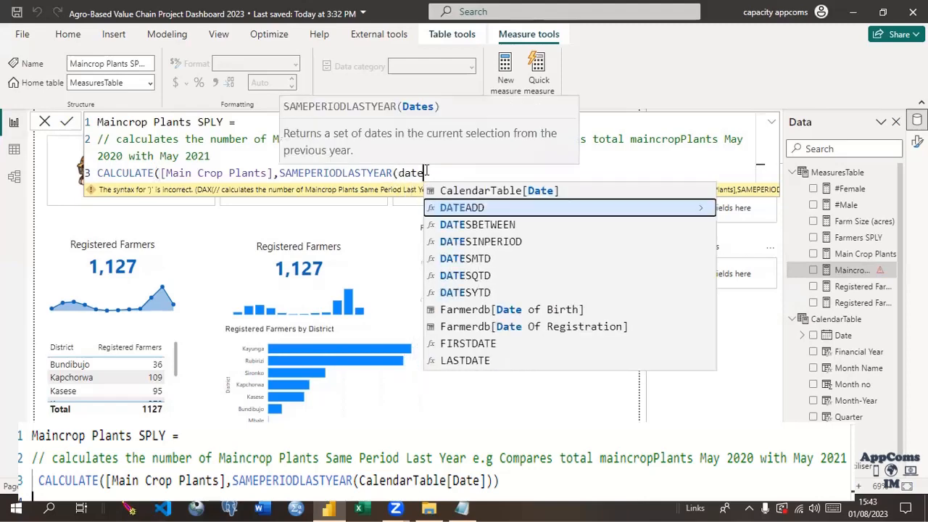
pyautogui.click(479, 190)
pyautogui.moveTo(479, 195)
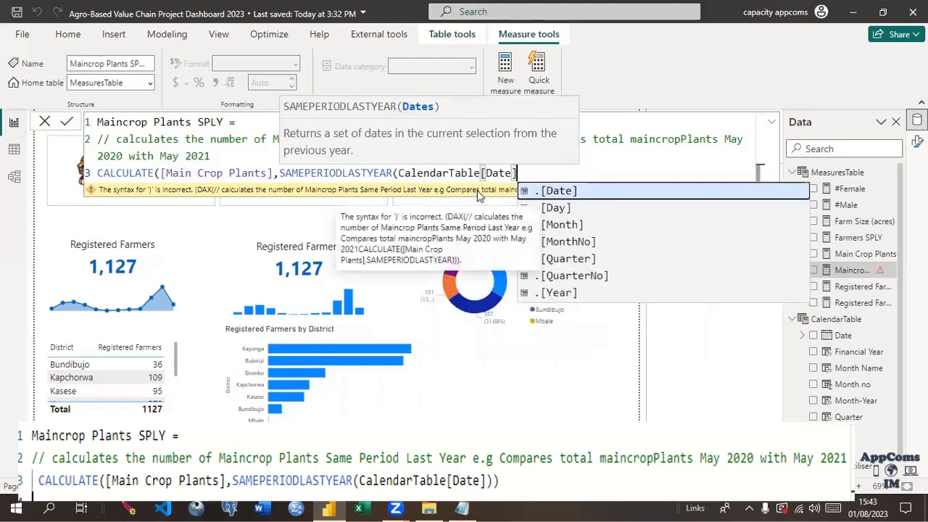
pyautogui.write(')')
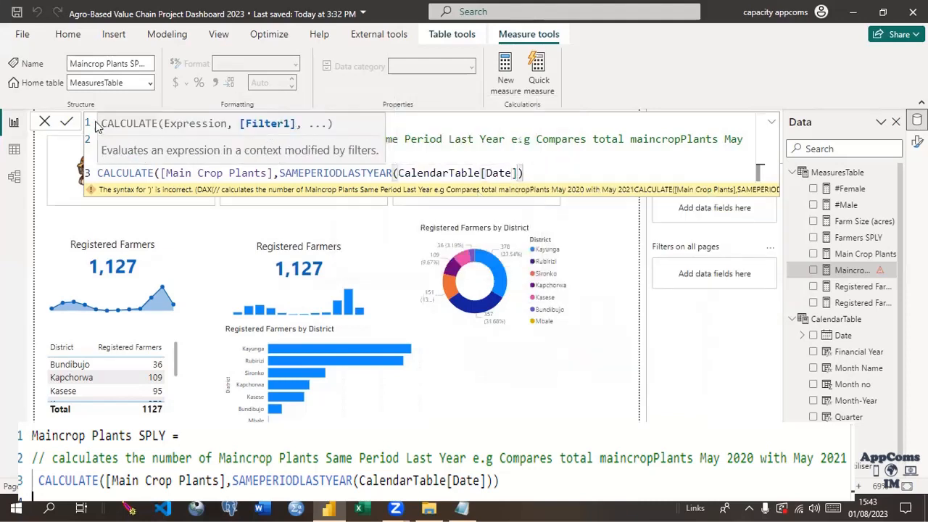
pyautogui.click(67, 125)
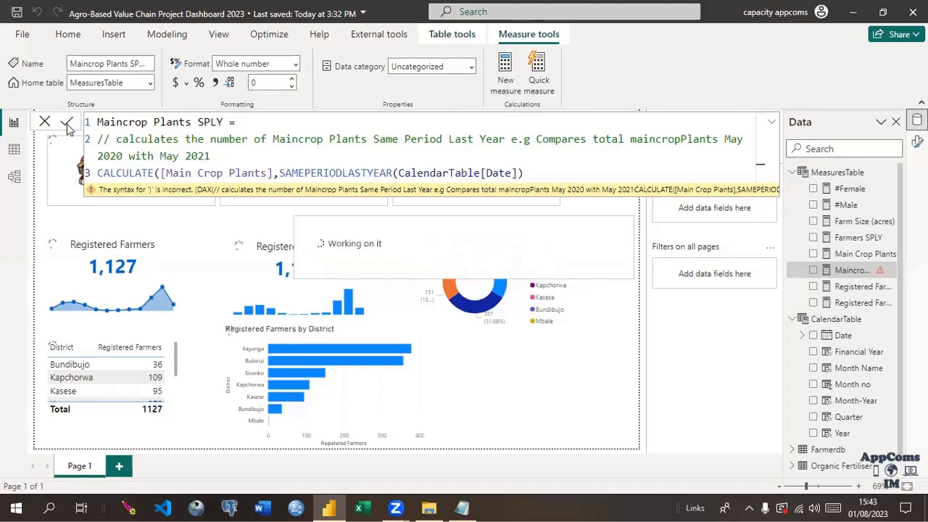
pyautogui.write(')')
pyautogui.click(67, 125)
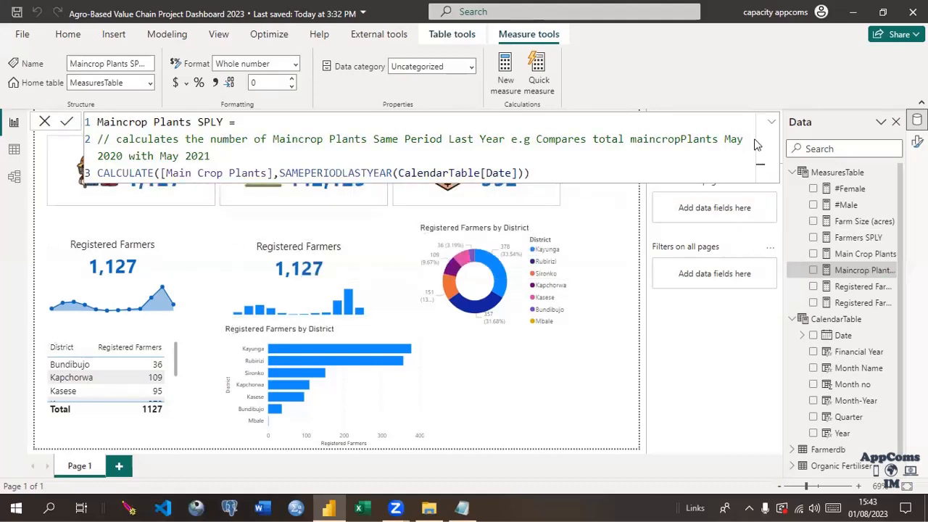
# Collapse the formula bar to a single line to uncover the report page
pyautogui.click(774, 124)
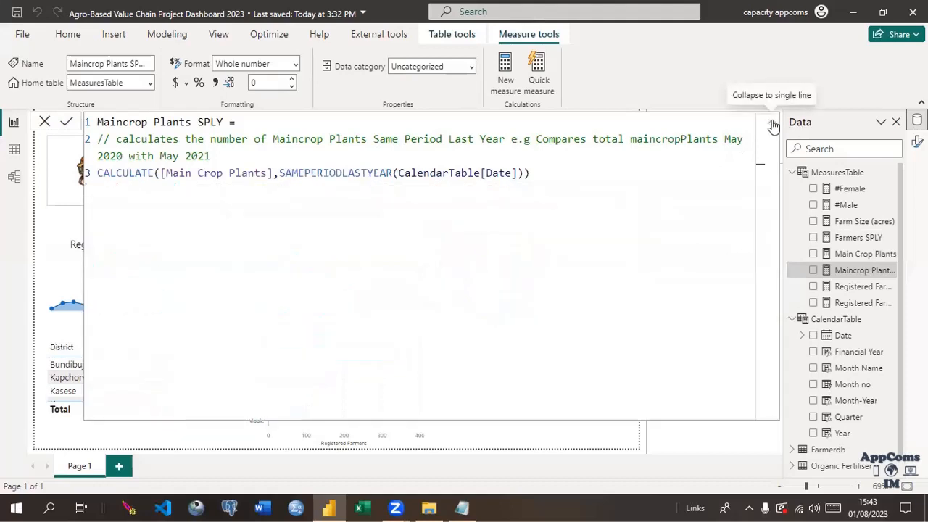
pyautogui.click(773, 124)
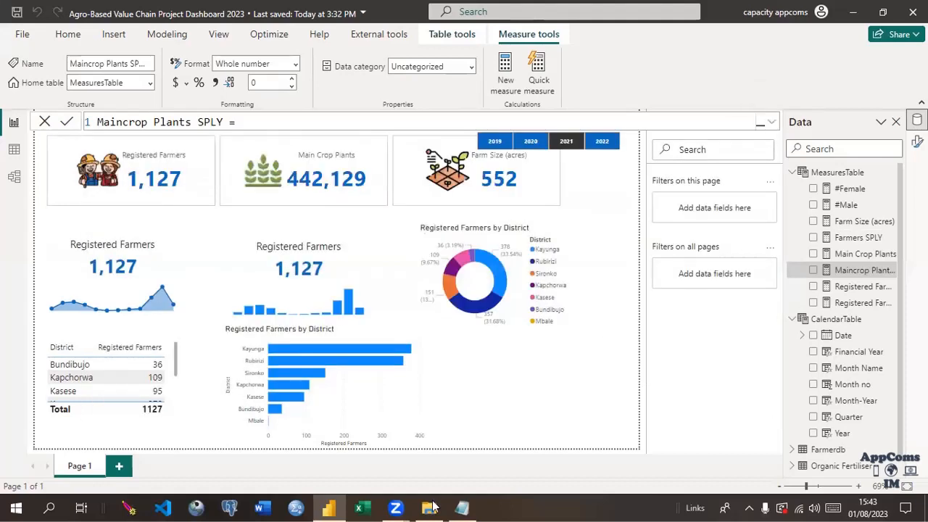
pyautogui.moveTo(453, 506)
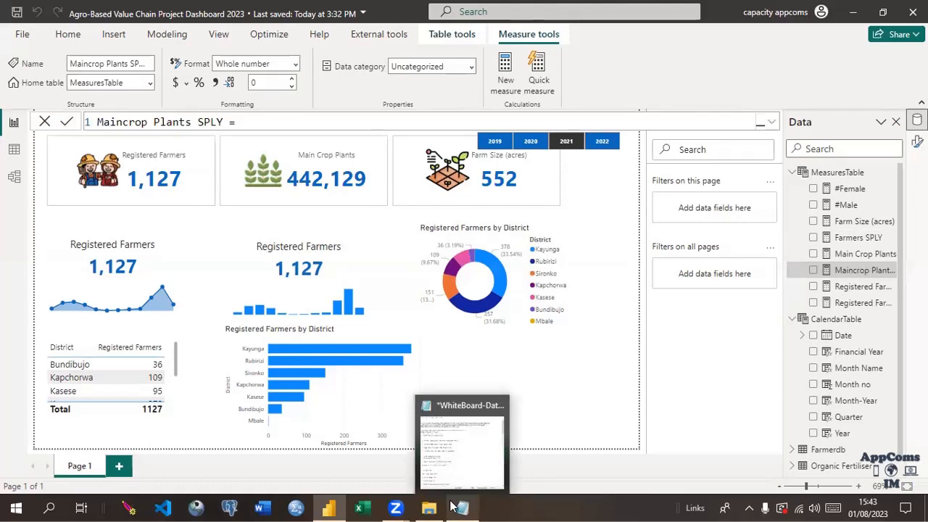
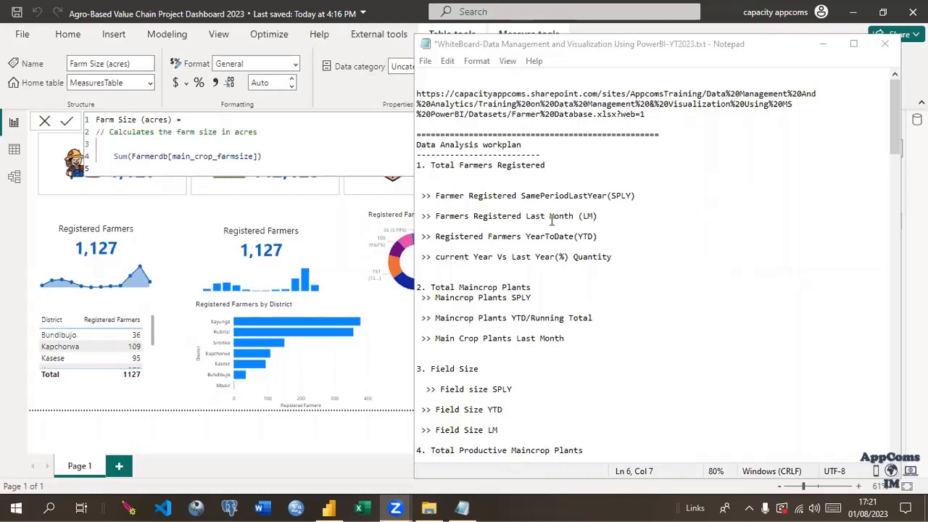
# Create a new measure in MeasuresTable and begin its formula with the name Farmers YTD =
pyautogui.click(335, 130)
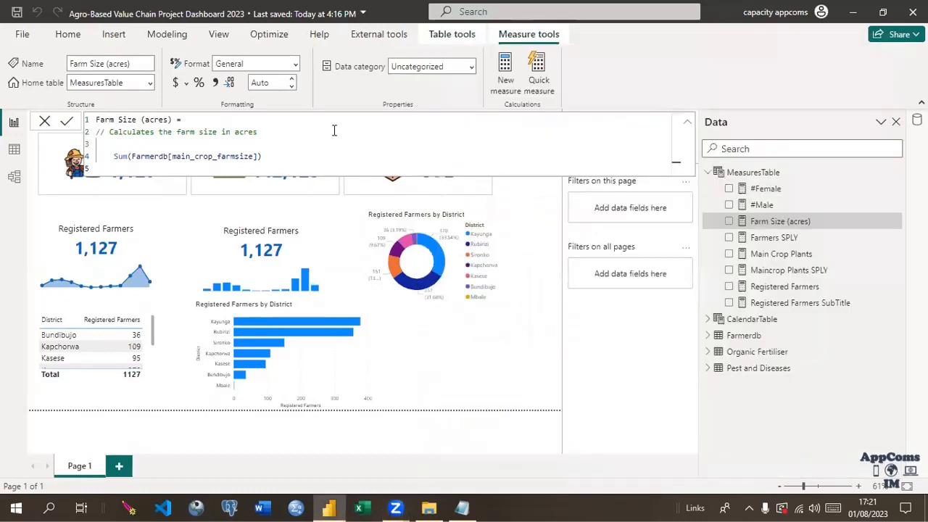
pyautogui.click(510, 77)
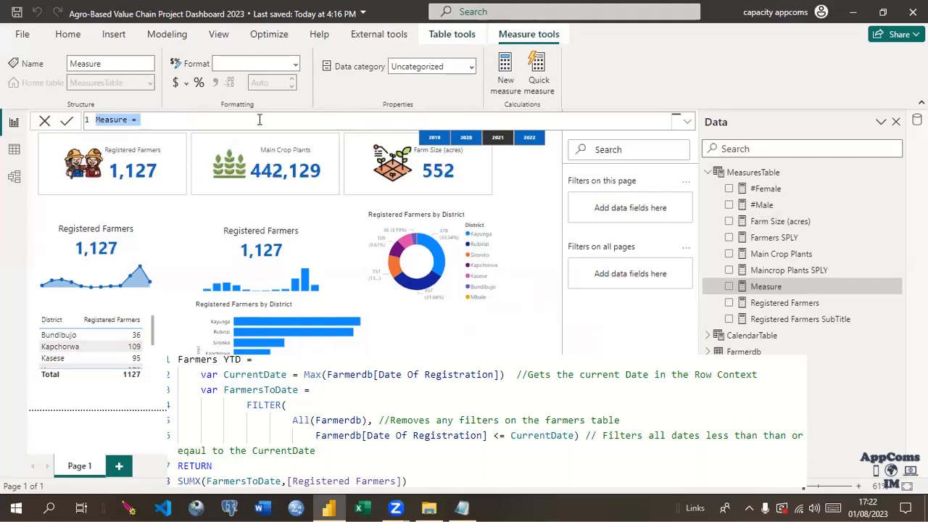
pyautogui.write('Far')
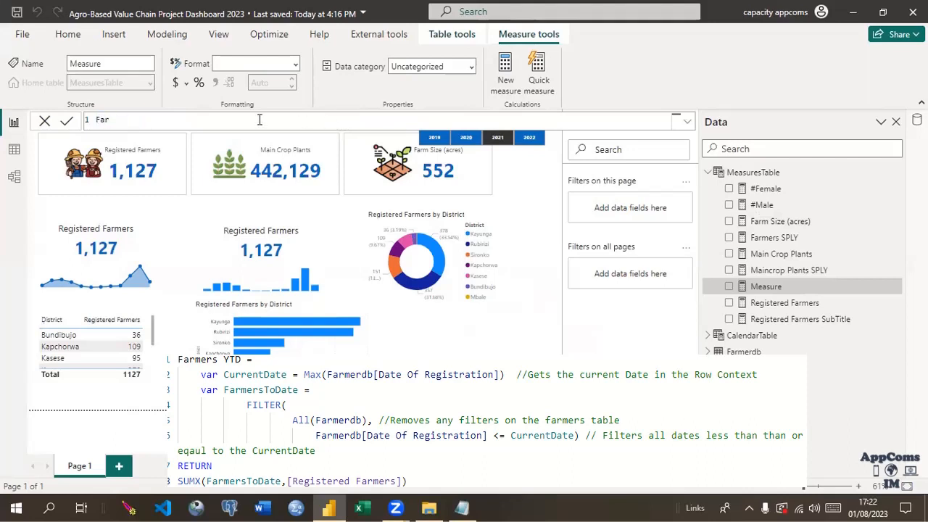
pyautogui.write('mer YTD')
pyautogui.press('Left')
pyautogui.press('Left')
pyautogui.press('Left')
pyautogui.press('Left')
pyautogui.write('s')
pyautogui.press('Right')
pyautogui.press('Right')
pyautogui.press('Right')
pyautogui.press('Right')
pyautogui.write('=++++')
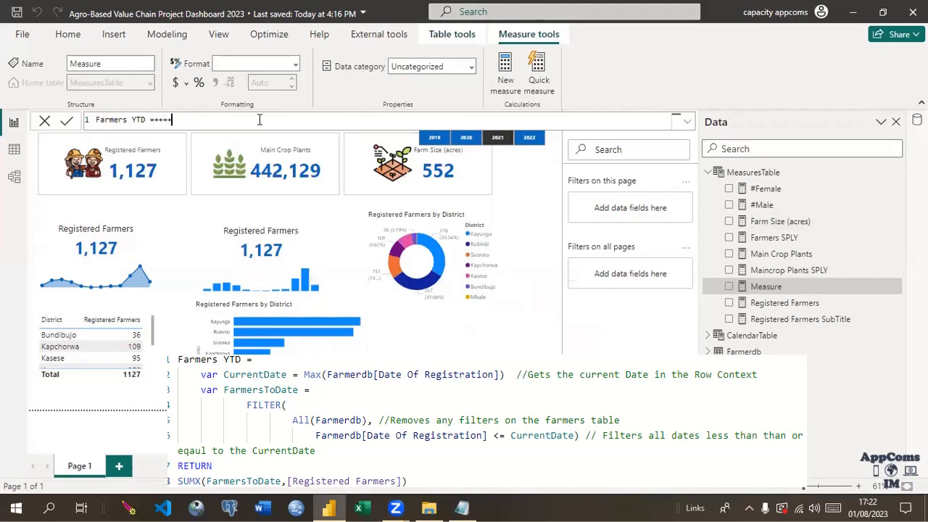
pyautogui.press('BackSpace')
pyautogui.press('BackSpace')
pyautogui.press('BackSpace')
pyautogui.press('BackSpace')
pyautogui.scroll(3, 259, 120)
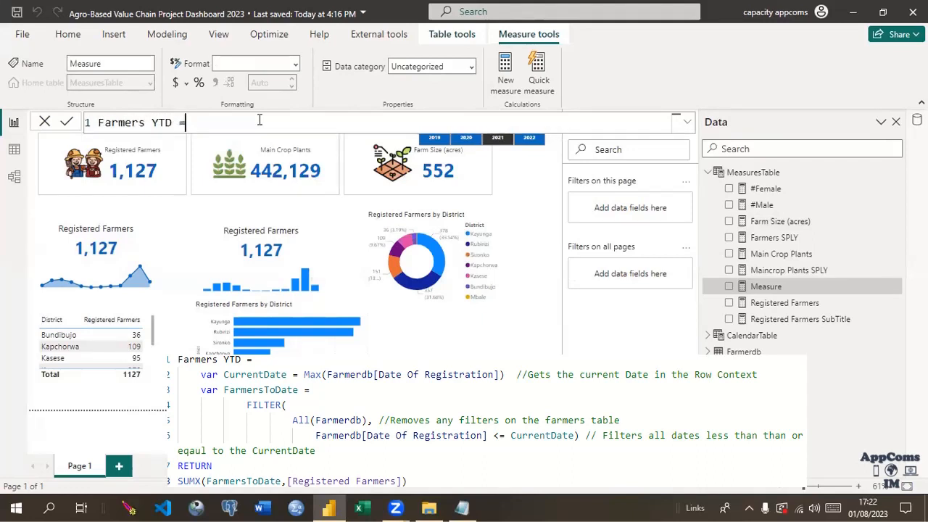
# Declare an indented variable named CurrentDate on the second line of the Farmers YTD formula
pyautogui.hotkey('shift', 'Return')
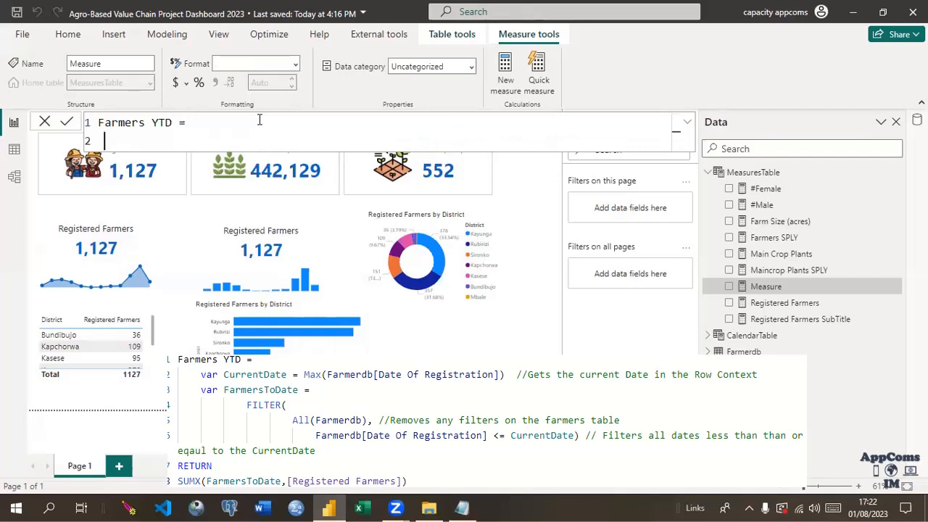
pyautogui.write('//')
pyautogui.press('BackSpace')
pyautogui.press('BackSpace')
pyautogui.press('Tab')
pyautogui.write('var')
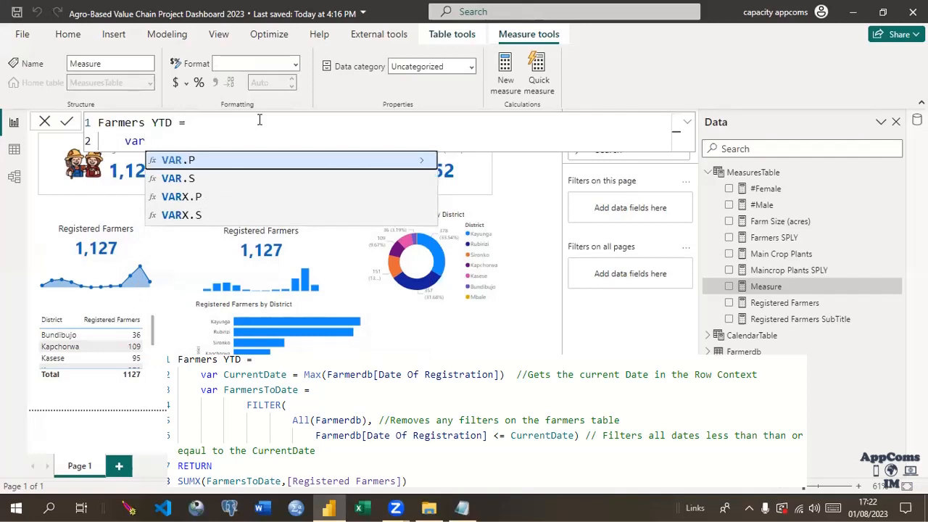
pyautogui.write(' curr')
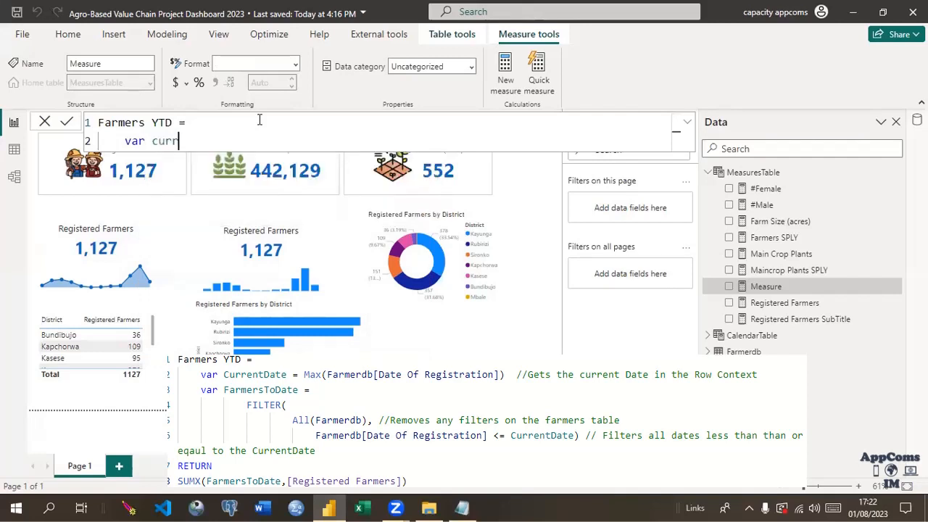
pyautogui.write('ent')
pyautogui.press('Left')
pyautogui.press('Left')
pyautogui.press('Left')
pyautogui.press('Left')
pyautogui.press('Left')
pyautogui.press('Left')
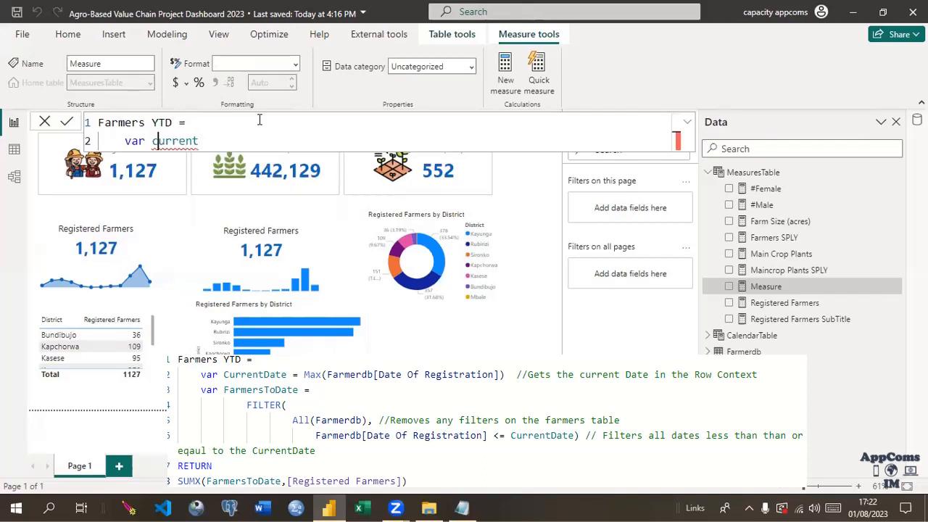
pyautogui.press('BackSpace')
pyautogui.write('D')
pyautogui.press('BackSpace')
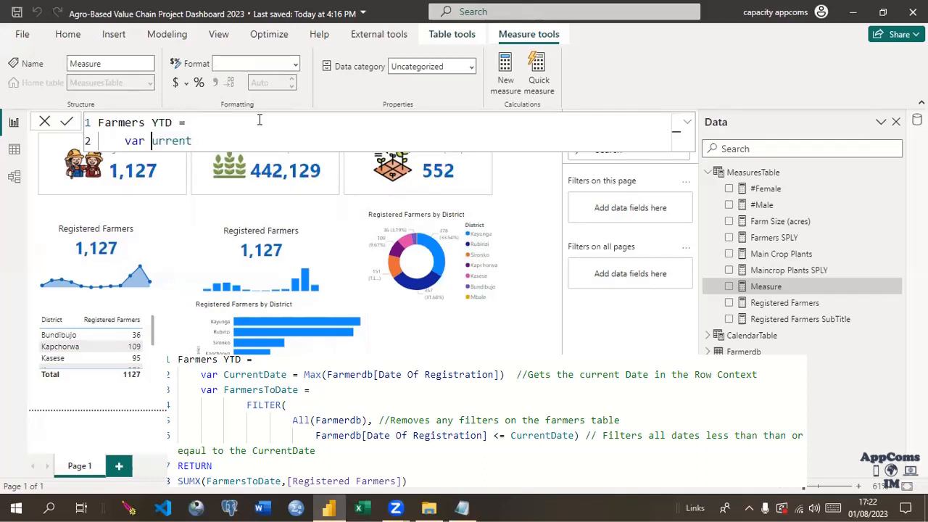
pyautogui.write('C')
pyautogui.press('Right')
pyautogui.press('Right')
pyautogui.press('Right')
pyautogui.press('Right')
pyautogui.press('Right')
pyautogui.press('Right')
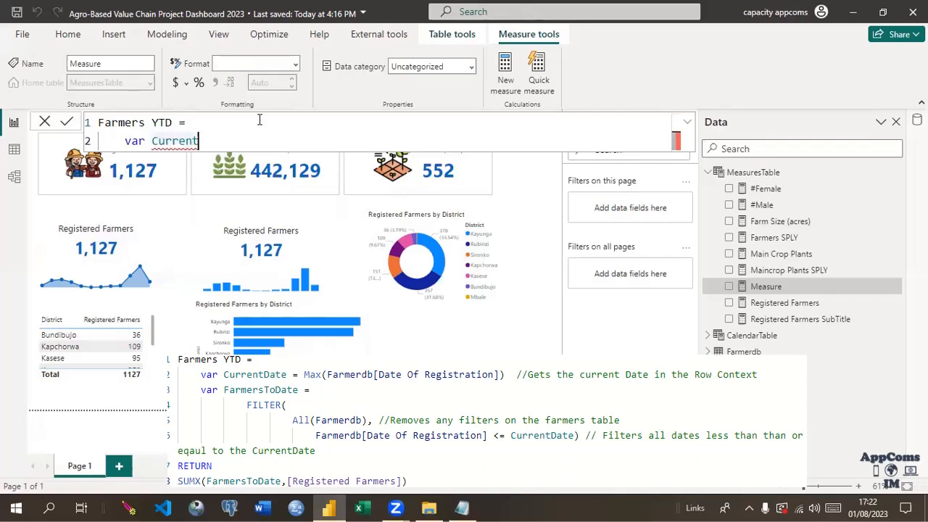
pyautogui.write('Date =')
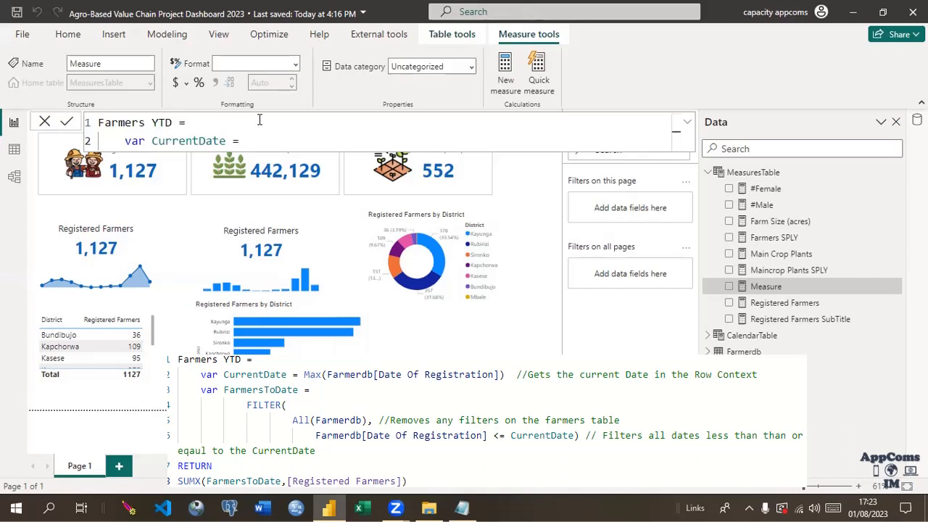
# Define CurrentDate as Max(Farmerdb[Date Of Registration])
pyautogui.write('Max')
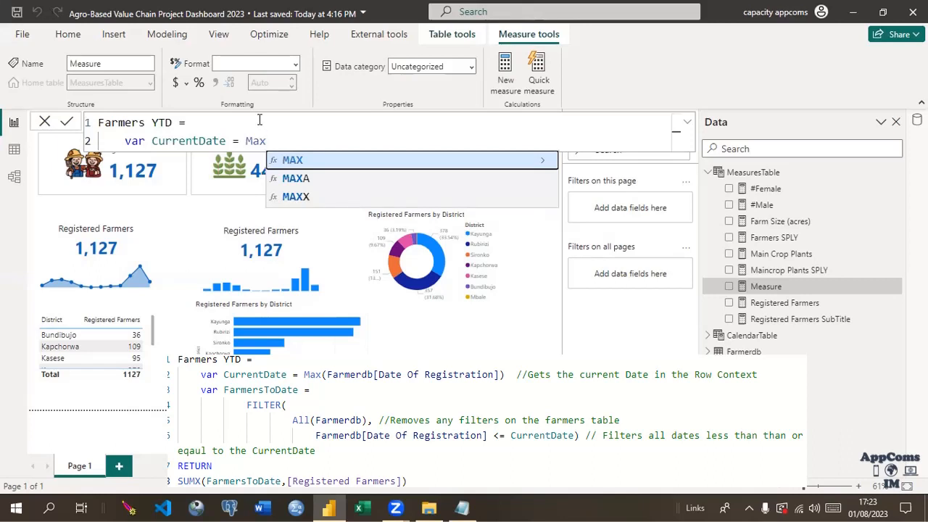
pyautogui.write('(')
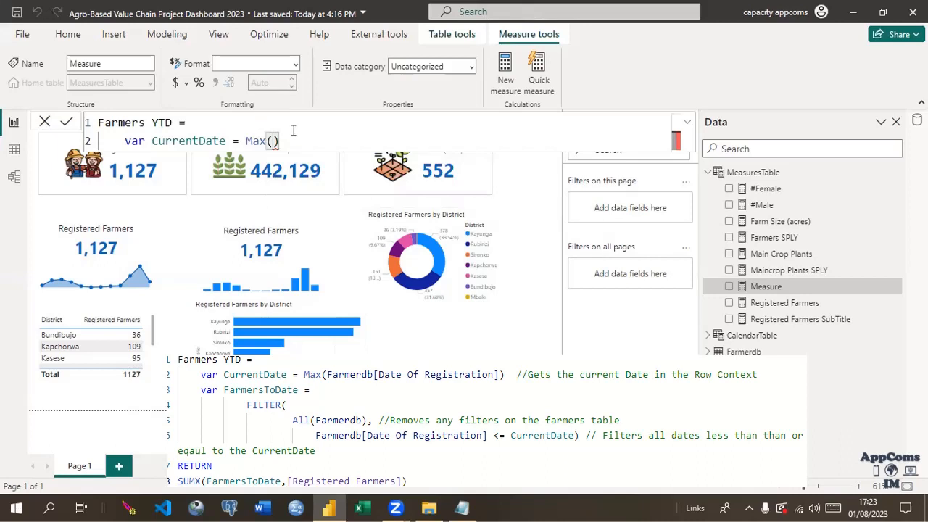
pyautogui.write('Farme')
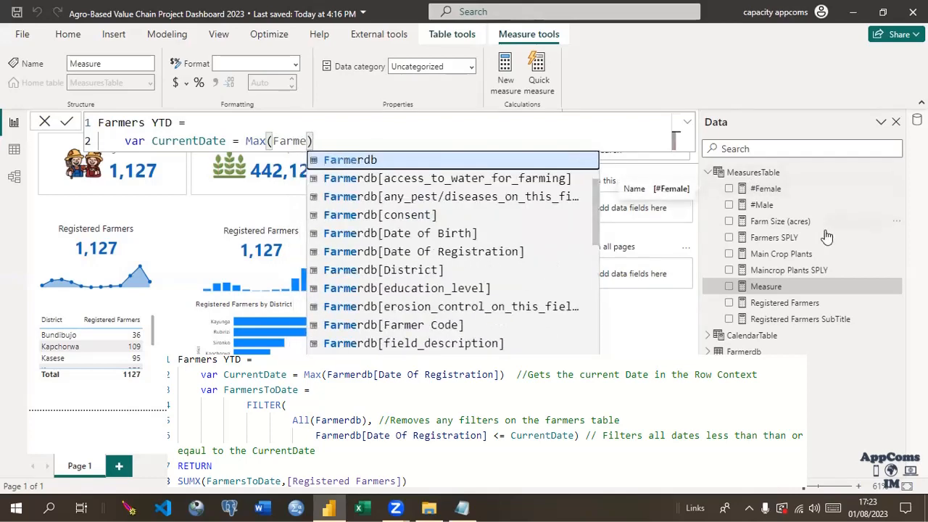
pyautogui.click(418, 254)
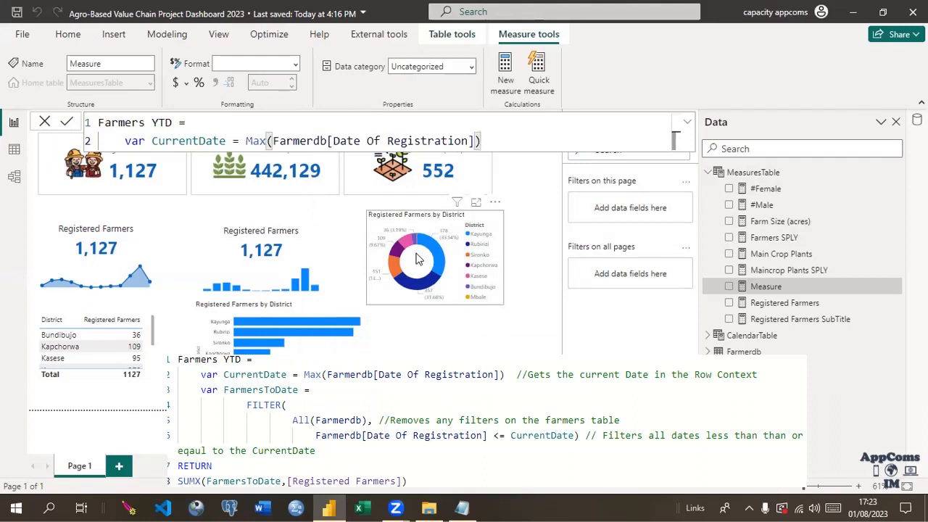
pyautogui.press('Right')
# Add the comment "//Gets the current Date in the Row Context" after the CurrentDate definition
pyautogui.write('//')
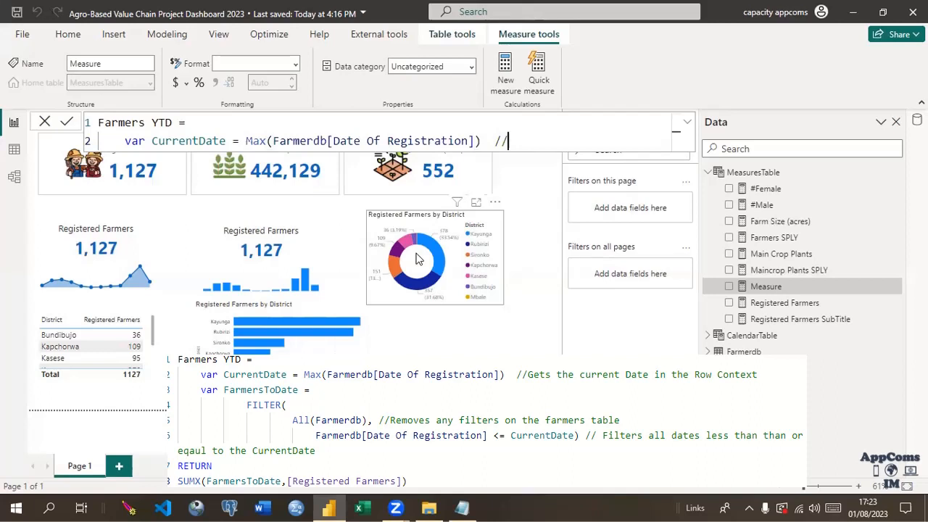
pyautogui.write('Get')
pyautogui.write('s the cu')
pyautogui.write('rre')
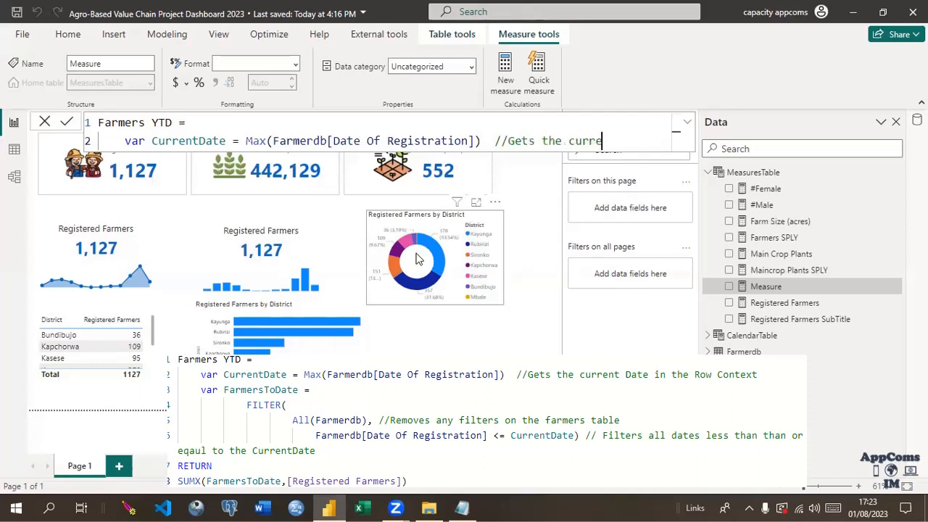
pyautogui.write('nt Date in the Row ')
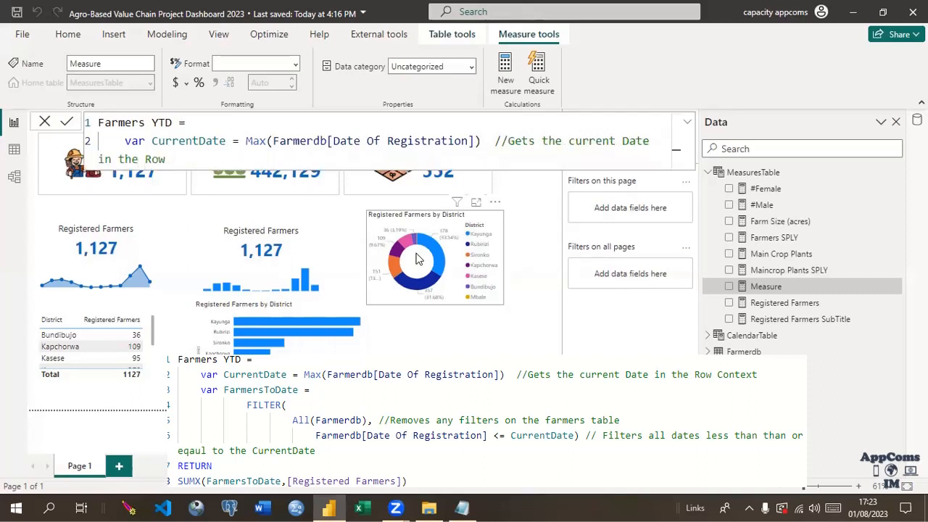
pyautogui.write('Context')
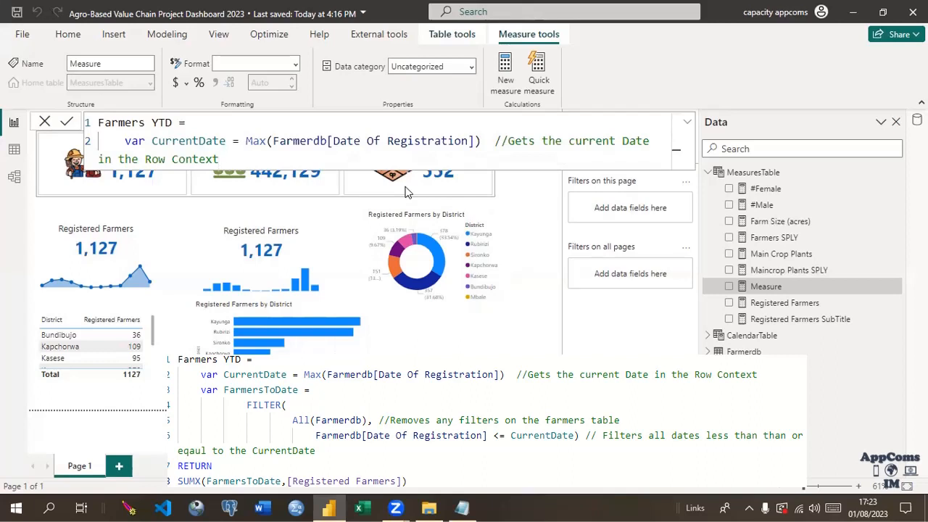
pyautogui.hotkey('ctrl', '-')
pyautogui.hotkey('ctrl', '-')
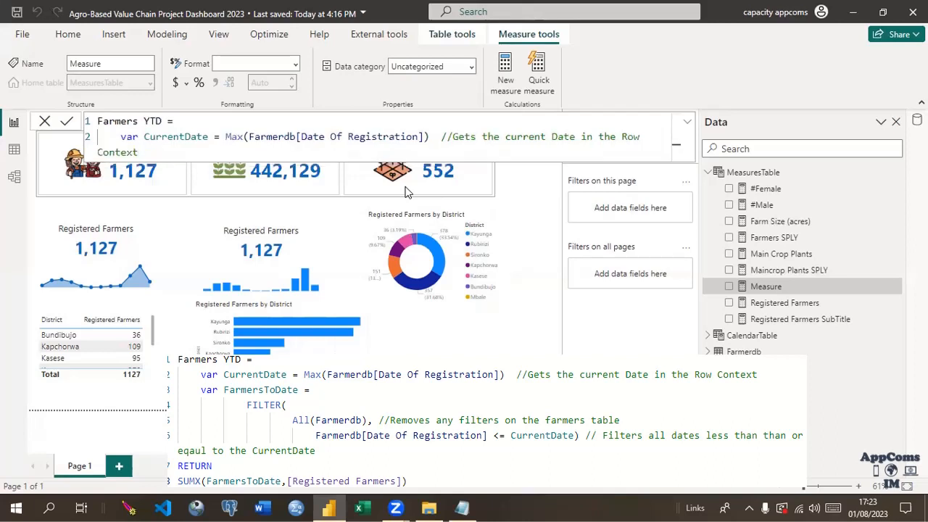
pyautogui.hotkey('ctrl', '-')
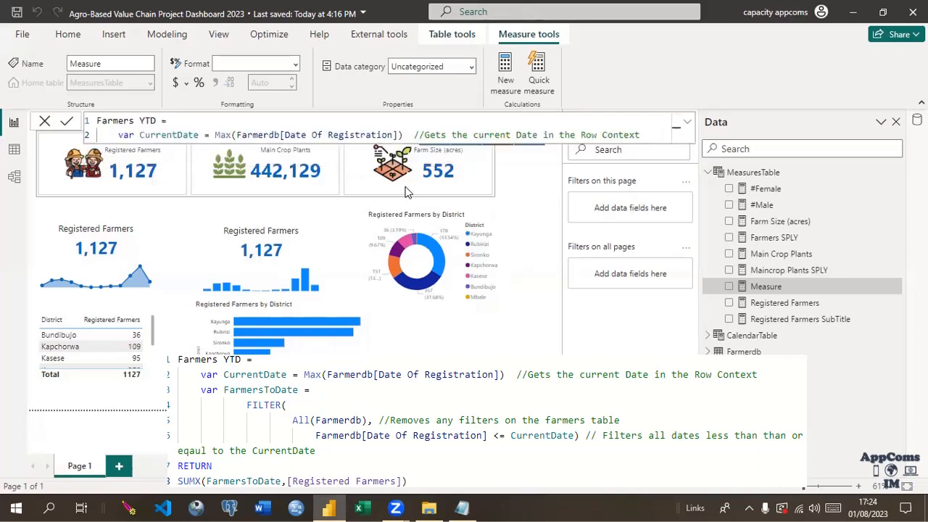
pyautogui.hotkey('ctrl', '+')
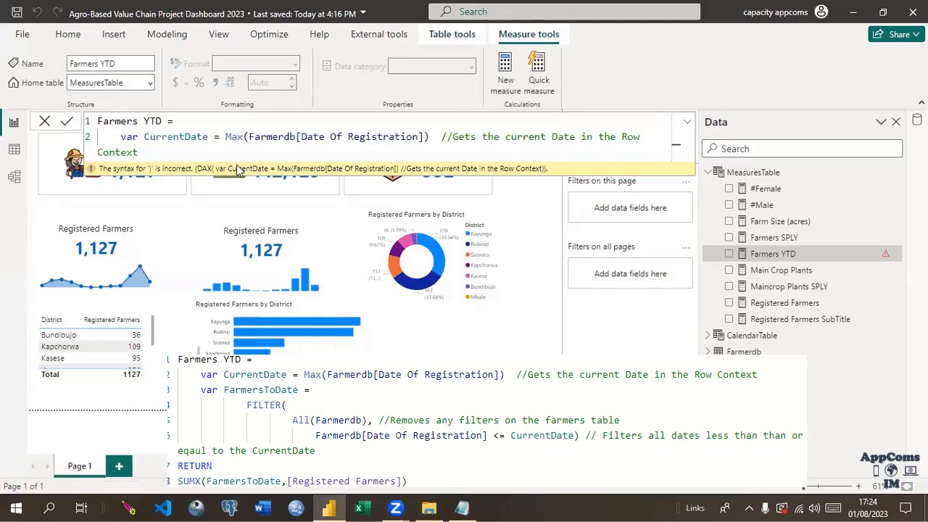
# Declare a second variable, FarmersToDate =, on a new line below CurrentDate
pyautogui.click(166, 153)
pyautogui.hotkey('shift', 'Return')
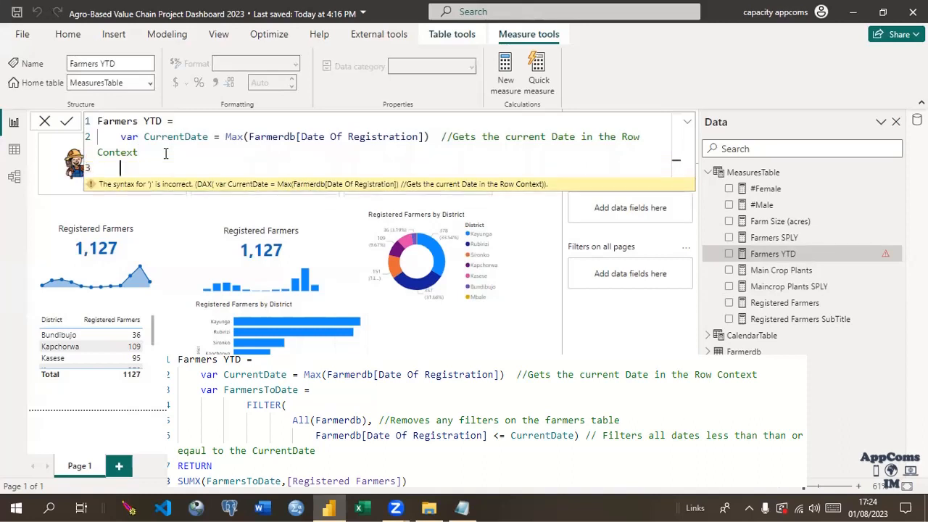
pyautogui.write('var')
pyautogui.write('rmersToDate')
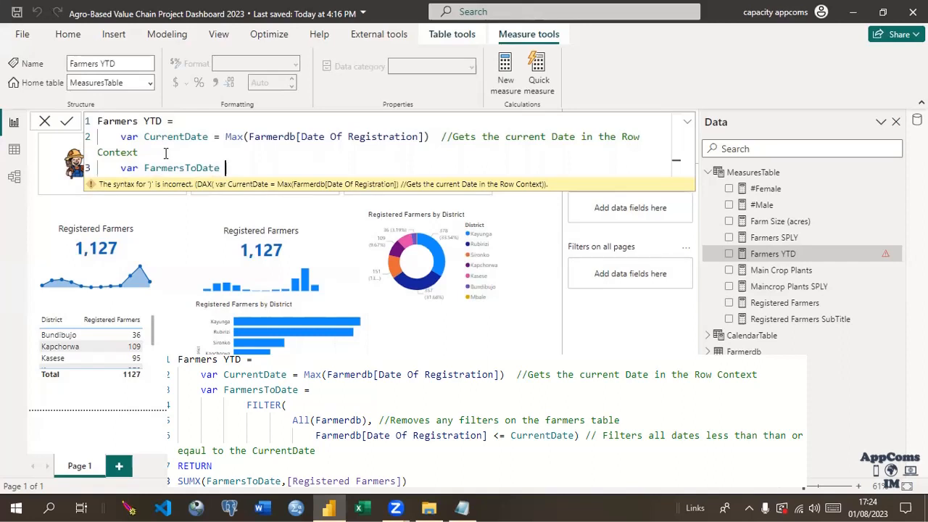
pyautogui.write('=')
# Start a FILTER( function on a further indented line as the definition of FarmersToDate
pyautogui.hotkey('shift', 'Return')
pyautogui.press('Tab')
pyautogui.press('Tab')
pyautogui.press('Tab')
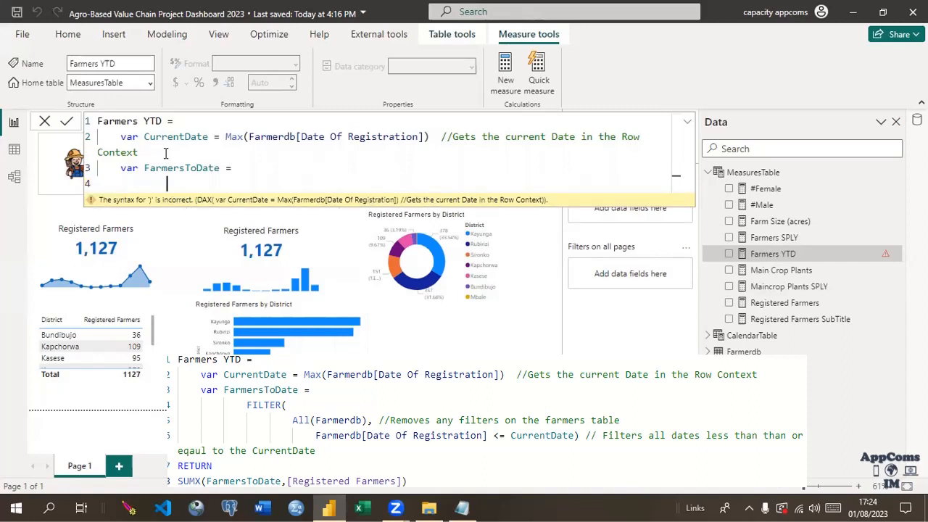
pyautogui.press('Tab')
pyautogui.write('f')
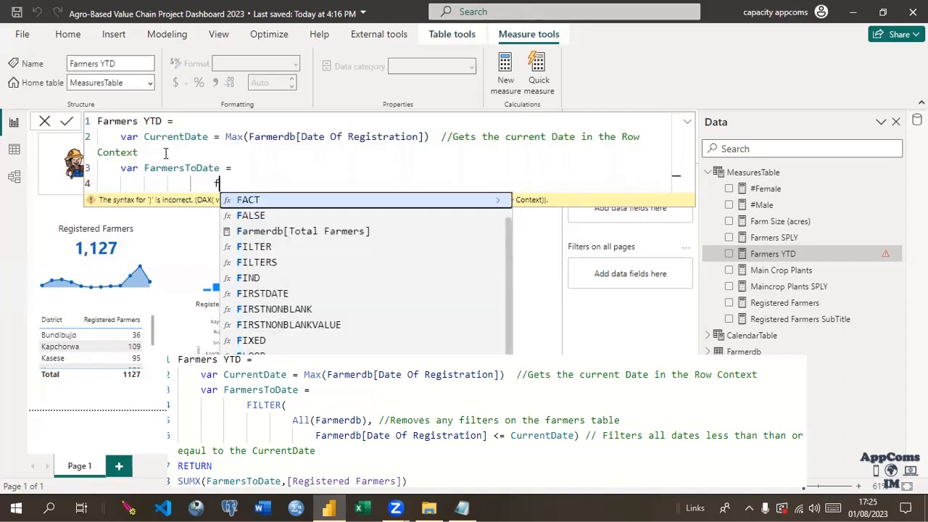
pyautogui.write('ilter')
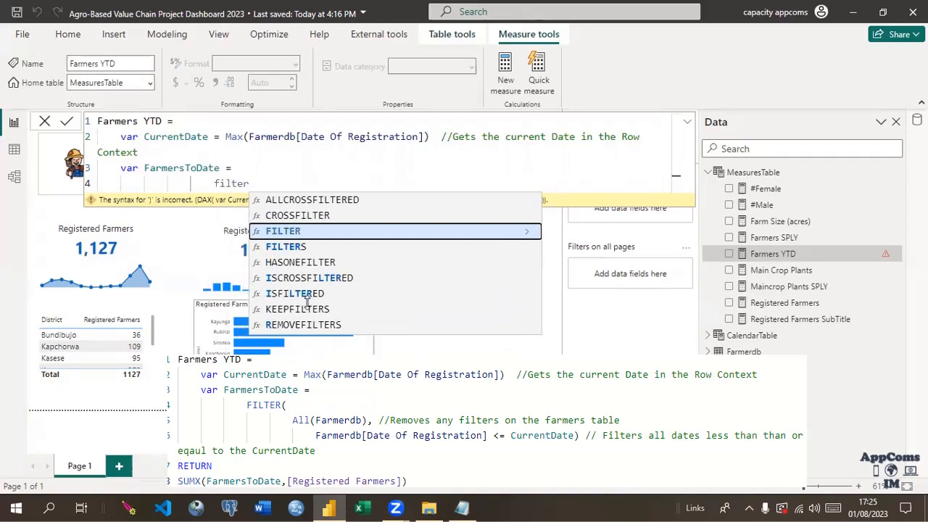
pyautogui.click(280, 232)
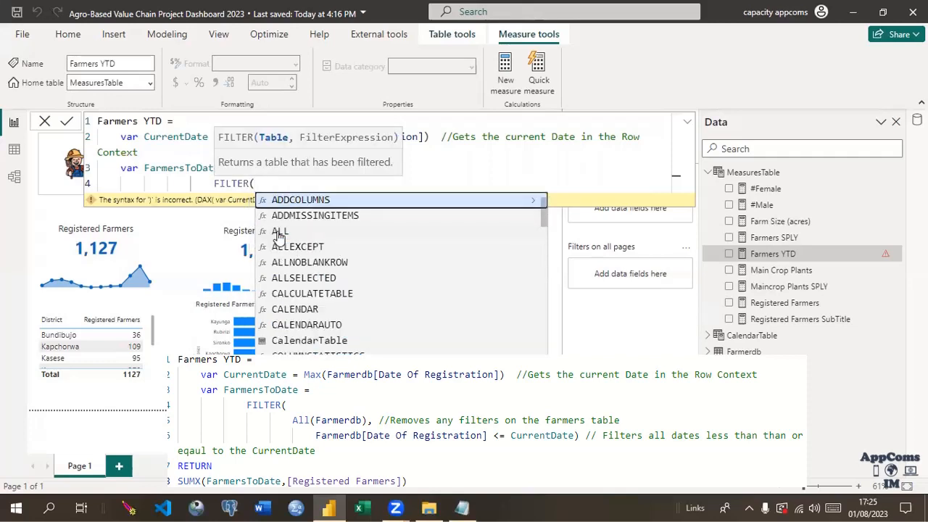
# Add All(Farmerdb, on a new indented line inside FILTER( and start another line below it
pyautogui.hotkey('shift', 'Return')
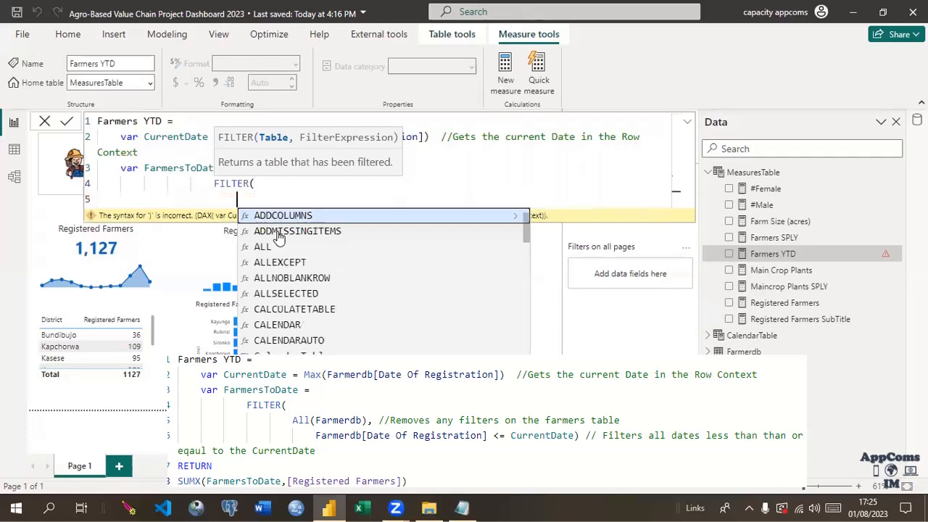
pyautogui.write('All')
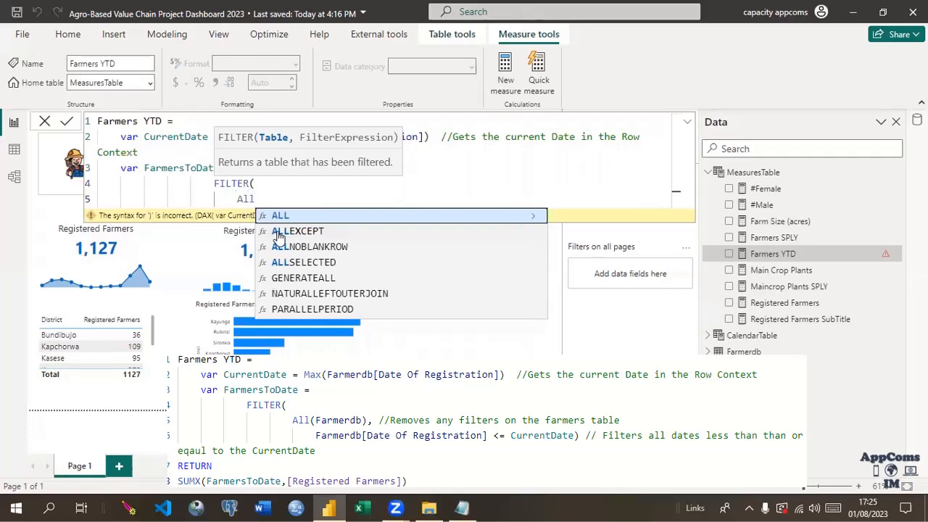
pyautogui.write('(Far')
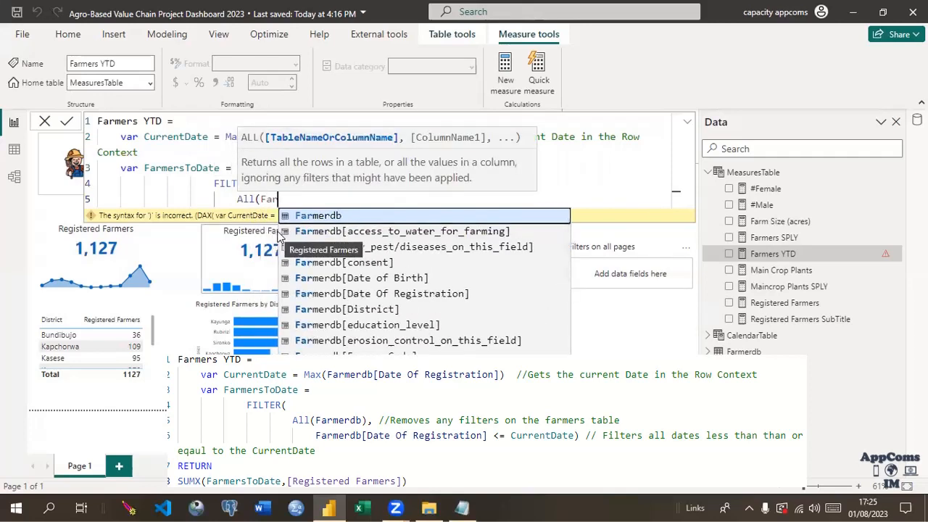
pyautogui.click(330, 216)
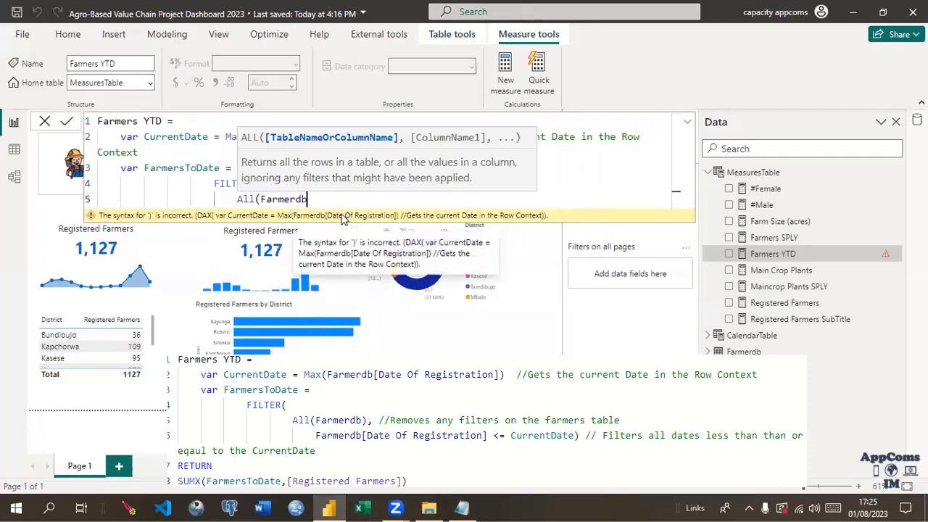
pyautogui.write(',')
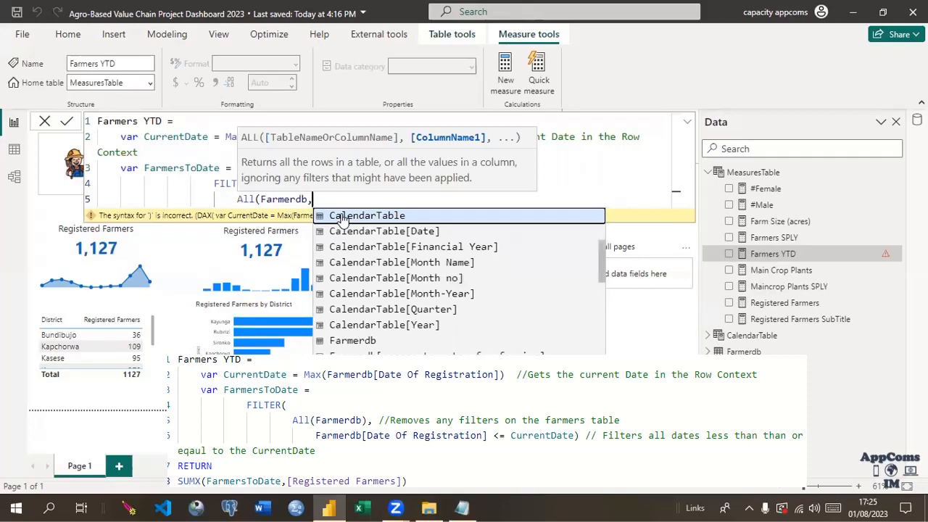
pyautogui.hotkey('shift', 'Return')
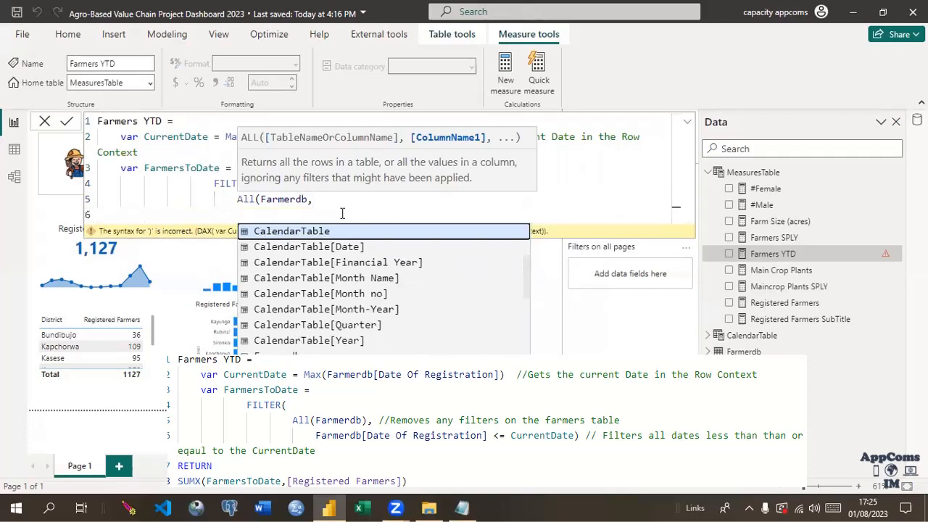
pyautogui.press('Tab')
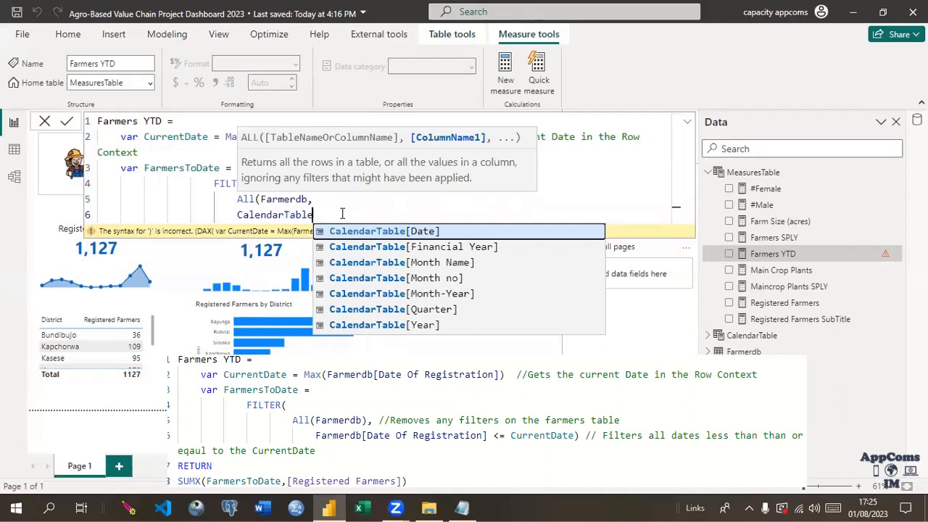
pyautogui.press('BackSpace')
pyautogui.press('BackSpace')
pyautogui.press('BackSpace')
pyautogui.press('BackSpace')
pyautogui.press('BackSpace')
pyautogui.press('BackSpace')
pyautogui.press('BackSpace')
pyautogui.press('BackSpace')
pyautogui.press('BackSpace')
pyautogui.press('BackSpace')
pyautogui.press('BackSpace')
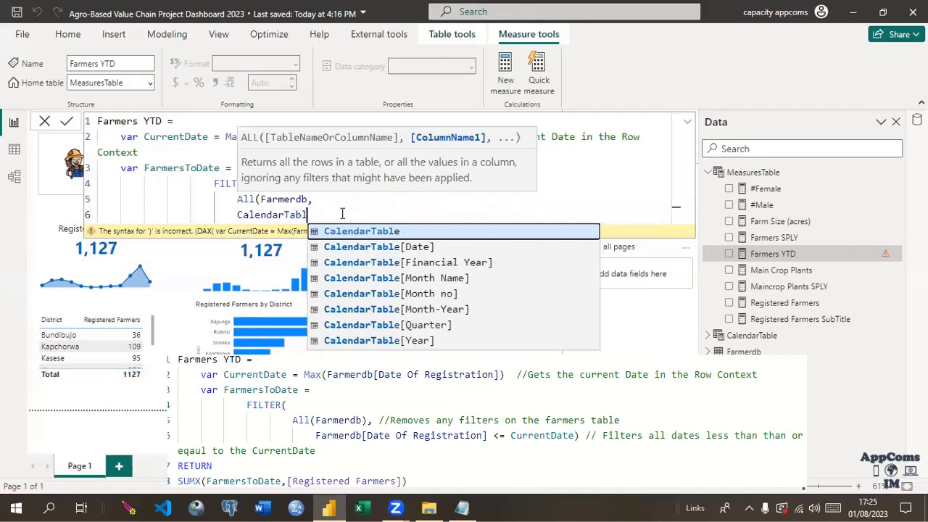
pyautogui.press('BackSpace')
pyautogui.press('BackSpace')
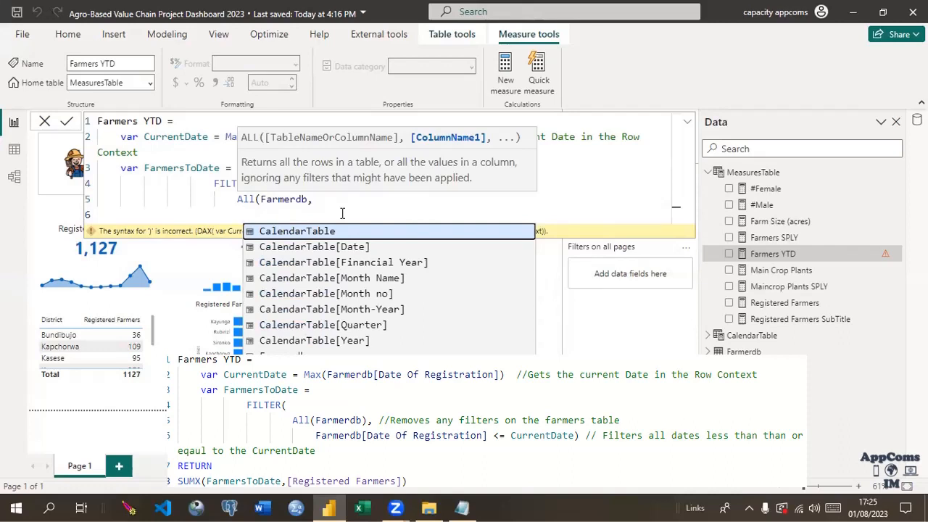
# Enter the filter condition Farmerdb[Date Of Registration] <= CurrentDate) on the line below All(Farmerdb,
pyautogui.write('fa')
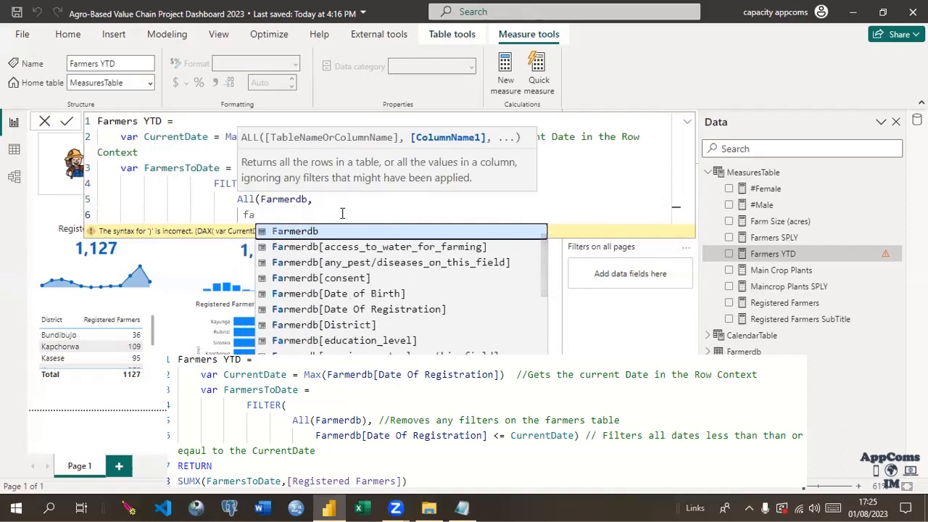
pyautogui.write('rmer')
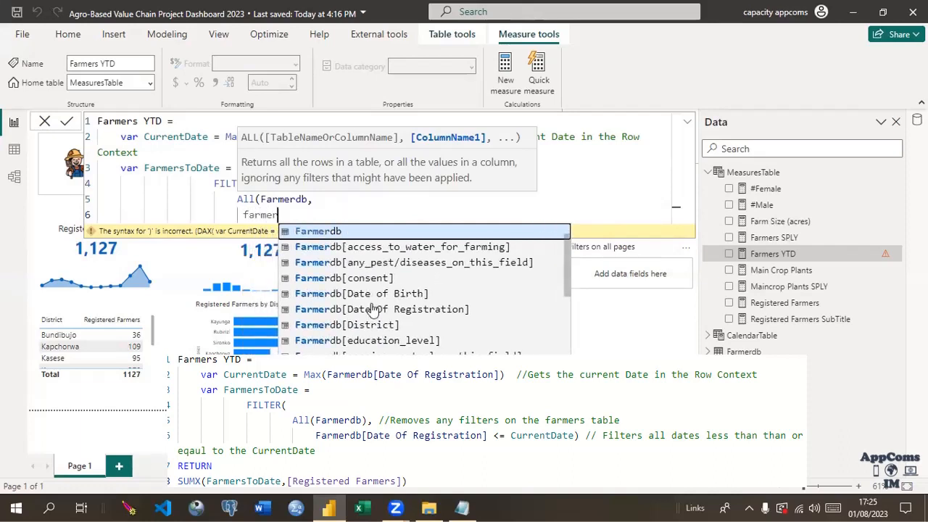
pyautogui.click(345, 310)
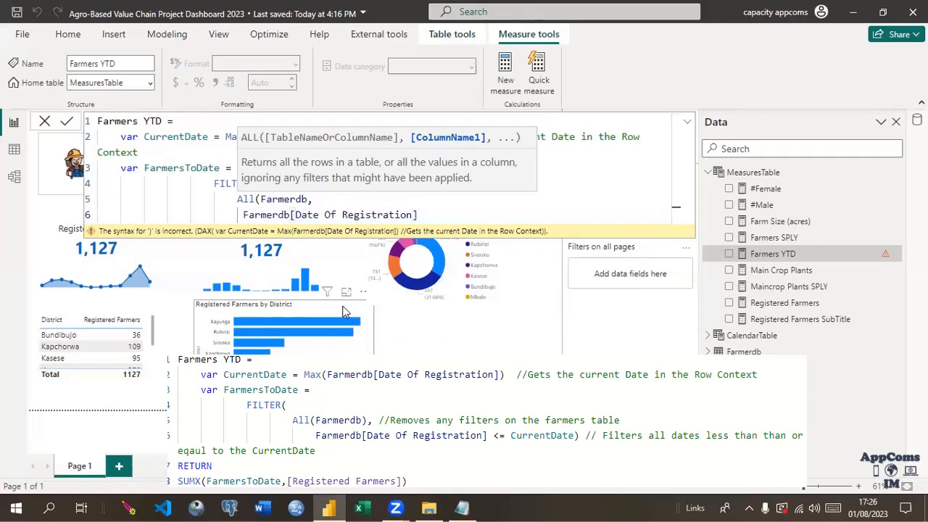
pyautogui.write('<= C')
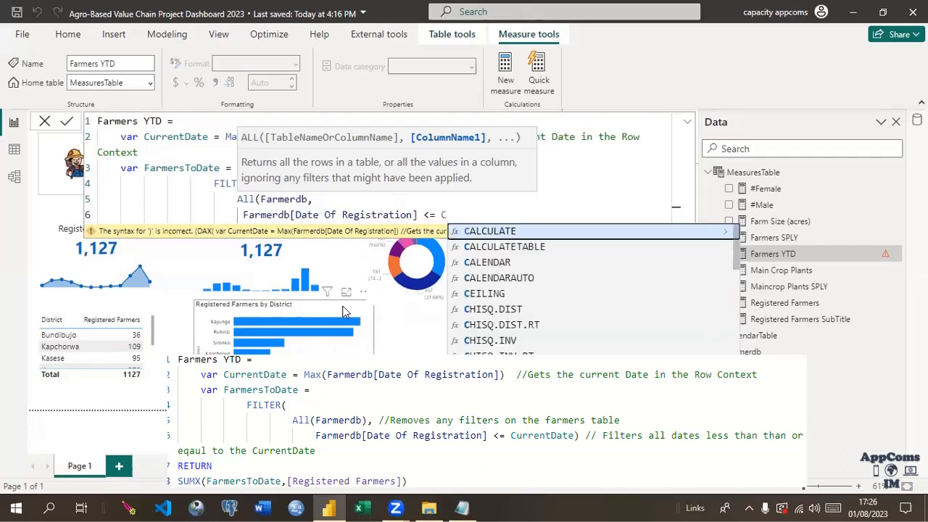
pyautogui.write('urr')
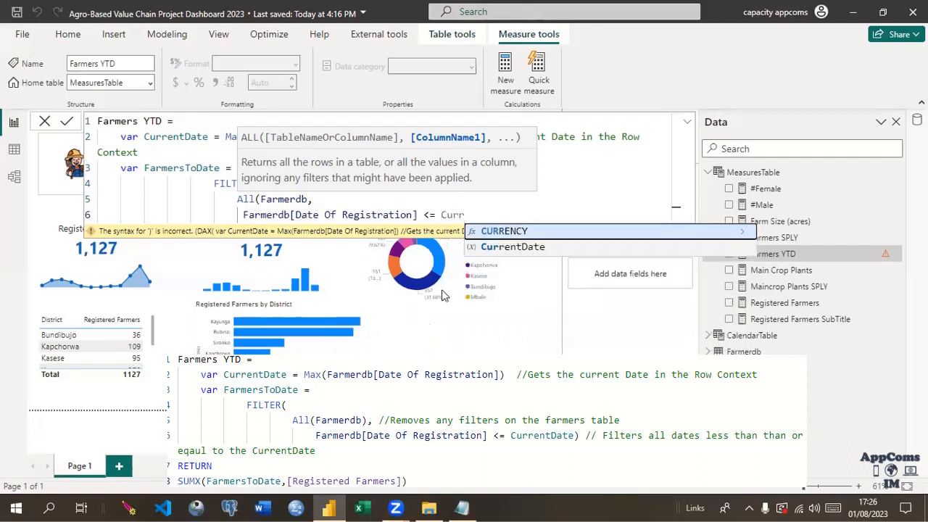
pyautogui.click(522, 251)
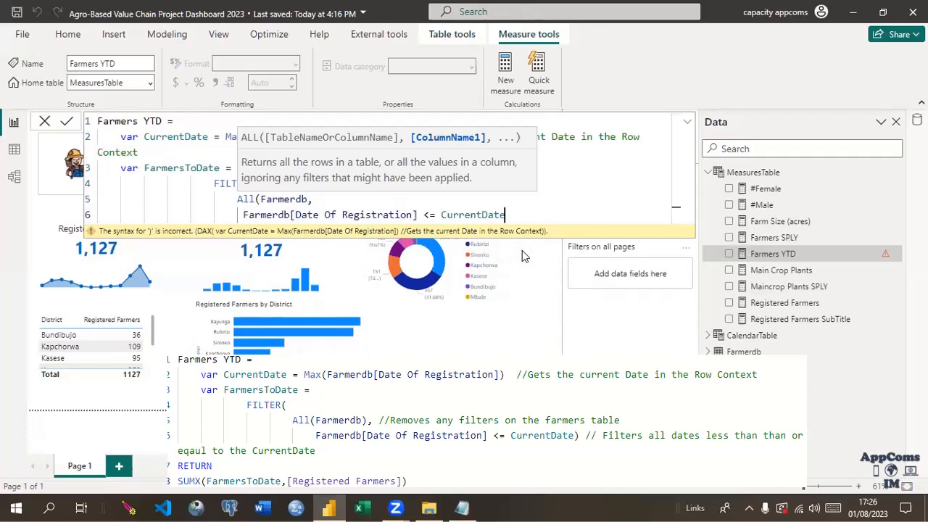
pyautogui.write(')')
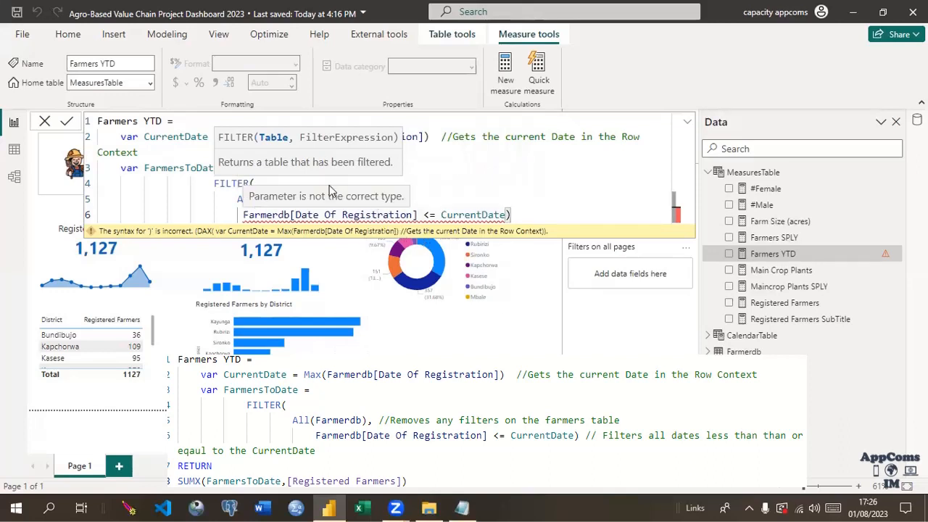
# Insert the missing closing parenthesis after Farmerdb so the table argument reads All(Farmerdb),
pyautogui.click(430, 195)
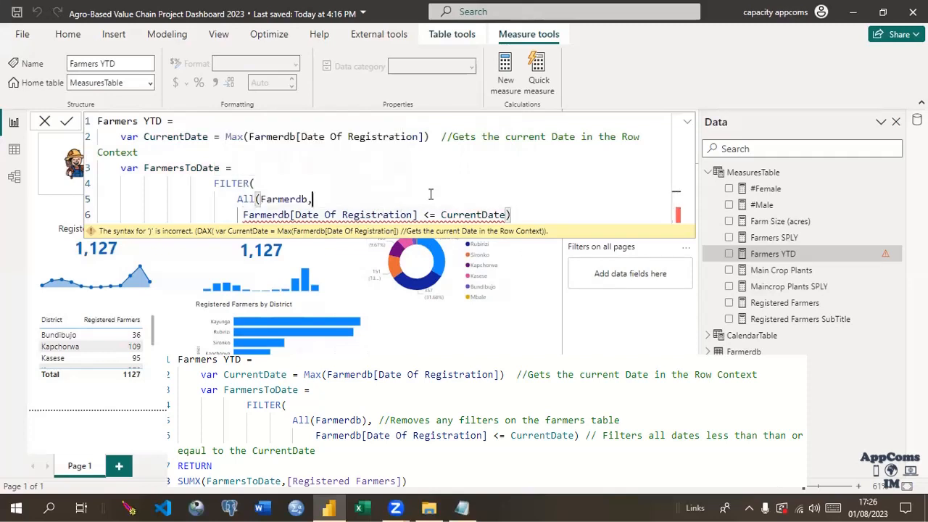
pyautogui.click(310, 197)
pyautogui.write(')')
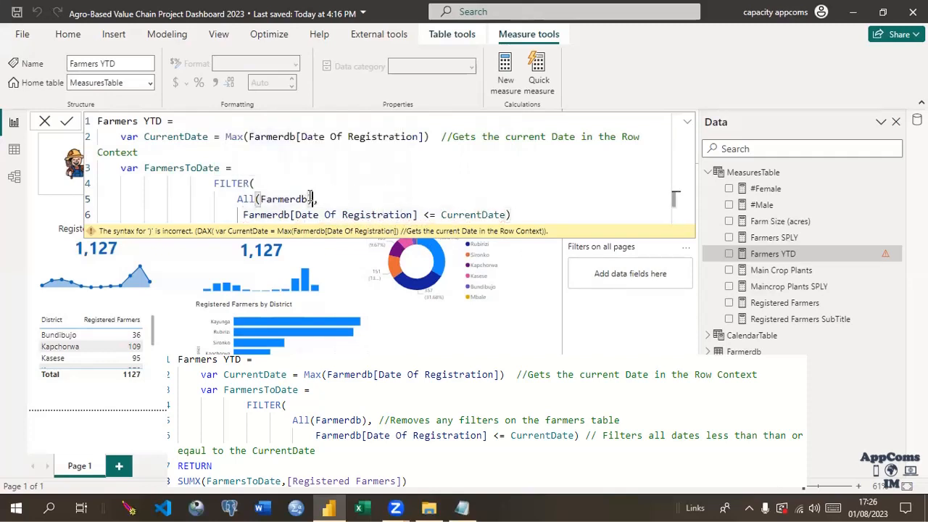
pyautogui.click(516, 212)
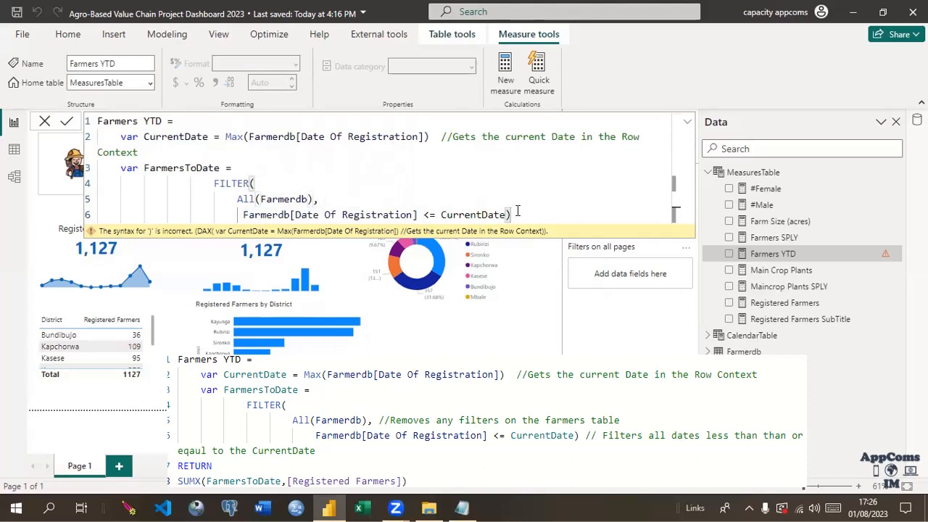
# Add the comment "//Removes any filters on the farmers table" after All(Farmerdb),
pyautogui.click(379, 192)
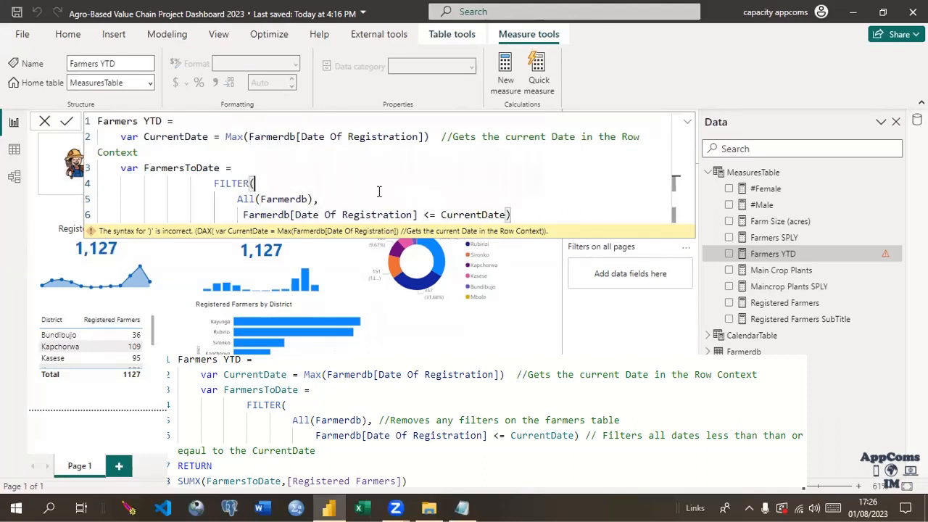
pyautogui.click(337, 199)
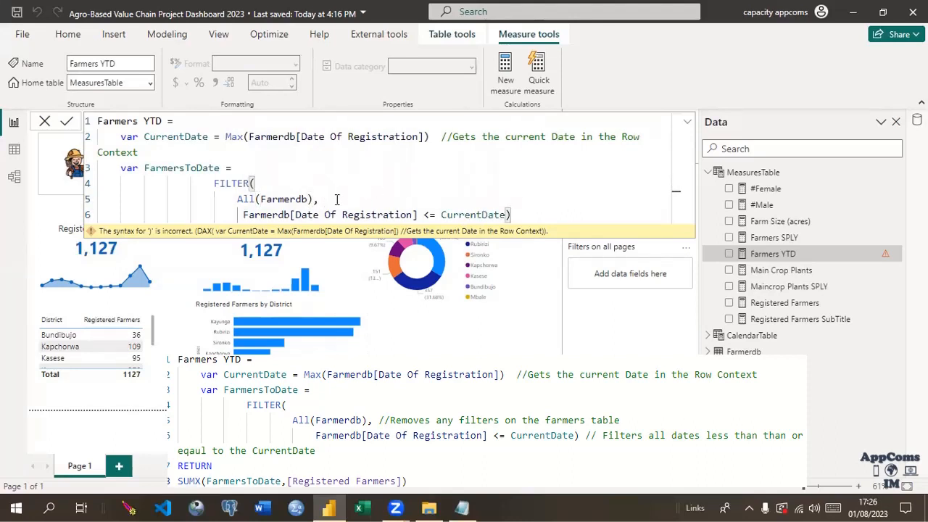
pyautogui.write('//')
pyautogui.write('Removes any filters on the far')
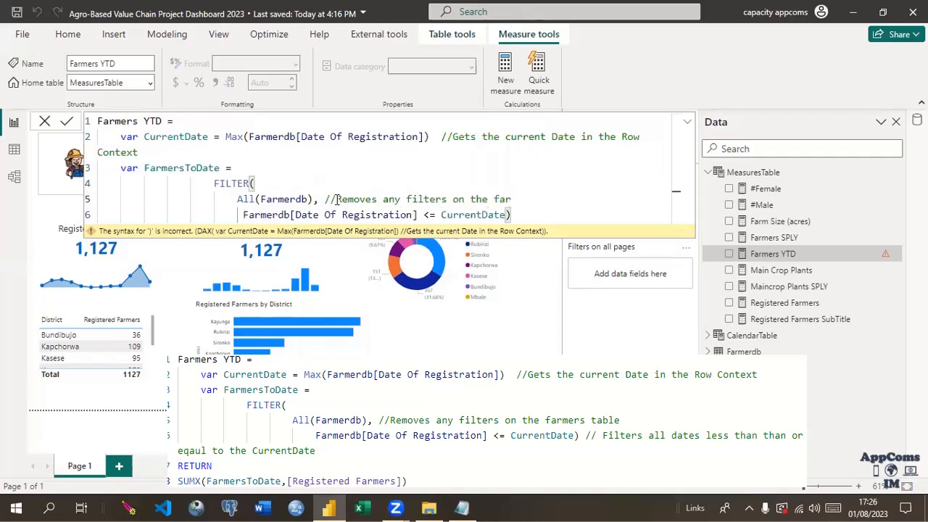
pyautogui.write('mers table')
# Begin a comment after the date condition reading "// Filters all dates in the"
pyautogui.click(521, 214)
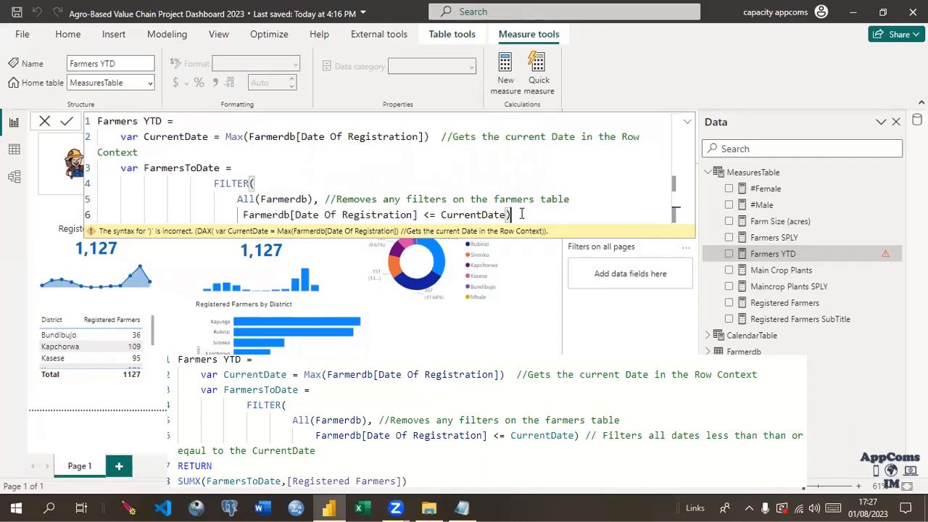
pyautogui.write('Filte')
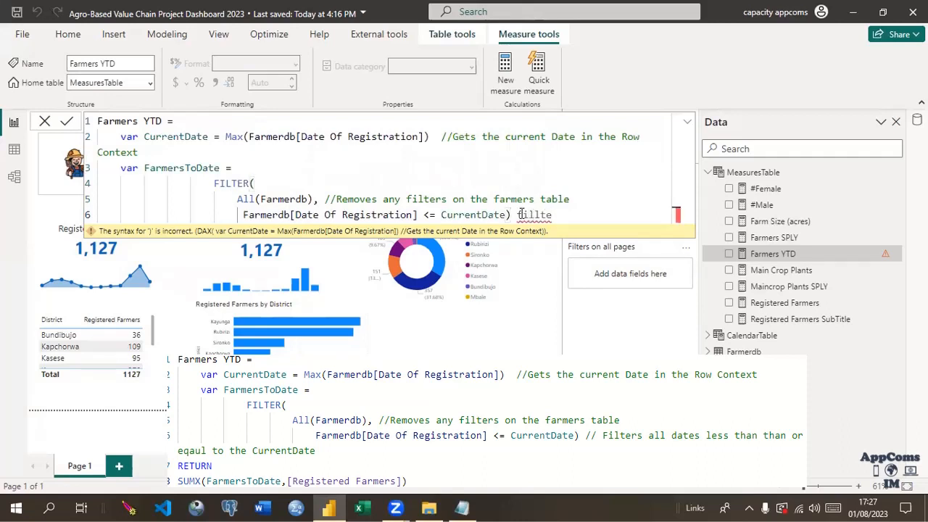
pyautogui.press('BackSpace')
pyautogui.press('BackSpace')
pyautogui.press('BackSpace')
pyautogui.press('BackSpace')
pyautogui.press('BackSpace')
pyautogui.press('BackSpace')
pyautogui.write('// Filters all ')
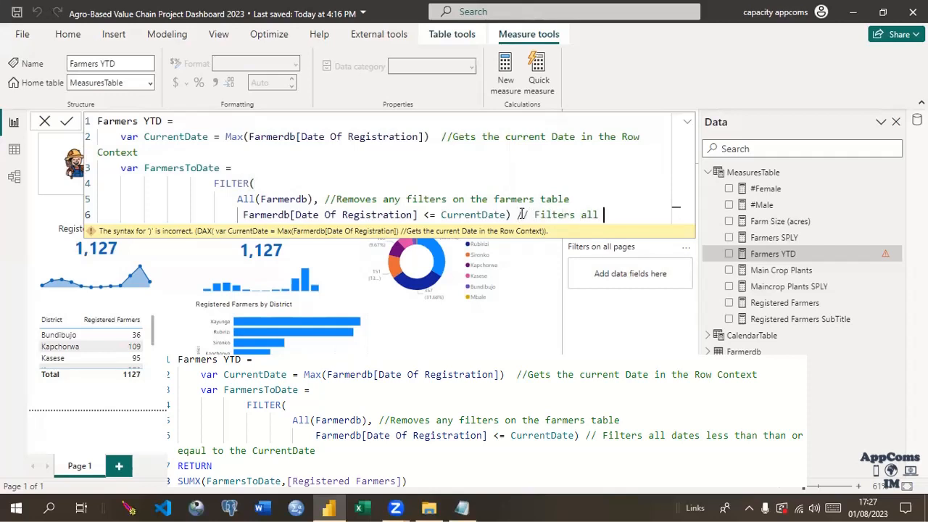
pyautogui.write('dates in the')
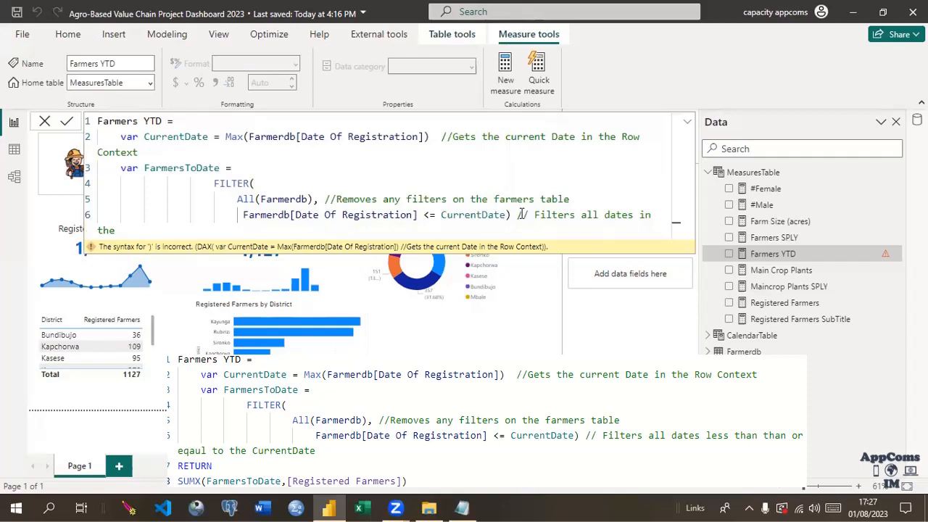
# Replace "in the" in the date condition's comment with "less than than or eqaul to the"
pyautogui.press('Left')
pyautogui.press('Left')
pyautogui.press('Left')
pyautogui.press('Left')
pyautogui.press('Left')
pyautogui.press('Left')
pyautogui.press('Delete')
pyautogui.press('Delete')
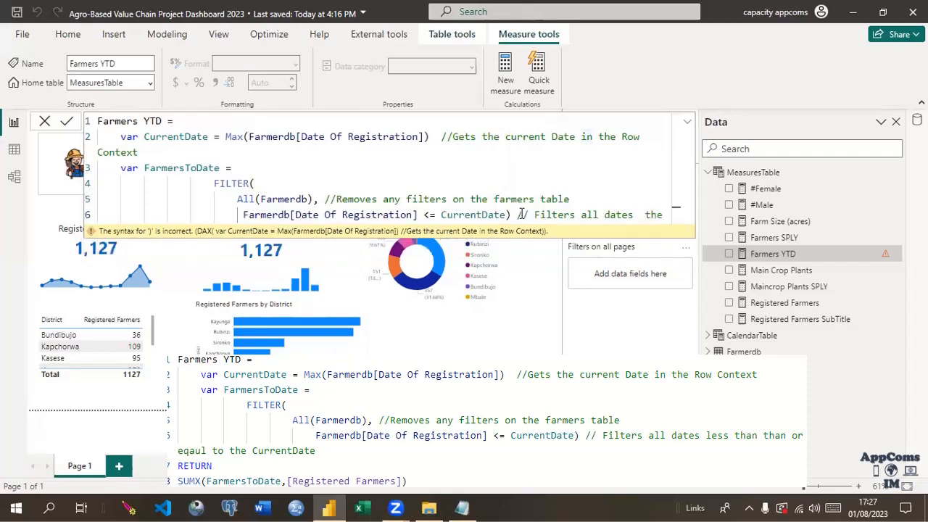
pyautogui.write('less than')
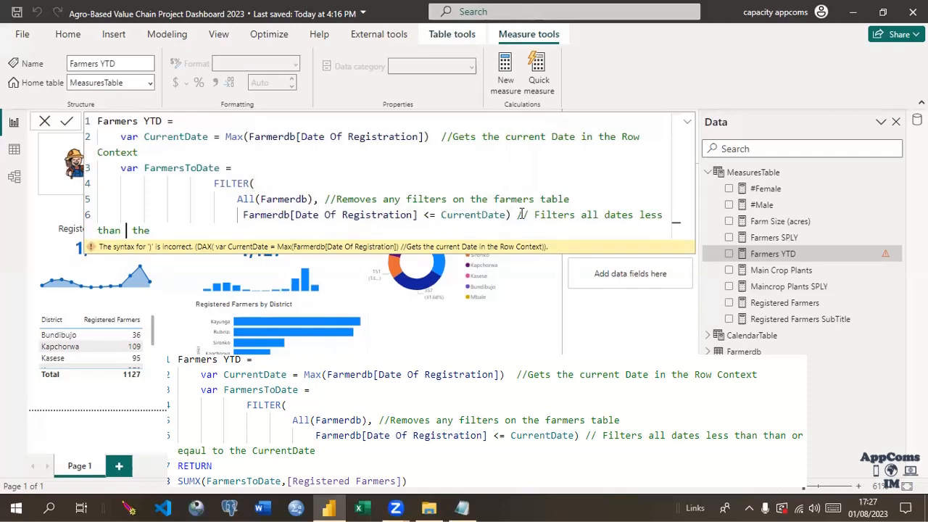
pyautogui.write('thn')
pyautogui.press('BackSpace')
pyautogui.press('BackSpace')
pyautogui.write('an')
pyautogui.press('Right')
pyautogui.press('Right')
pyautogui.press('Right')
pyautogui.press('Right')
pyautogui.press('BackSpace')
pyautogui.press('BackSpace')
pyautogui.press('BackSpace')
pyautogui.press('BackSpace')
pyautogui.write('or eqaul to the')
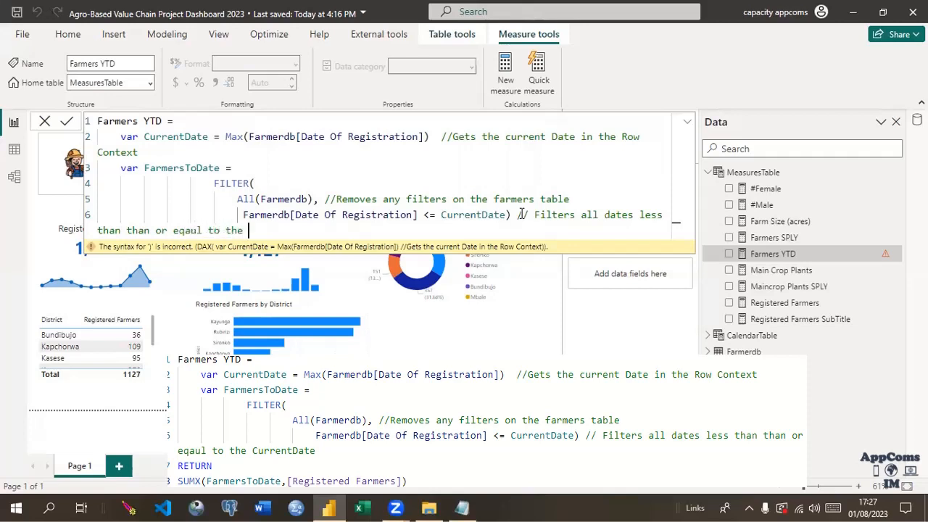
# Finish the date condition's comment with the variable name CurrentDate, capitalising its C and D
pyautogui.write(' currentdate')
pyautogui.press('Left')
pyautogui.press('Left')
pyautogui.press('Left')
pyautogui.press('Left')
pyautogui.press('Left')
pyautogui.press('Left')
pyautogui.press('Left')
pyautogui.press('BackSpace')
pyautogui.write('C')
pyautogui.press('Right')
pyautogui.press('Right')
pyautogui.press('Right')
pyautogui.press('Right')
pyautogui.press('Right')
pyautogui.press('Right')
pyautogui.press('Right')
pyautogui.press('BackSpace')
pyautogui.write('D')
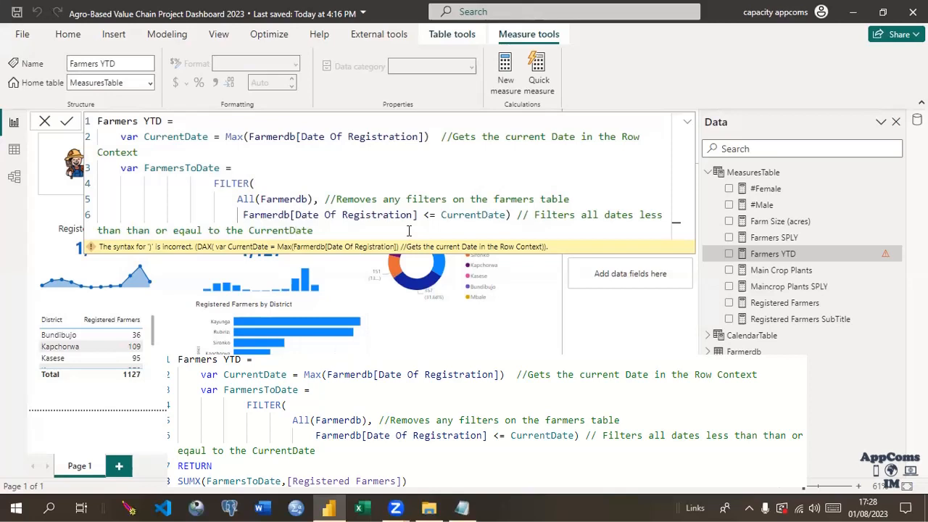
pyautogui.click(345, 230)
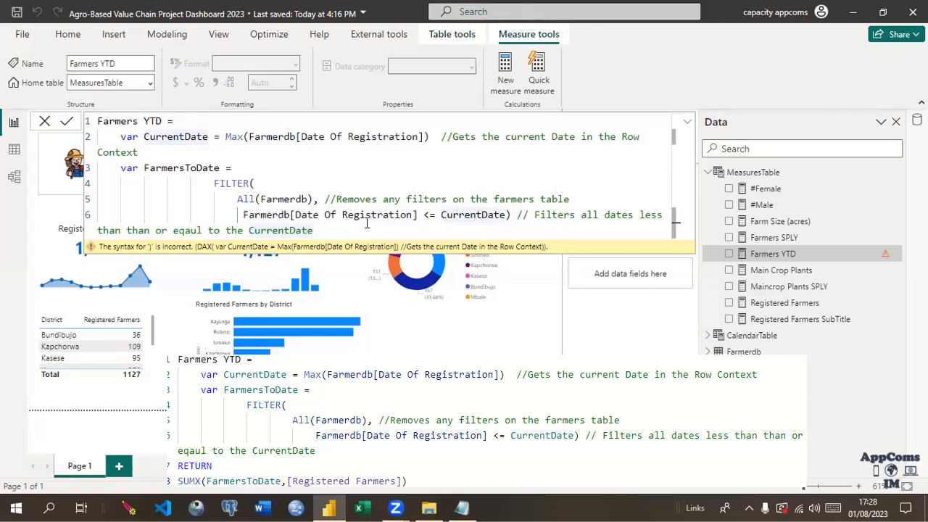
# Reduce the indentation of the FILTER( line by two levels and of the All(Farmerdb) line by one level
pyautogui.click(208, 185)
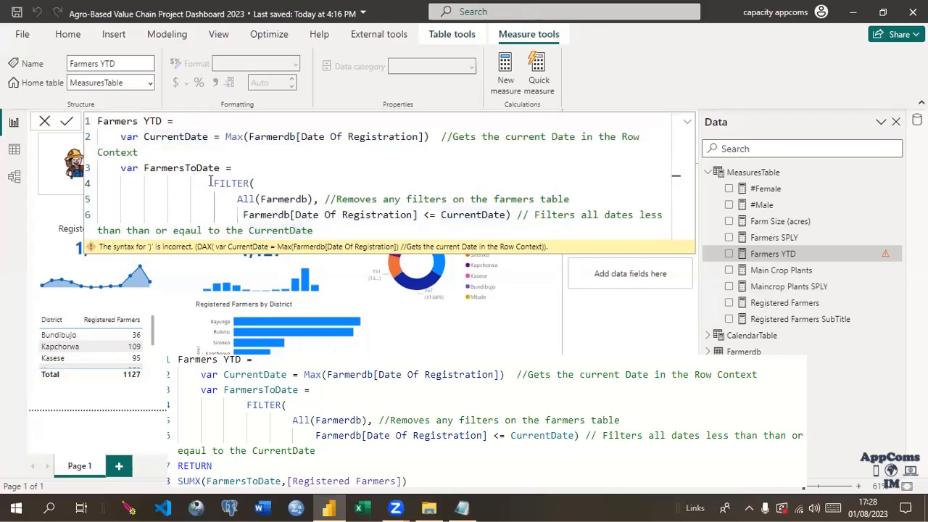
pyautogui.moveTo(208, 184); pyautogui.dragTo(317, 232)
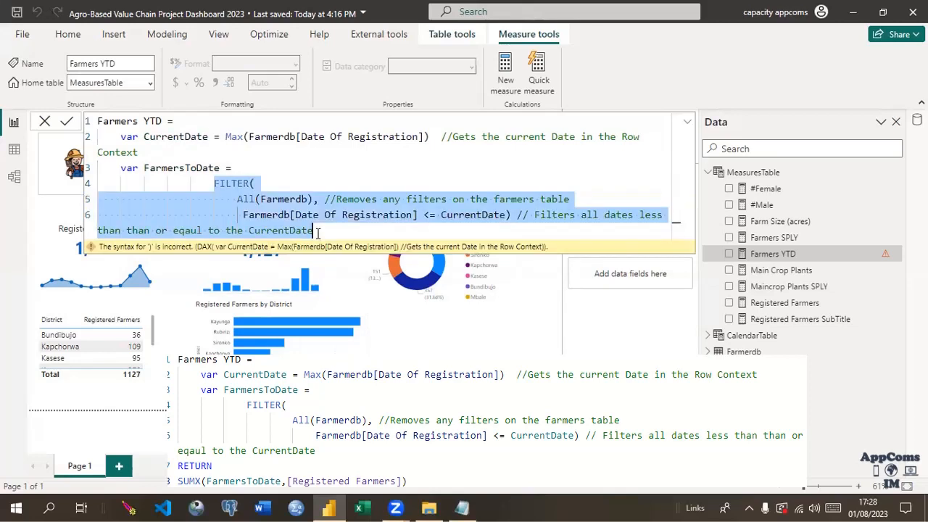
pyautogui.click(212, 183)
pyautogui.press('BackSpace')
pyautogui.press('BackSpace')
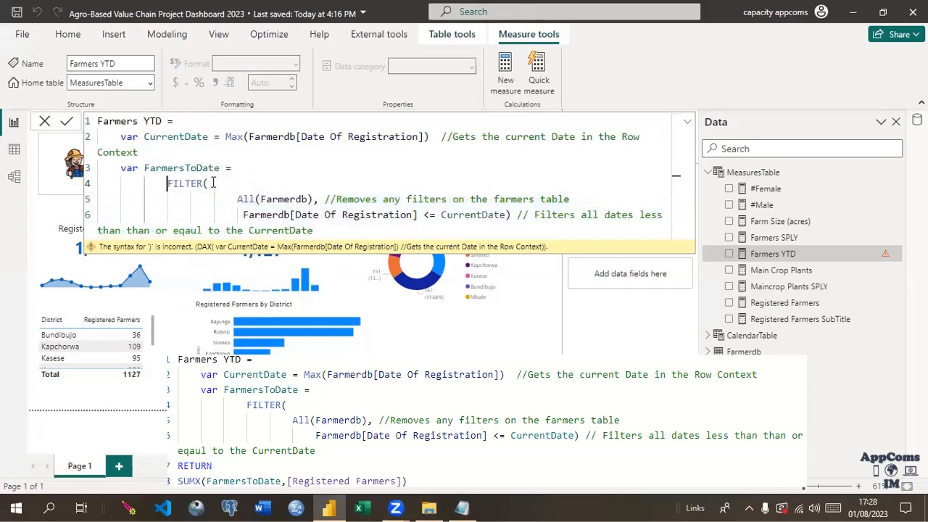
pyautogui.click(236, 199)
pyautogui.press('BackSpace')
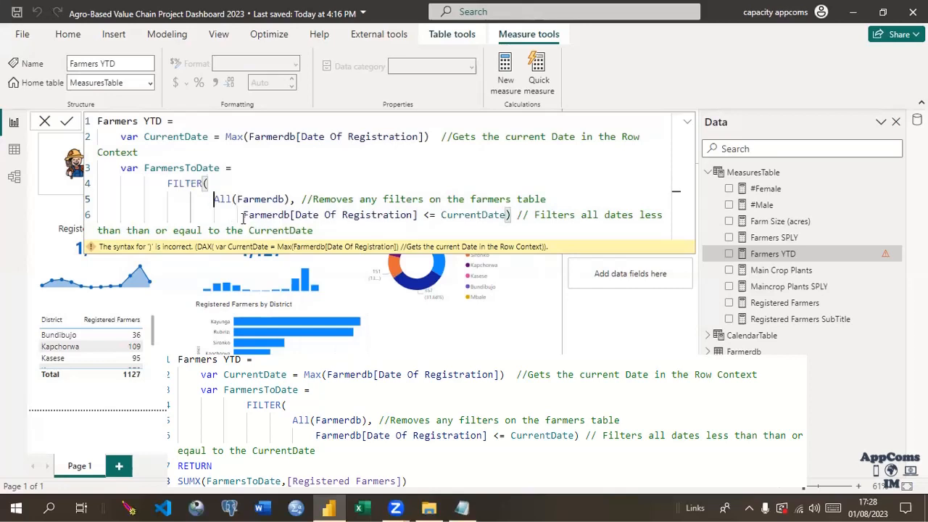
# Remove one space before the date condition on line 6 and start an empty, unindented line 7 beneath it
pyautogui.click(243, 215)
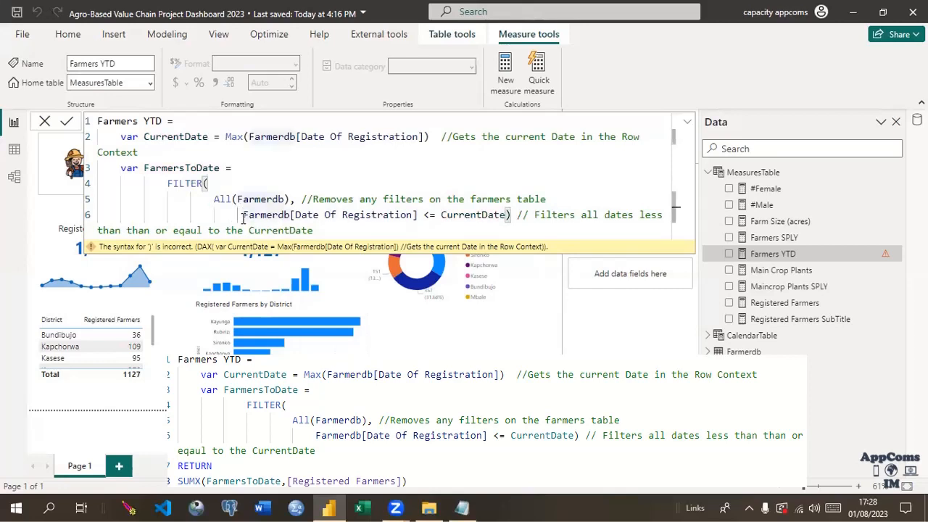
pyautogui.press('BackSpace')
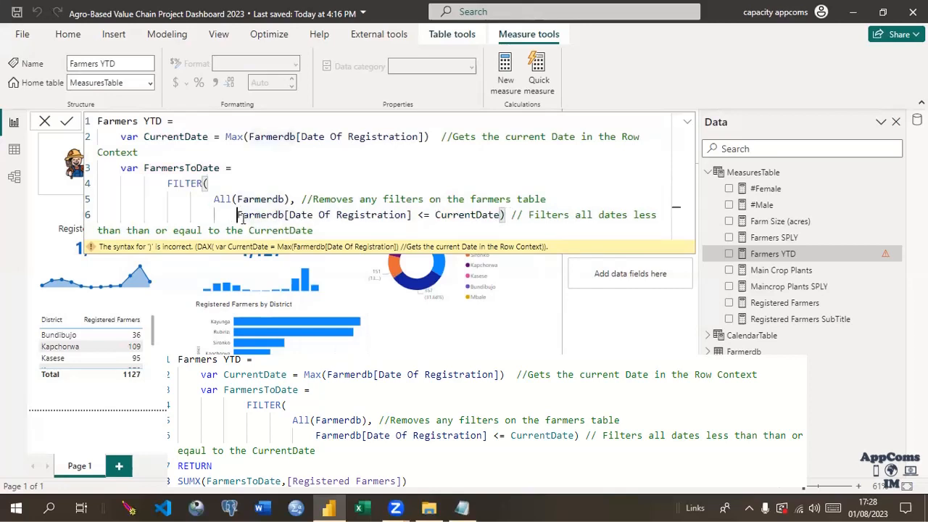
pyautogui.click(320, 231)
pyautogui.hotkey('shift', 'Return')
pyautogui.hotkey('shift', 'Return')
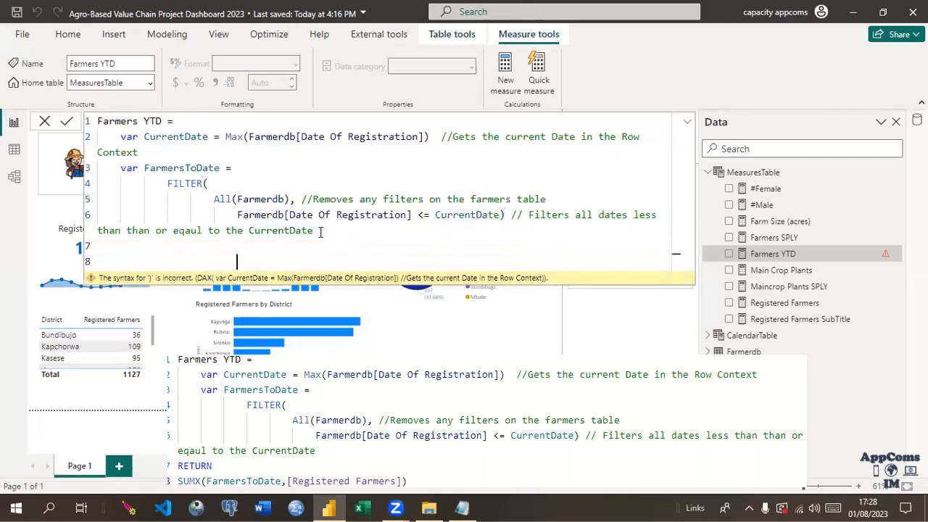
pyautogui.press('BackSpace')
pyautogui.press('BackSpace')
pyautogui.press('BackSpace')
pyautogui.press('BackSpace')
pyautogui.press('BackSpace')
pyautogui.press('BackSpace')
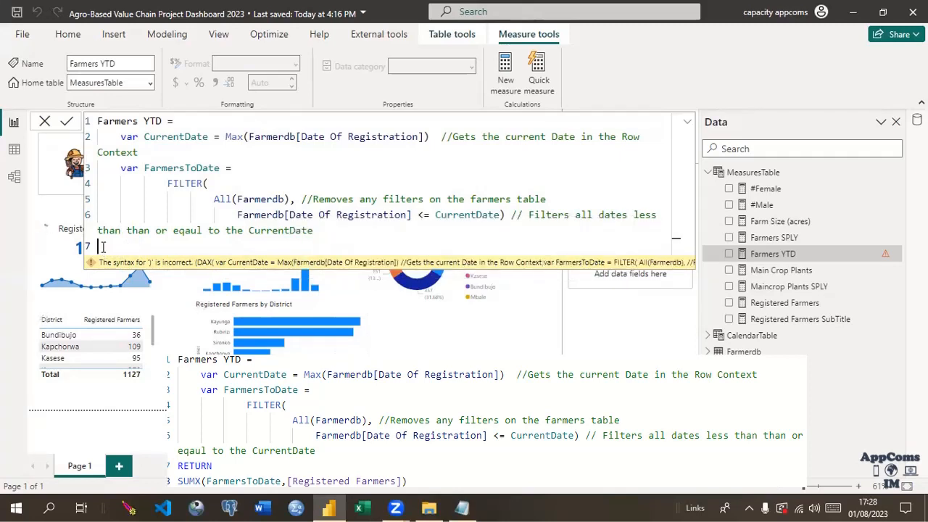
# Add the RETURN keyword on line 7 of the Farmers YTD measure and begin a new line below it
pyautogui.write('Re')
pyautogui.write('ETURN')
pyautogui.press('Return')
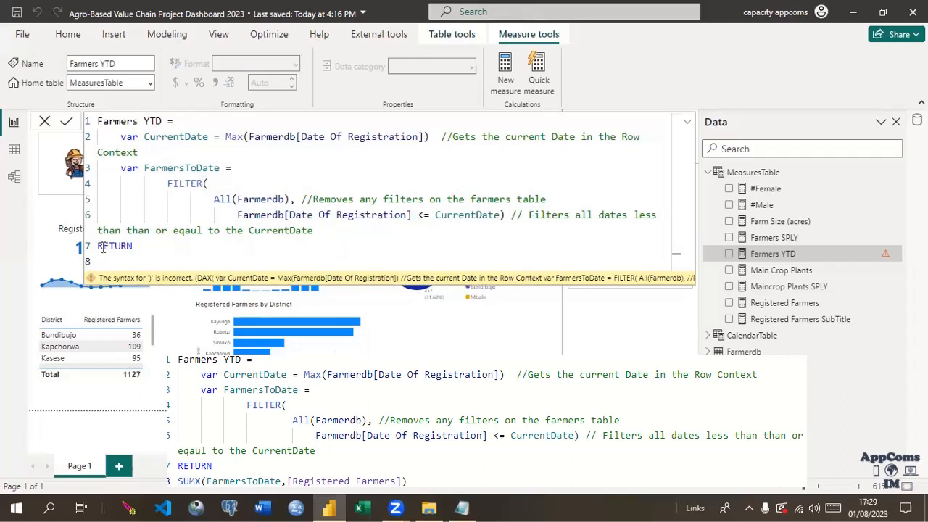
# Enter SUMX(FarmersToDate,[Registered Farmers]) as the returned expression on line 8 and commit the Farmers YTD measure
pyautogui.write('SUM')
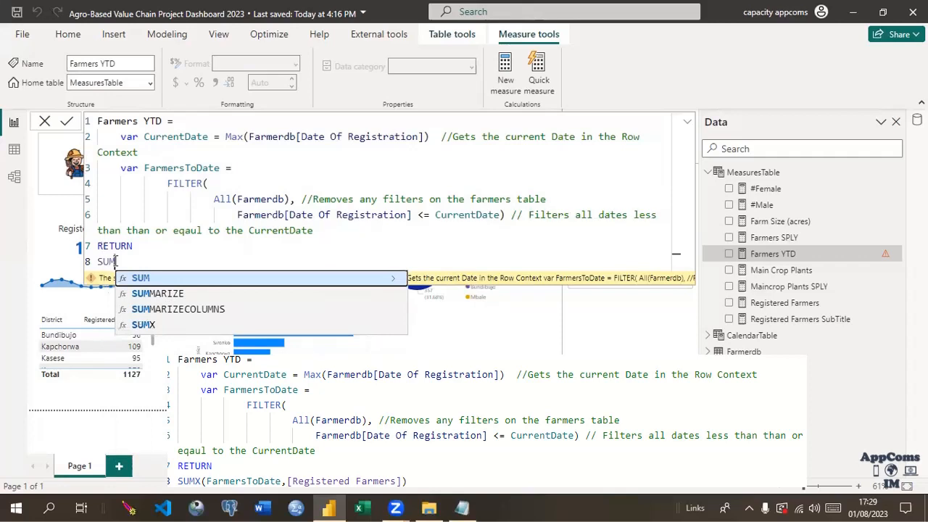
pyautogui.click(143, 324)
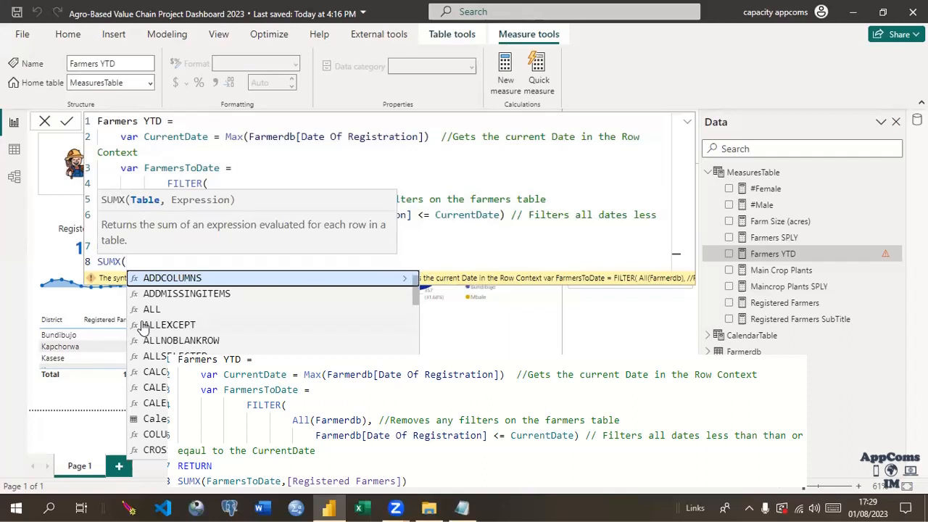
pyautogui.write('fA')
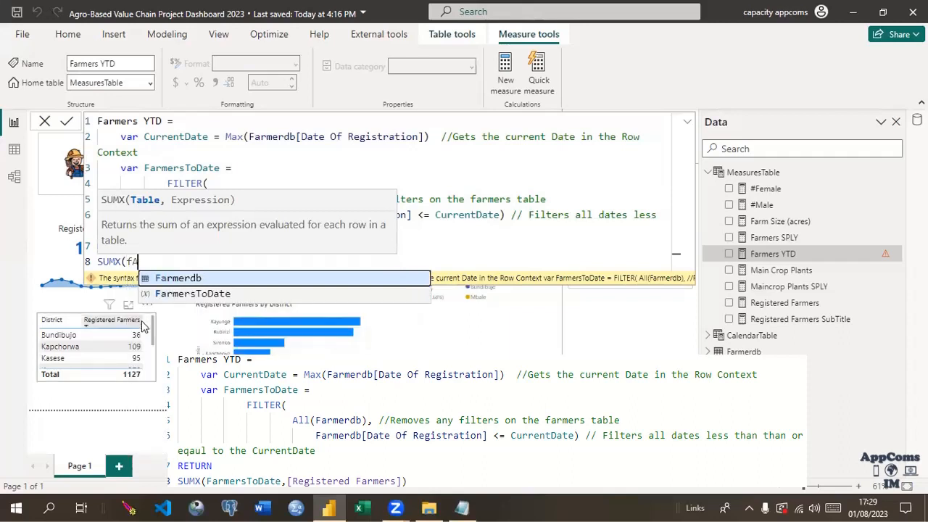
pyautogui.press('BackSpace')
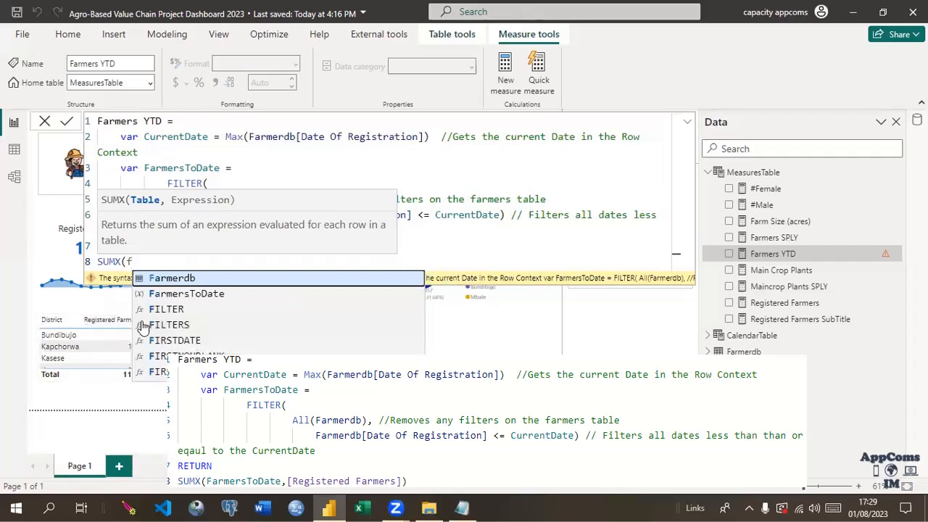
pyautogui.click(184, 298)
pyautogui.write(',')
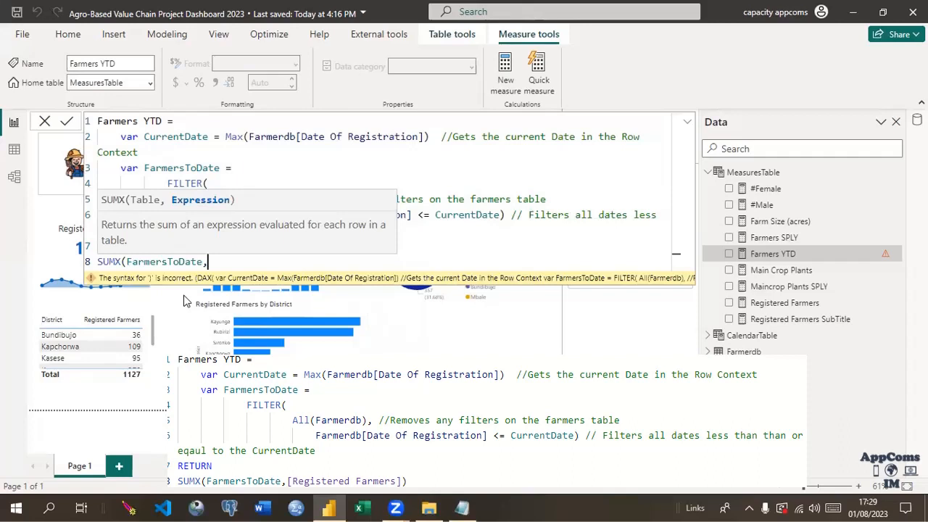
pyautogui.write('[')
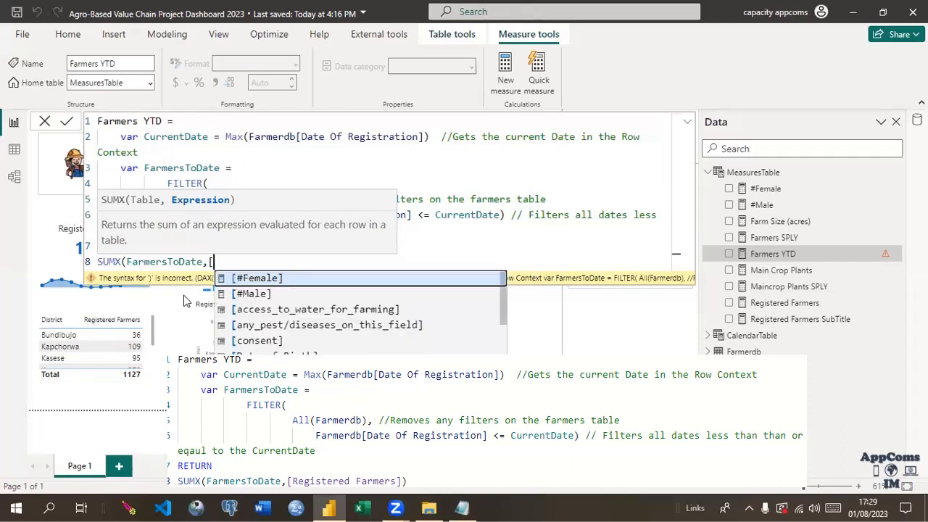
pyautogui.write('RE')
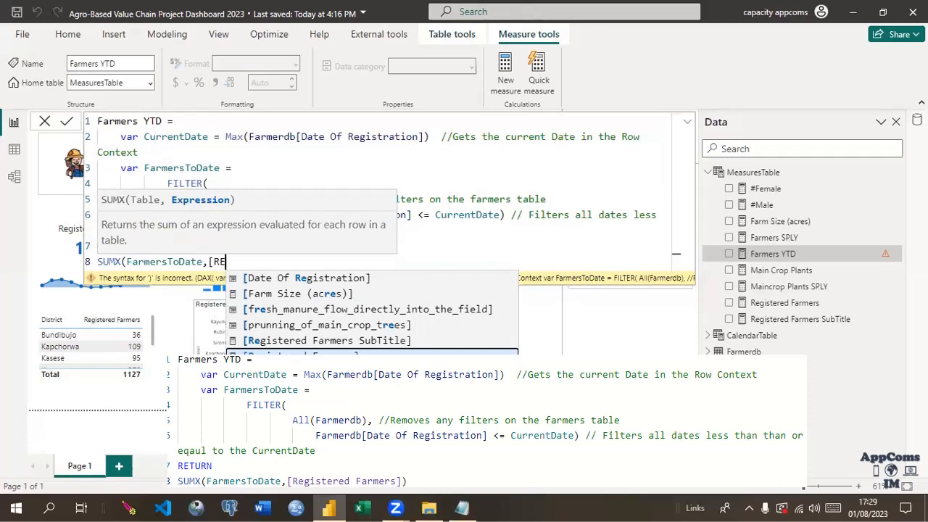
pyautogui.press('Tab')
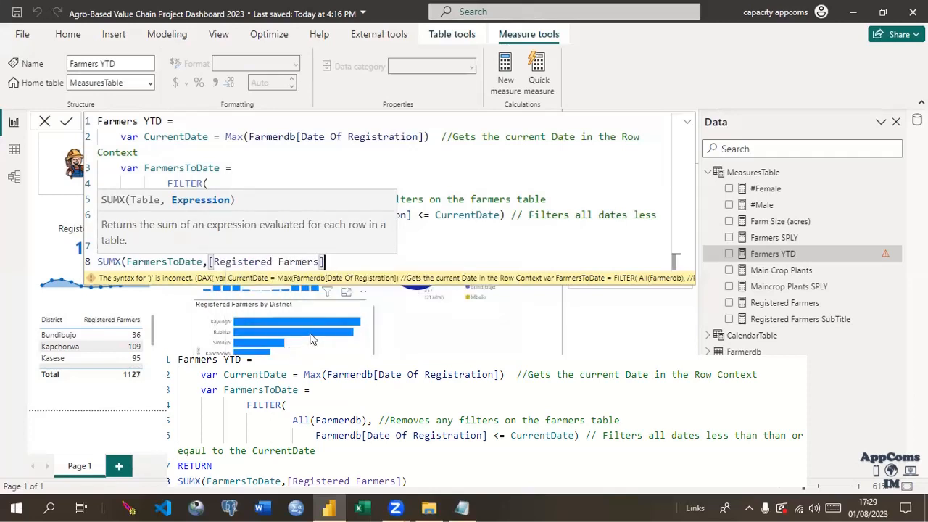
pyautogui.moveTo(312, 338)
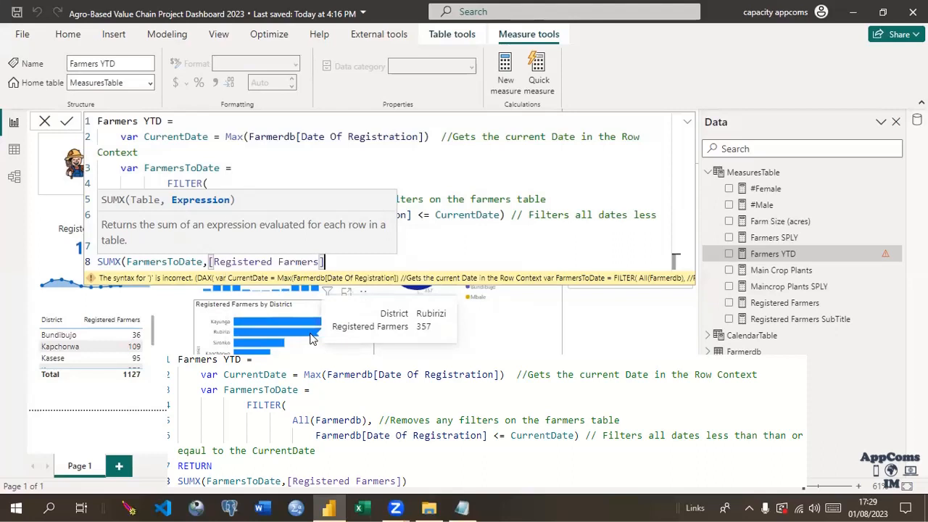
pyautogui.write(')')
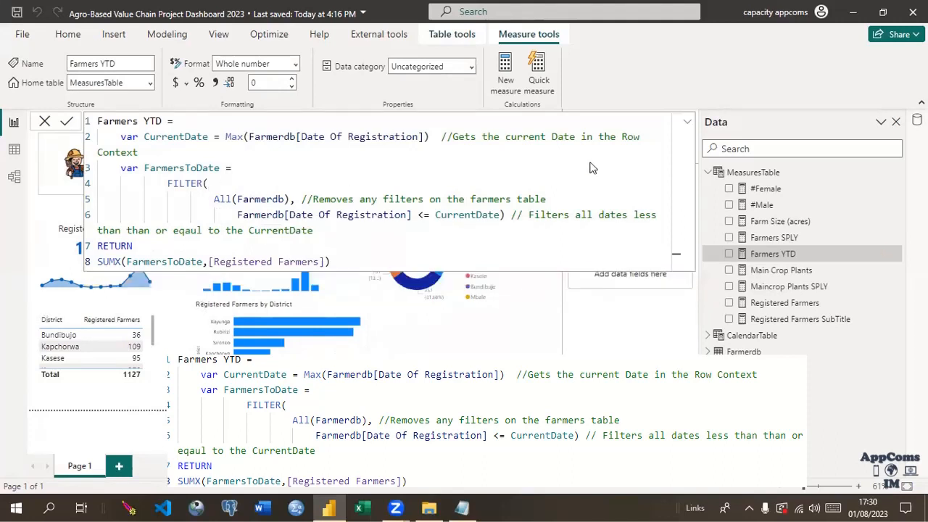
# Save the report and collapse the measure's formula to a single line
pyautogui.hotkey('ctrl', 's')
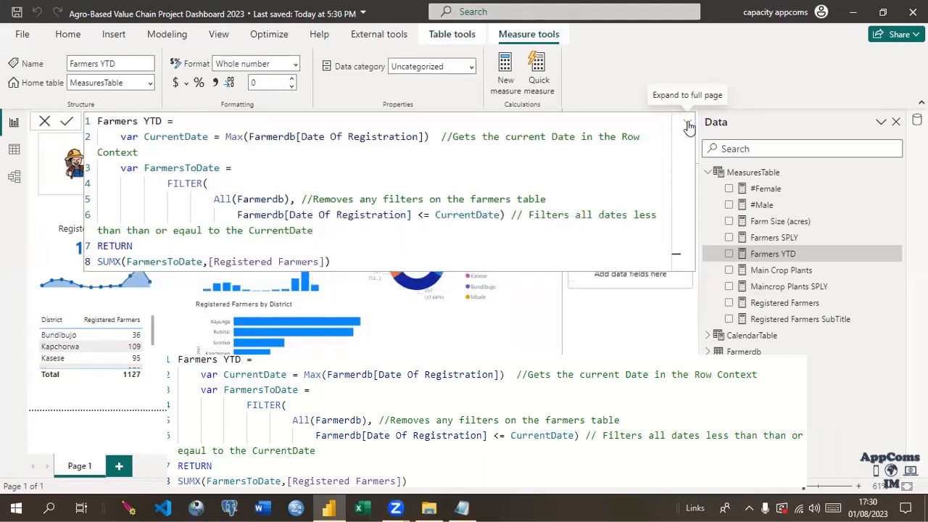
pyautogui.click(688, 125)
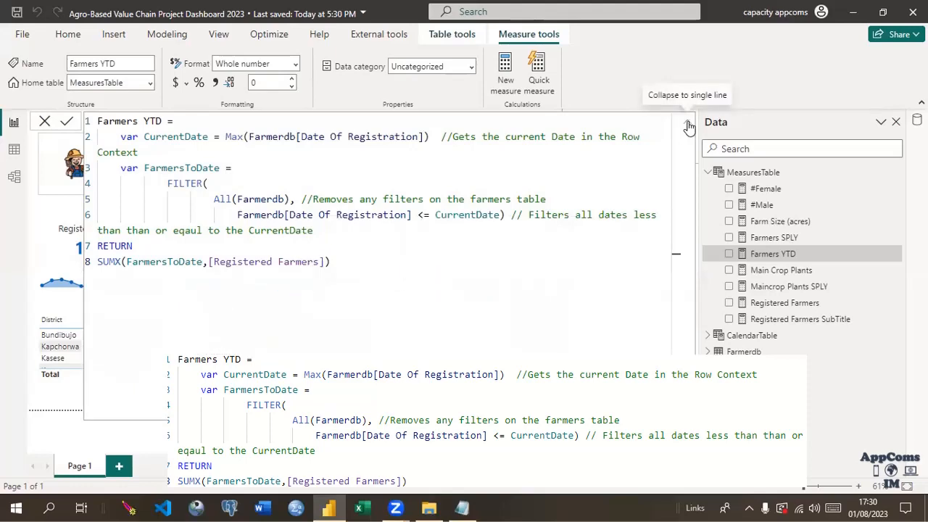
pyautogui.click(688, 126)
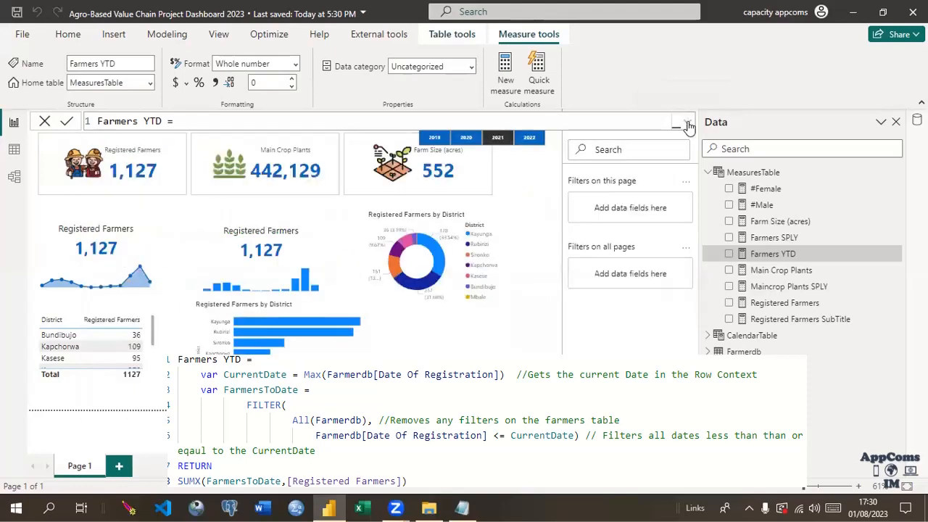
# Add the Farmers YTD measure to the data of the image card visual
pyautogui.click(486, 174)
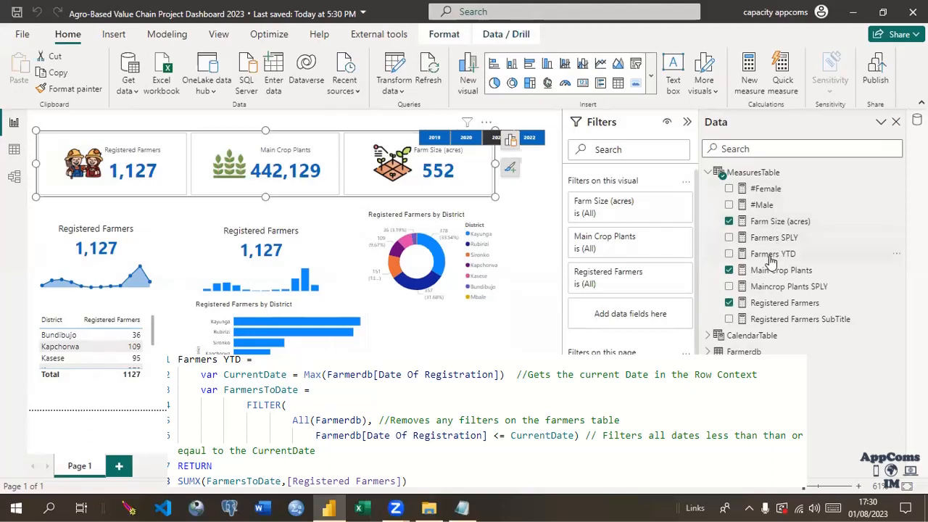
pyautogui.click(510, 143)
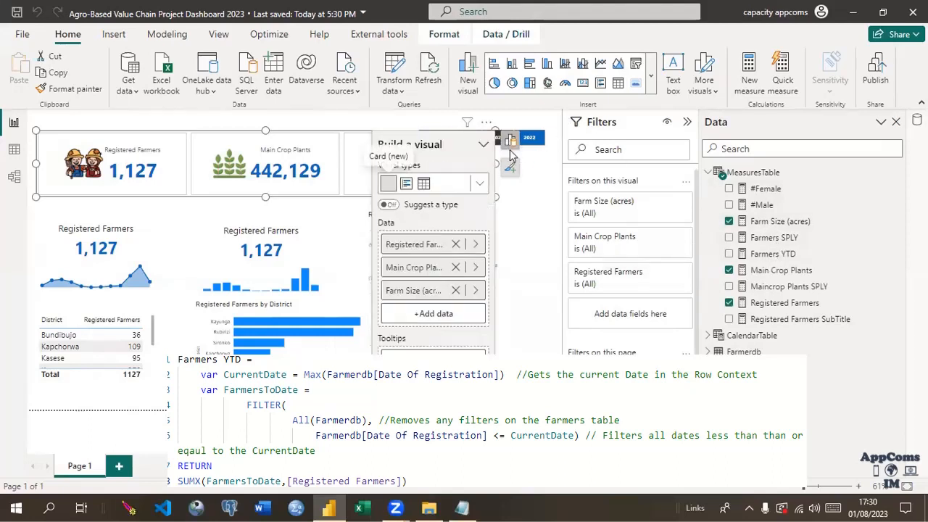
pyautogui.click(448, 313)
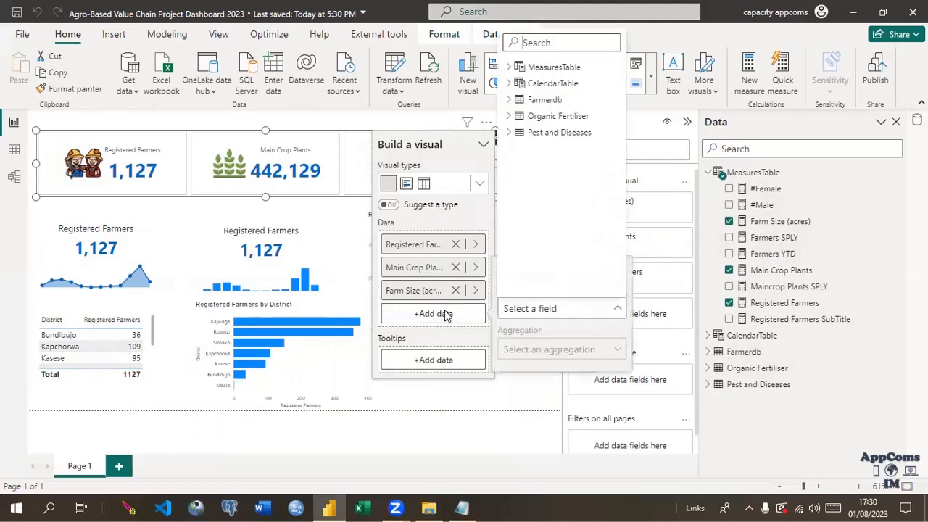
pyautogui.click(547, 42)
pyautogui.write('YT')
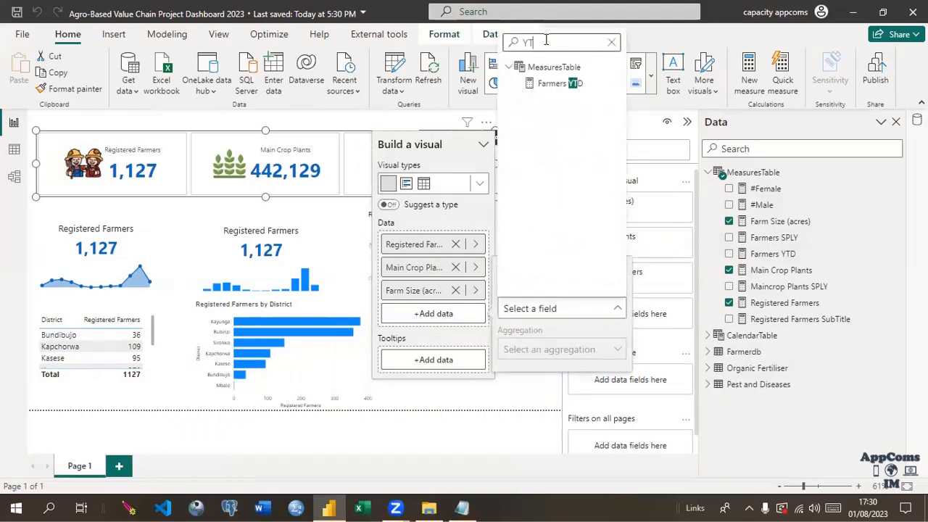
pyautogui.click(557, 85)
# Reorder the card visual's data so that Farmers YTD comes first, before Registered Farmers
pyautogui.moveTo(410, 324); pyautogui.dragTo(411, 237)
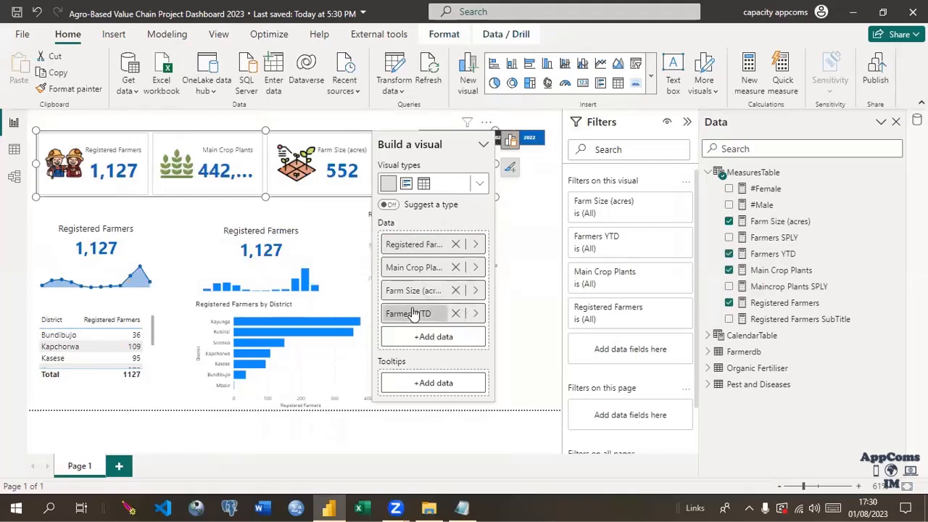
pyautogui.moveTo(411, 313); pyautogui.dragTo(426, 236)
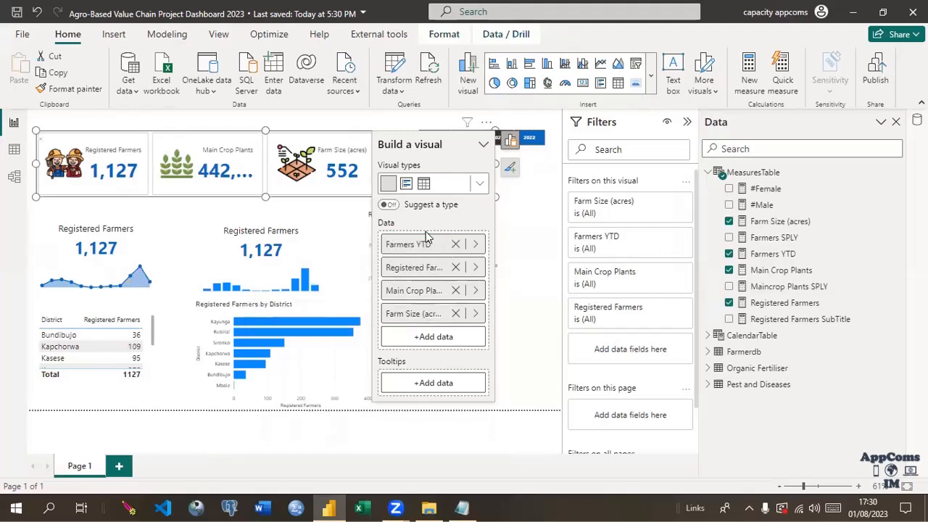
pyautogui.click(537, 266)
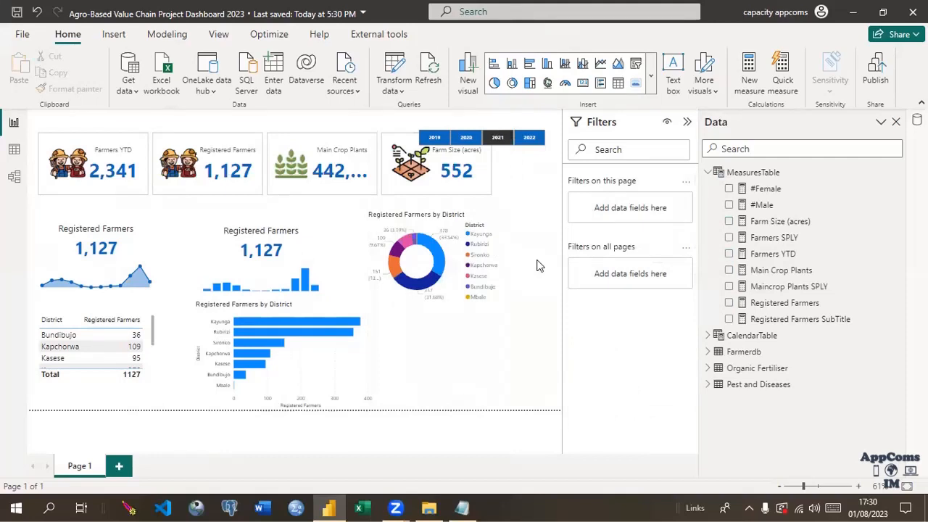
# Widen the card visual toward the page's right edge and move the year slicer up above the cards
pyautogui.click(486, 183)
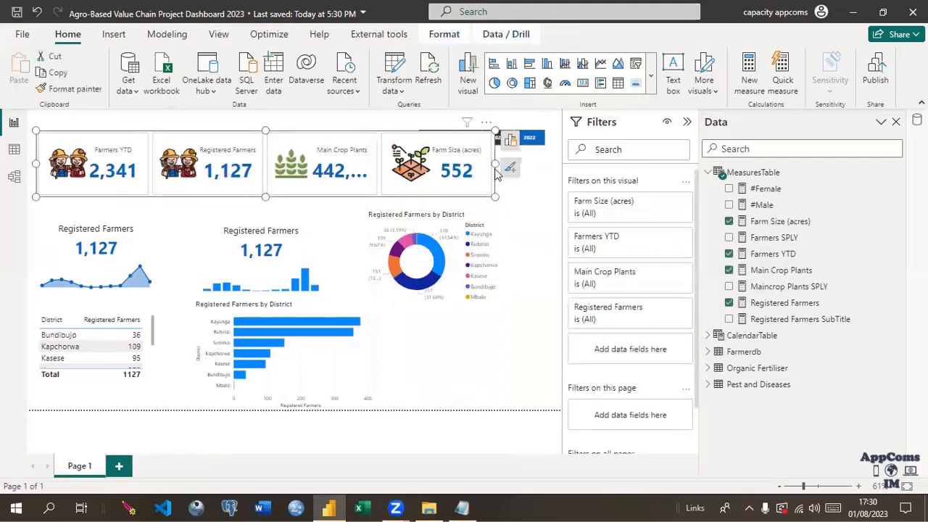
pyautogui.moveTo(496, 164); pyautogui.dragTo(528, 169)
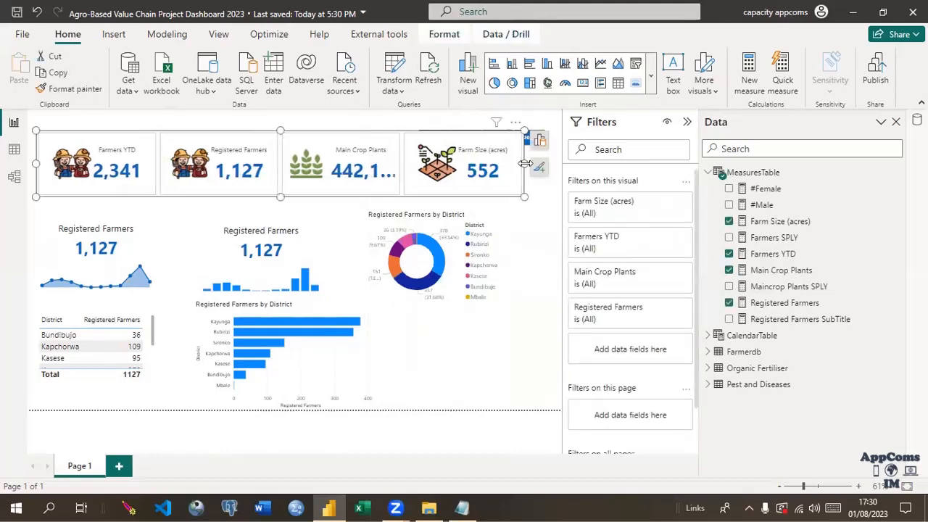
pyautogui.click(530, 215)
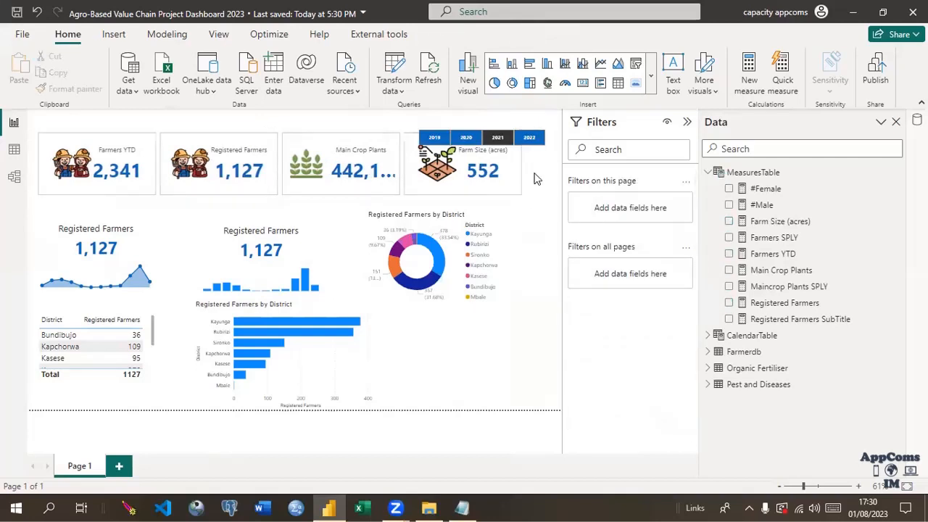
pyautogui.moveTo(554, 120); pyautogui.dragTo(554, 119)
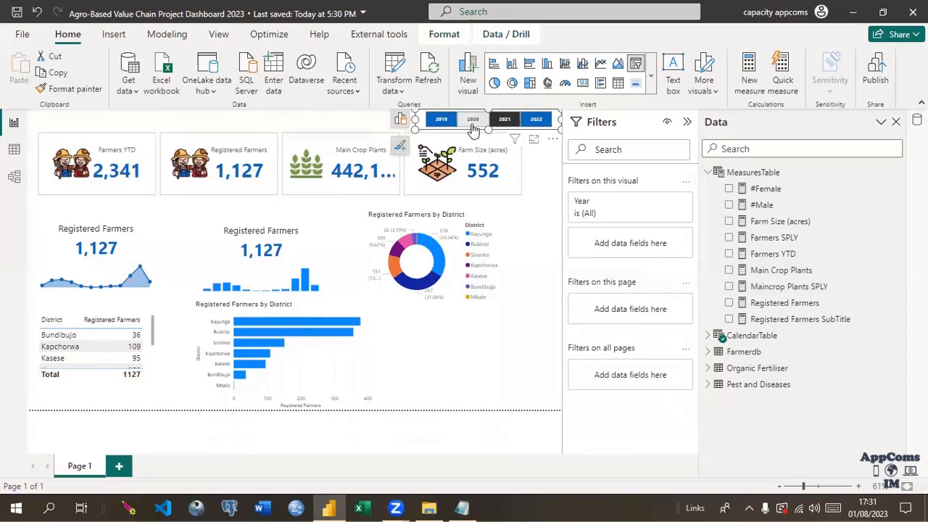
# Filter the page by 2019, 2020, 2021 and 2022 in turn to compare Farmers YTD with Registered Farmers
pyautogui.click(441, 122)
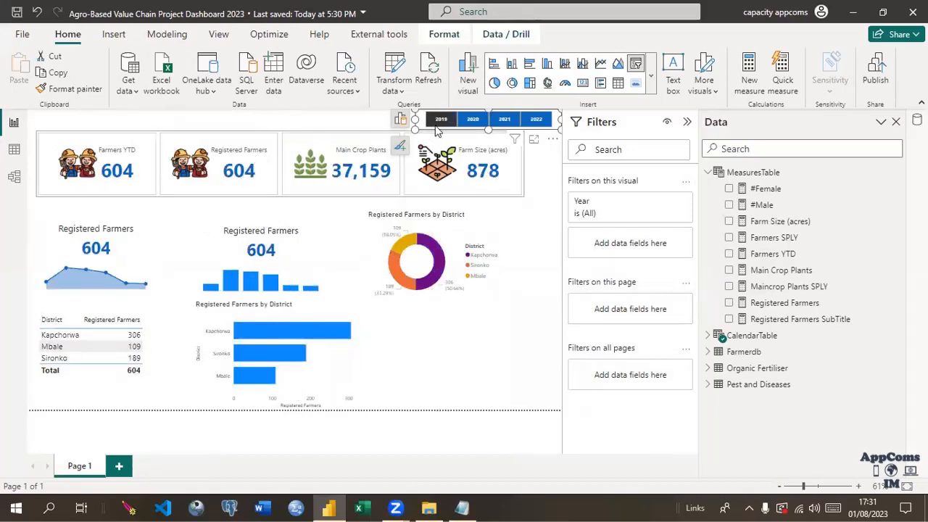
pyautogui.click(473, 124)
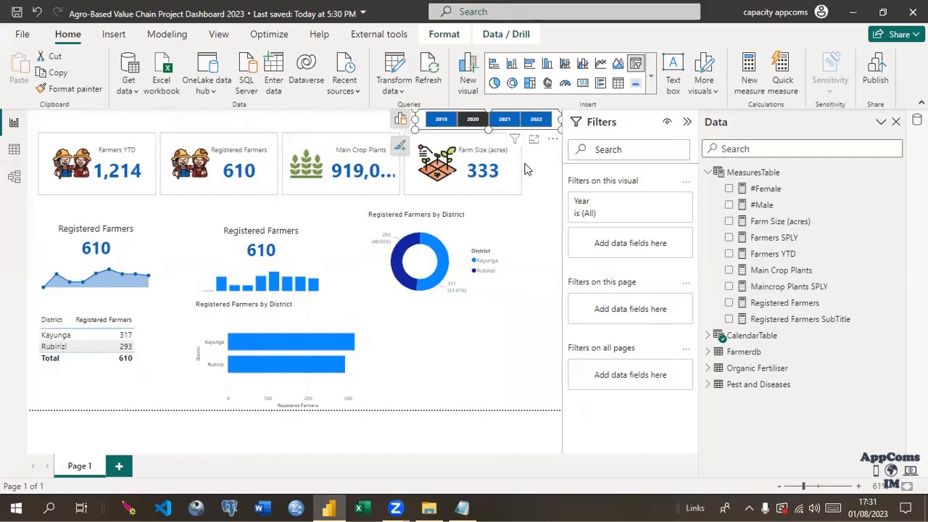
pyautogui.click(507, 121)
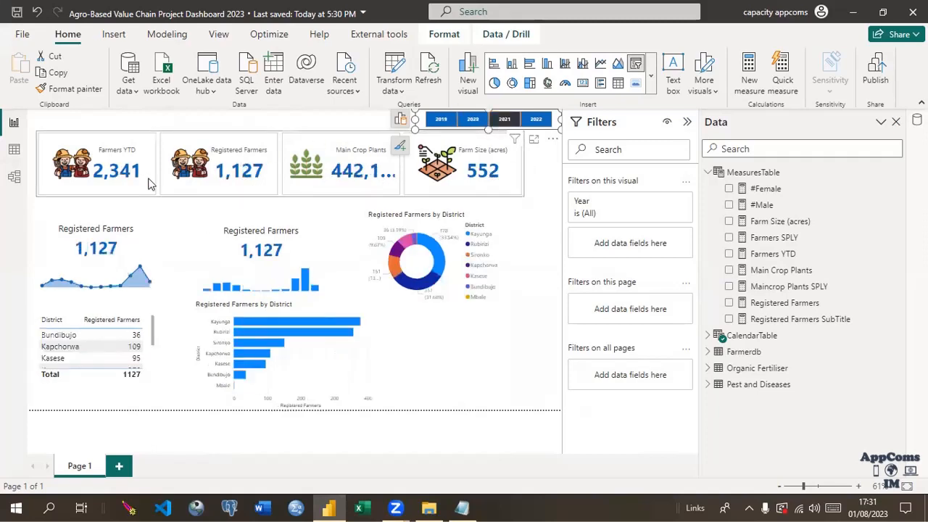
pyautogui.click(542, 125)
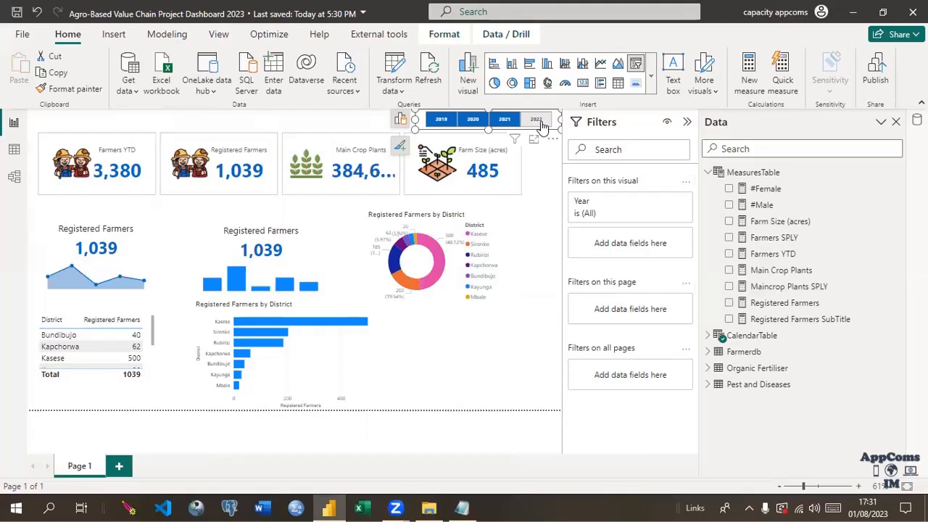
pyautogui.click(539, 122)
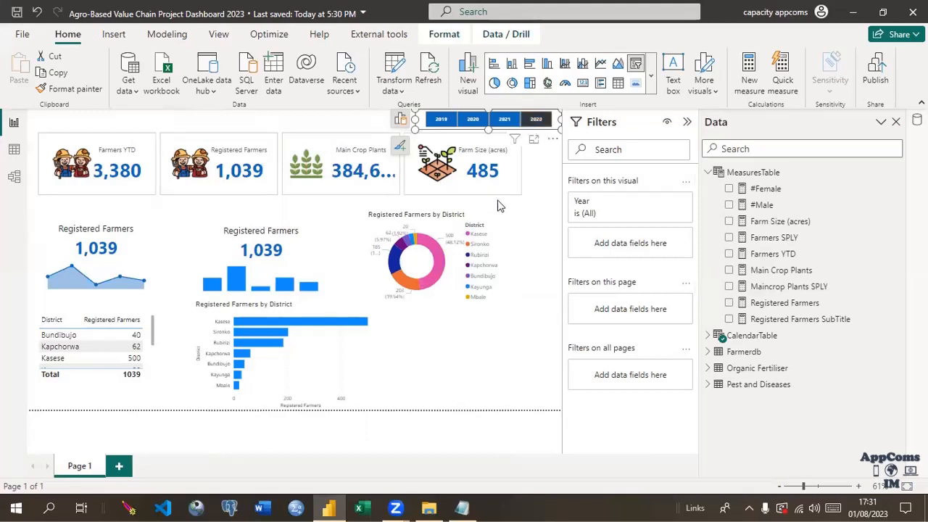